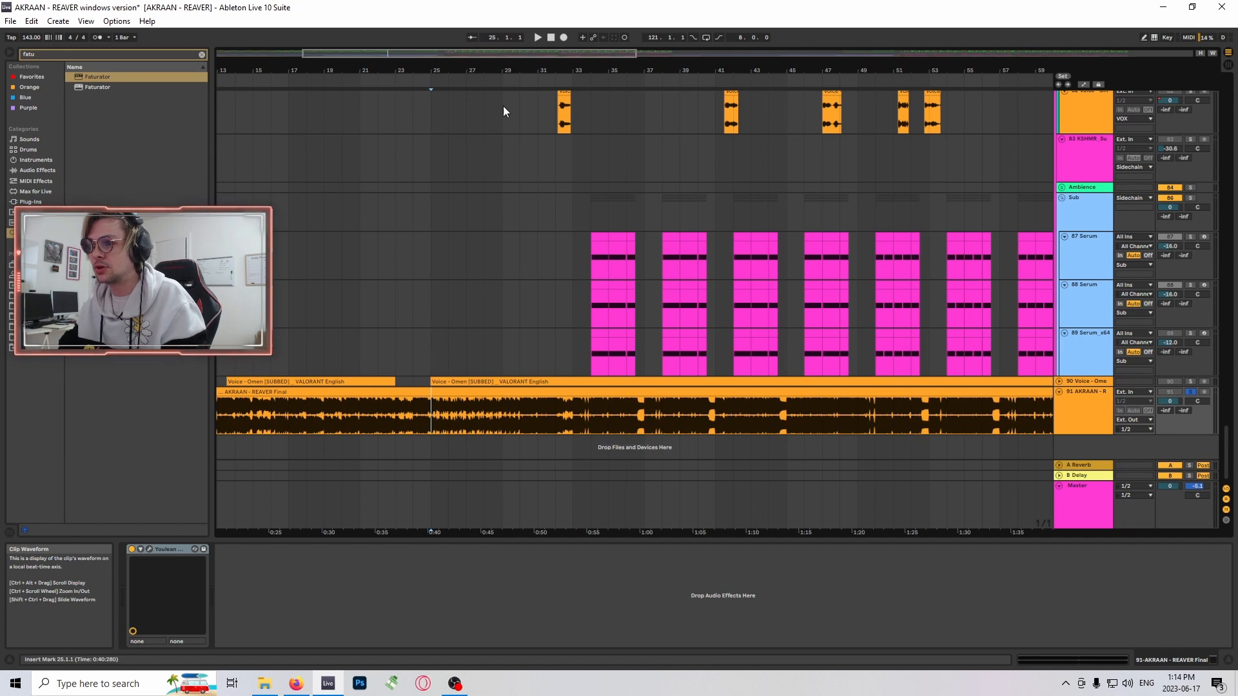
- Play the soloed AKRAAN - REAVER Final track from bar 33 and again from bar 49
left_click_drag(505, 71, 533, 94)
left_click(588, 420)
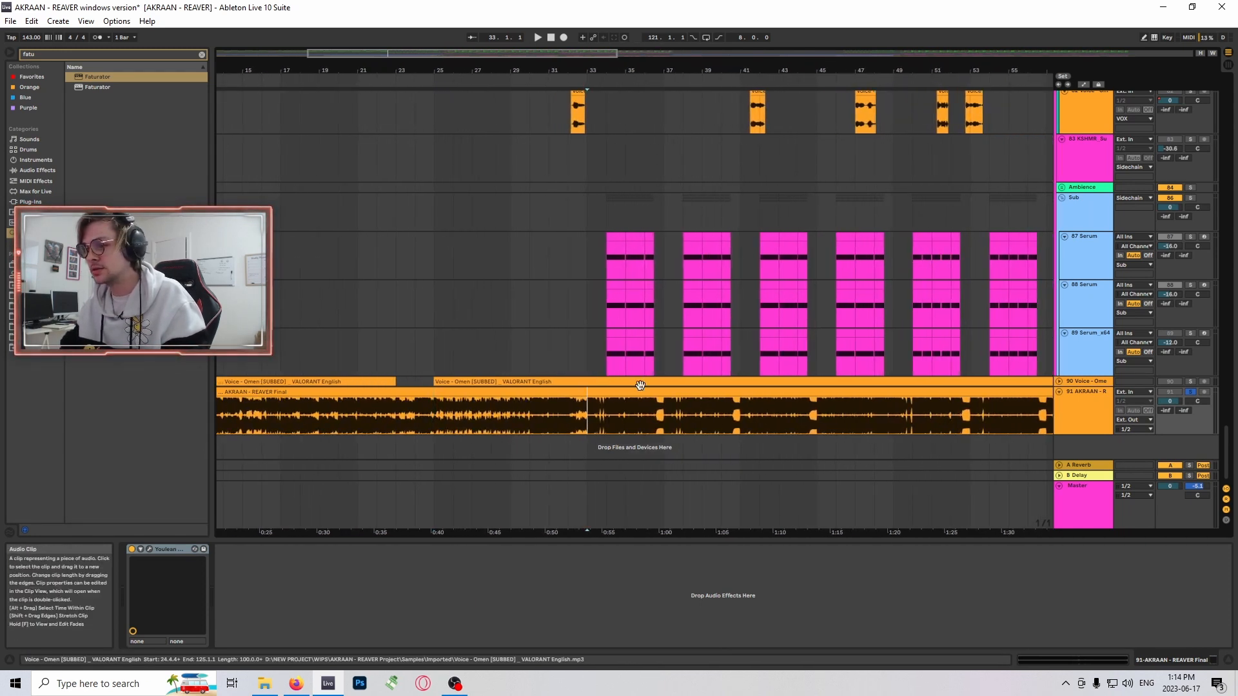
key("space")
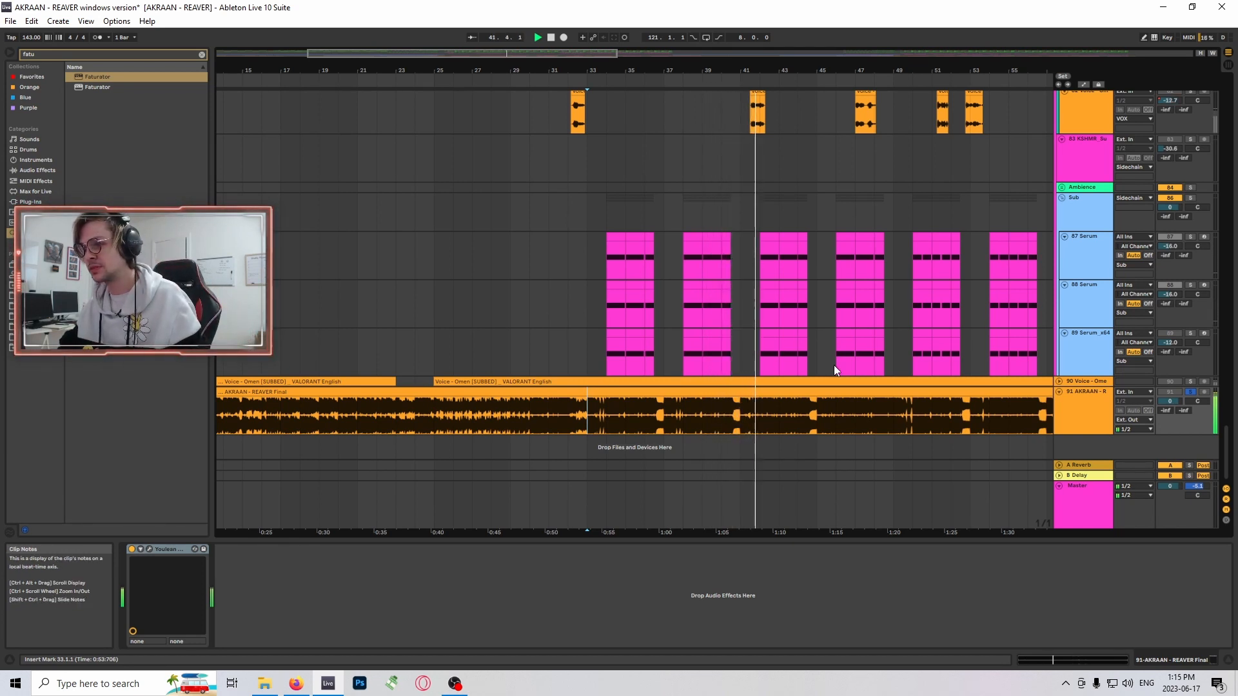
left_click(897, 419)
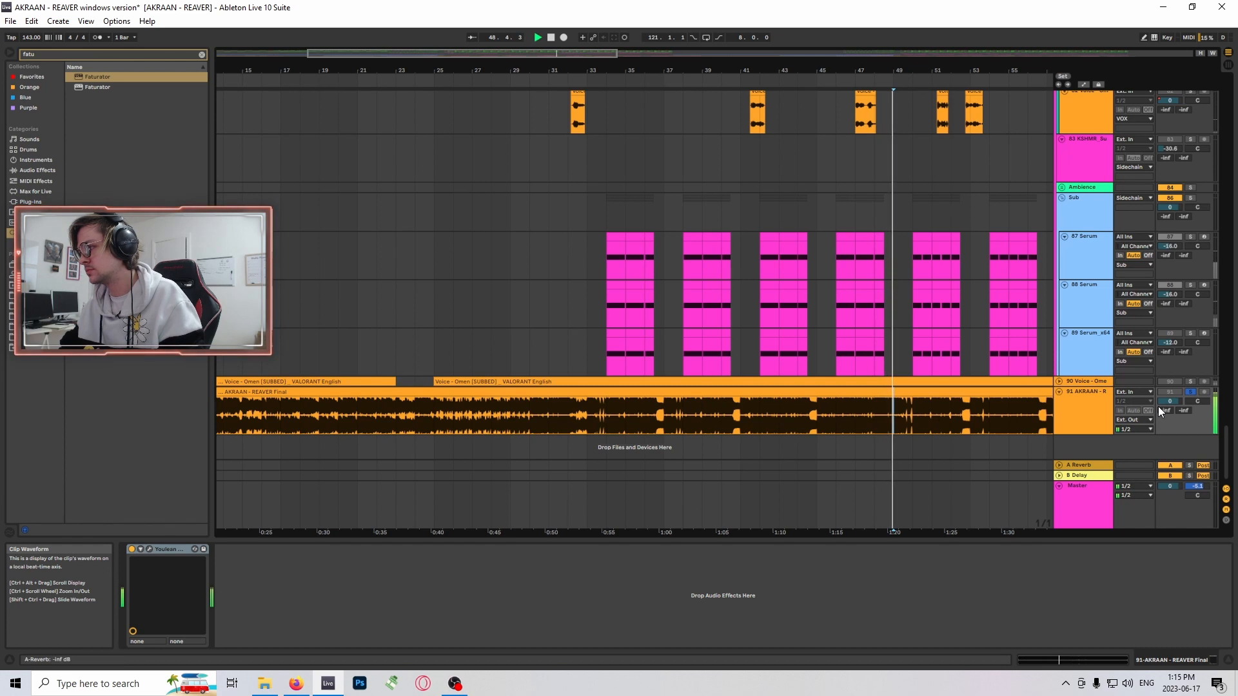
- Turn off solo on the AKRAAN - REAVER Final track and collapse the Sidechain group to get an overview of the arrangement
left_click(1191, 392)
scroll(502, 208, "up", 5)
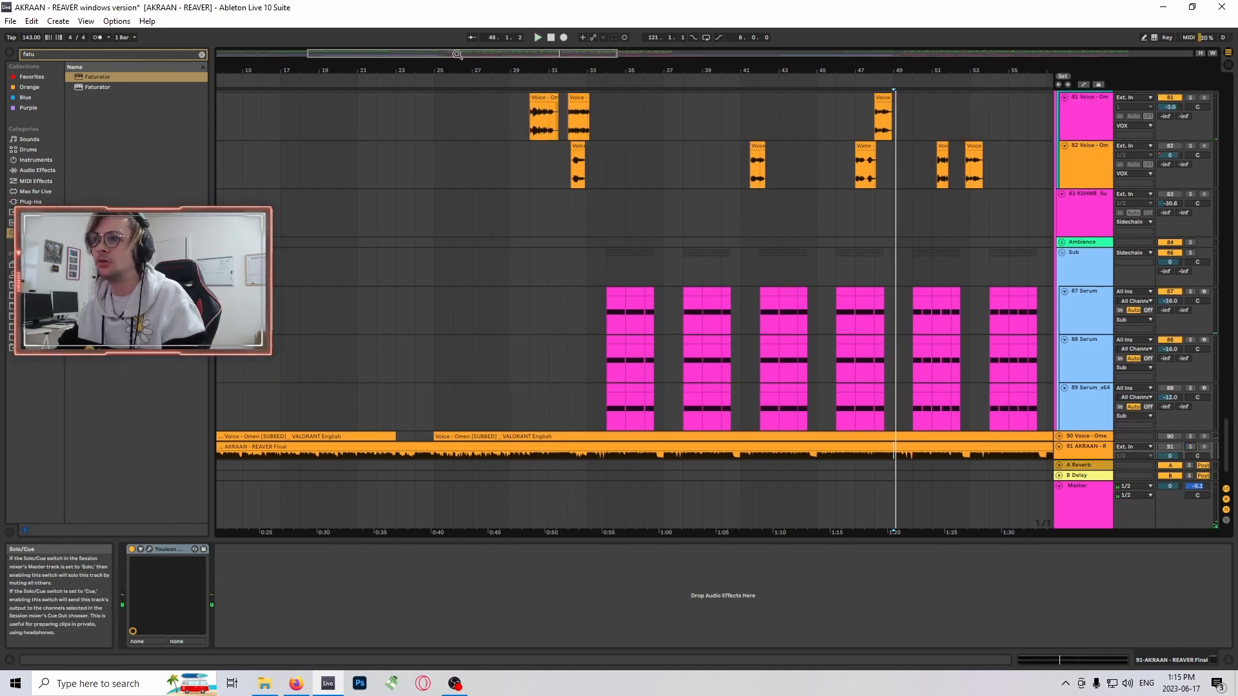
left_click_drag(458, 54, 388, 55)
scroll(797, 342, "up", 10)
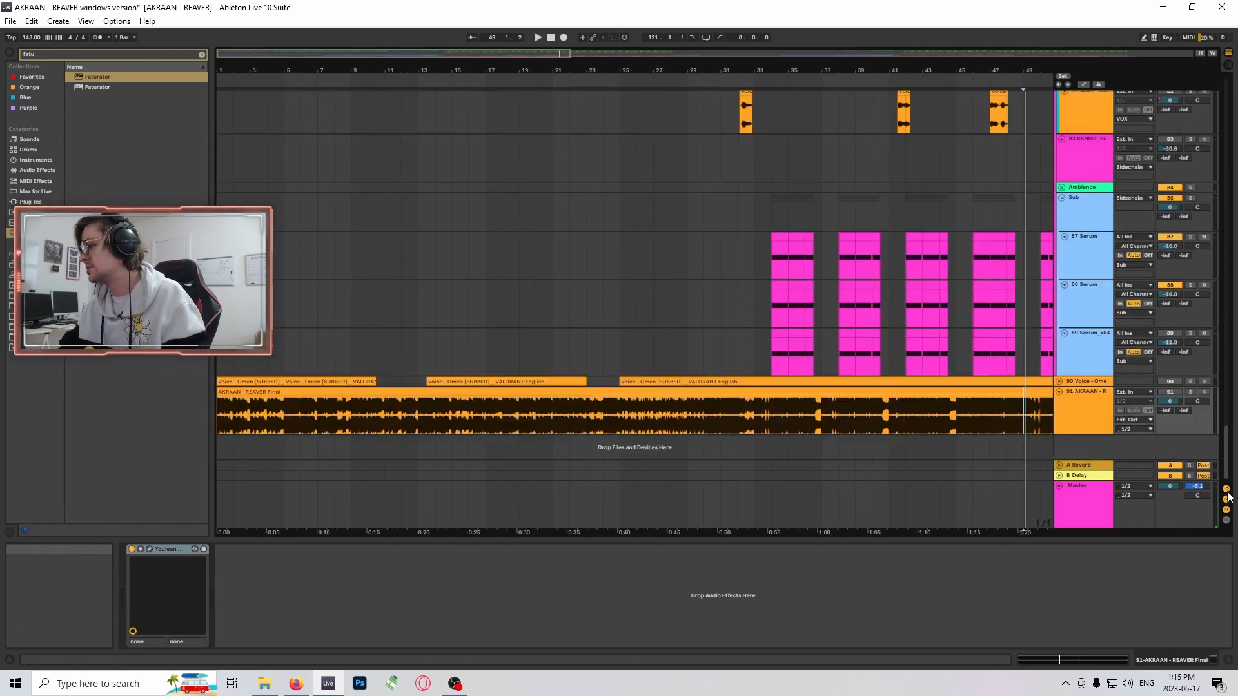
left_click(1059, 144)
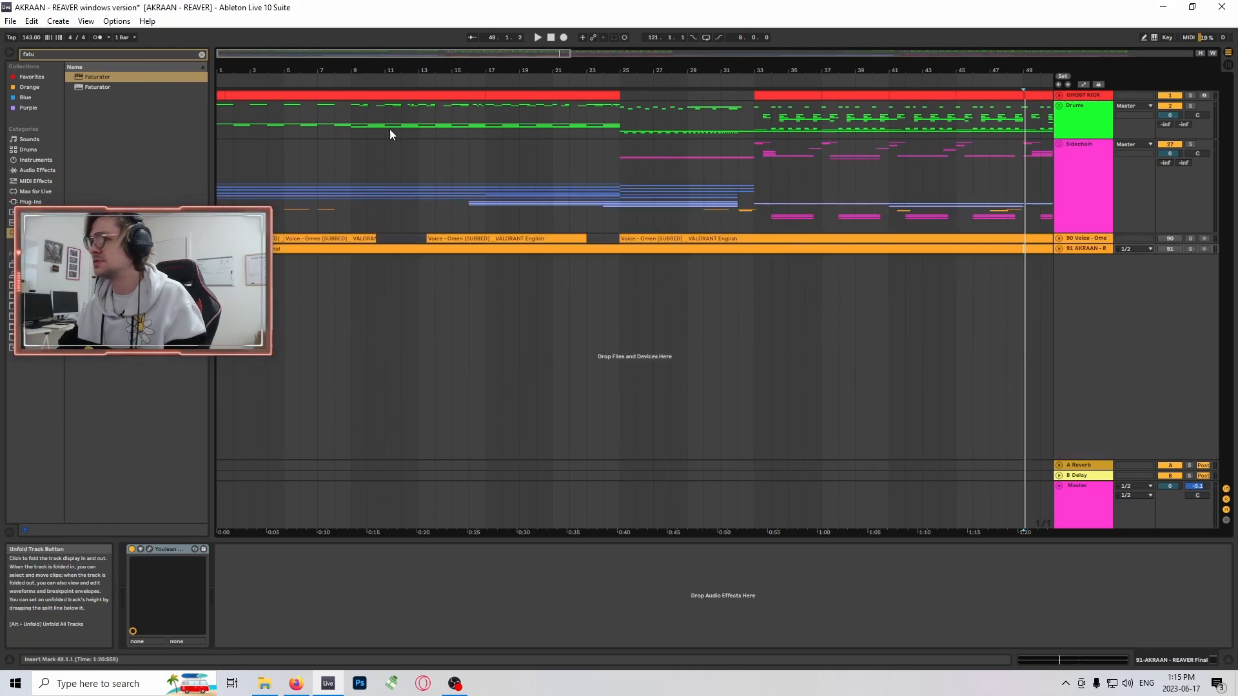
- Expand and solo the AKRAAN - REAVER Final track, and play it from the start of the song to about bar 9
left_click_drag(294, 72, 274, 47)
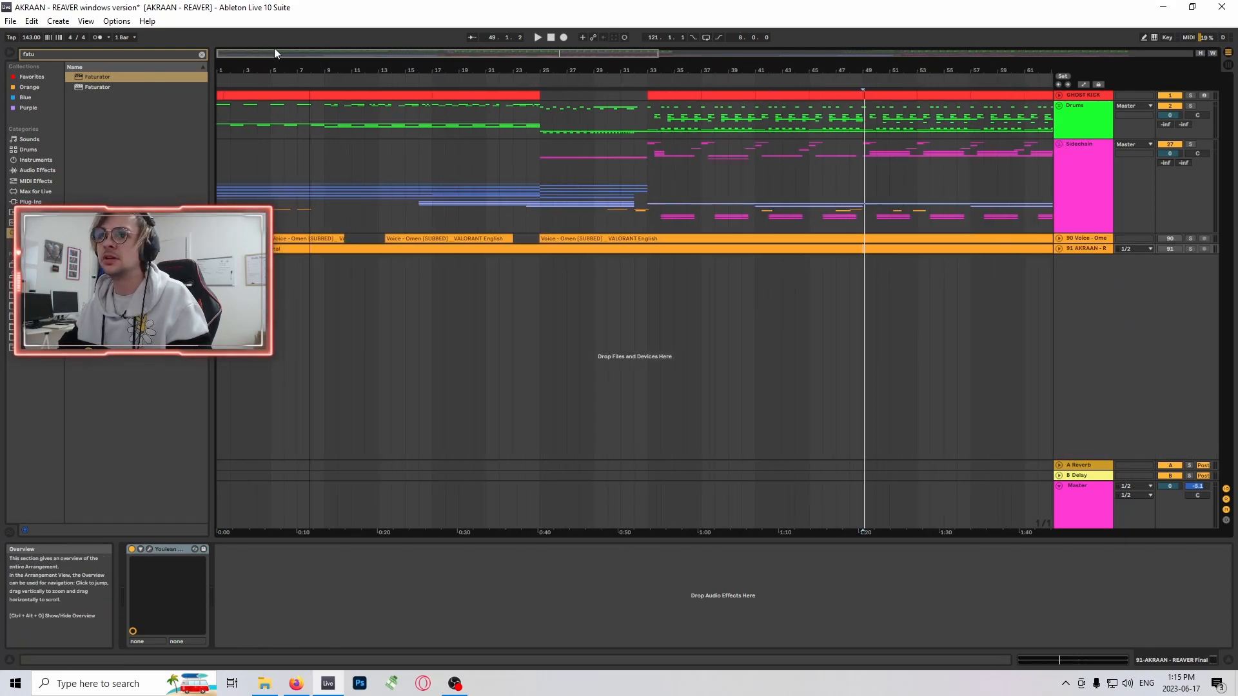
left_click(1061, 249)
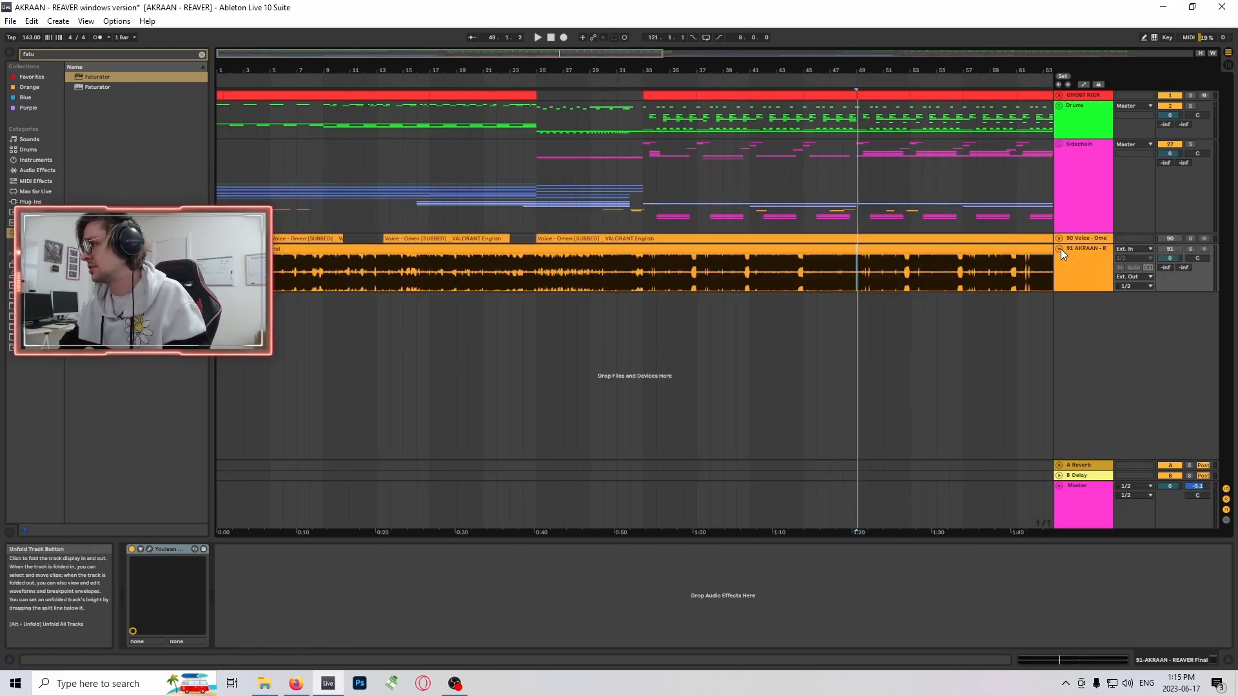
left_click(1191, 251)
left_click_drag(217, 64, 219, 167)
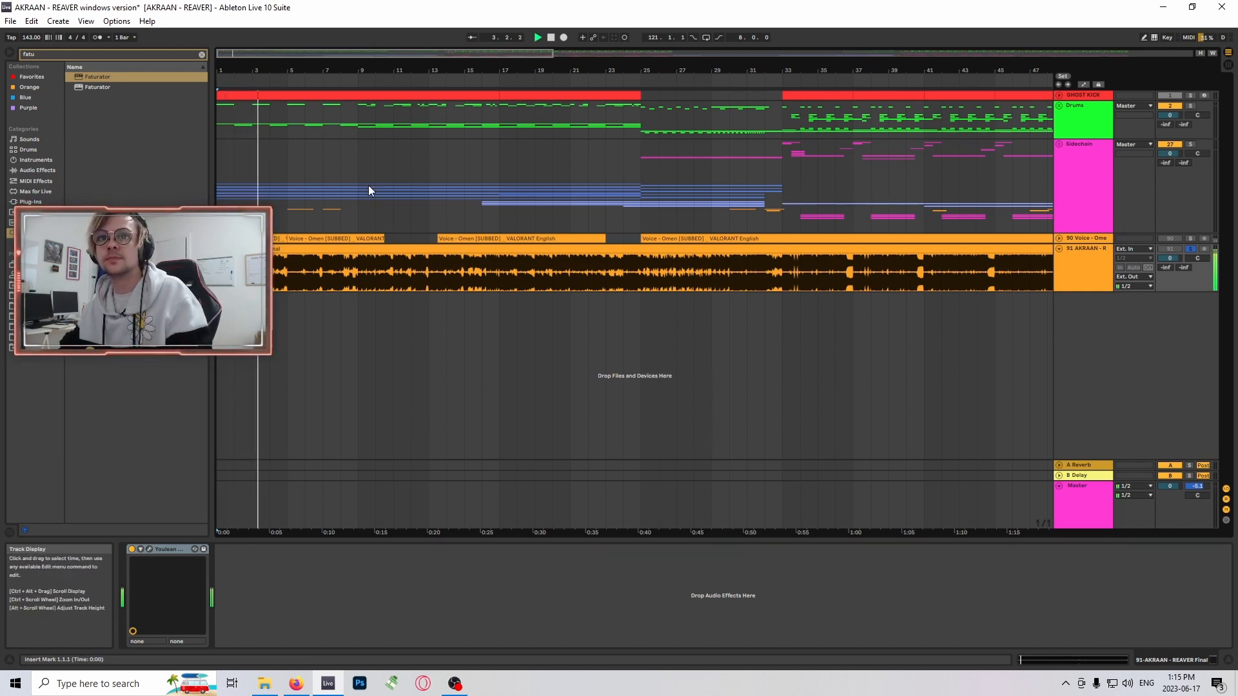
left_click_drag(238, 74, 319, 210)
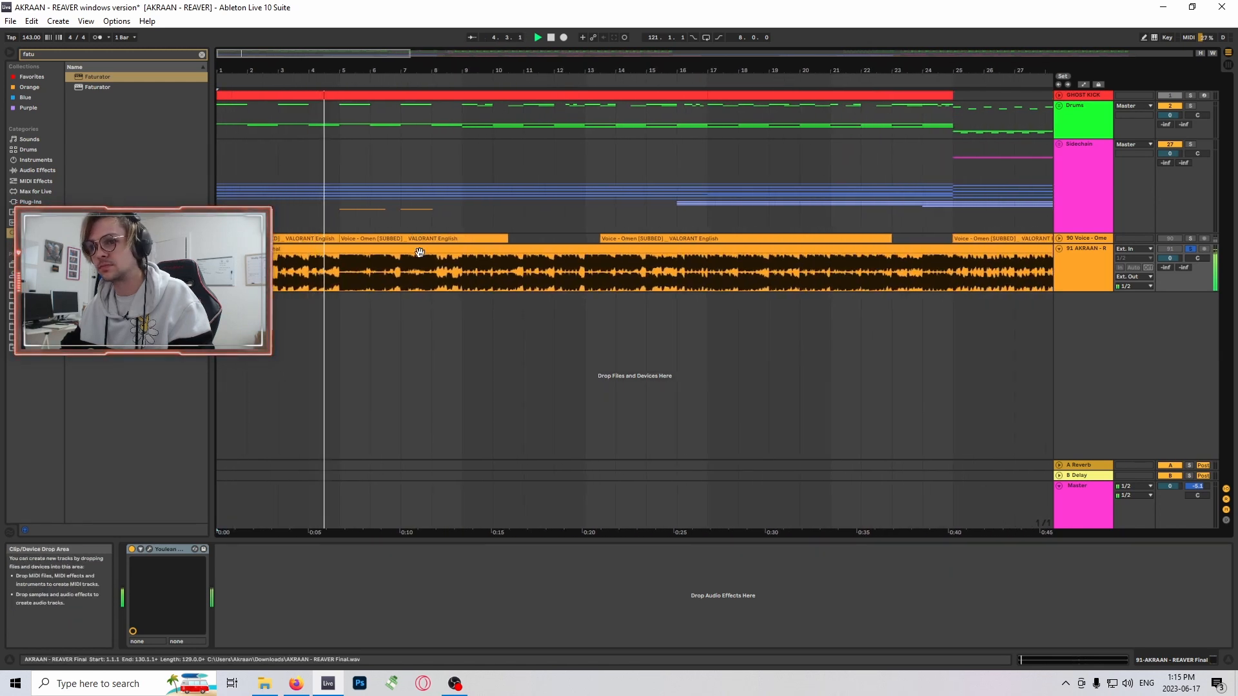
scroll(566, 230, "down", 5)
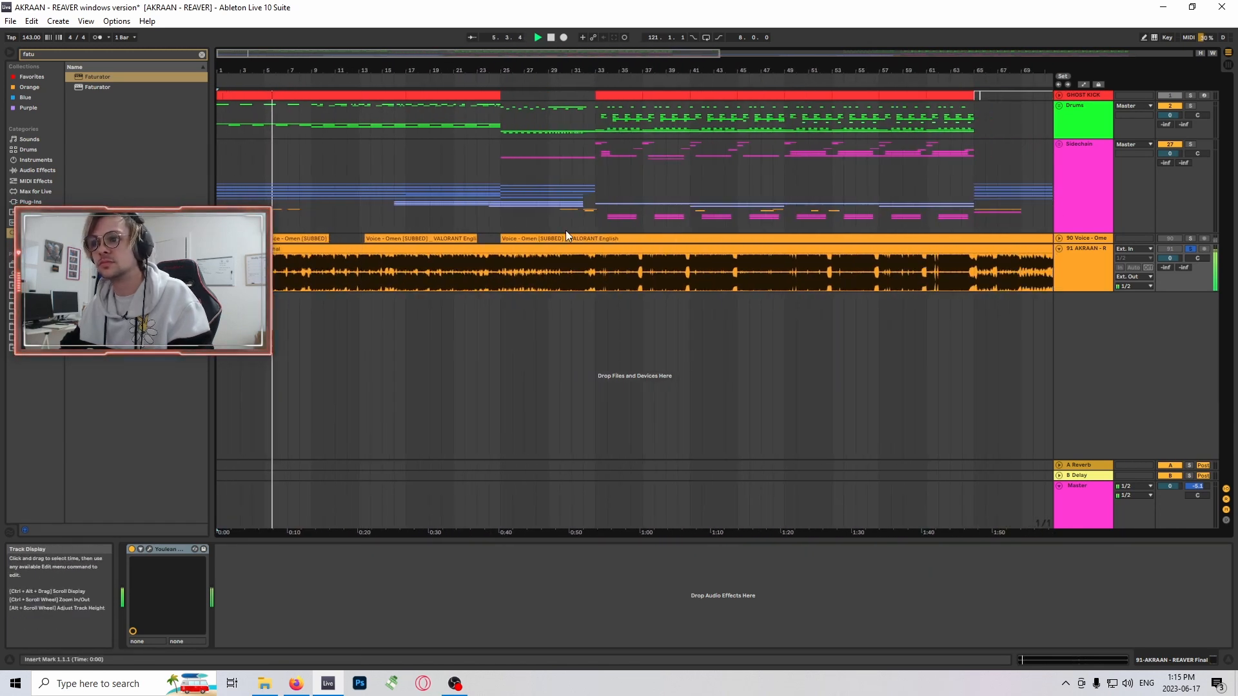
left_click_drag(718, 53, 844, 52)
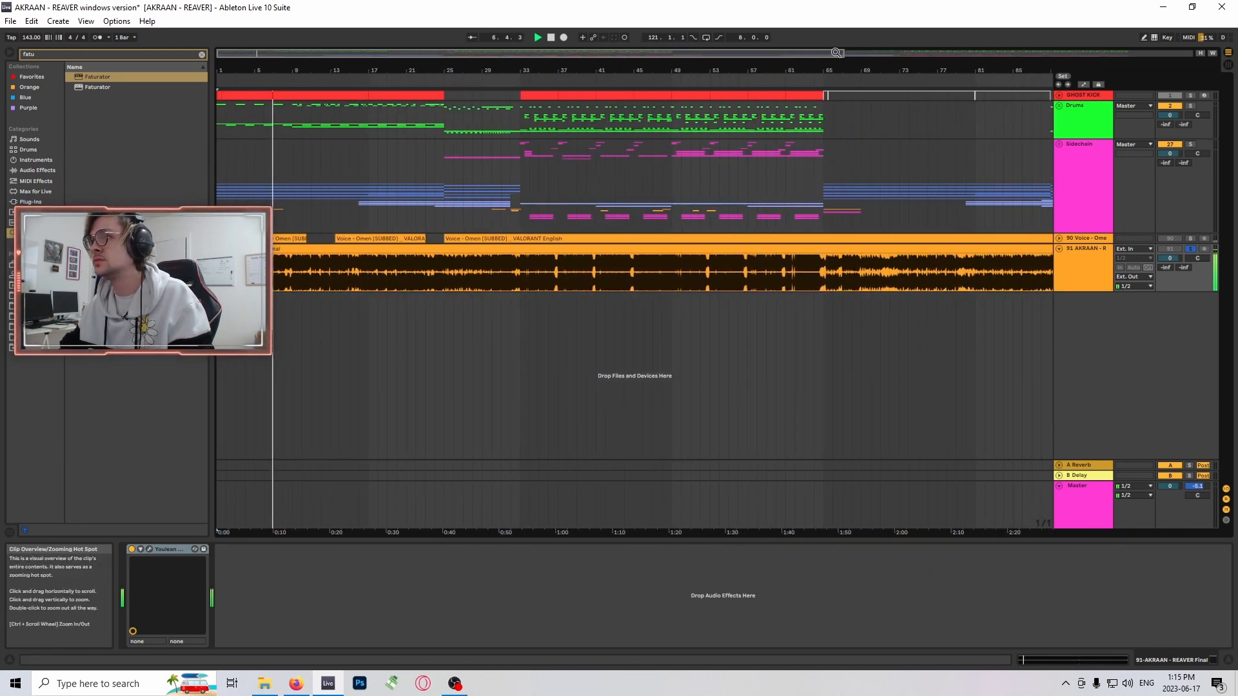
left_click_drag(700, 64, 767, 96)
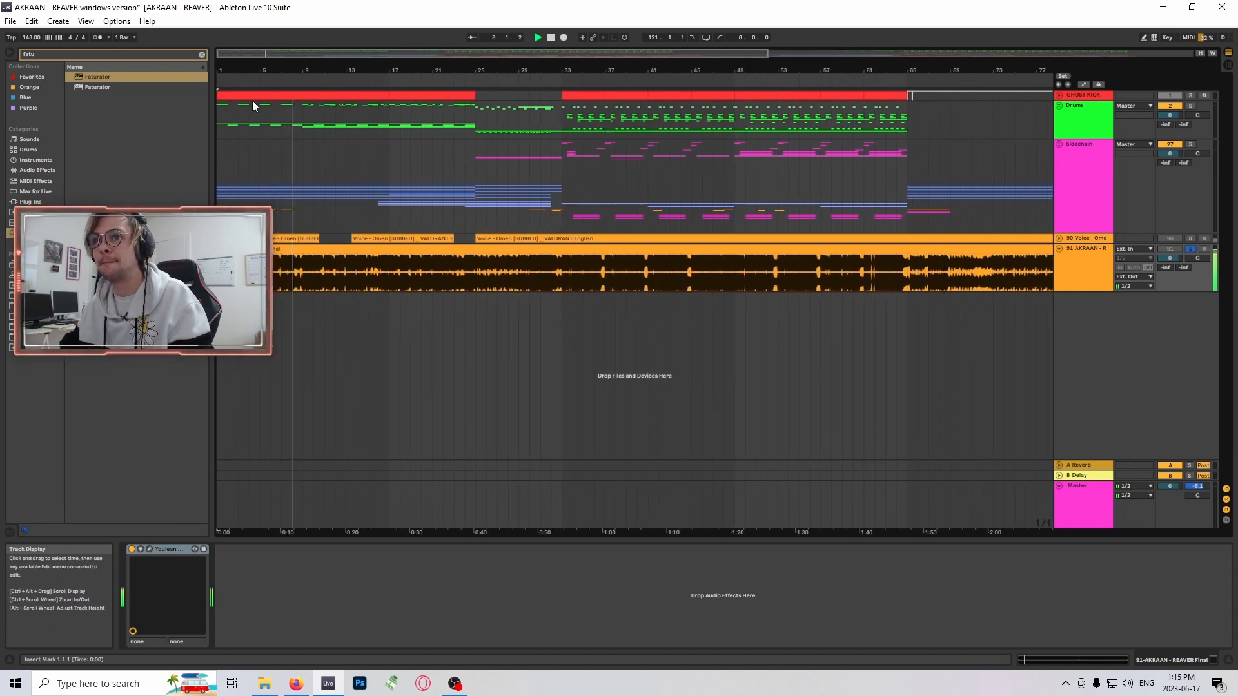
left_click_drag(278, 69, 281, 107)
key("space")
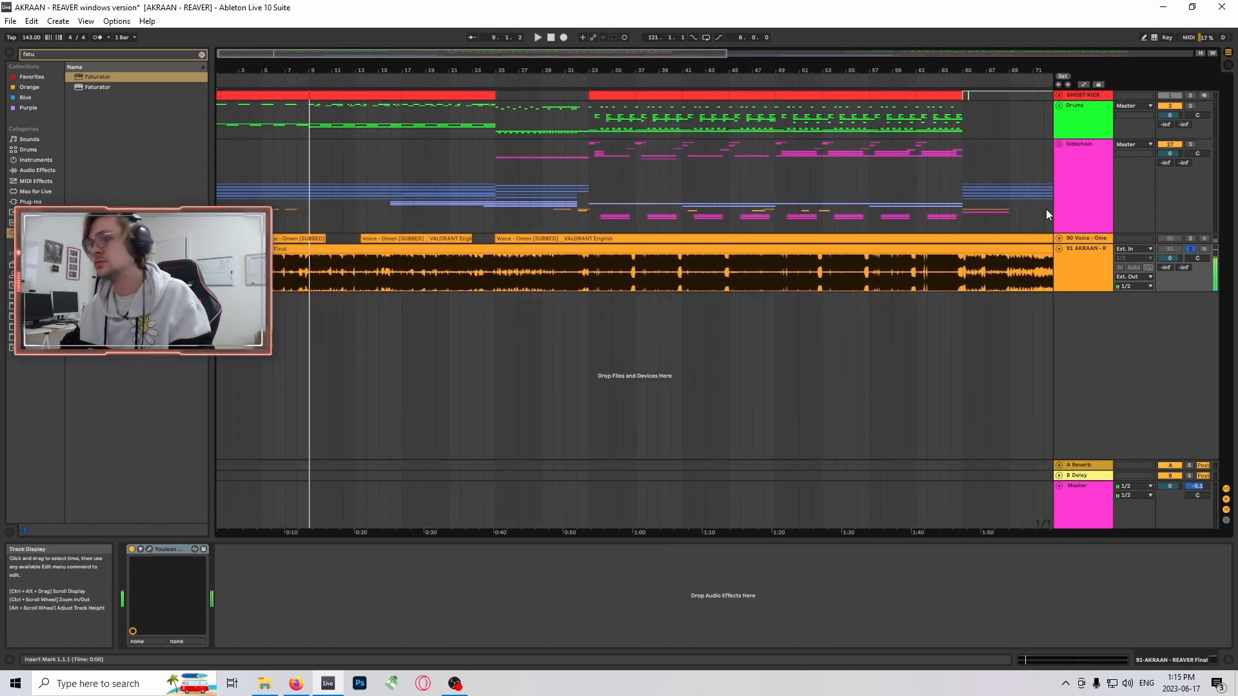
- Turn off solo on the AKRAAN - REAVER Final track and expand the Sidechain group to reveal its nested tracks
left_click(1190, 250)
left_click(1059, 145)
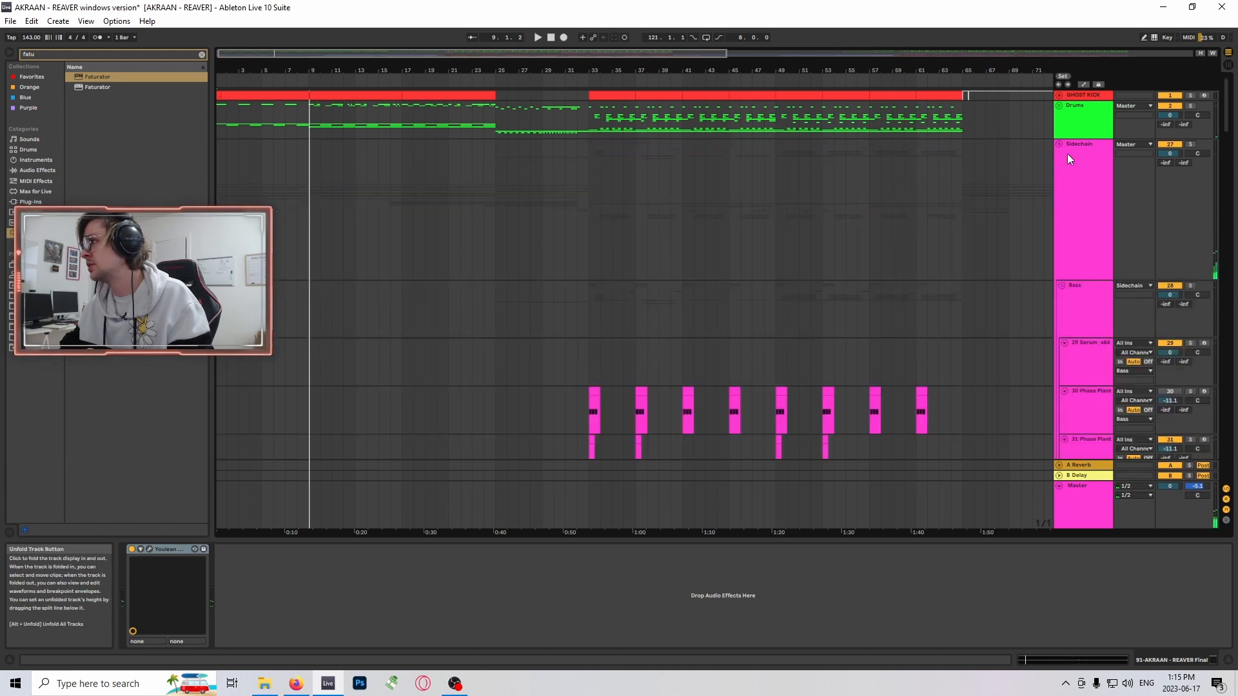
scroll(1064, 150, "down", 1)
left_click_drag(1227, 127, 1228, 472)
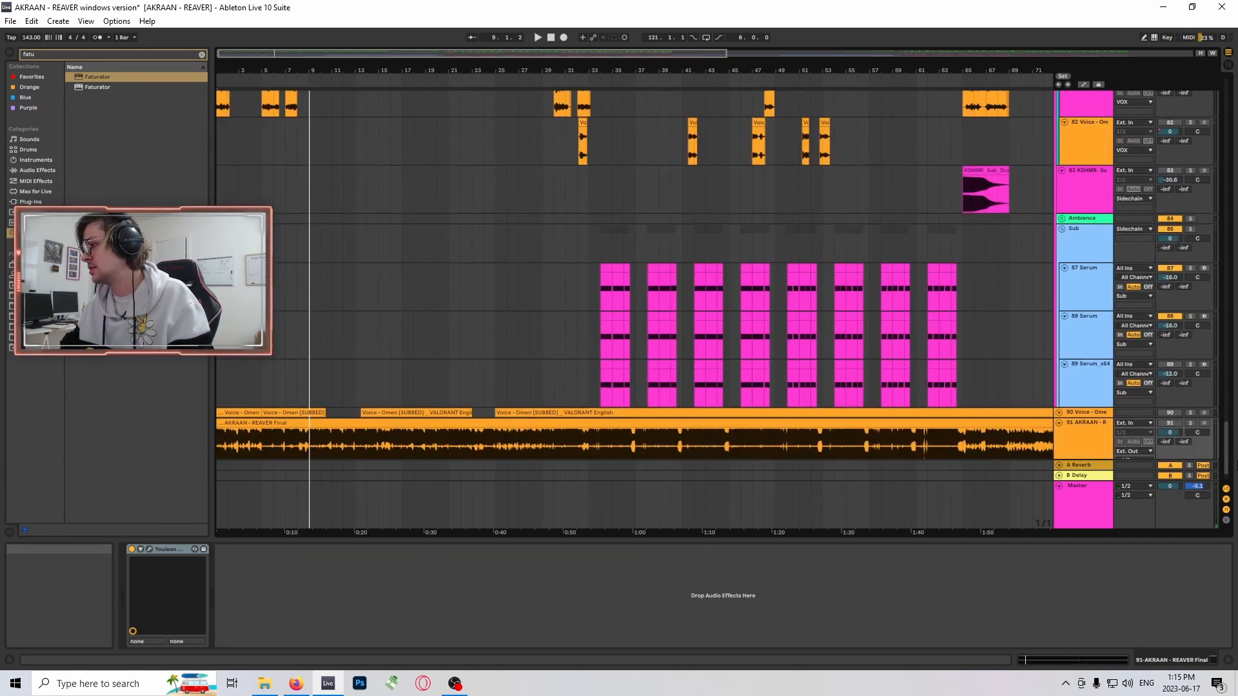
scroll(490, 149, "up", 4)
scroll(490, 148, "up", 10)
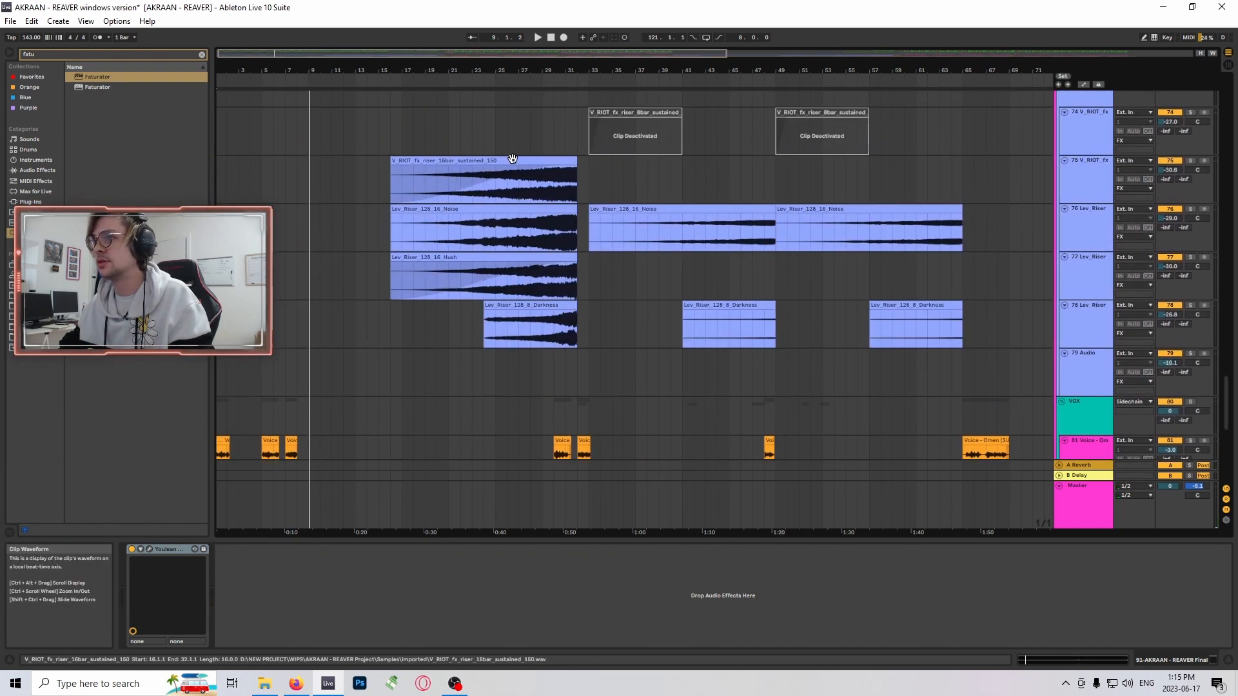
left_click_drag(1227, 403, 1226, 480)
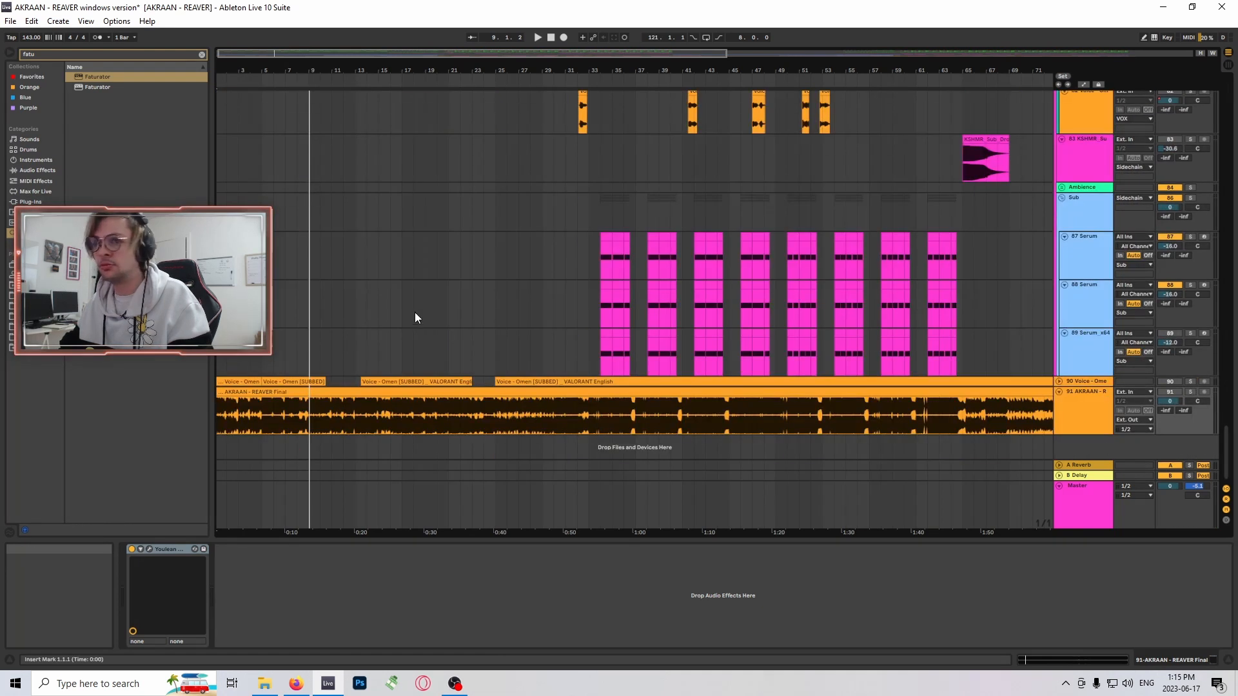
- Solo voice track 81 in the VOX group and audition its opening clips at bars 1, 5 and 7
scroll(322, 271, "up", 4)
left_click(1191, 174)
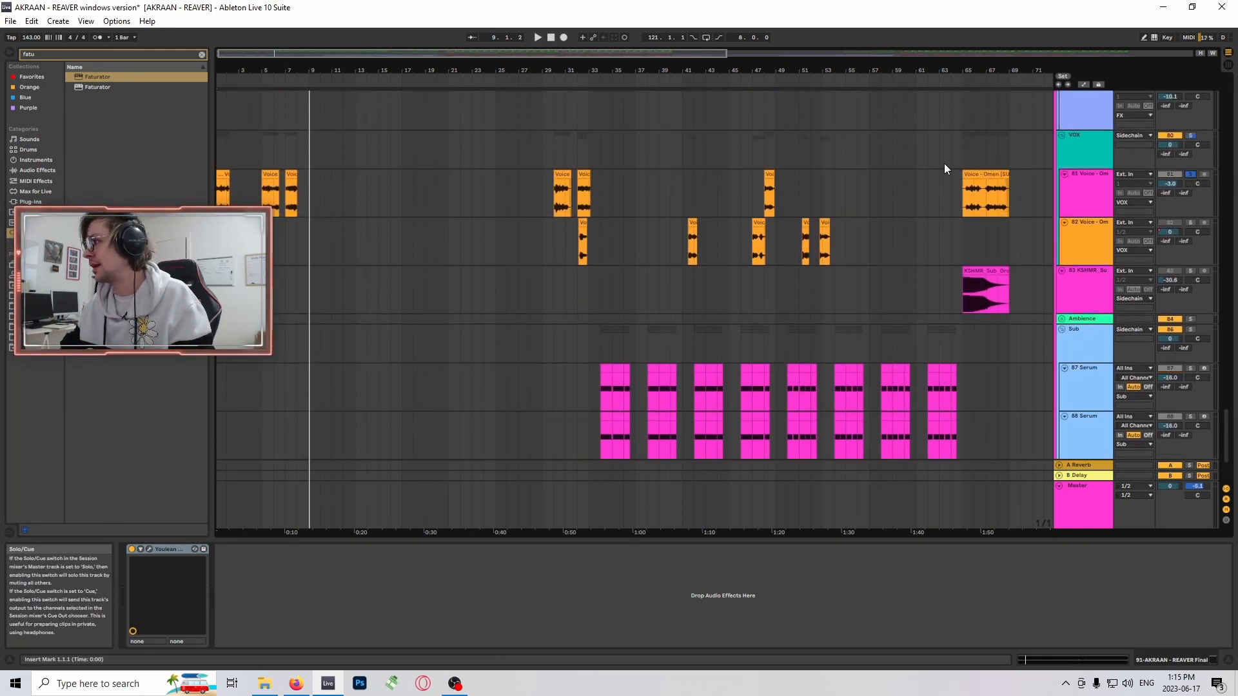
scroll(944, 164, "up", 2)
left_click_drag(229, 57, 225, 86)
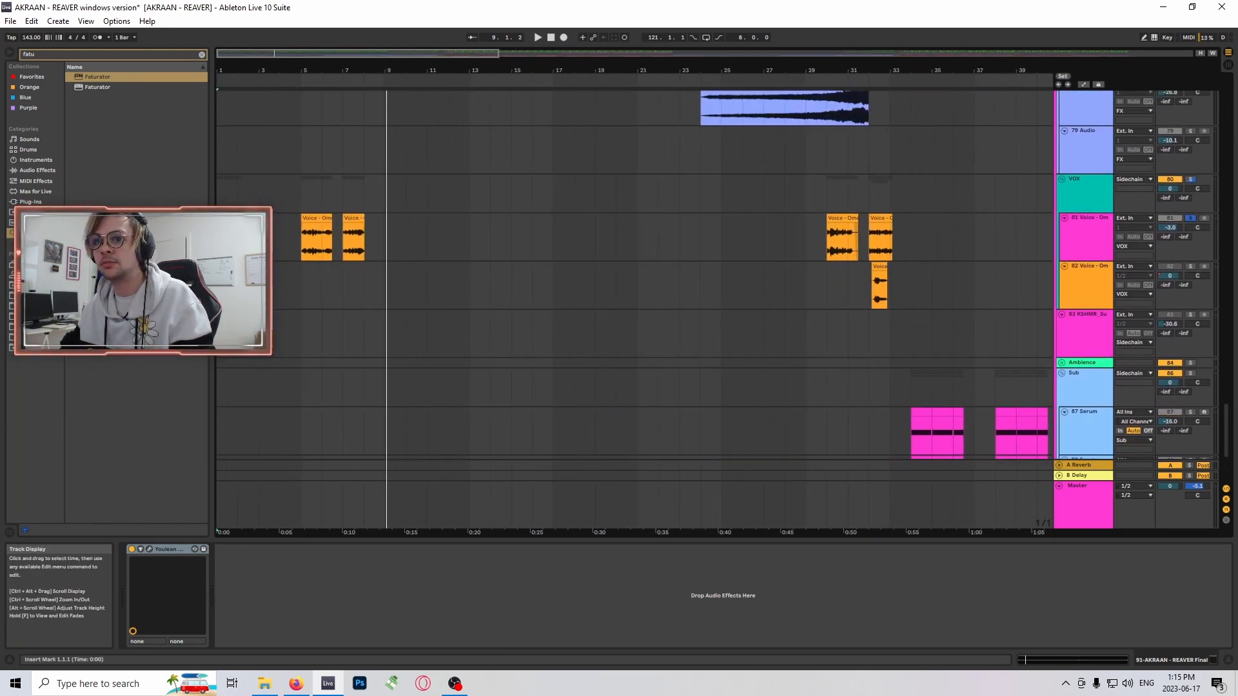
left_click(231, 219)
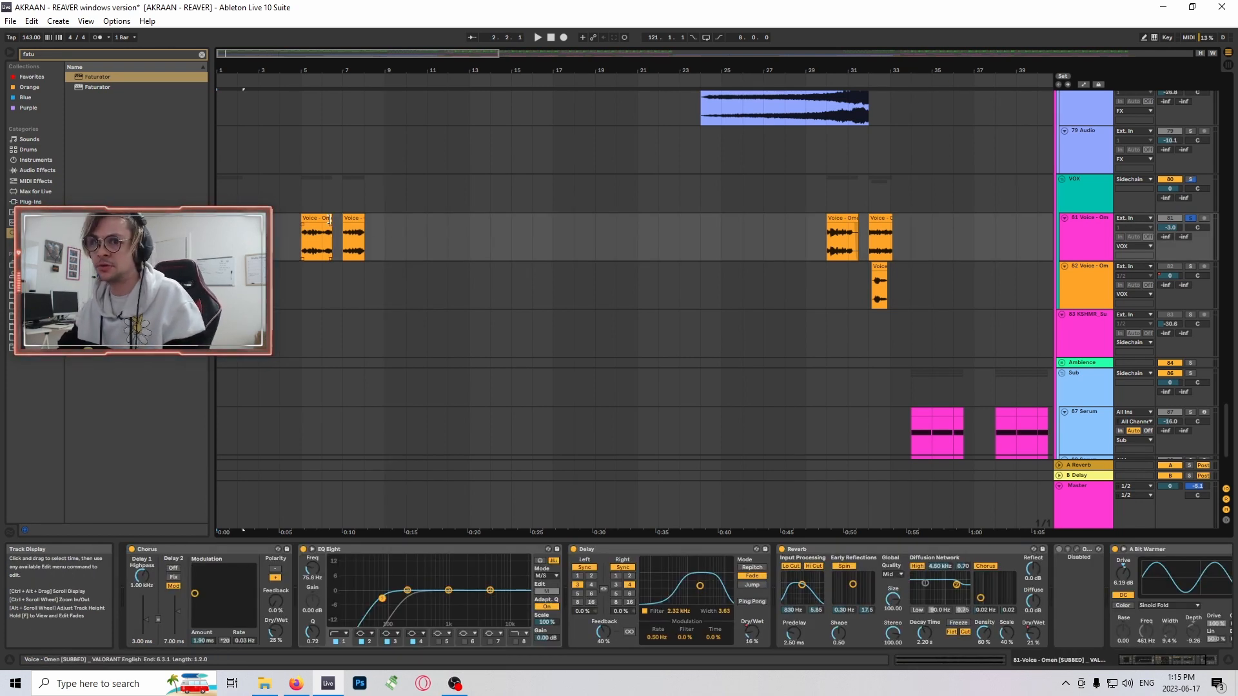
scroll(231, 240, "up", 2)
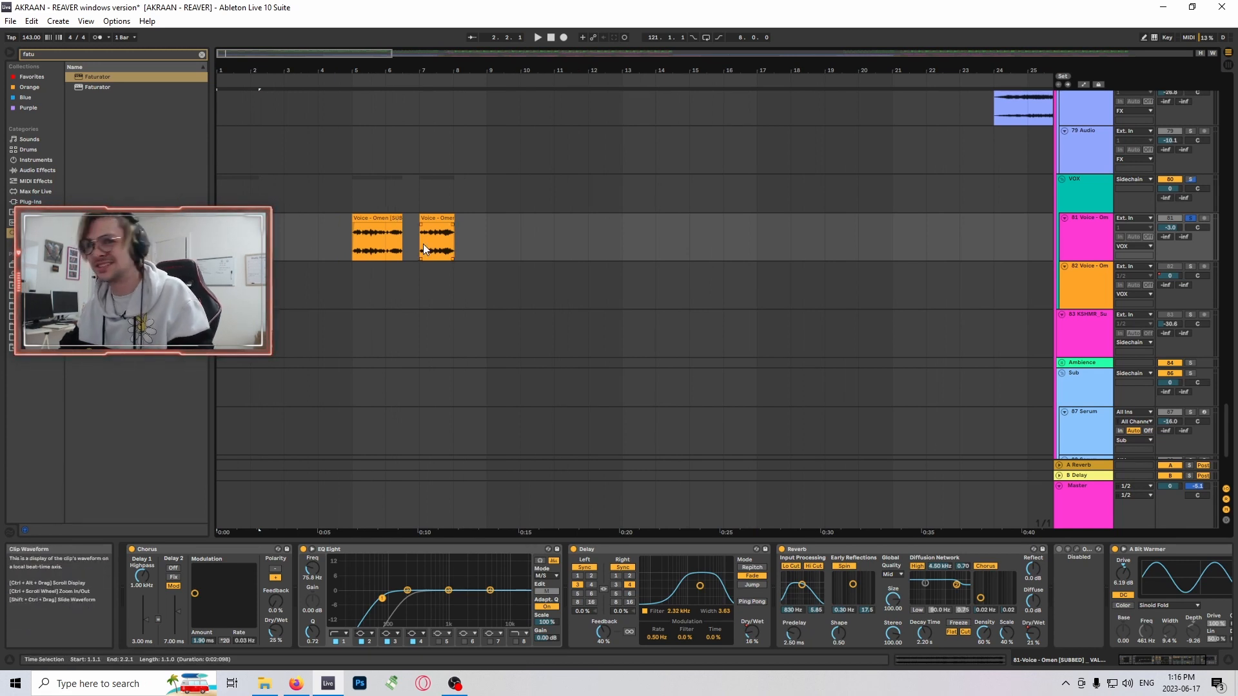
key("space")
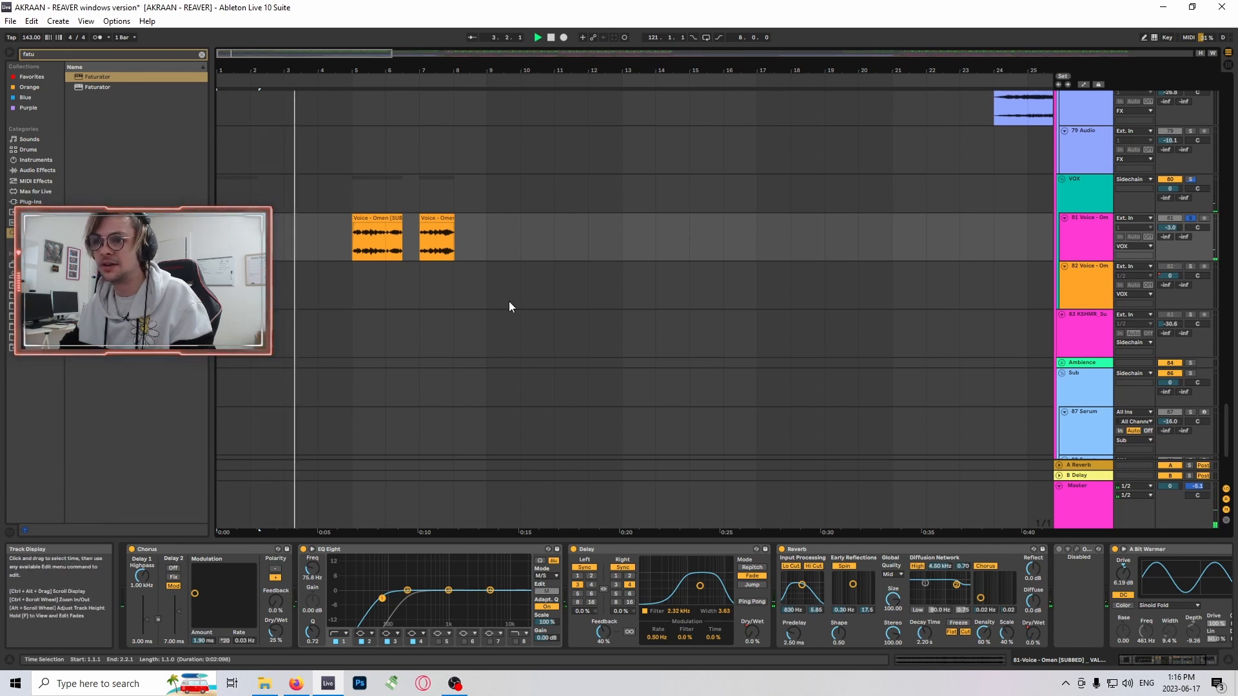
left_click(392, 226)
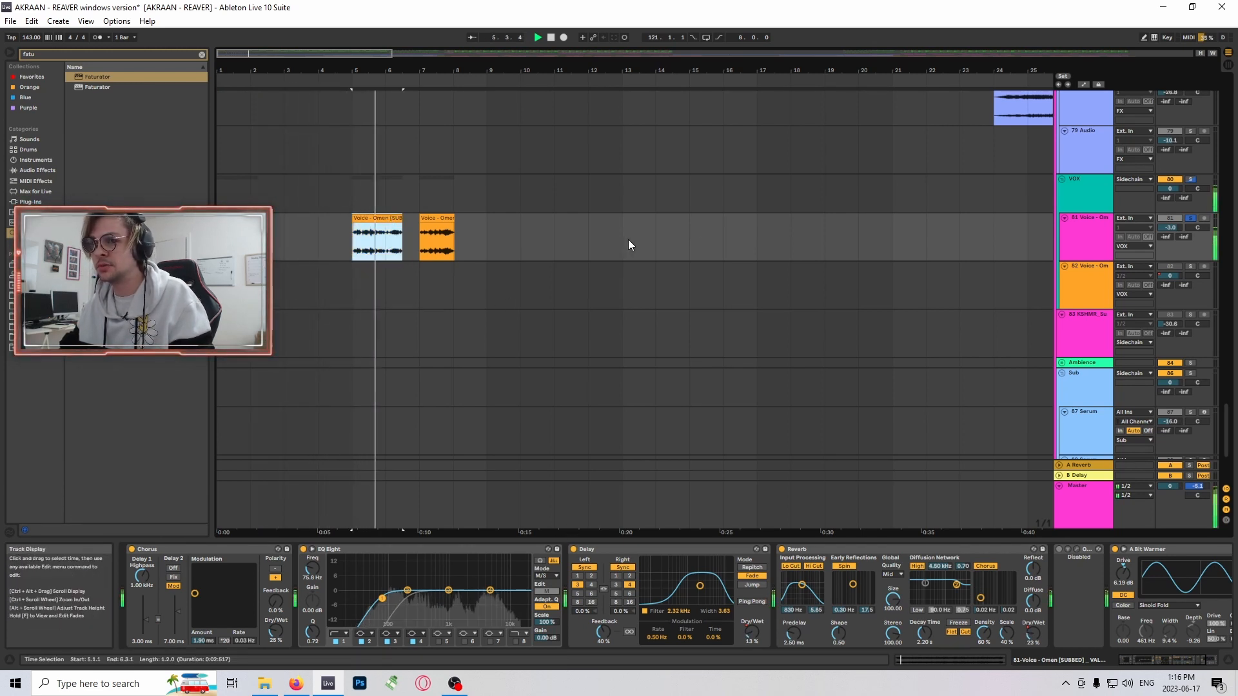
left_click(450, 223)
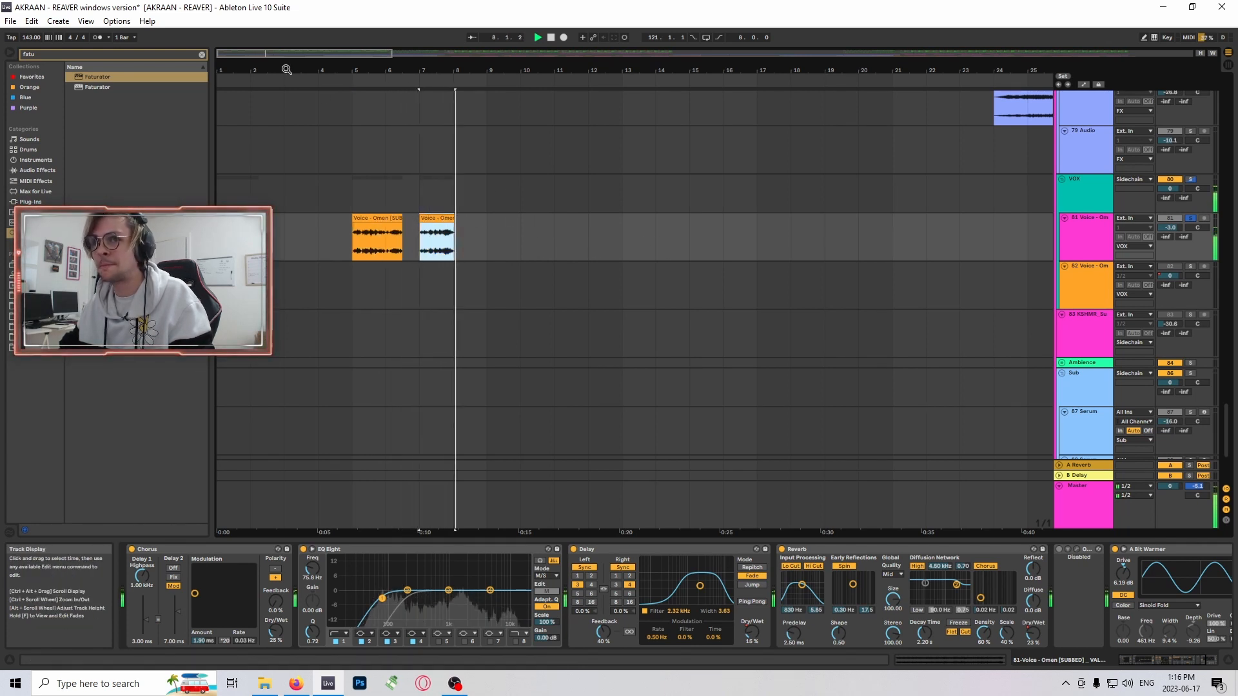
key("space")
- Turn off solo on voice track 81 and place the insert marker at bar 9 on that track
left_click_drag(287, 70, 286, 48)
scroll(884, 327, "up", 2)
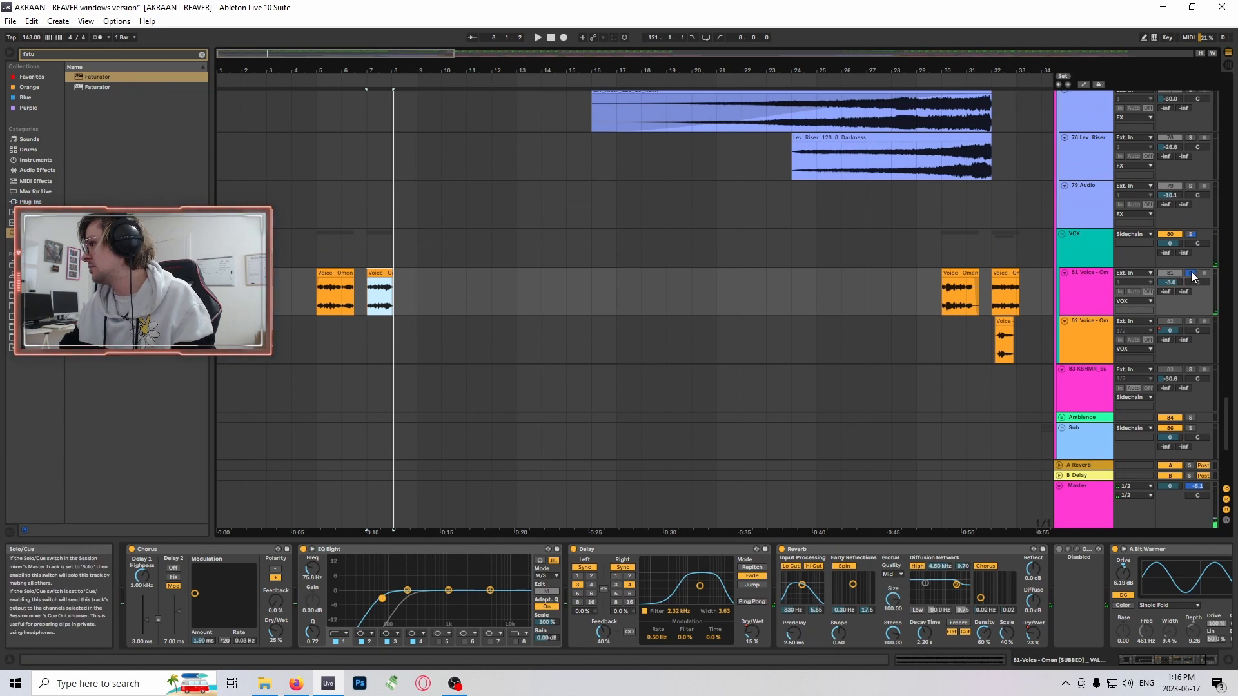
left_click(1192, 274)
scroll(1192, 274, "up", 1)
mouse_move(1227, 422)
left_mouse_down()
mouse_move(1232, 464)
mouse_move(1231, 390)
mouse_move(1229, 424)
left_mouse_up()
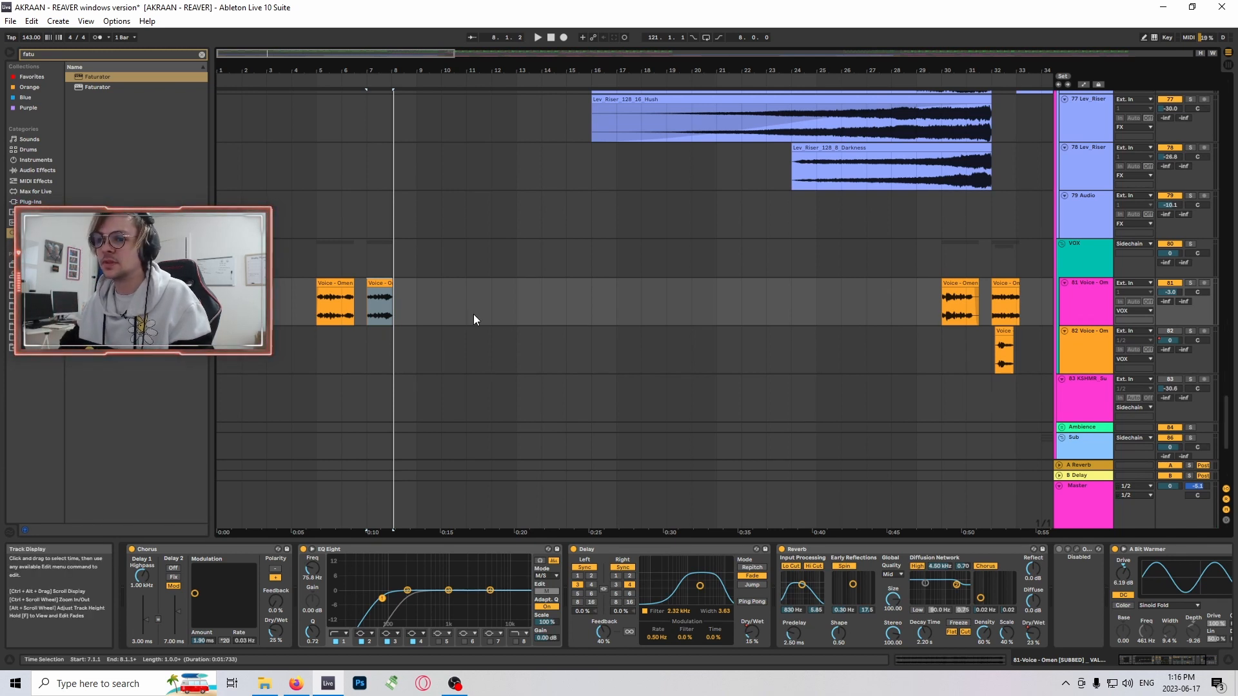
left_click(417, 301)
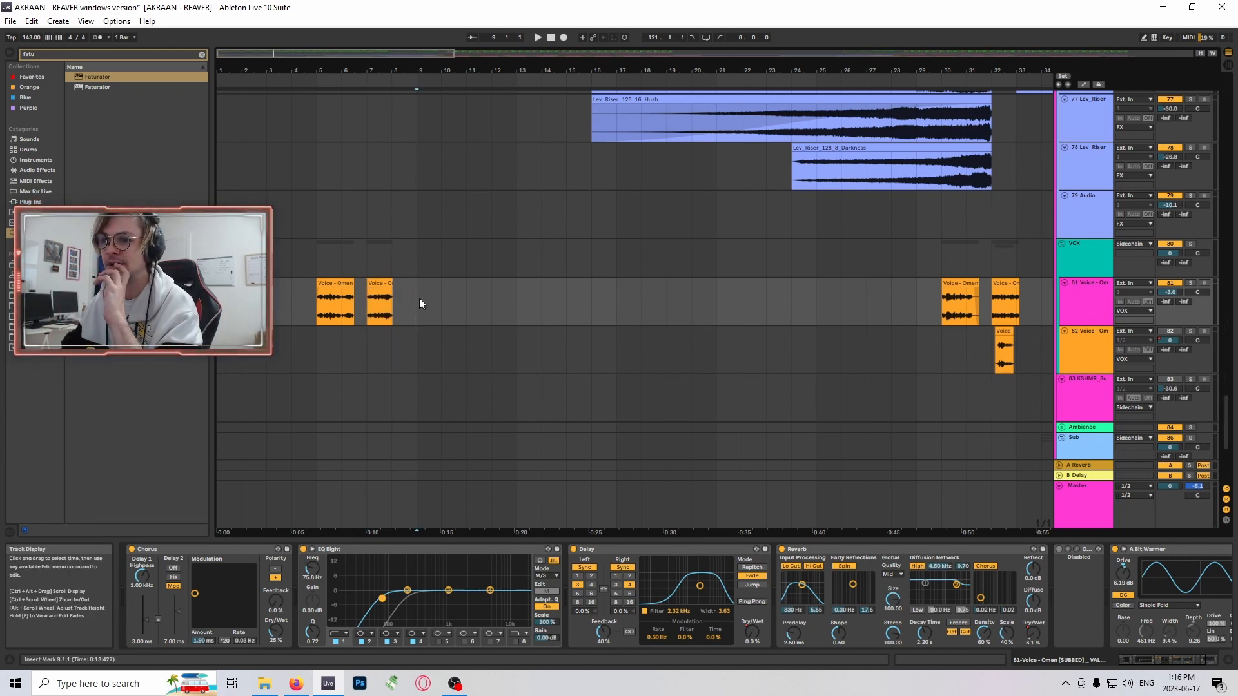
- Select the first voice clip at bar 1 and solo voice track 81
left_click(233, 283)
left_click(1190, 283)
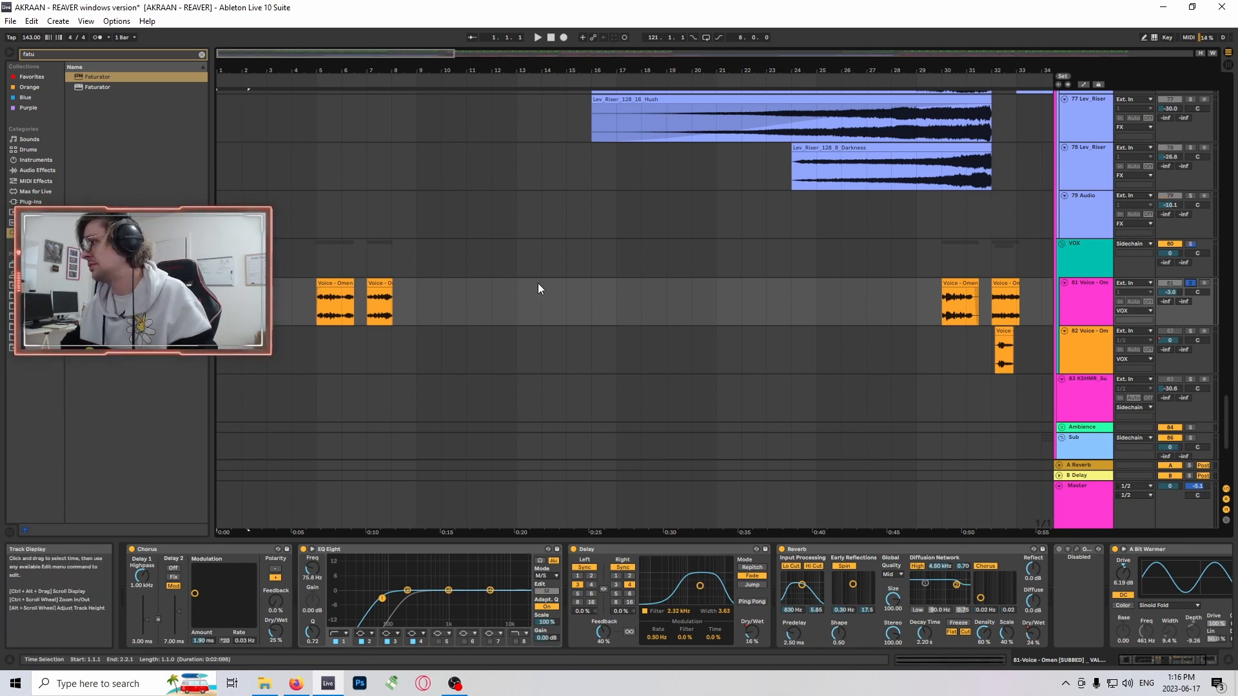
scroll(233, 101, "up", 3)
scroll(279, 230, "up", 1)
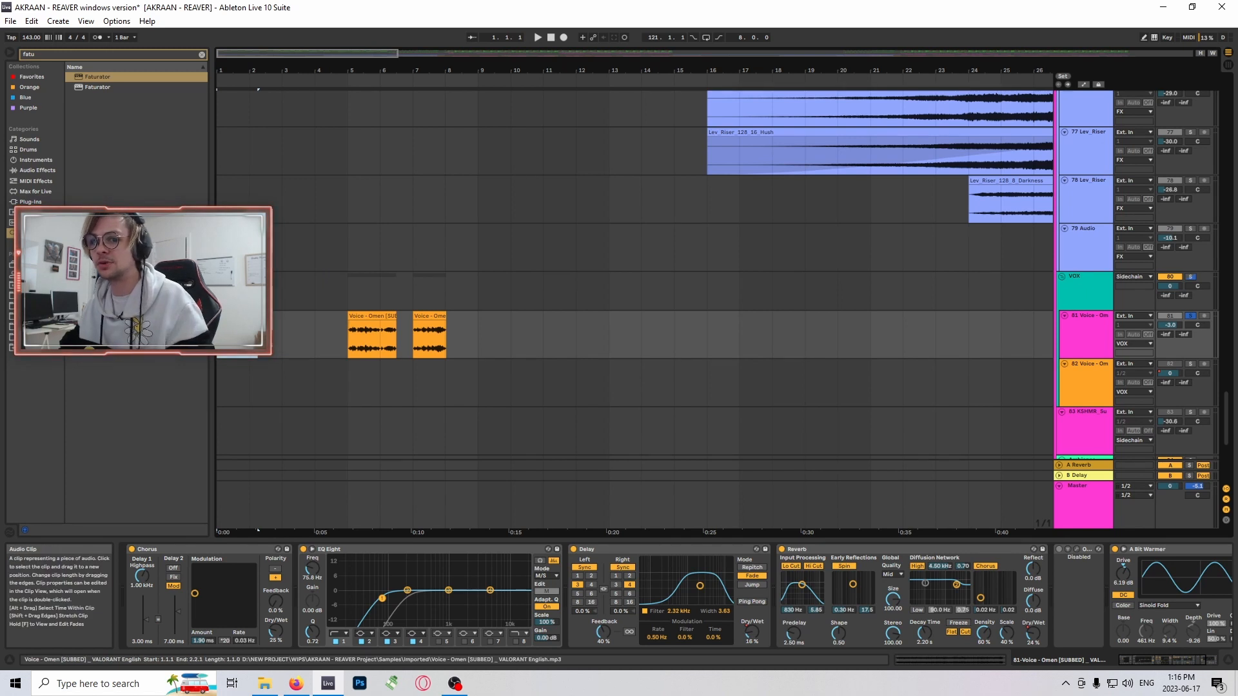
scroll(396, 281, "down", 1)
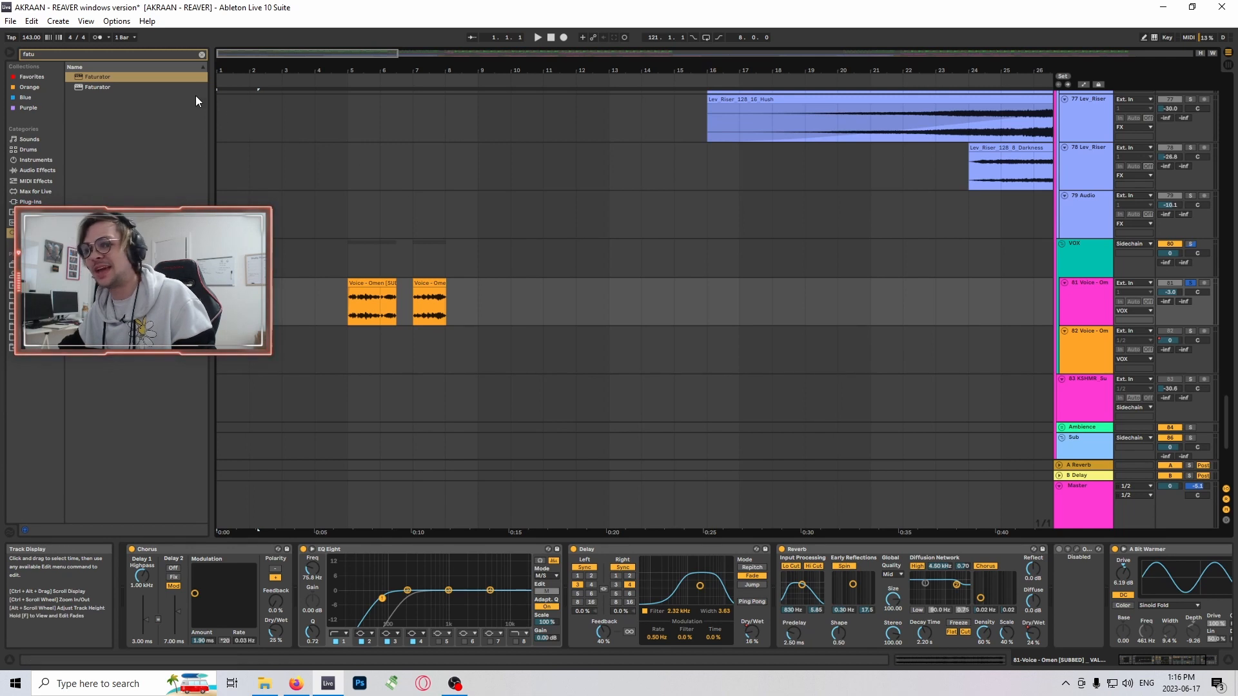
scroll(258, 199, "up", 3)
scroll(261, 199, "up", 1)
scroll(241, 71, "down", 4)
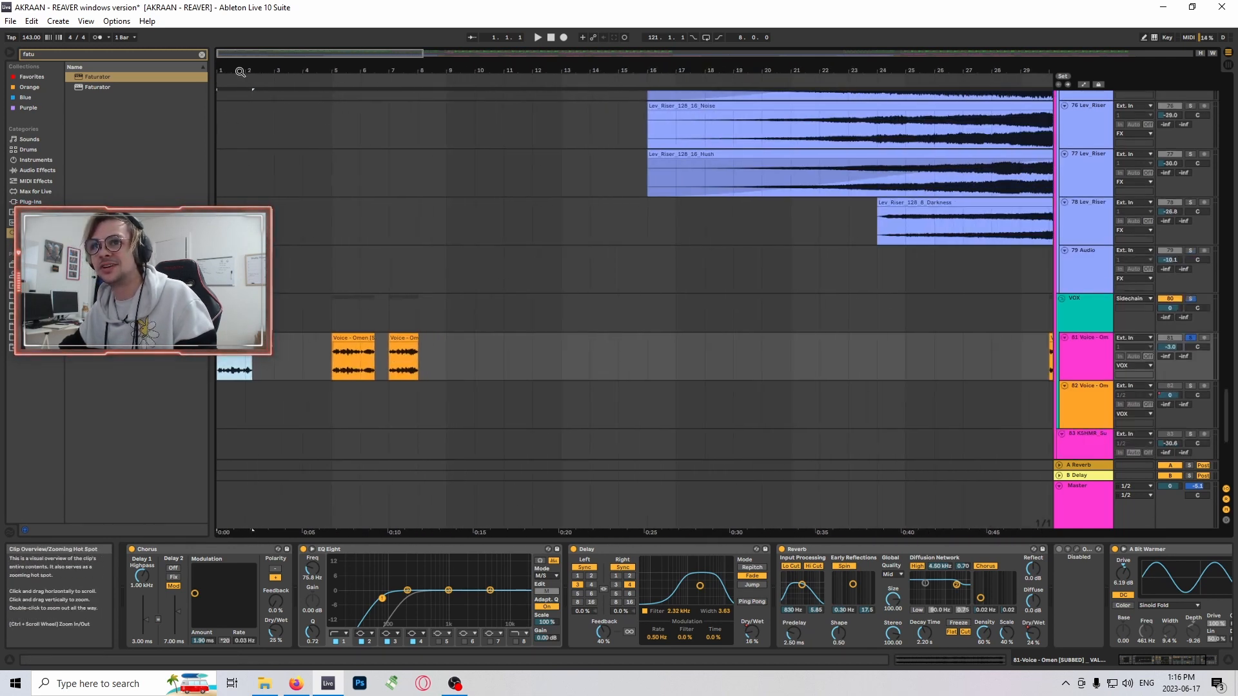
scroll(729, 392, "up", 5)
scroll(729, 393, "down", 3)
- Turn off solo on voice track 81 and play the full arrangement from bar 1
left_click(1191, 360)
scroll(627, 337, "up", 4)
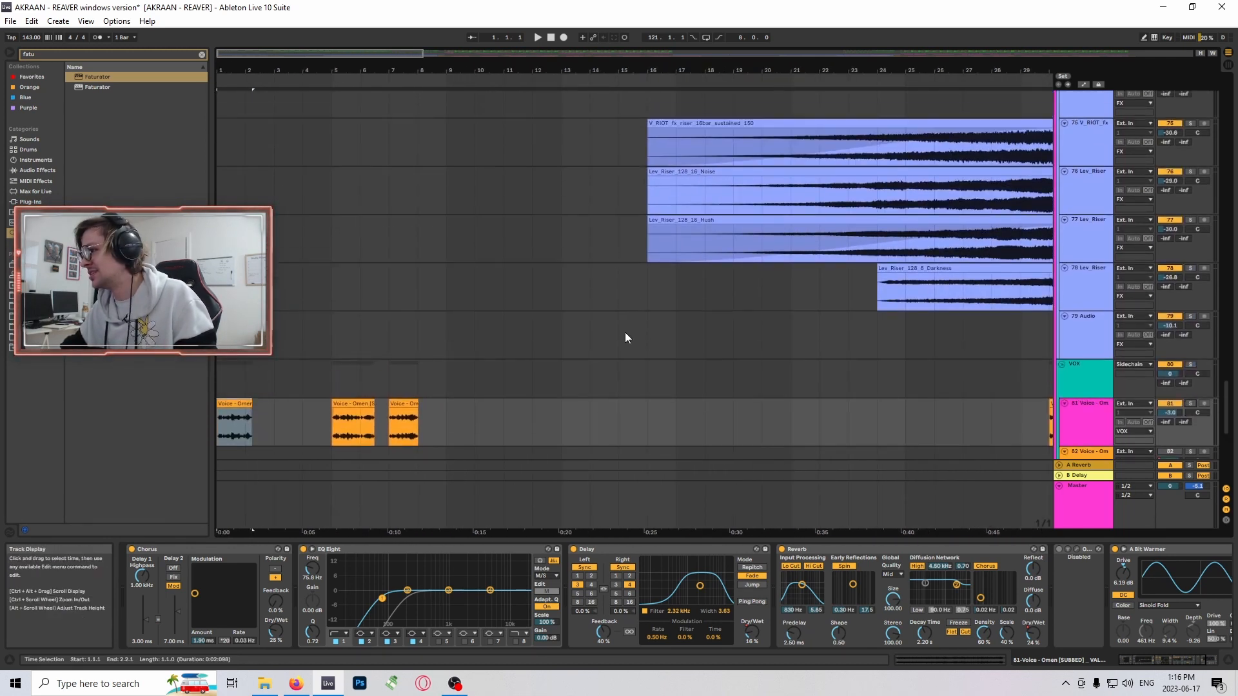
key("space")
- Go to the Synths group during playback and select the opening clip on synth track 62
scroll(668, 315, "up", 1)
left_click_drag(1226, 410, 1230, 351)
scroll(243, 95, "up", 1)
left_click_drag(243, 72, 242, 76)
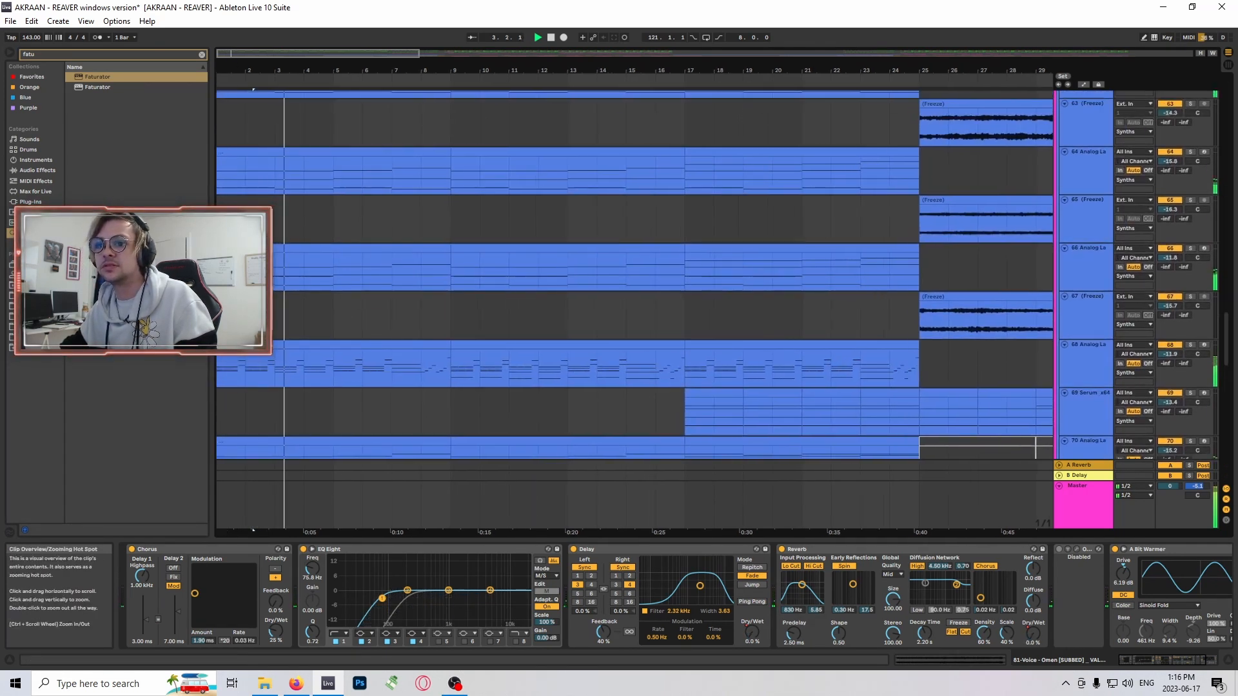
scroll(388, 303, "up", 4)
left_click(312, 189)
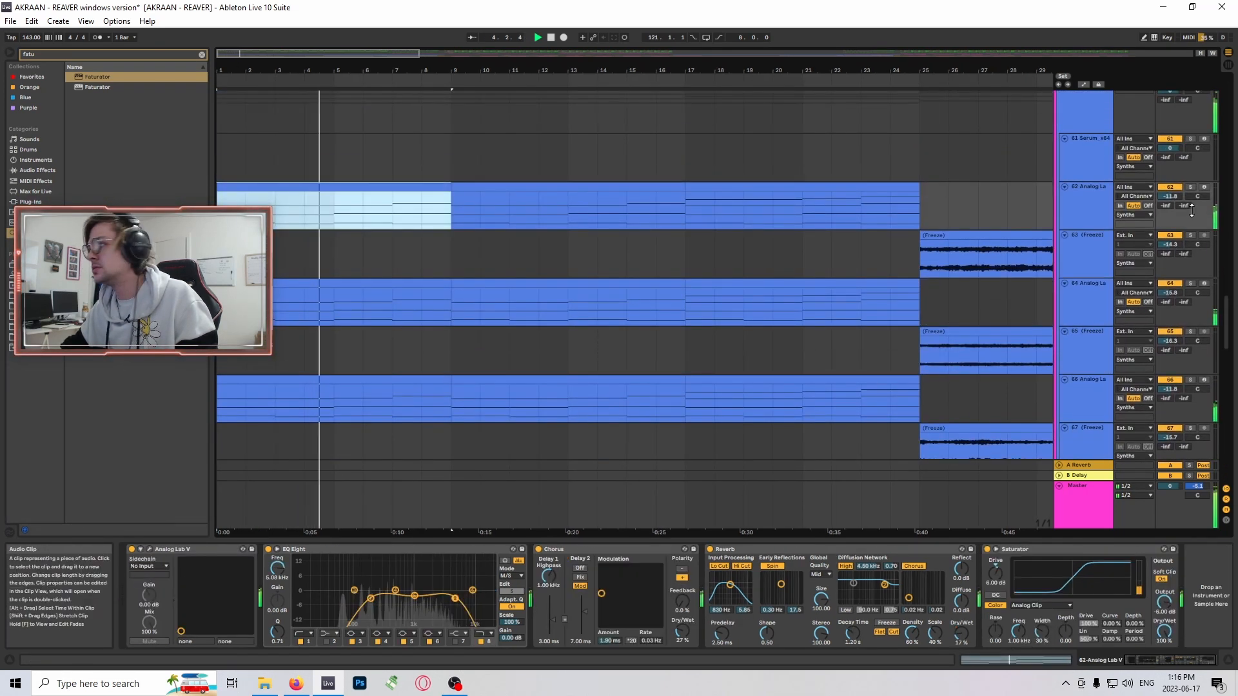
- Select the opening clip on synth track 68, solo the track and play it from bar 1
scroll(609, 277, "down", 6)
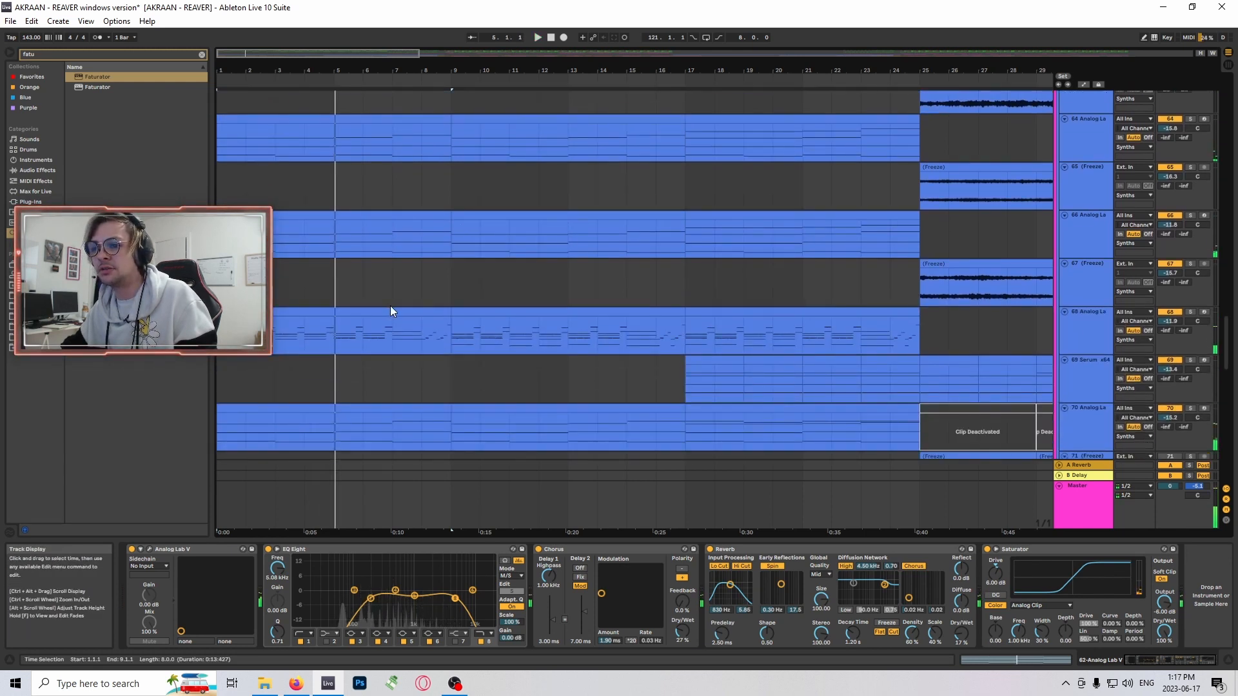
left_click(391, 311)
left_click(1190, 312)
scroll(671, 264, "down", 2)
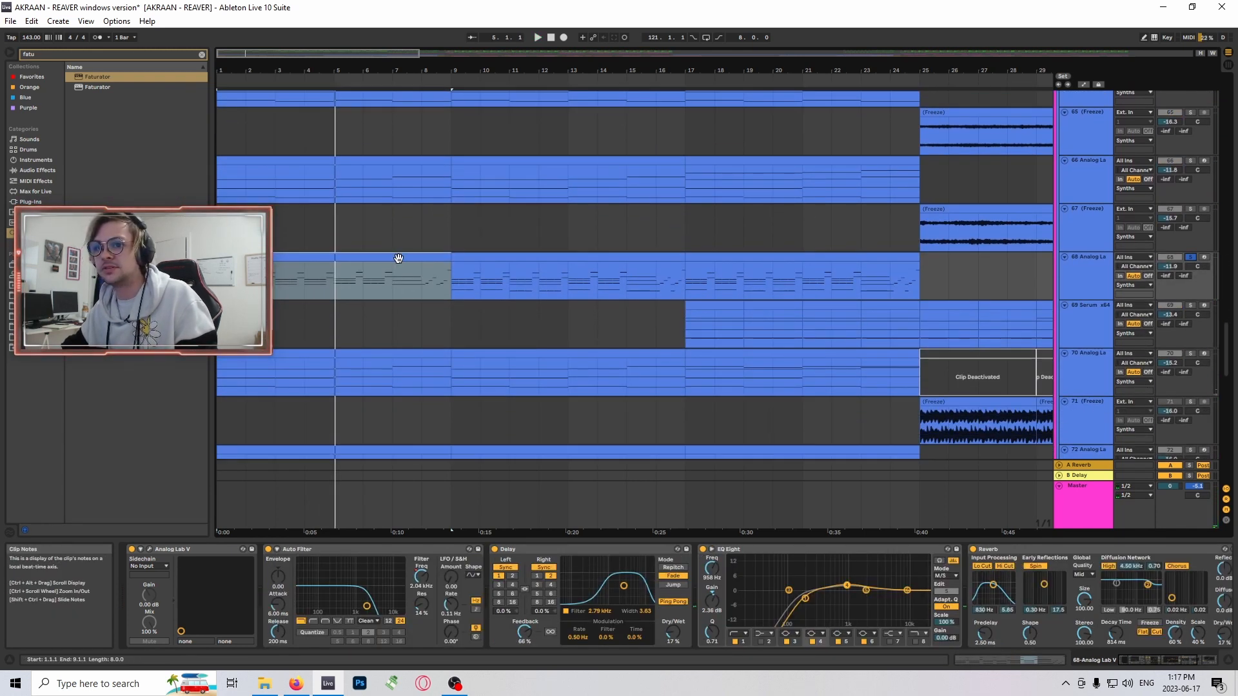
key("space")
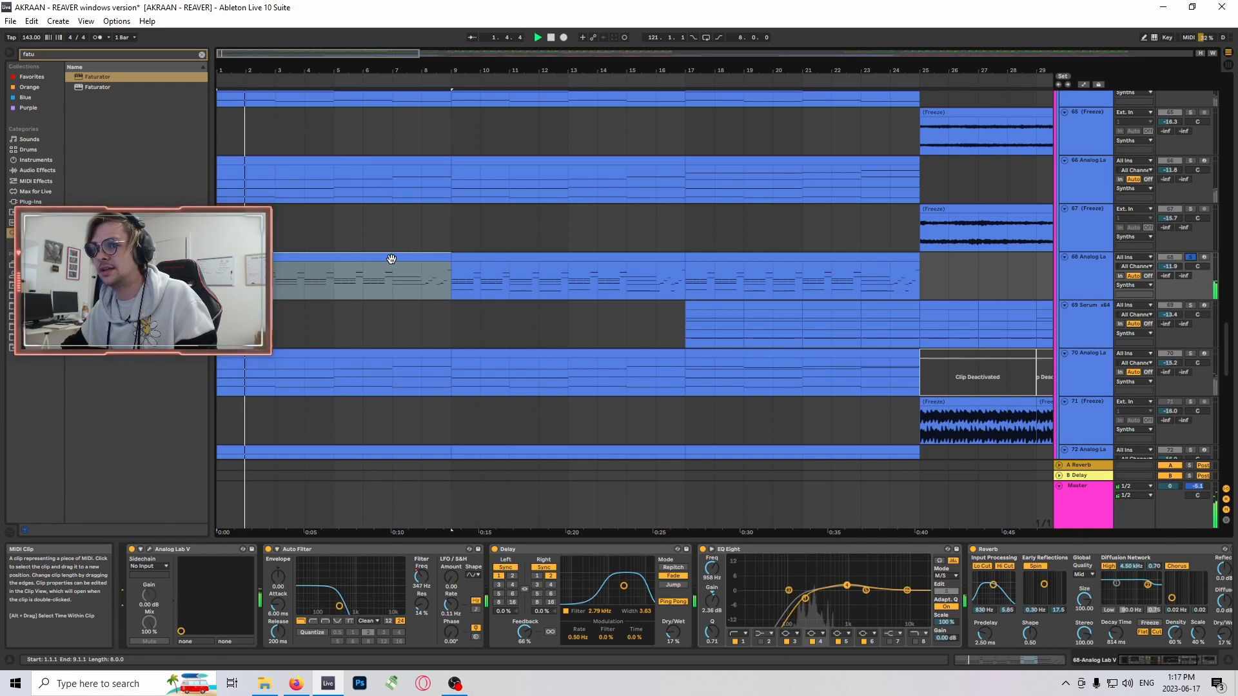
left_click(392, 259)
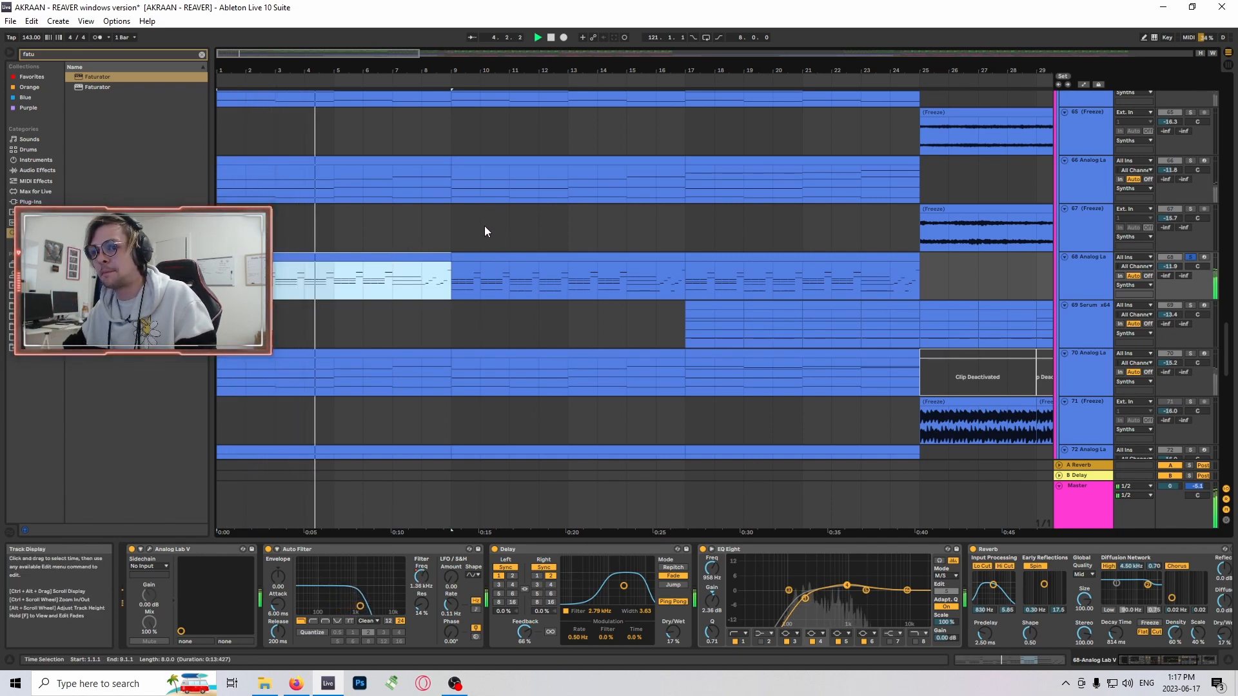
- Open the first track 68 clip's notes, play them from the start and examine the C#3 and A#3 notes at 1.4
double_click(394, 260)
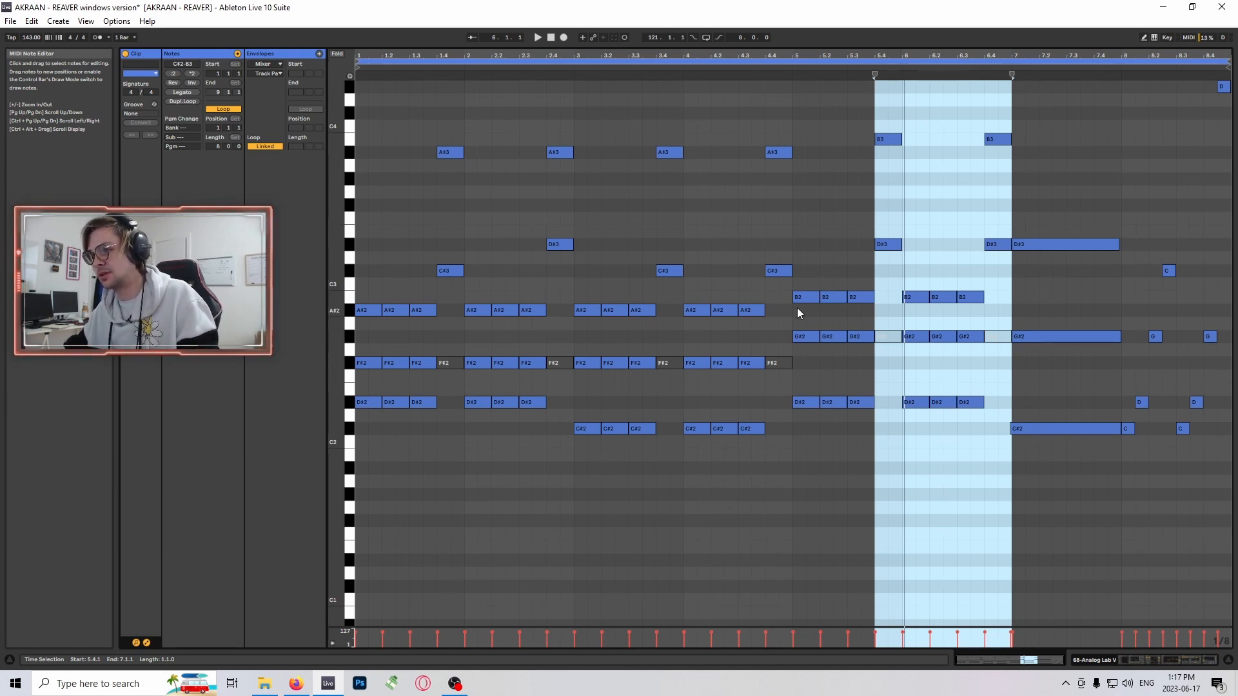
key("space")
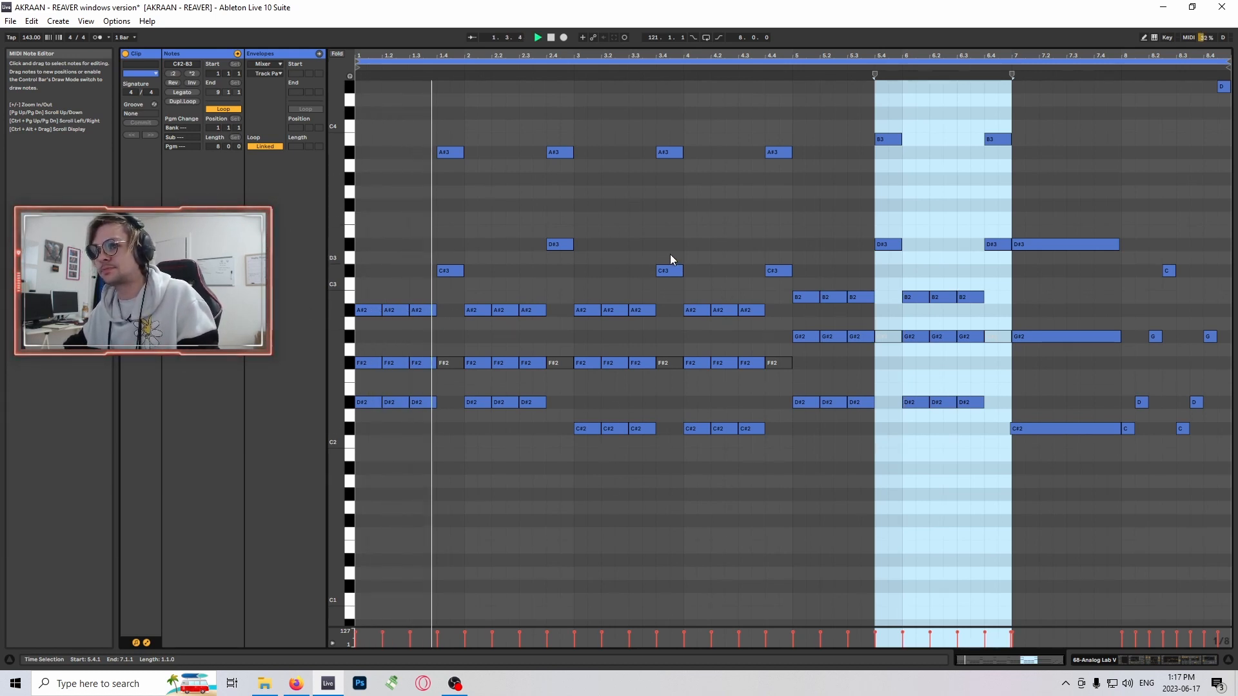
left_click(451, 152)
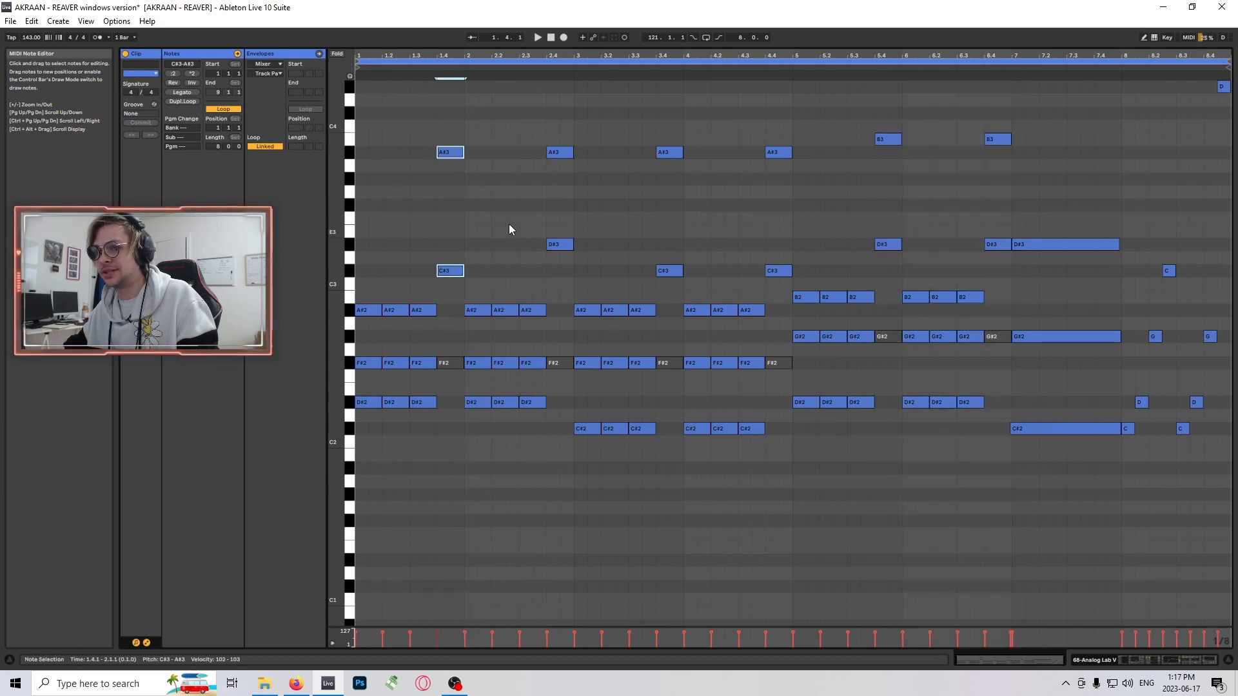
left_click(455, 152)
left_click(509, 220)
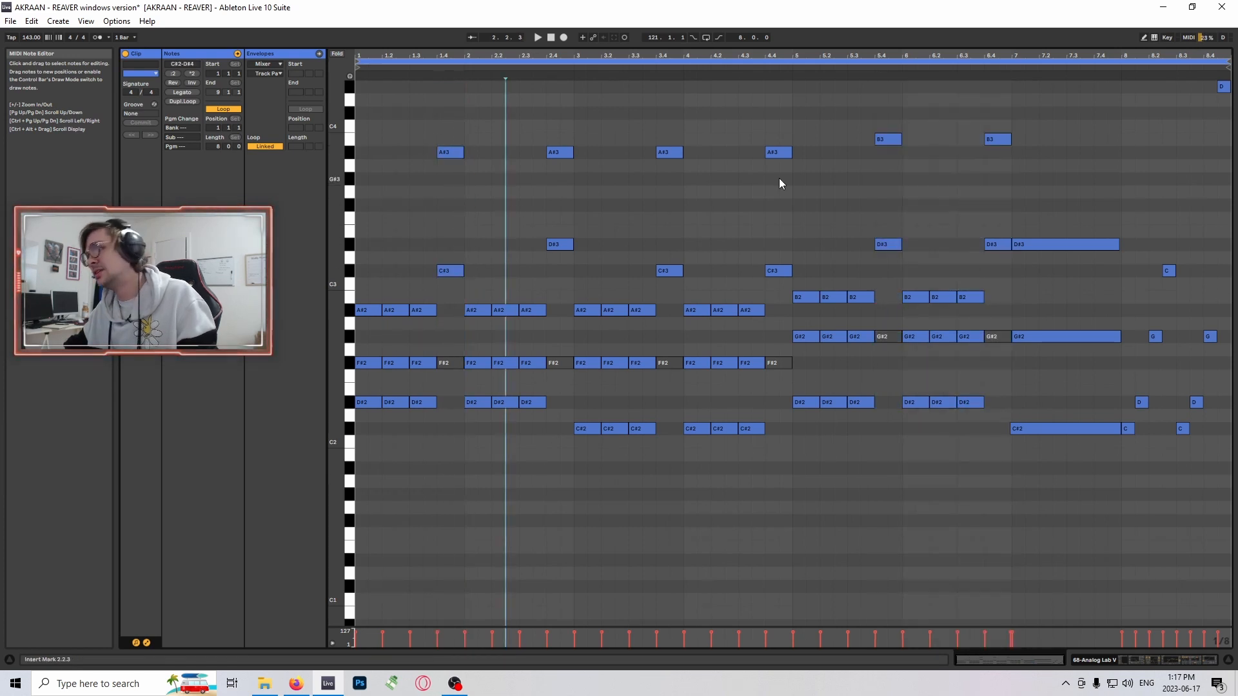
scroll(1172, 316, "up", 5)
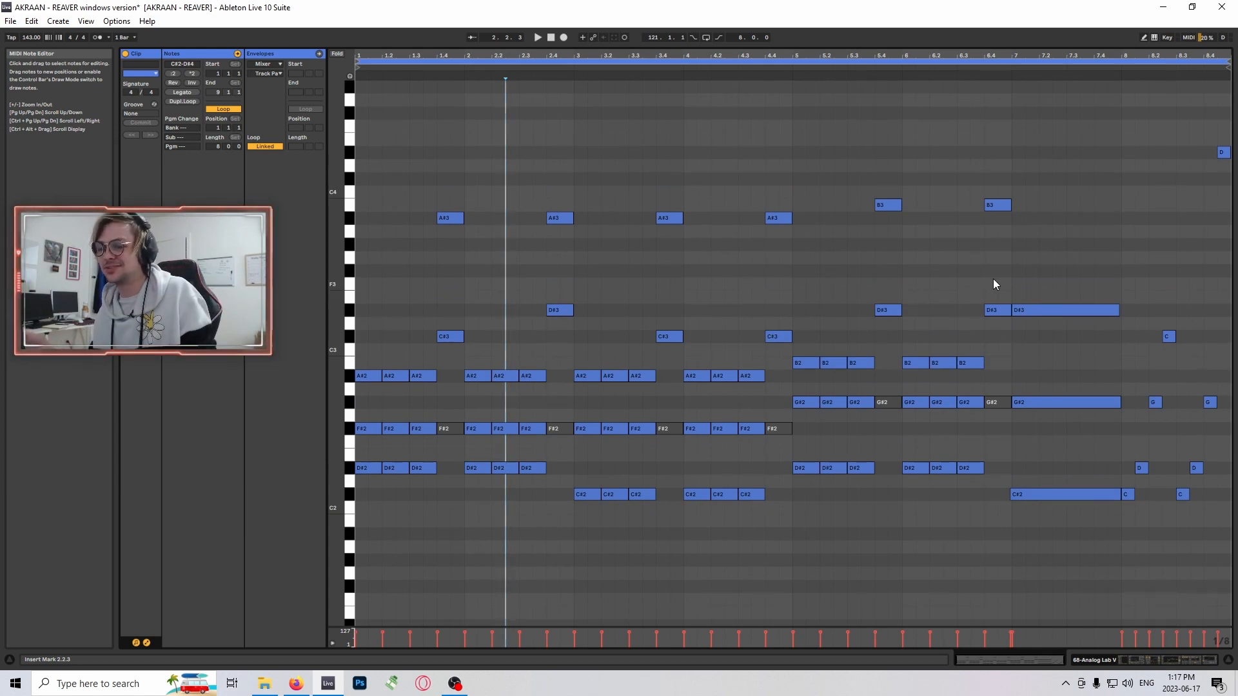
- Return to the arrangement and select the opening clip on synth track 66
key("shift+Tab")
scroll(458, 317, "up", 3)
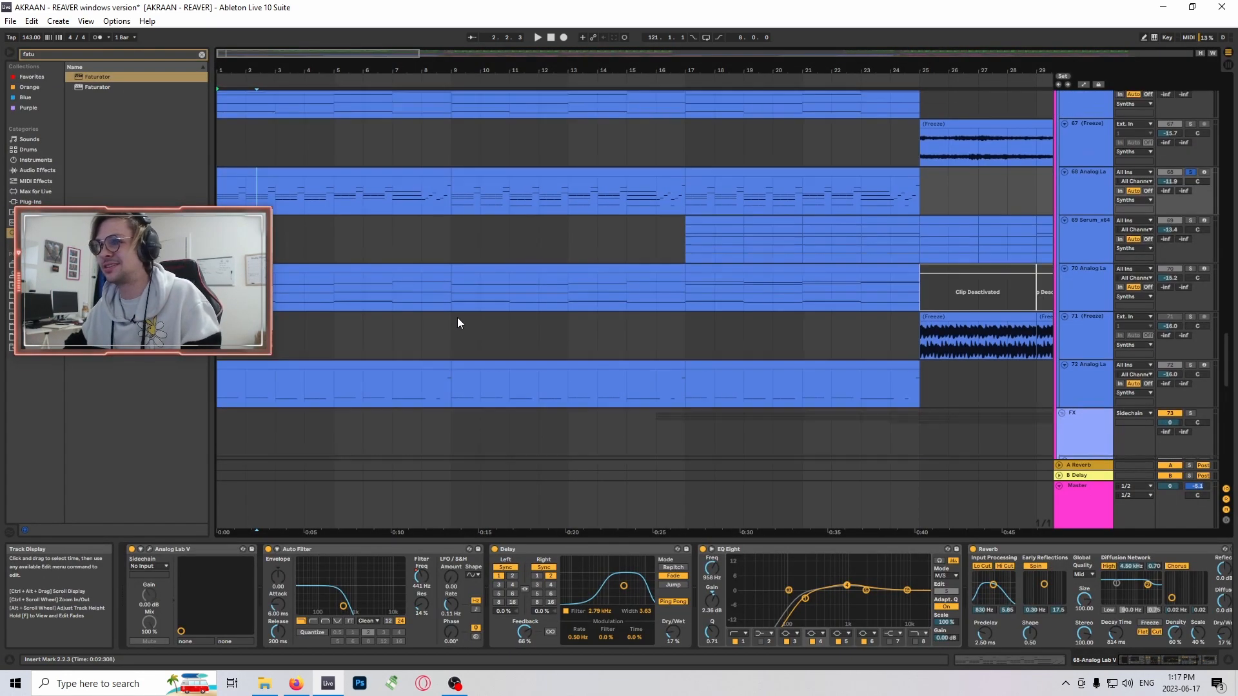
scroll(458, 317, "up", 2)
scroll(258, 245, "up", 1)
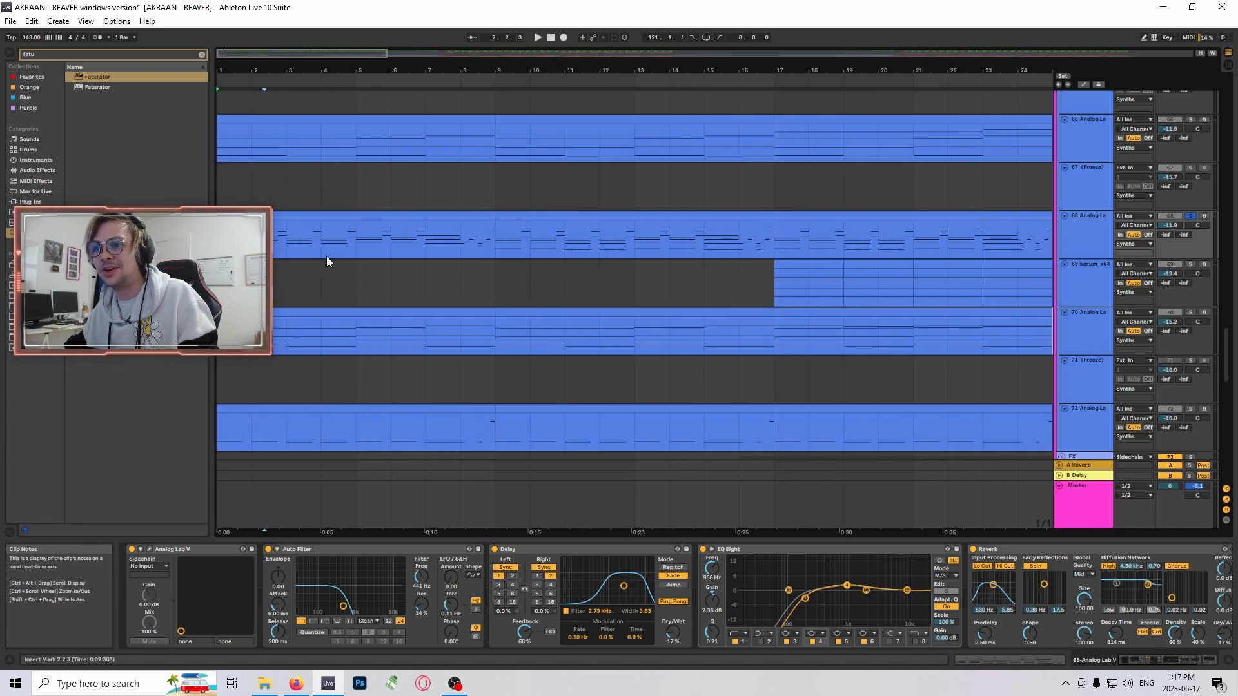
scroll(367, 257, "up", 4)
left_click(359, 240)
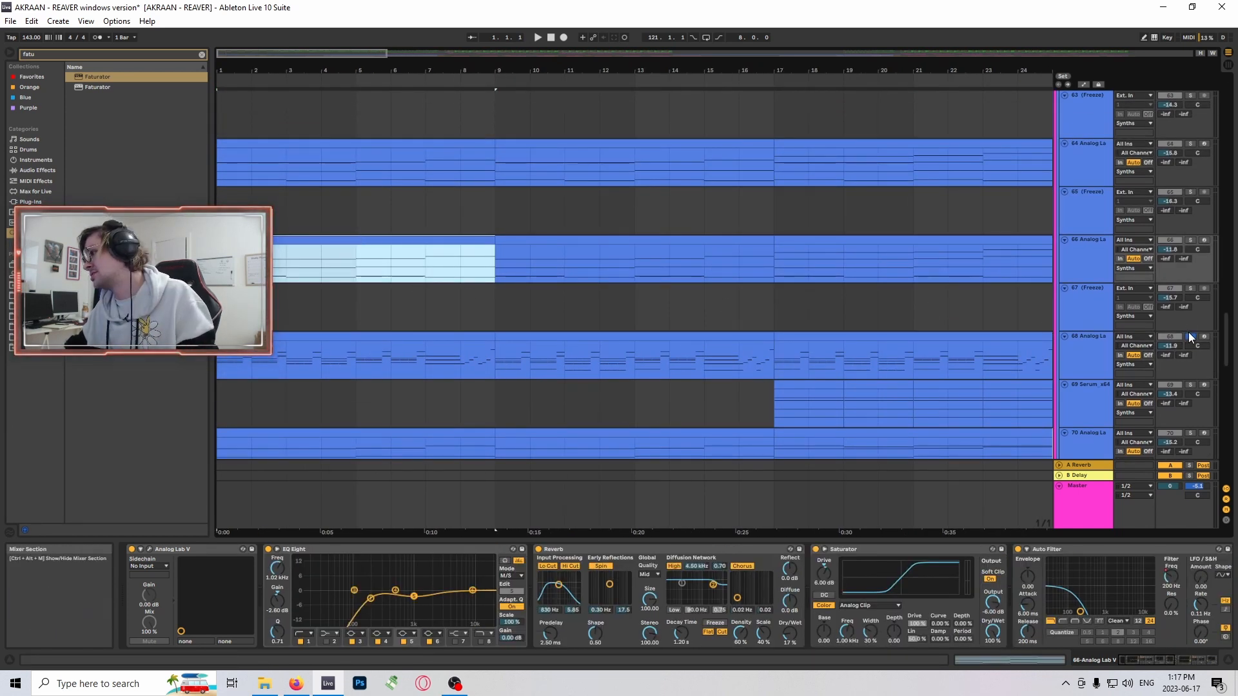
- Switch the solo from synth track 68 to track 66 and play it from bar 1
scroll(820, 353, "down", 2)
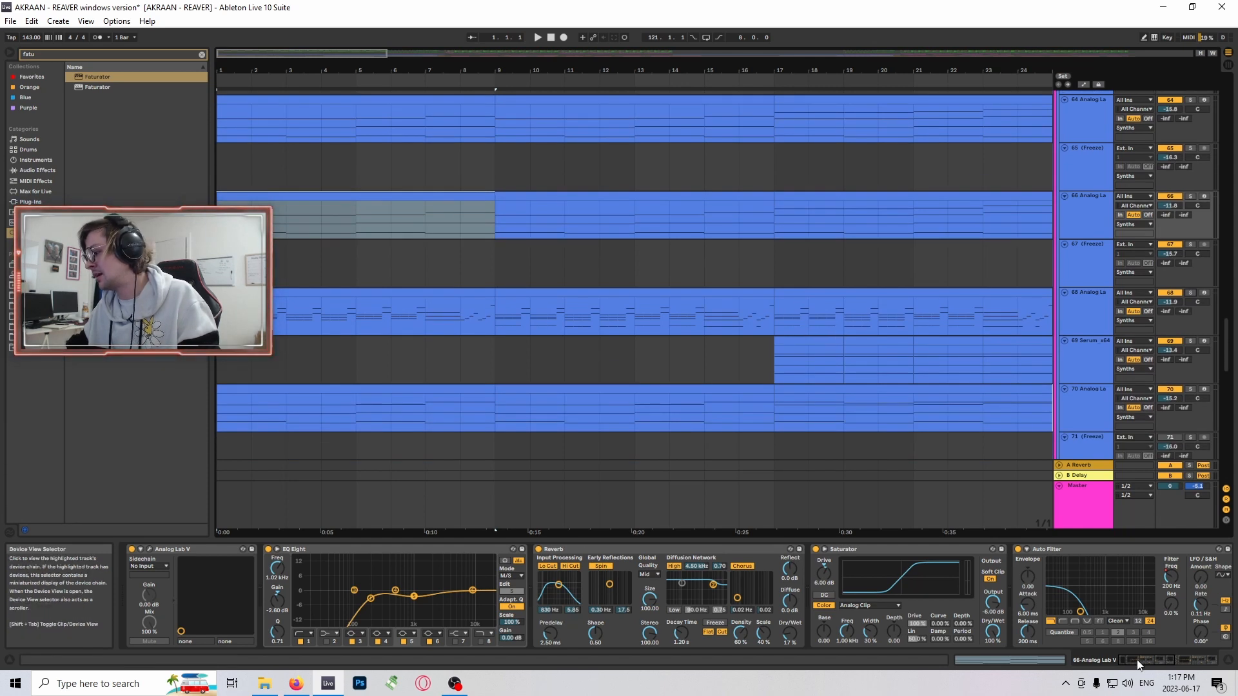
scroll(434, 349, "up", 2)
scroll(435, 350, "up", 3)
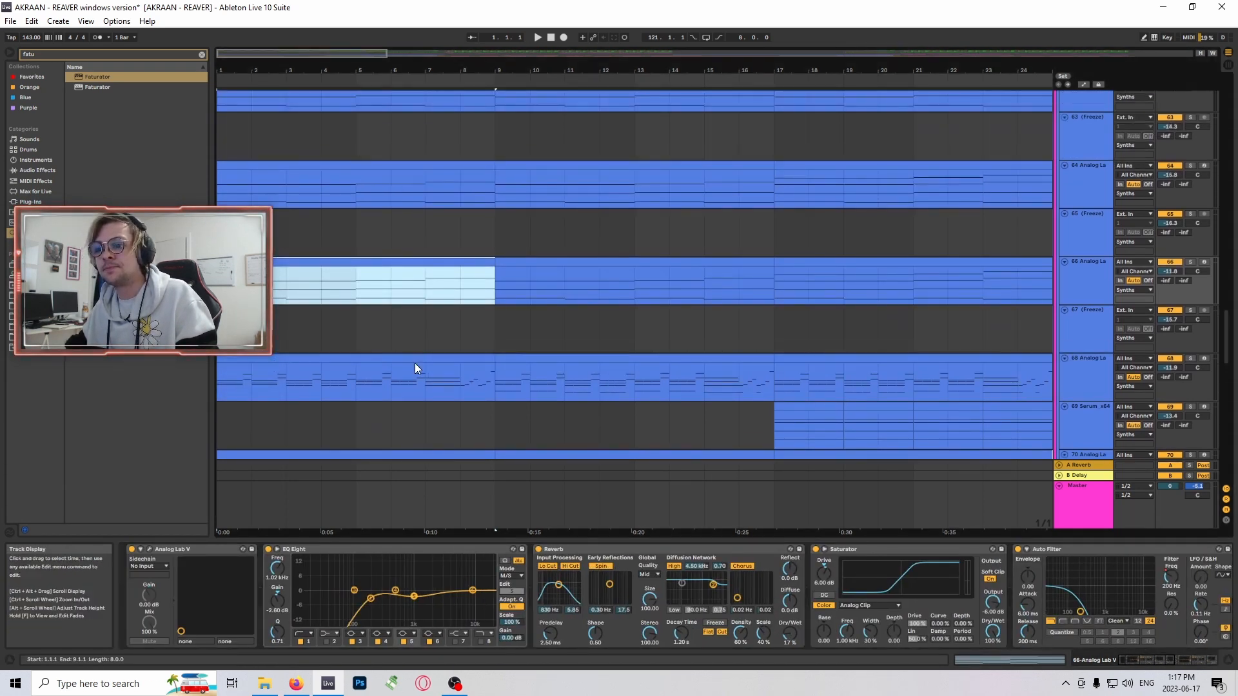
scroll(429, 310, "down", 2)
scroll(423, 295, "up", 2)
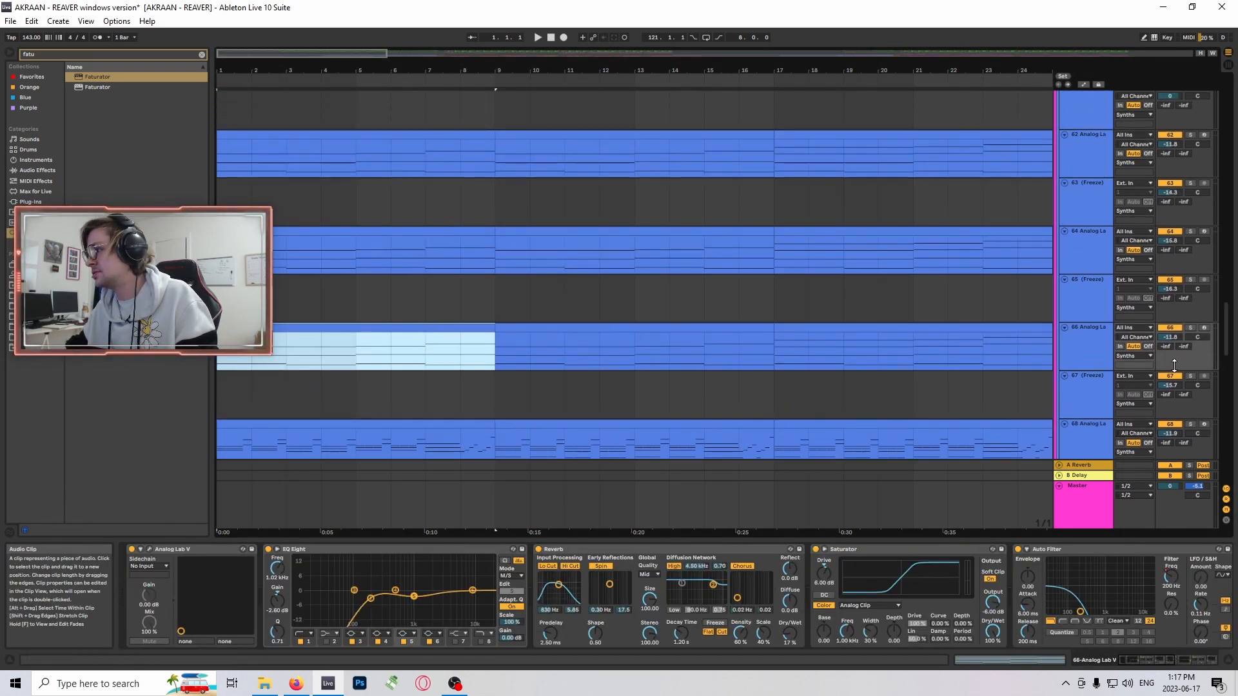
left_click(1191, 328)
key("space")
scroll(822, 318, "up", 2)
scroll(827, 325, "down", 1)
scroll(828, 326, "down", 1)
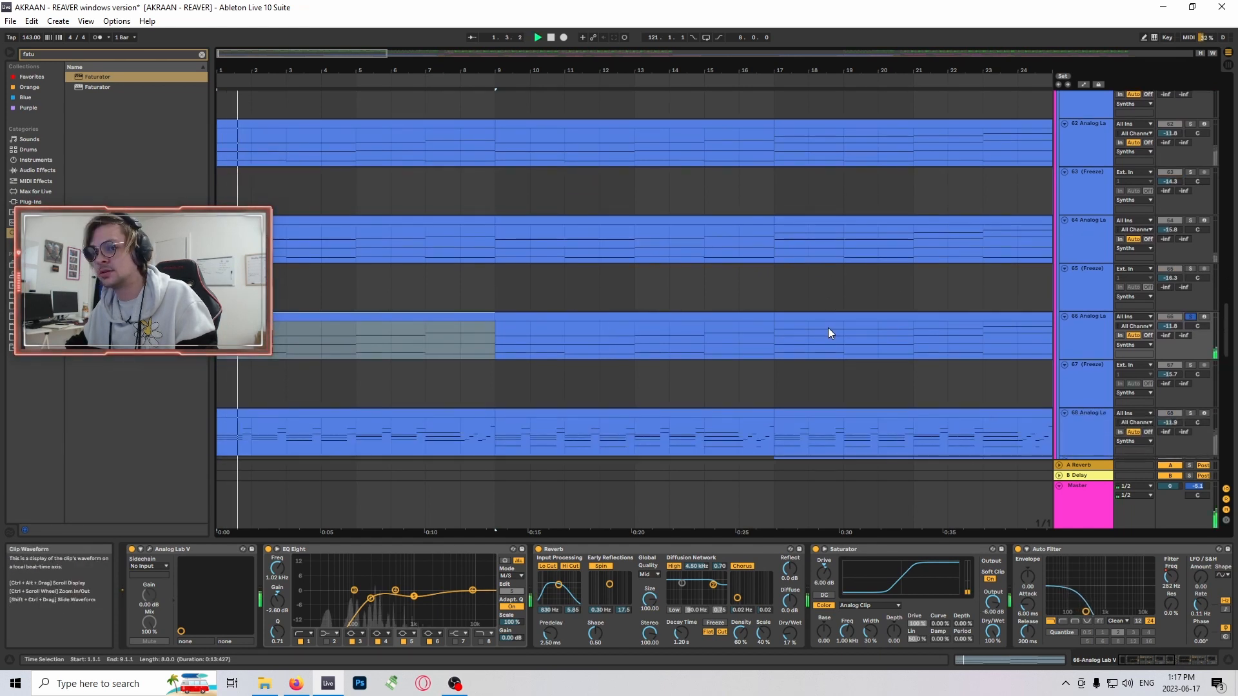
- View the Analog Lab V instrument loaded on track 66 and close its plug-in window
left_click(149, 549)
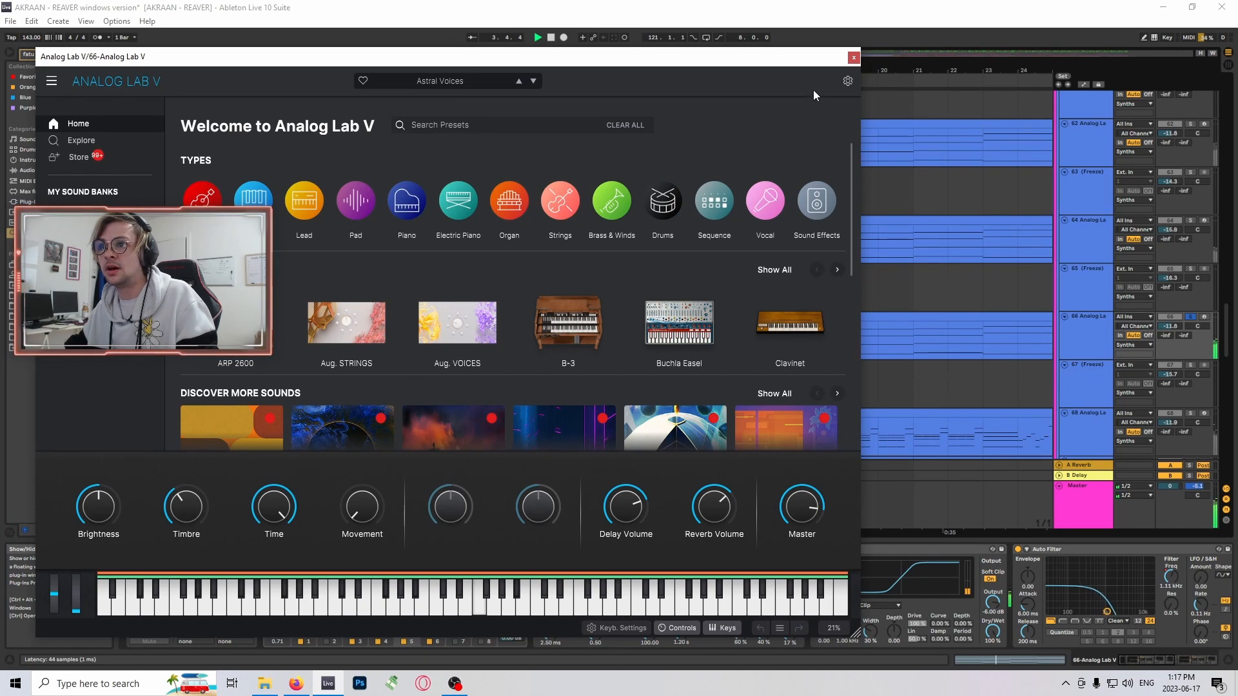
left_click(853, 57)
scroll(555, 334, "up", 2)
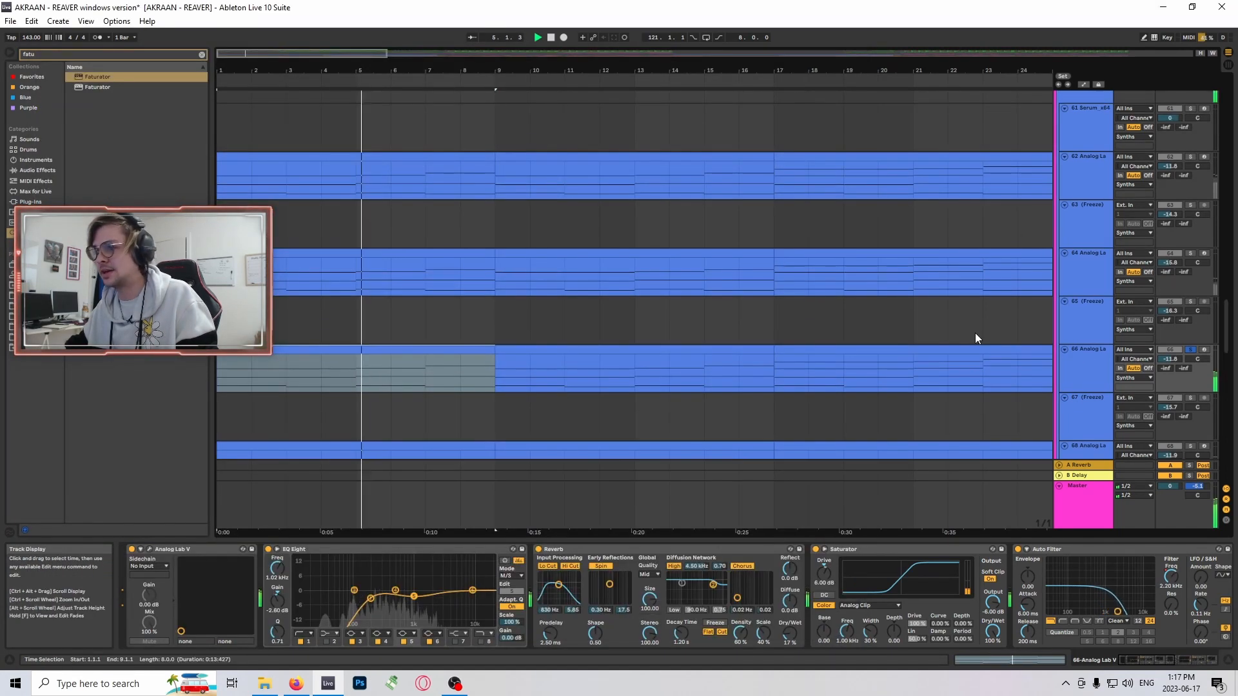
- Turn off solo on synth track 66 and stop playback
left_click(1189, 350)
scroll(640, 349, "up", 1)
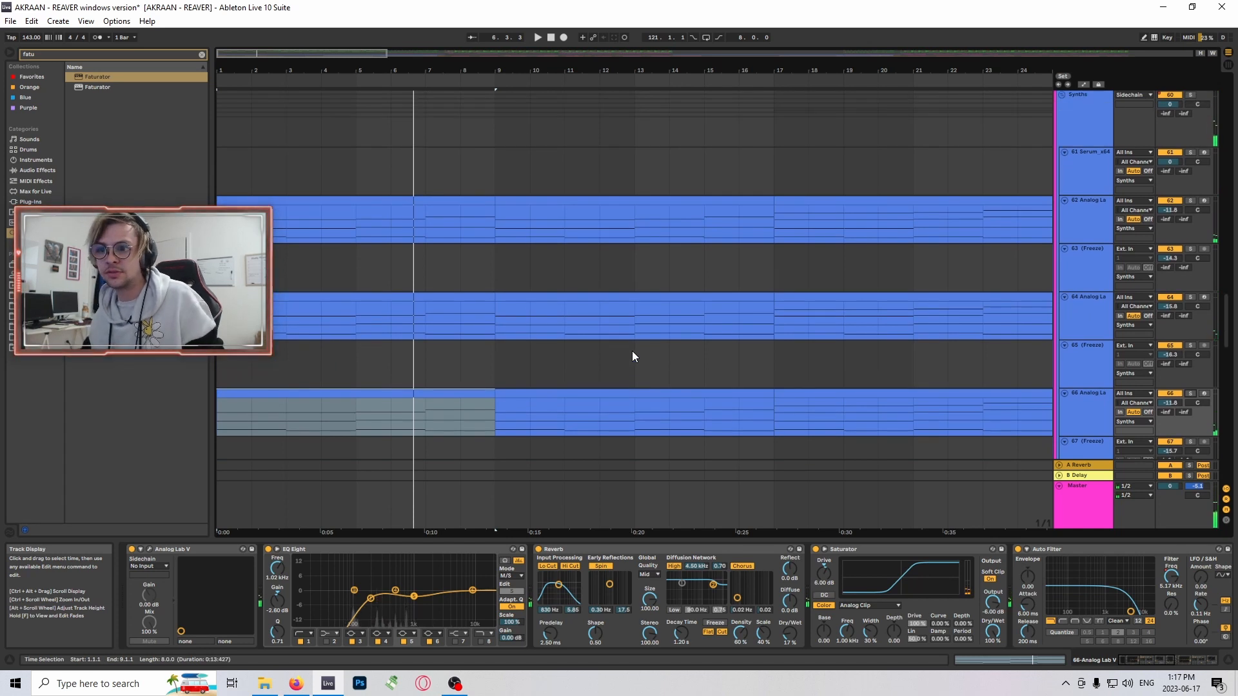
scroll(517, 308, "down", 1)
scroll(473, 297, "up", 1)
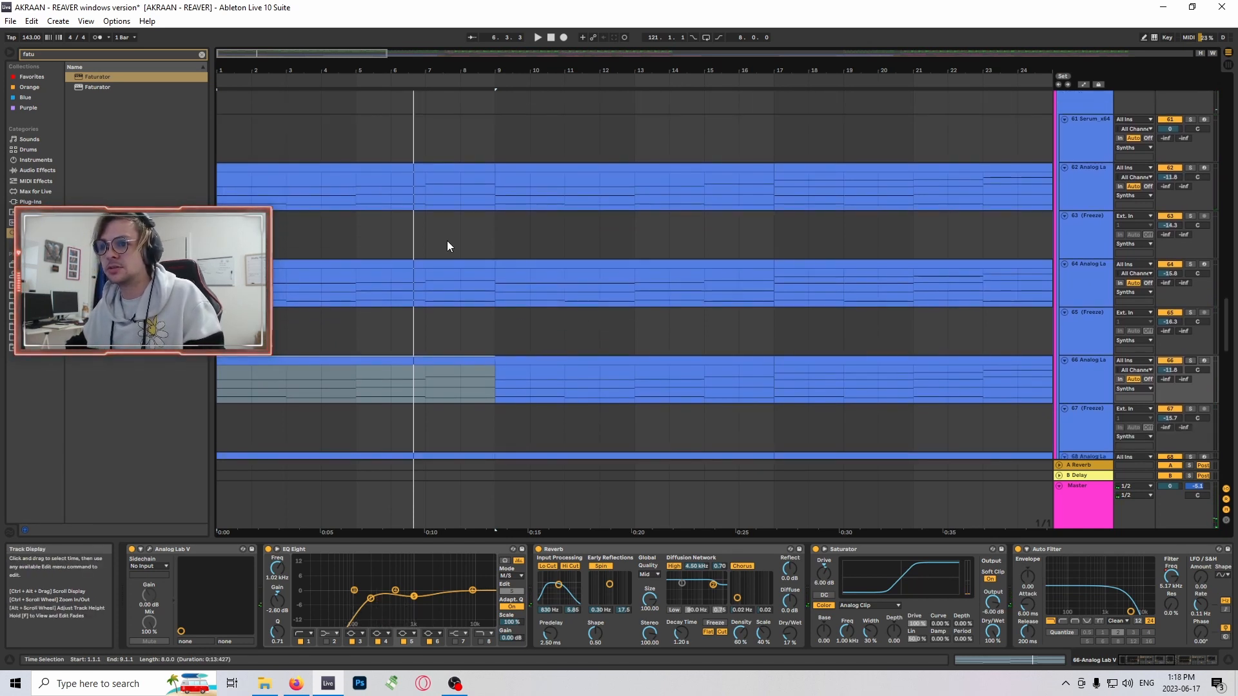
- Select the opening clip on synth track 64 and solo the track
left_click(357, 264)
scroll(776, 318, "up", 2)
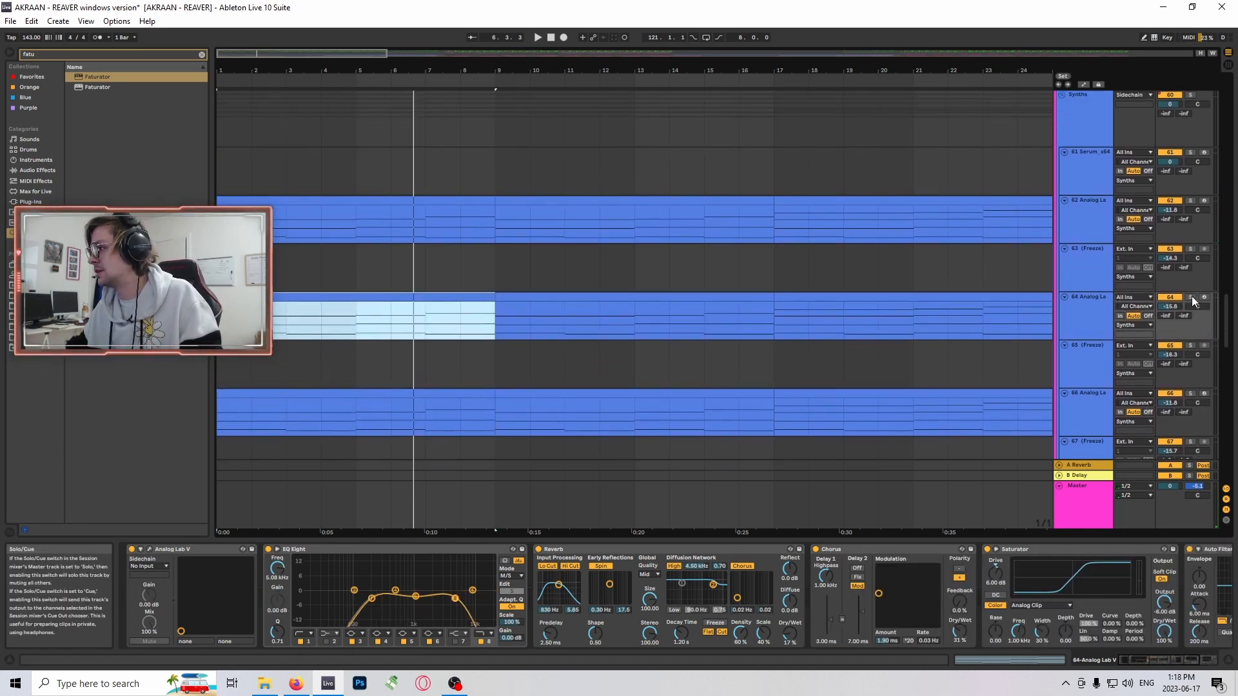
left_click(1191, 297)
scroll(578, 287, "up", 3)
left_click_drag(268, 71, 273, 80)
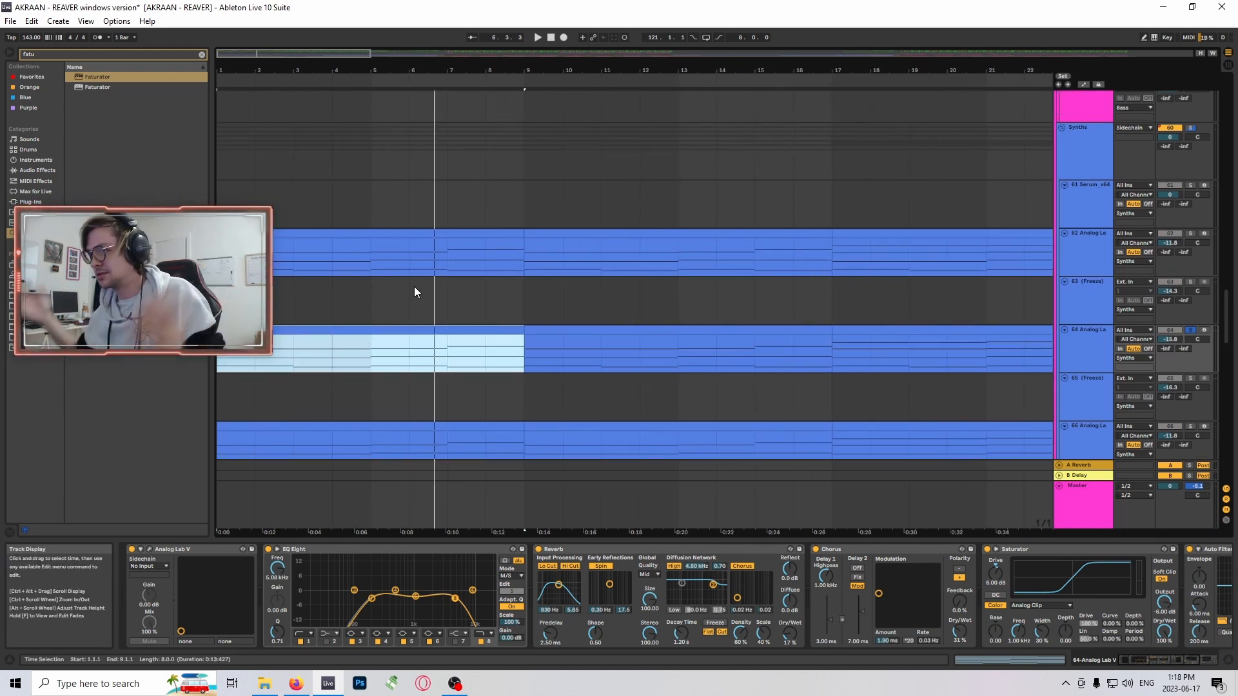
left_click_drag(250, 71, 256, 80)
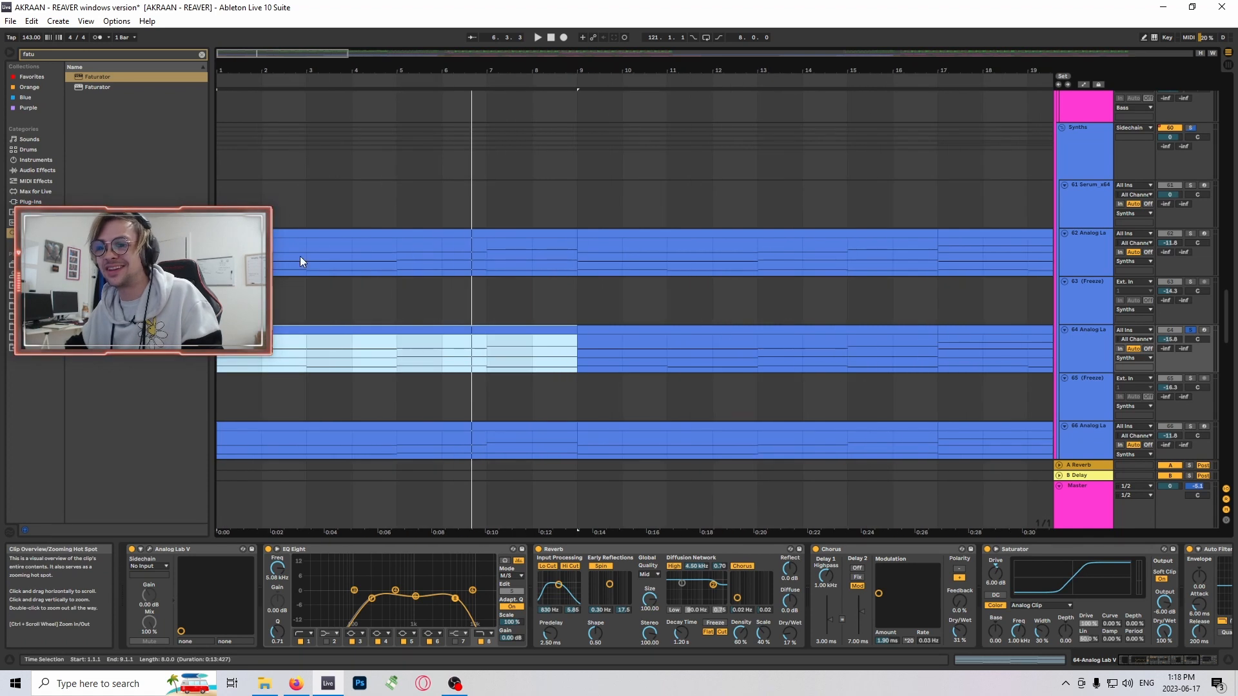
- Compare the opening clips and device chains of synth tracks 66 and 64
scroll(505, 374, "down", 3)
left_click(502, 384)
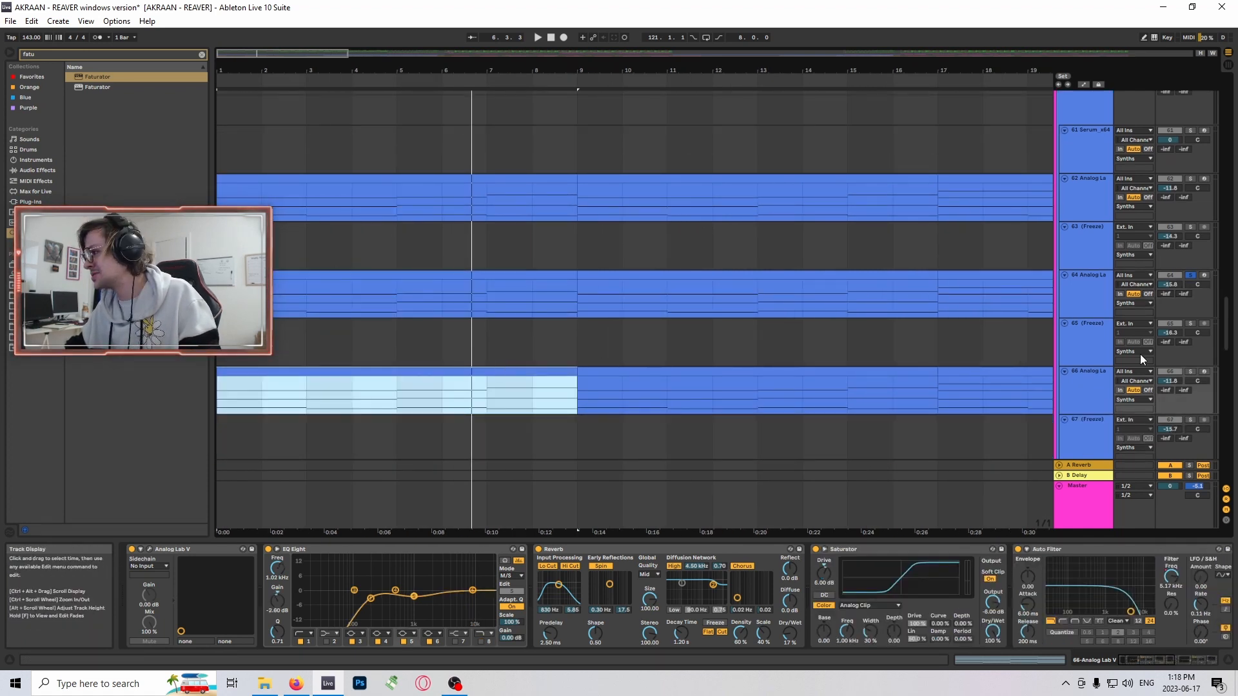
scroll(423, 312, "up", 1)
left_click(371, 308)
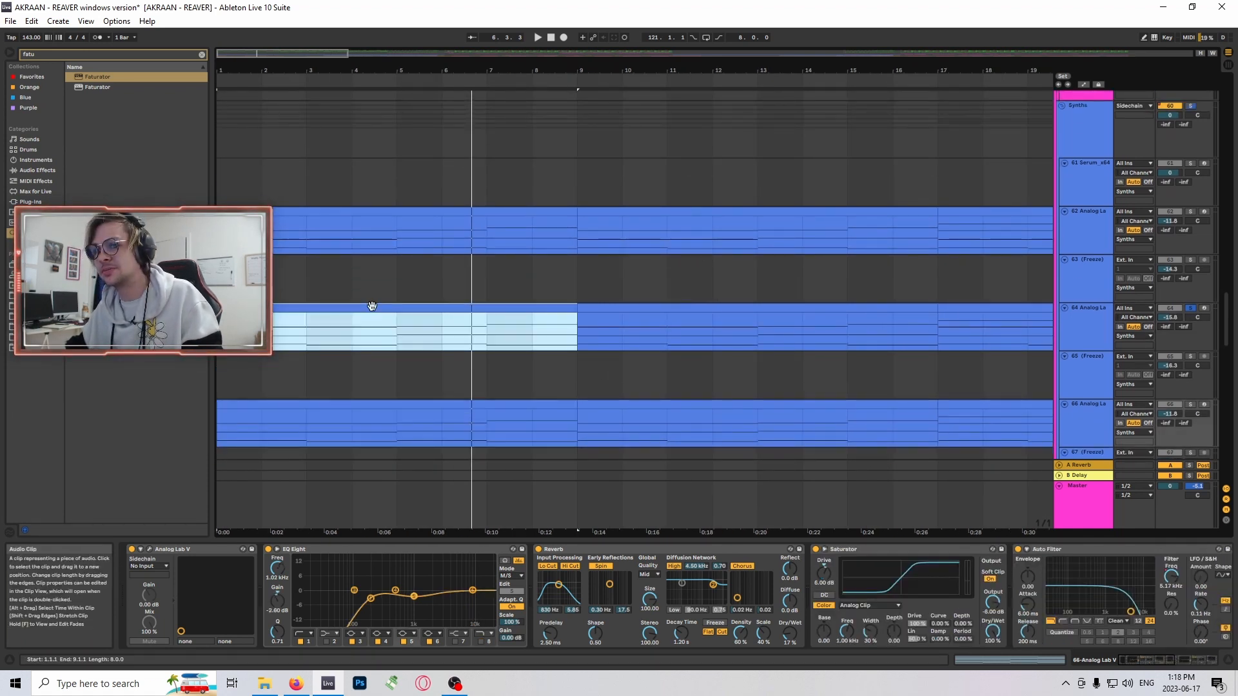
left_click(390, 405)
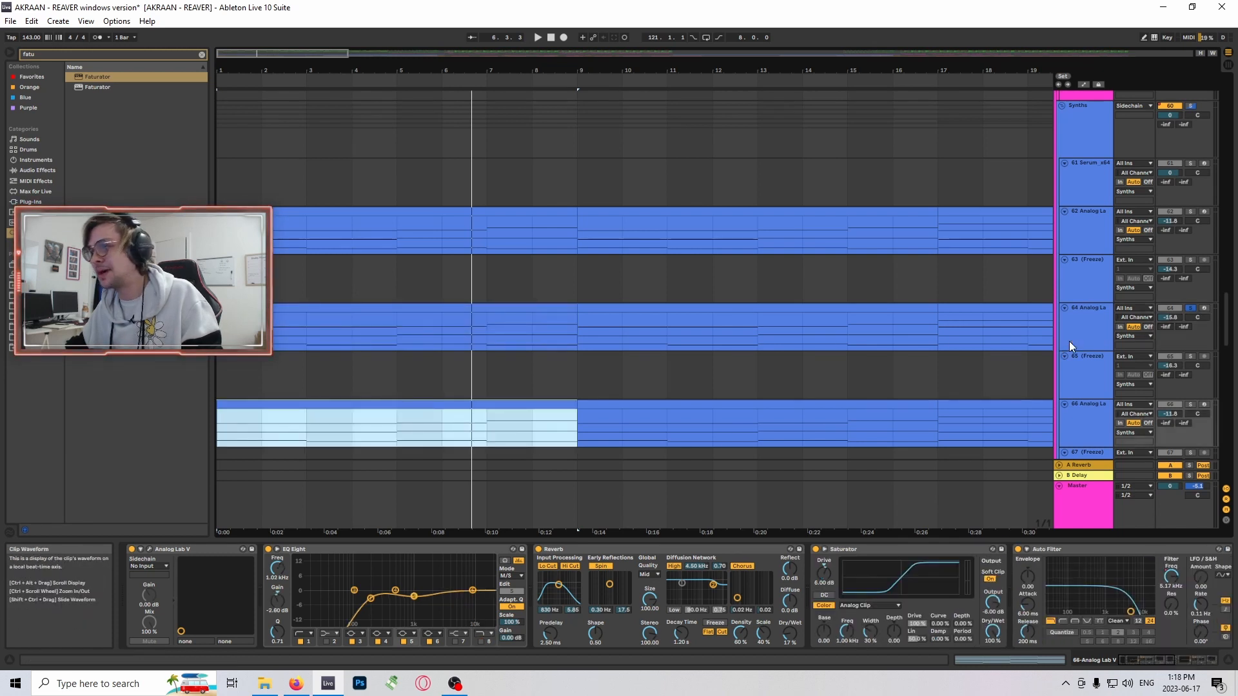
scroll(793, 362, "up", 1)
- Play the opening clip of soloed track 64 from bar 1 and examine the effects in its device chain
left_click(436, 348)
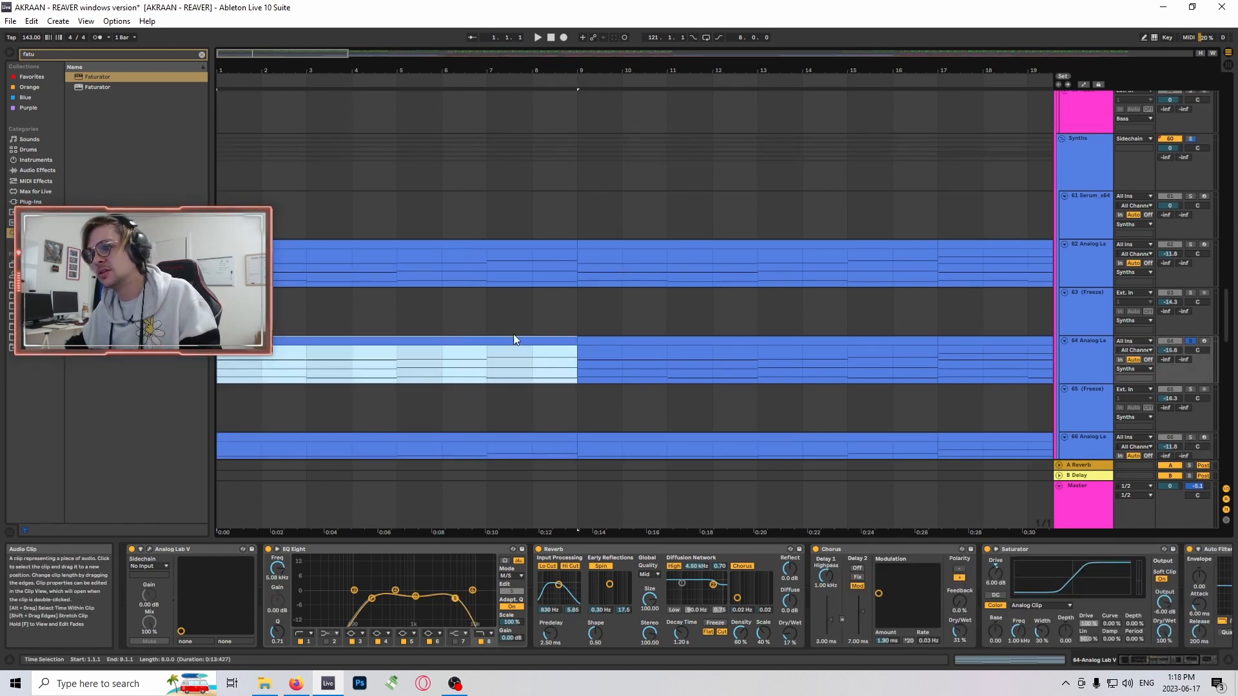
key("space")
left_click(1174, 657)
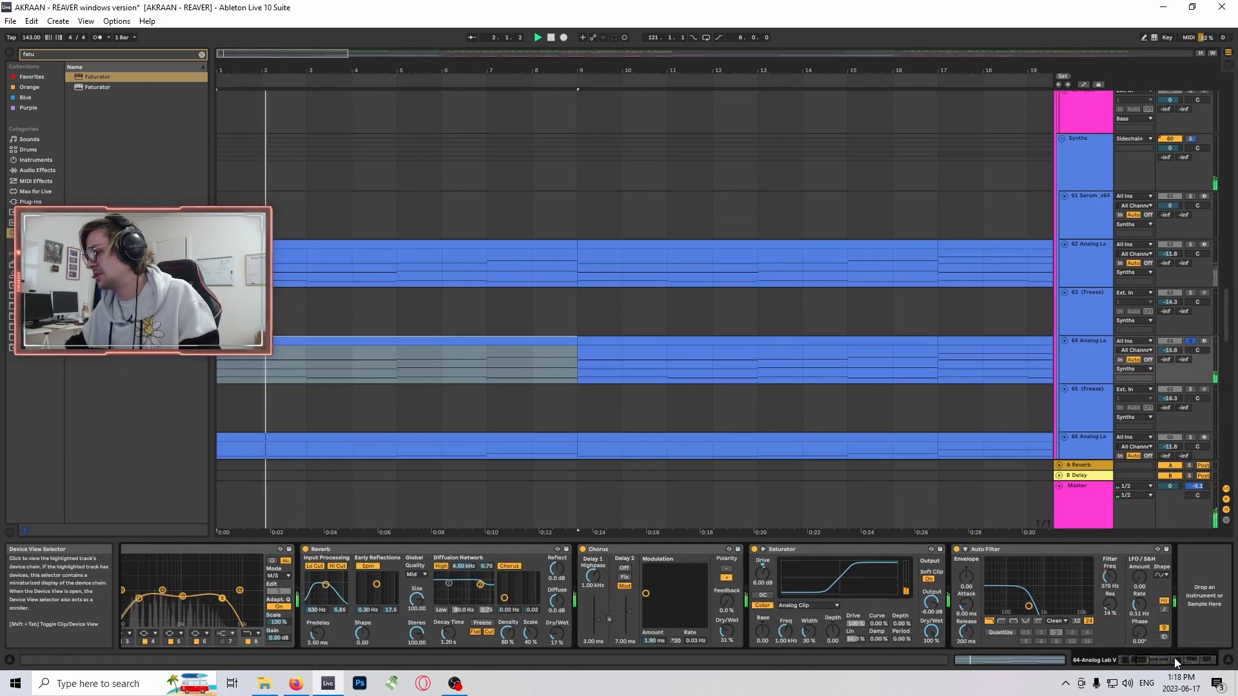
left_click(1127, 658)
left_click(438, 342)
- Select the opening clip on synth track 62, move the solo to that track and play it from bar 1
scroll(437, 362, "up", 1)
left_click(404, 277)
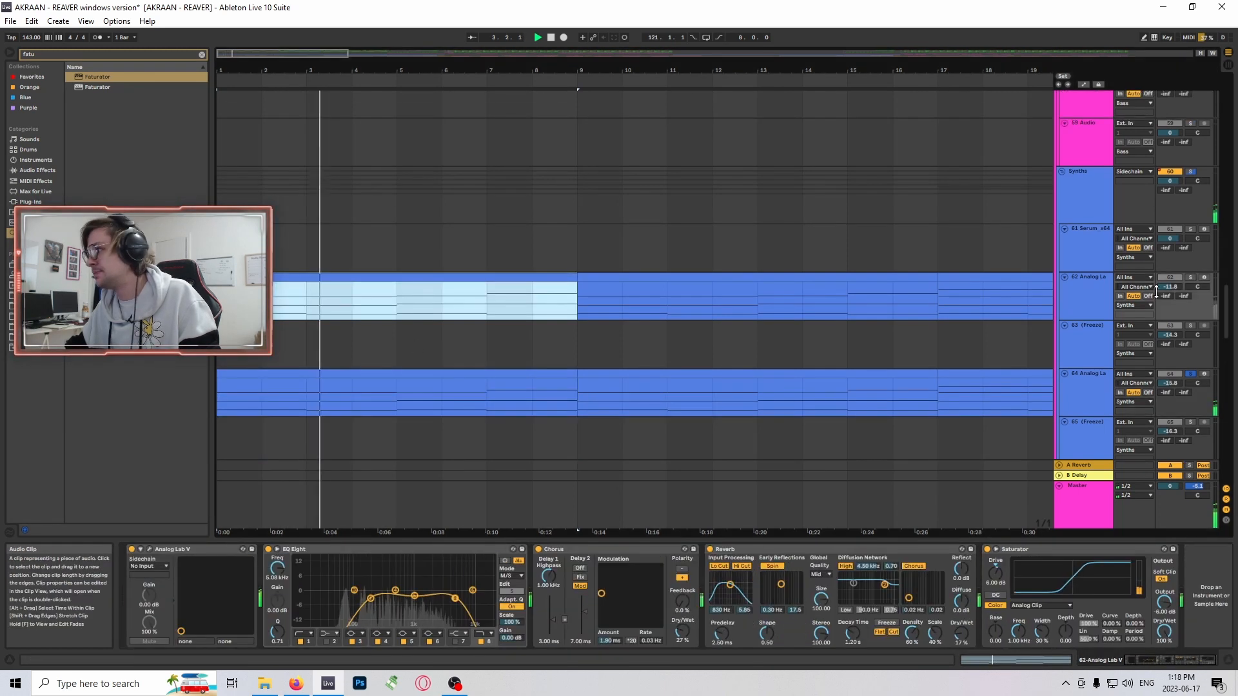
left_click(1190, 277)
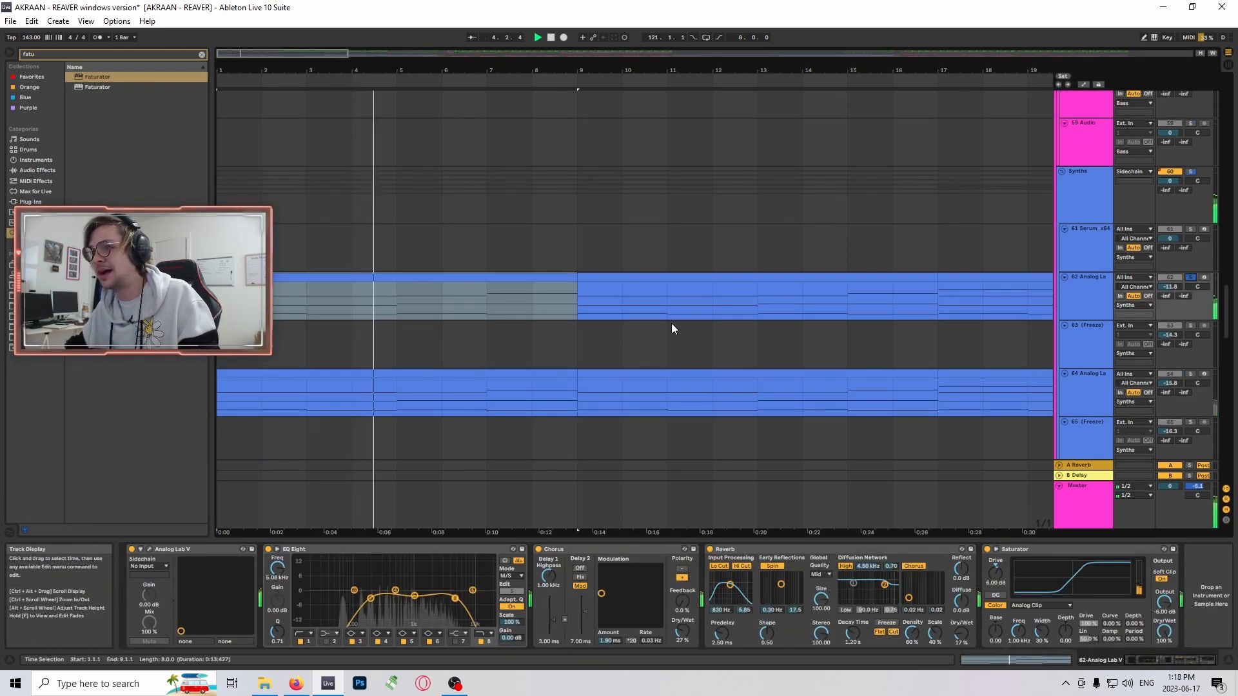
key("space")
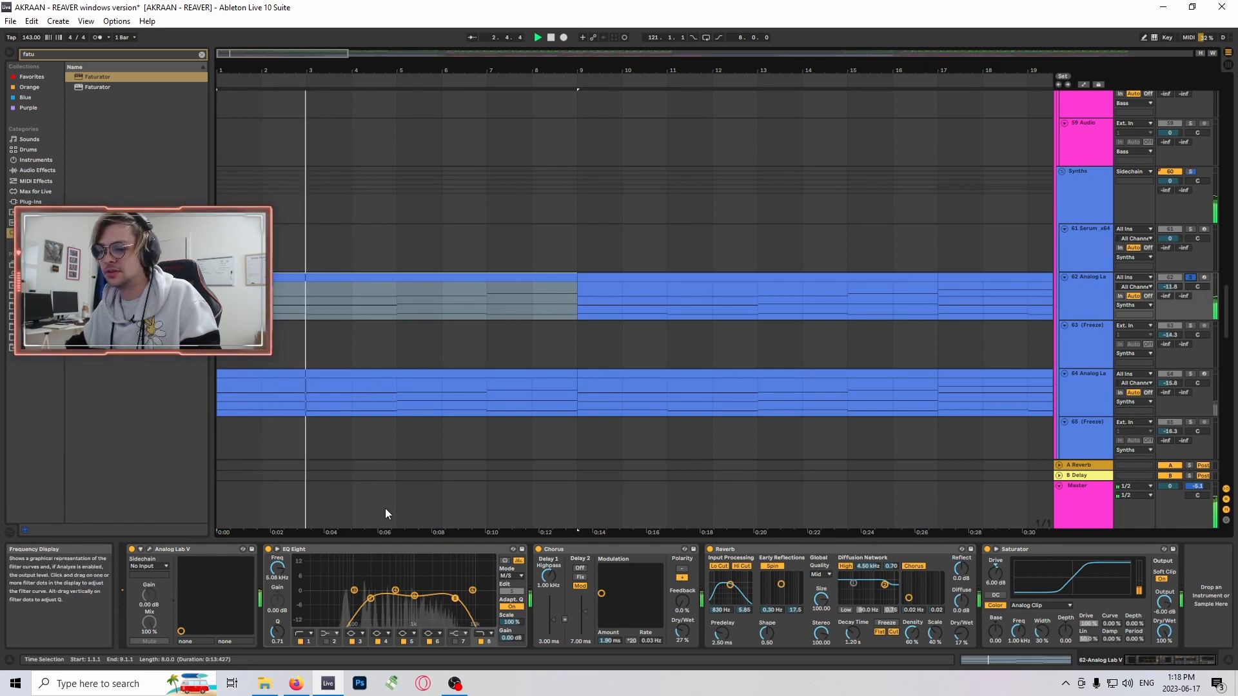
- Select the opening clip on synth track 72, move the solo to that track and play it from bar 1
left_click_drag(231, 56, 232, 51)
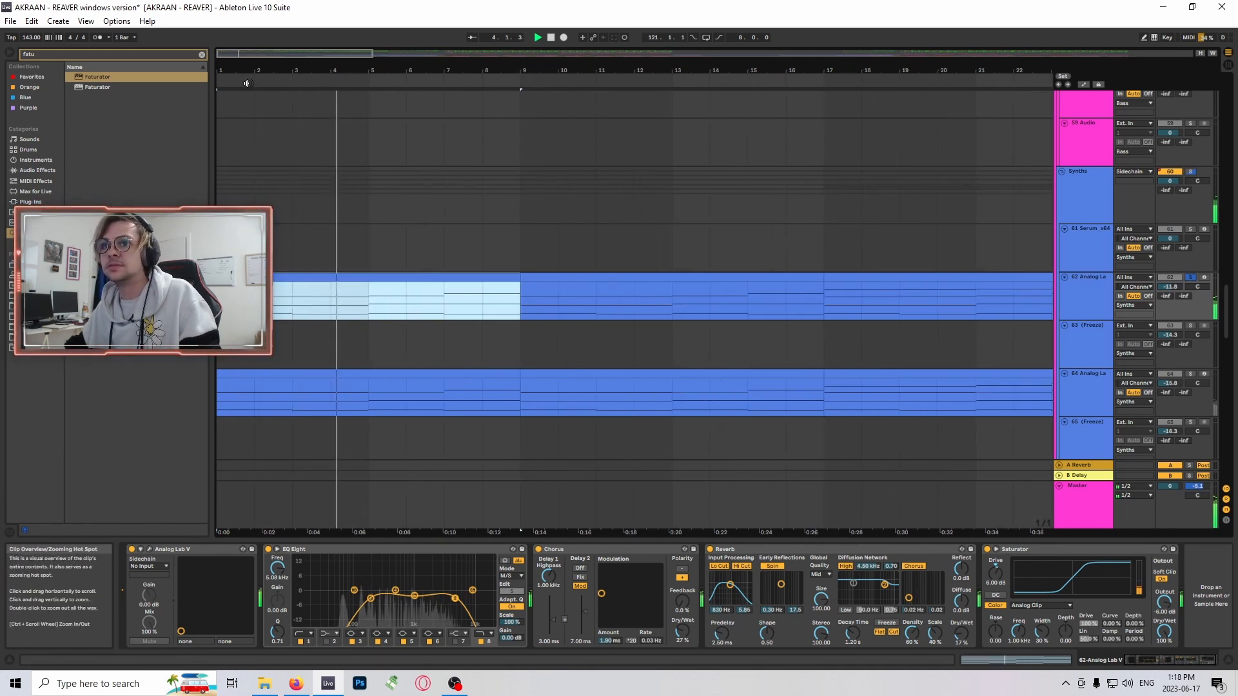
scroll(376, 226, "down", 2)
left_click_drag(1228, 340, 1231, 392)
scroll(593, 345, "up", 3)
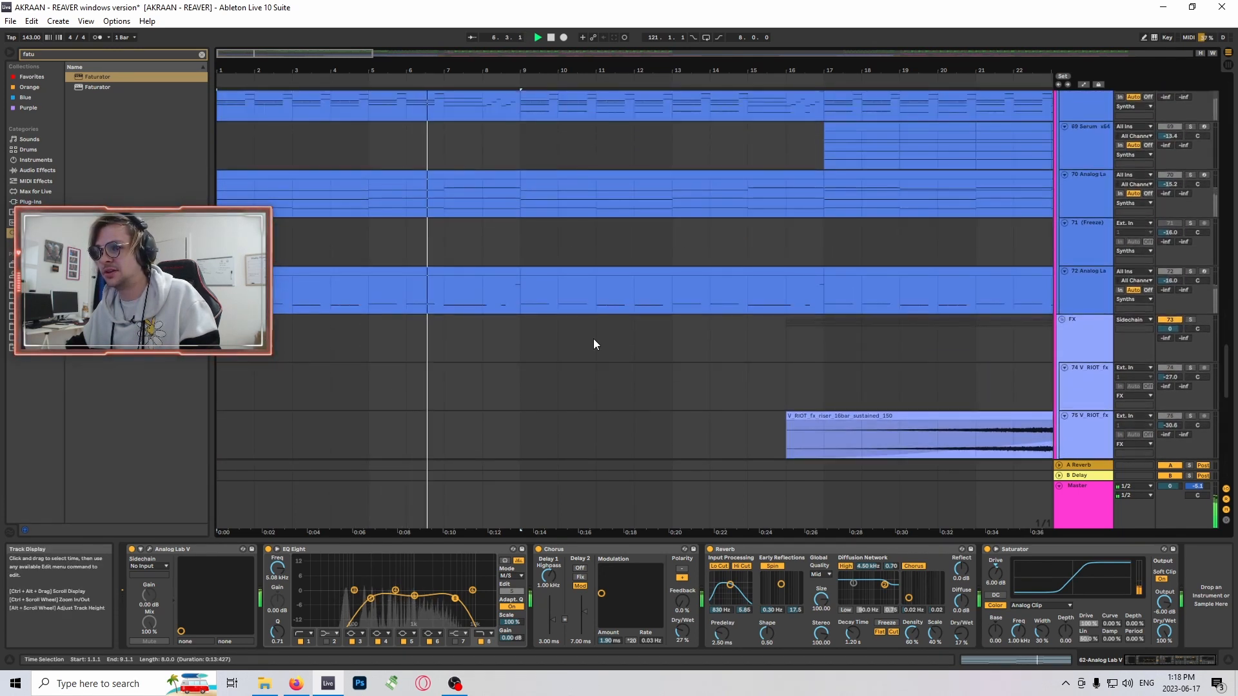
left_click(455, 322)
key("space")
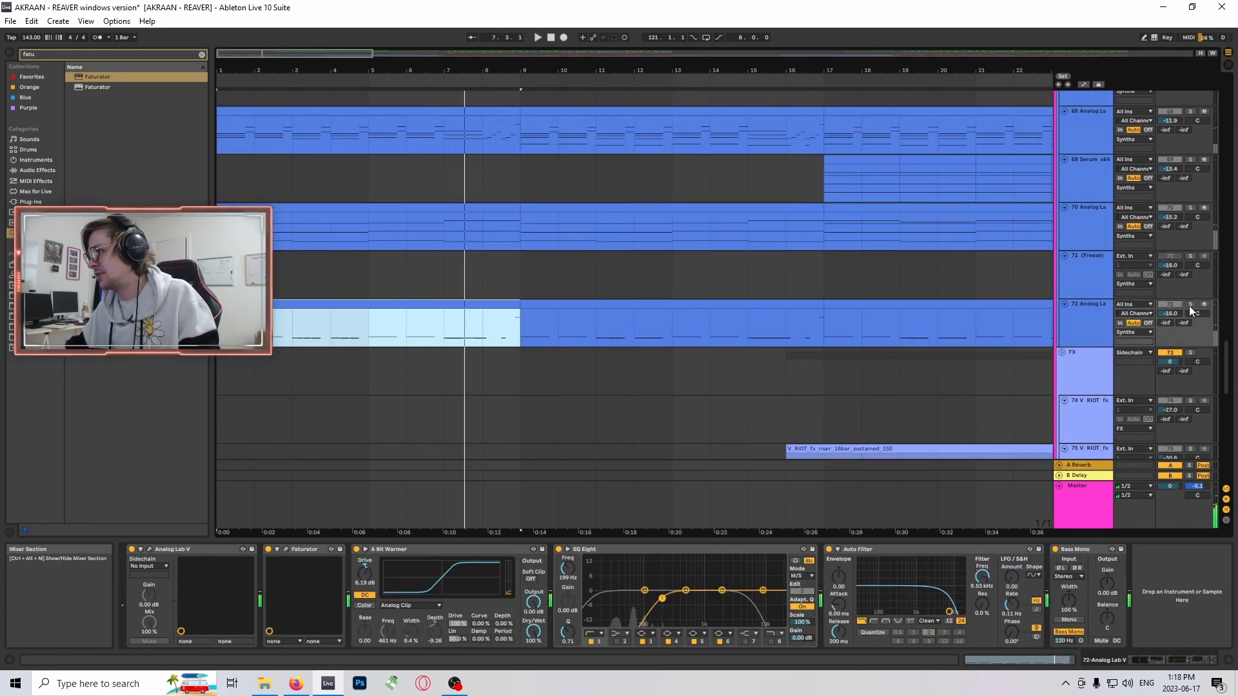
left_click(1189, 305)
key("space")
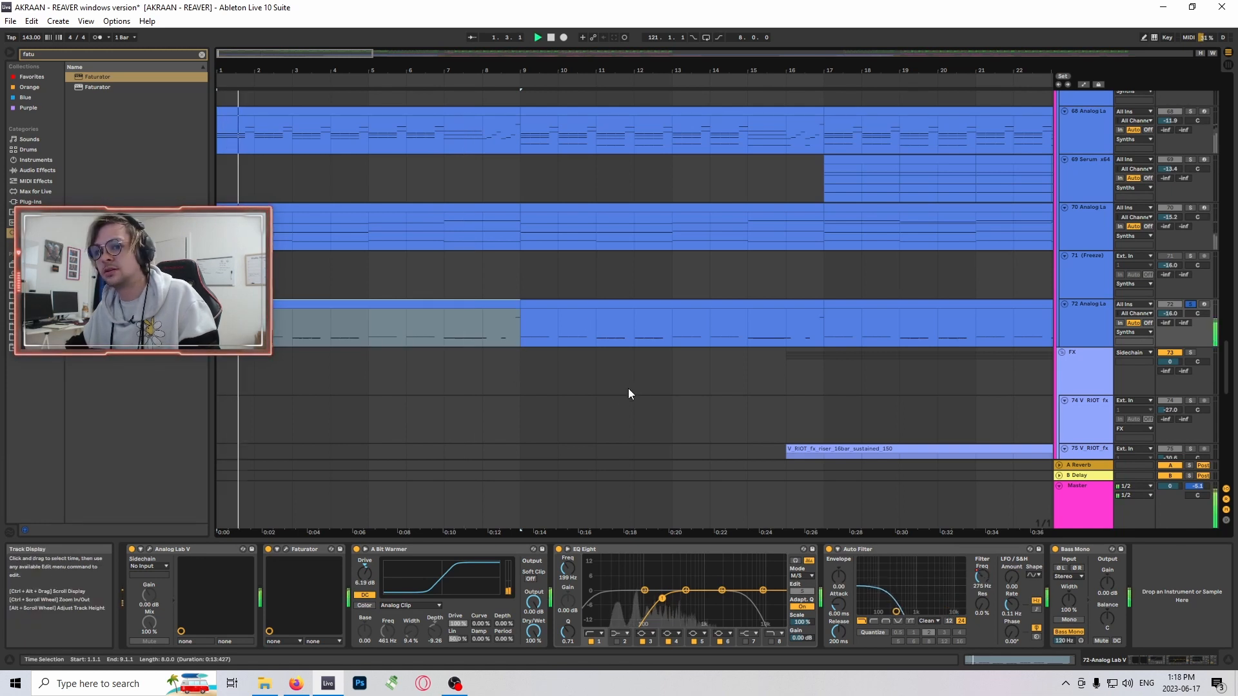
- Examine the device chain of synth track 72, including the Faturator and A Bit Warmer devices
scroll(267, 196, "up", 1)
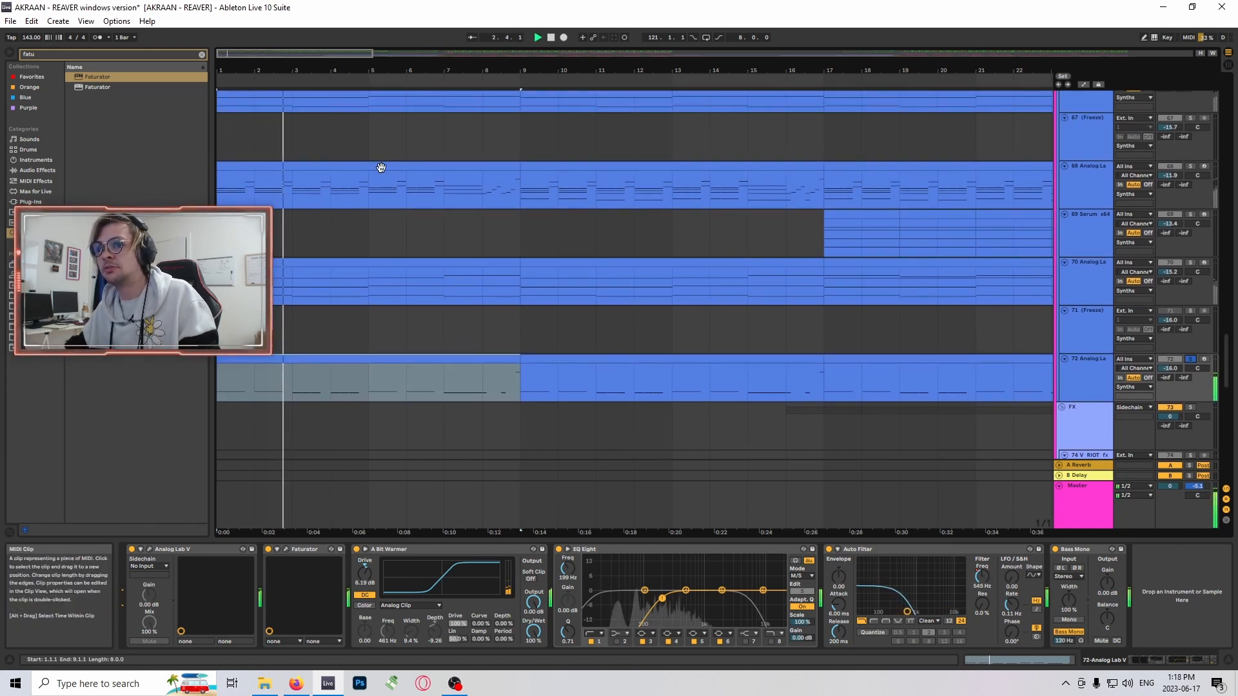
scroll(499, 423, "down", 1)
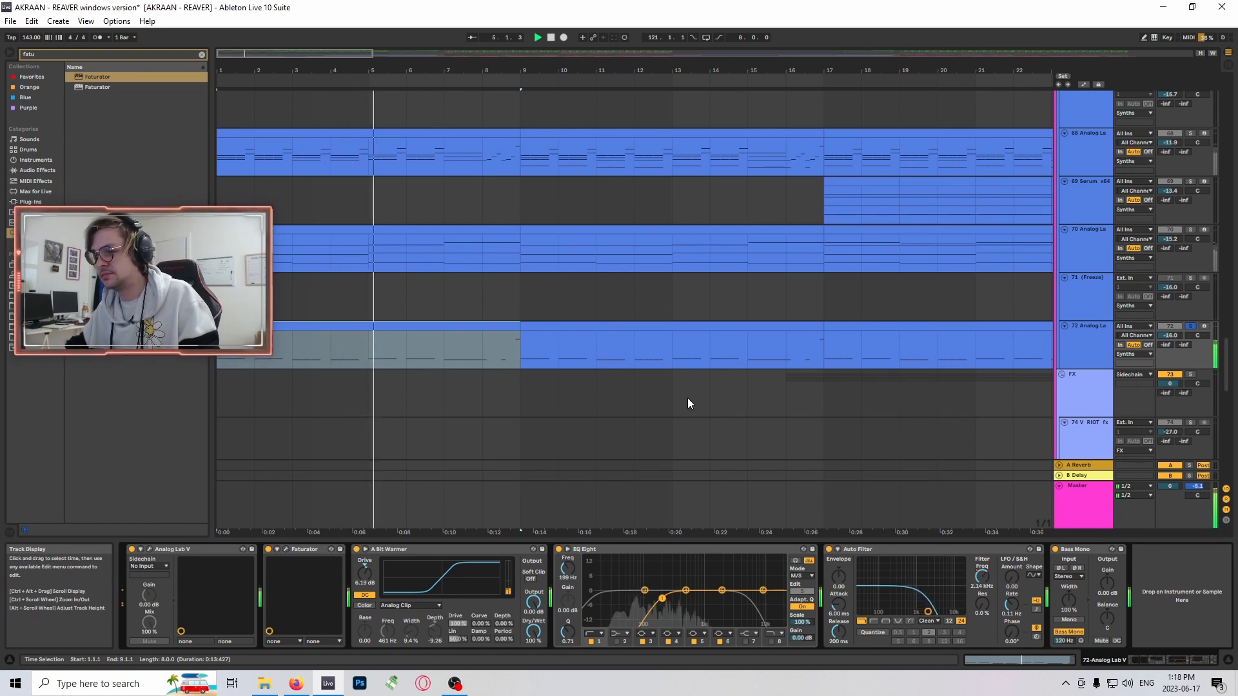
left_click(285, 550)
left_click(286, 549)
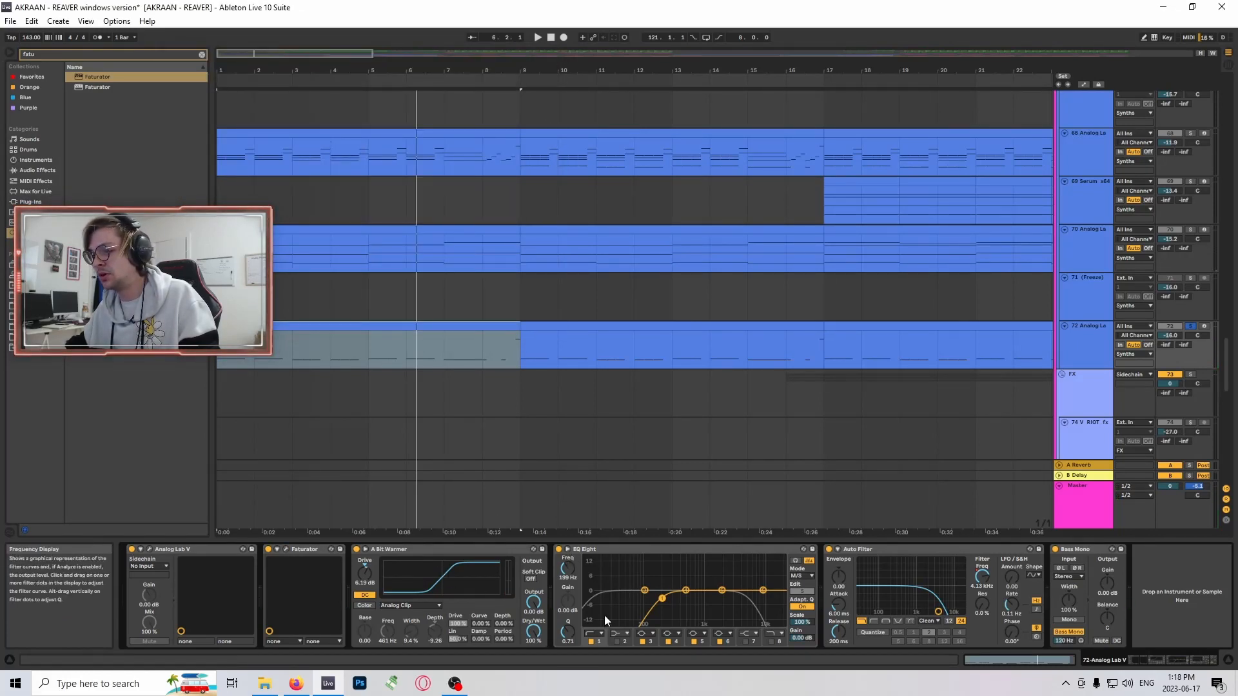
left_click(454, 553)
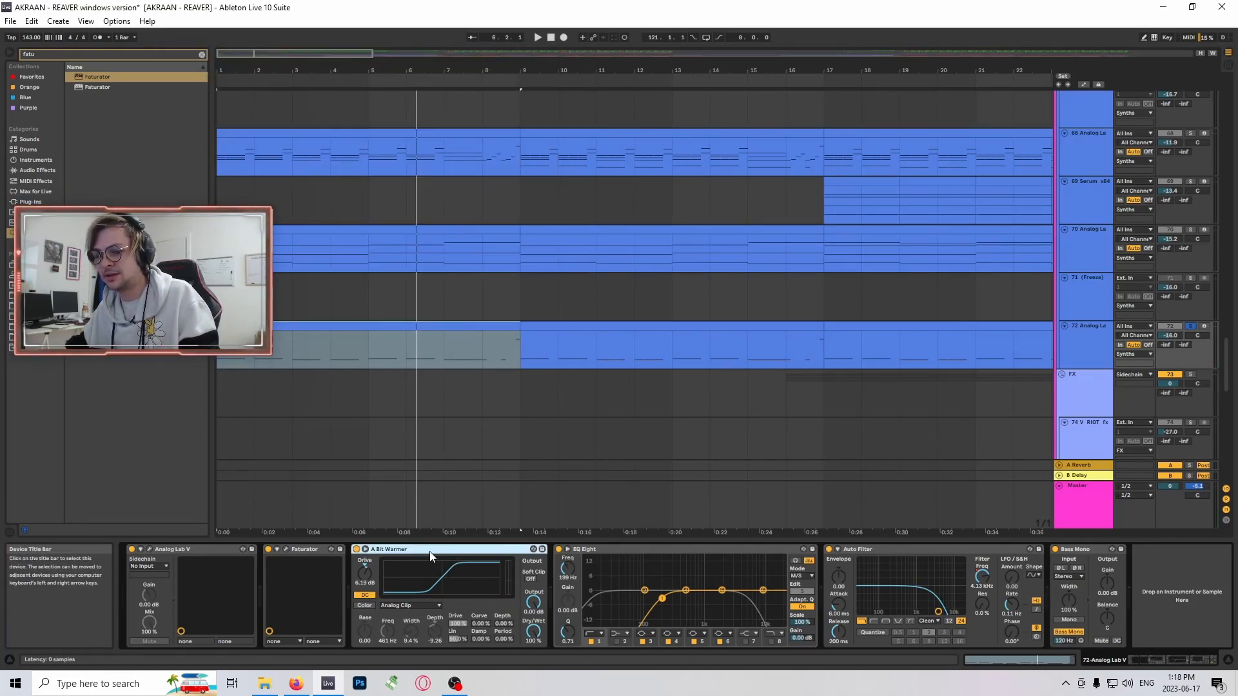
scroll(916, 439, "down", 1)
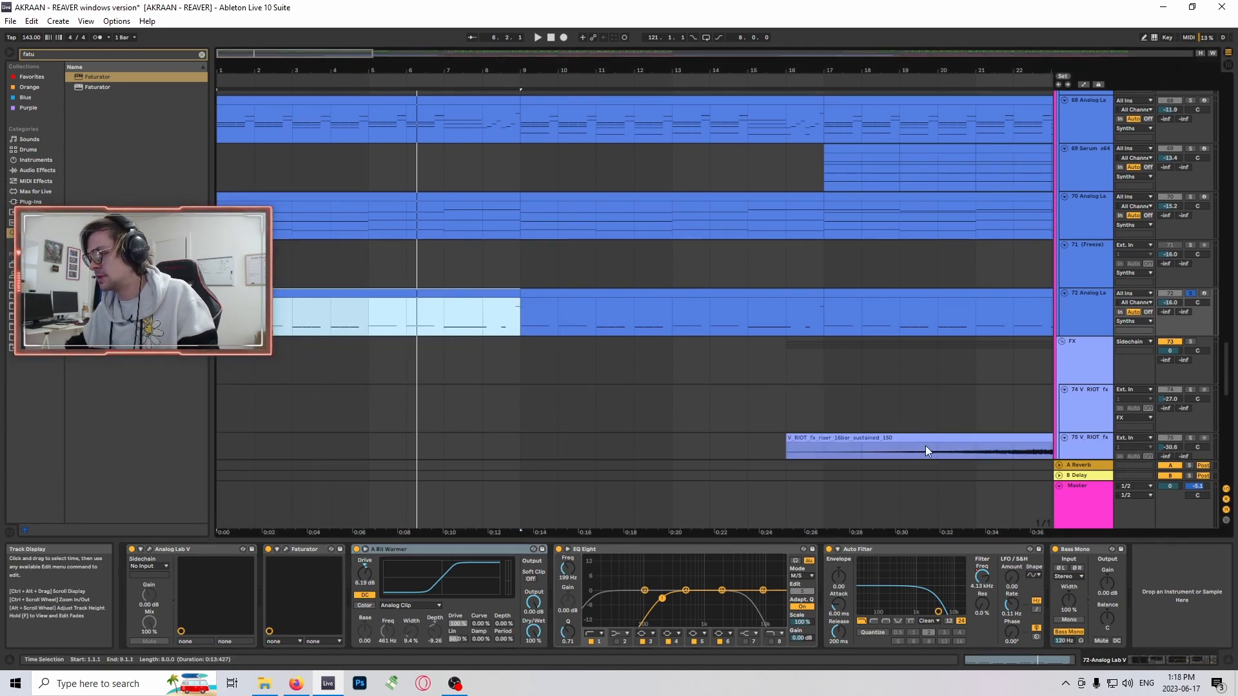
scroll(824, 323, "up", 1)
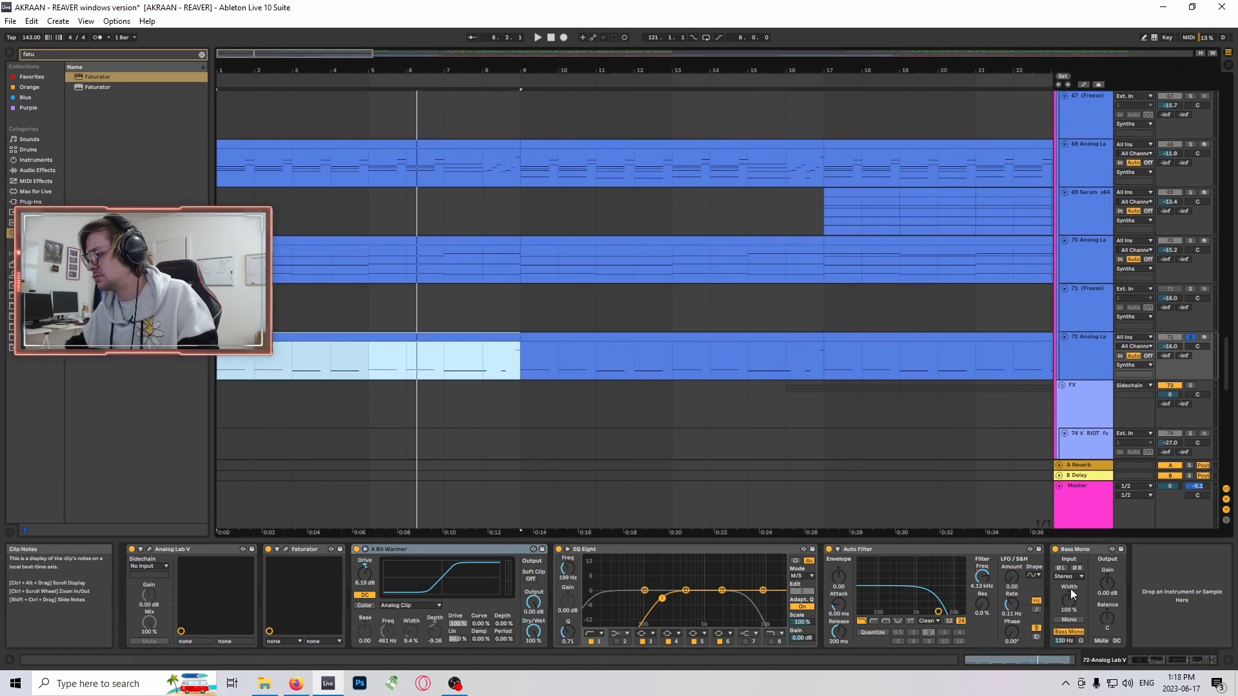
- Turn off the solo on track 72 and play the synth tracks together from bar 1
scroll(797, 336, "up", 1)
key("space")
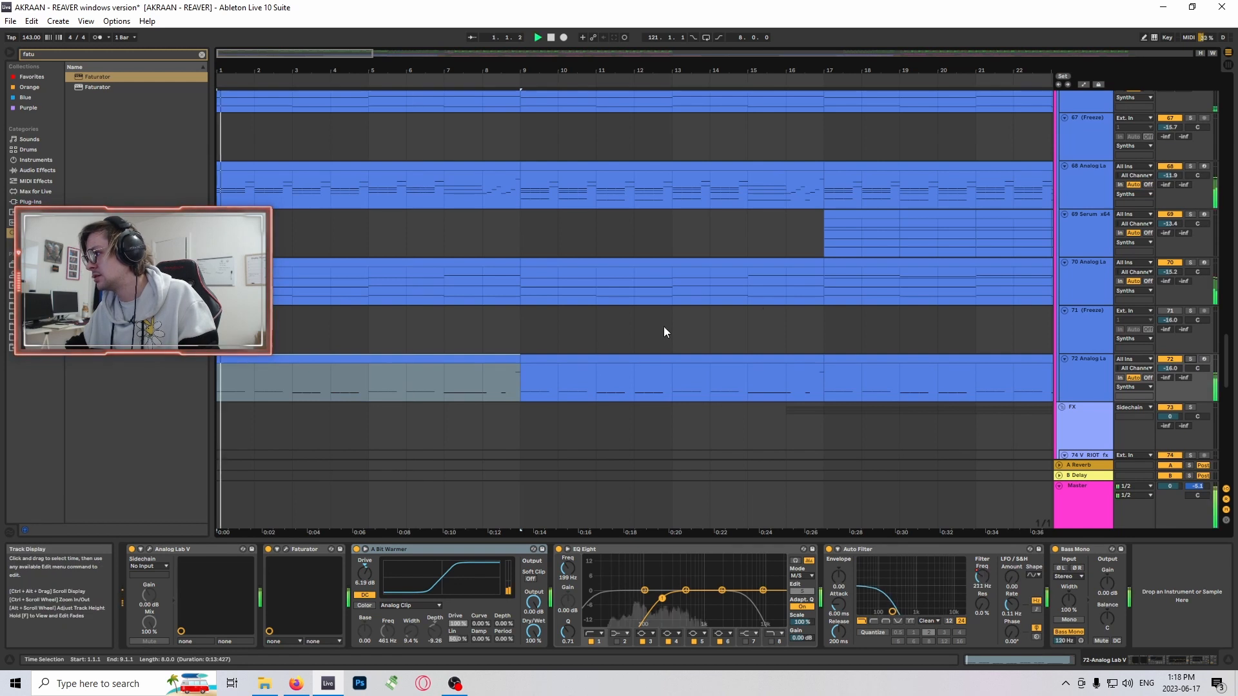
scroll(651, 328, "up", 3)
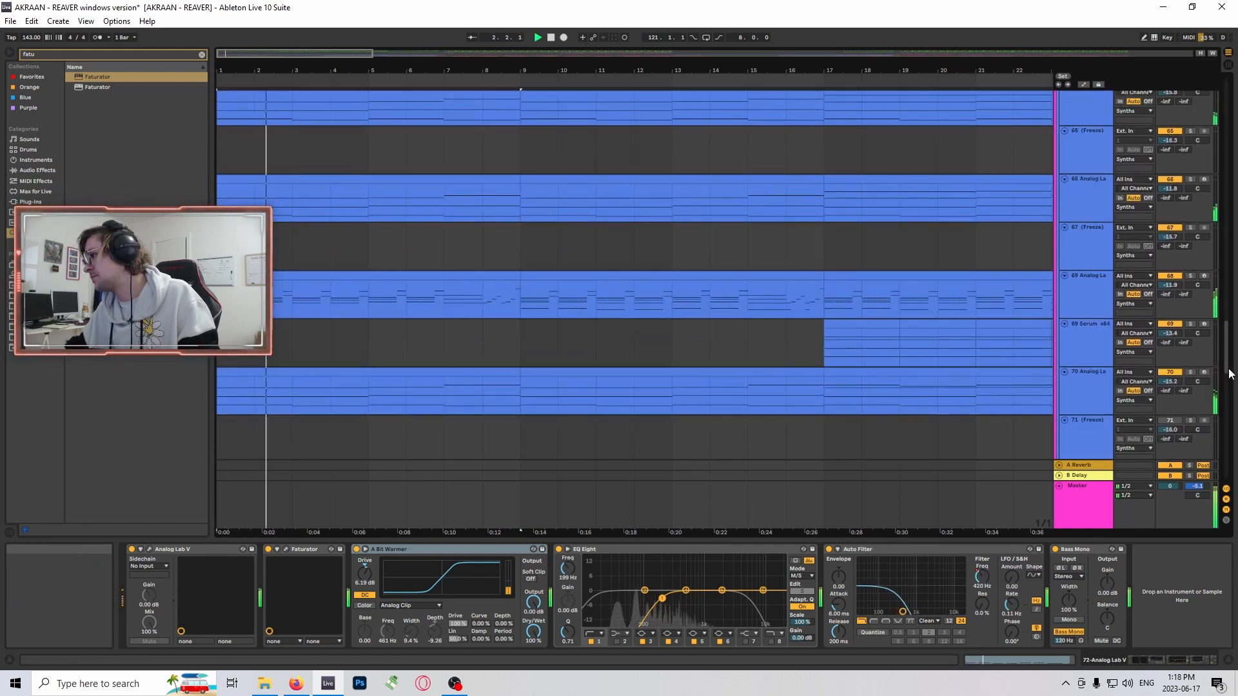
- Select bar 1 on the KSHMR Stadium kick track 5, solo the track and play it
left_click_drag(1226, 364, 1227, 97)
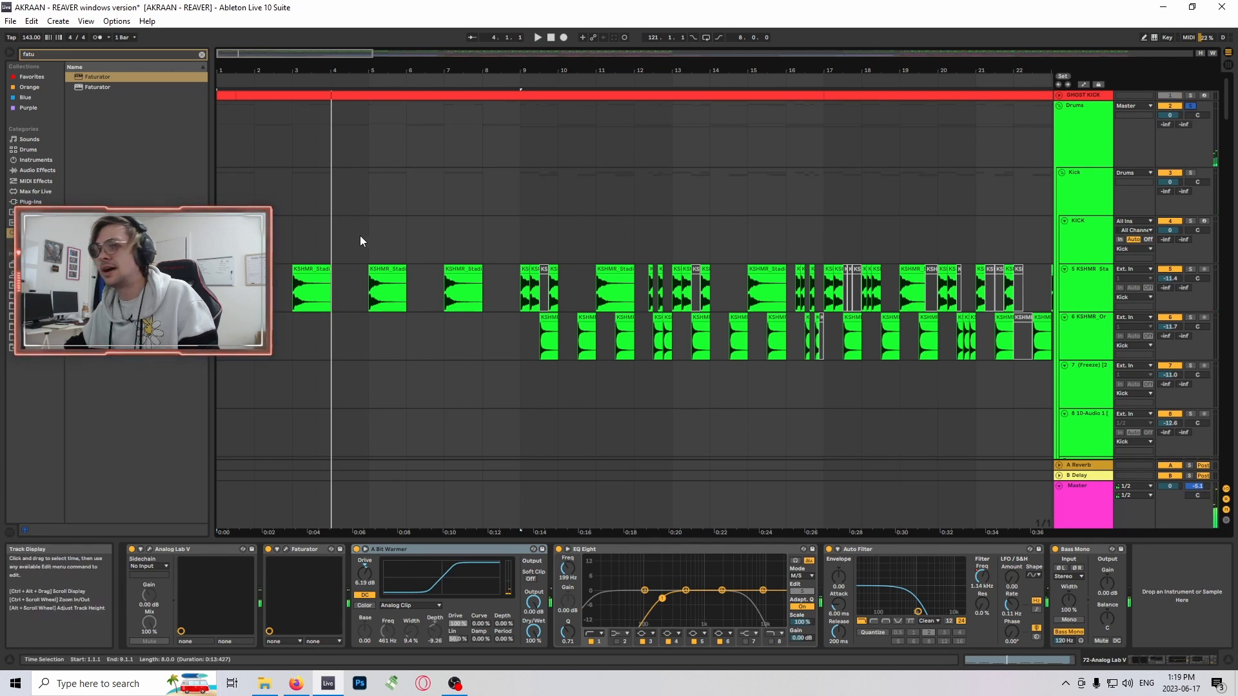
scroll(360, 235, "down", 1)
left_click_drag(231, 58, 220, 64)
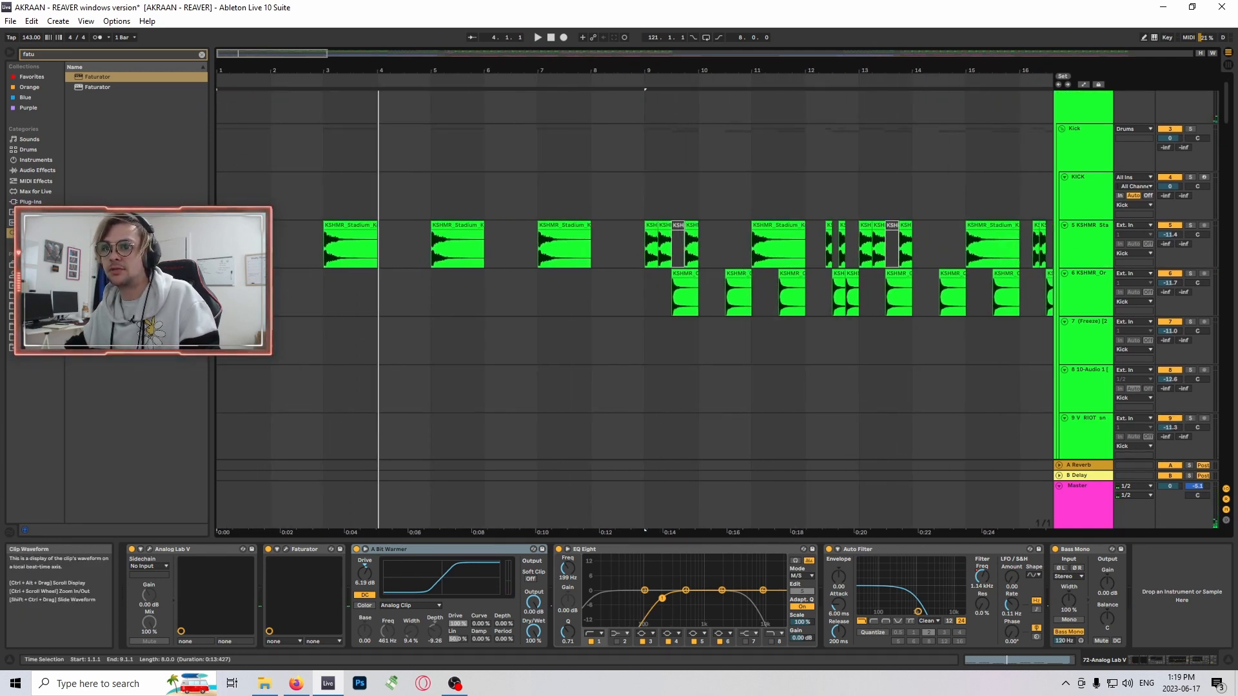
left_click(263, 247)
scroll(364, 203, "up", 1)
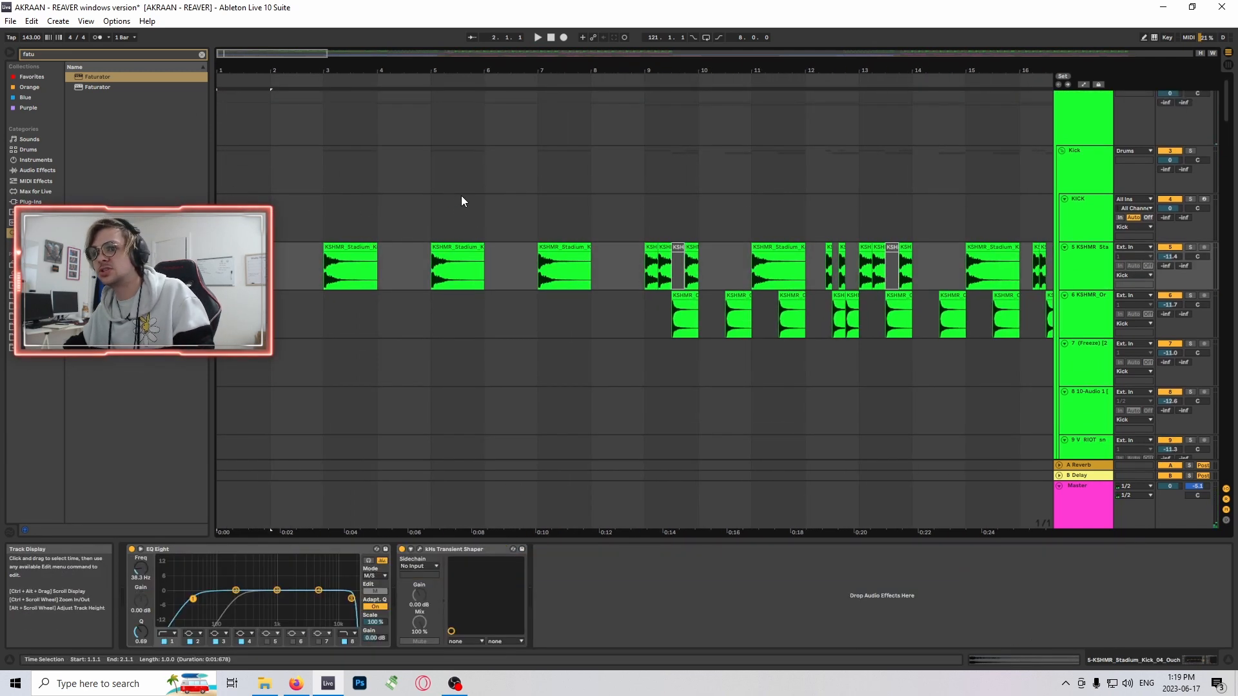
left_click(1189, 247)
key("space")
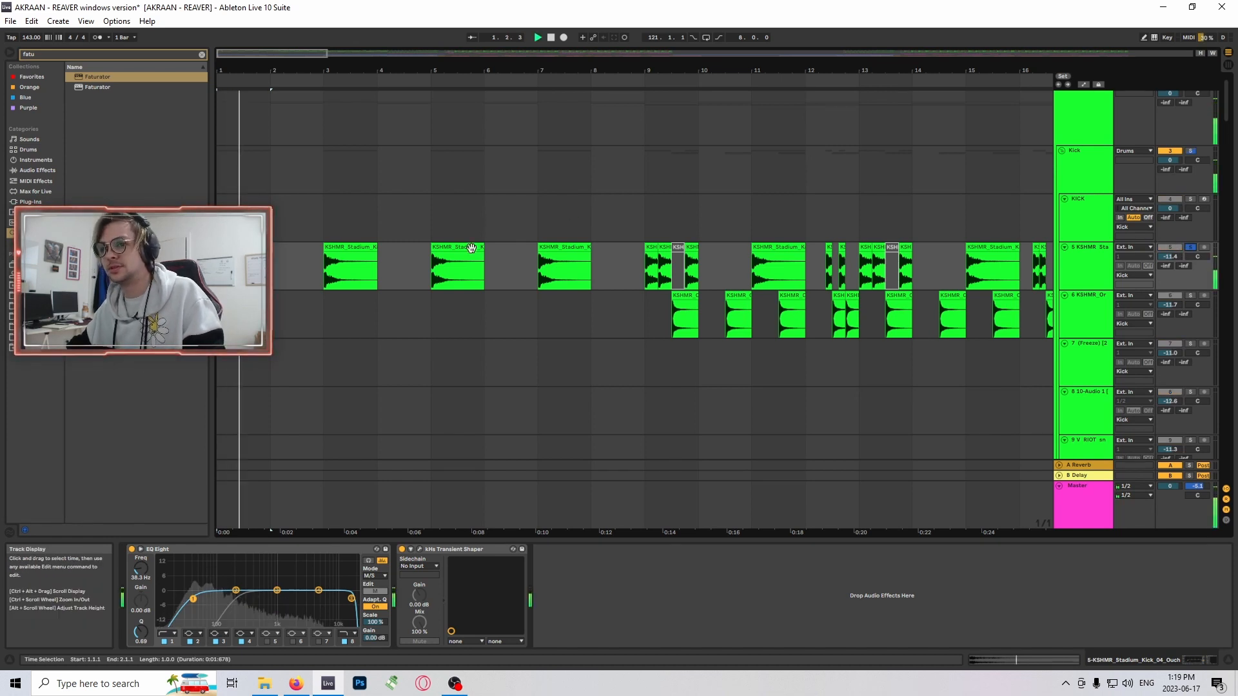
- Select the stadium kick clip at bar 3 on track 5 and audition it
left_click(368, 248)
key("space")
key("space")
key("space")
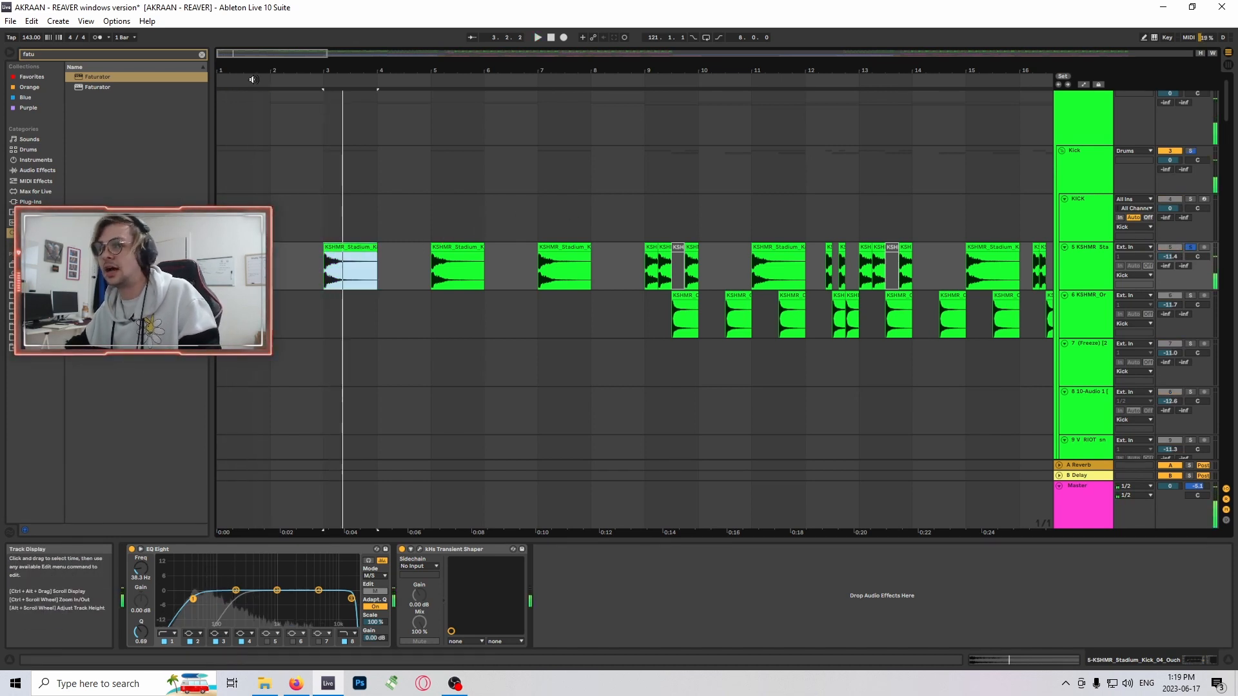
- Audition the soloed stadium kick pattern on track 5 from bar 9
scroll(567, 266, "down", 1)
scroll(590, 245, "down", 3)
scroll(595, 238, "up", 2)
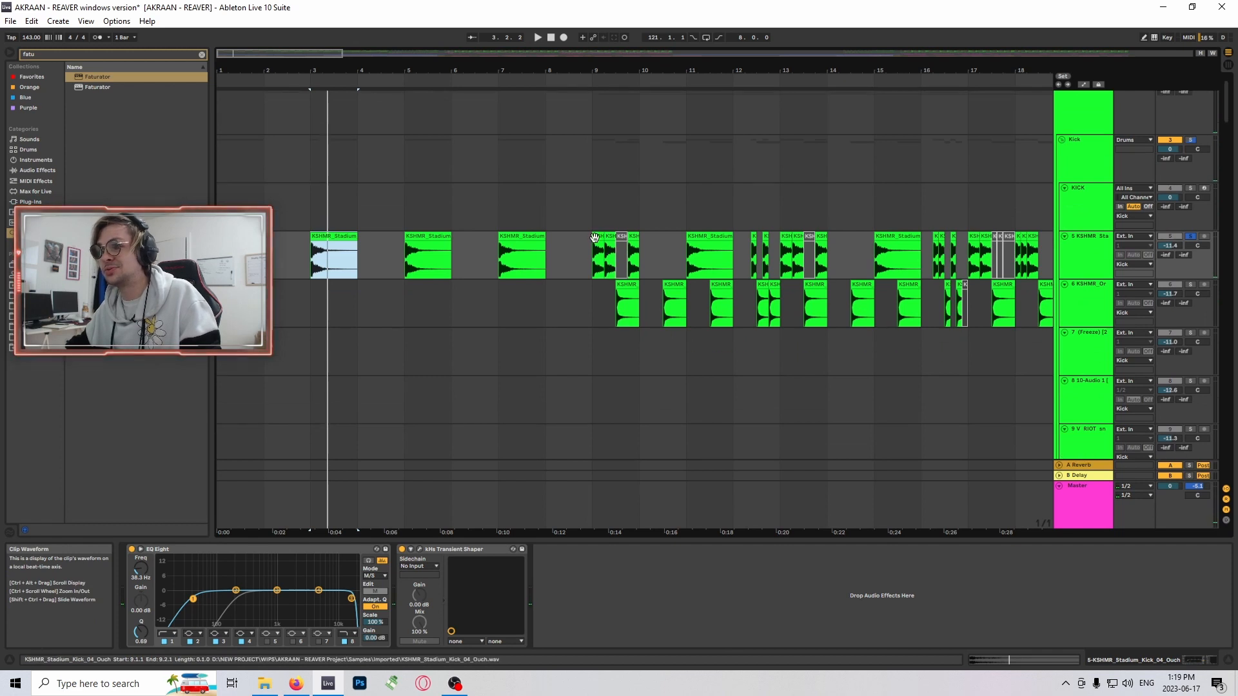
left_click(594, 237)
left_click_drag(348, 70, 413, 185)
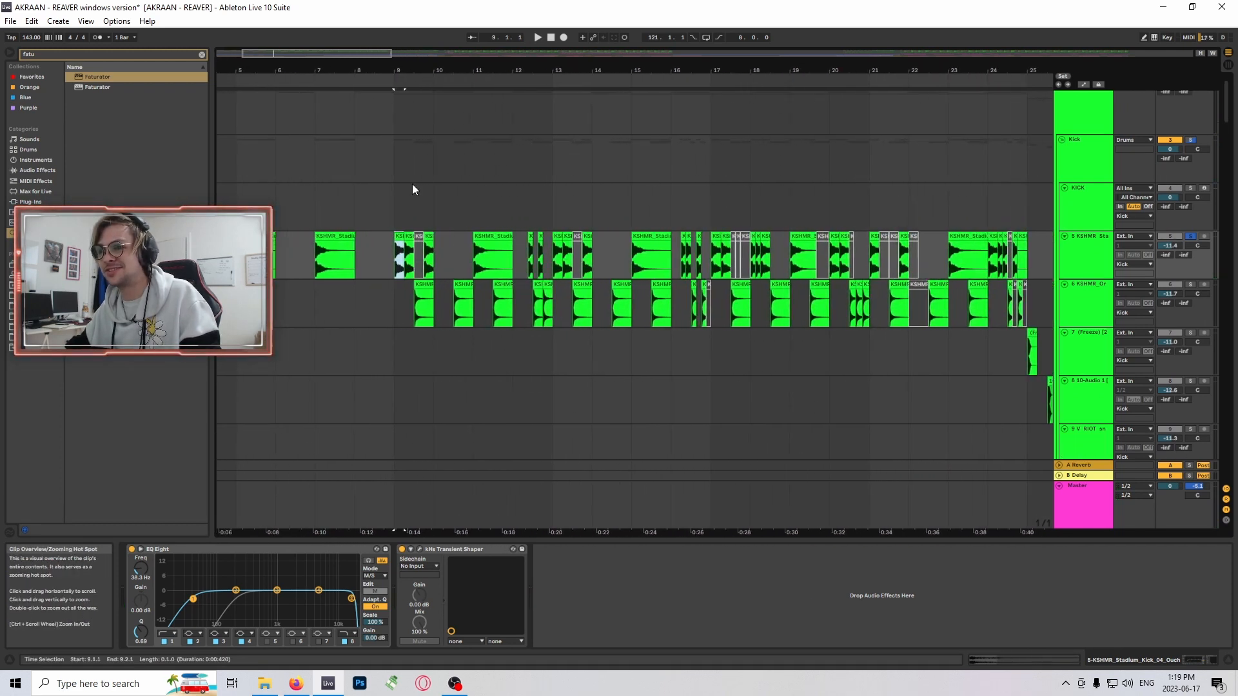
left_click(390, 253)
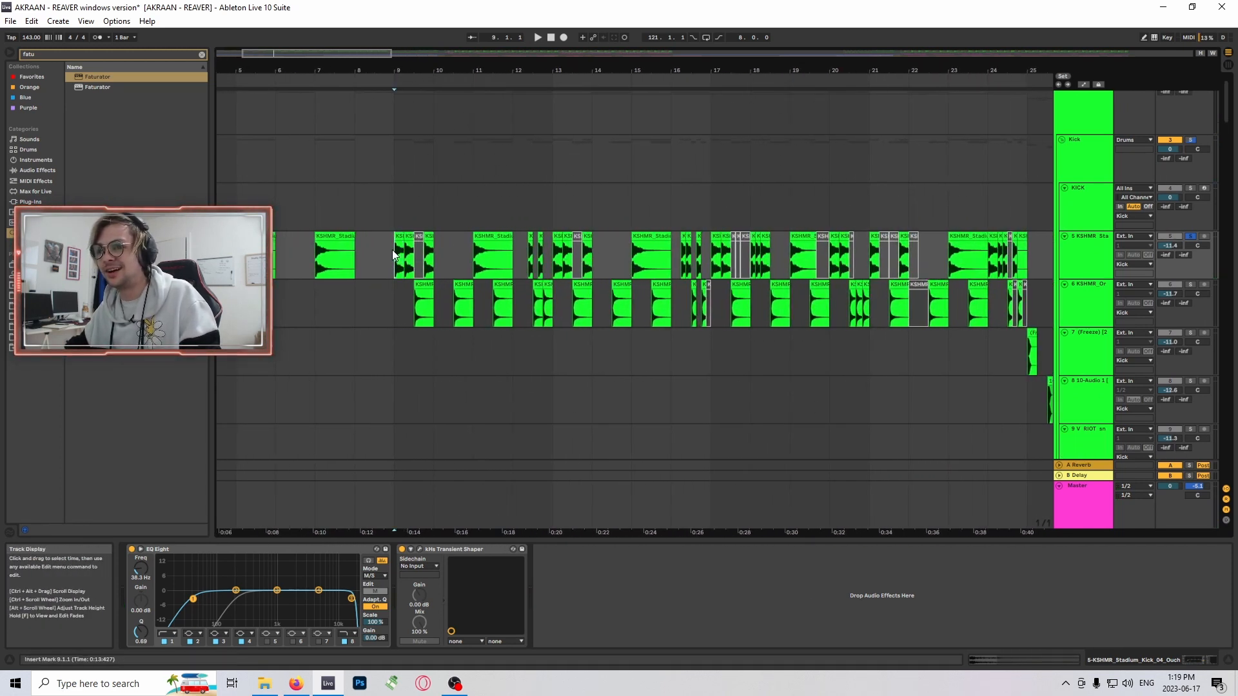
key("space")
key("space")
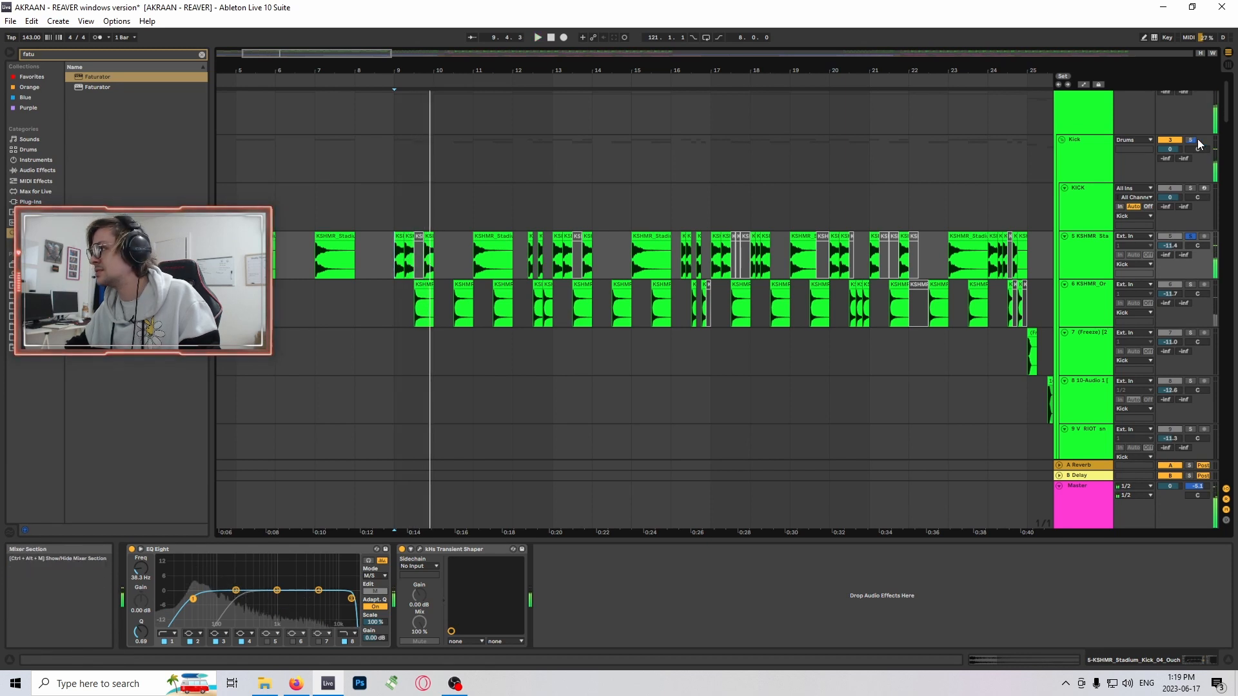
- Move the solo to the whole Kick group, play it from bar 9 and examine its kick layers
left_click(1190, 140)
scroll(838, 161, "up", 2)
left_click_drag(345, 55, 345, 26)
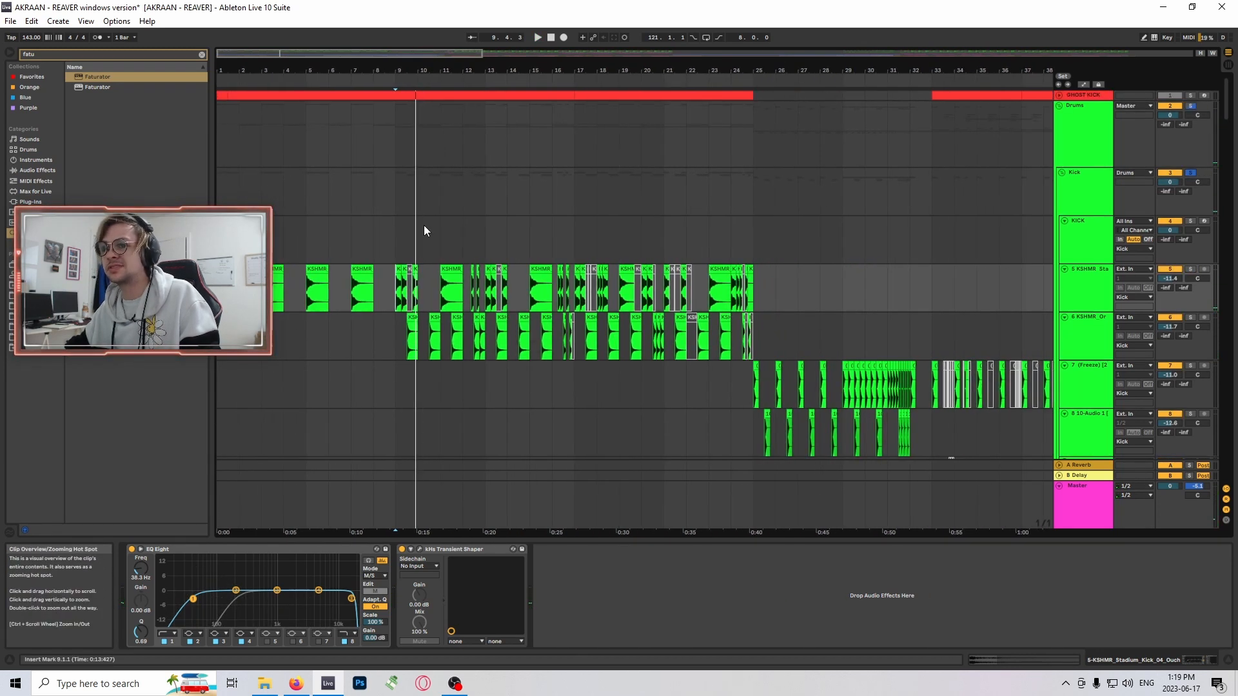
left_click(396, 241)
scroll(597, 352, "down", 3)
scroll(592, 348, "up", 2)
key("space")
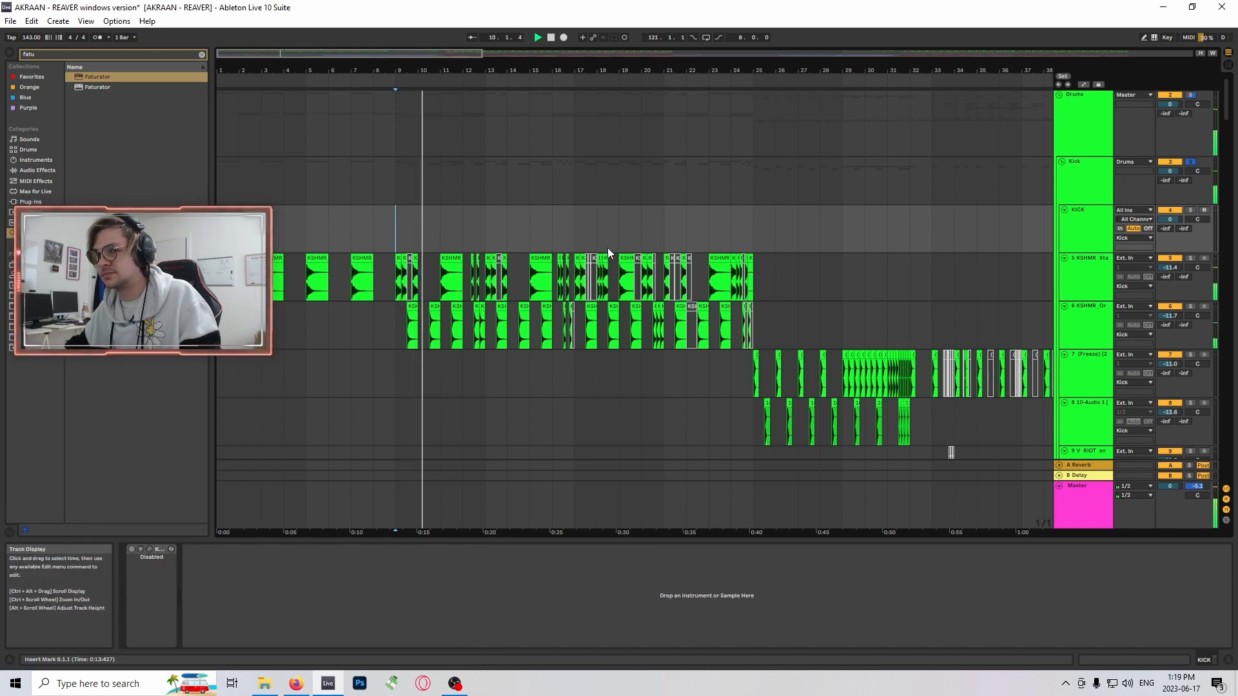
scroll(648, 315, "down", 2)
scroll(662, 332, "down", 1)
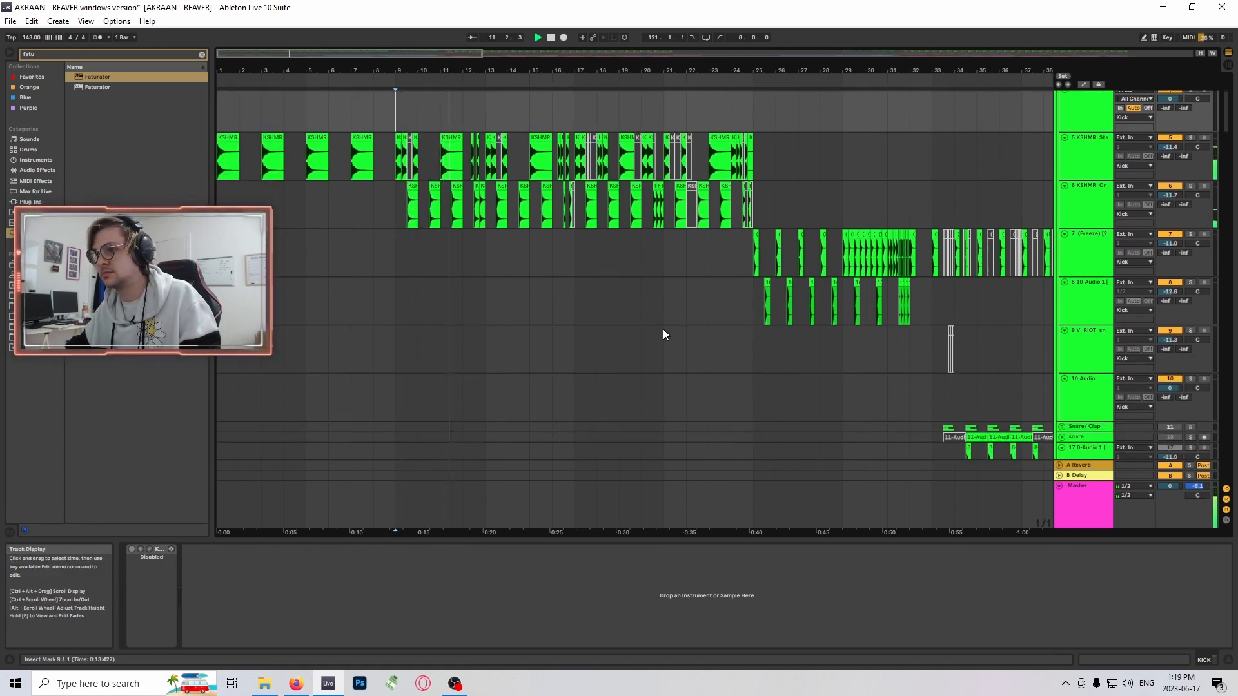
scroll(643, 328, "up", 2)
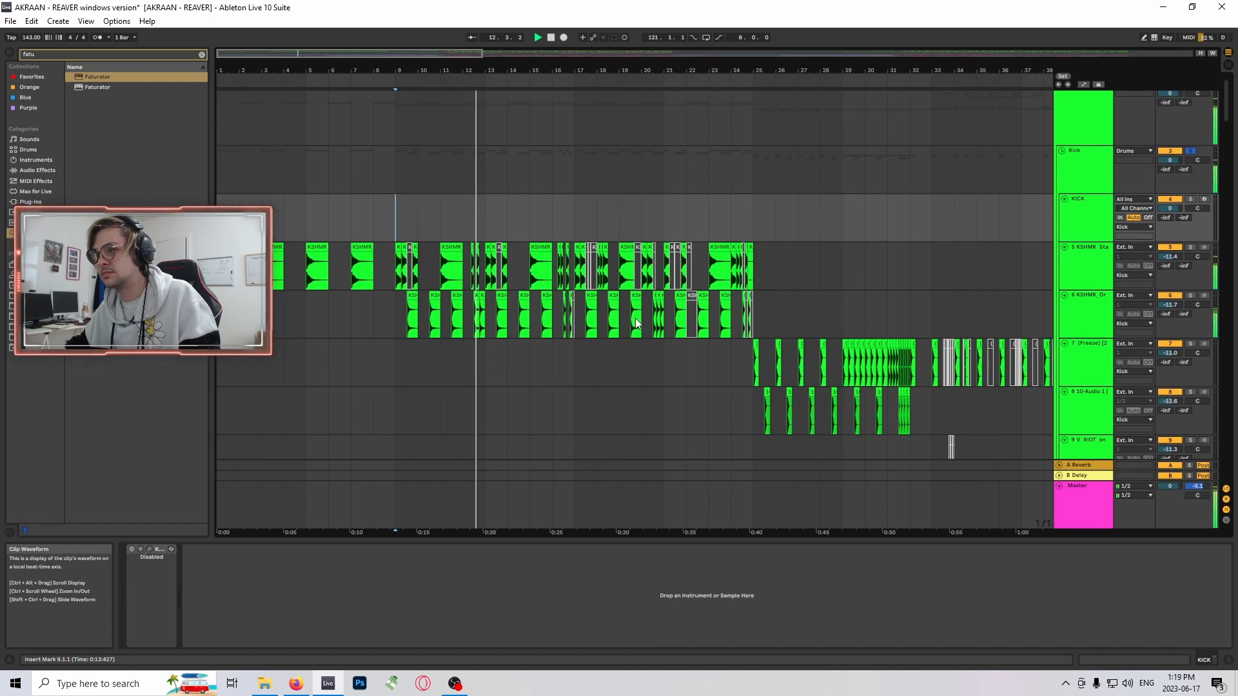
scroll(922, 300, "down", 4)
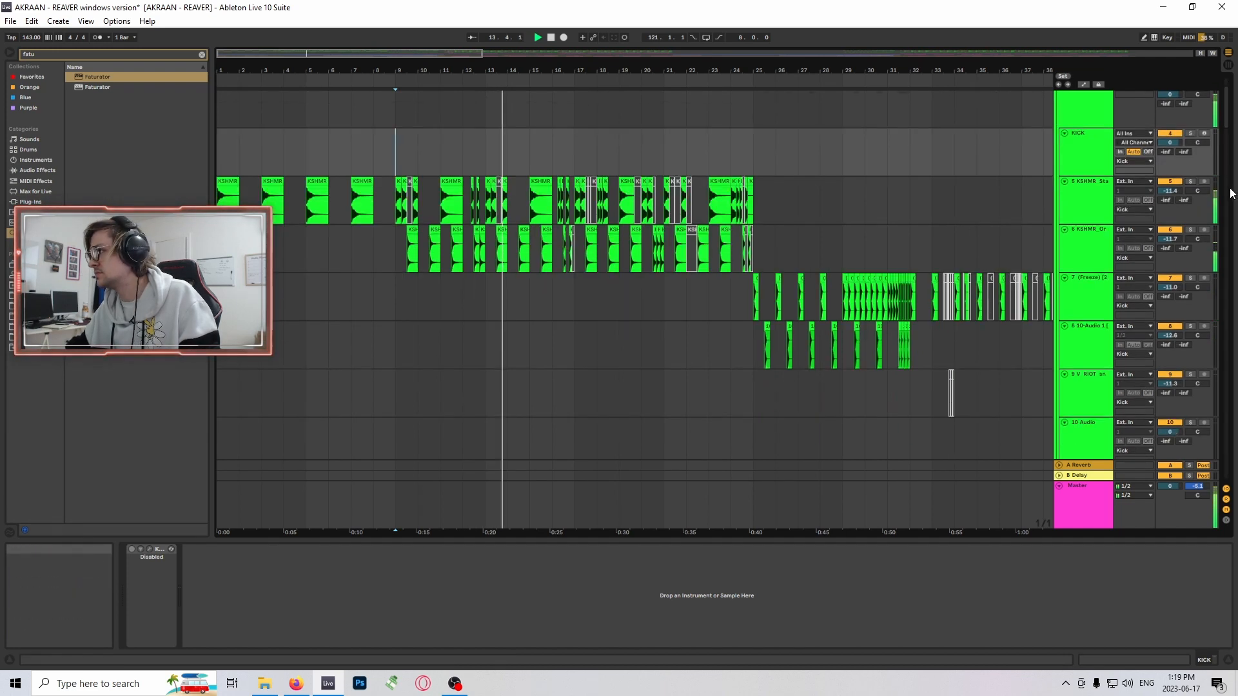
- Stop playback and move the solo from the Kick group to the Percs group
scroll(922, 300, "down", 8)
scroll(1058, 318, "up", 10)
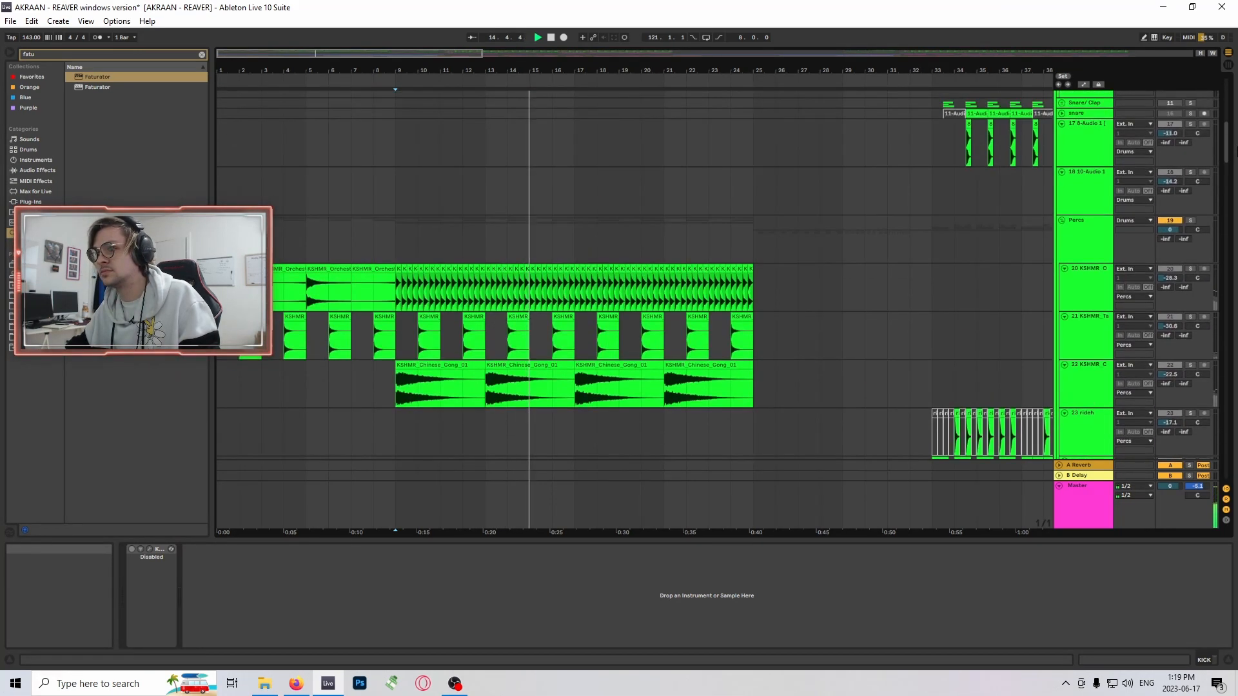
scroll(1018, 292, "down", 2)
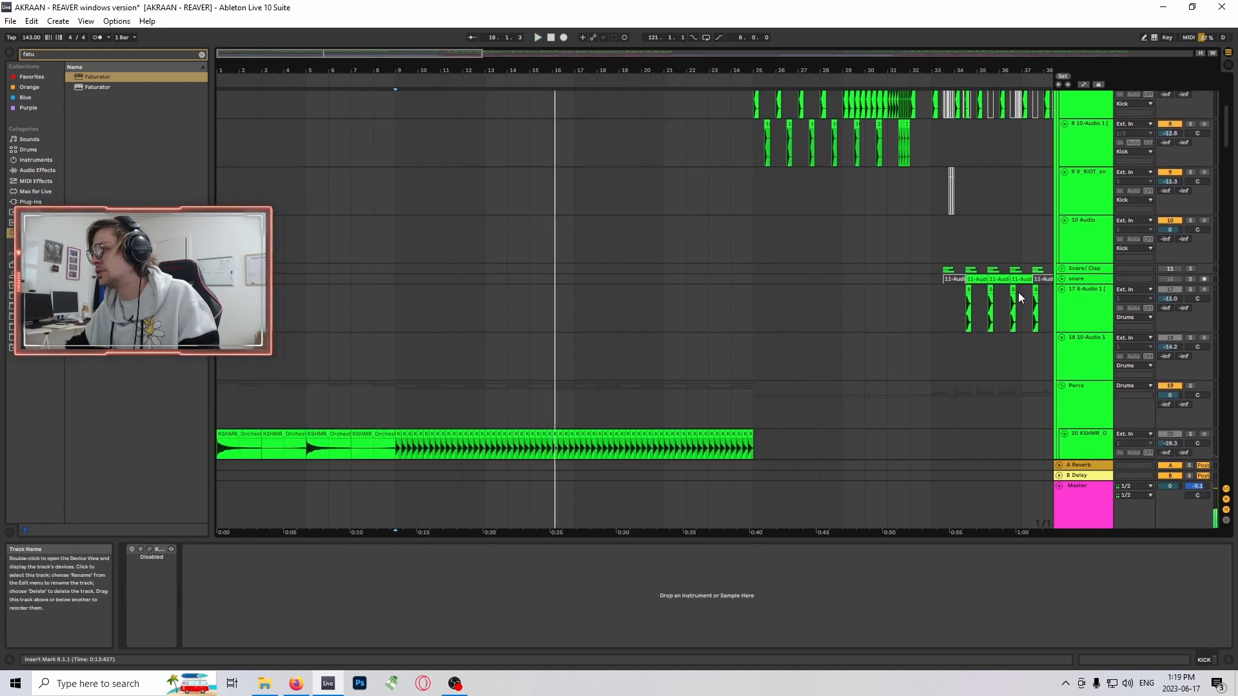
scroll(1019, 292, "up", 2)
scroll(1083, 290, "down", 4)
left_click(1190, 298)
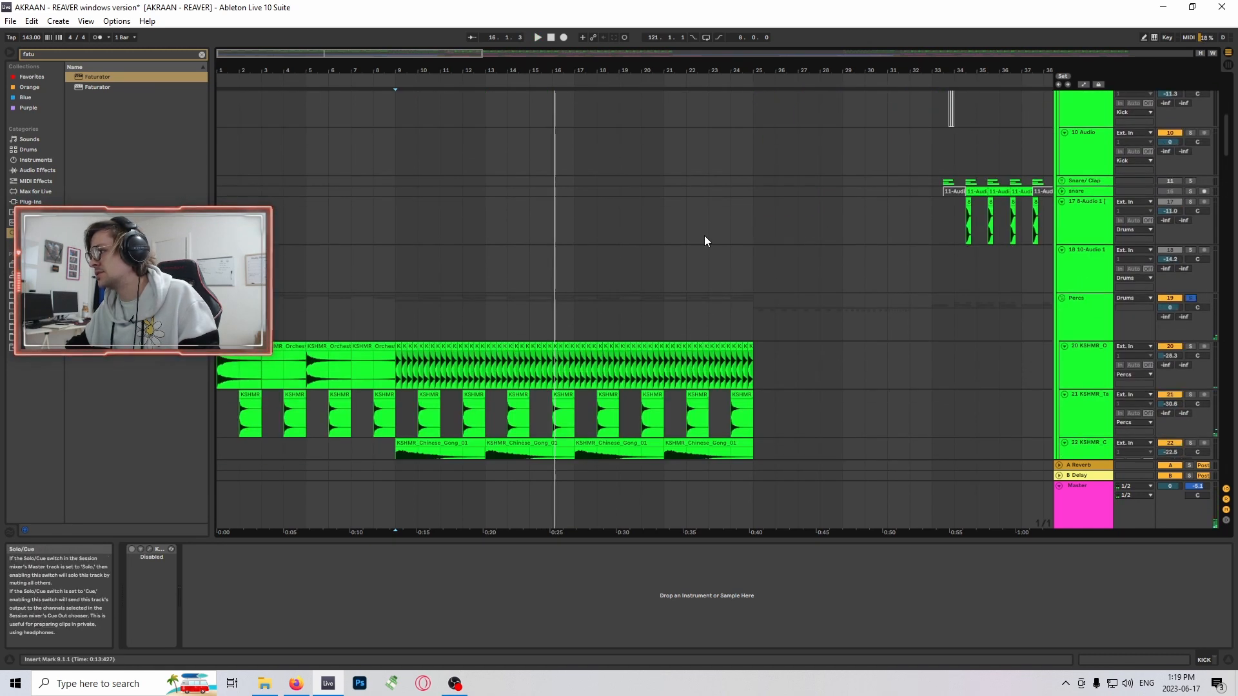
- Play the soloed Percs group from bar 1 with its percussion tracks in view
scroll(704, 234, "up", 1)
left_click(400, 304)
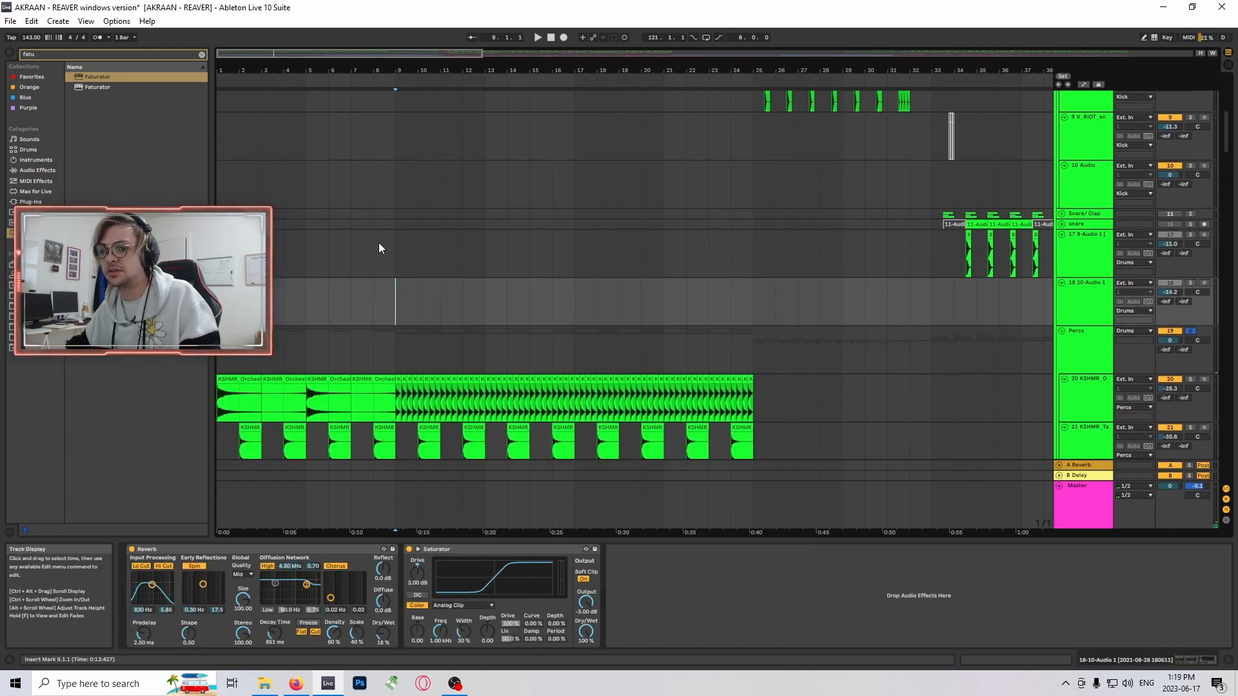
scroll(371, 219, "down", 1)
key("space")
left_click_drag(335, 53, 335, 50)
key("Home")
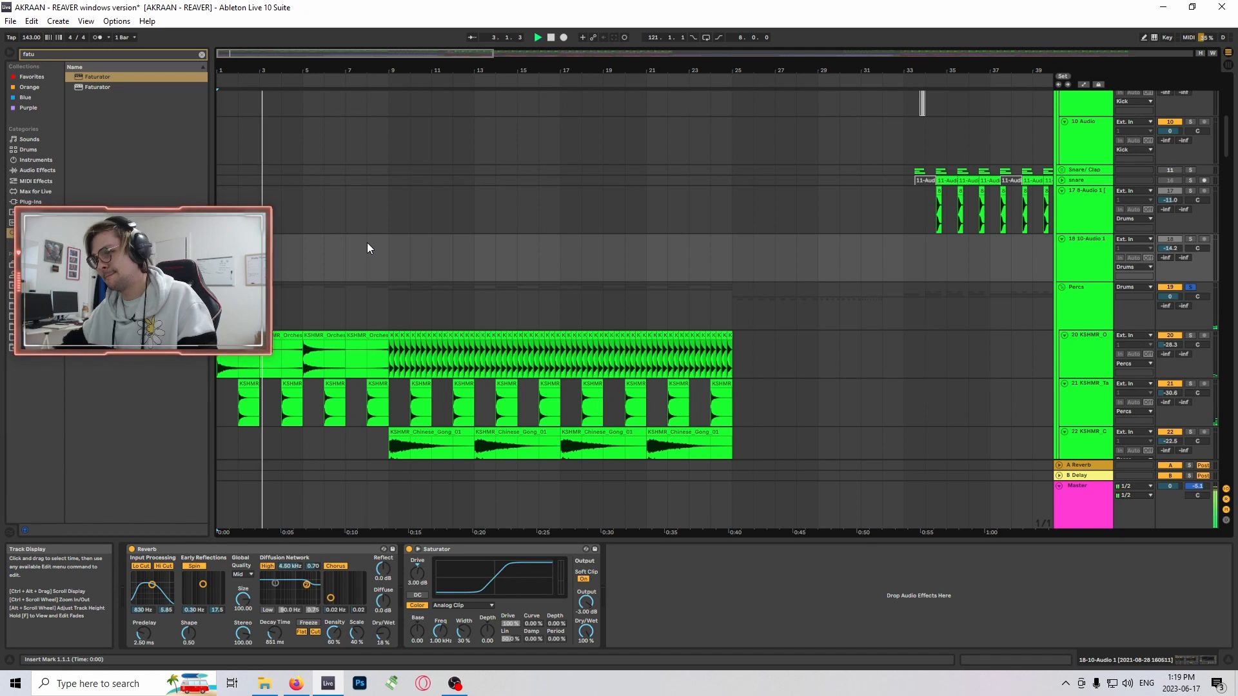
- Compare the effects on tambourine track 21 and the Percs group, and select the tambourine clip at bar 2
left_click(1089, 402)
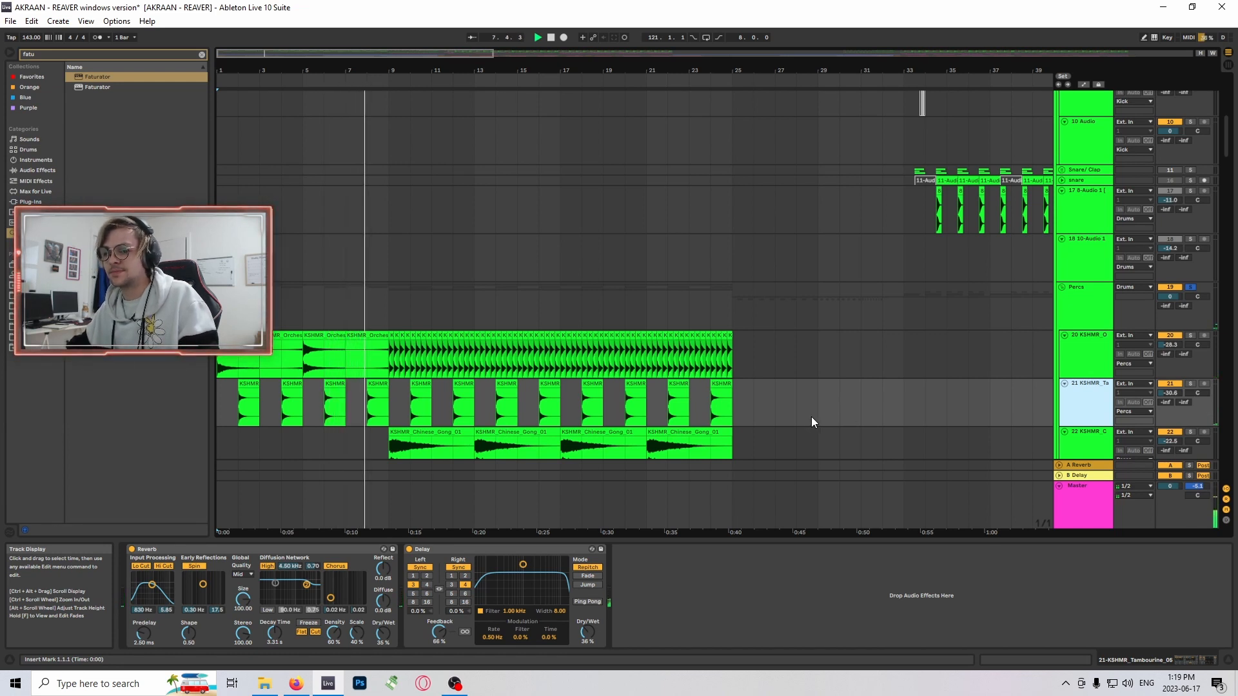
left_click(223, 307)
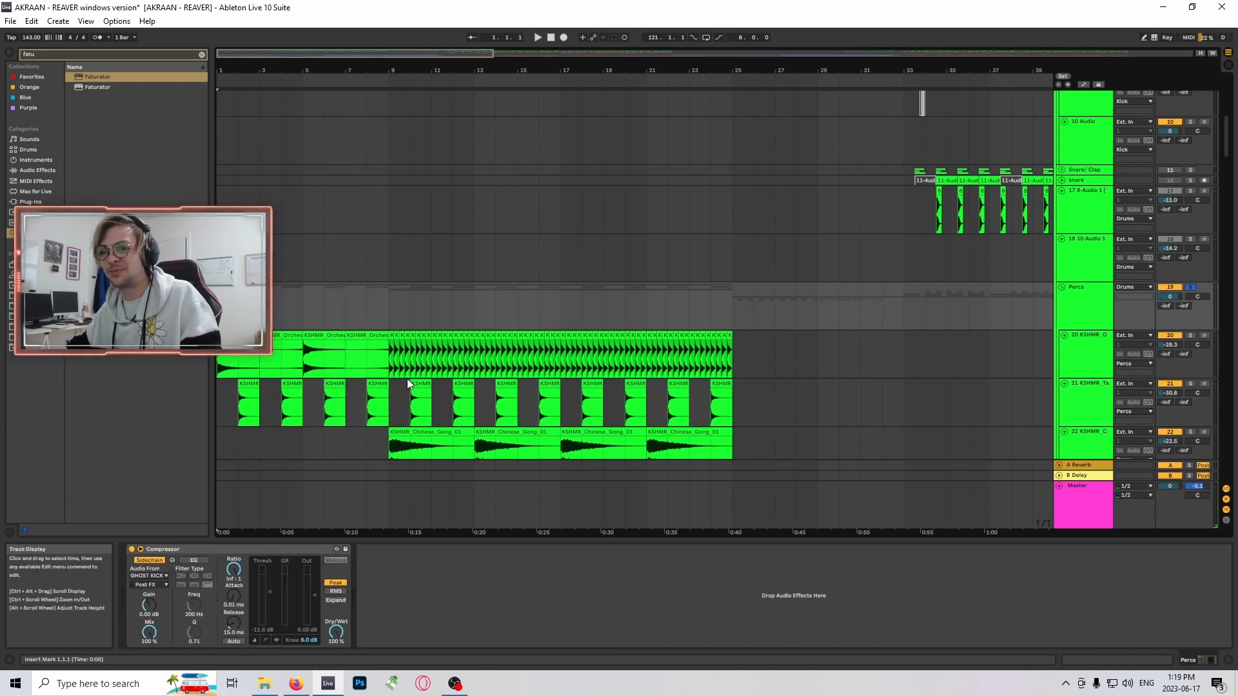
left_click(385, 309)
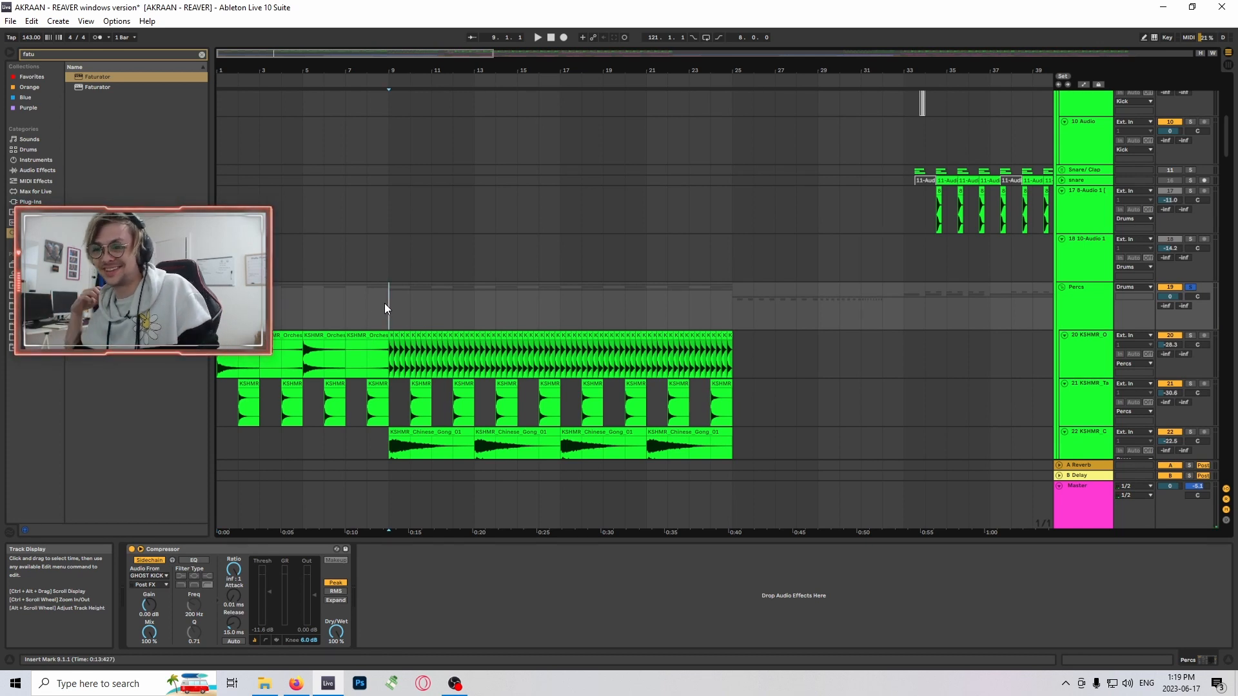
left_click(249, 402)
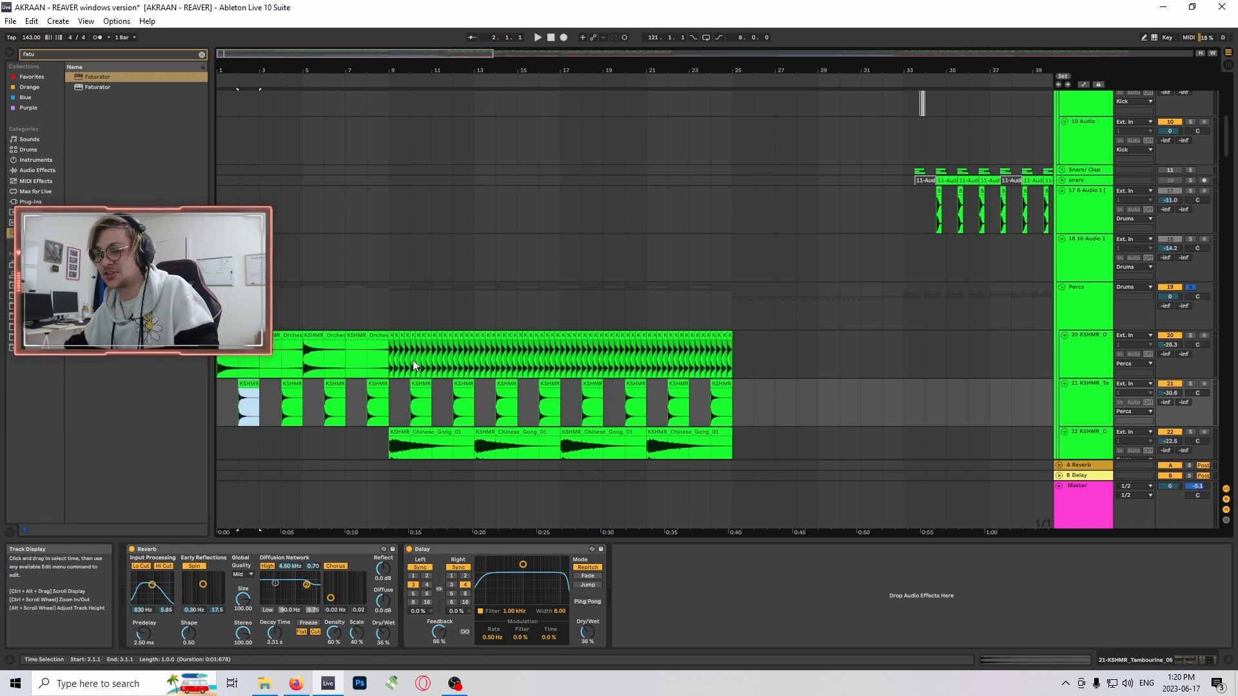
- Play the soloed Percs group from bar 2, placing the insert marker at bar 9 and then at bar 5
scroll(425, 365, "down", 2)
scroll(434, 362, "up", 1)
key("space")
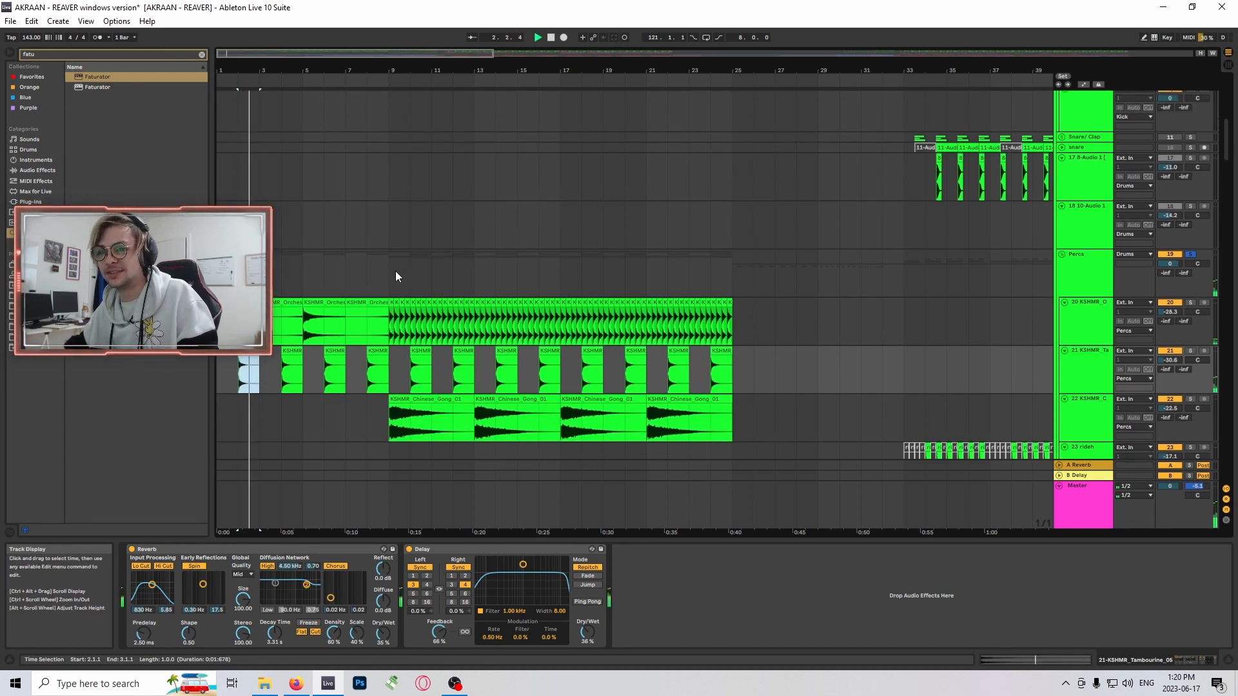
left_click(388, 269)
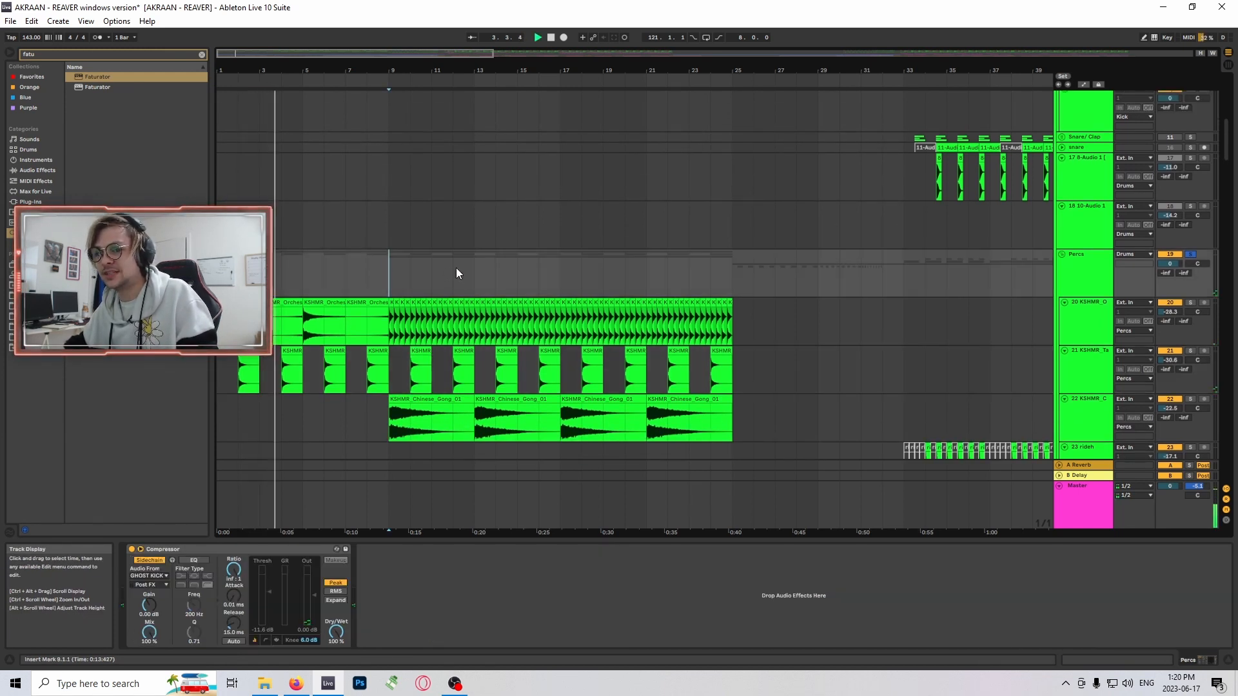
left_click(302, 266)
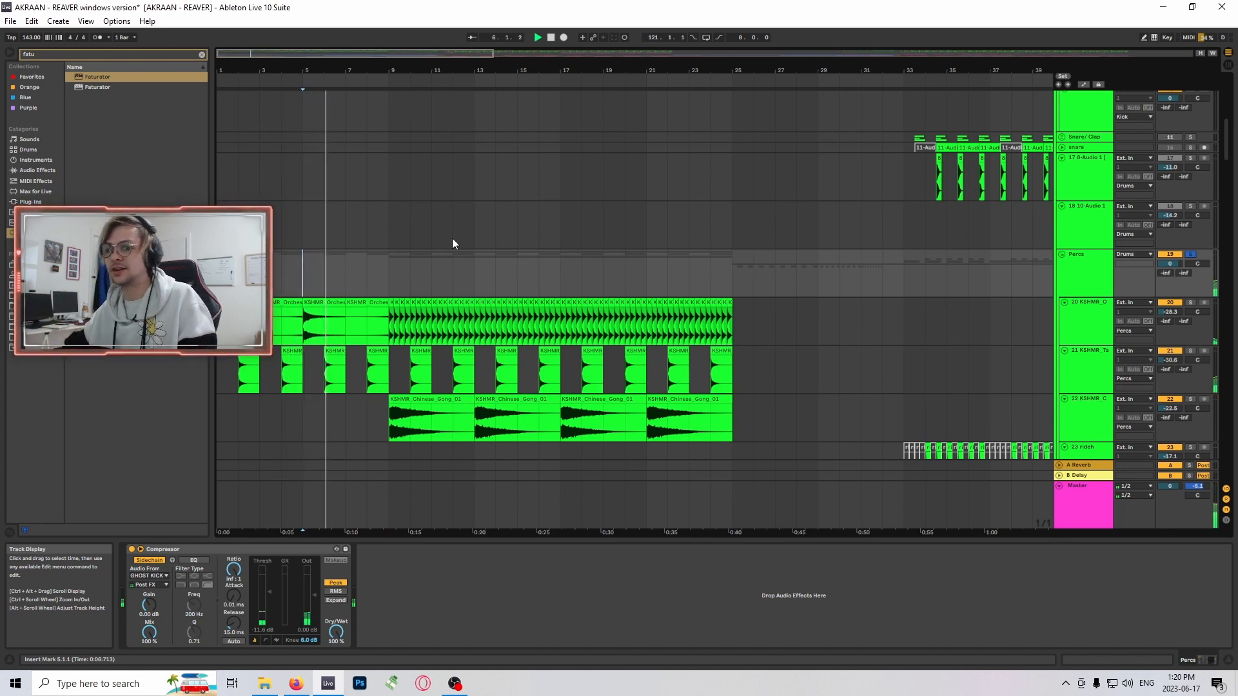
- Select the reversed orchestra crash clip at bar 3 on track 20 and play it
left_click(288, 326)
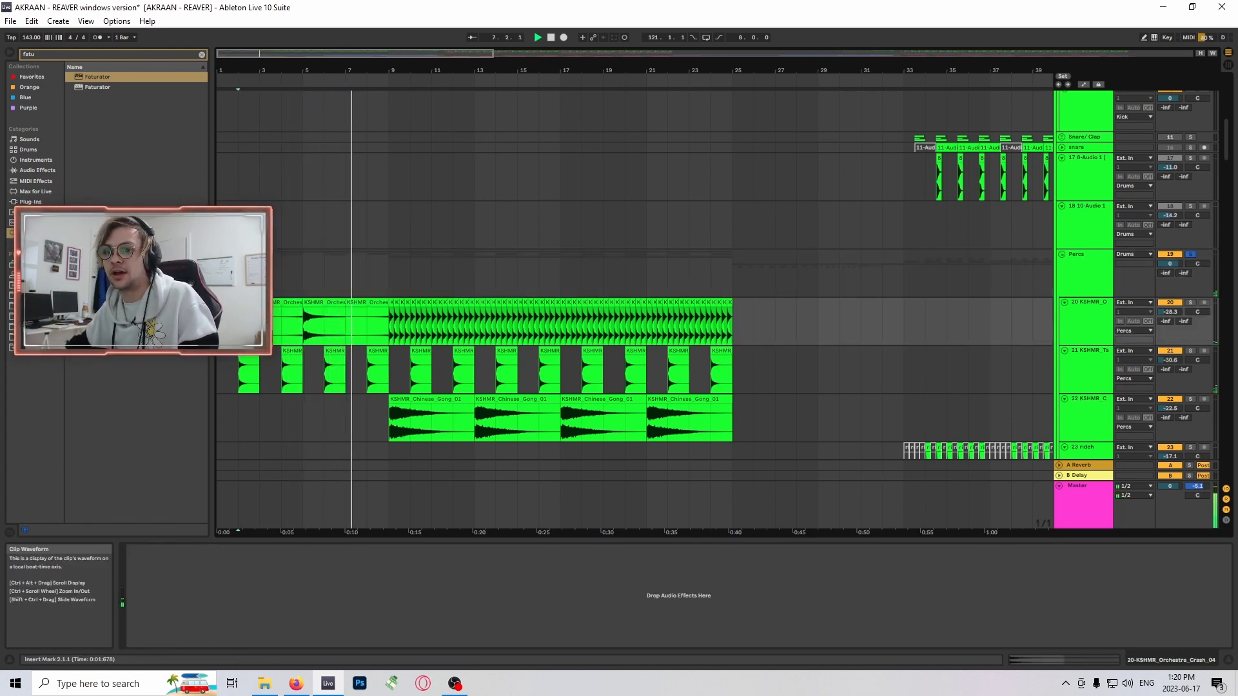
left_click(283, 302)
left_click(321, 303)
key("Left")
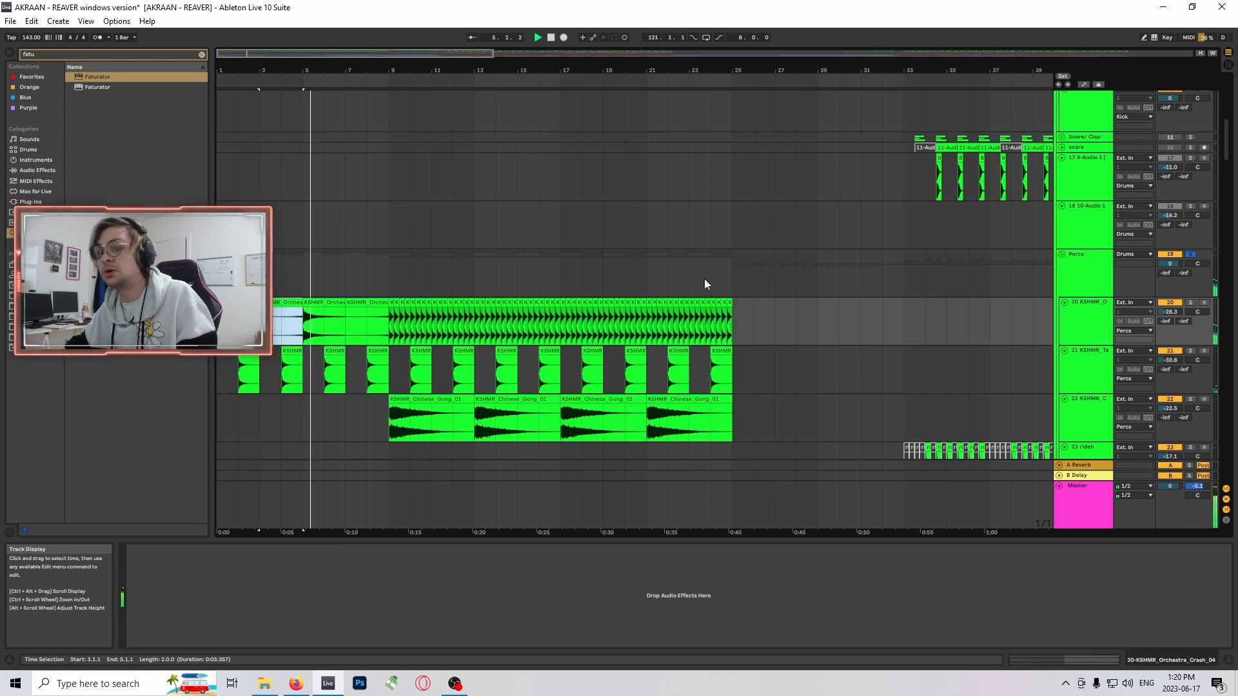
- Place the insert marker at bar 9 and play the soloed Percs group from there
left_click(398, 279)
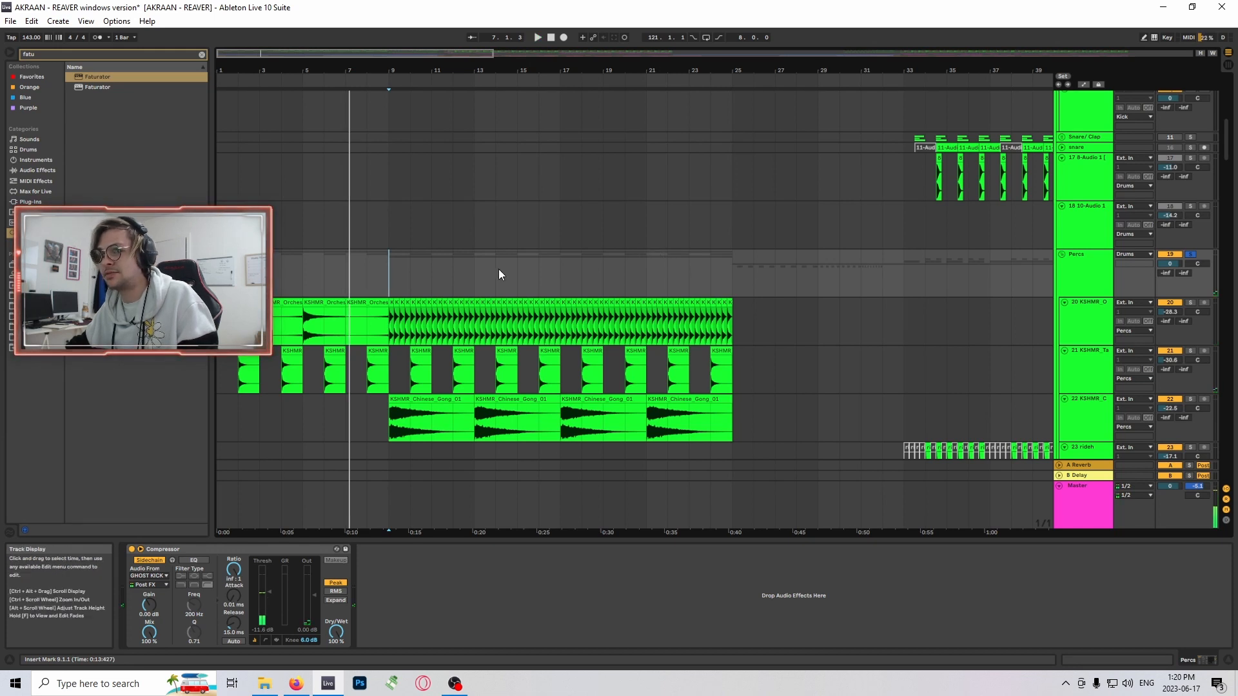
scroll(499, 273, "up", 2)
left_click(396, 272)
scroll(565, 269, "down", 1)
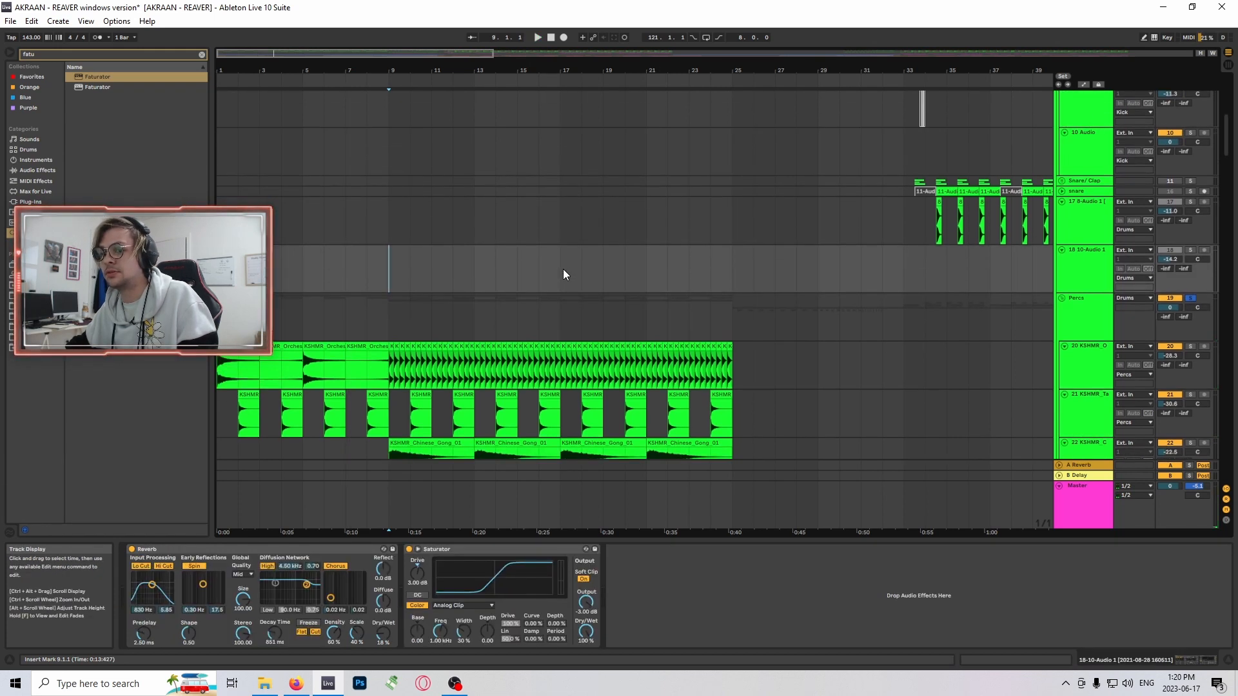
key("space")
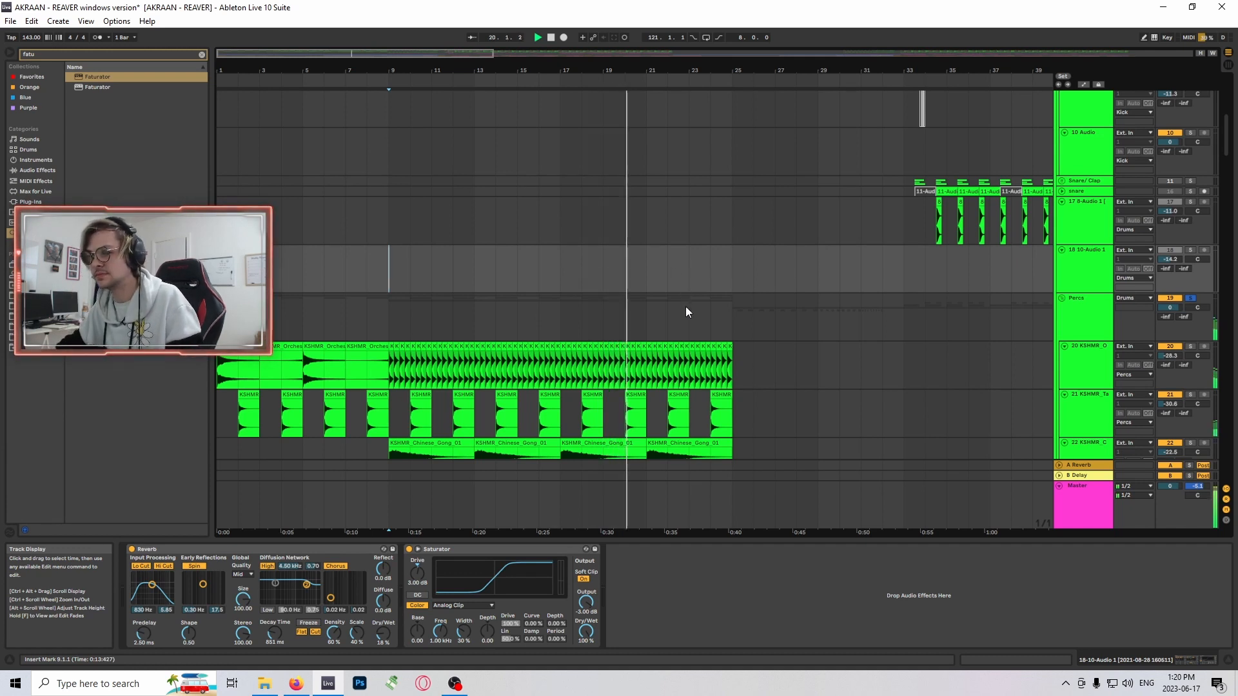
- Select the tambourine clip at bar 10 on track 21, stop playback and show the track's effects
scroll(773, 319, "down", 3)
scroll(785, 331, "down", 1)
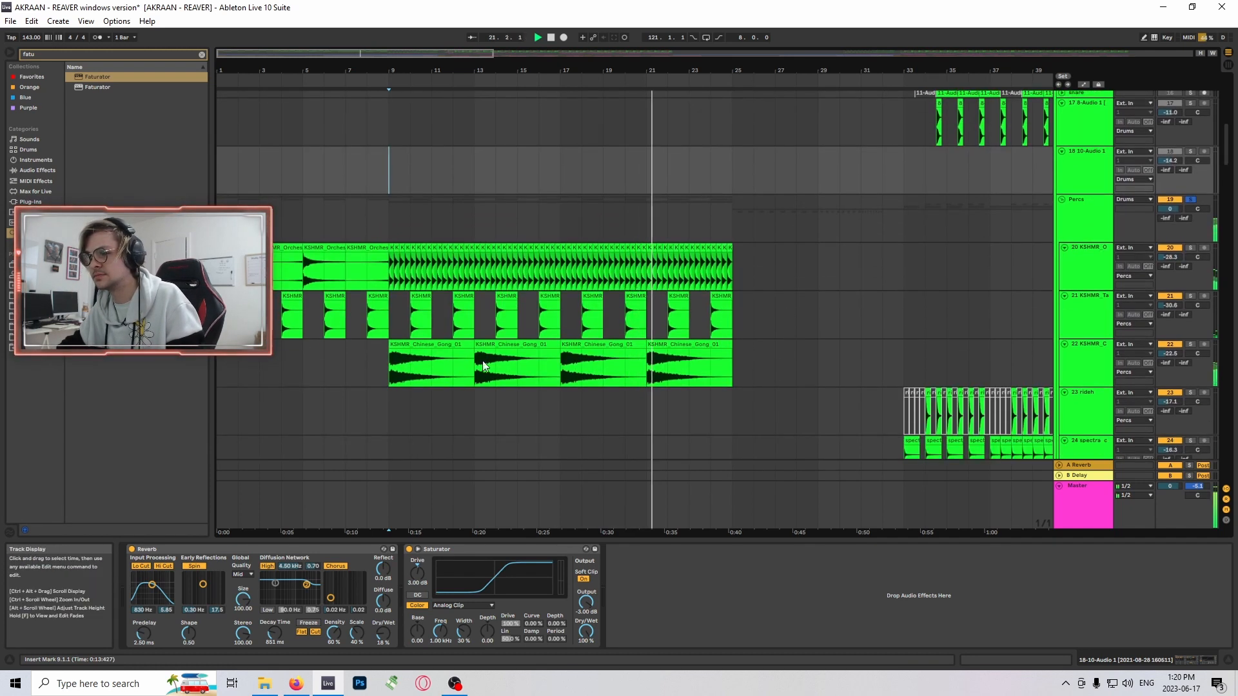
left_click(468, 346)
left_click(423, 309)
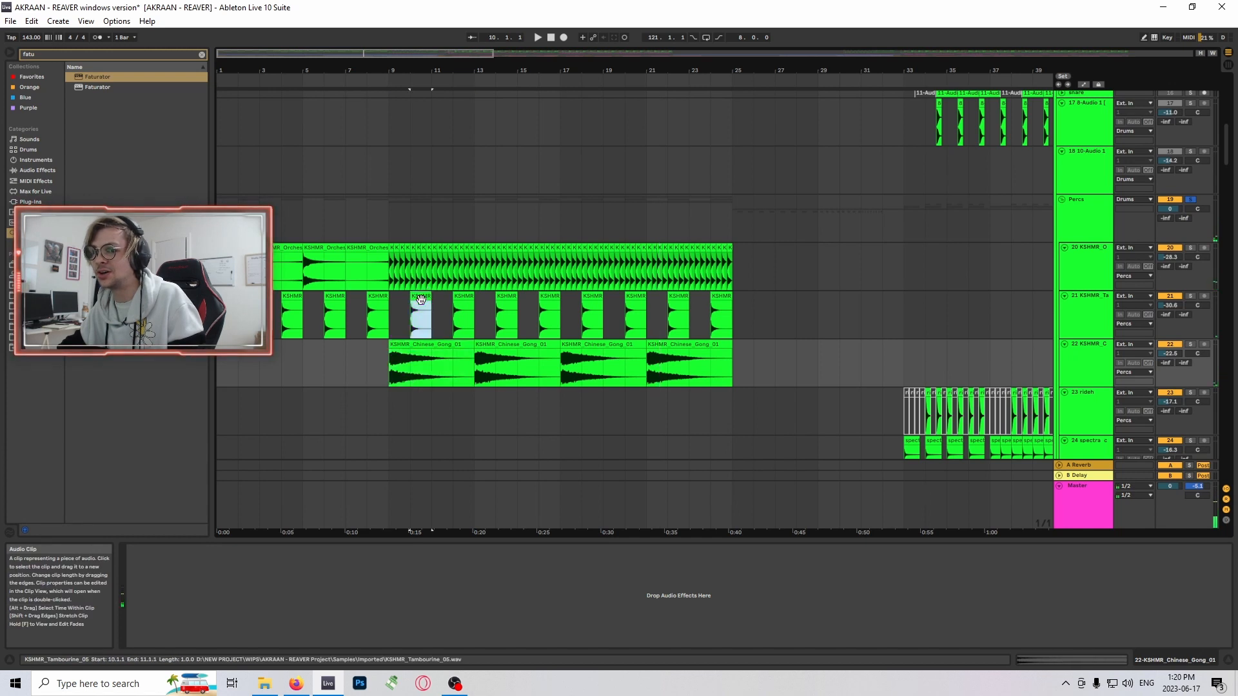
key("space")
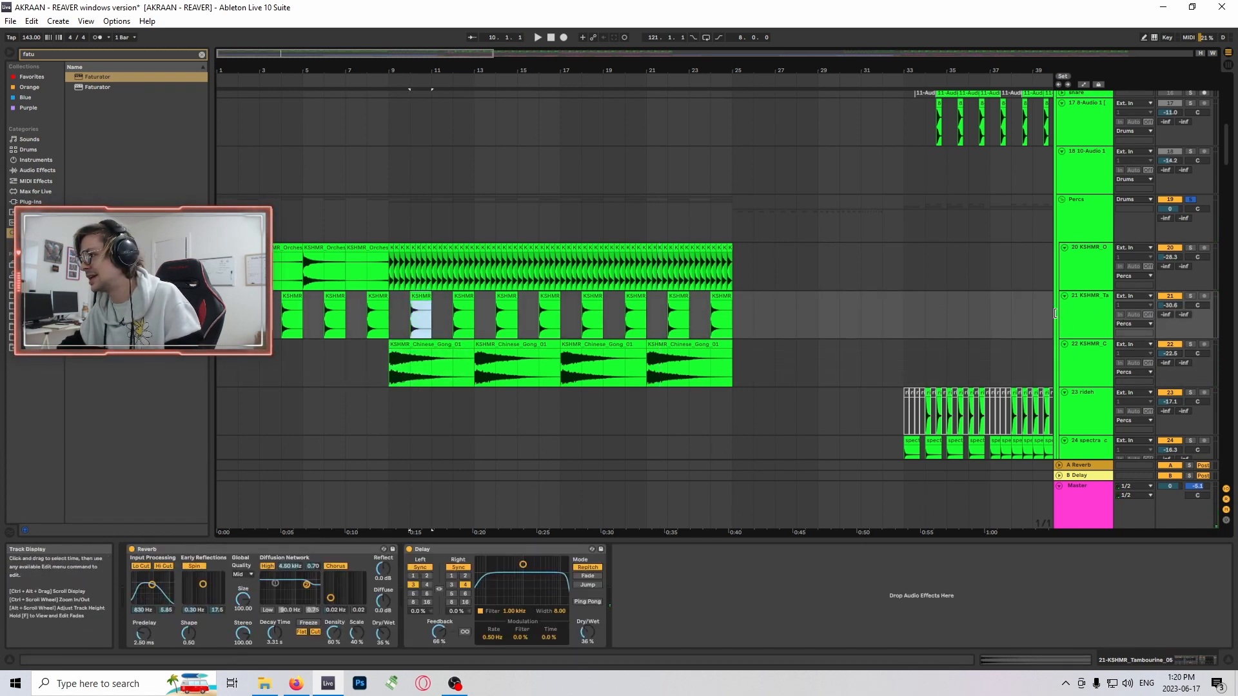
- Widen the track headers so the full track names fit, and view the remaining percussion tracks
left_click_drag(1057, 316, 968, 314)
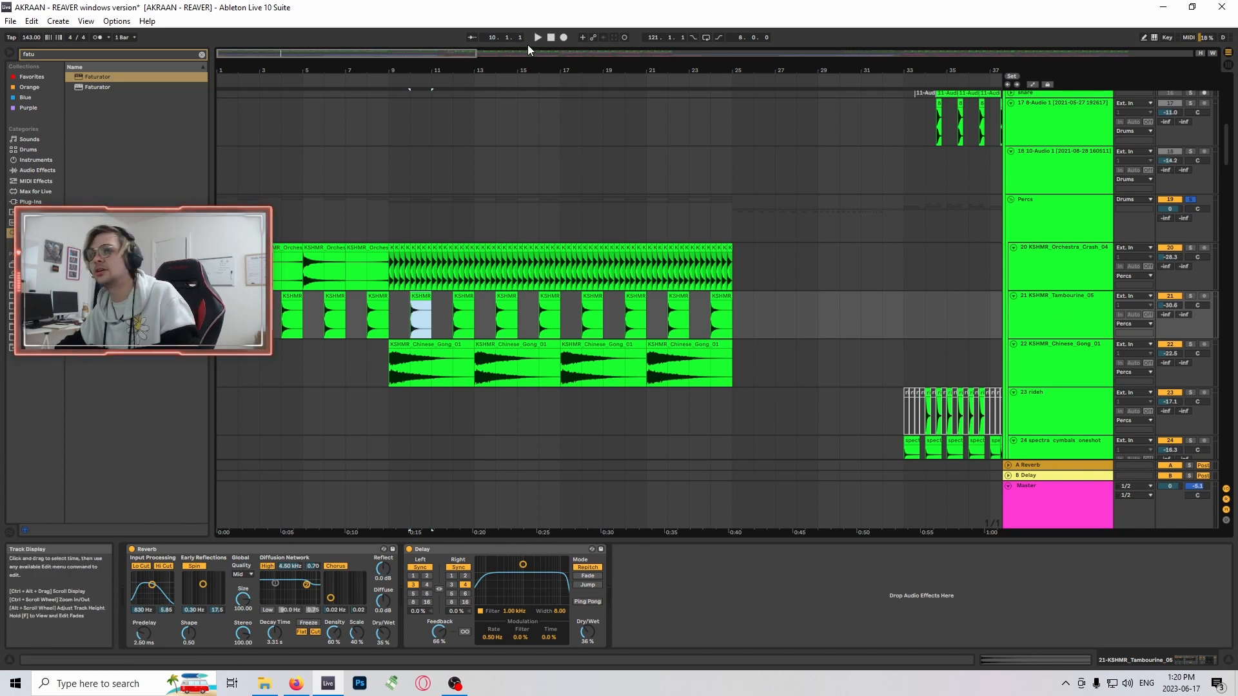
scroll(475, 287, "down", 3, "ctrl")
scroll(475, 287, "down", 5)
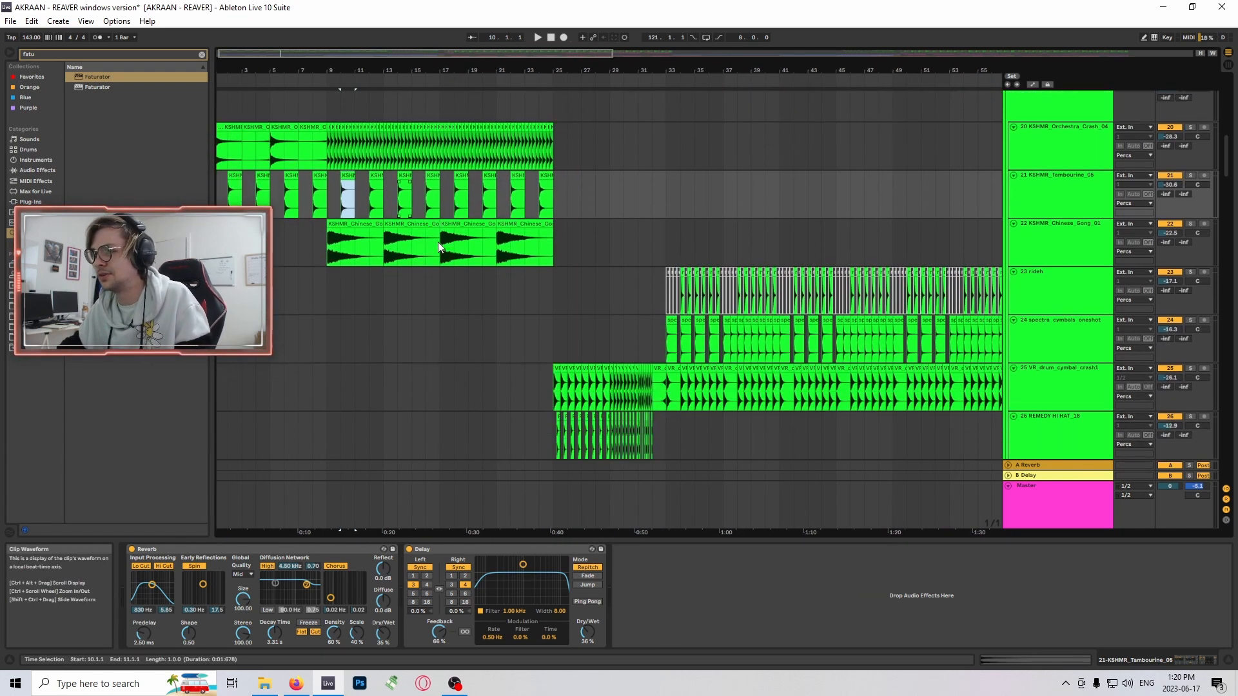
scroll(838, 245, "up", 2)
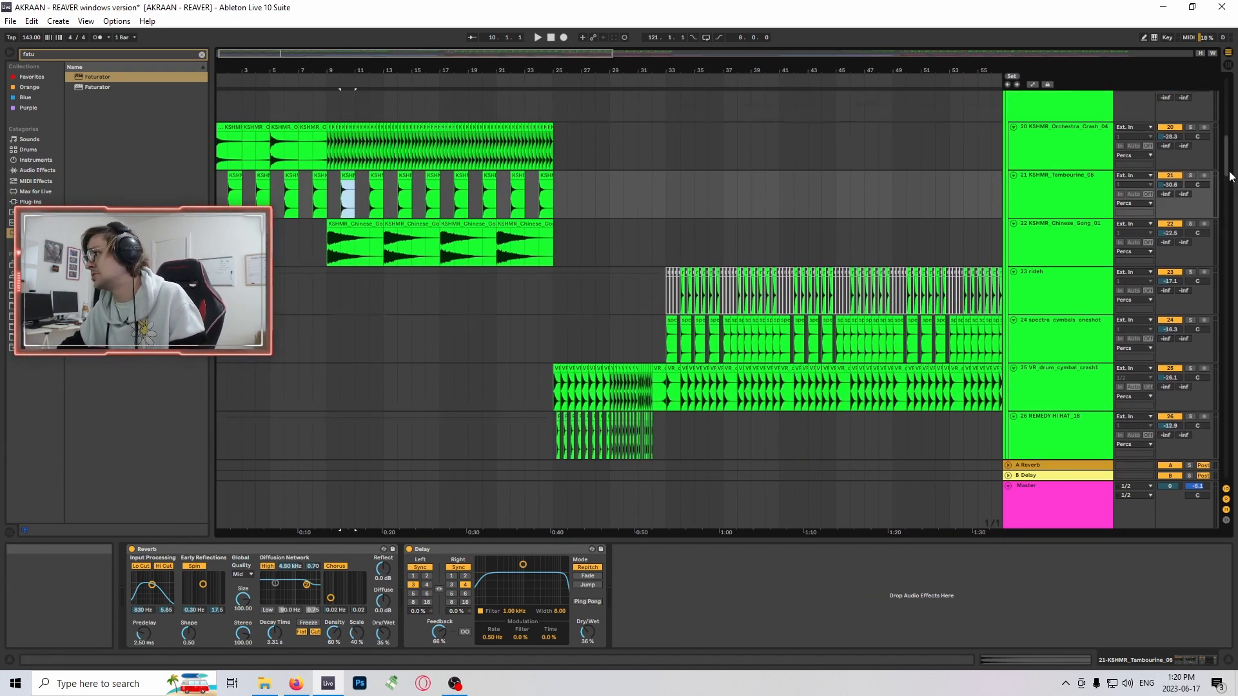
- Go to the Synths group, compare the bar 9 clips on Analog Lab V tracks 64 and 62, and solo track 62
left_click_drag(1230, 176, 1215, 292)
scroll(765, 346, "up", 4)
scroll(516, 278, "down", 5)
left_click_drag(265, 56, 241, 108)
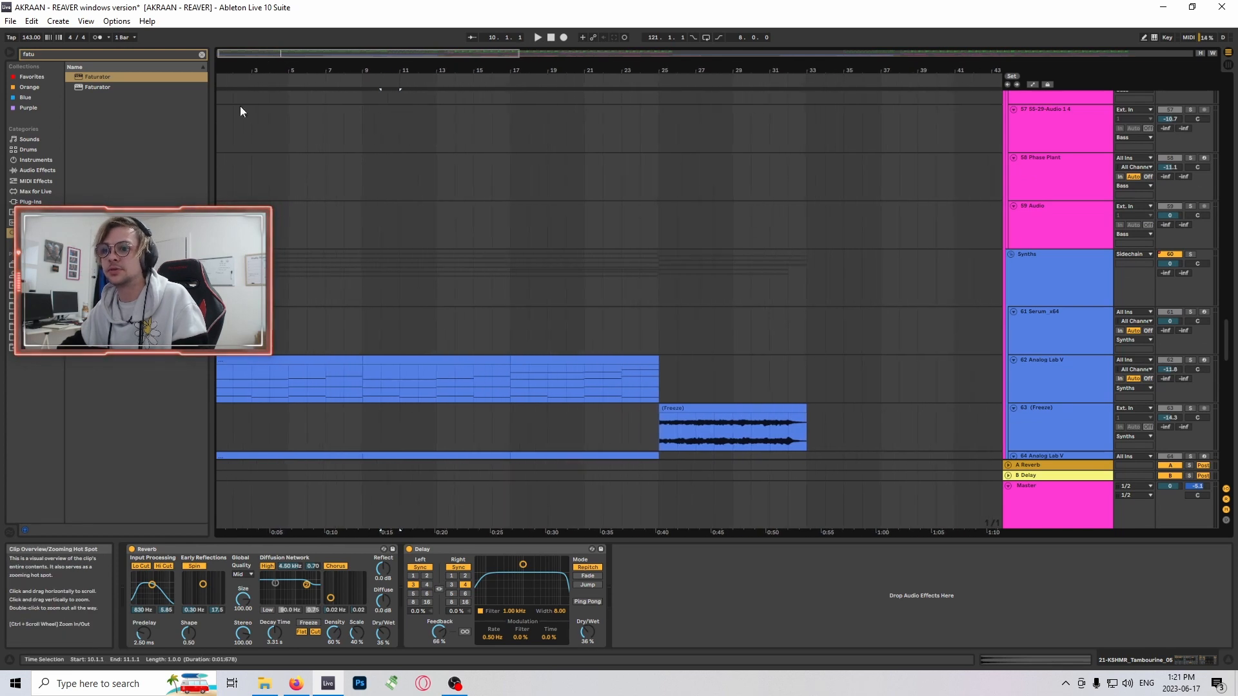
scroll(408, 329, "down", 2)
left_click_drag(364, 330, 510, 332)
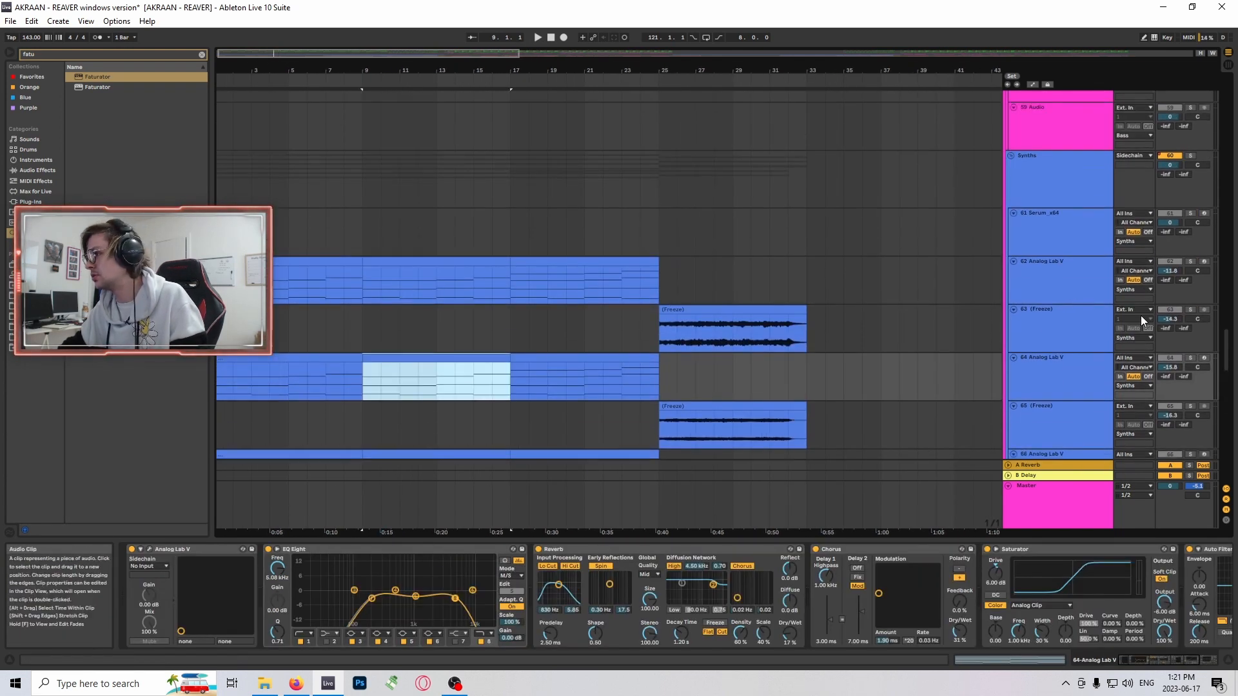
left_click(472, 263)
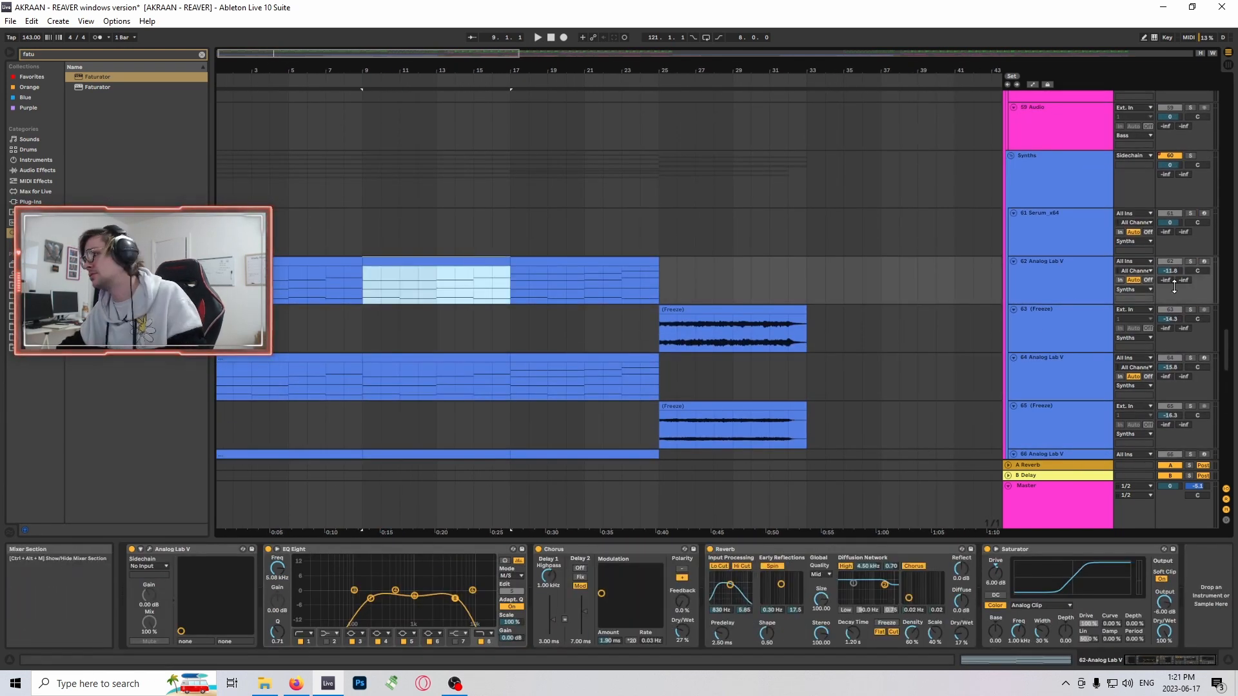
scroll(699, 340, "down", 1)
- Move the solo to Analog Lab V track 64 and play its clip from bar 9
left_click(434, 306)
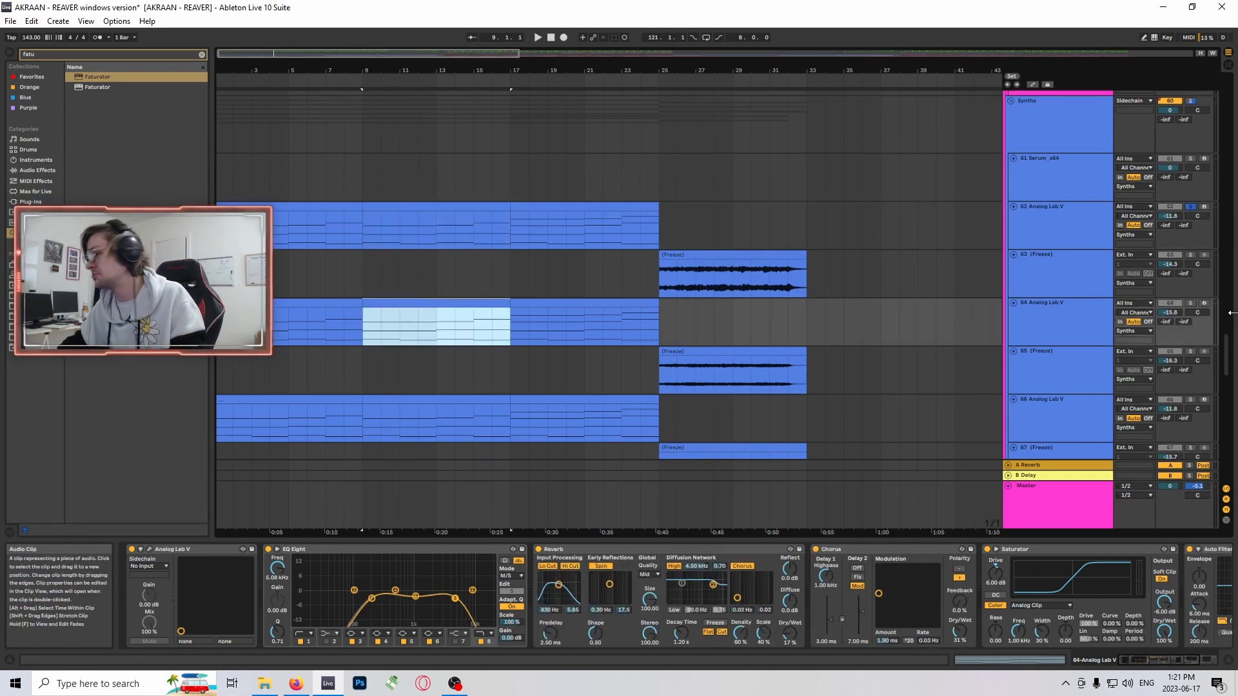
left_click(1192, 304)
scroll(509, 269, "down", 1)
key("space")
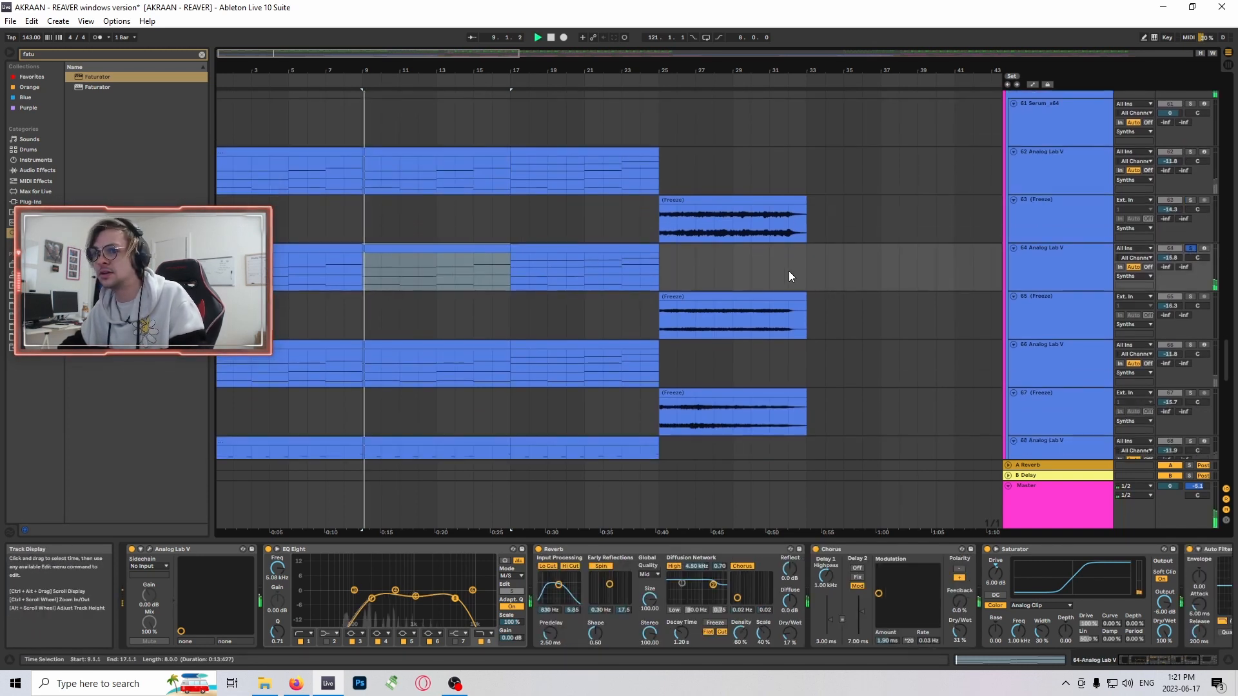
scroll(733, 315, "down", 1)
scroll(733, 320, "up", 1)
left_click(1066, 234)
scroll(708, 299, "down", 2)
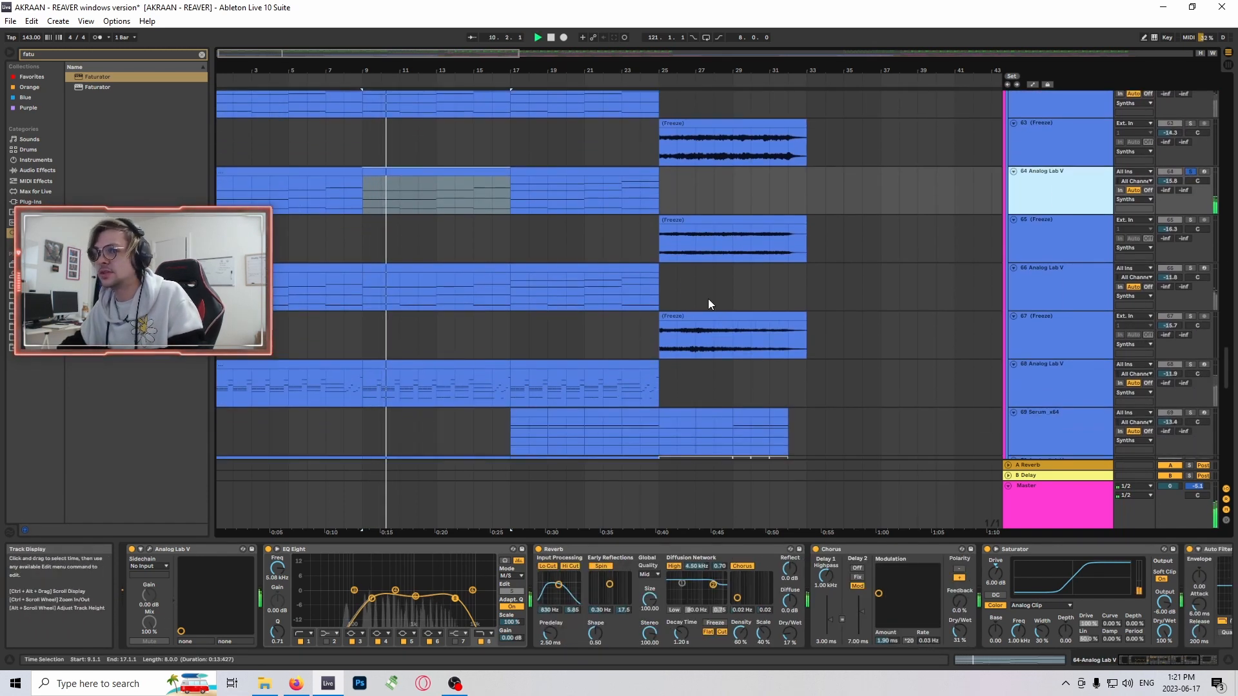
- Select the bar 9 clip on Analog Lab V track 66 and move the solo to that track
left_click(443, 267)
left_click(1191, 268)
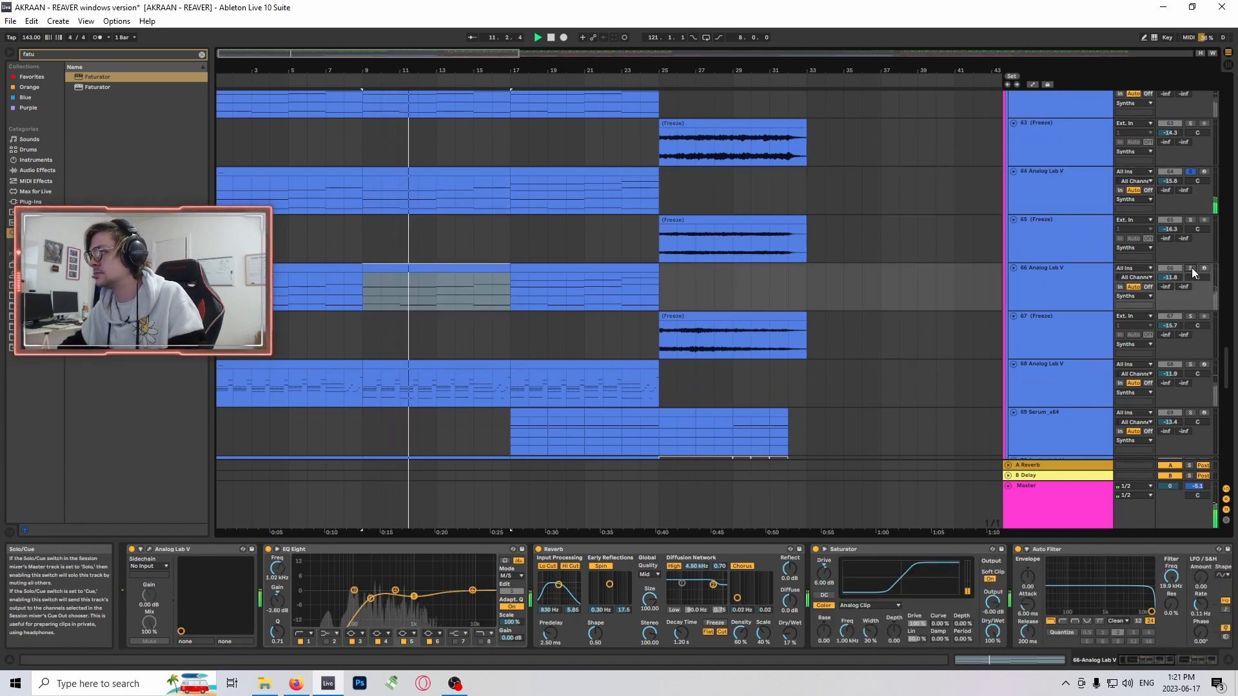
scroll(760, 277, "down", 2)
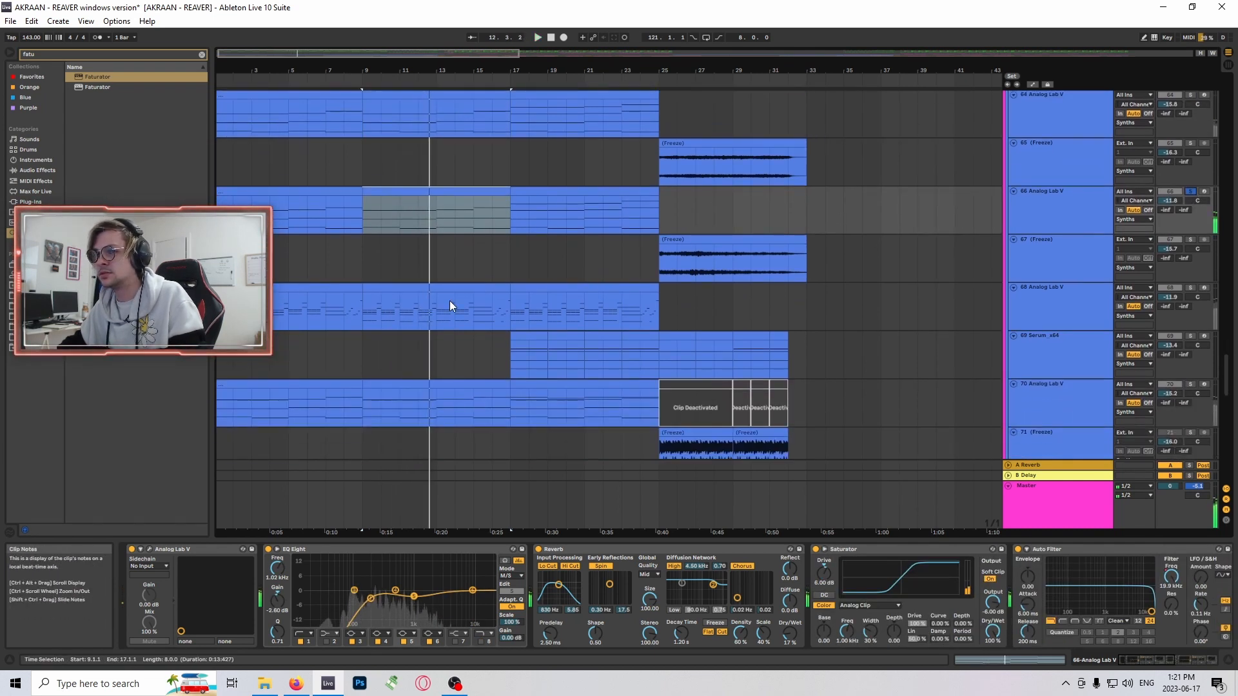
- Move the solo to Analog Lab V track 68, play its bar 9 clip and examine the device chain
left_click(450, 303)
scroll(829, 277, "down", 1)
key("space")
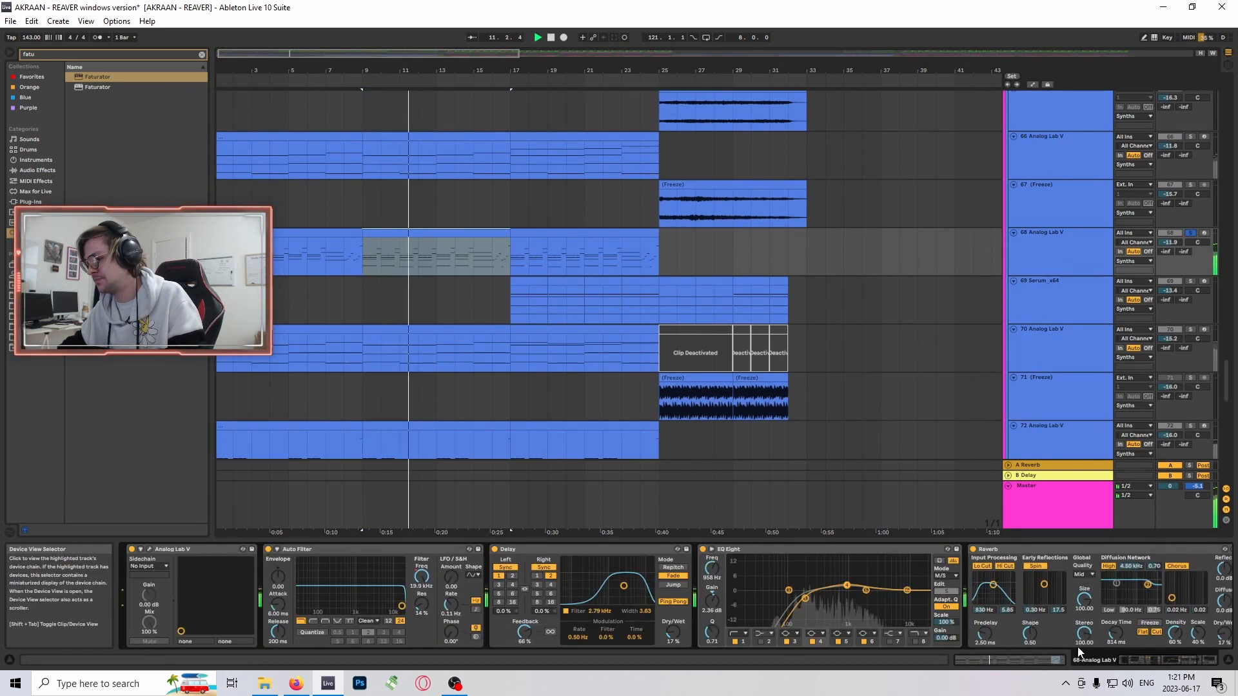
scroll(551, 349, "down", 1)
scroll(541, 350, "up", 1)
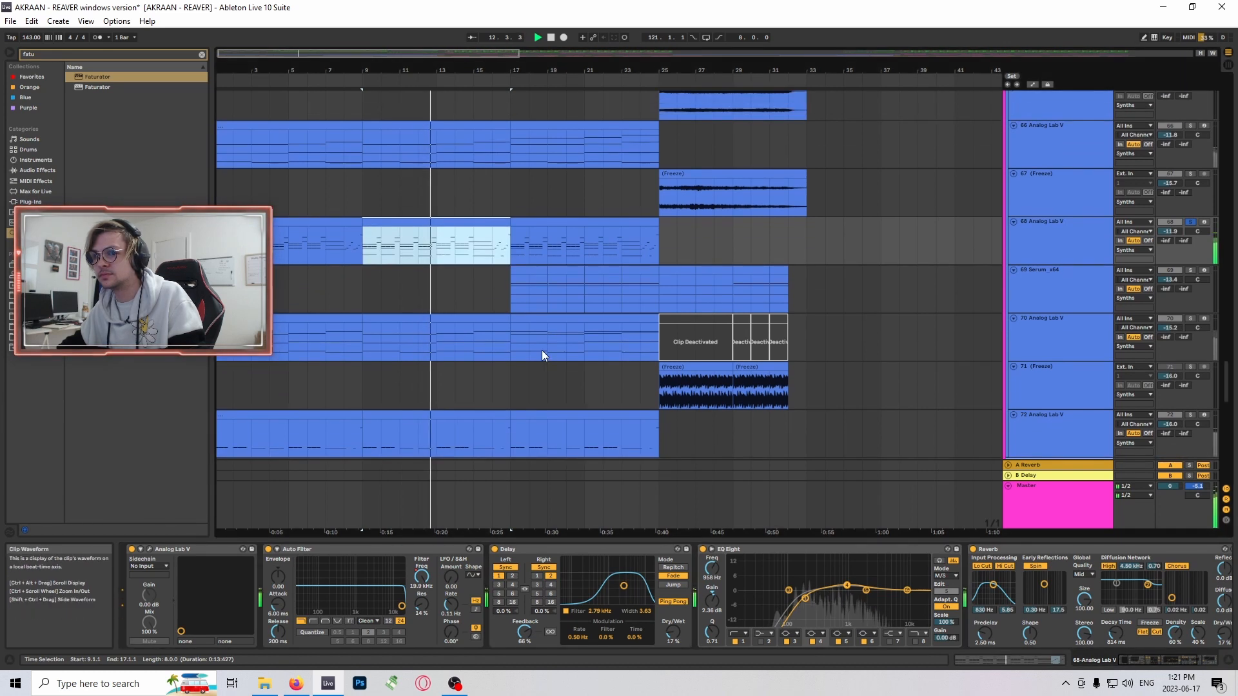
- Move the solo to Analog Lab V track 70 and select its bar 9 clip to examine its arpeggiator and effects
left_click(499, 323)
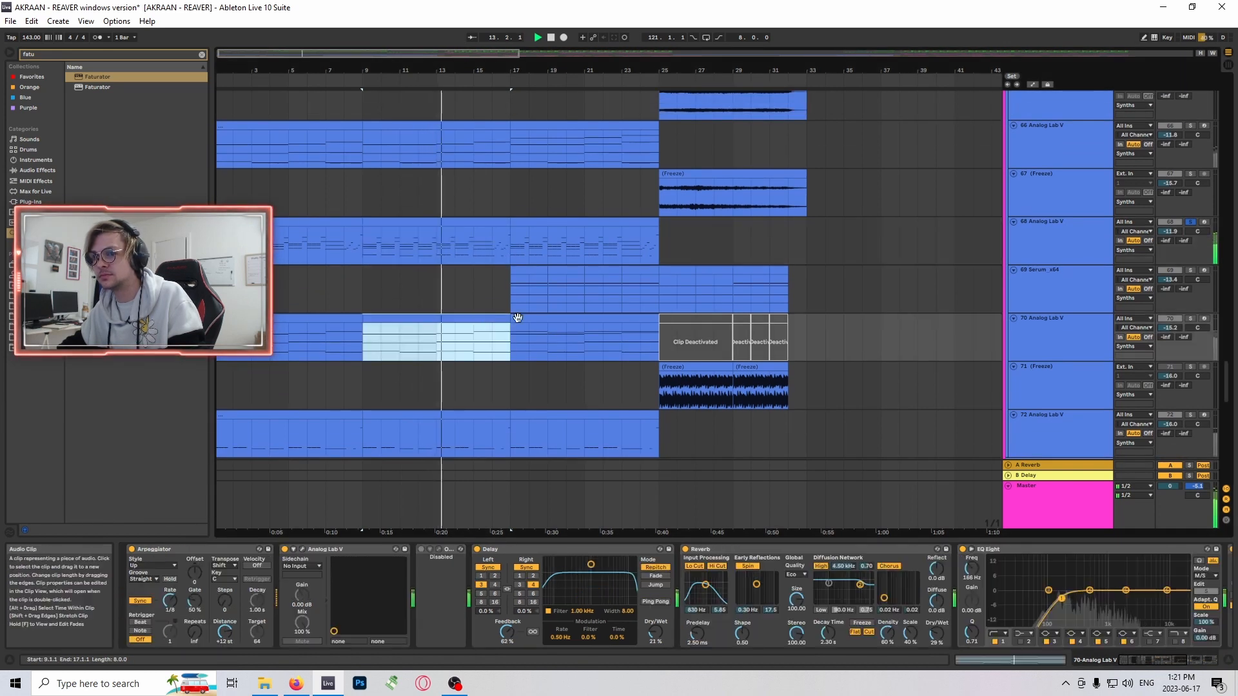
left_click(1190, 319)
left_click(428, 323)
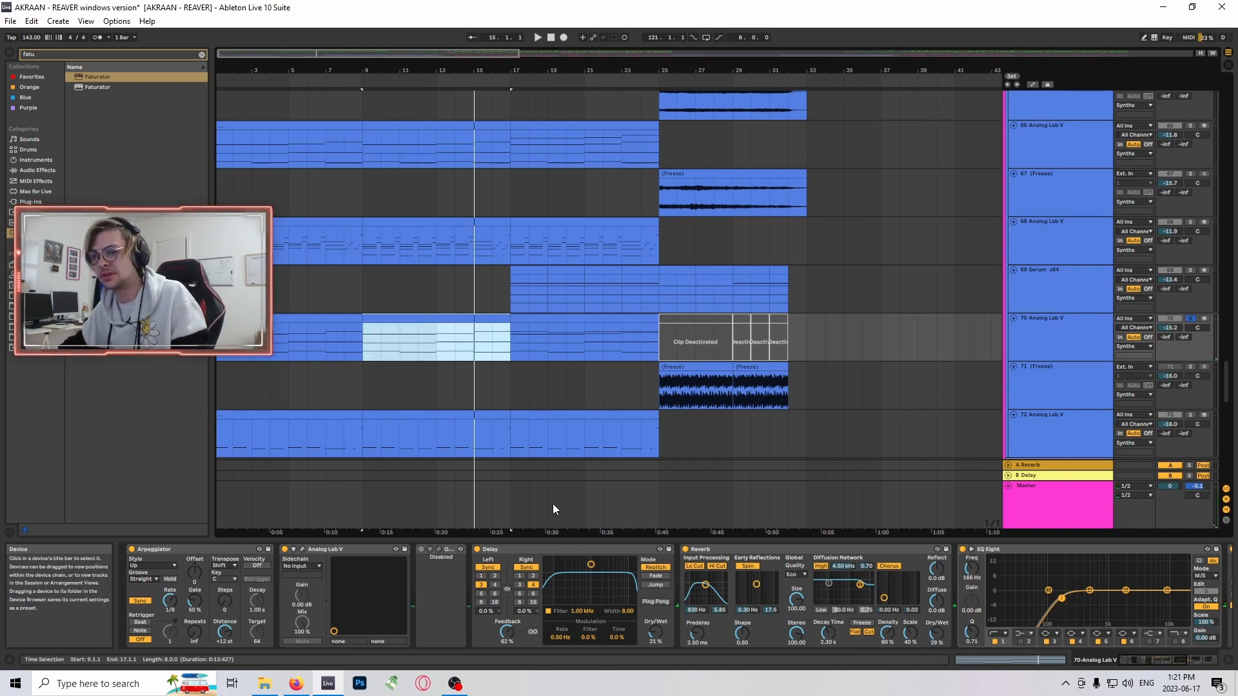
scroll(560, 403, "up", 2)
scroll(500, 390, "down", 2)
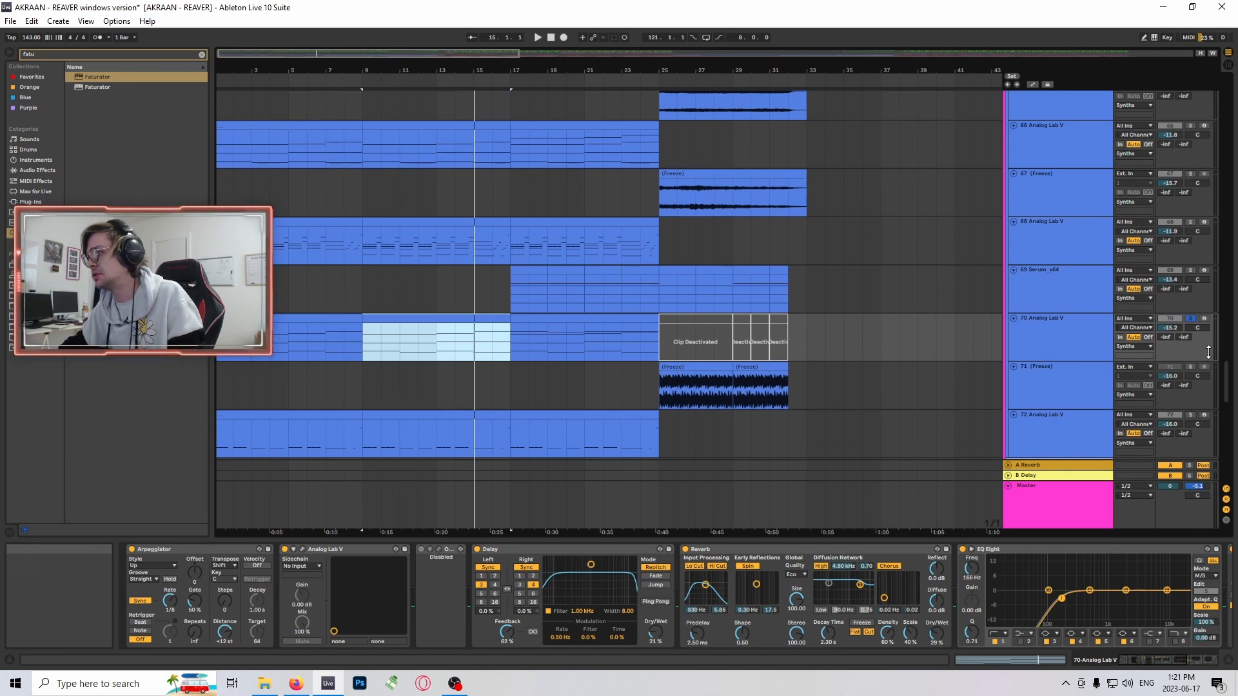
- Select track 70, play it soloed from bar 9, then stop playback
scroll(802, 377, "down", 1)
scroll(802, 381, "down", 1)
left_click(1034, 302)
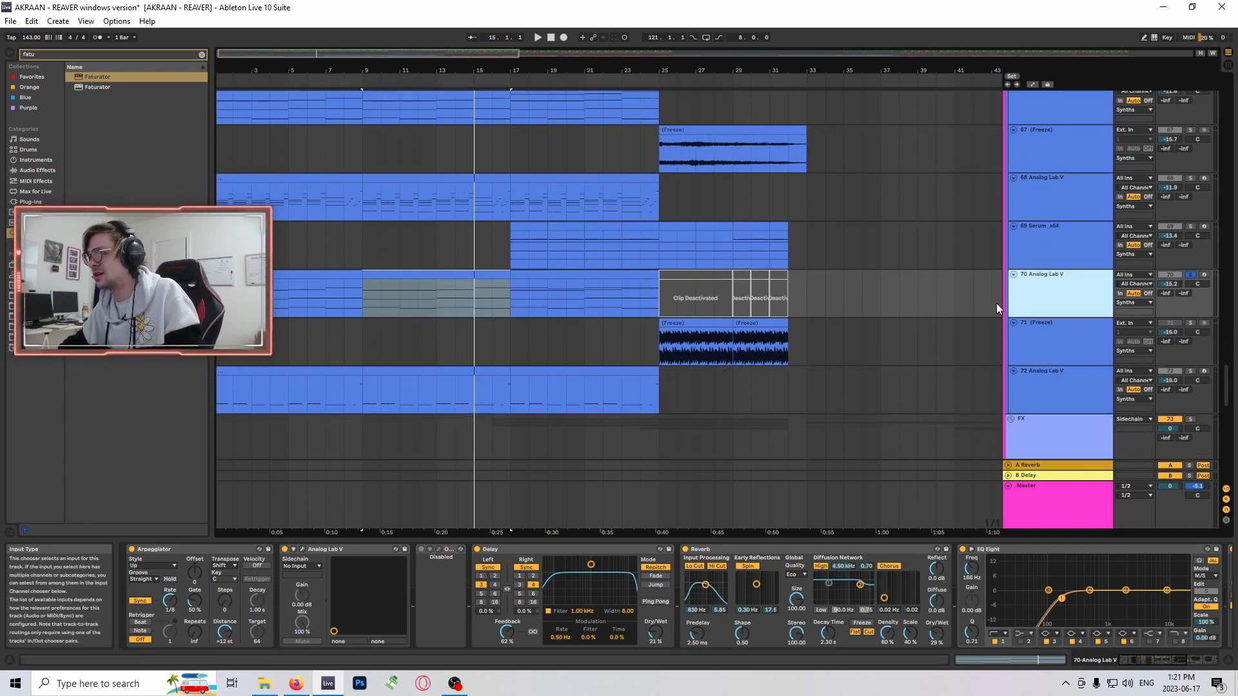
key("space")
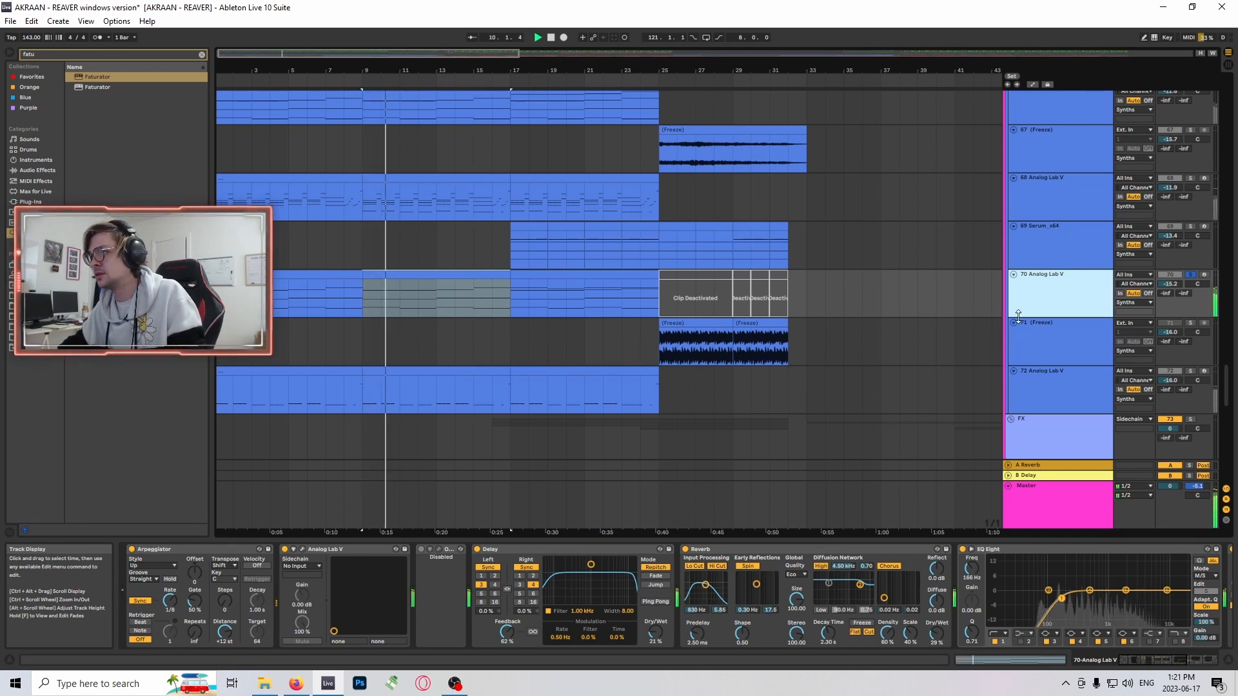
key("space")
- Reselect the bar 9 clip on track 70, play it and look along the track's device chain
left_click(440, 275)
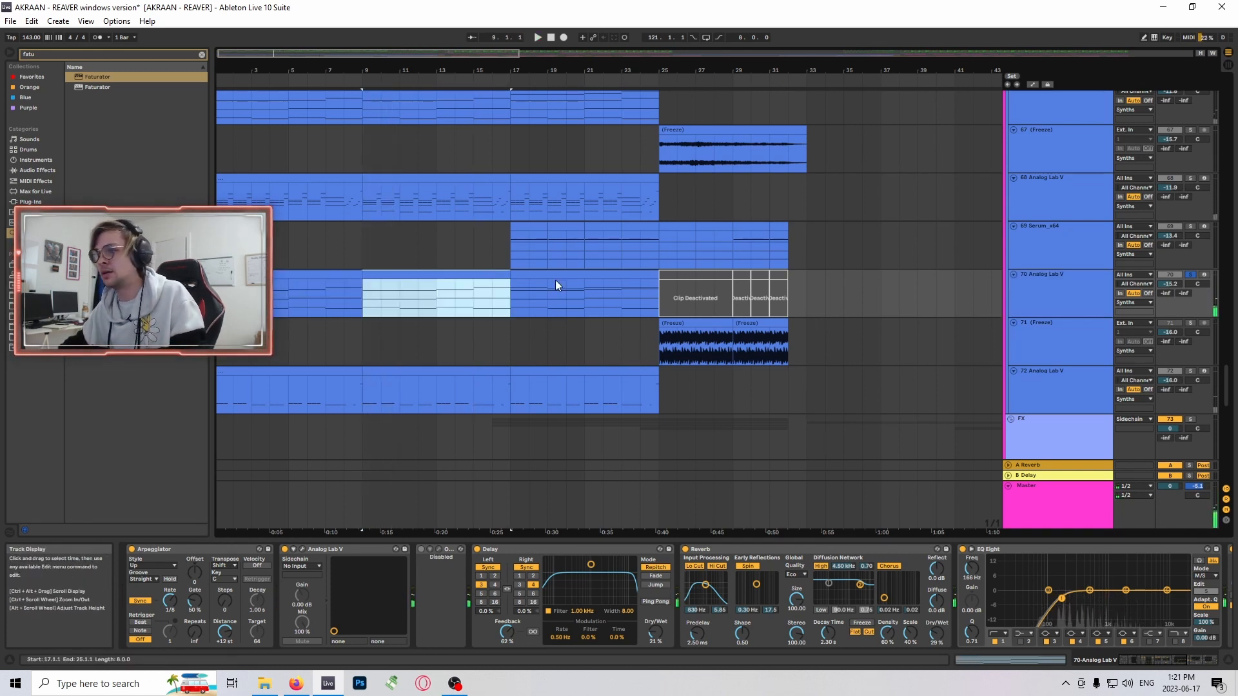
left_click(1064, 305)
left_click(470, 272)
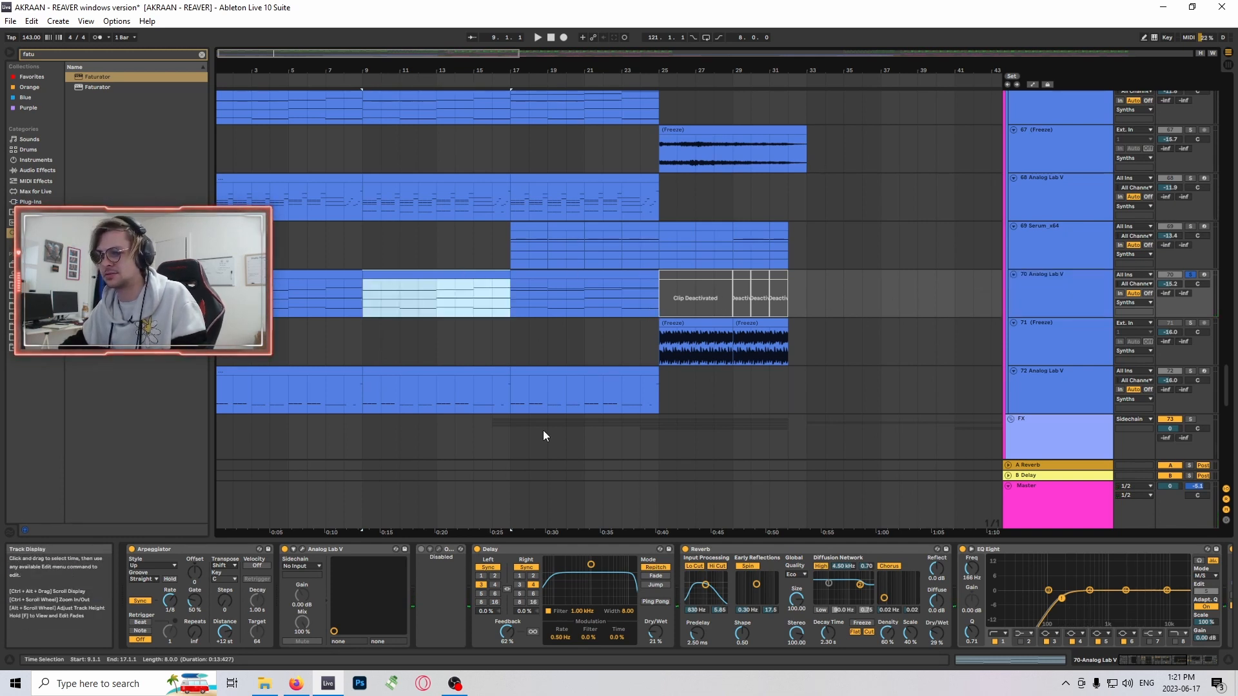
key("space")
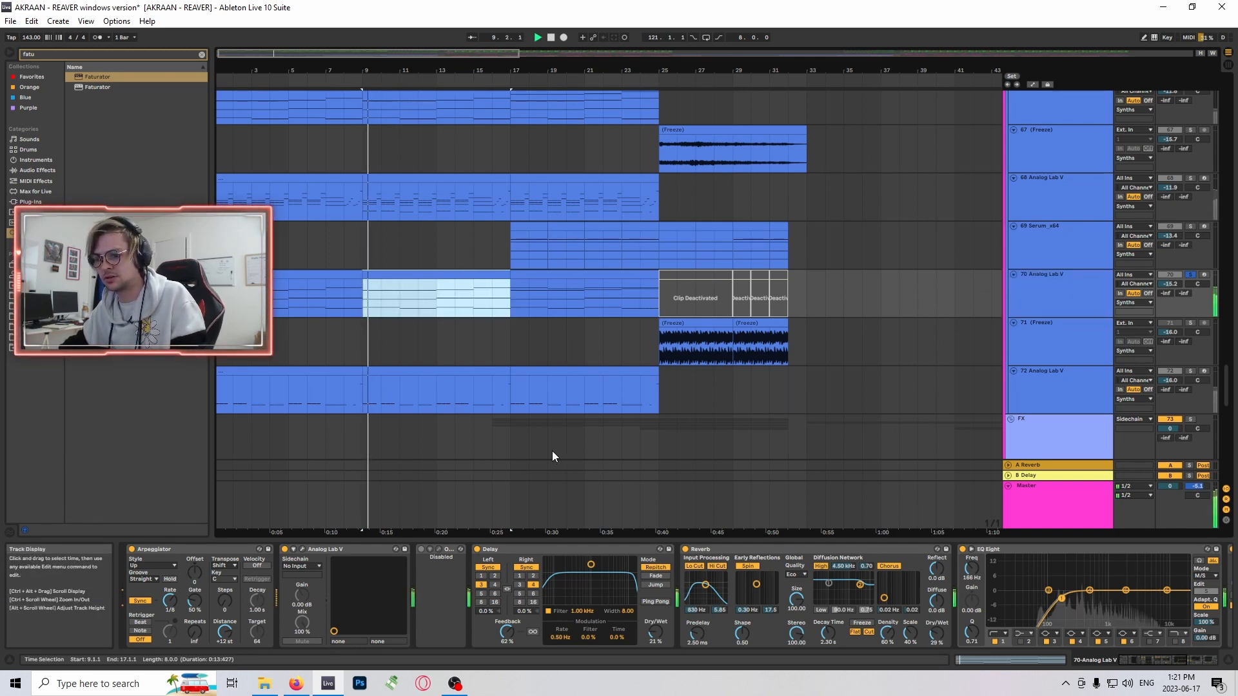
left_click(1170, 662)
left_click_drag(1169, 662, 1144, 655)
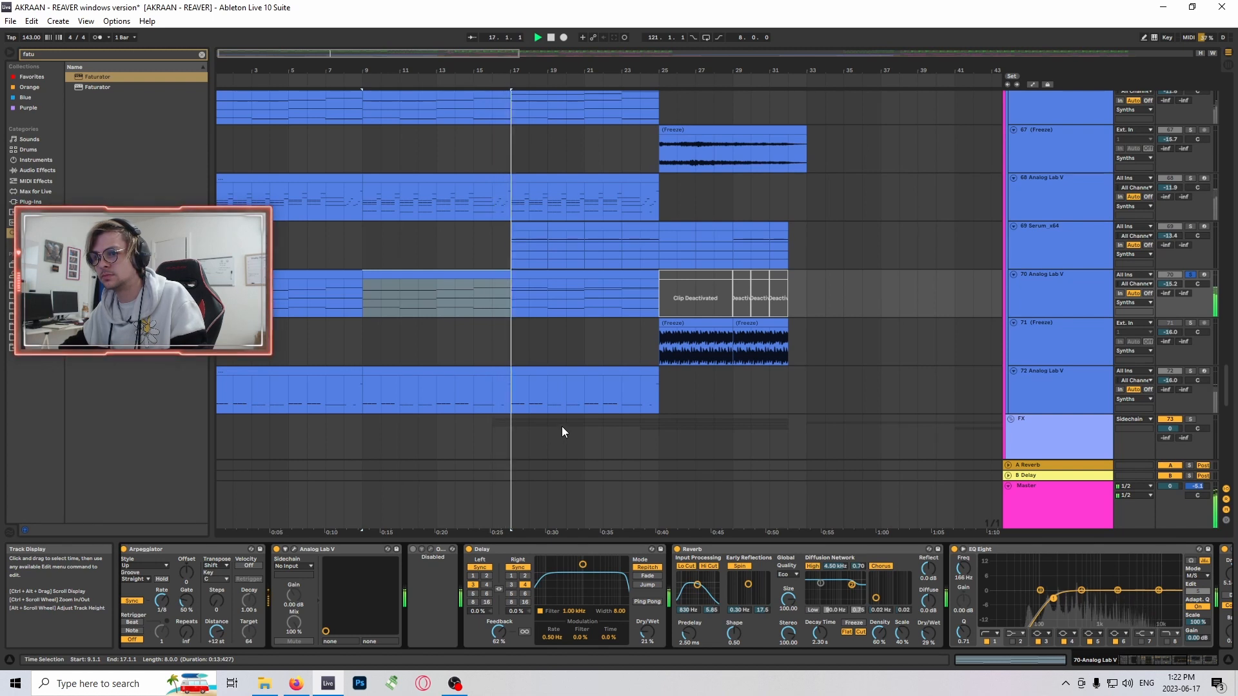
- Move the solo back to Analog Lab V track 68 and place the insert marker at bar 16 in its clip
scroll(600, 367, "up", 2)
left_click(1189, 223)
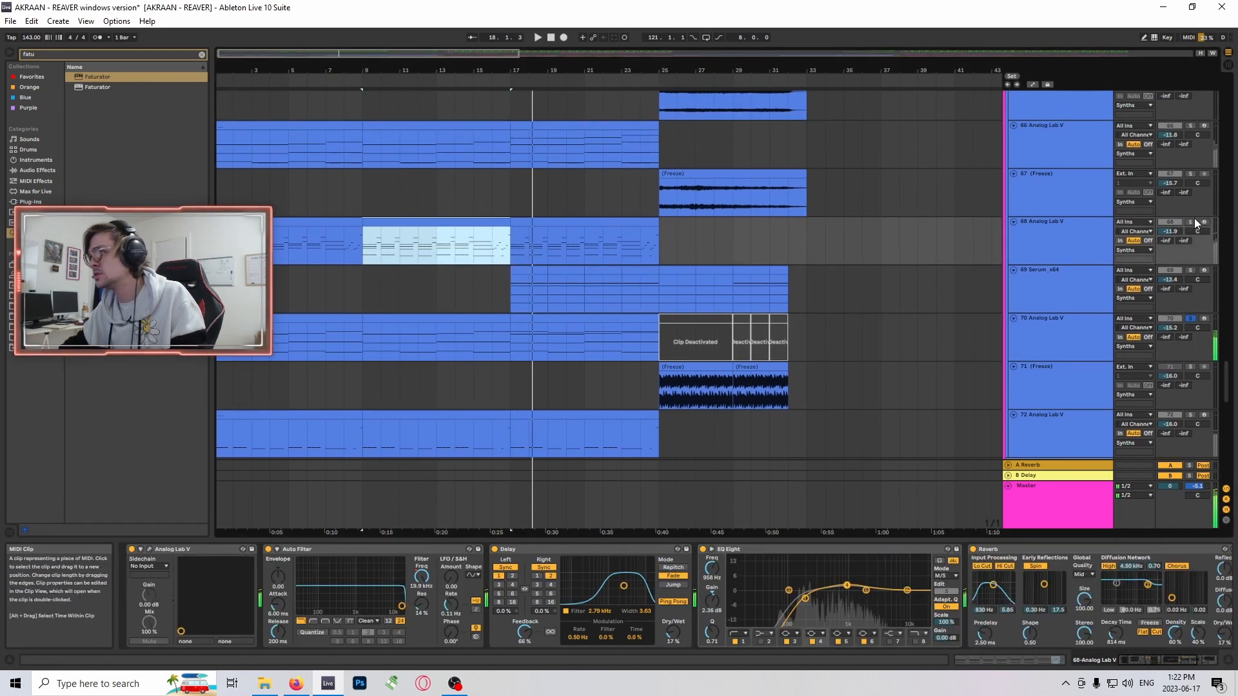
scroll(550, 336, "up", 2)
left_click_drag(247, 53, 248, 46)
left_click(478, 283)
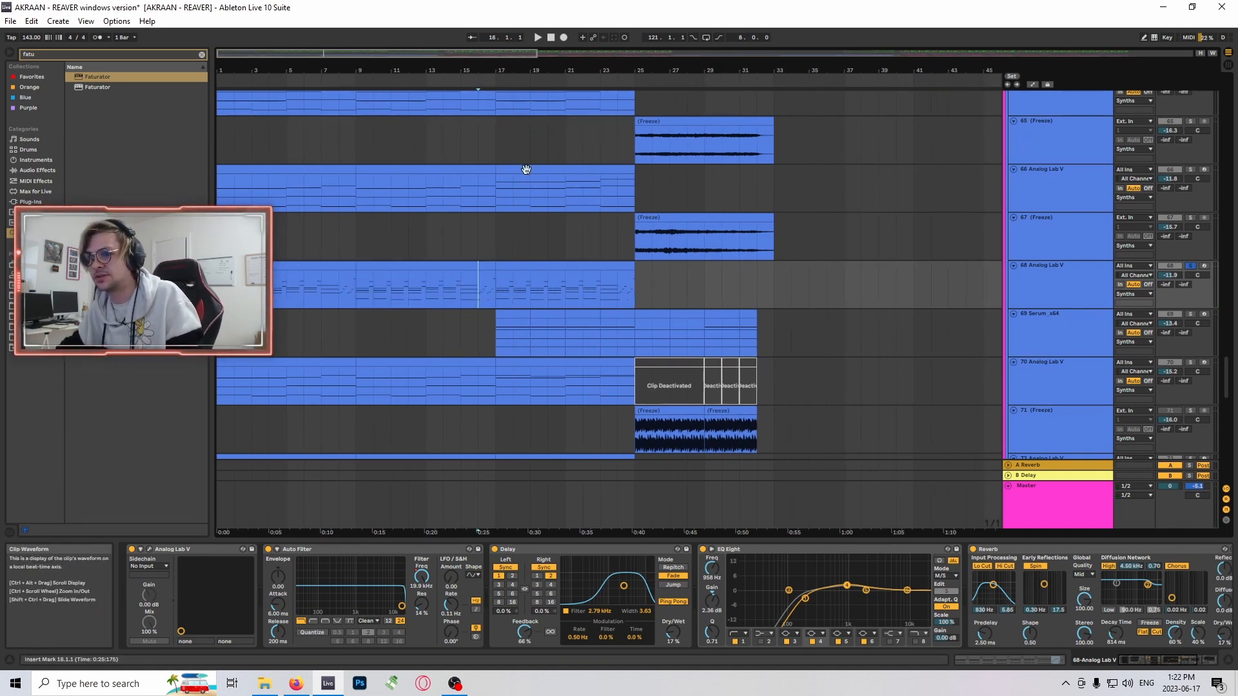
- Play the soloed Analog Lab V track 68 from bar 16 several times, then stop playback
key("space")
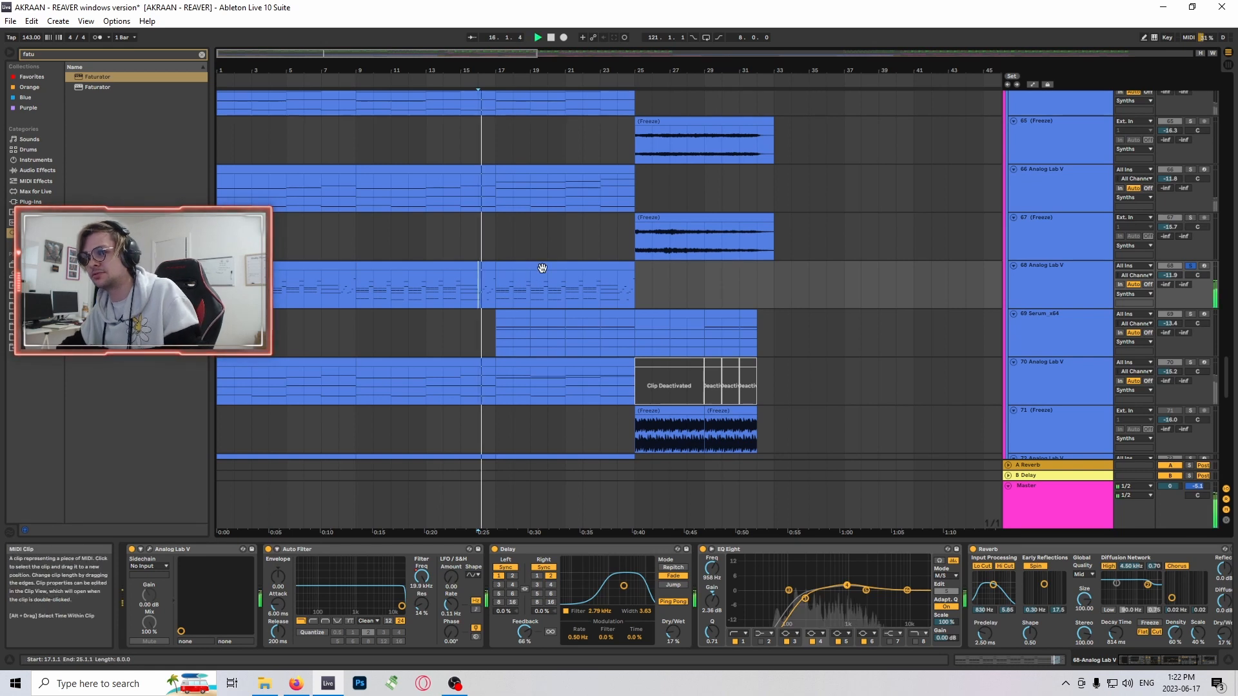
key("space")
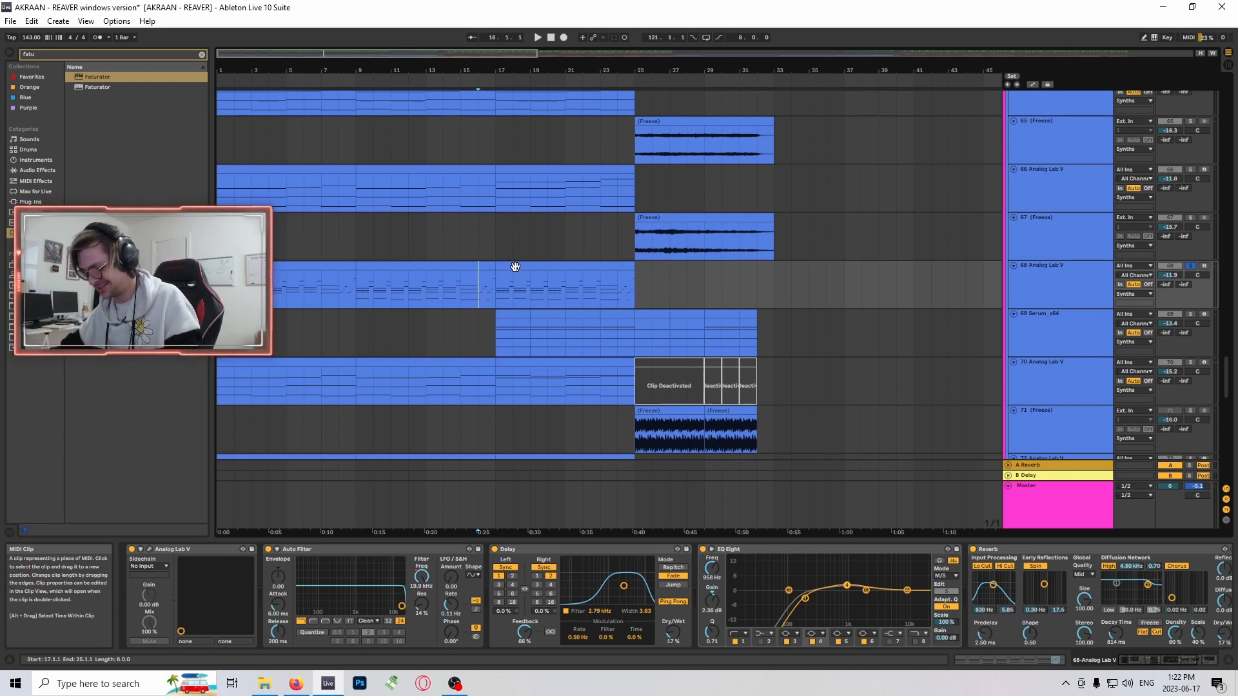
key("space")
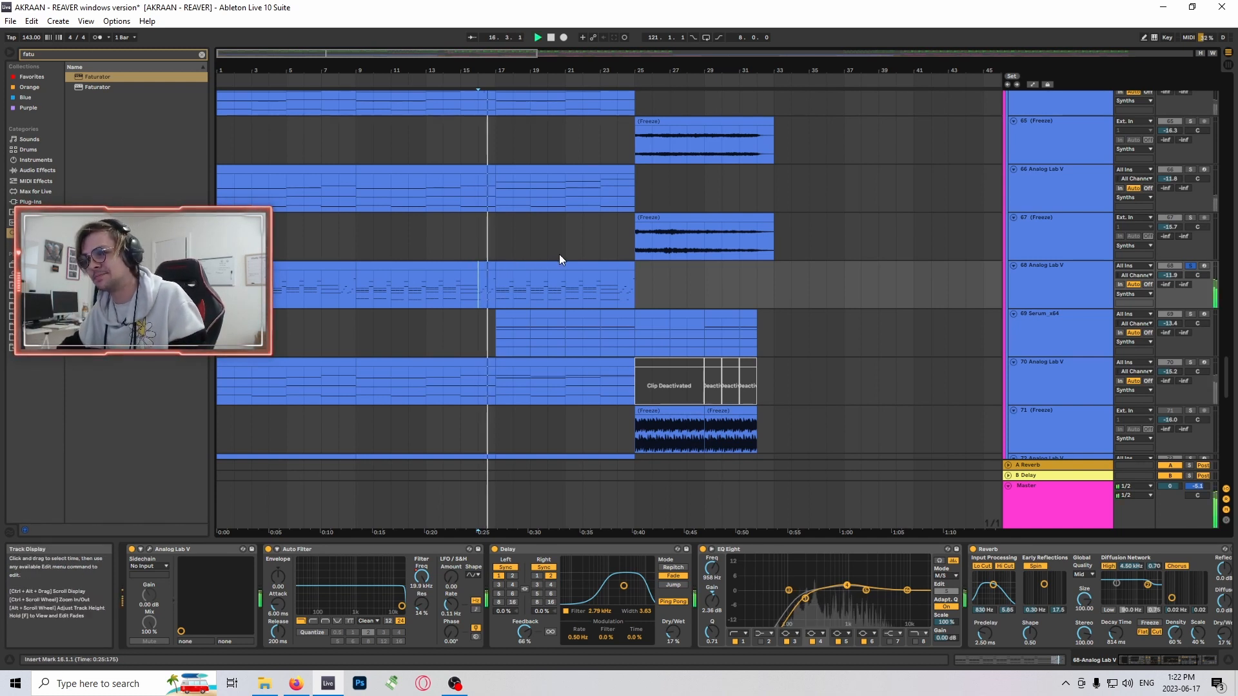
key("space")
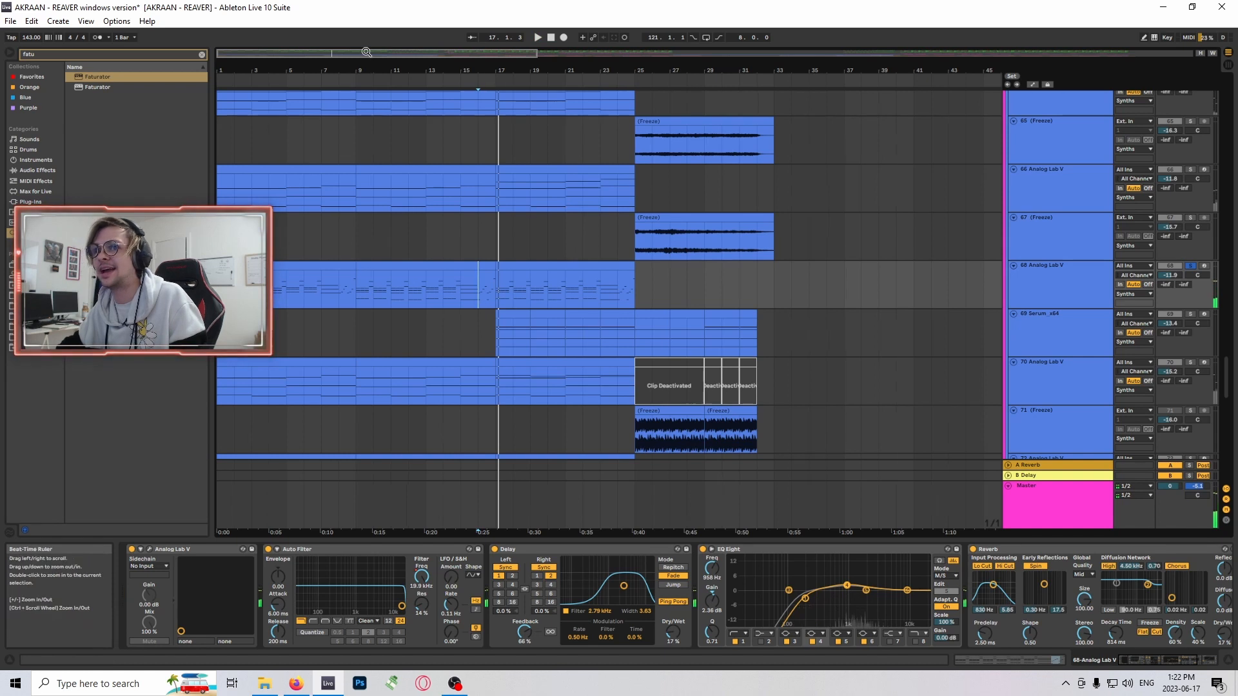
- Look over the FX riser and vocal tracks, placing the insert marker at bar 16 on track 75 and bar 25 on track 74
left_click_drag(366, 53, 366, 90)
scroll(714, 277, "down", 5)
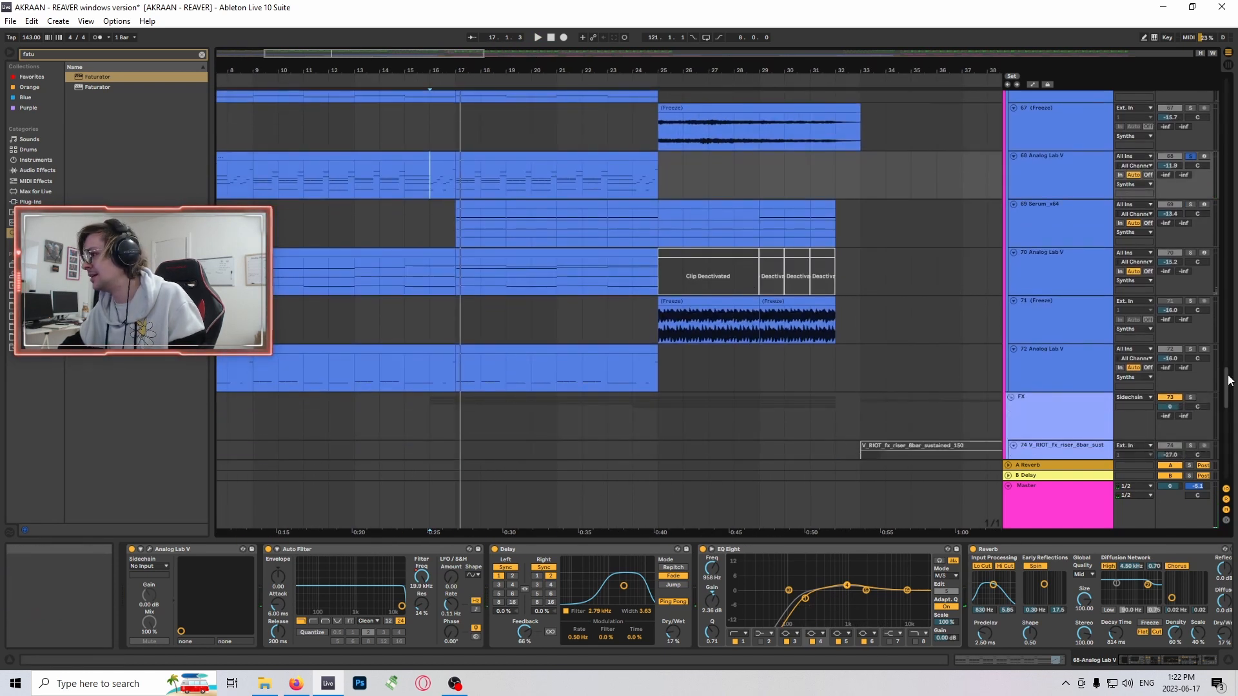
left_click_drag(1229, 380, 1227, 418)
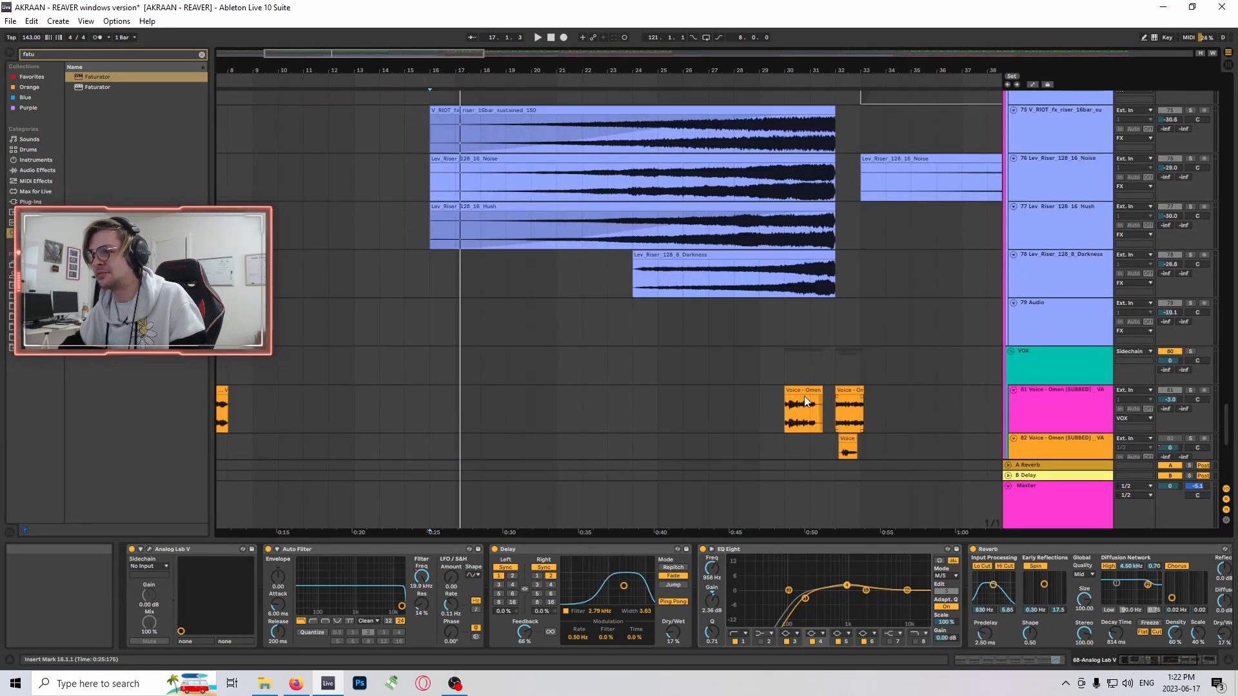
scroll(483, 275, "up", 3)
left_click(421, 214)
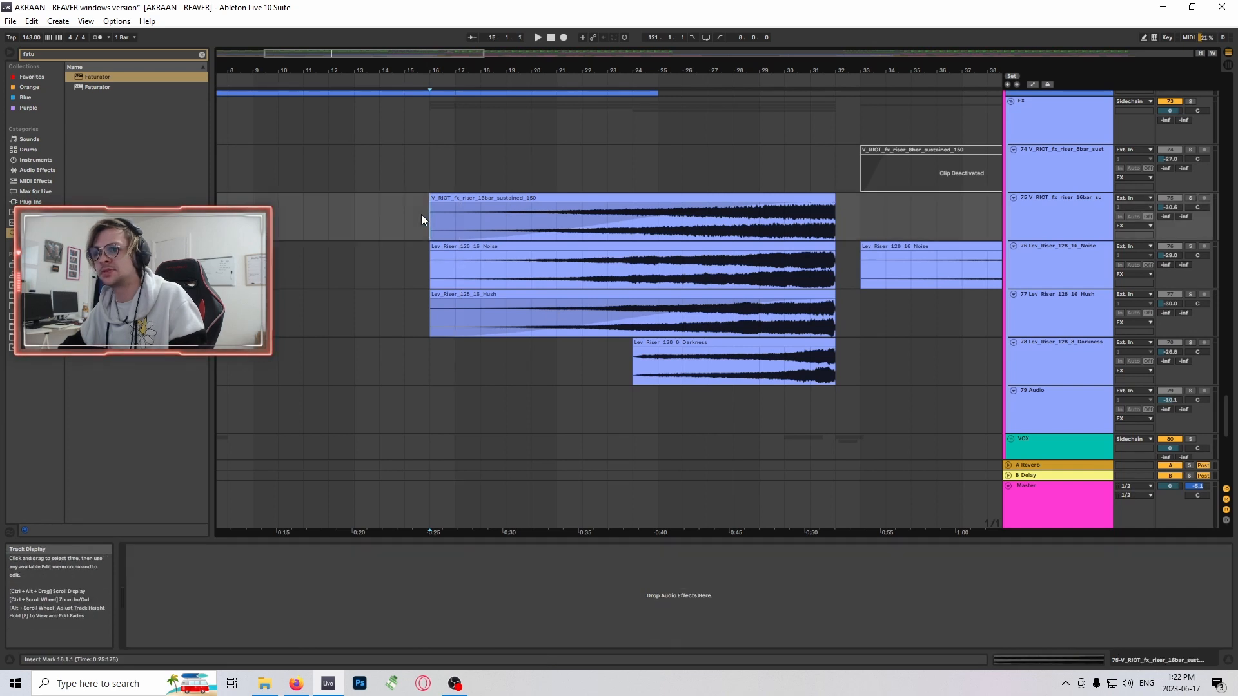
scroll(535, 227, "up", 2)
left_click(682, 221)
scroll(680, 265, "up", 5)
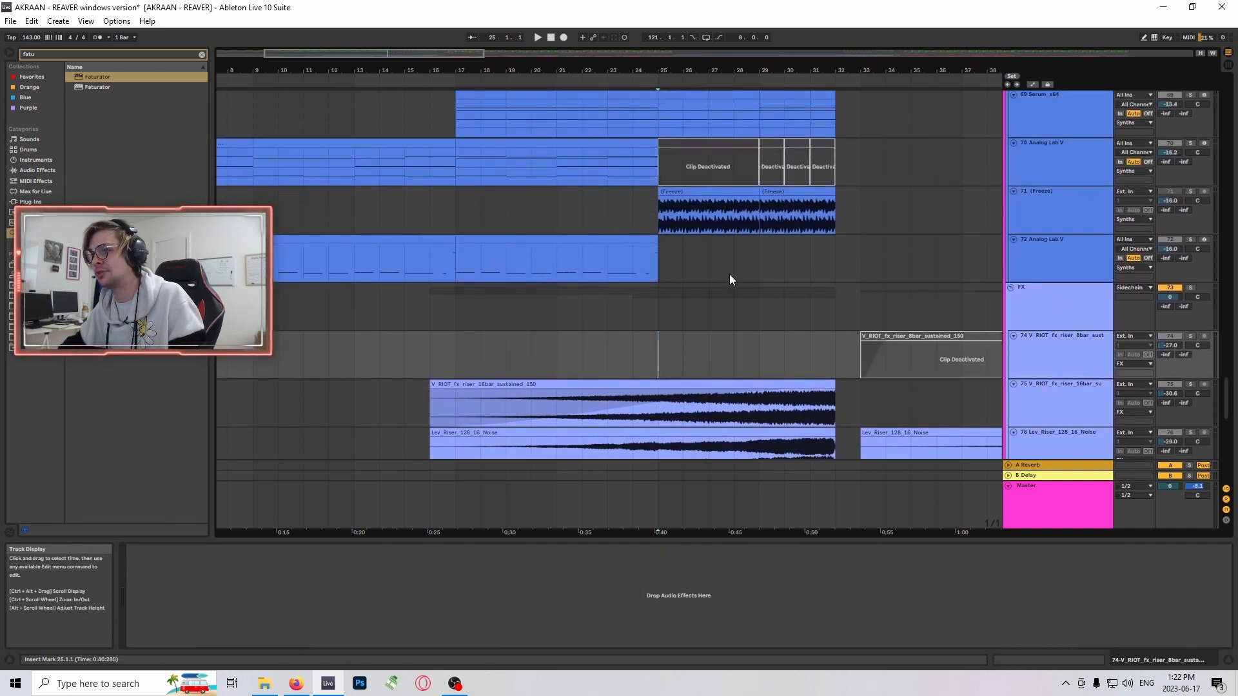
scroll(729, 277, "up", 6)
- Select bars 17 to 19 of the Serum_x64 clip on track 69, solo that track and play it
left_click_drag(661, 309, 596, 302)
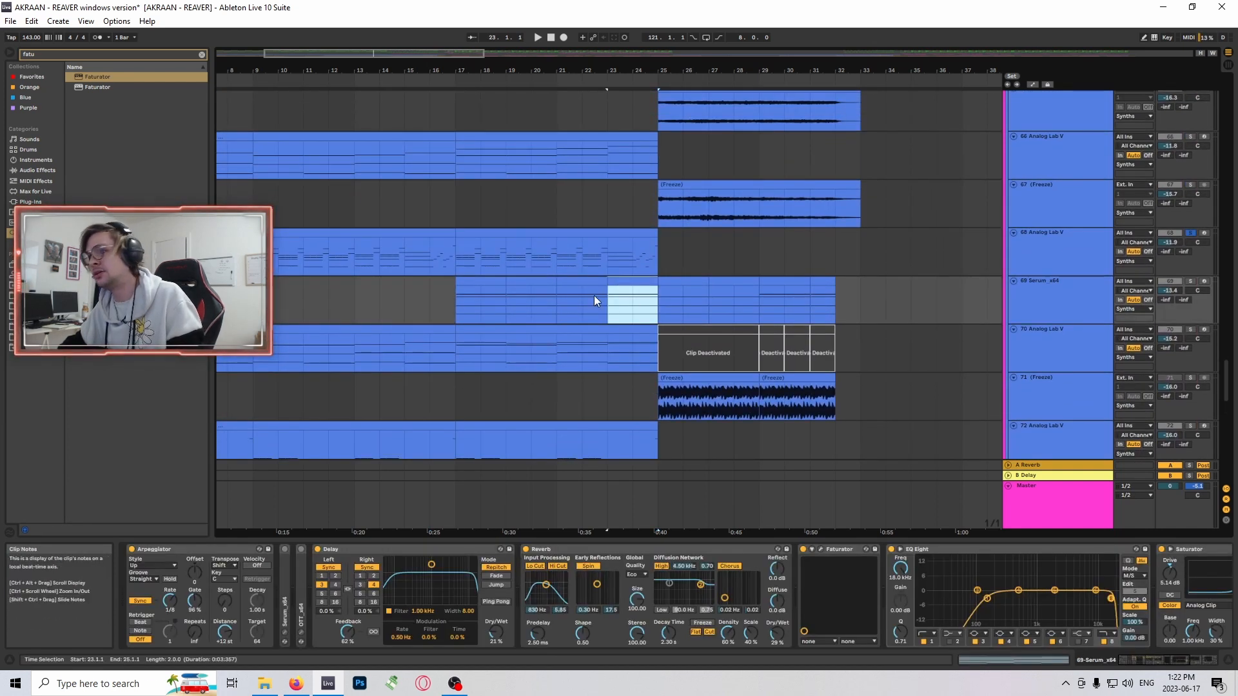
left_click_drag(452, 294, 496, 279)
left_click(1190, 282)
scroll(631, 309, "up", 1)
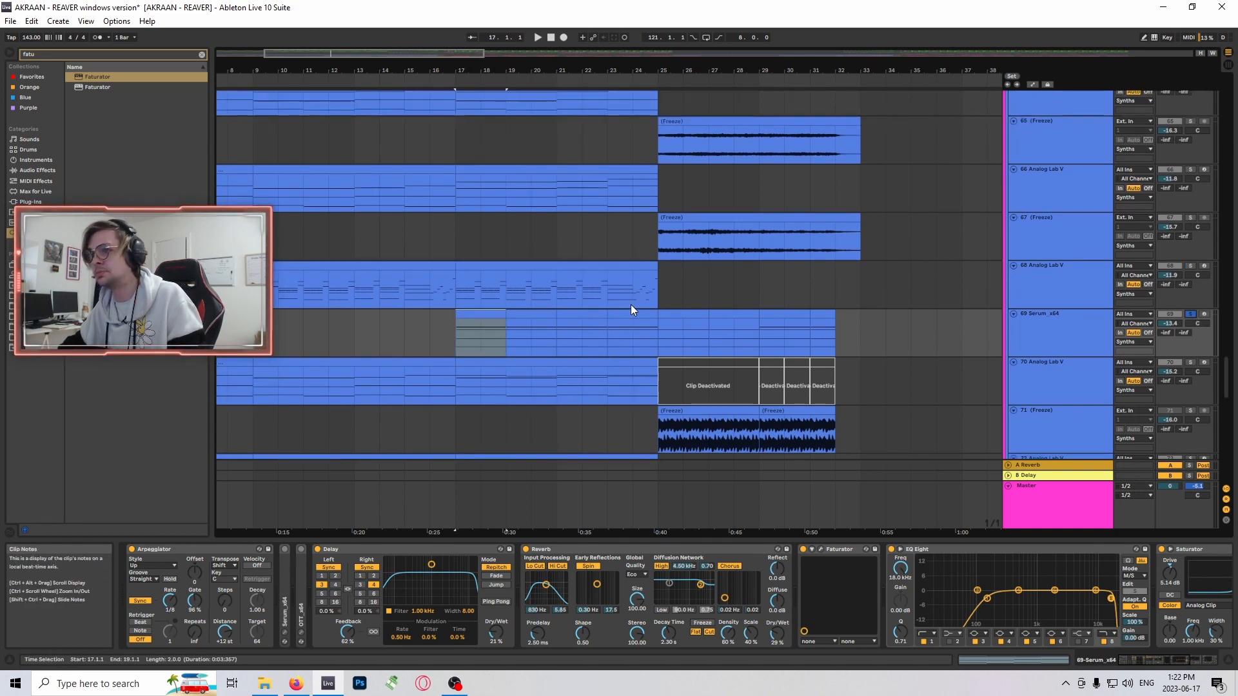
key("space")
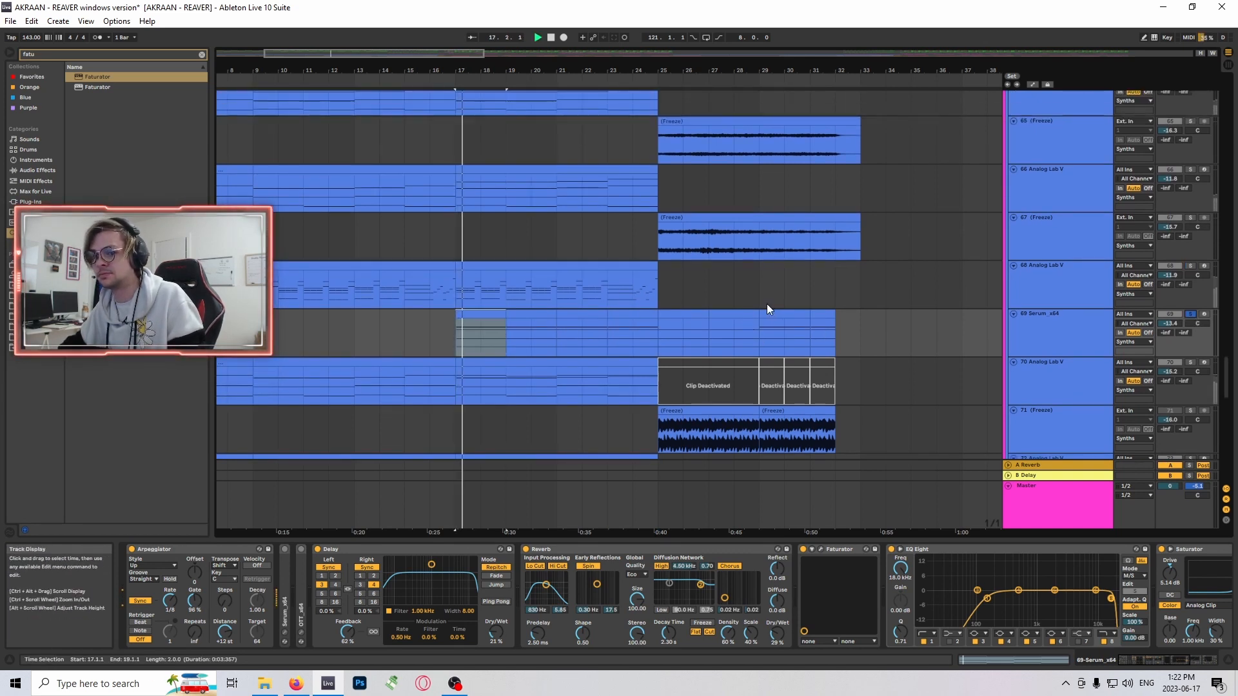
- Select bars 25 to 27 of the track 69 clip and play them soloed, then stop playback
left_click(1022, 341)
left_click(693, 314)
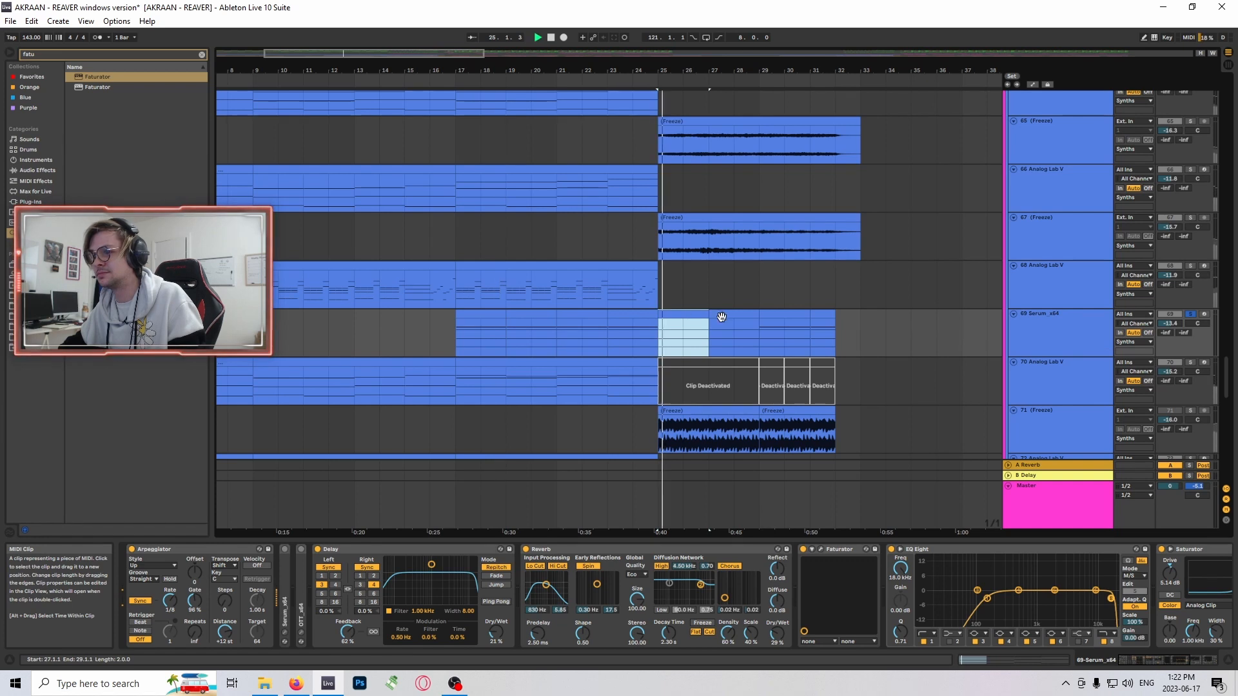
scroll(832, 314, "down", 1)
scroll(1031, 320, "up", 1)
key("space")
- Search the browser for "serum x" and replace the Serum_x64 instrument on track 69 with Serum
left_click(1031, 321)
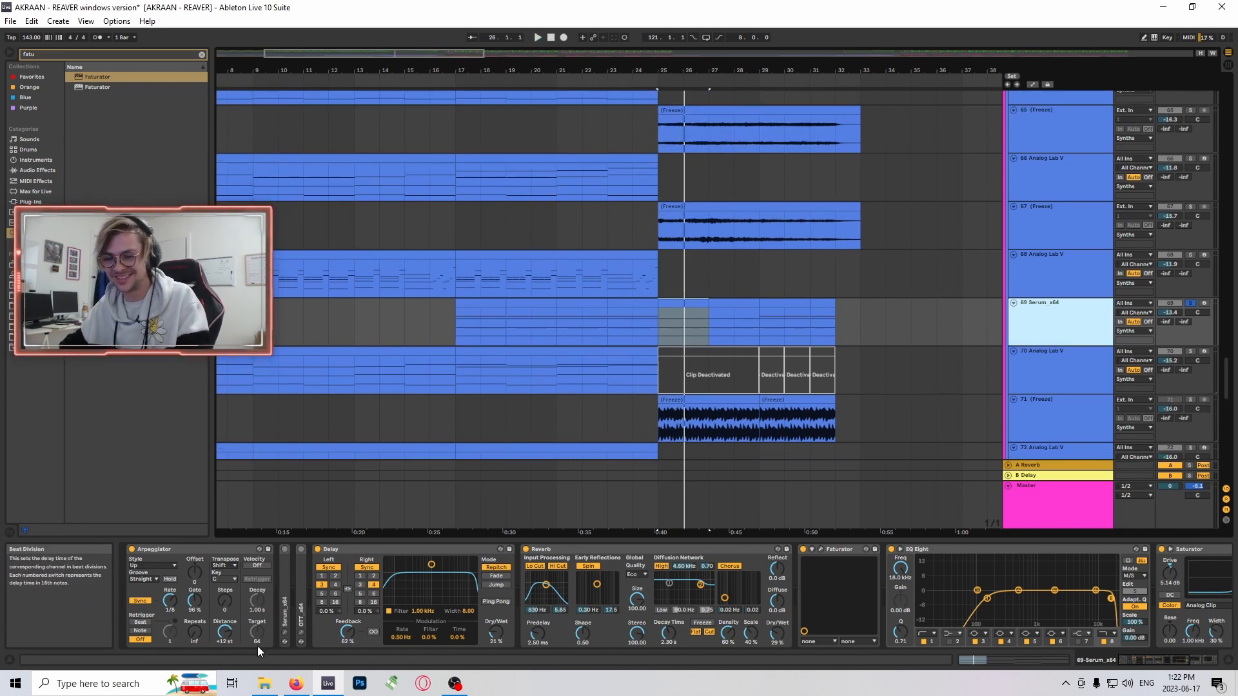
key("ctrl+f")
type("serum x")
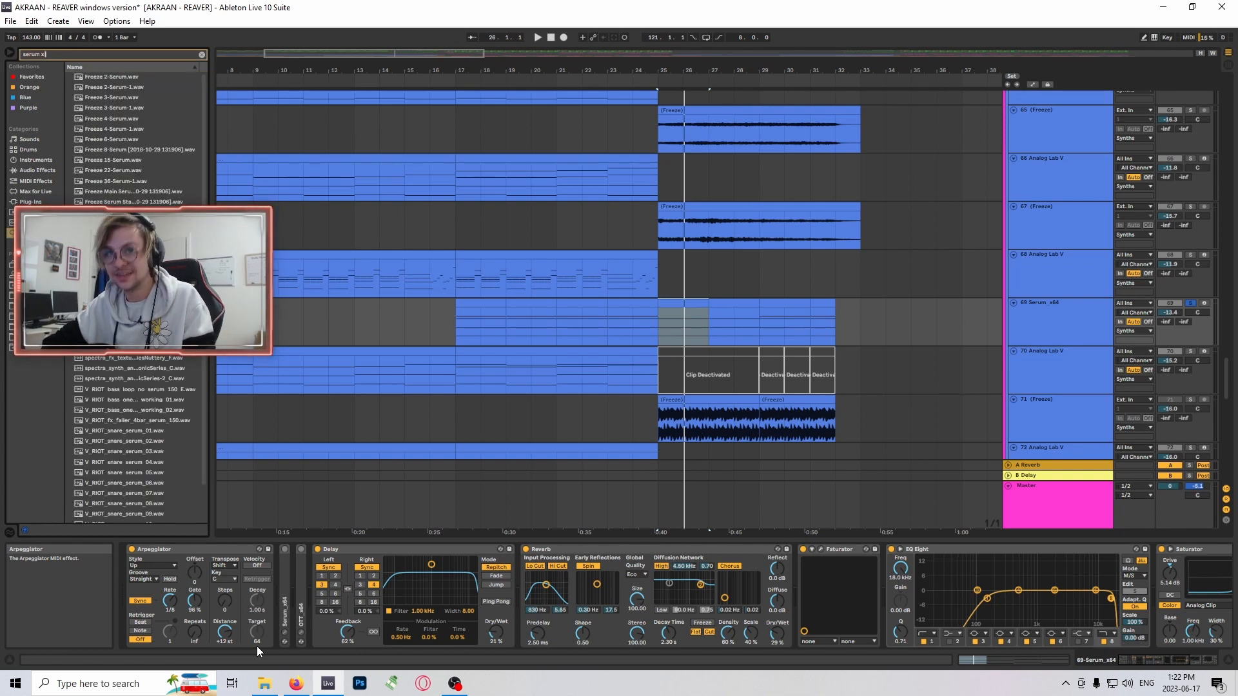
left_click(84, 77)
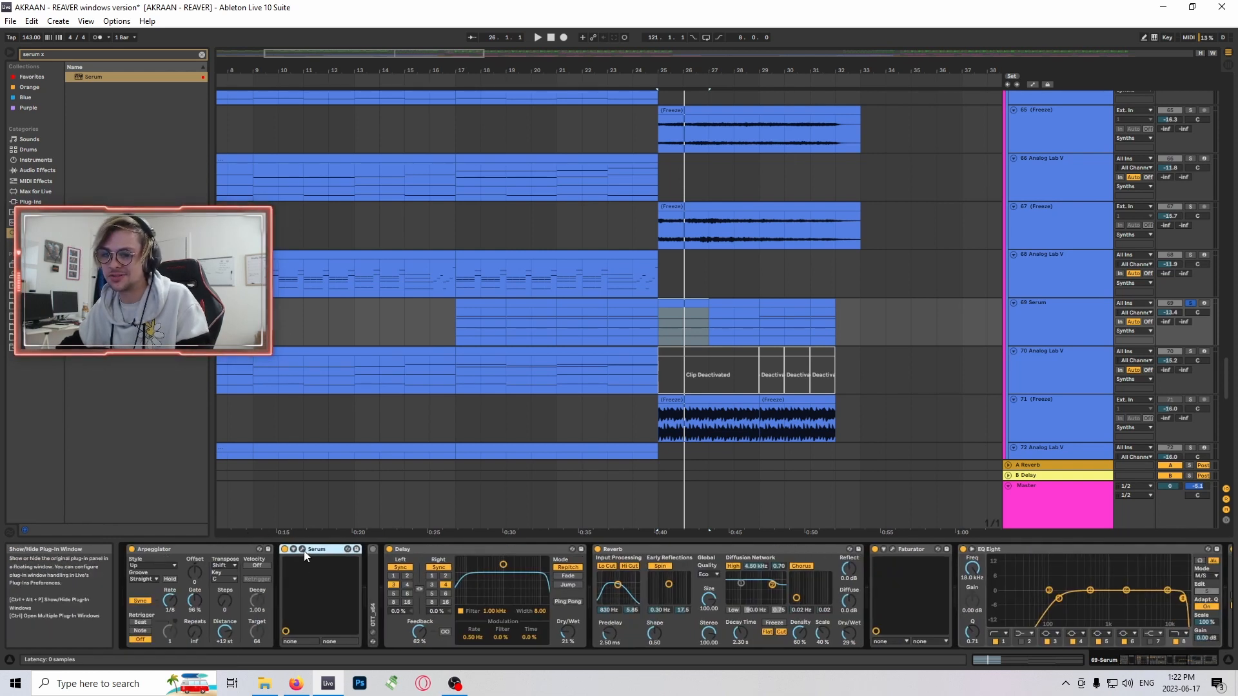
- Set Serum's oscillator A to 7 unison voices and enable the MG Low 12 filter with its cutoff driven by Envelope 1
left_click(303, 550)
left_click_drag(294, 254, 311, 214)
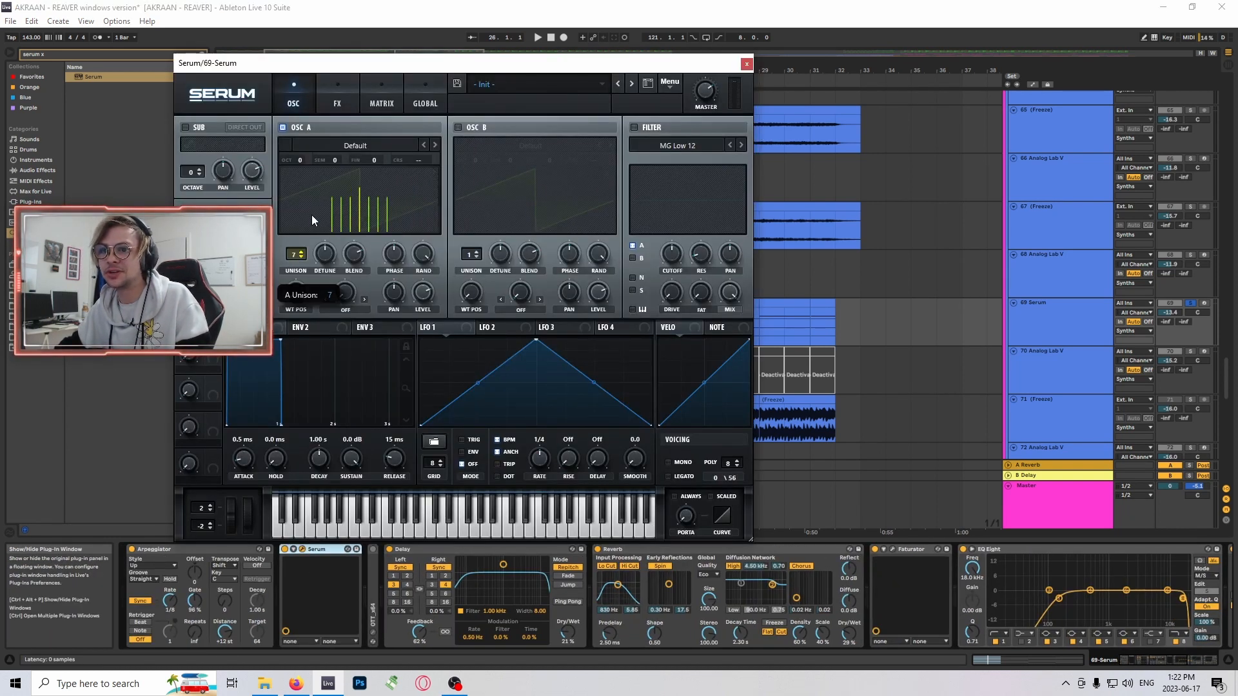
left_click(634, 127)
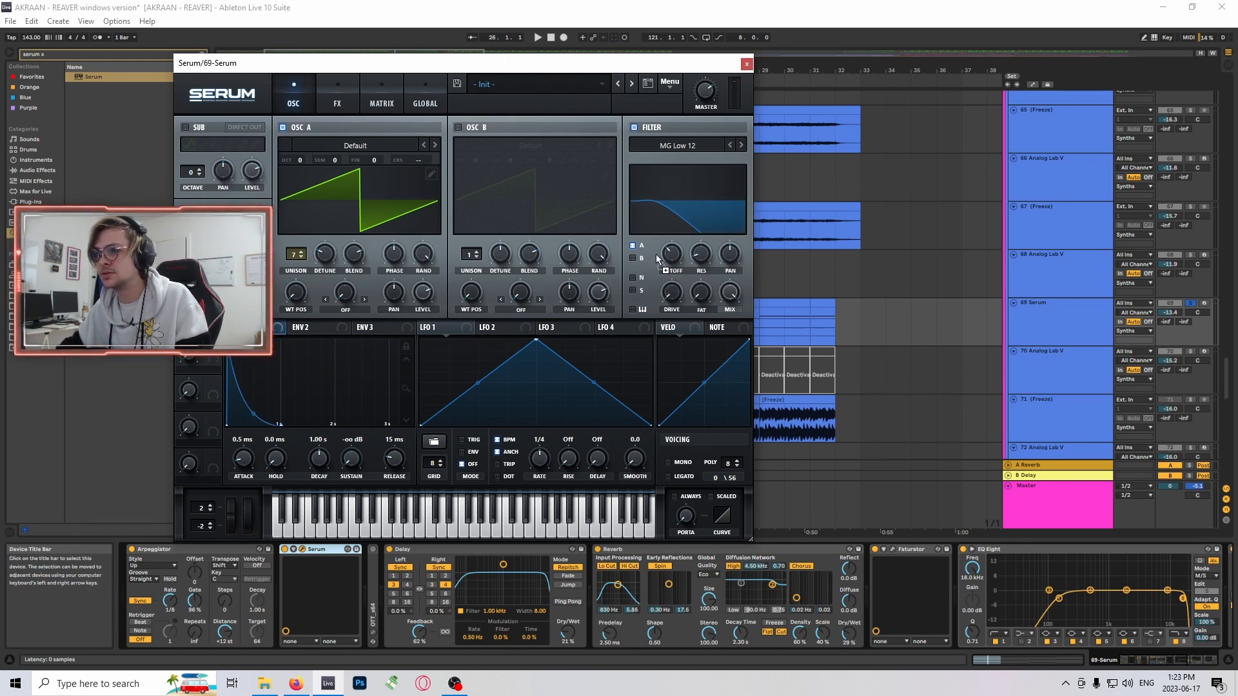
left_click(339, 100)
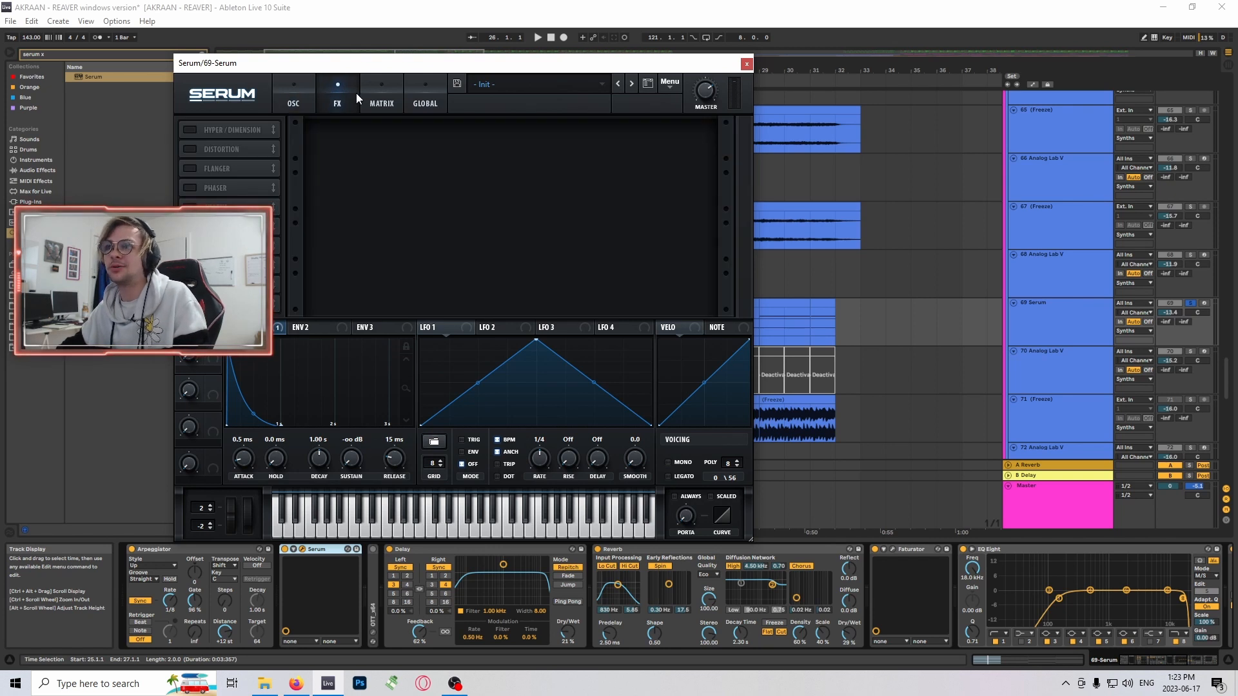
left_click(747, 64)
- Play from bar 25, unsolo track 69 to hear the Serum part in the full mix, then stop
key("space")
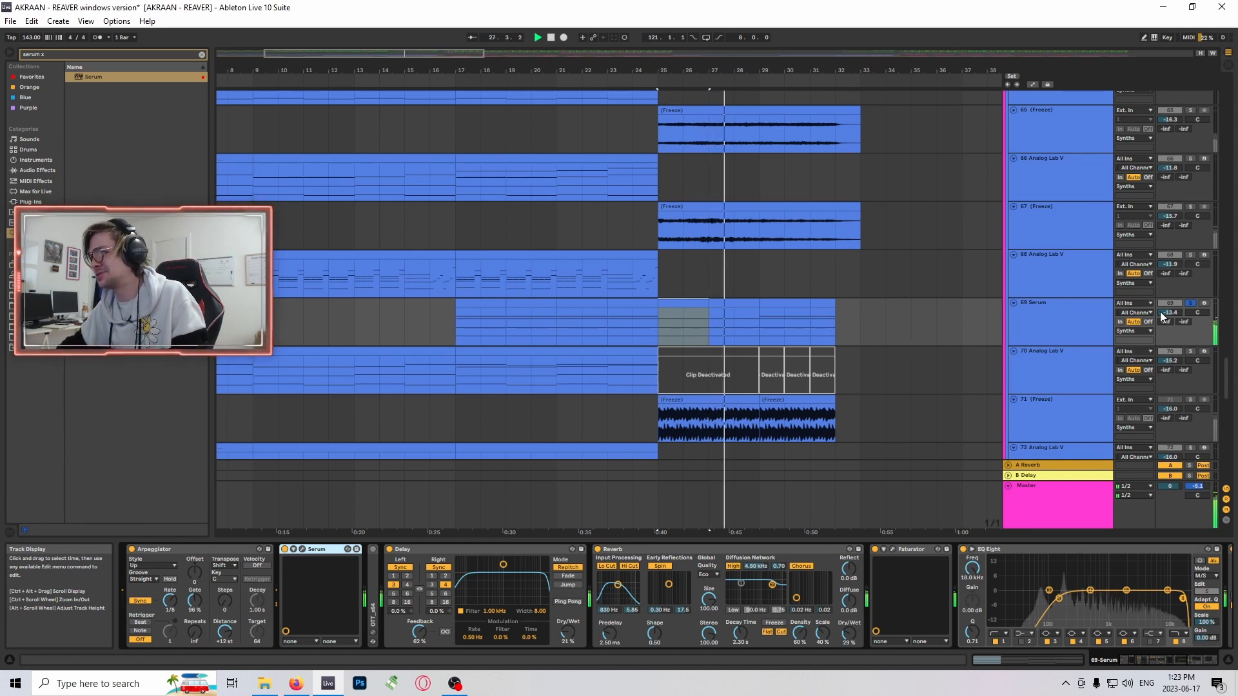
left_click(1192, 306)
scroll(881, 347, "up", 1)
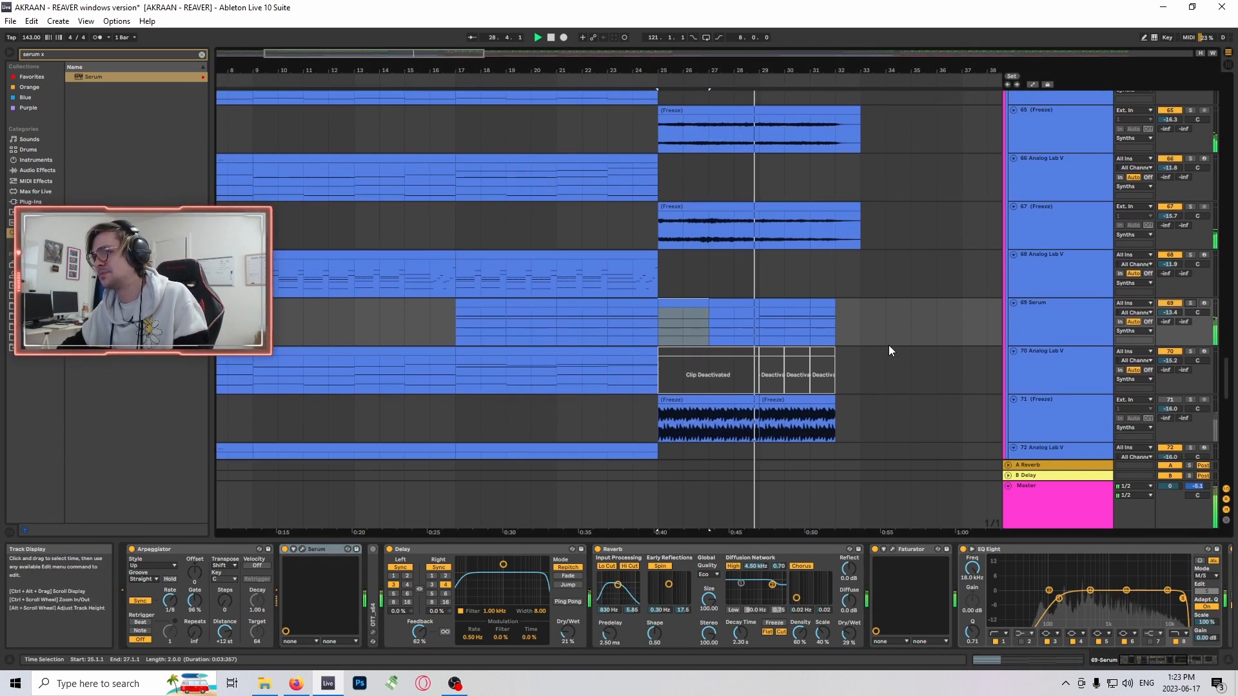
scroll(895, 343, "down", 1)
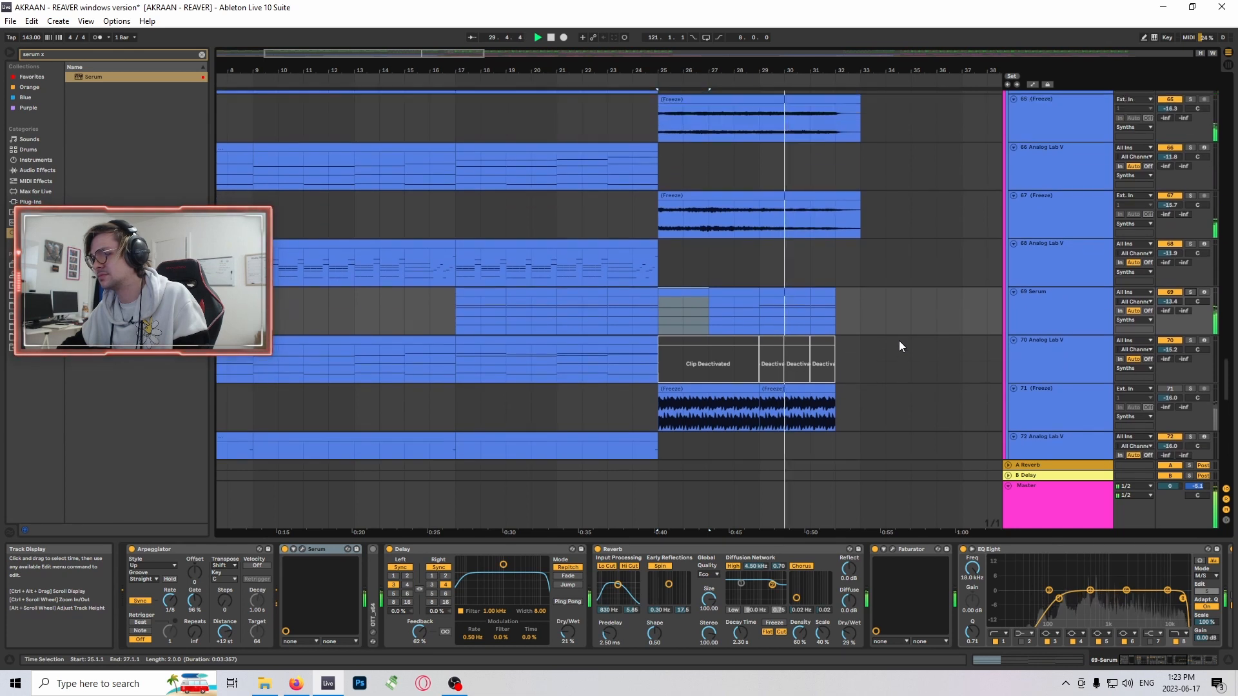
key("space")
- Look along track 69's device chain, then solo the frozen track 71 and play it from bar 25
mouse_move(1159, 660)
left_mouse_down()
mouse_move(1185, 658)
mouse_move(1162, 658)
left_mouse_up()
scroll(812, 432, "up", 1)
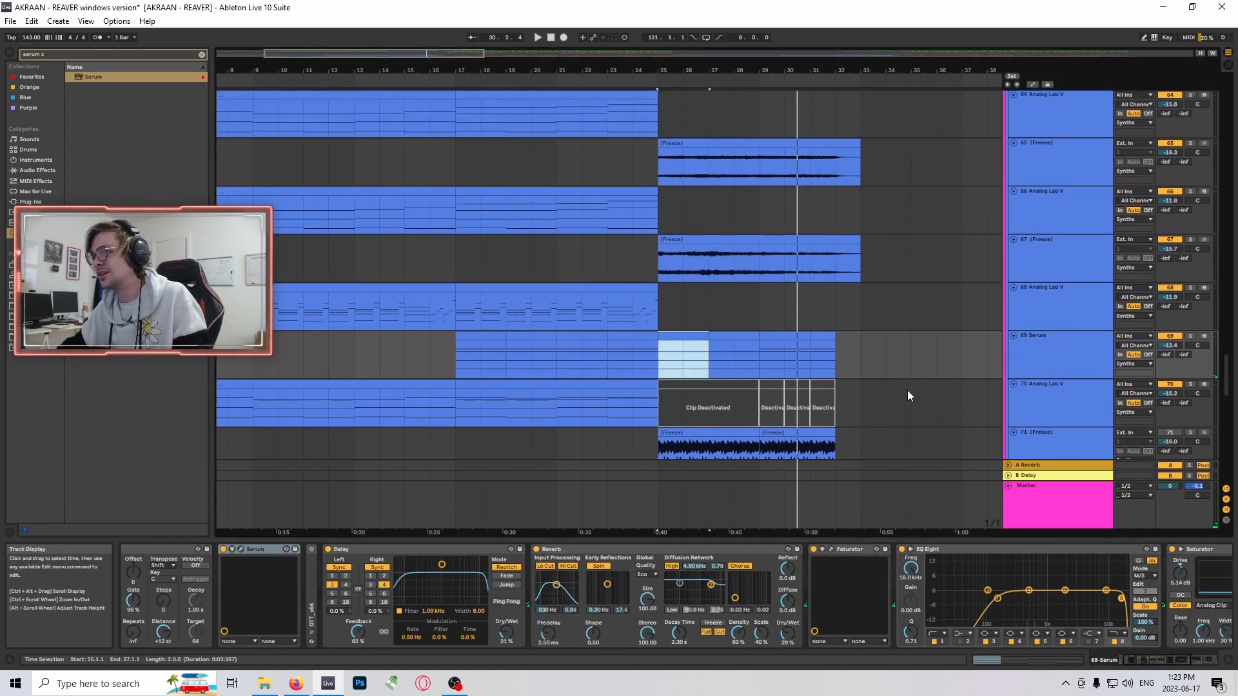
scroll(918, 378, "down", 1)
key("space")
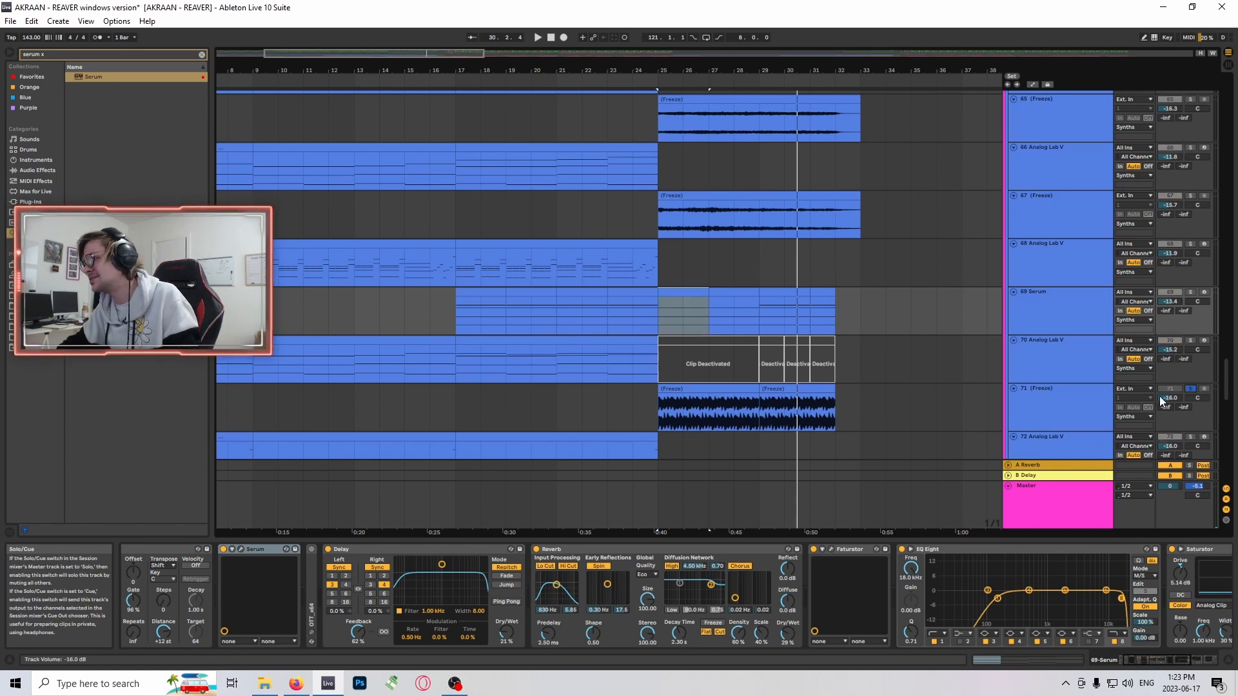
- Move the solo to the frozen track 67 and listen to it from bar 25
scroll(895, 416, "up", 2)
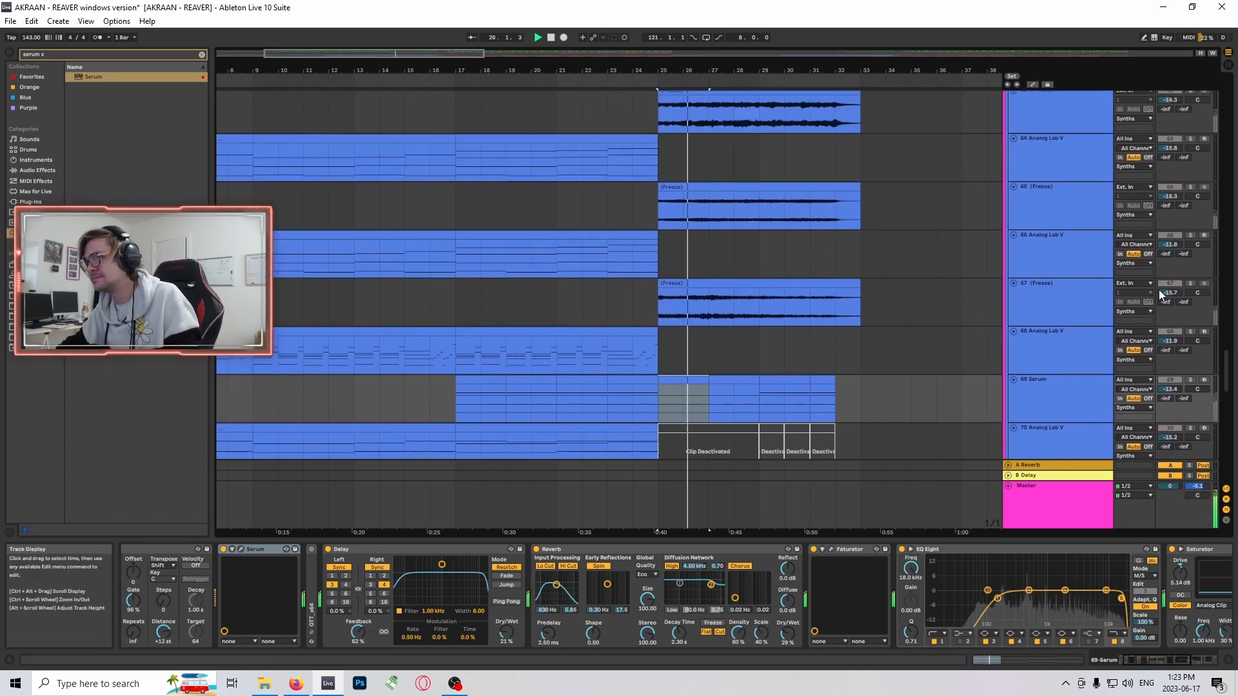
left_click(1189, 282)
scroll(872, 381, "up", 1)
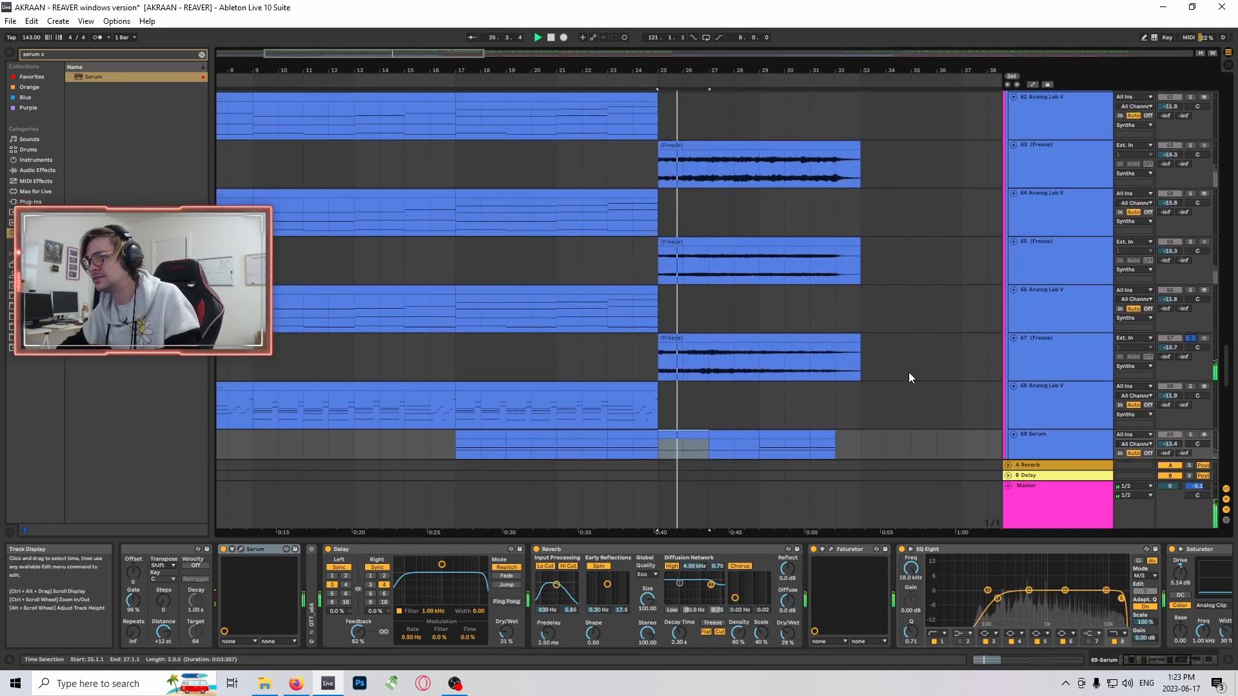
scroll(911, 373, "up", 1)
scroll(918, 366, "down", 2)
scroll(922, 346, "down", 2)
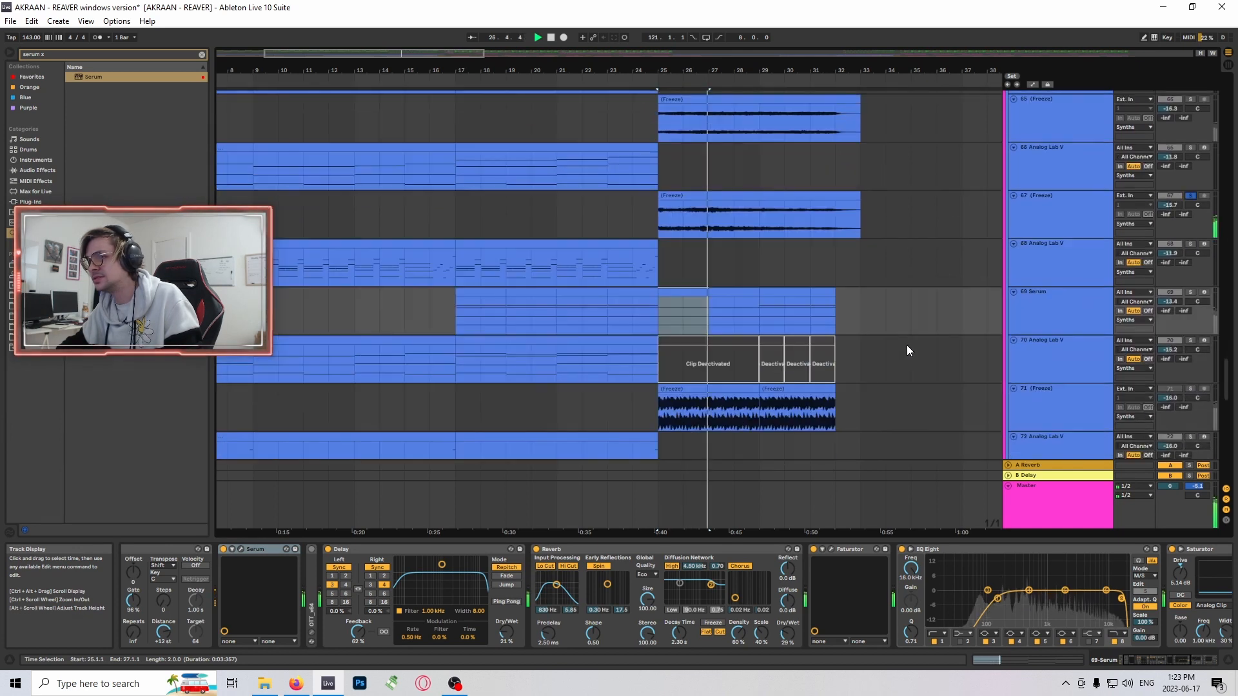
scroll(838, 357, "up", 1)
- Move the solo to Serum track 69, play it from bar 25 and look along its device chain
left_click(685, 314)
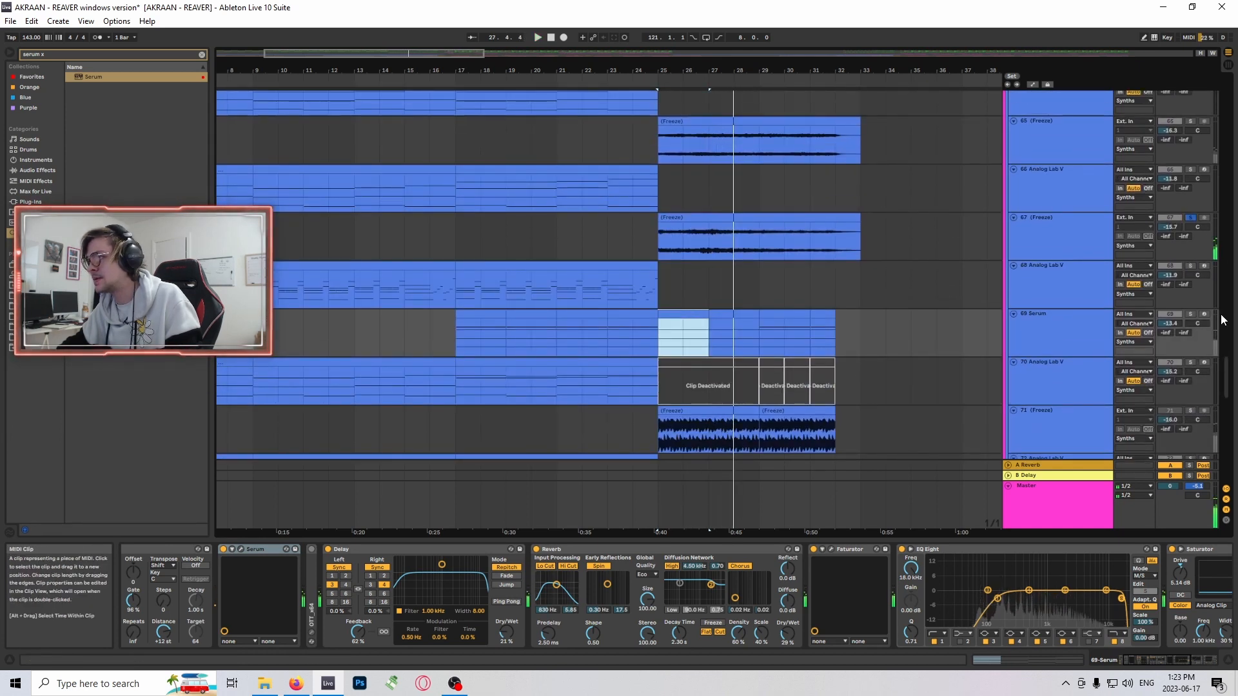
left_click(1190, 314)
key("space")
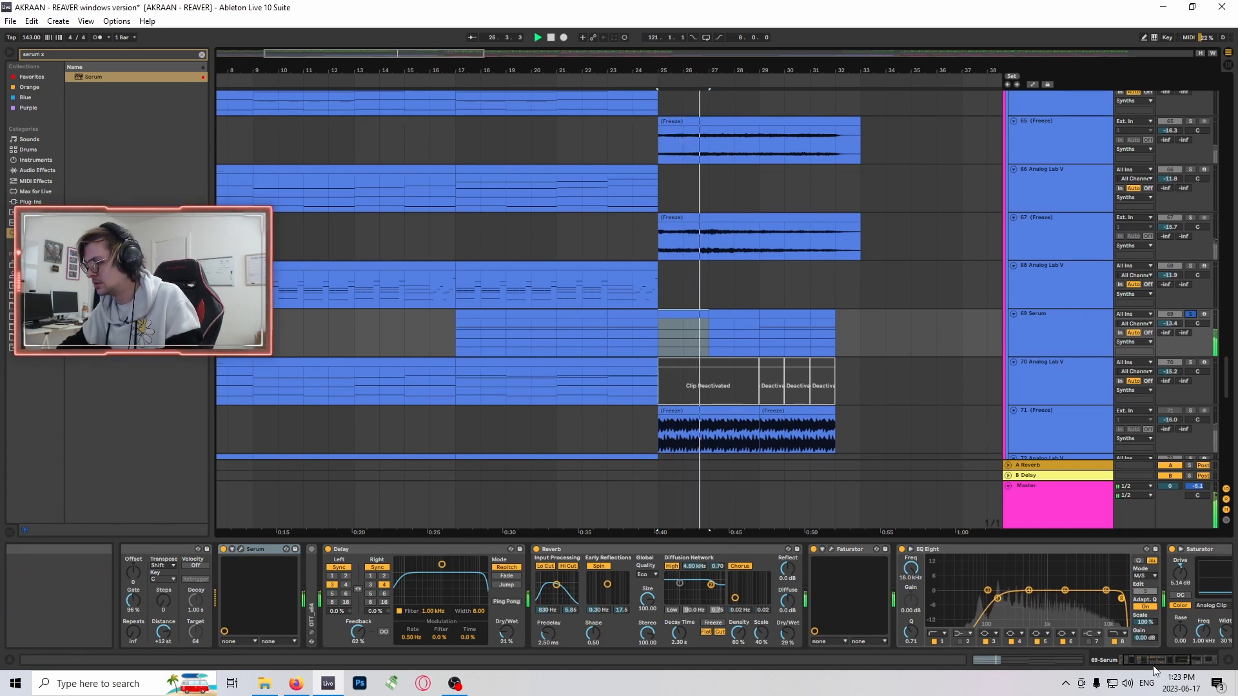
left_click(1169, 660)
left_click_drag(1169, 660, 1030, 644)
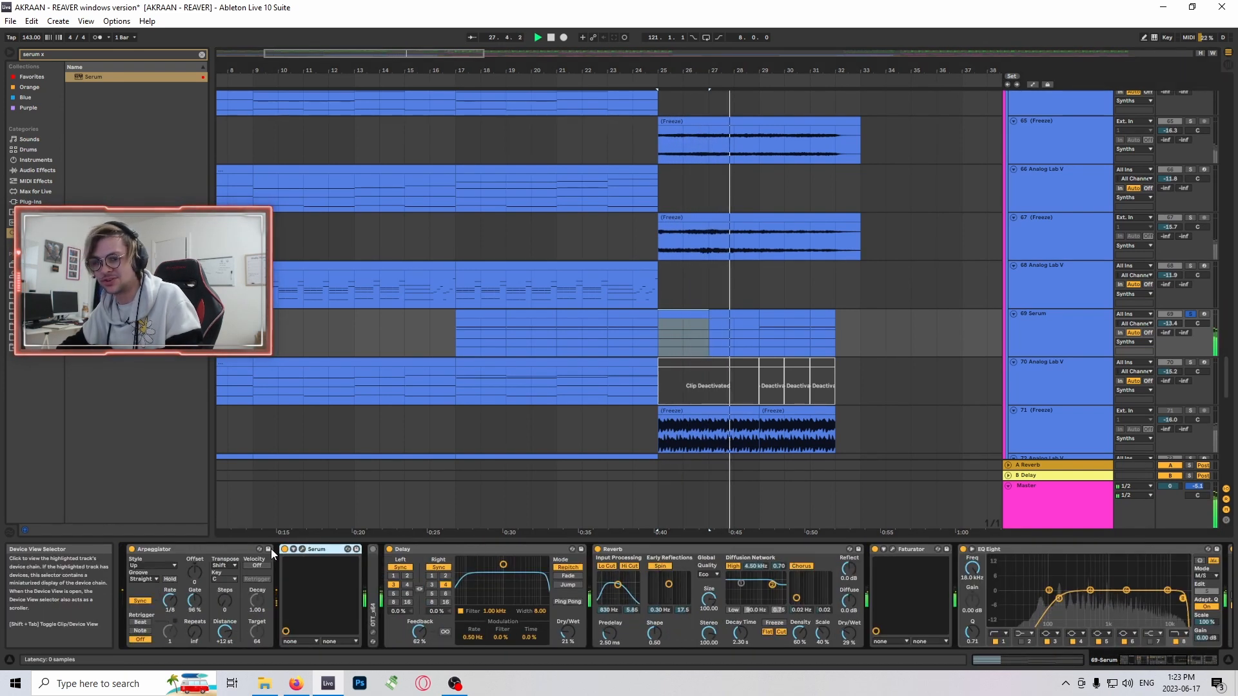
- Open the Serum and Faturator plug-in windows on track 69 to examine their settings, closing each one
left_click(303, 550)
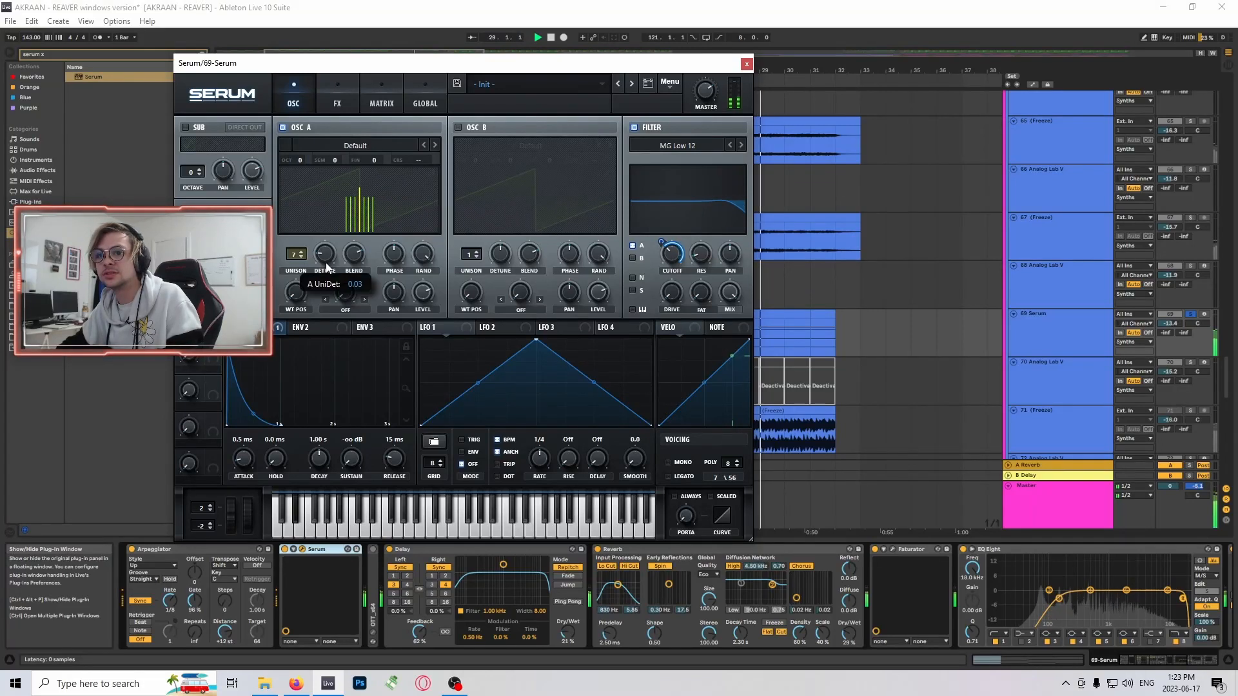
left_click(747, 64)
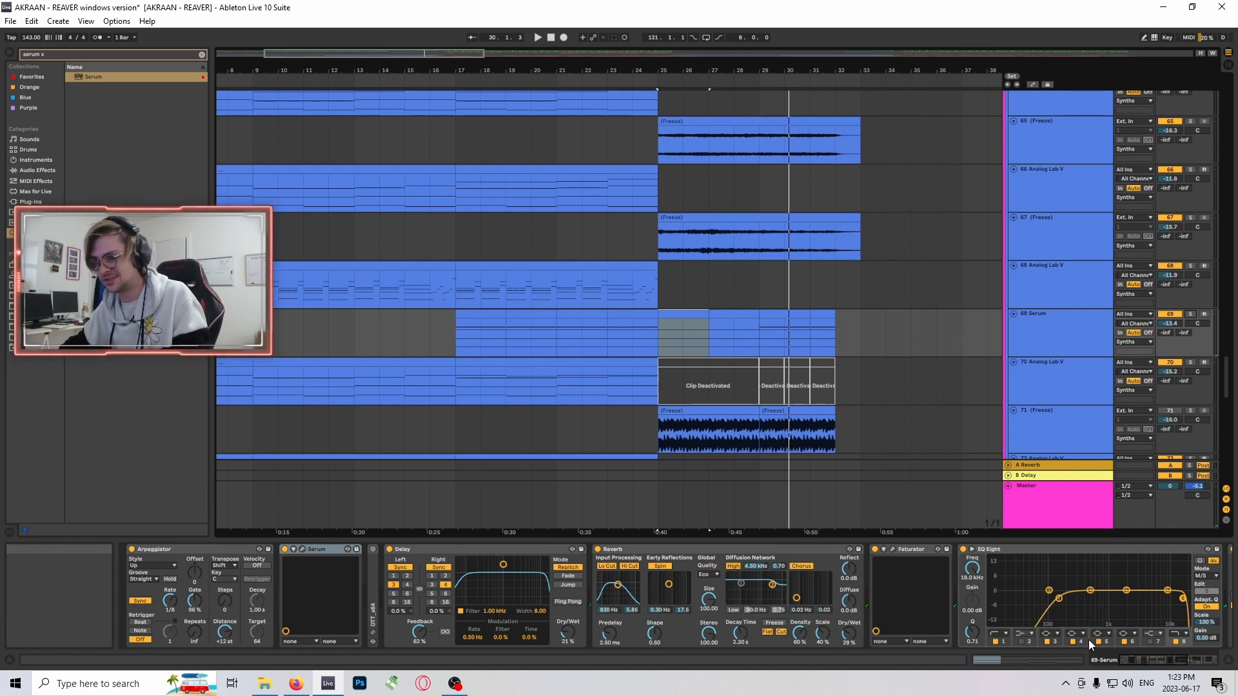
left_click(891, 550)
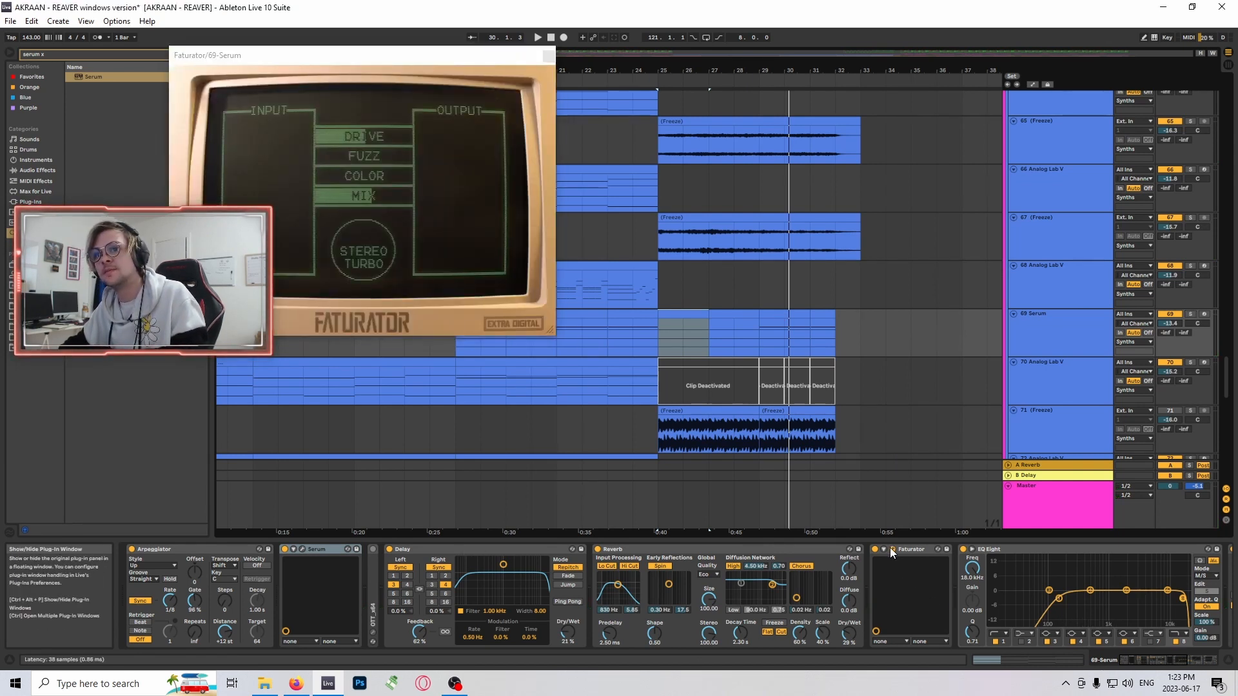
left_click(891, 550)
left_click(1168, 667)
left_click_drag(1168, 667, 1143, 657)
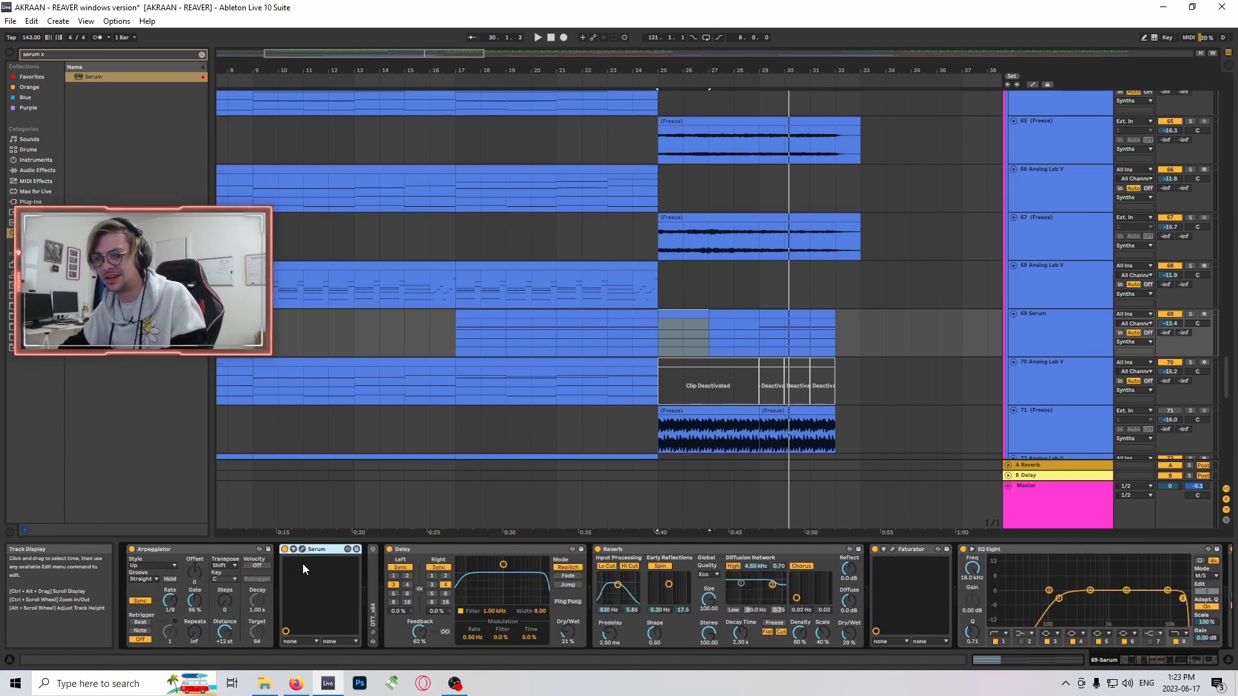
- Play the full mix from bar 25 and go up to the kick and snare tracks
key("space")
scroll(696, 287, "up", 2)
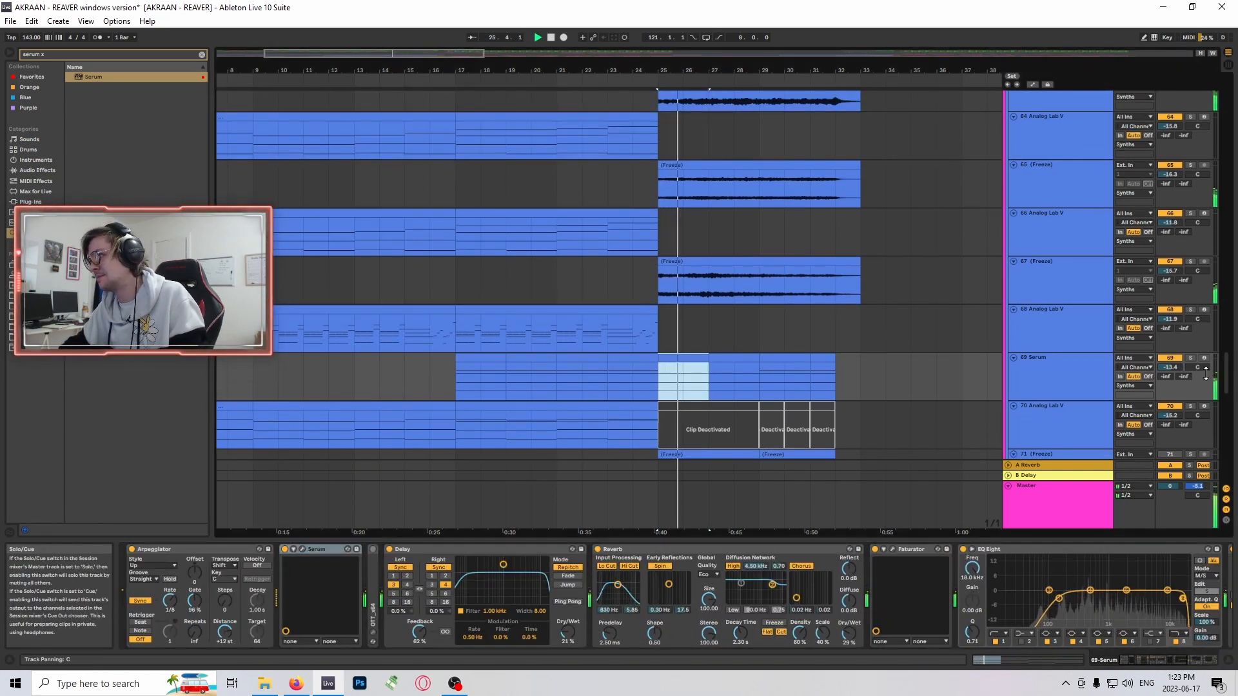
left_click_drag(1229, 379, 1160, 127)
scroll(1200, 379, "up", 1)
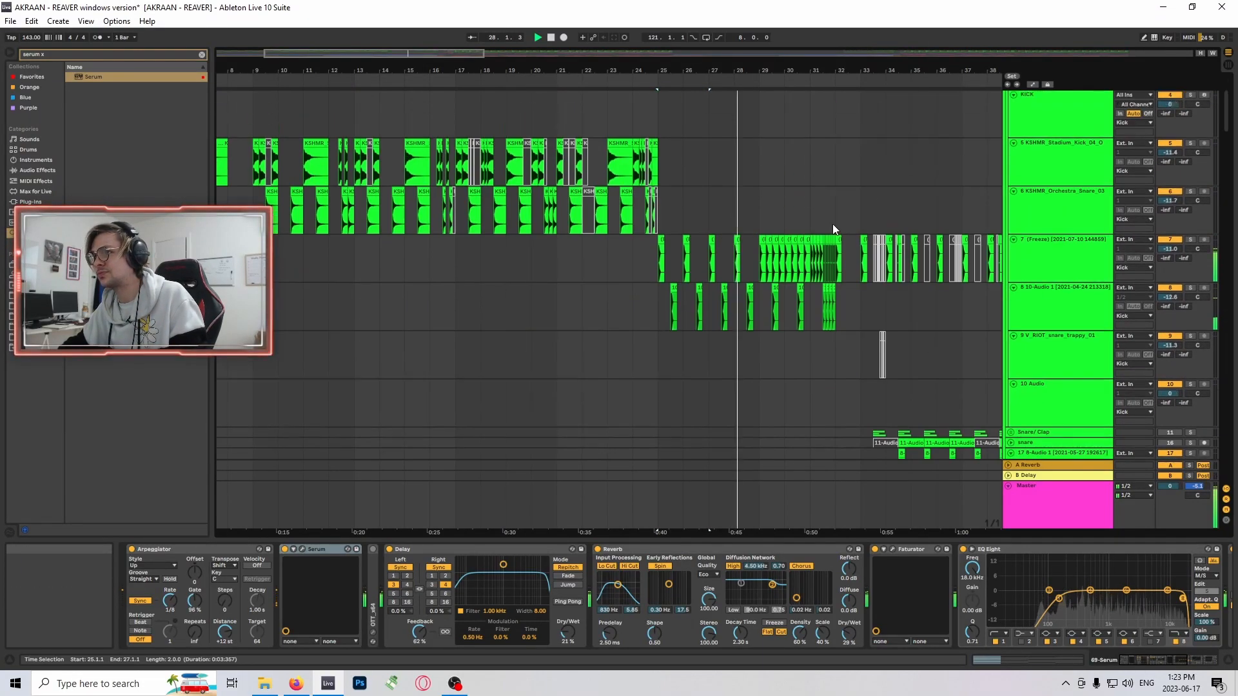
- Replay the full mix from bar 25 and look along the kick and clap clips on tracks 7 and 8
scroll(834, 229, "up", 5)
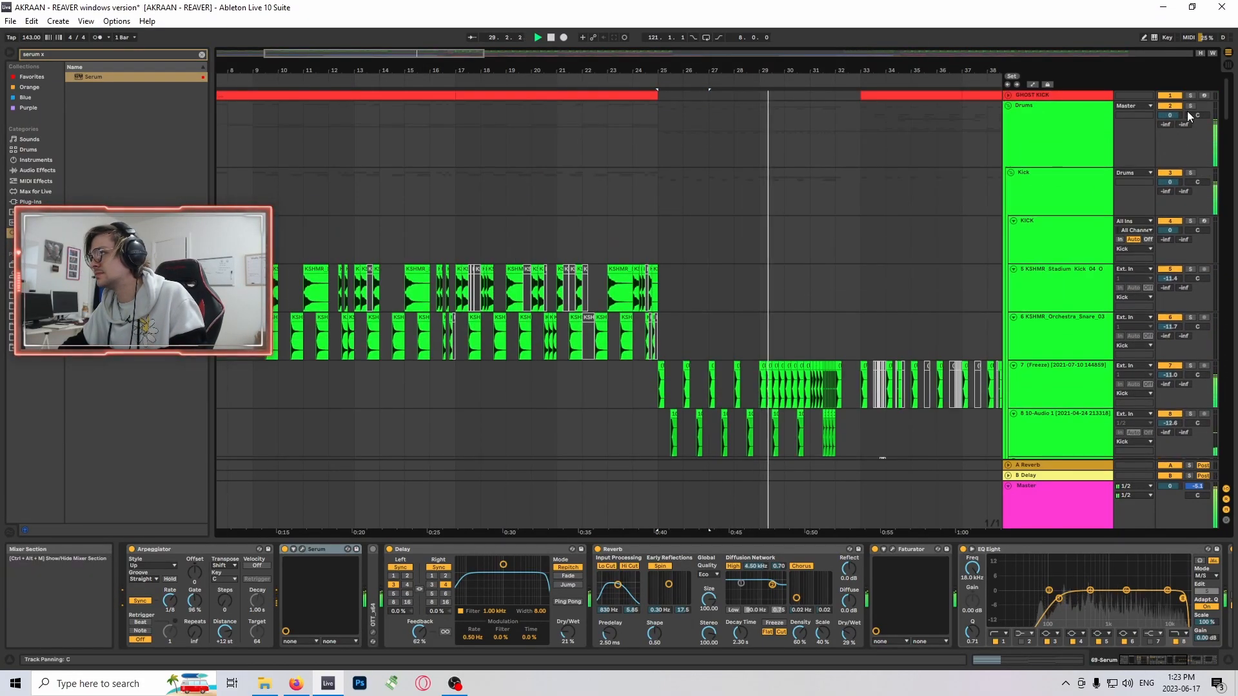
scroll(709, 290, "down", 2)
left_click(672, 284)
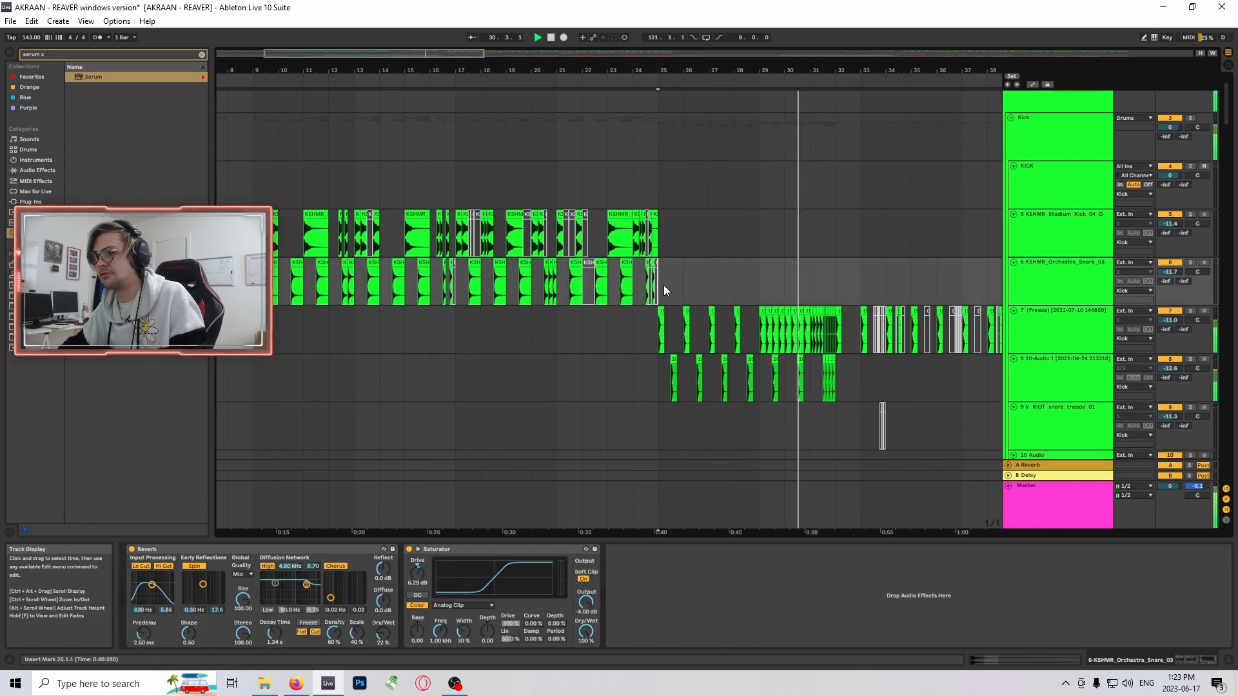
scroll(741, 273, "down", 3)
key("space")
key("space")
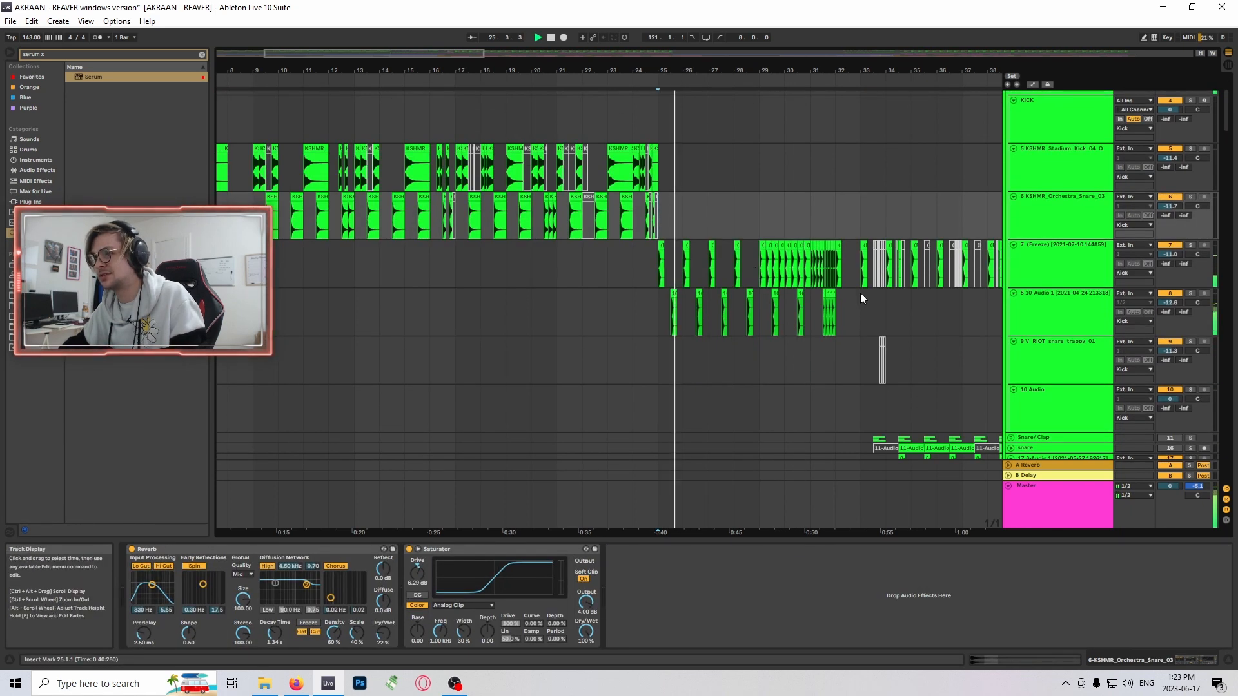
scroll(828, 258, "down", 2)
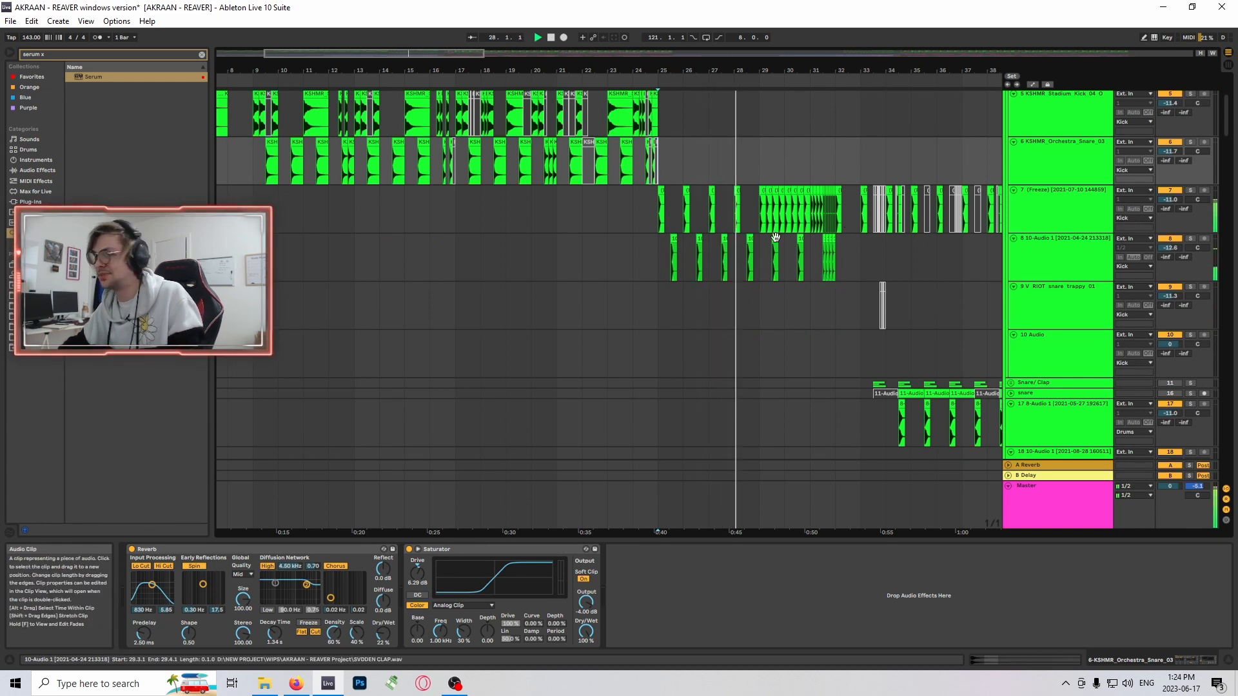
left_click_drag(664, 70, 301, 110)
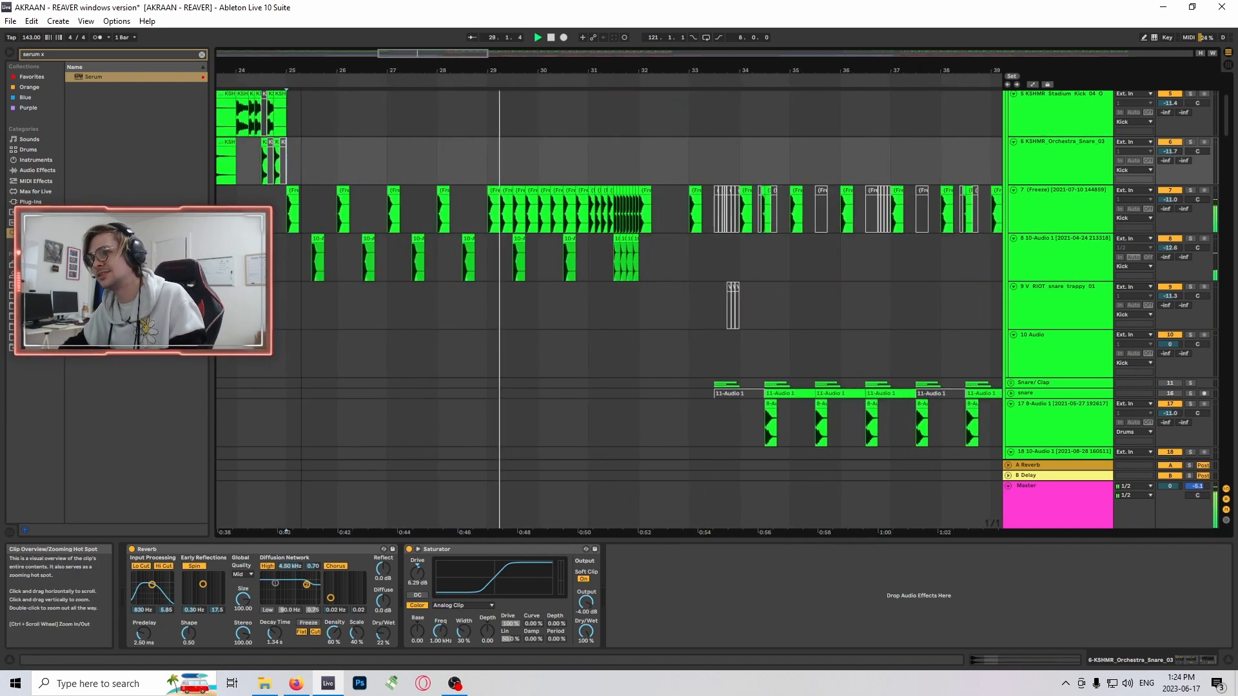
- Go down to the Percs group and examine the crash and hi-hat clips on tracks 25 and 26 from bar 25
scroll(561, 249, "down", 10)
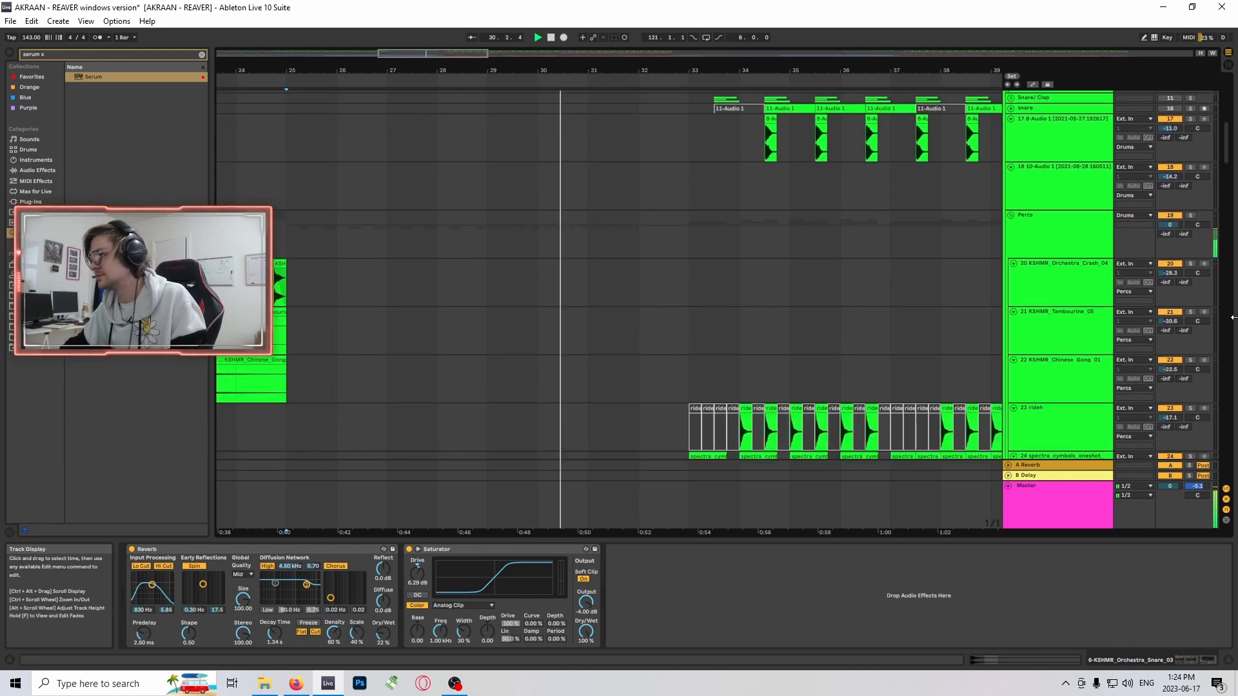
mouse_move(1228, 159)
left_mouse_down()
mouse_move(1229, 211)
mouse_move(1229, 175)
left_mouse_up()
left_click(302, 284)
scroll(898, 319, "down", 5)
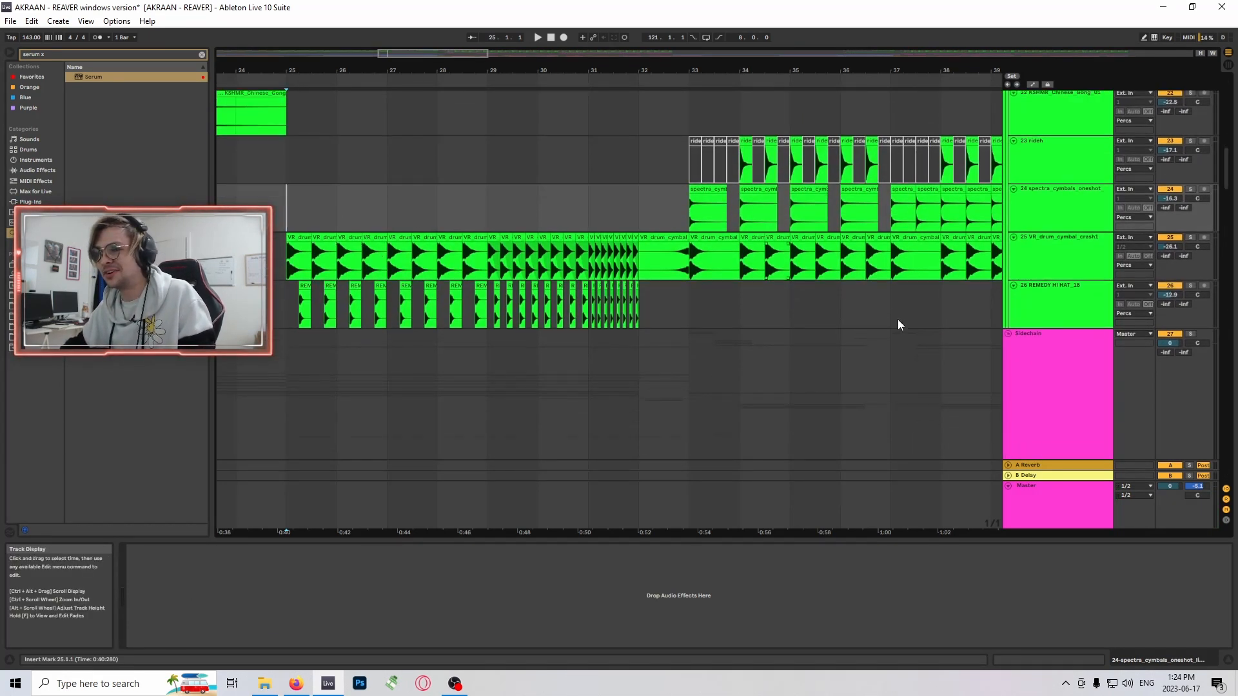
mouse_move(1228, 187)
left_mouse_down()
mouse_move(1229, 226)
mouse_move(1228, 176)
left_mouse_up()
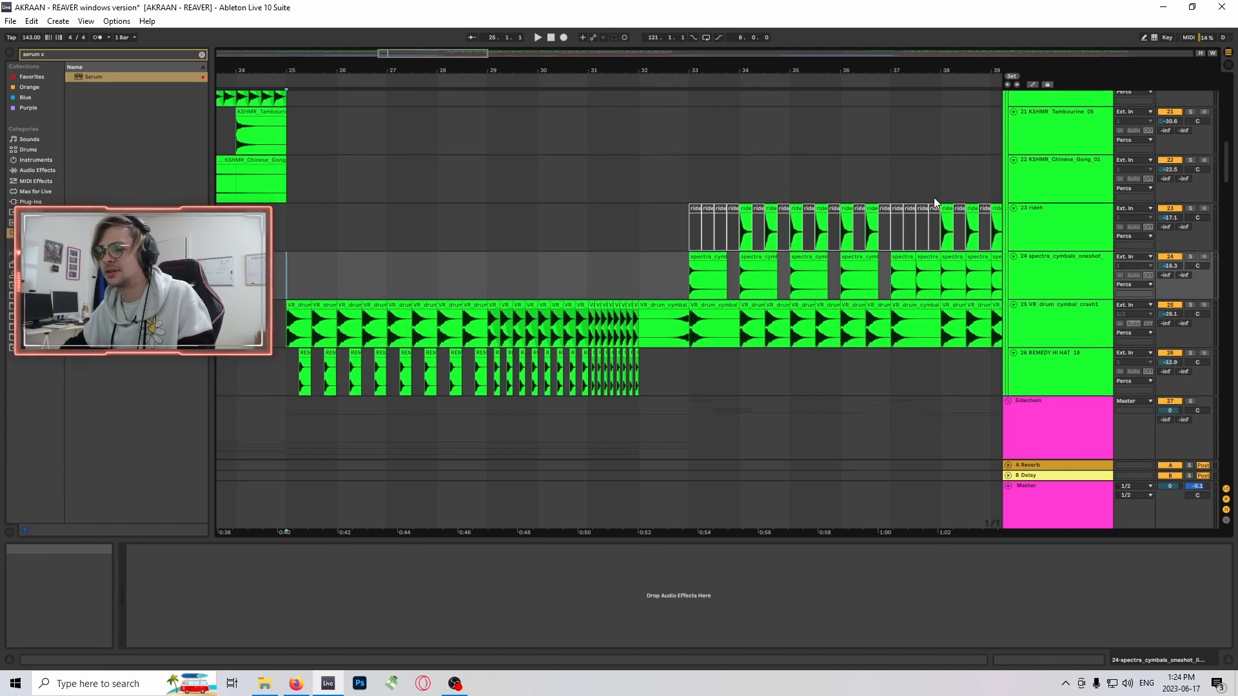
scroll(380, 309, "down", 4)
scroll(288, 234, "up", 2)
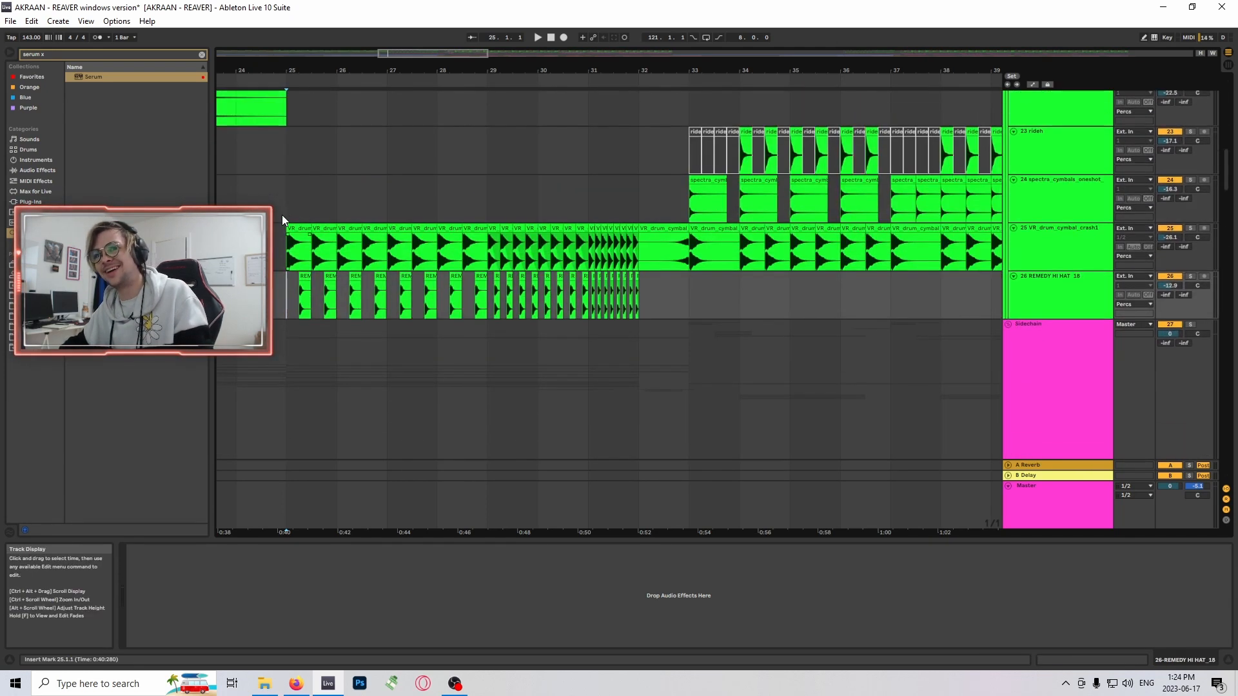
left_click_drag(1226, 181, 1228, 243)
scroll(496, 395, "up", 10)
scroll(404, 392, "up", 8)
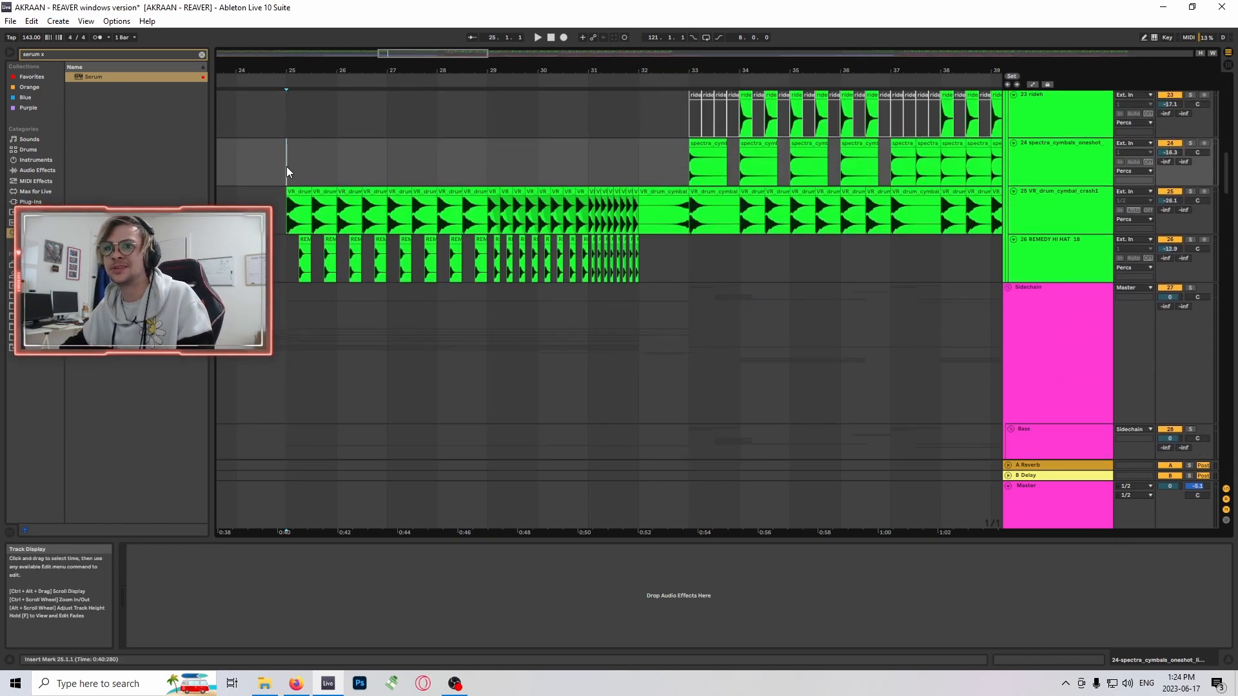
- Select the crash clip at bar 29 on track 25 to examine its hit spacing, and place the insert marker at bar 29
scroll(340, 335, "down", 8)
scroll(344, 367, "down", 8)
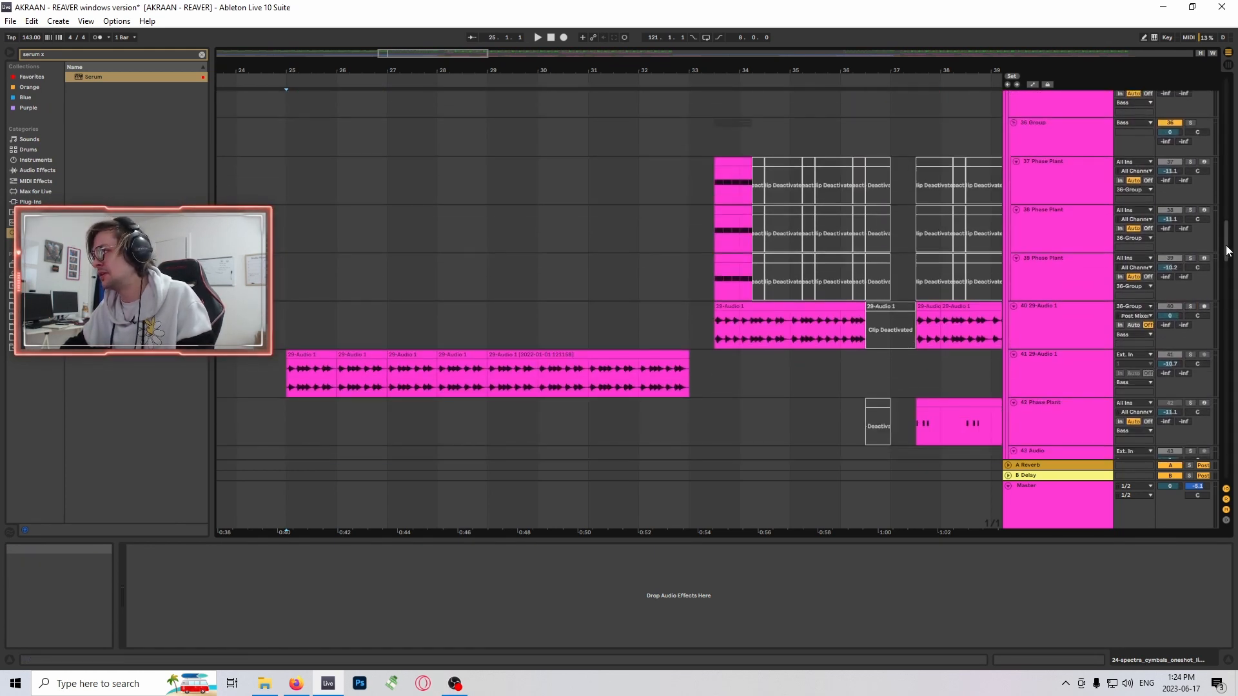
scroll(974, 325, "up", 12)
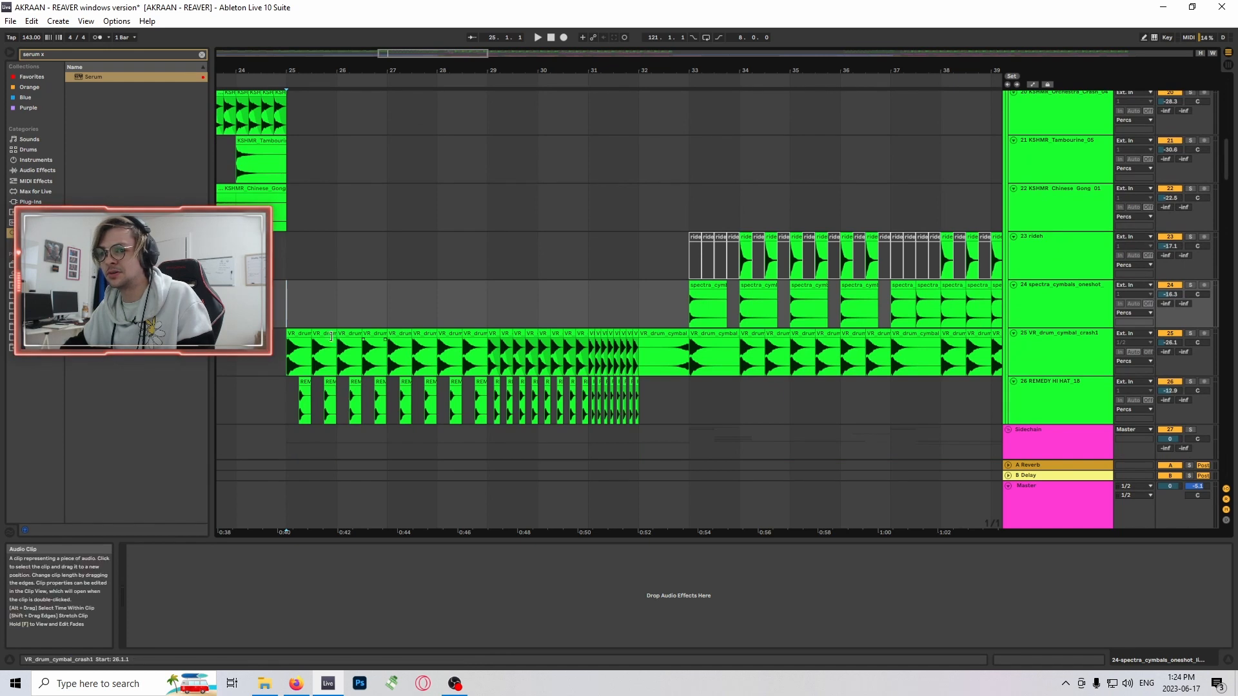
scroll(312, 374, "down", 5)
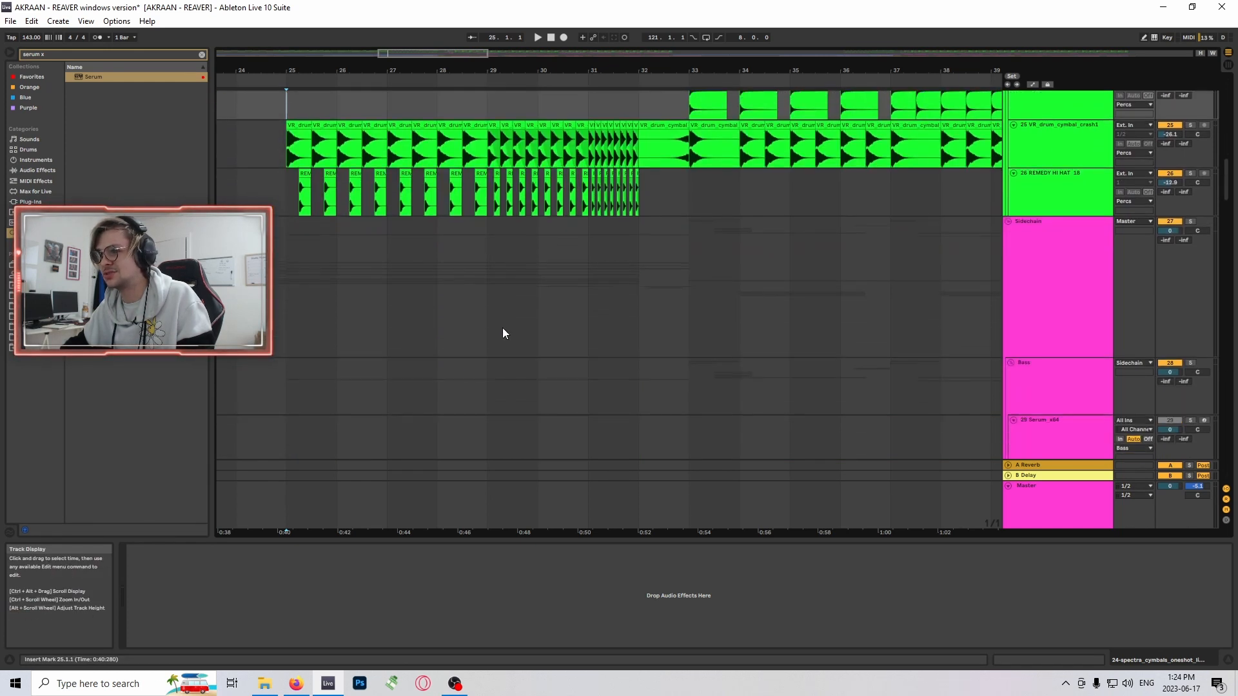
scroll(528, 259, "up", 2)
left_click(483, 215)
scroll(559, 327, "up", 1)
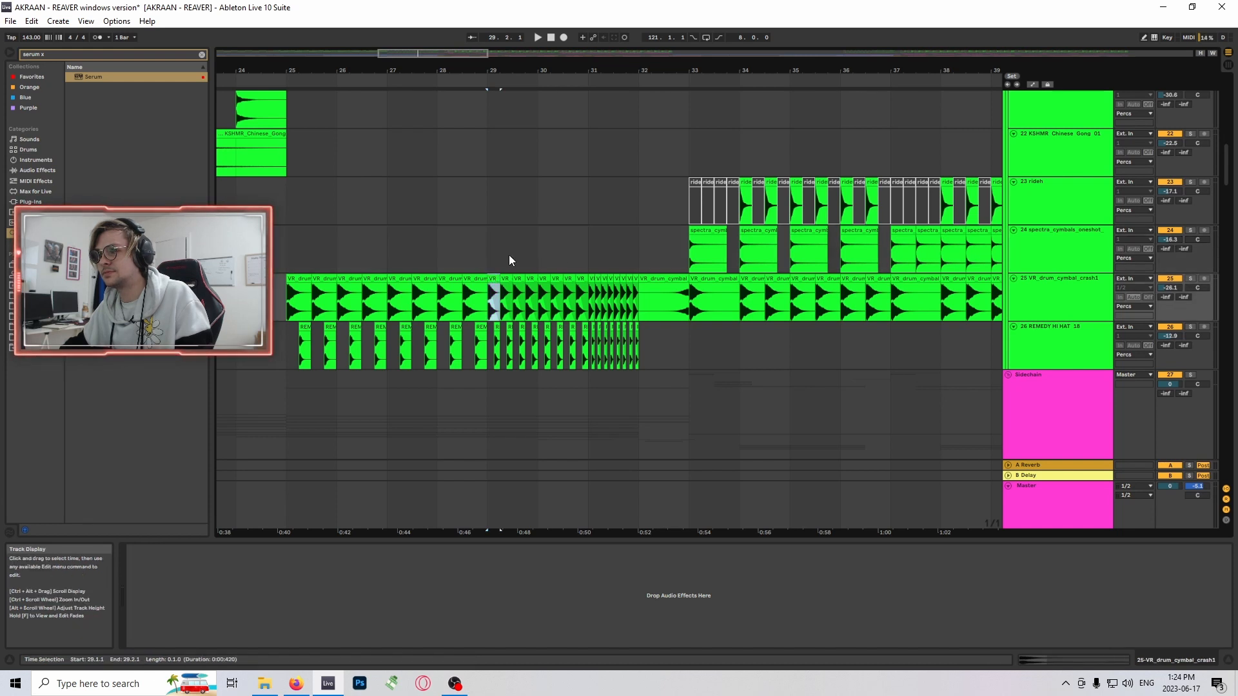
left_click(1154, 258)
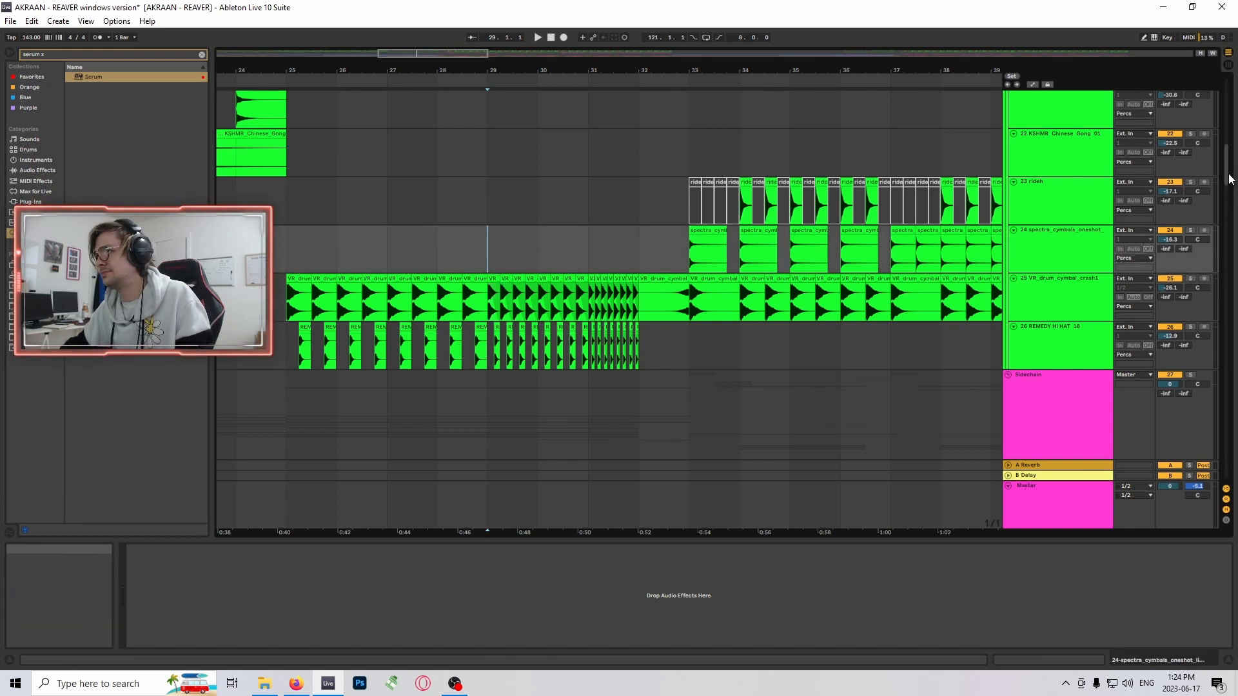
- Solo the bass audio track 41 and play it from its first clip at bar 25
left_click_drag(1231, 180, 1234, 281)
scroll(415, 366, "up", 4)
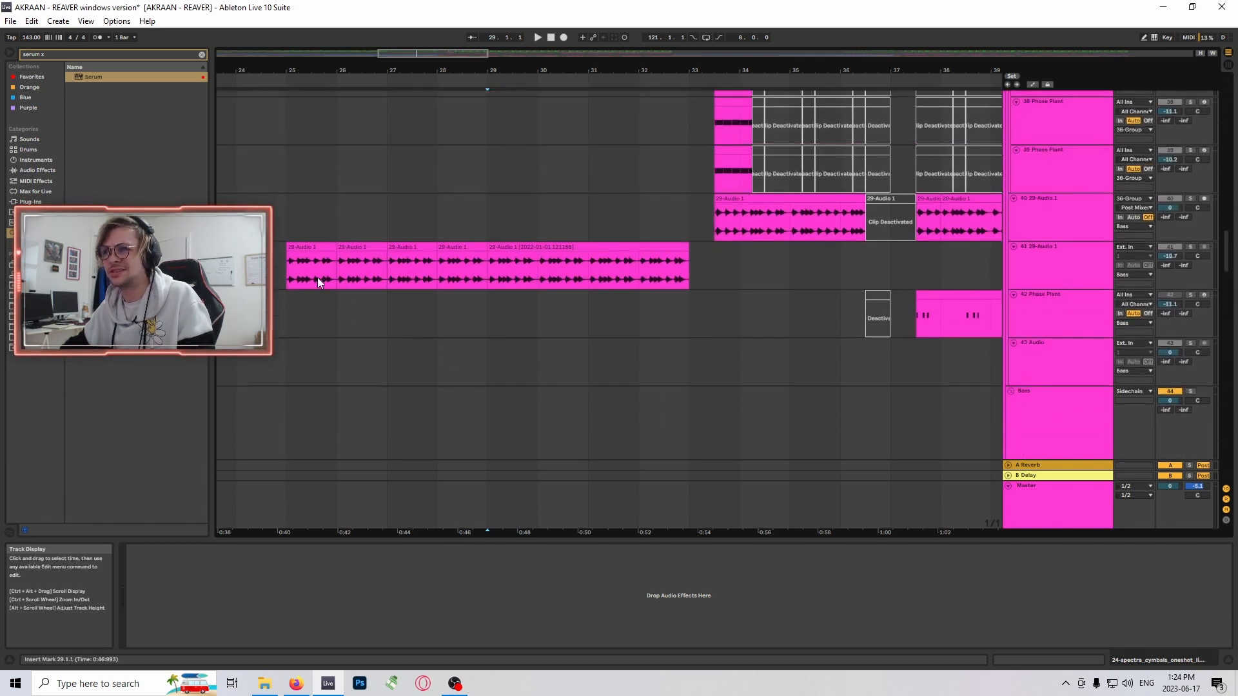
scroll(1025, 232, "down", 4)
scroll(1028, 234, "up", 3)
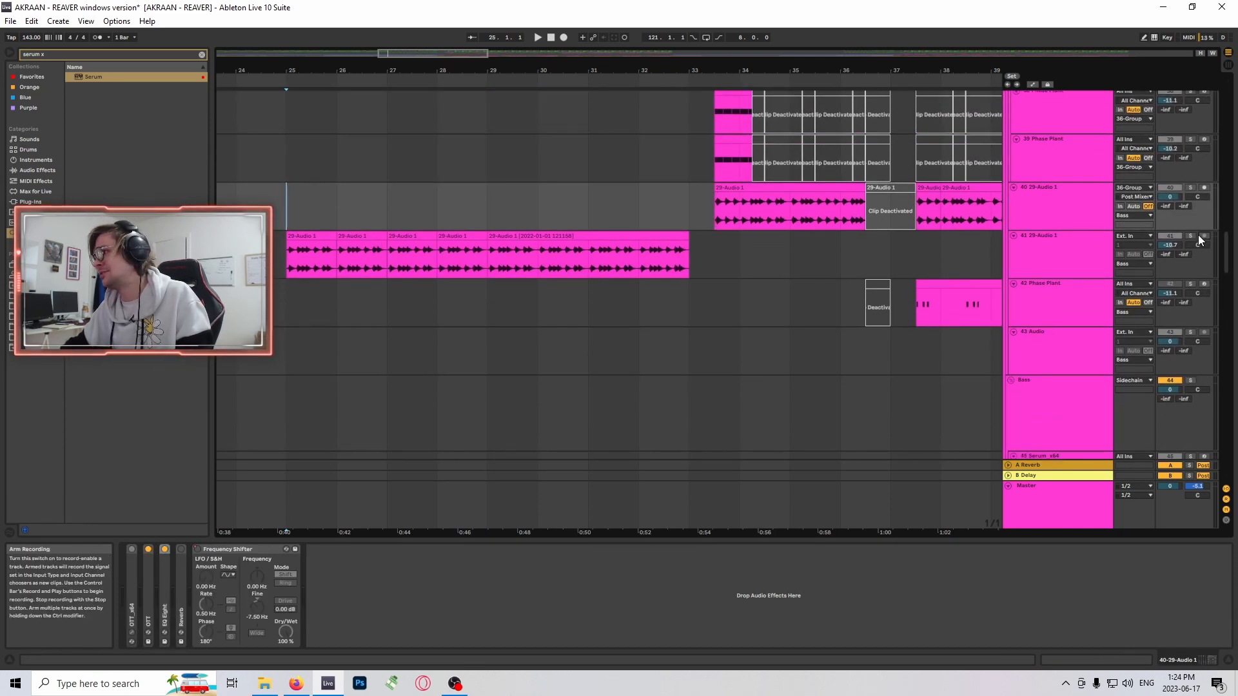
left_click(1190, 236)
scroll(563, 269, "up", 3)
left_click(311, 269)
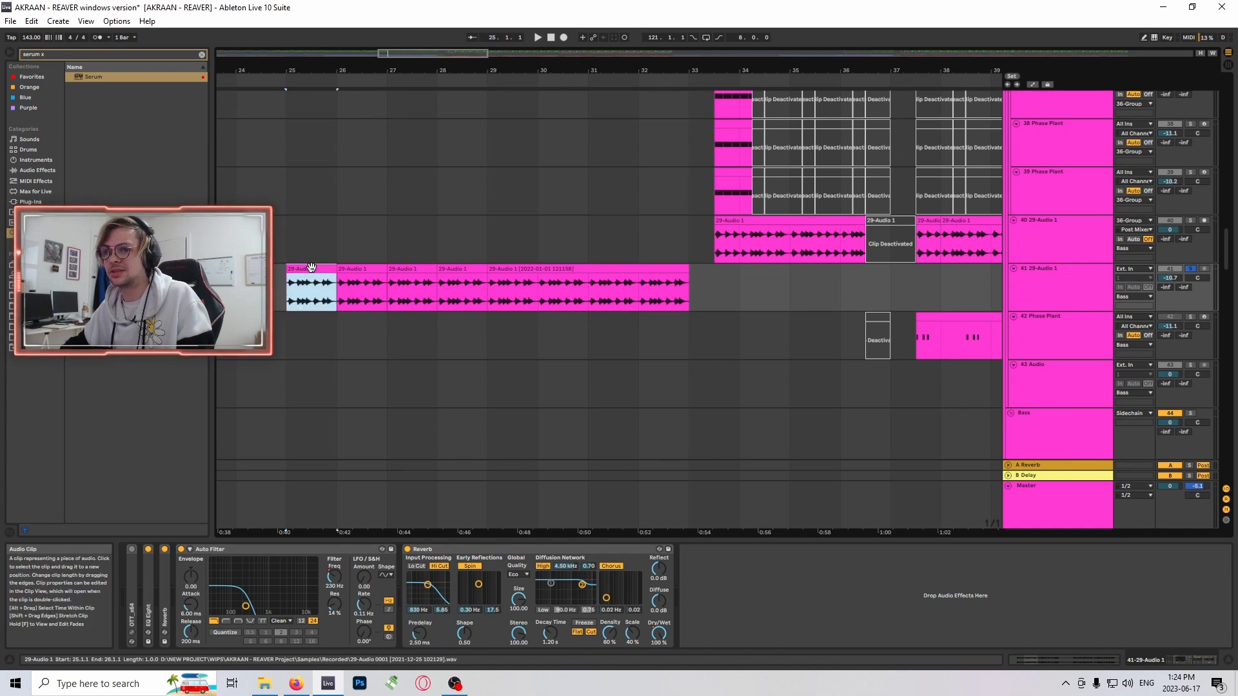
key("space")
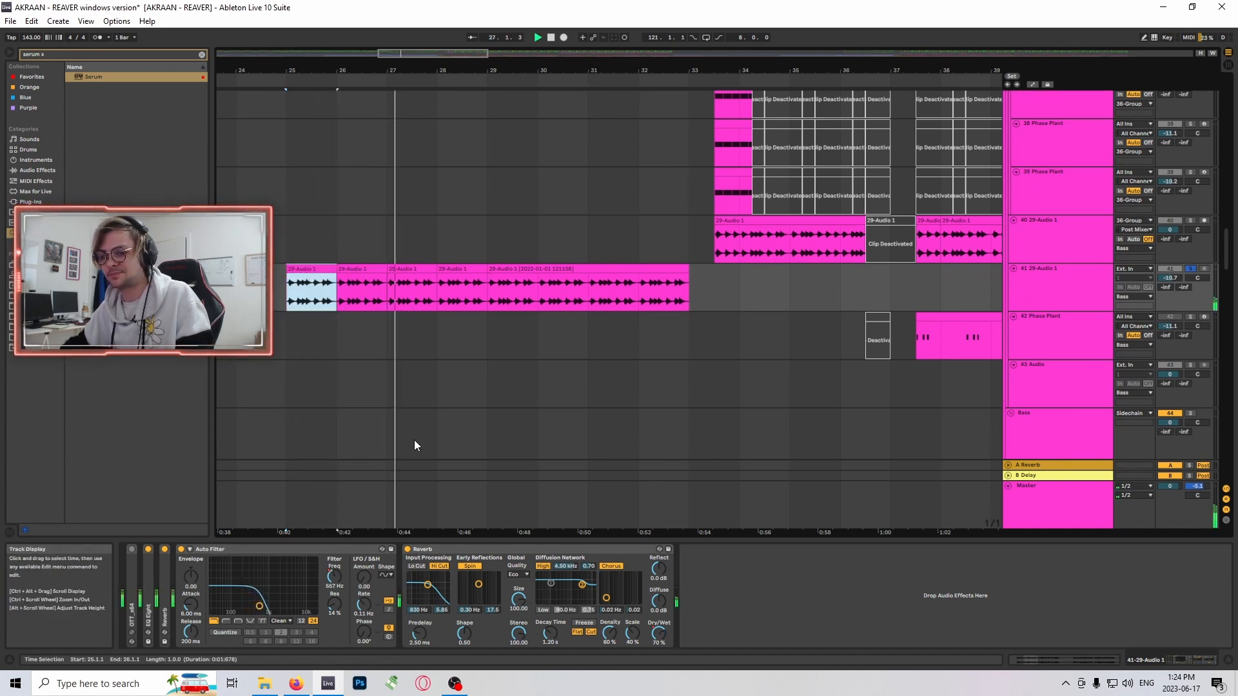
- Open the long clip at bar 29 on track 41, display its clip transposition envelope, and collapse the clip view
scroll(555, 333, "up", 2)
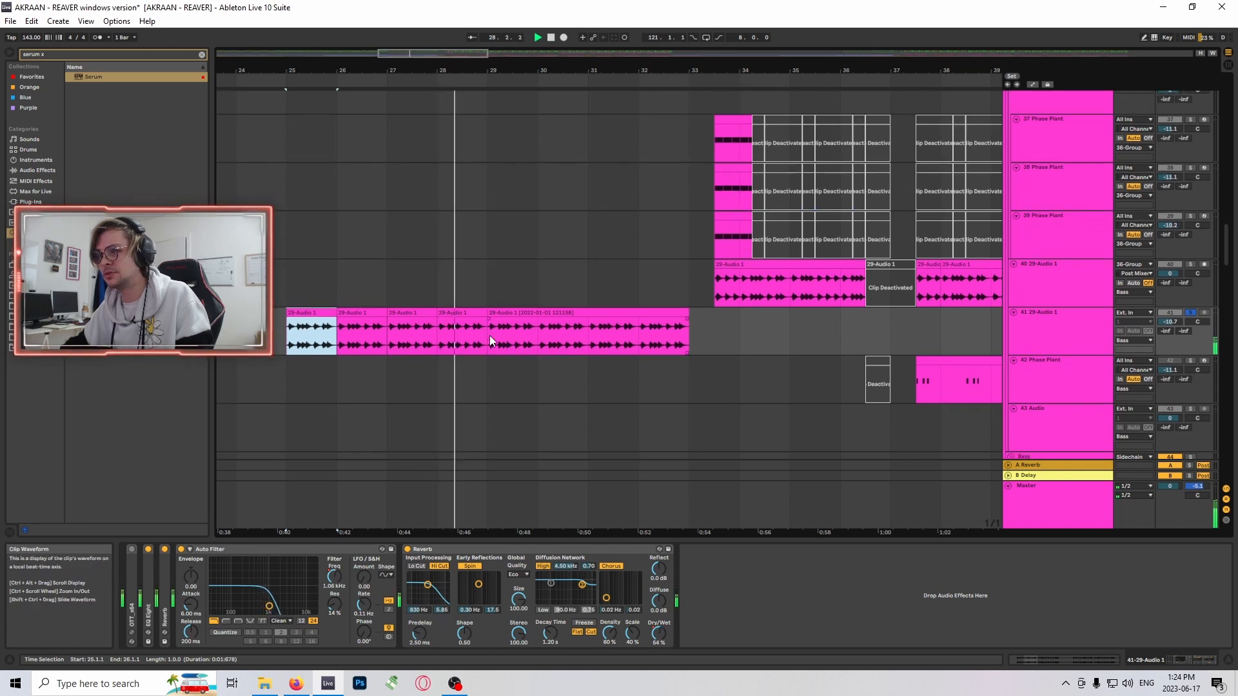
left_click(489, 335)
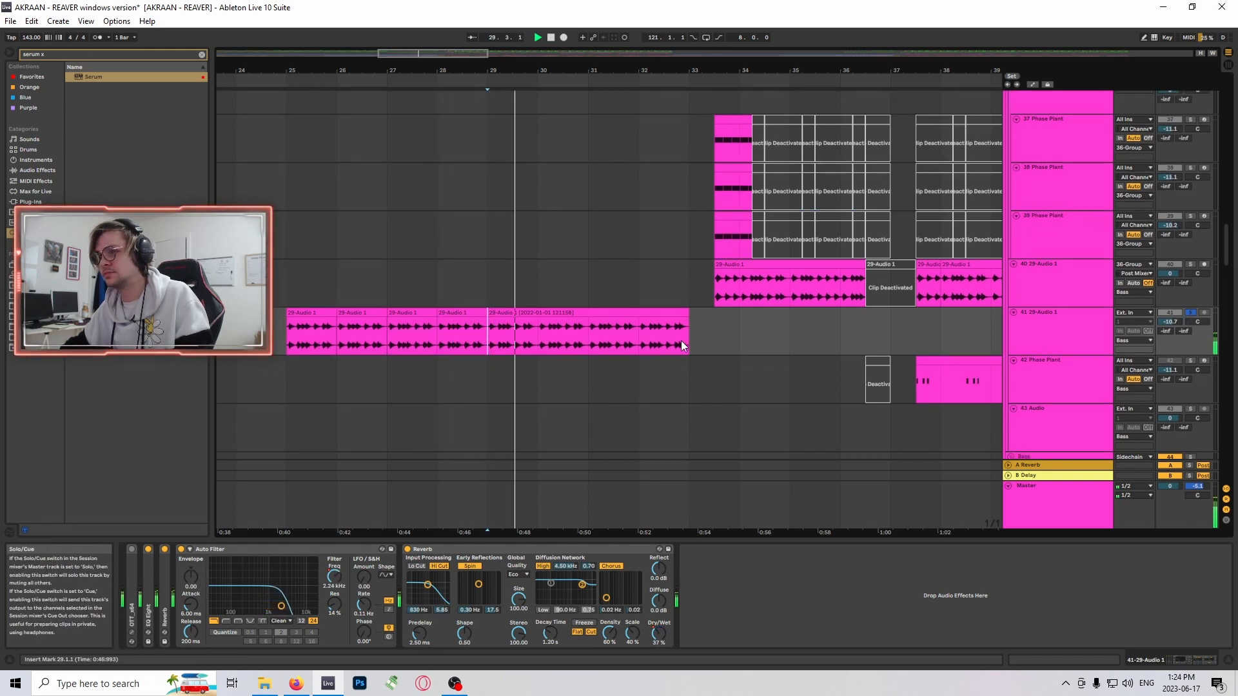
double_click(604, 312)
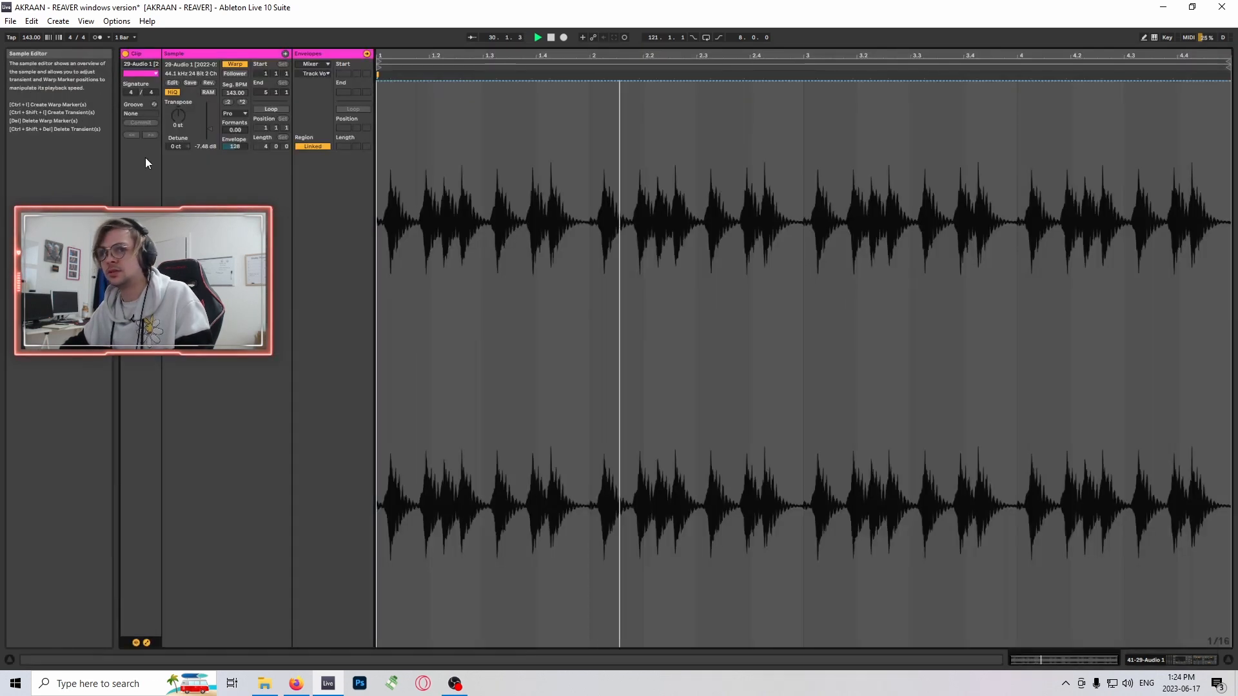
left_click(320, 64)
left_click(321, 75)
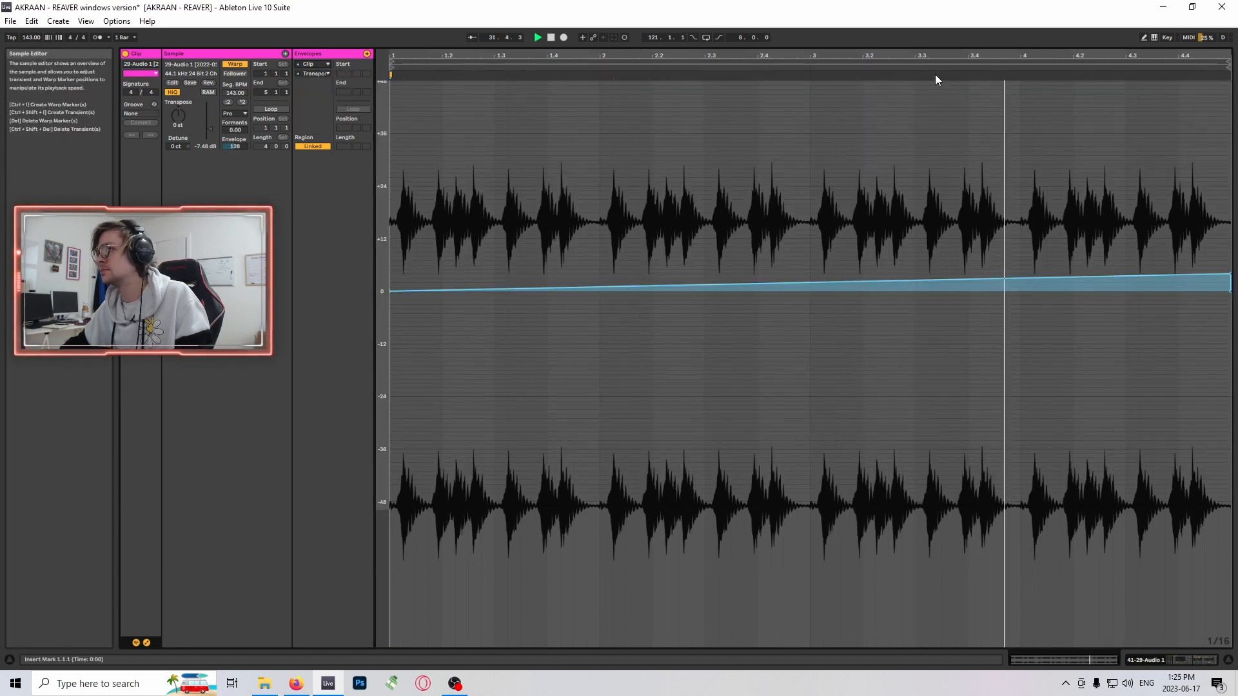
left_click_drag(931, 44, 903, 635)
scroll(787, 250, "up", 3)
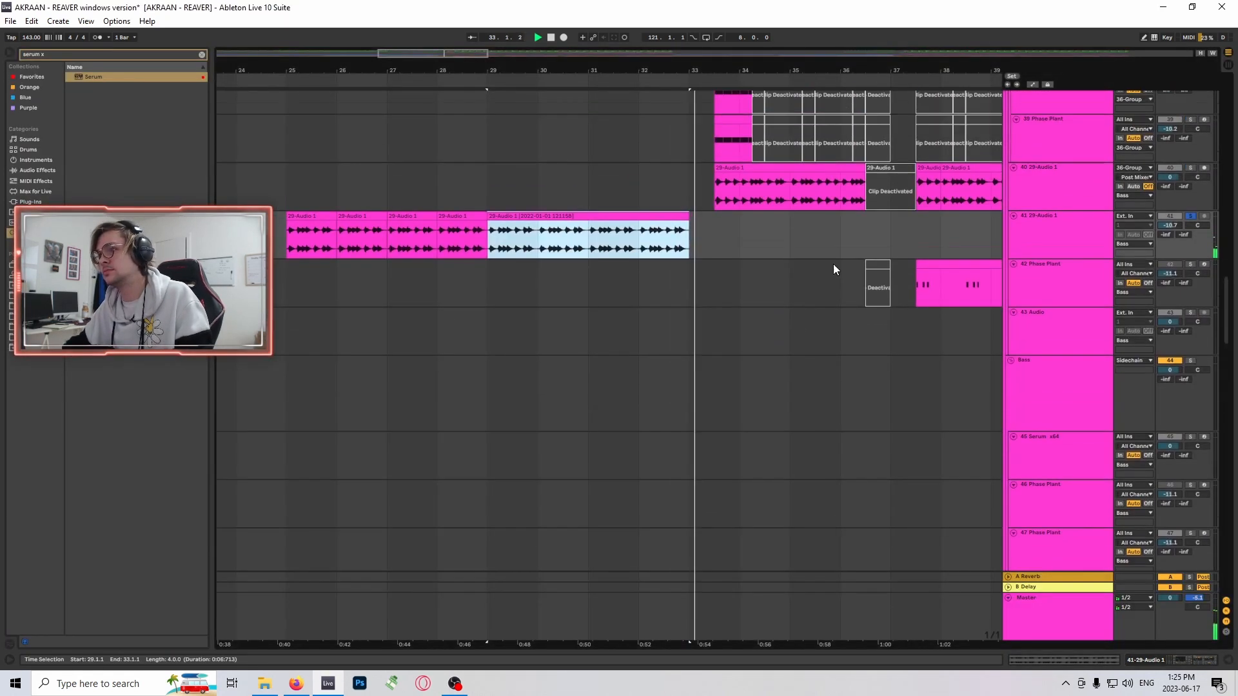
- Unsolo track 41, stop playback and look over the frozen synth tracks from bar 25
left_click(1188, 217)
key("space")
scroll(934, 250, "down", 2)
left_click_drag(1229, 327, 1233, 434)
scroll(458, 378, "down", 2)
left_click(285, 303)
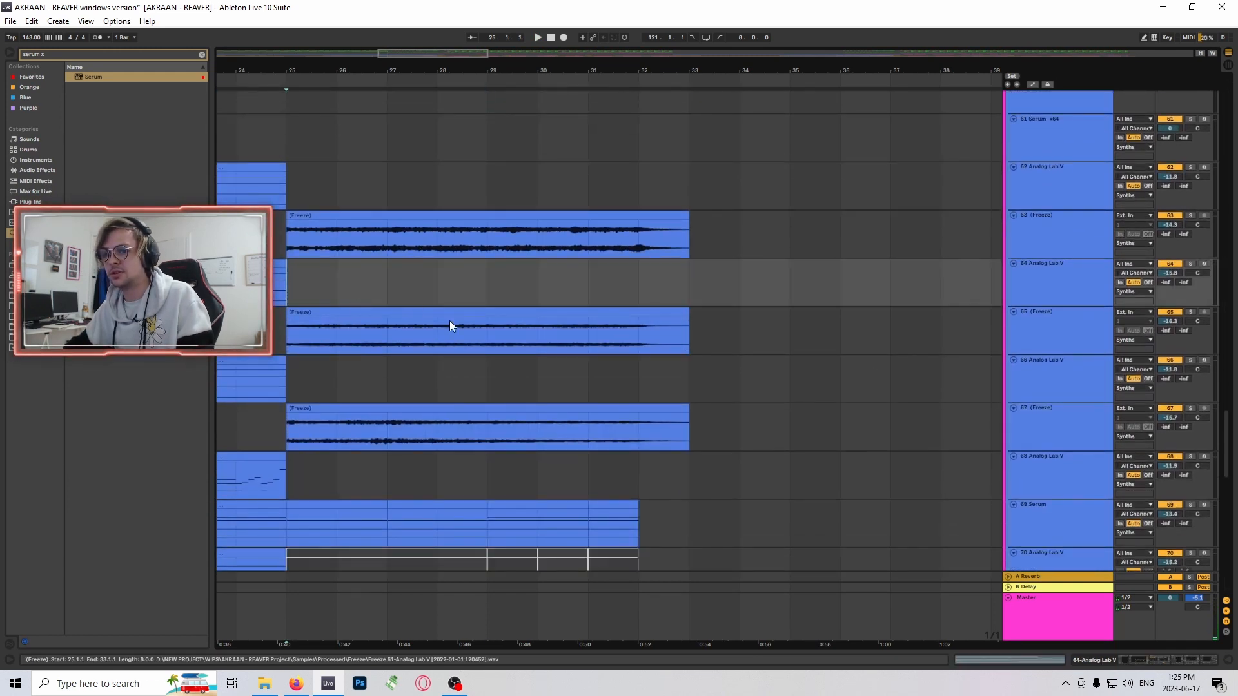
scroll(451, 321, "down", 2)
scroll(567, 367, "down", 2)
scroll(567, 361, "up", 2)
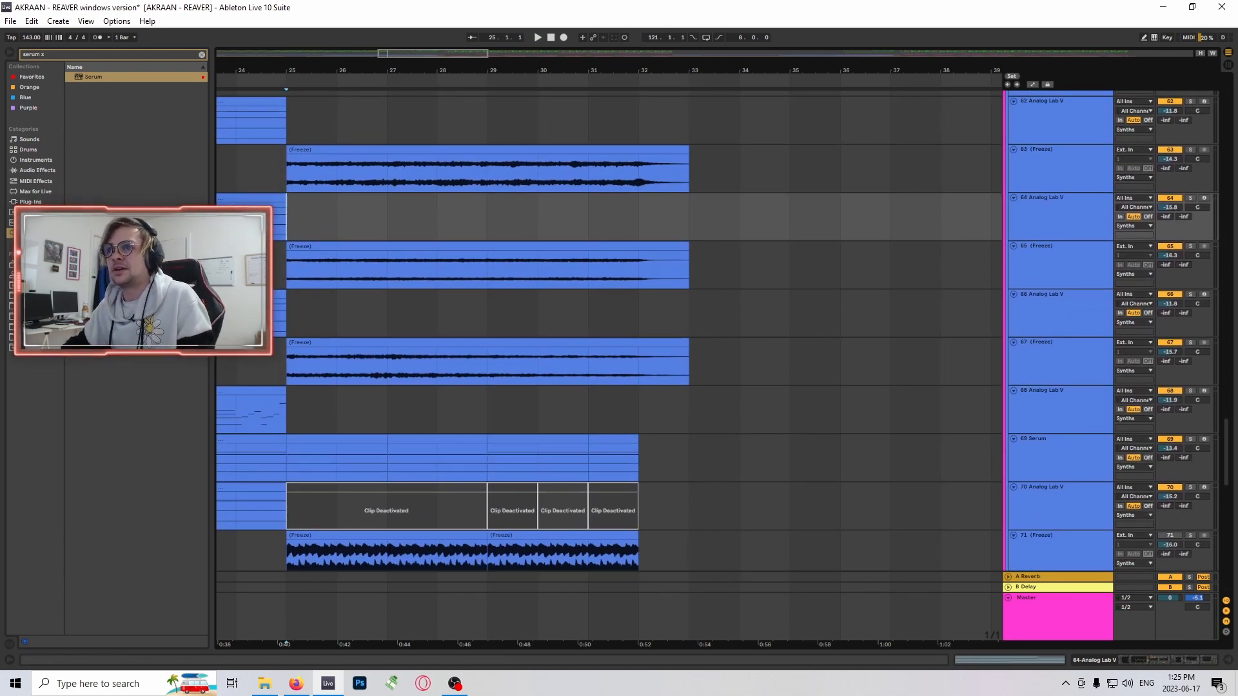
scroll(486, 200, "up", 1)
- Select the Analog Lab V clip from bar 17 to 25 on track 62 to examine the notes before the frozen section
left_click_drag(348, 71, 555, 55)
scroll(490, 201, "up", 1)
left_click(509, 202)
scroll(555, 246, "up", 2)
left_click(488, 211)
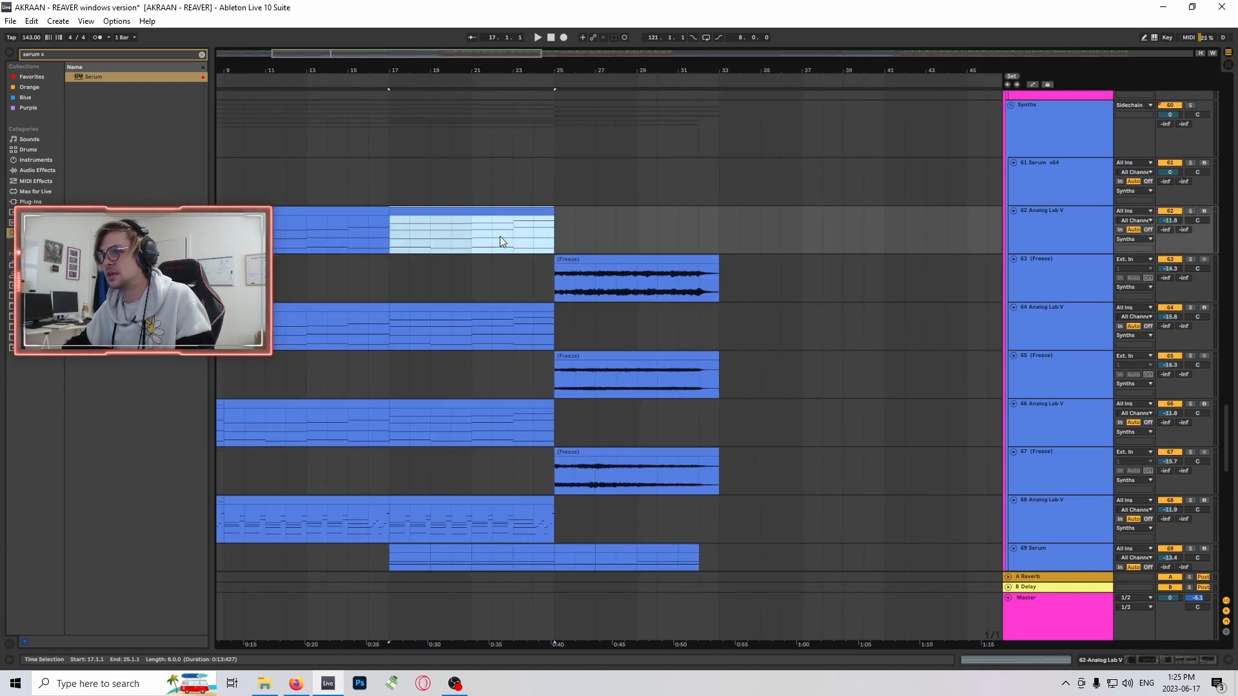
- Open the frozen clip on track 63 in an enlarged clip view, show its transposition envelope, and collapse the view
double_click(642, 275)
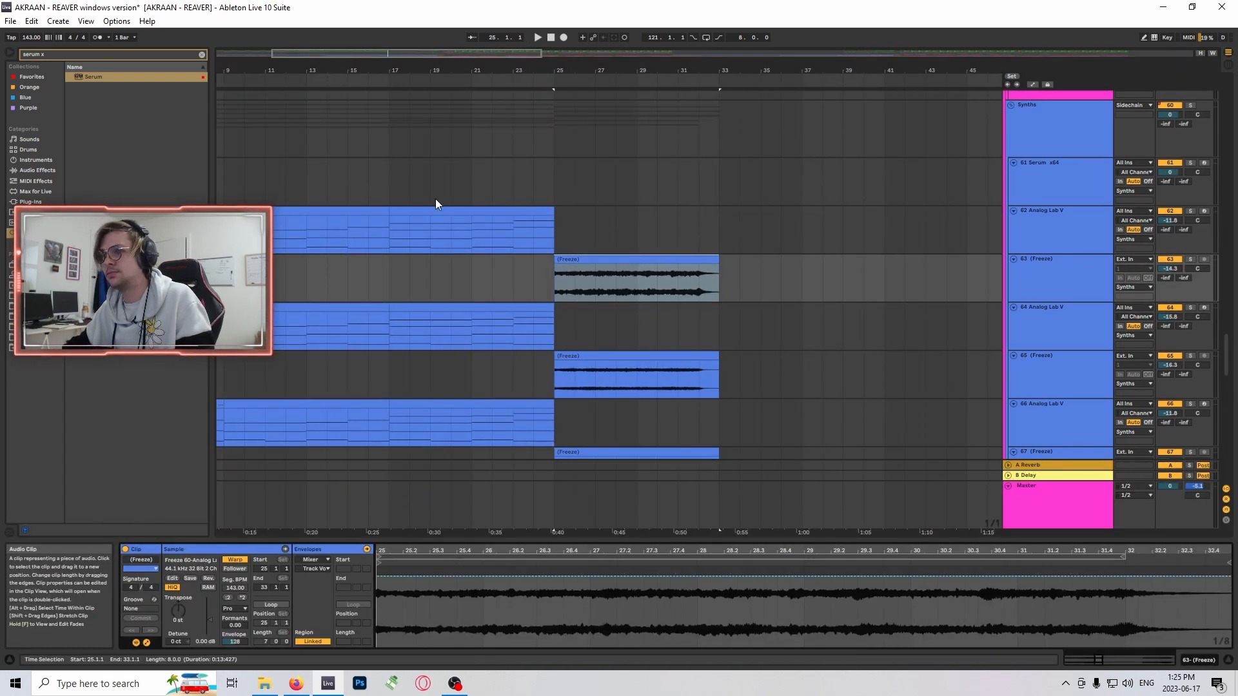
left_click_drag(373, 548, 371, 222)
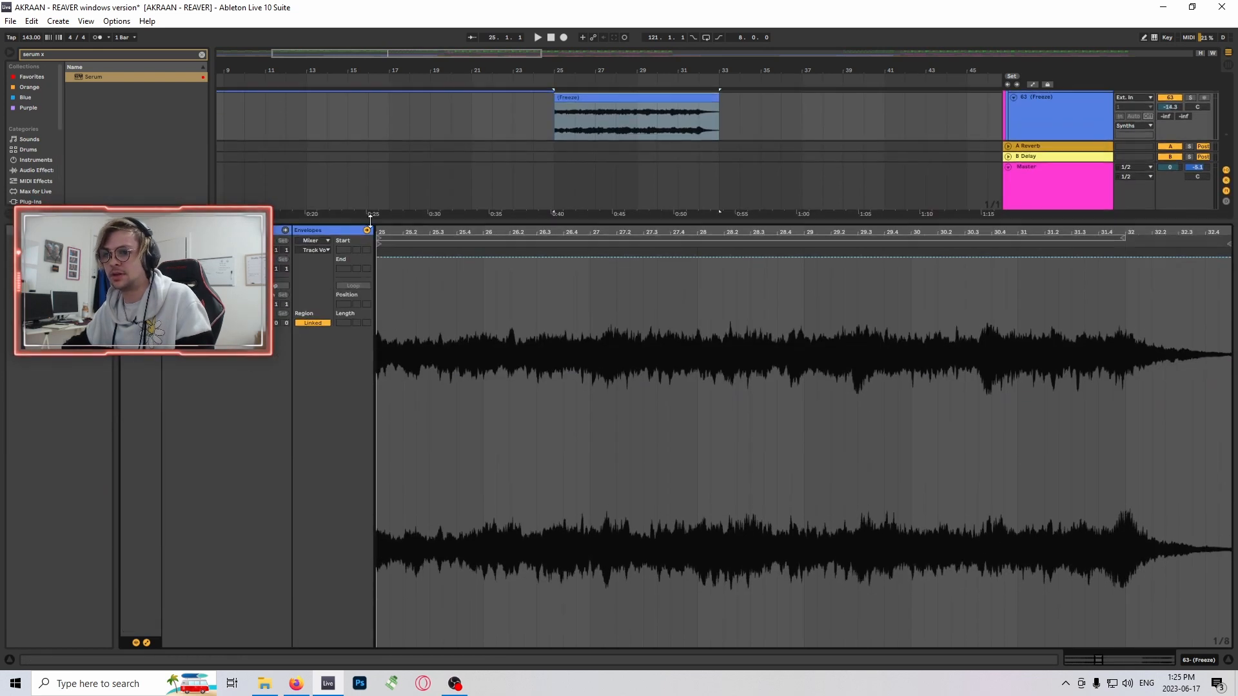
left_click(308, 249)
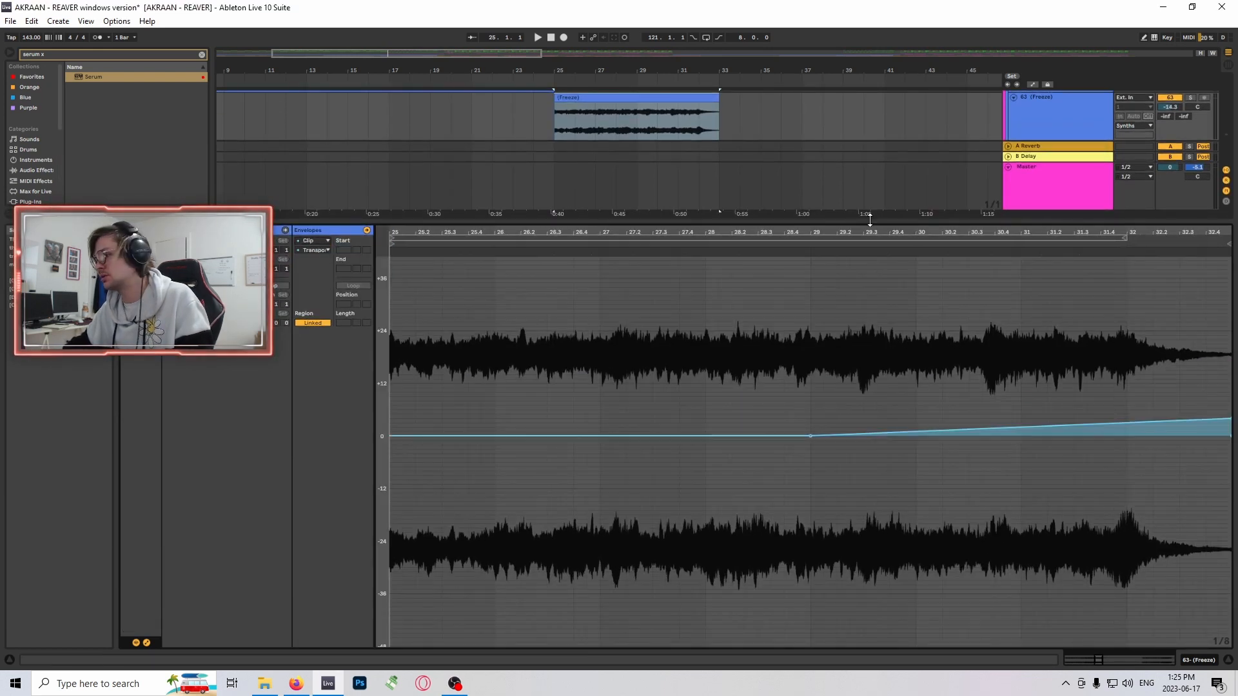
left_click_drag(860, 224, 898, 690)
- Select the frozen clips on tracks 65 and 63 and mark bar 32 on each to examine their tails
scroll(685, 256, "up", 5)
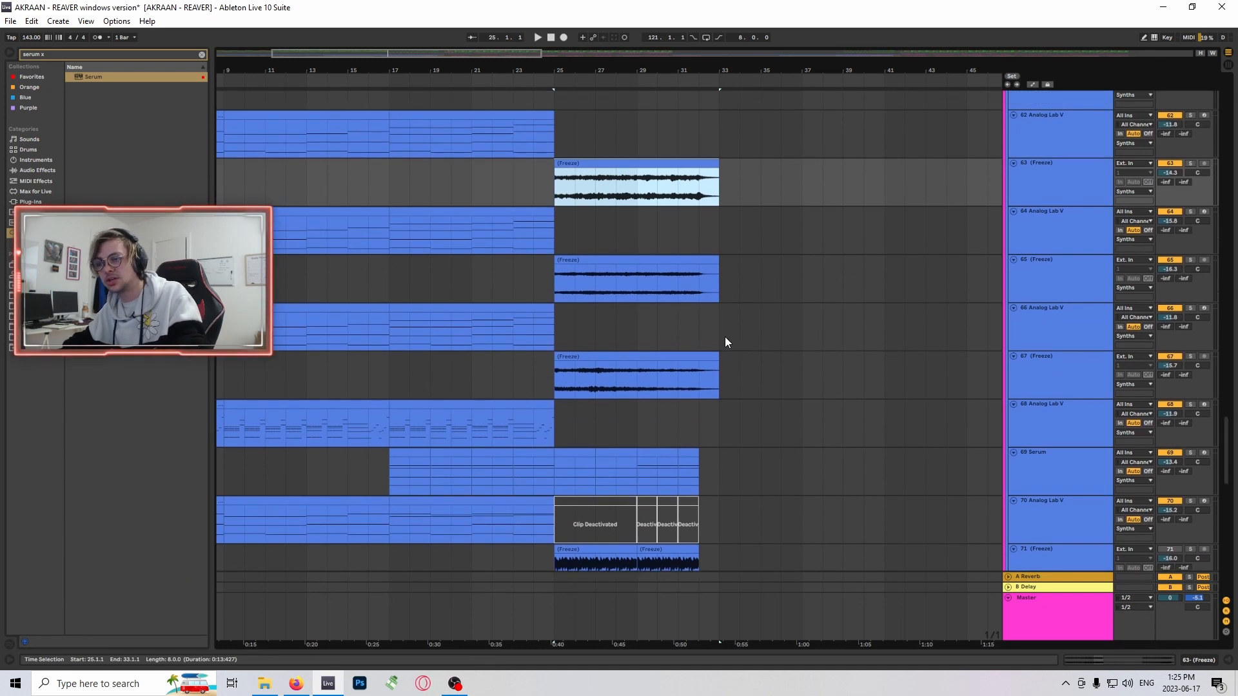
left_click(658, 293)
scroll(705, 264, "up", 1)
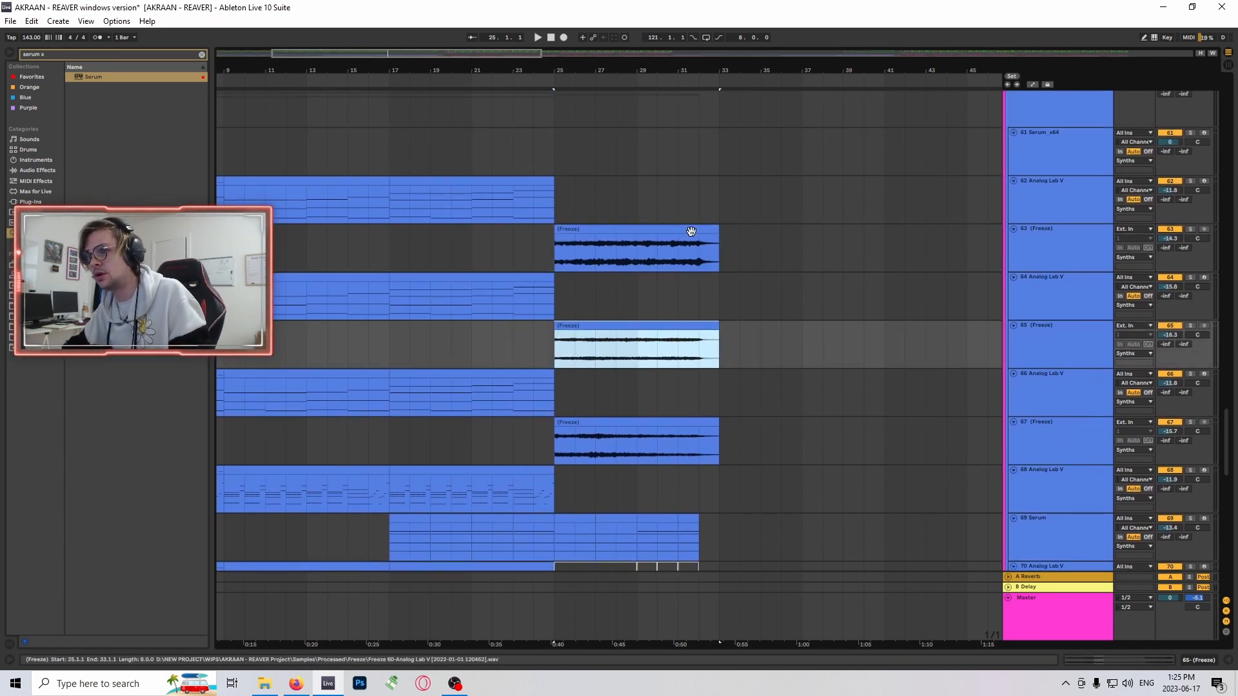
left_click(717, 234)
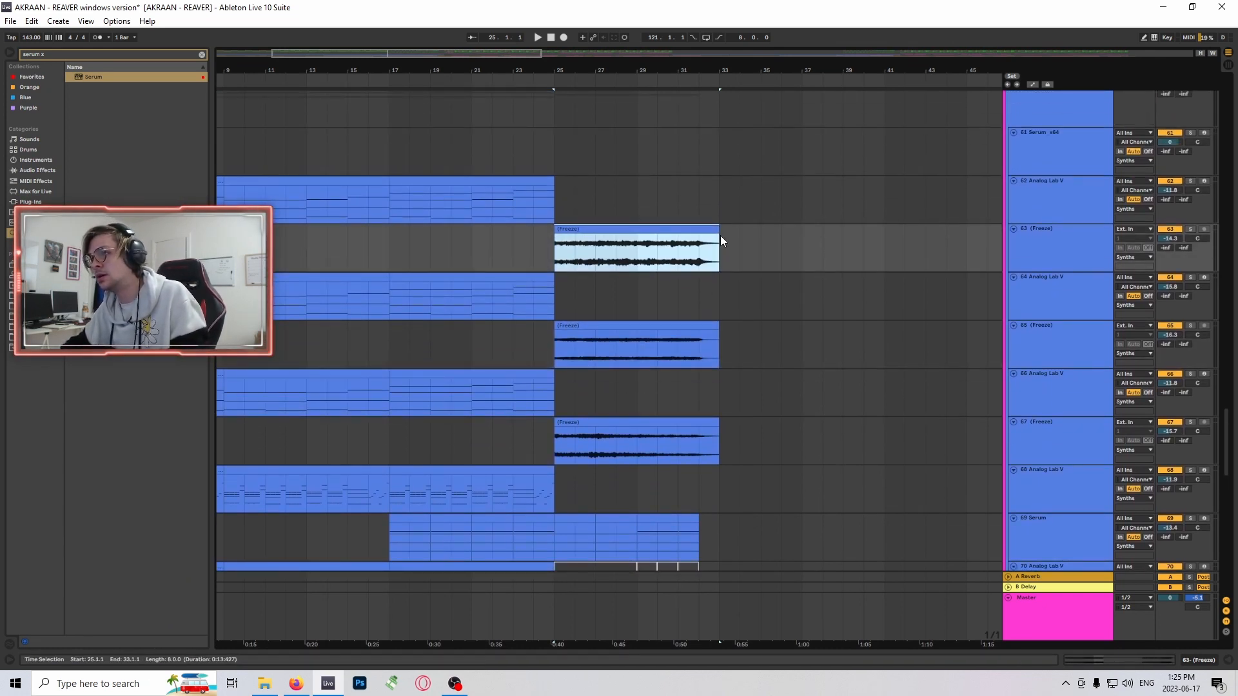
left_click(699, 247)
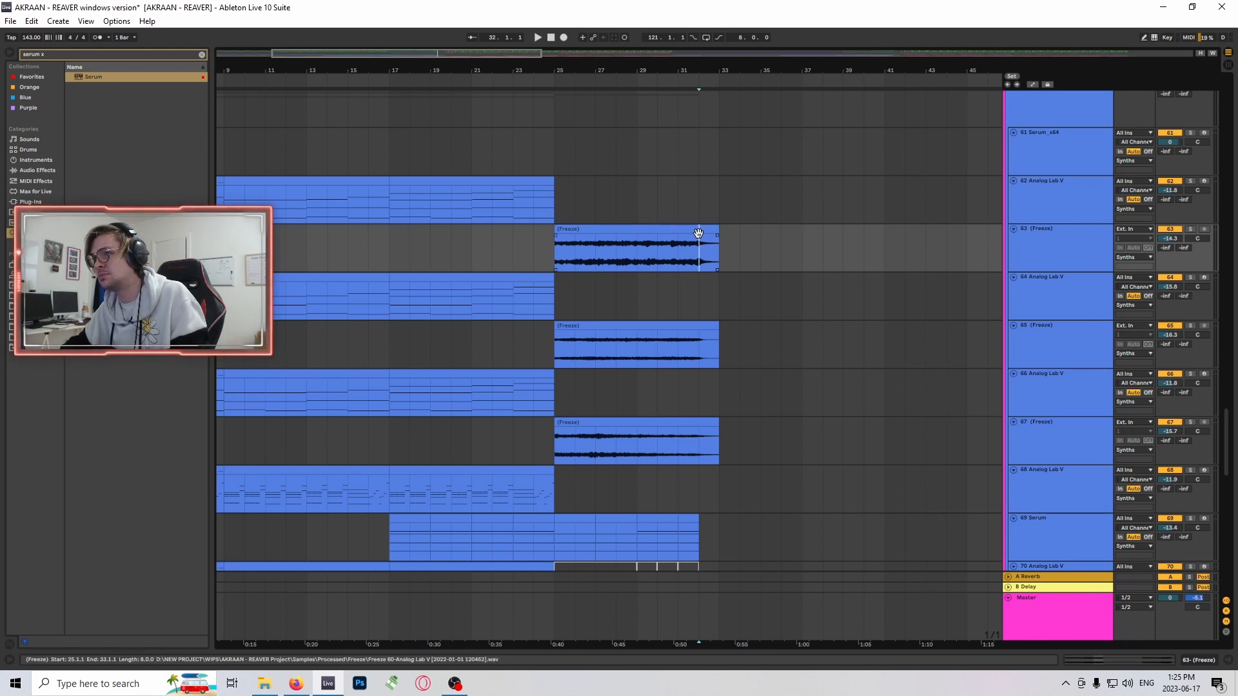
left_click(698, 233)
scroll(715, 321, "down", 2)
left_click(702, 293)
scroll(702, 309, "down", 2)
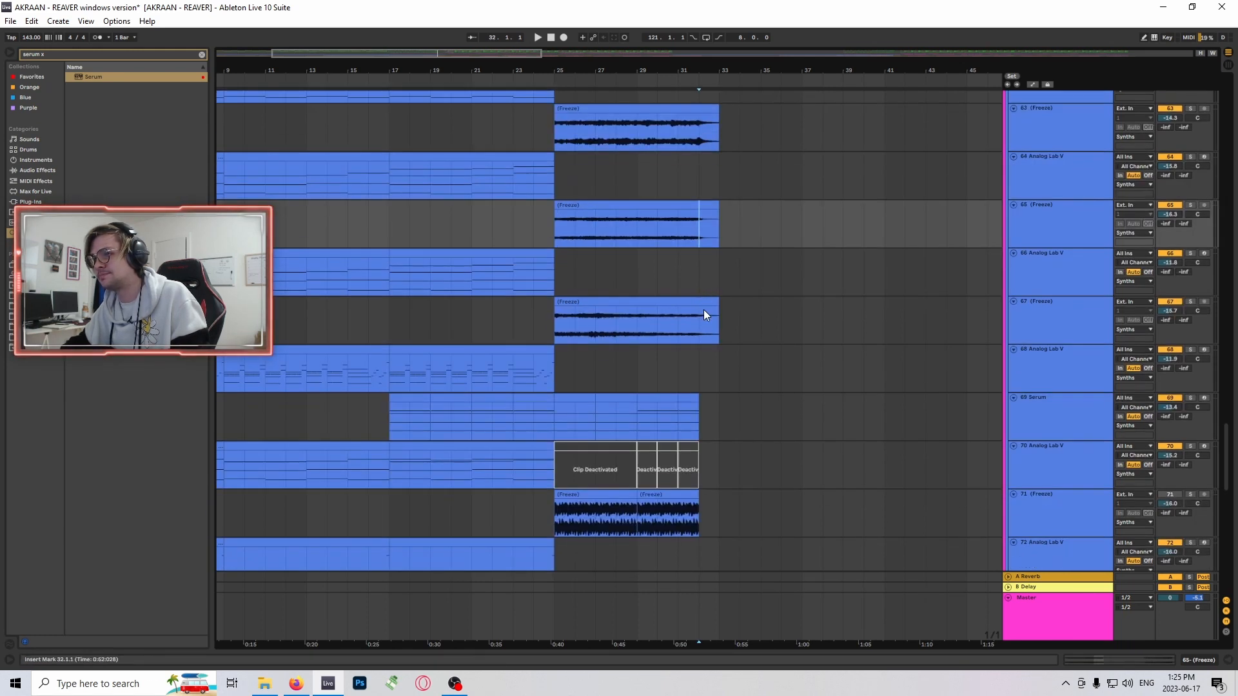
- Mark bar 32 on frozen track 67 and select the 16-bar sustained riser clip on track 75 in the FX group
left_click(702, 313)
scroll(702, 361, "down", 5)
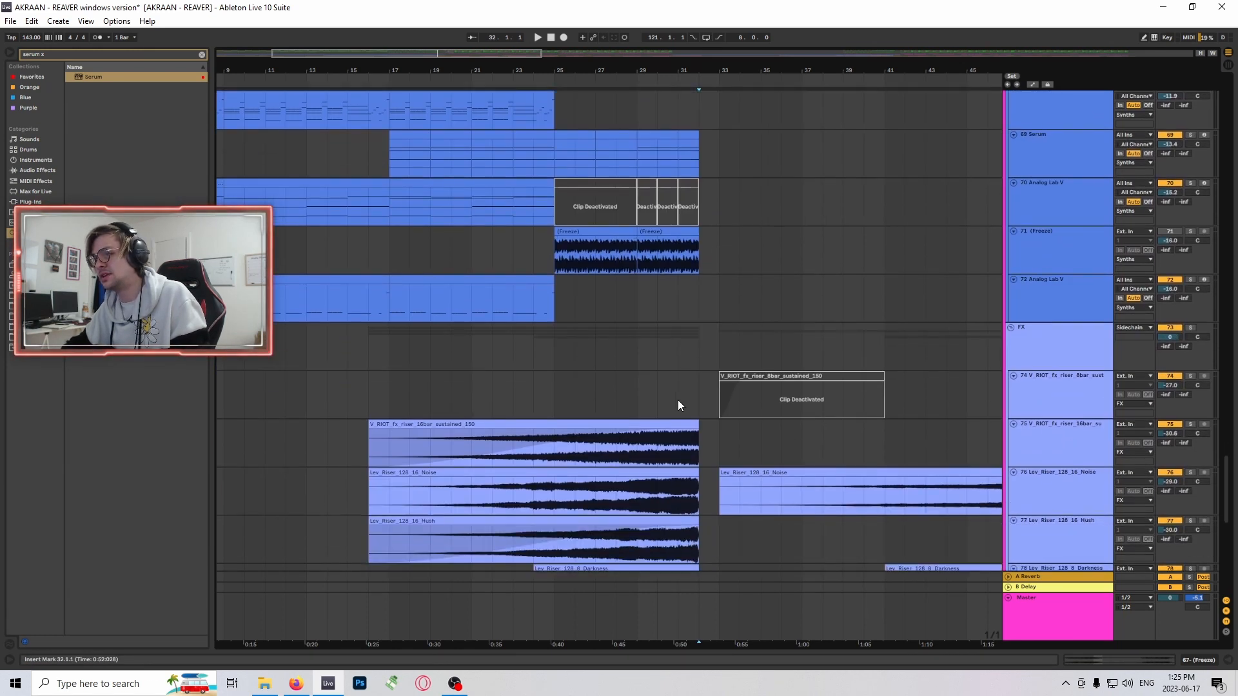
scroll(664, 406, "down", 3)
left_click(642, 406)
scroll(635, 396, "down", 1)
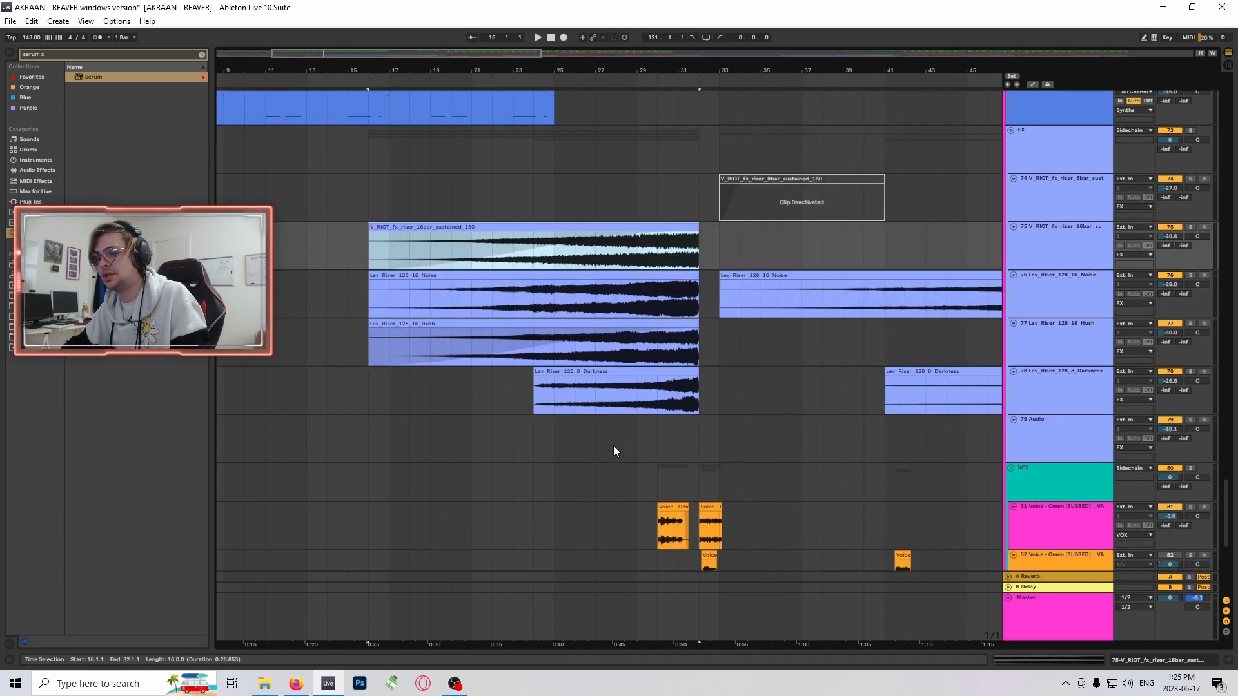
- Audition the voice clips on track 81 in solo from bar 30, unsolo the track and stop playback
scroll(613, 446, "down", 4)
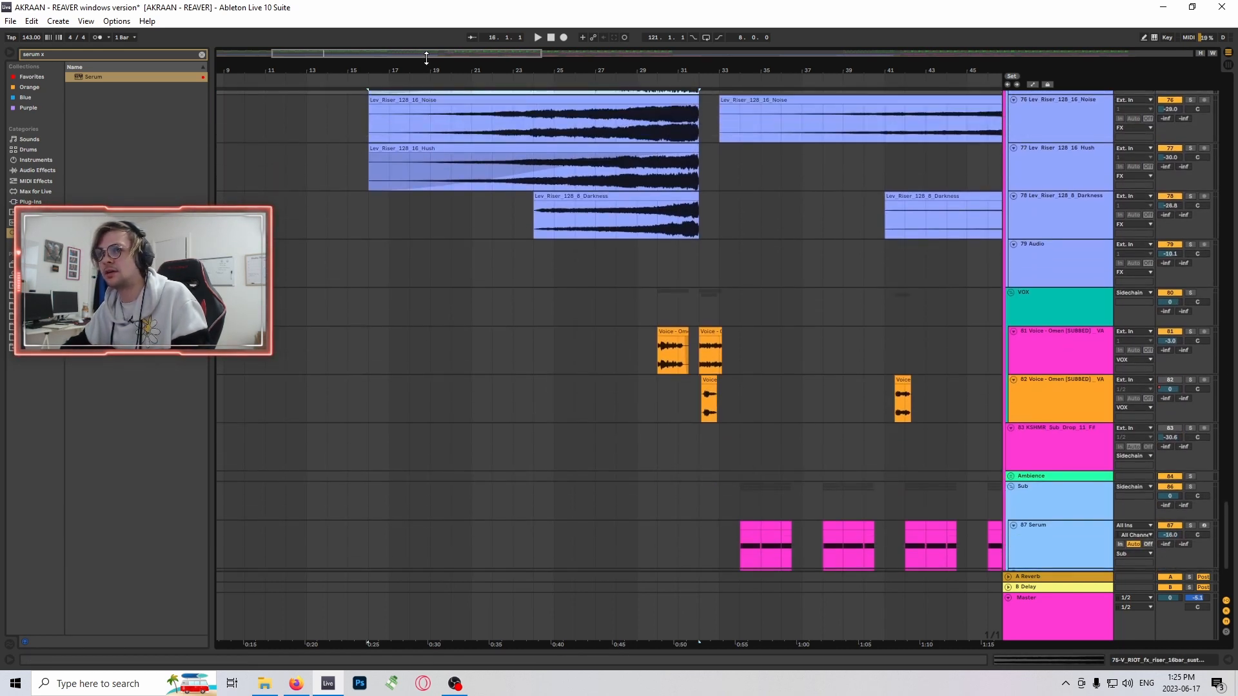
left_click(653, 353)
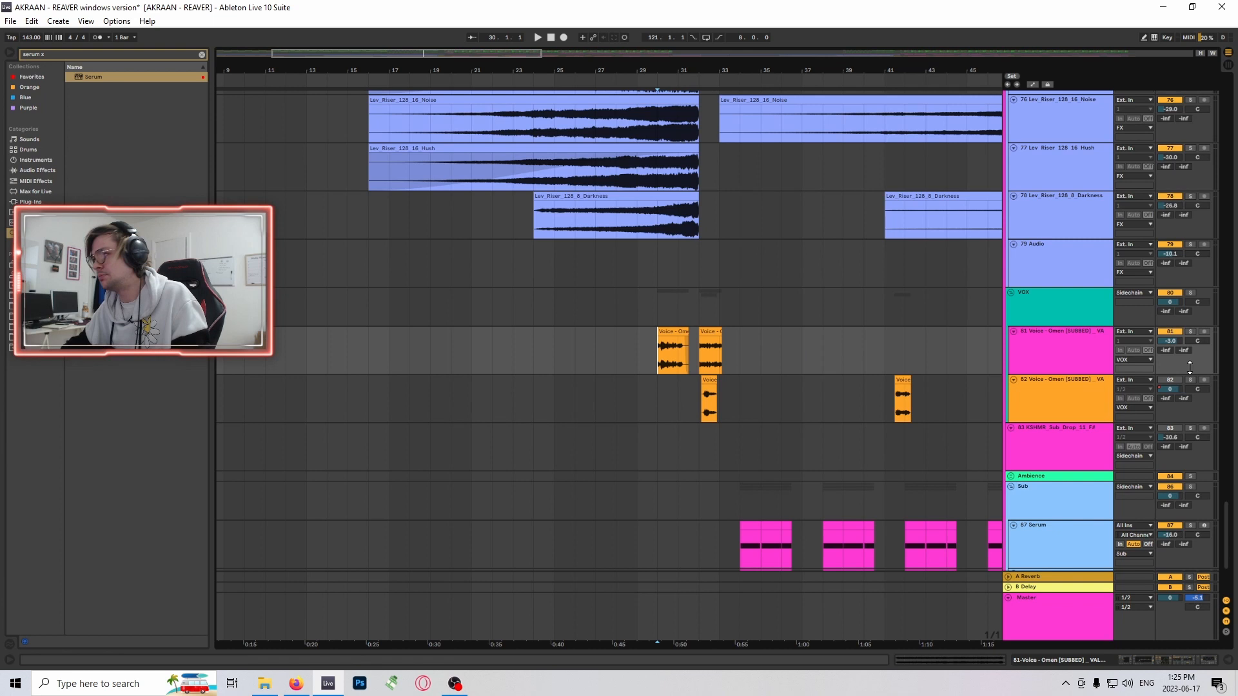
left_click(1189, 331)
scroll(683, 325, "down", 1)
key("space")
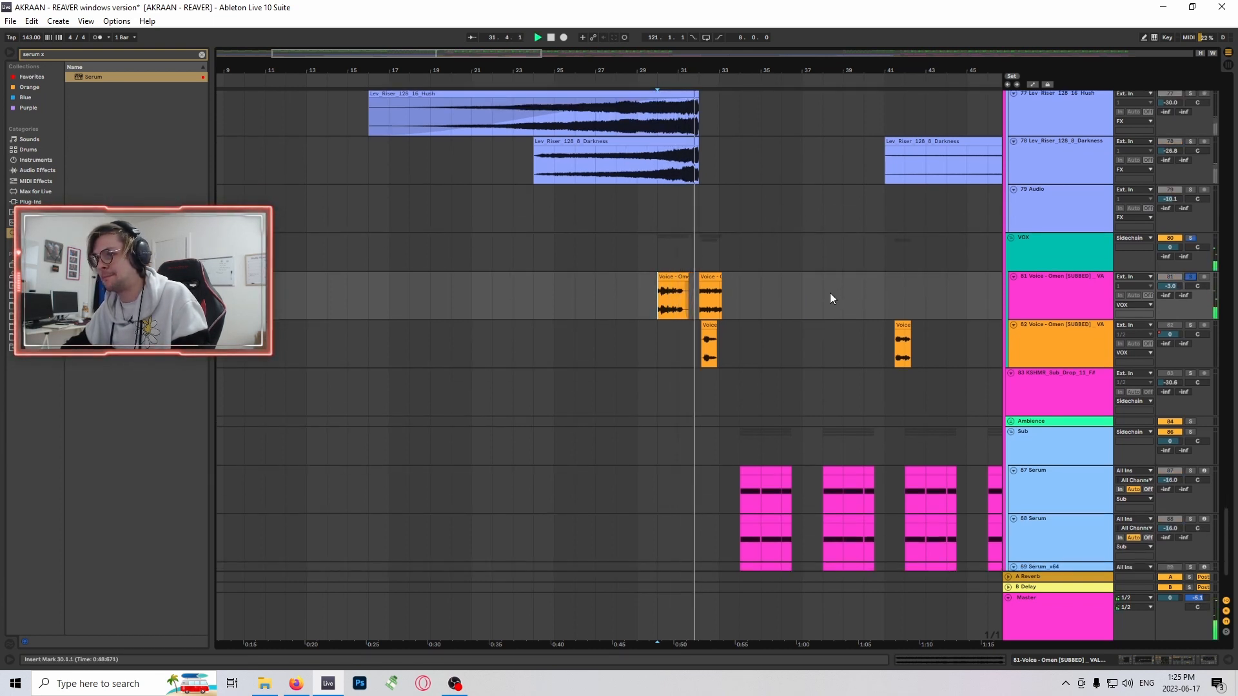
left_click(1190, 277)
scroll(717, 340, "down", 3)
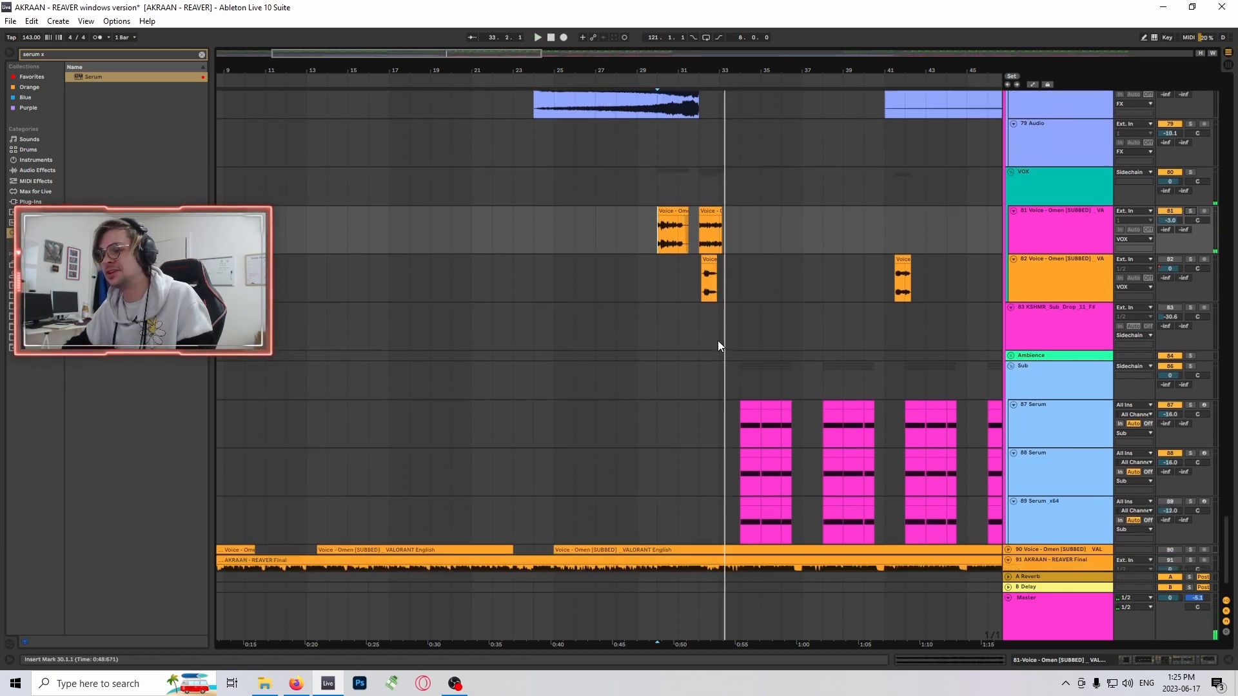
- Look over the riser and voice clips around the drop and mark bar 30 on the VOX group
scroll(788, 375, "up", 3)
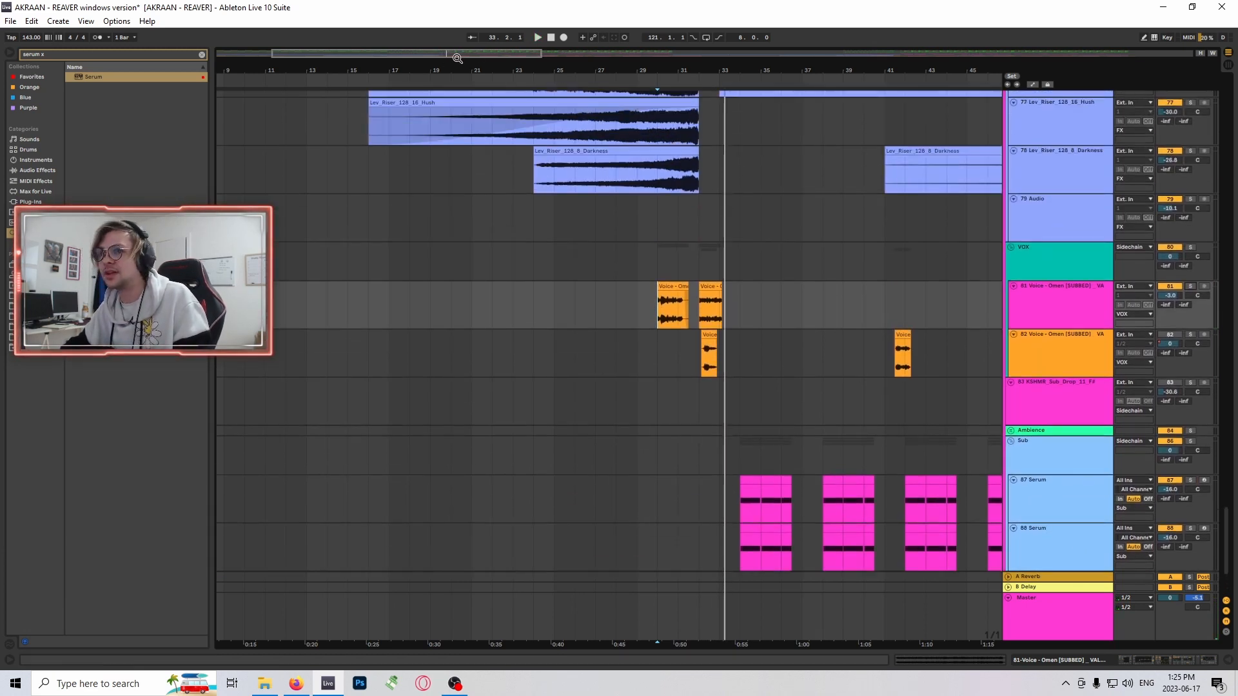
left_click_drag(457, 59, 585, 64)
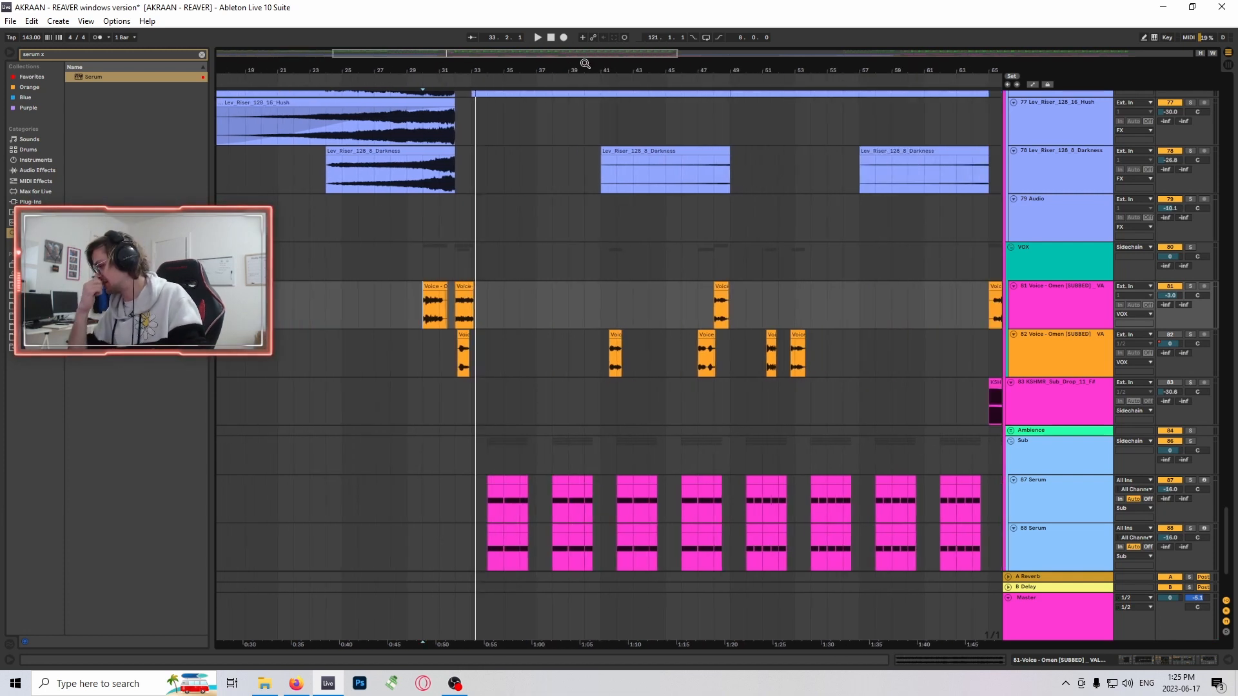
scroll(635, 330, "up", 2)
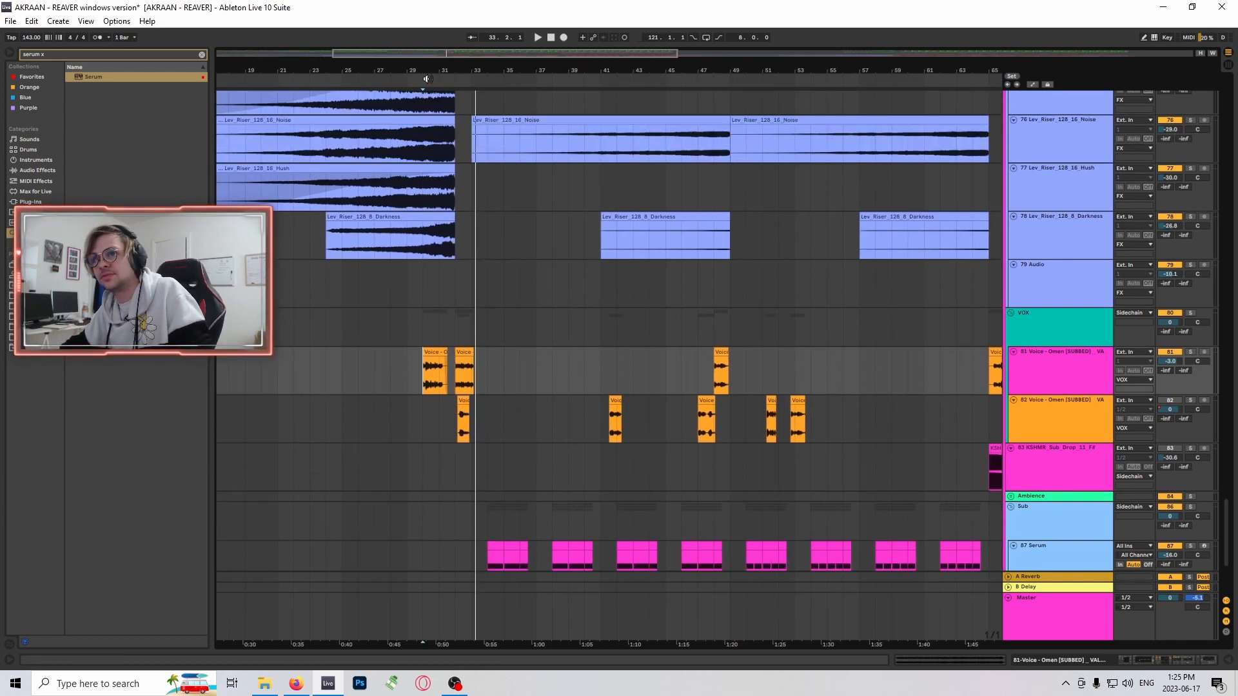
left_click_drag(403, 70, 426, 116)
scroll(496, 333, "up", 1)
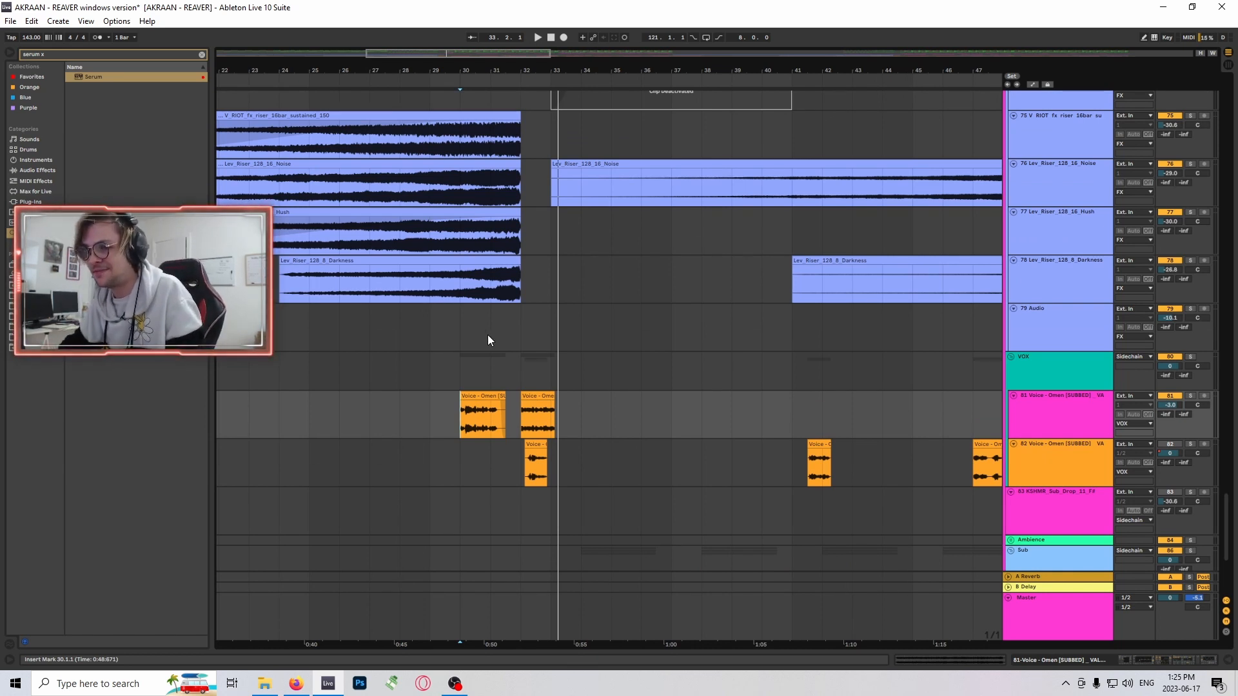
left_click(460, 372)
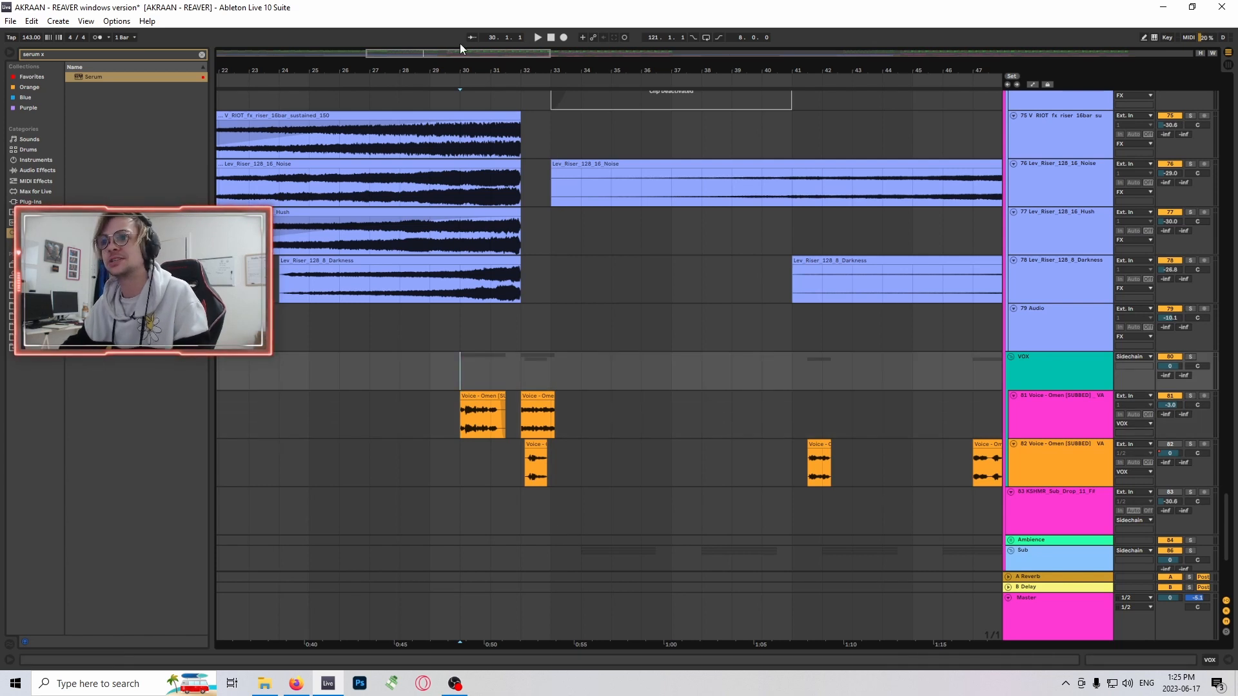
- Mark bar 33 on the VOX group and on track 75 to examine the FX and vocal layers at the drop
left_click_drag(490, 57, 539, 48)
scroll(596, 412, "up", 1)
scroll(451, 371, "down", 3)
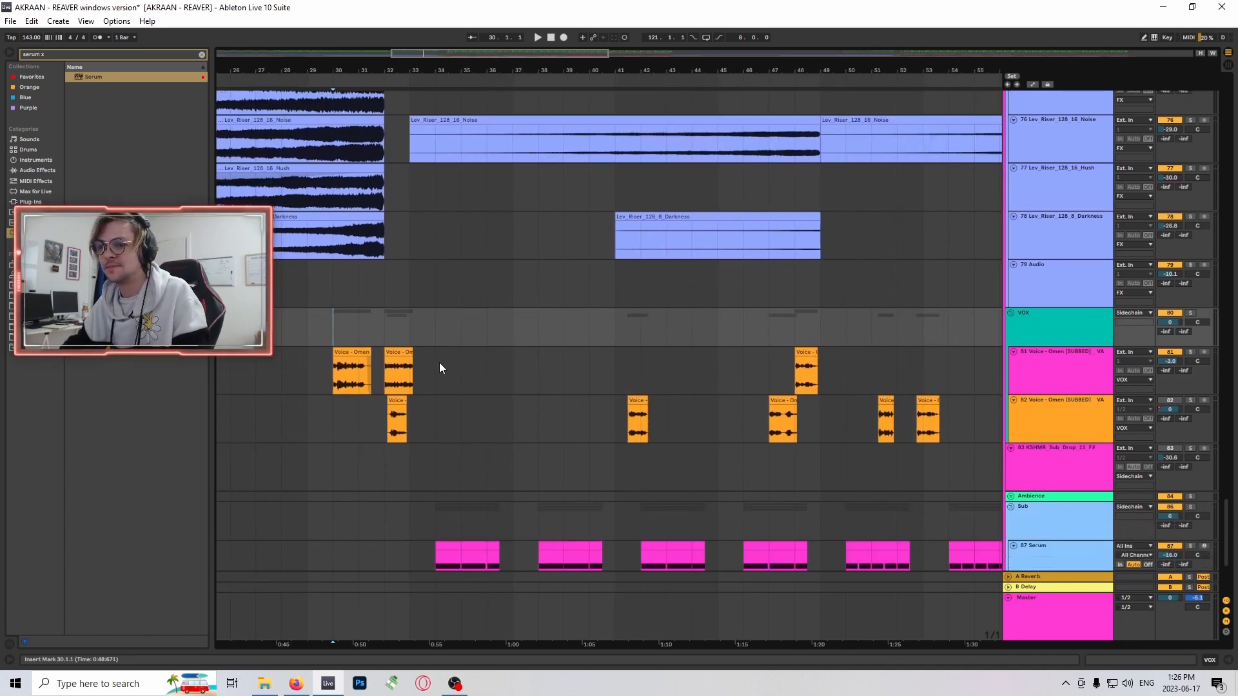
scroll(1194, 317, "up", 1)
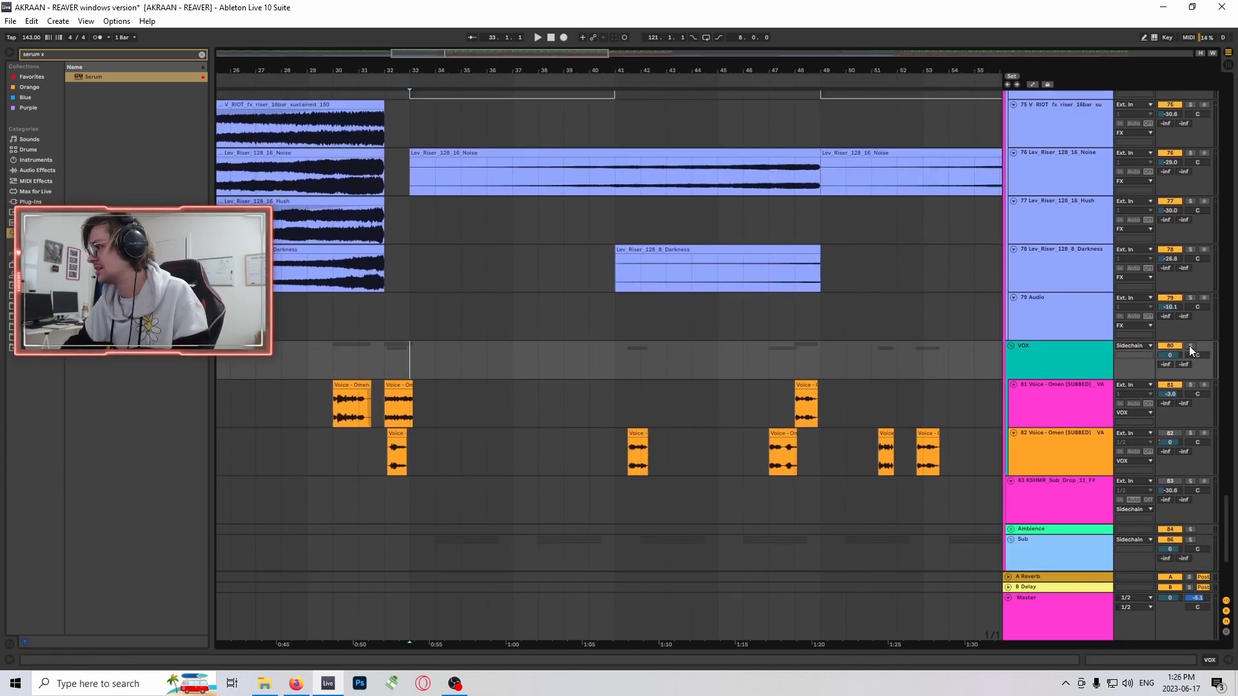
scroll(519, 409, "up", 8)
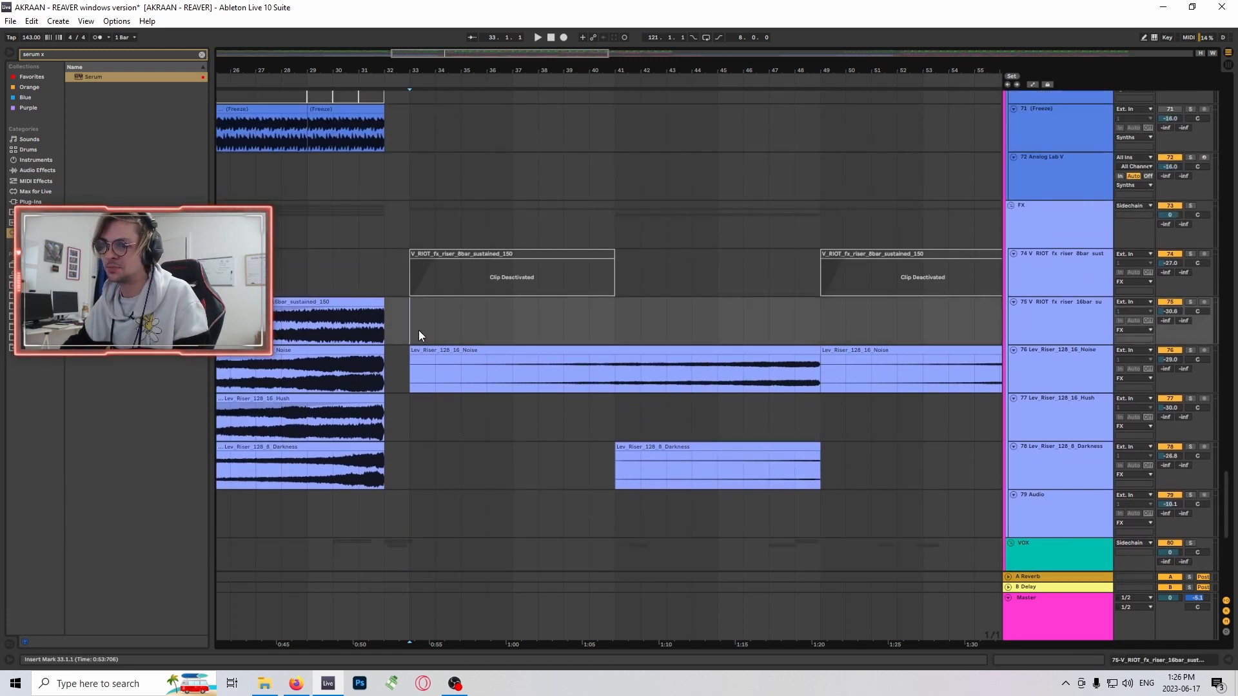
- Mark bar 33 on track 6 in the Drums group and examine the drop's kick, snare and clap clips
left_click_drag(1227, 494, 1224, 134)
scroll(695, 334, "up", 7)
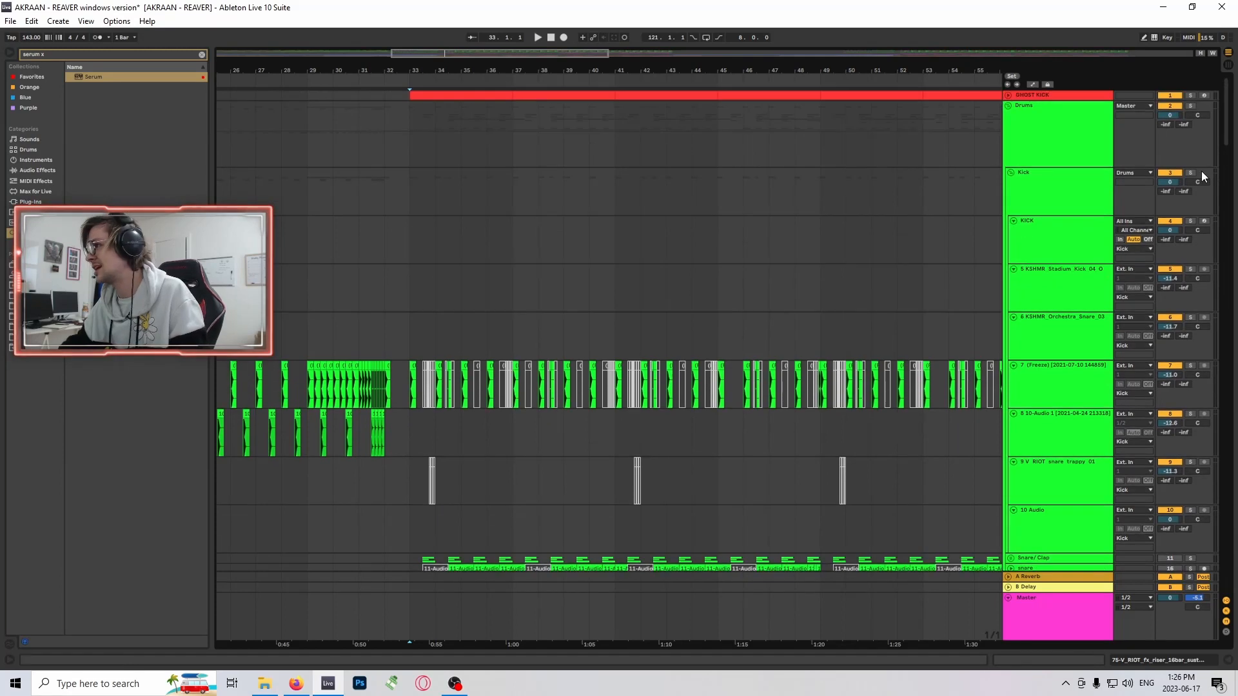
scroll(420, 262, "down", 2)
left_click(416, 254)
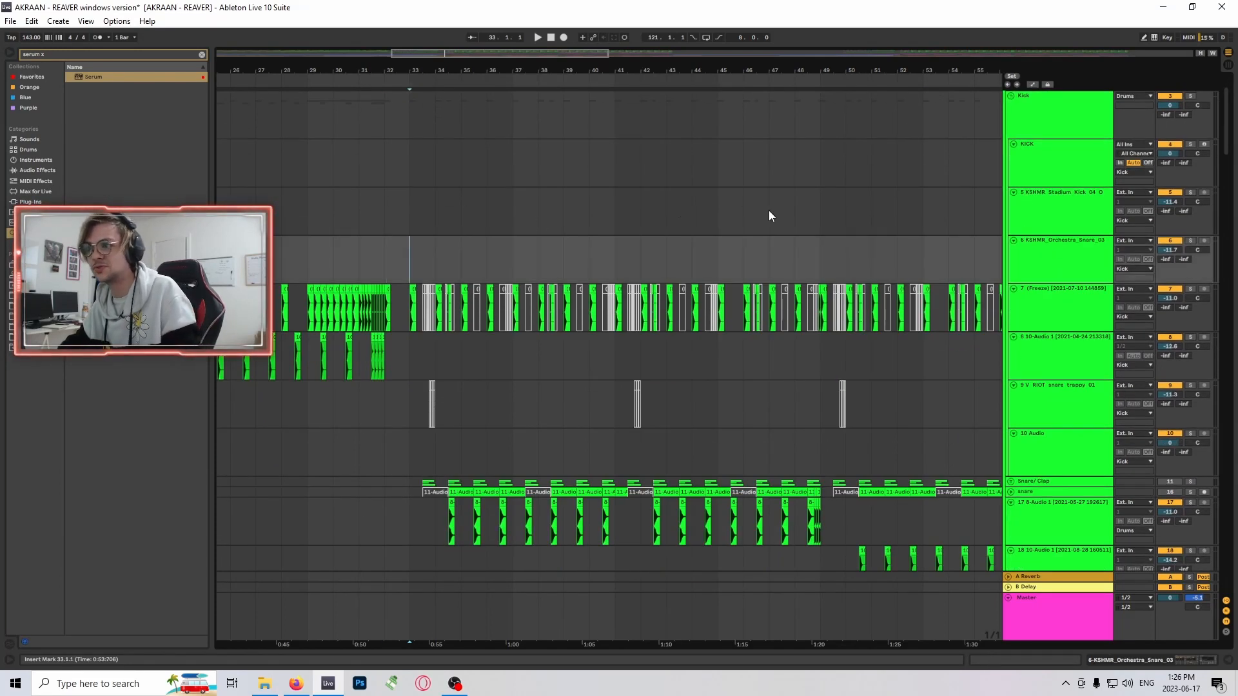
scroll(768, 210, "down", 1)
scroll(987, 228, "up", 4)
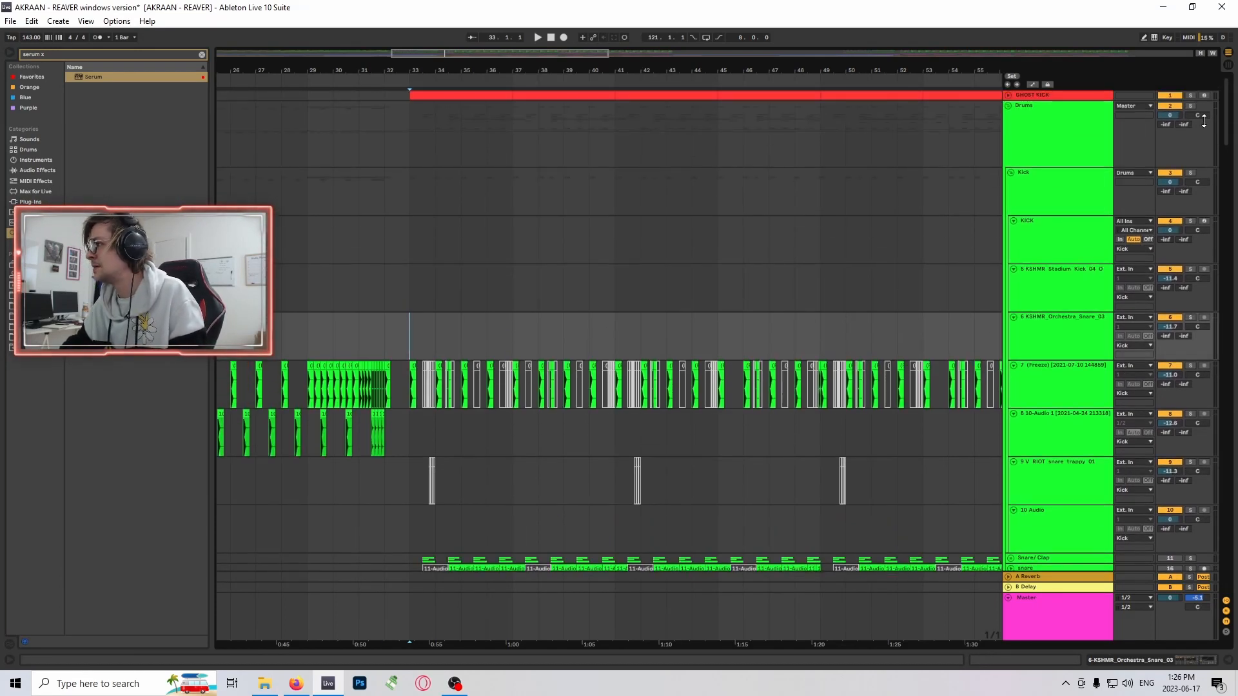
scroll(696, 246, "down", 5)
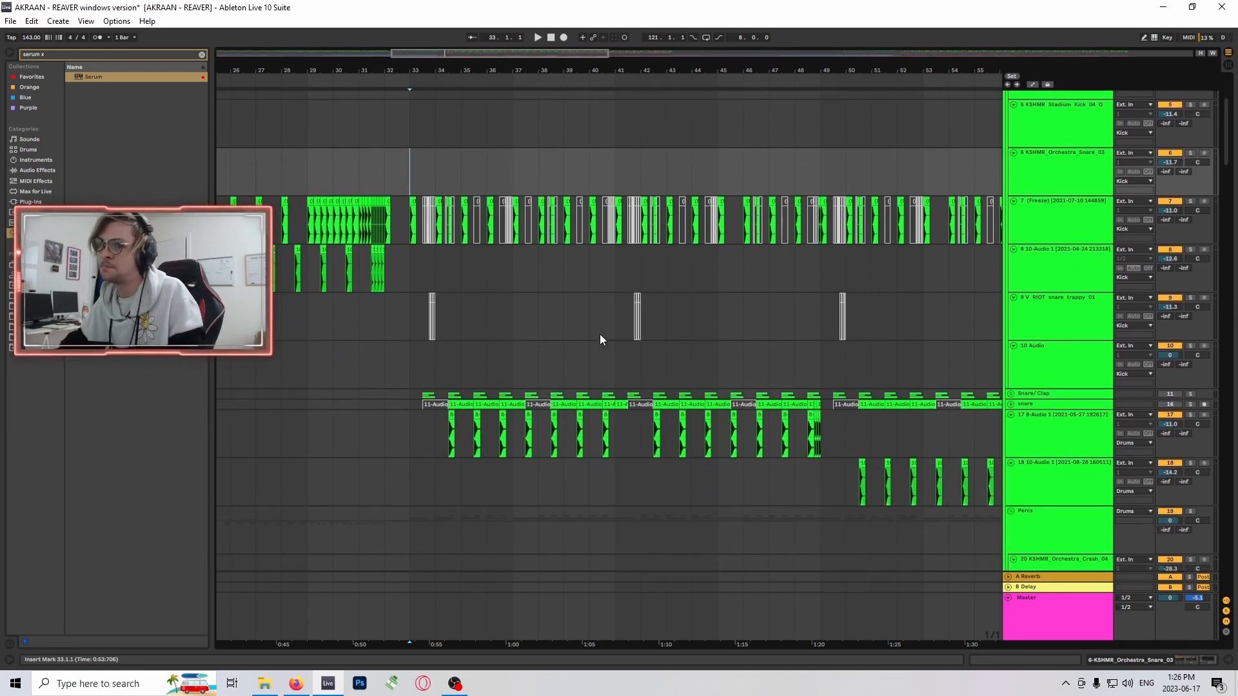
scroll(563, 350, "up", 4)
- Look over the drum tracks from the Kick group down to Percs around the drop at bar 33
scroll(594, 305, "down", 4)
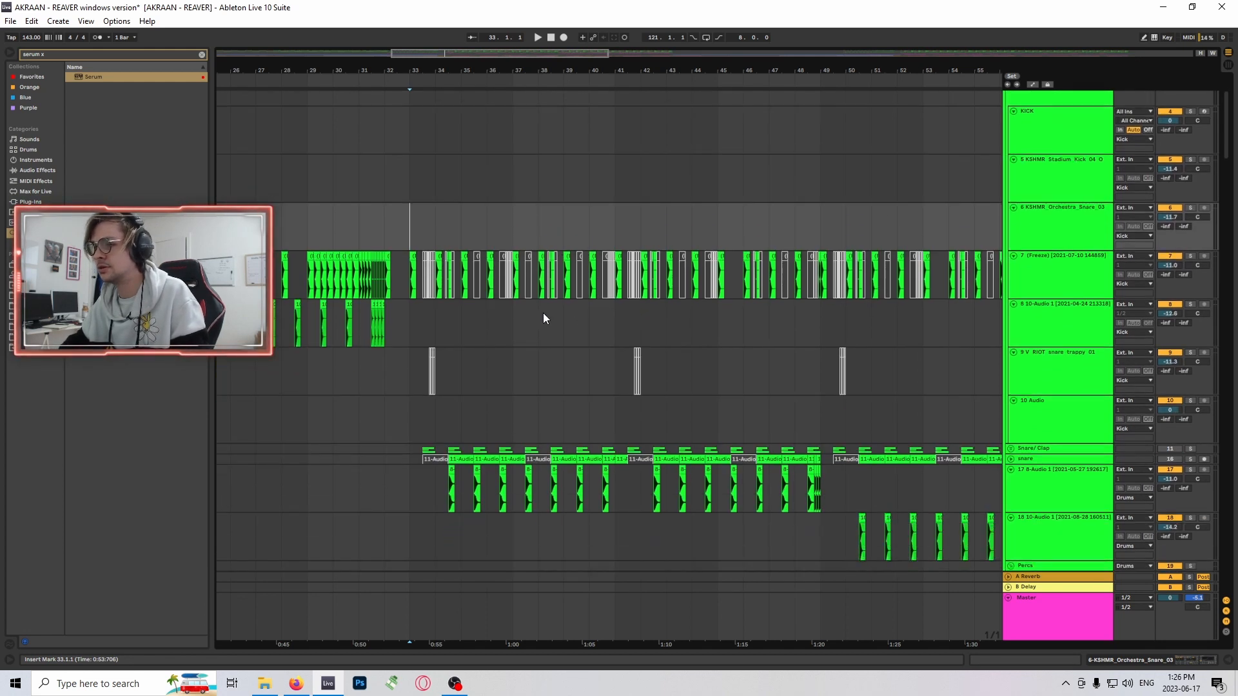
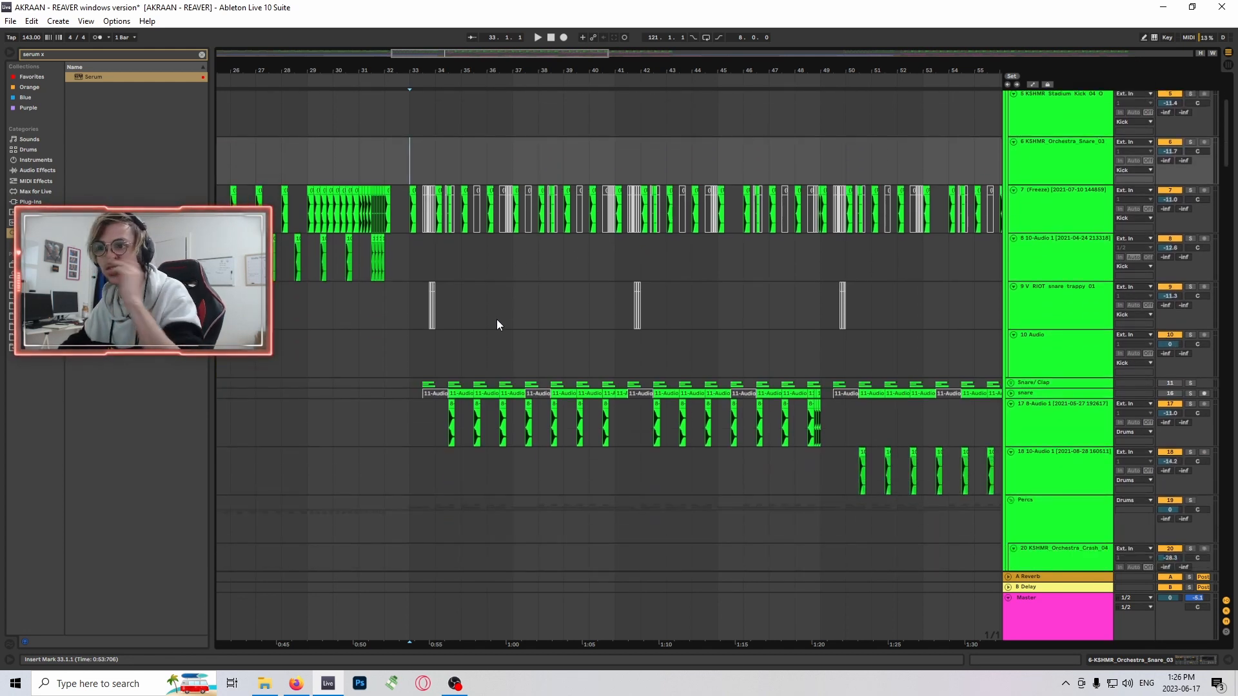
scroll(543, 268, "down", 2)
- Look over the drum tracks from the Kick group down to Percs around the drop at bar 33
scroll(543, 268, "up", 4)
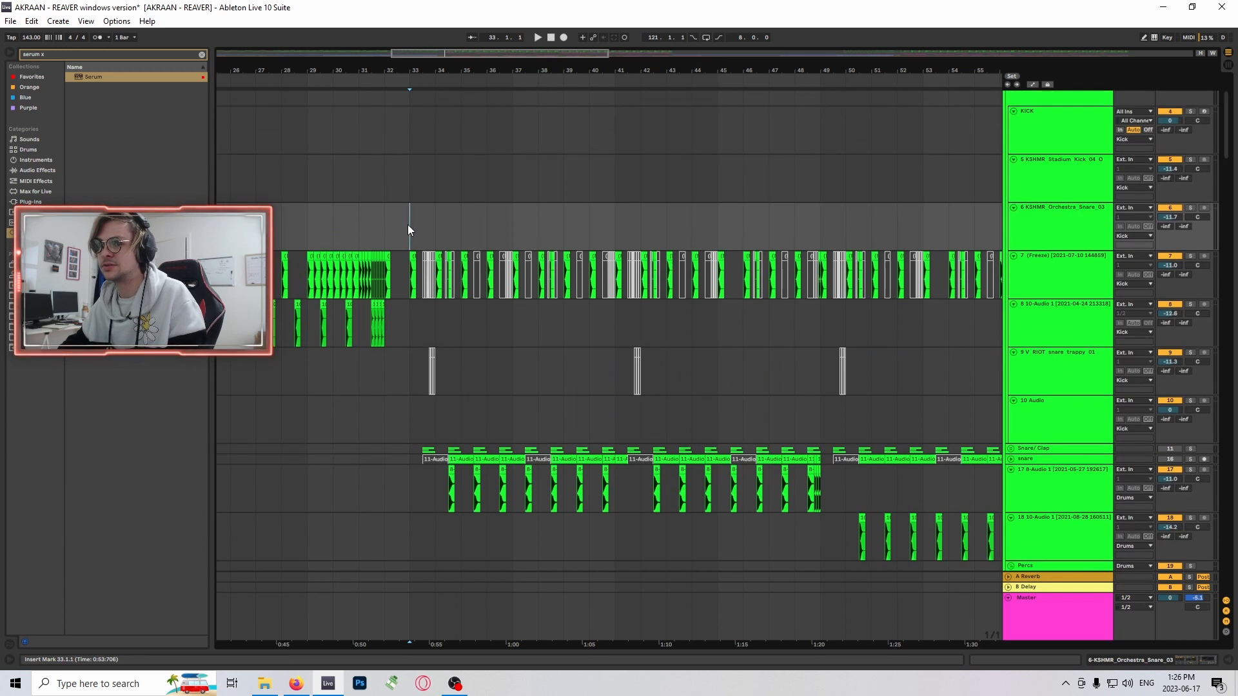
scroll(568, 249, "up", 2)
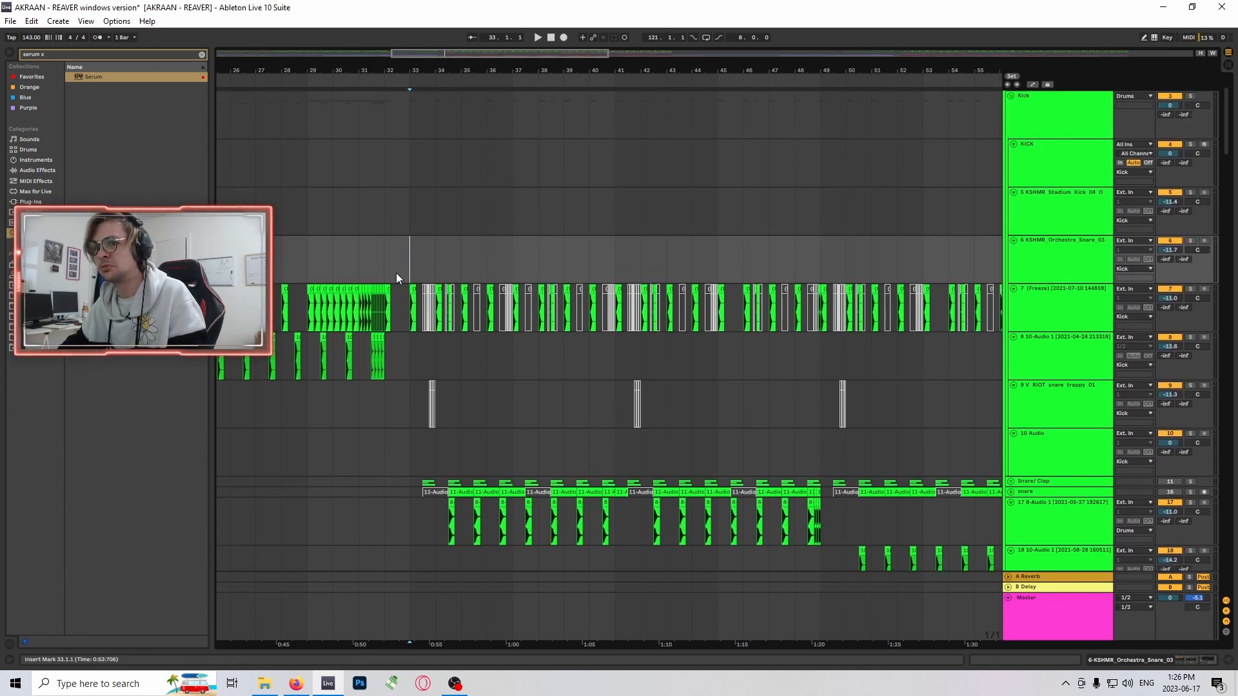
scroll(870, 223, "up", 2)
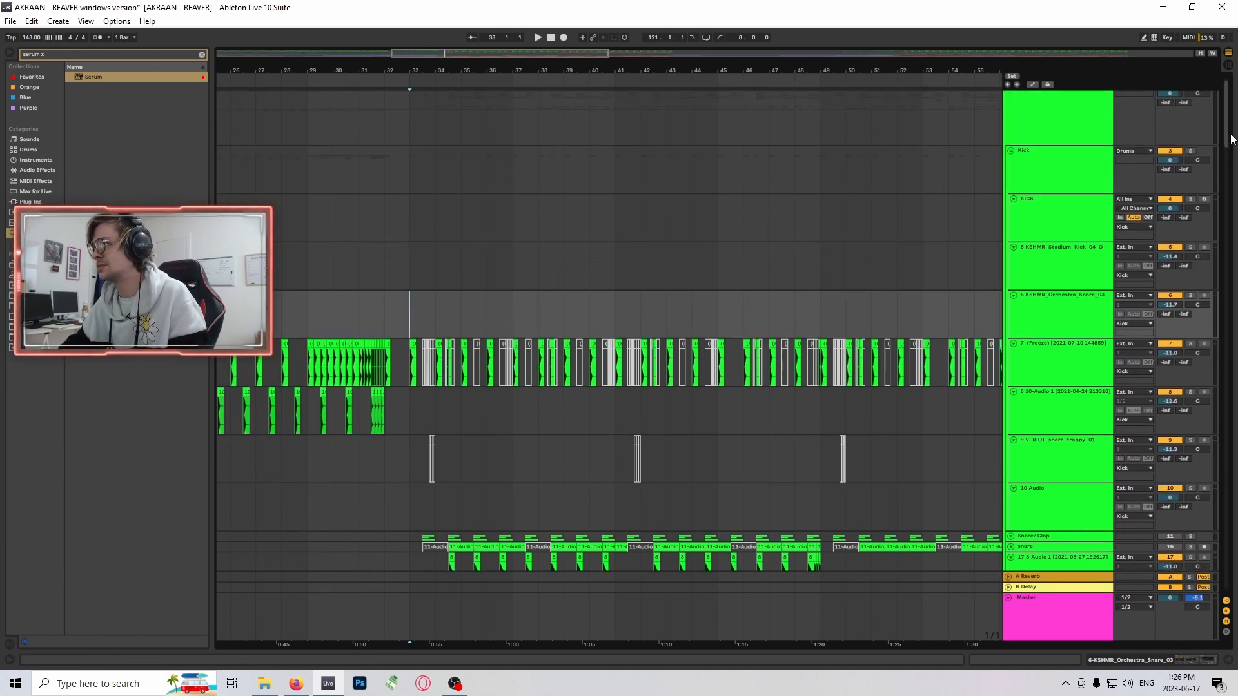
mouse_move(1228, 135)
left_mouse_down()
mouse_move(1222, 191)
mouse_move(1225, 150)
left_mouse_up()
scroll(748, 270, "down", 3)
scroll(759, 273, "up", 2)
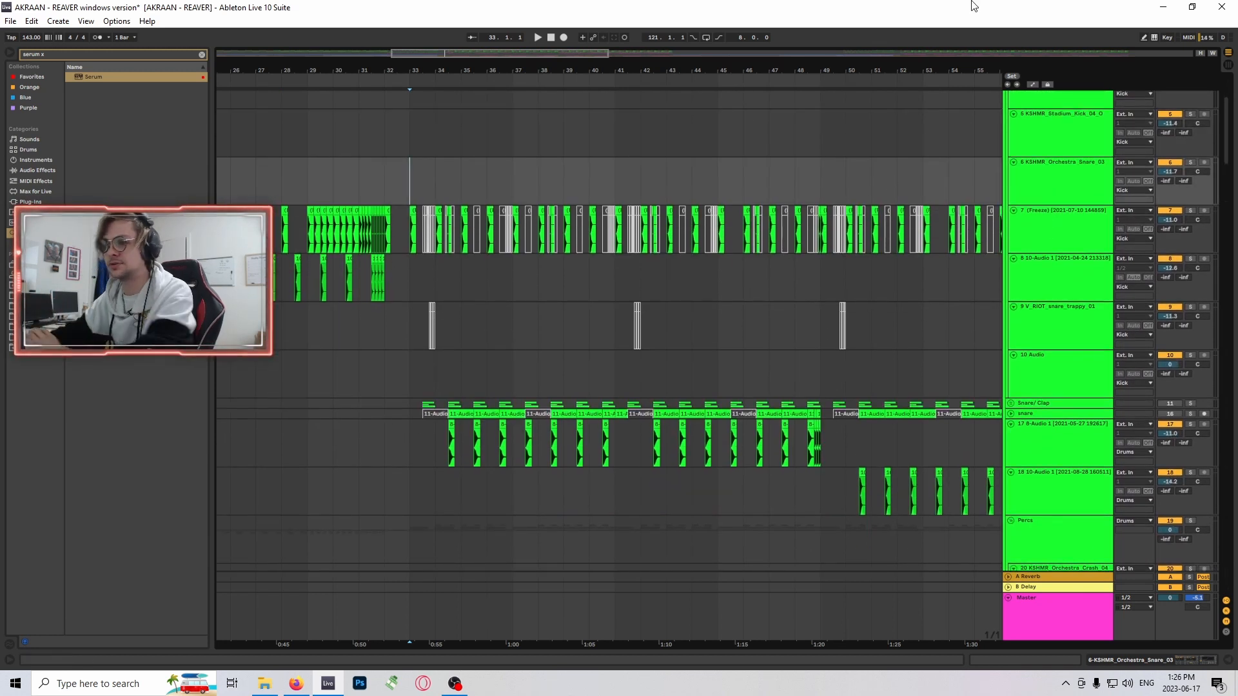
scroll(559, 248, "up", 2)
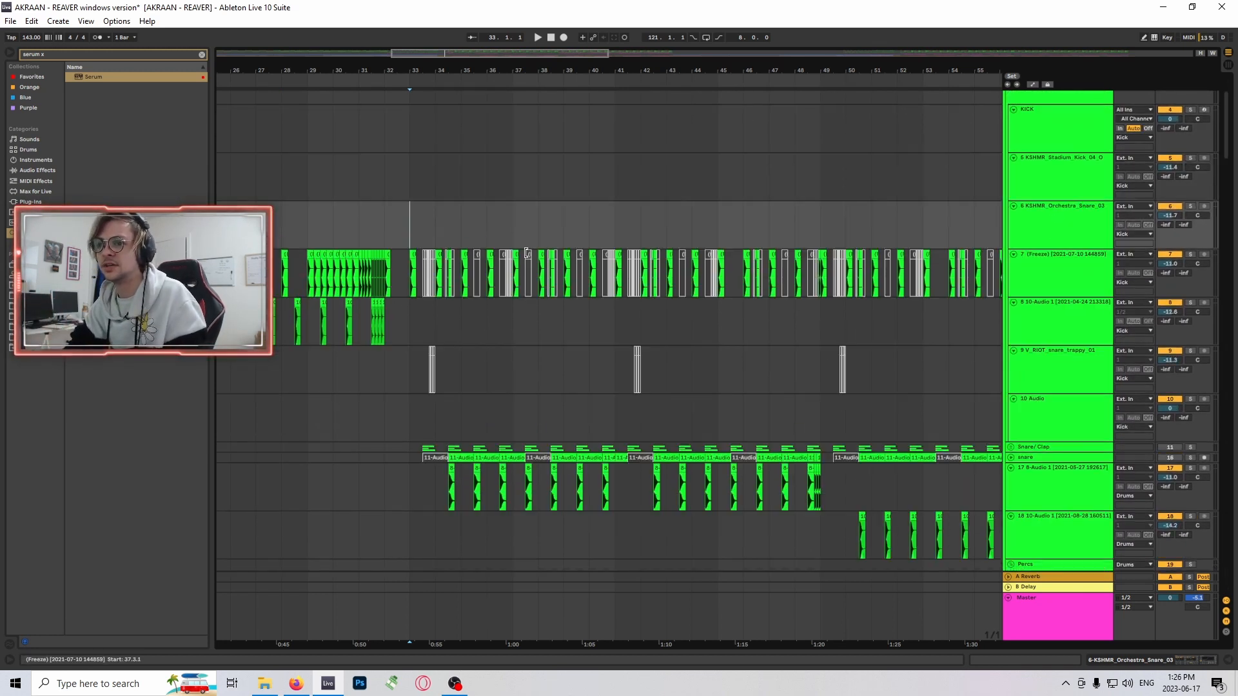
- Play the drop from bar 33 while examining the kick, snare, ride and cymbal tracks in the Drums group
key("space")
scroll(669, 284, "down", 3)
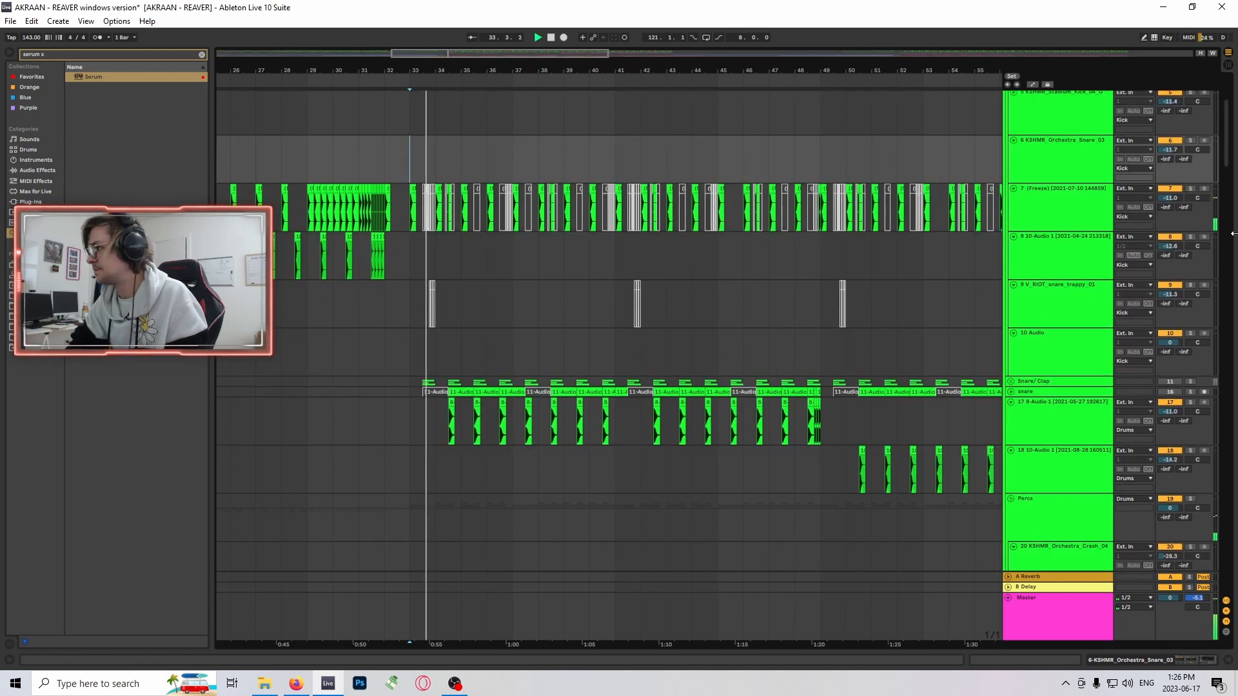
mouse_move(1229, 159)
left_mouse_down()
mouse_move(1230, 219)
mouse_move(1232, 180)
left_mouse_up()
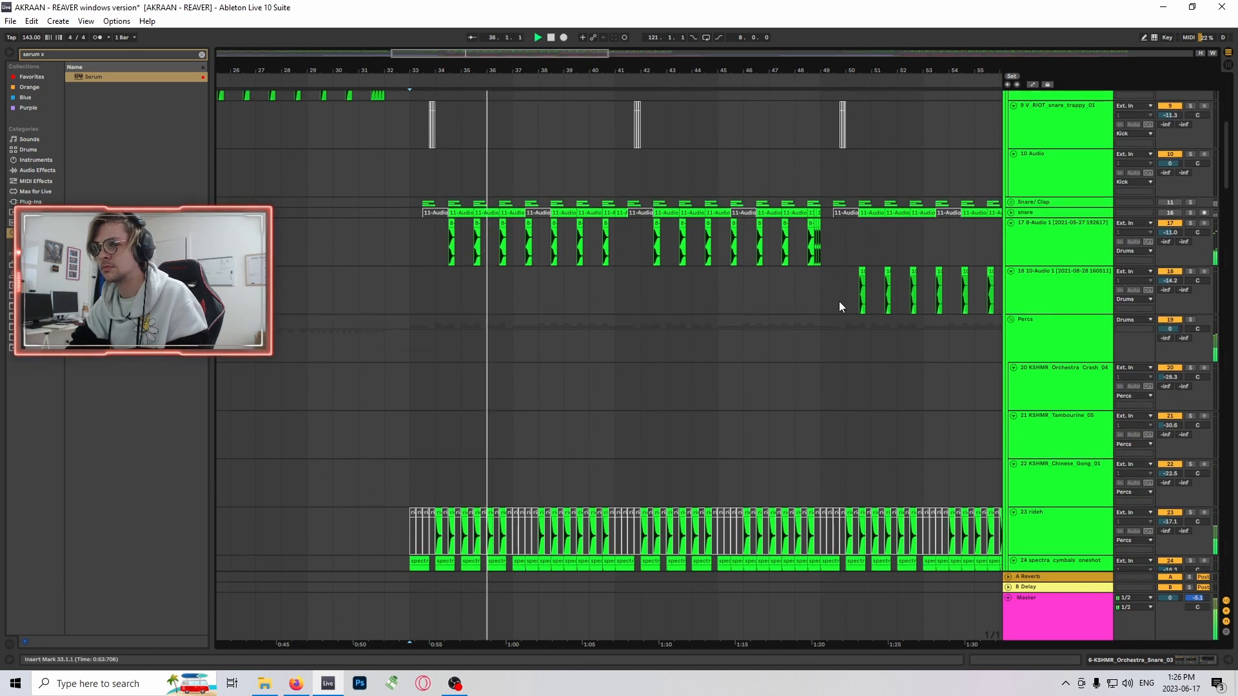
scroll(937, 342, "up", 4)
scroll(939, 347, "up", 3)
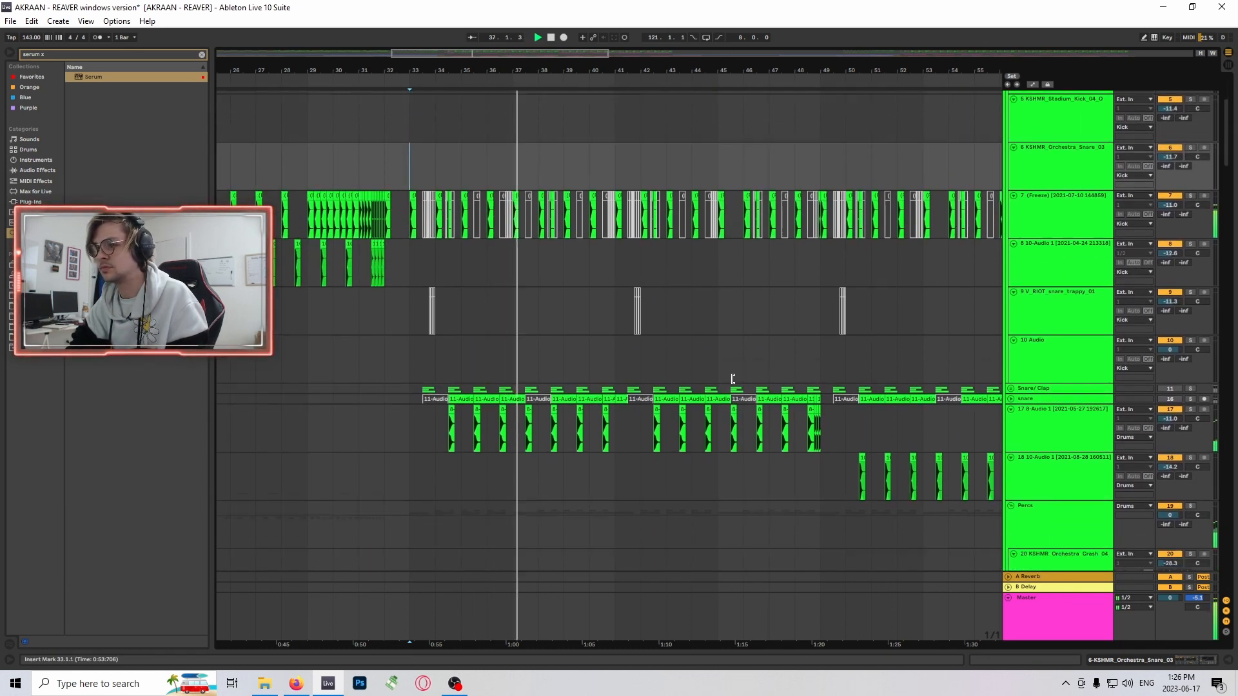
scroll(770, 377, "down", 2)
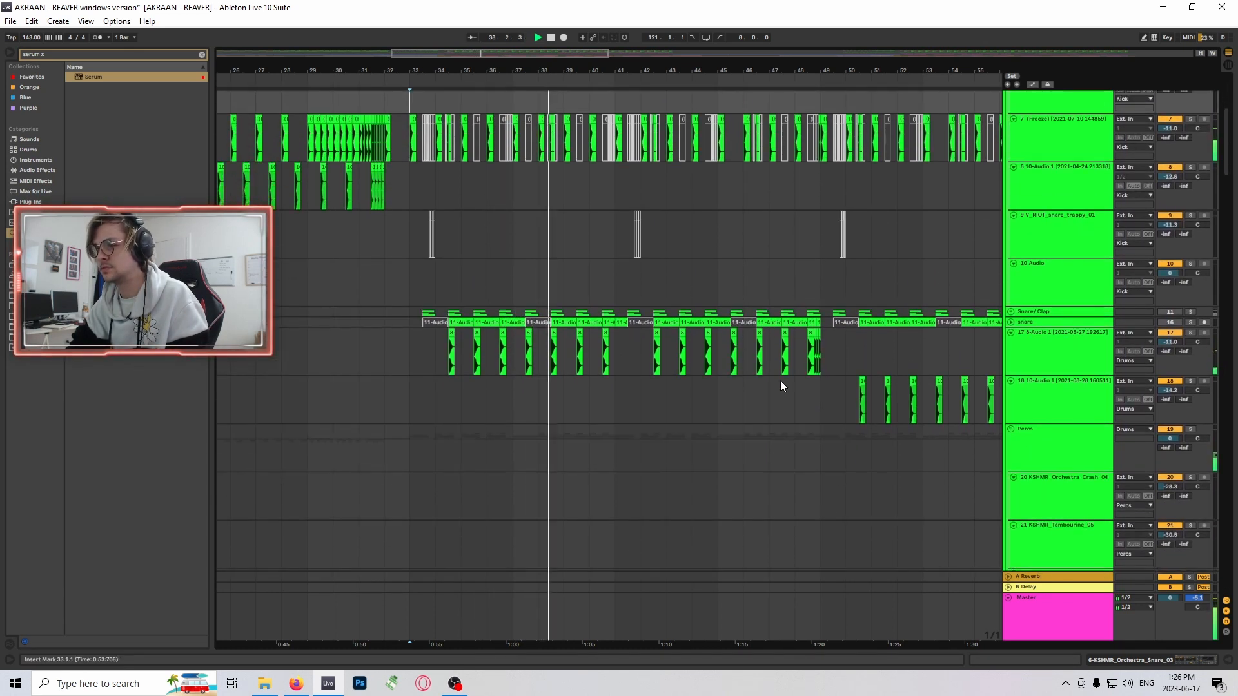
scroll(838, 383, "up", 1)
- Show the Reverb and EQ Eight devices on track 17 during playback and stop the playback
double_click(1050, 396)
scroll(777, 365, "down", 1)
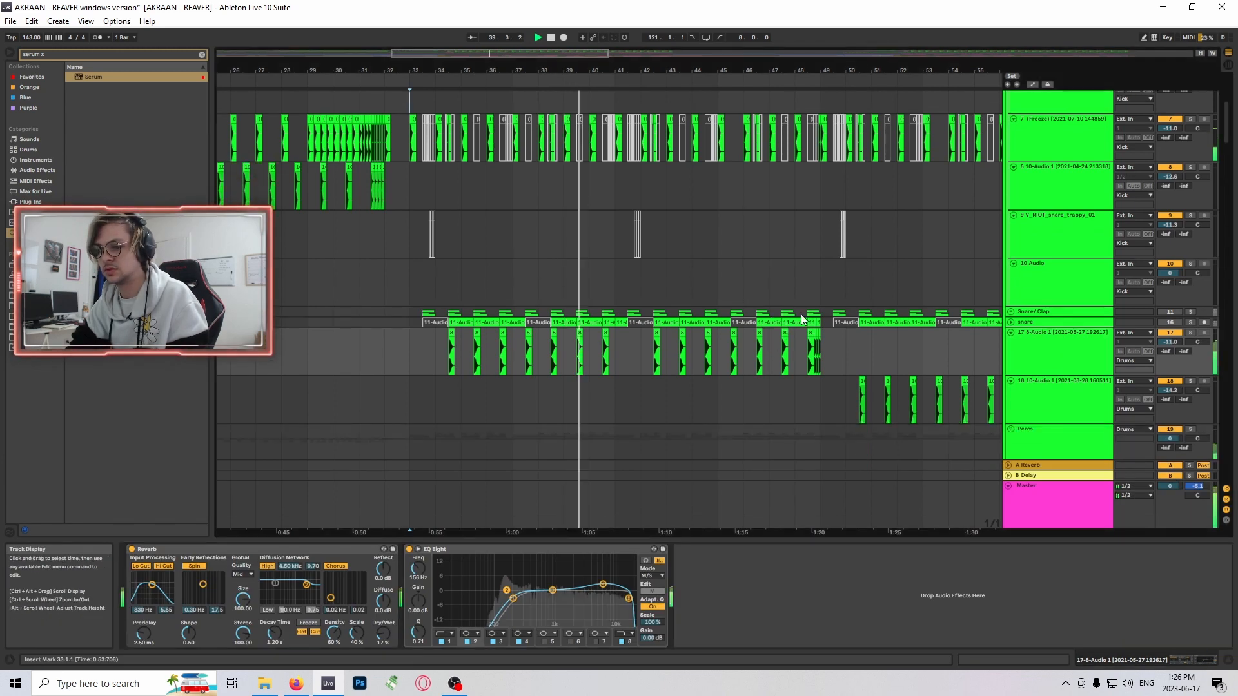
scroll(490, 319, "up", 2)
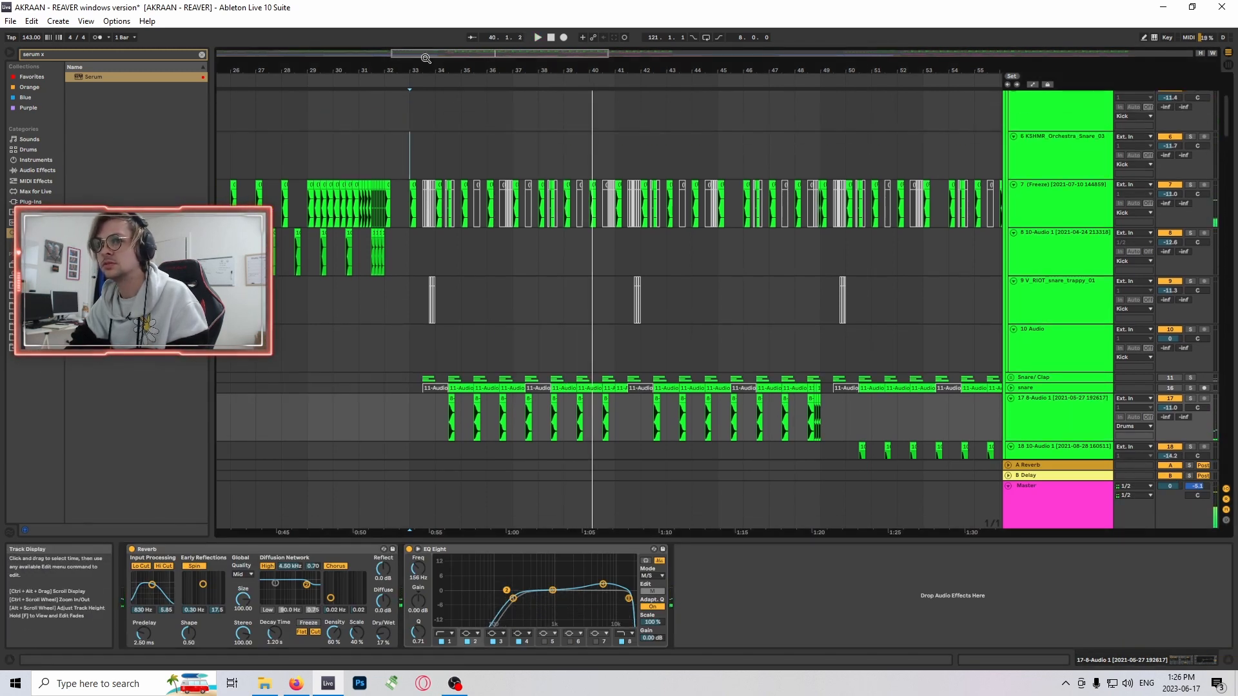
- Select track 17's first clip in the drop, switch off EQ Eight's filter 1 and audition from bar 33
left_click_drag(426, 58, 501, 151)
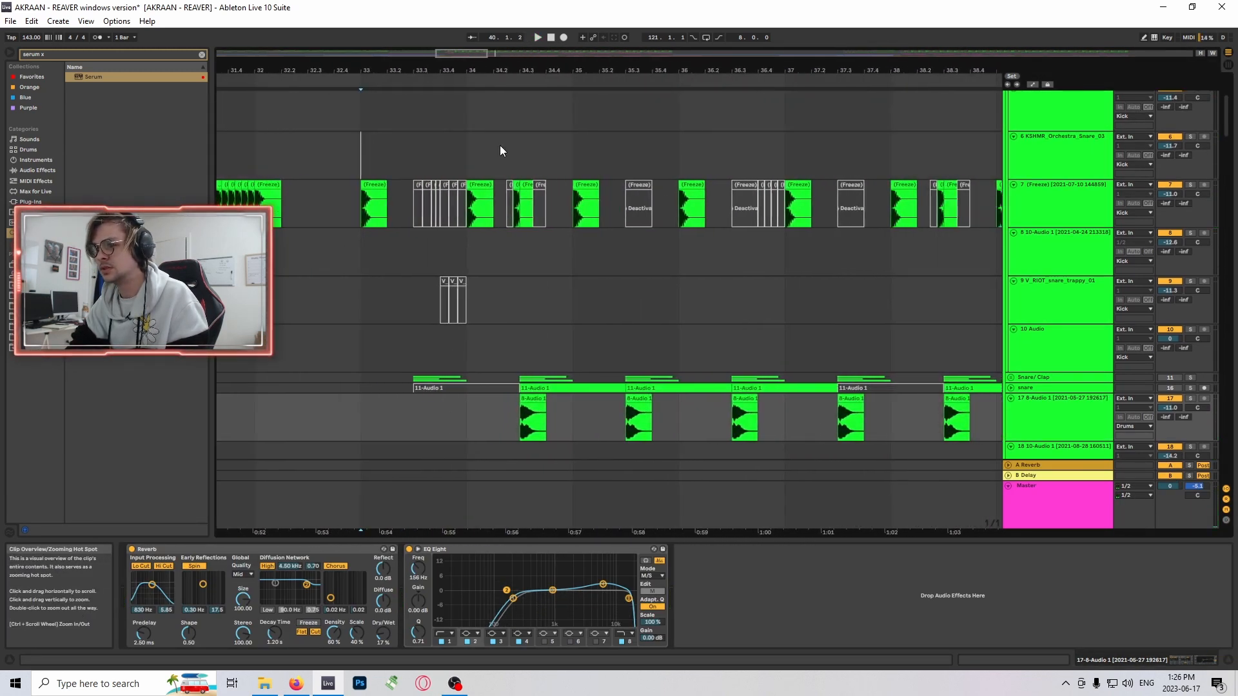
left_click(532, 419)
scroll(991, 391, "down", 1)
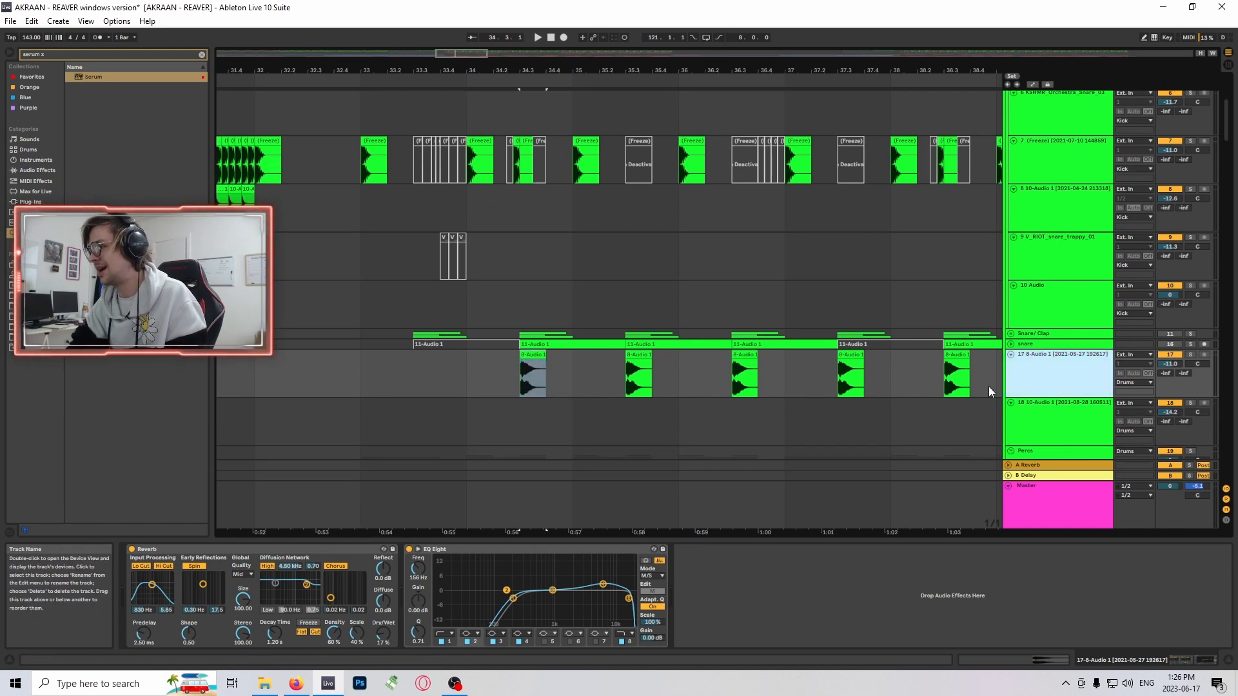
left_click(441, 642)
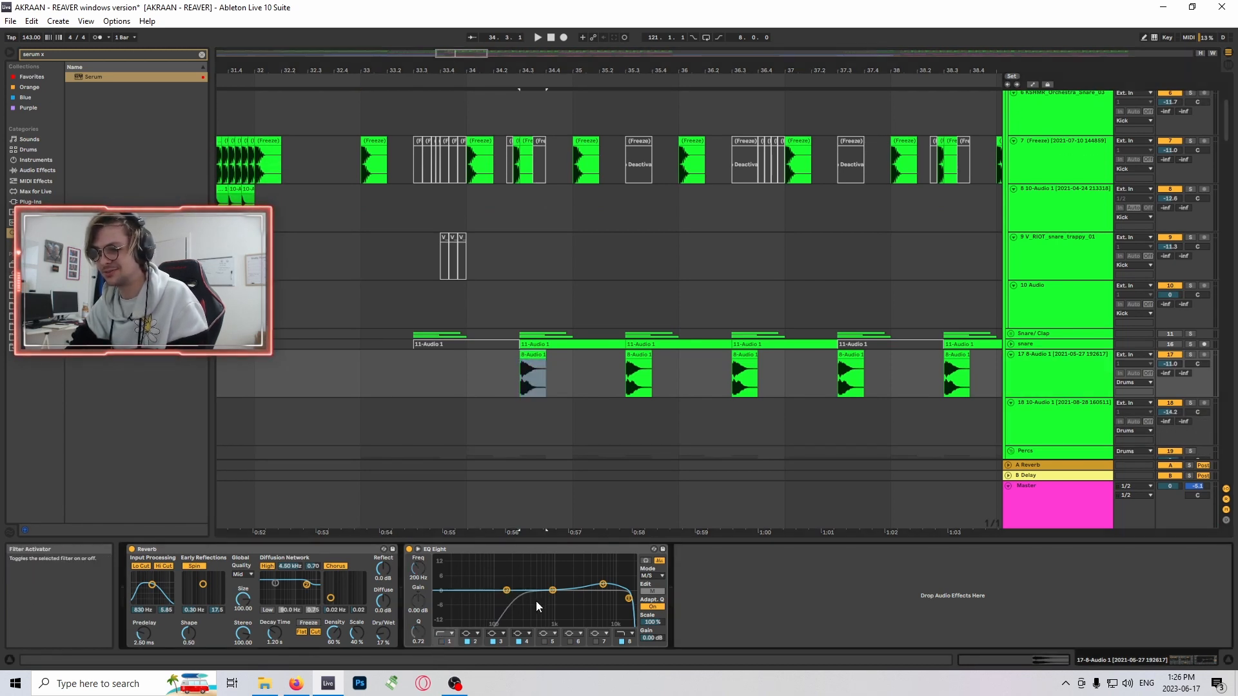
key("space")
left_click(361, 370)
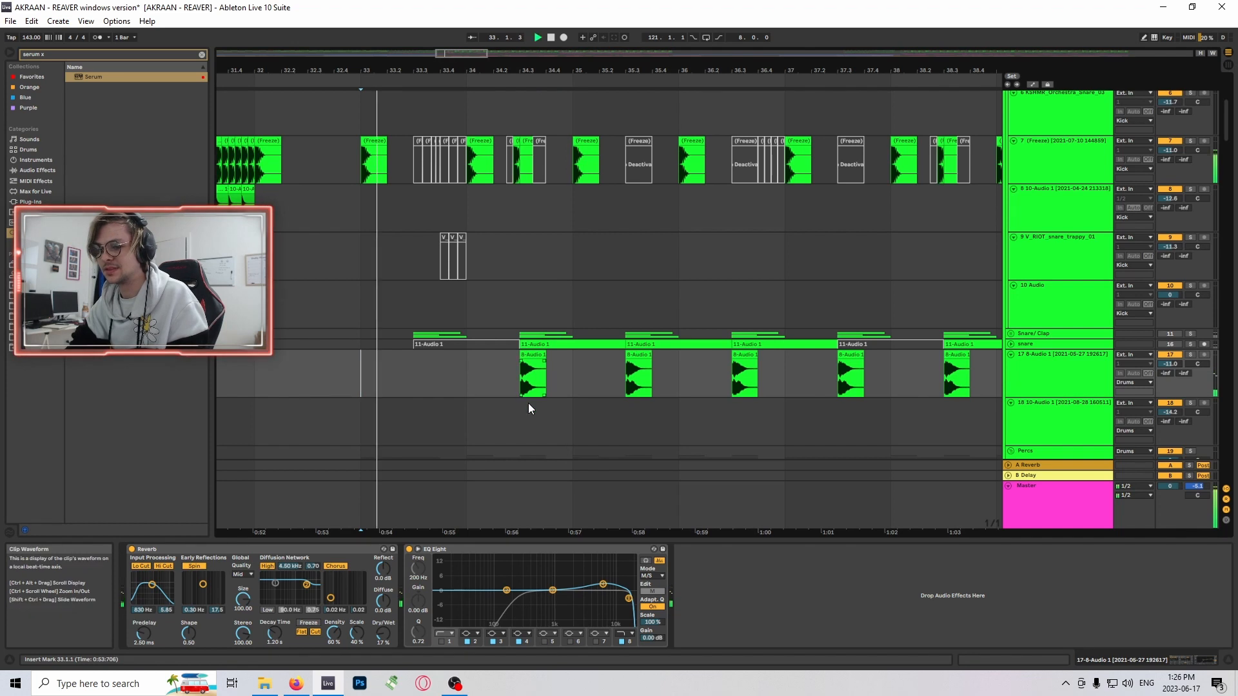
- Switch on EQ Eight's filter 1 on track 17 and set it to a steeper low cut at 40 Hz
left_click(441, 642)
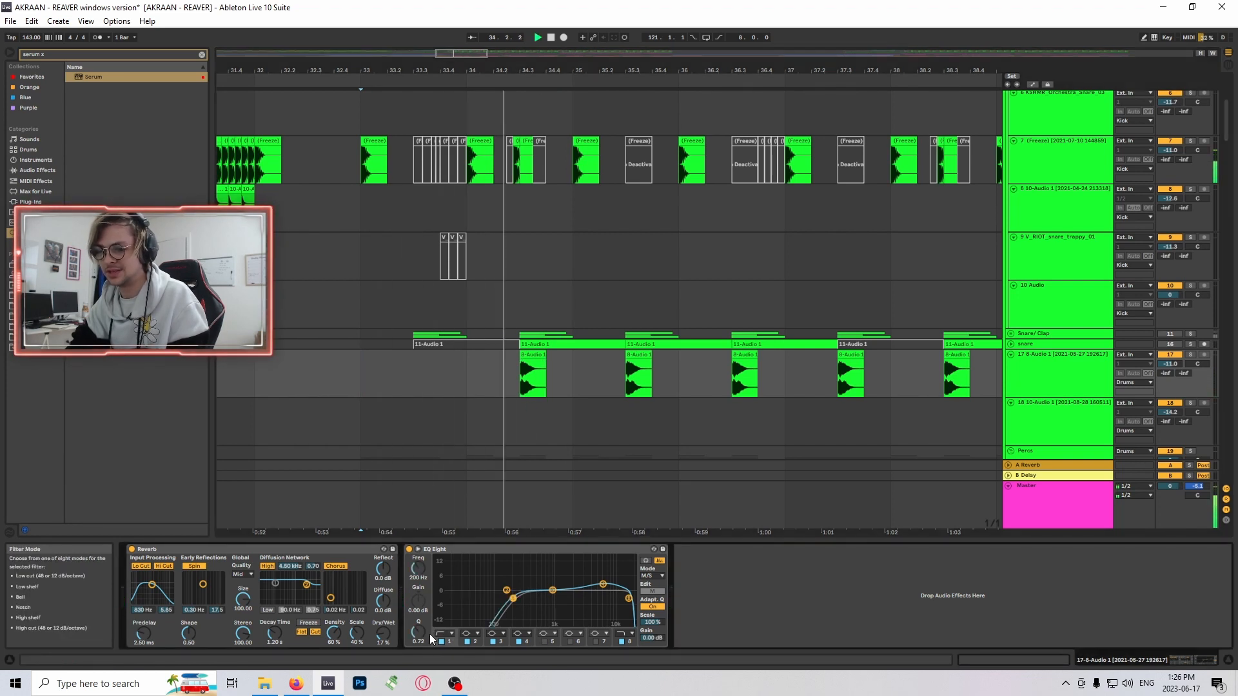
left_click(444, 634)
left_click(449, 569)
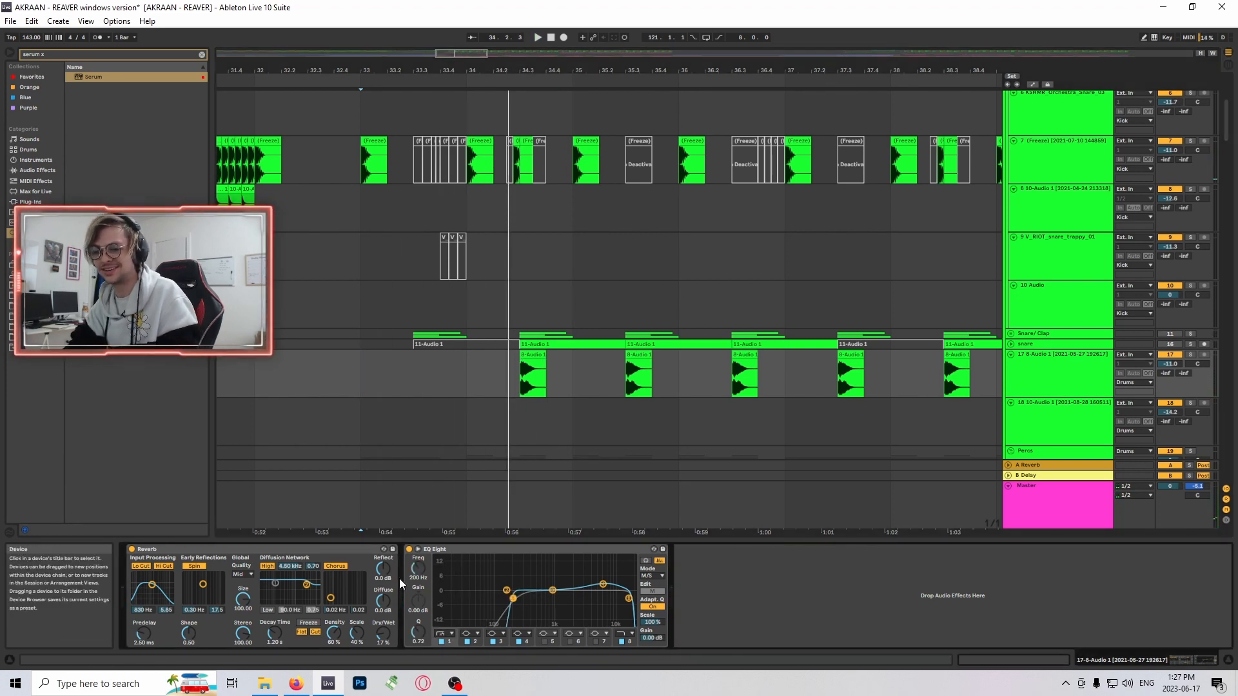
- Mark bar 33 on track 10, briefly audition the start of the drop and stop playback
scroll(357, 373, "up", 1)
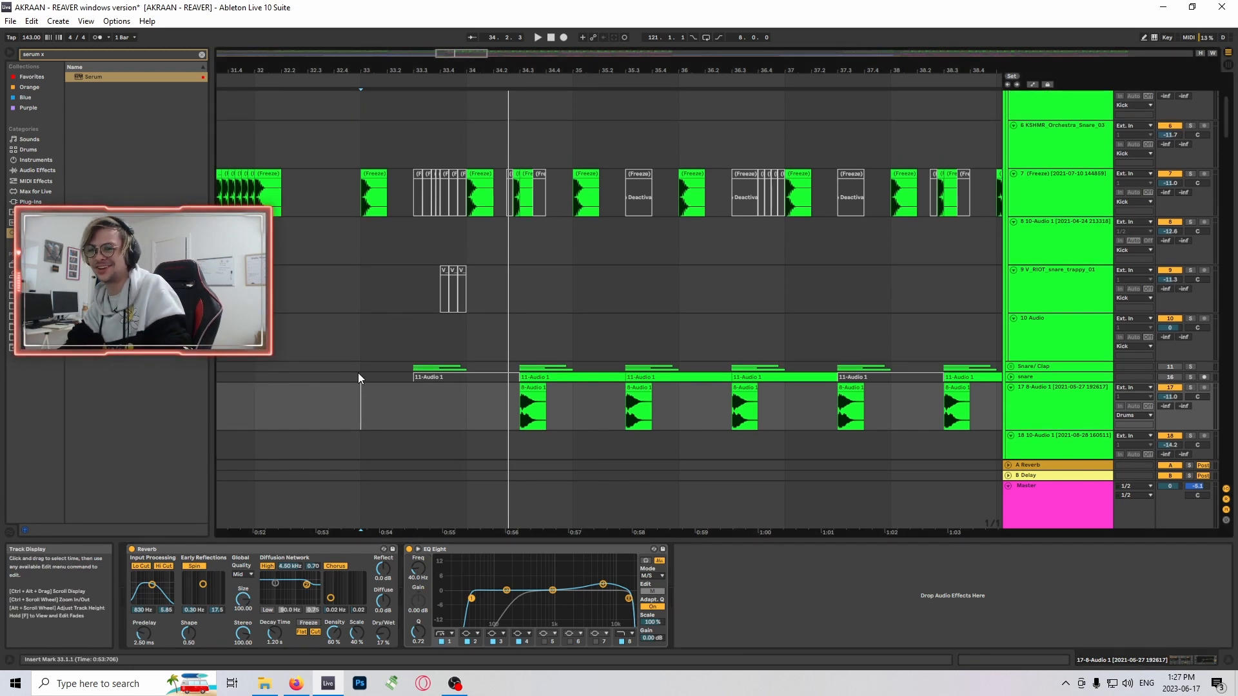
left_click(364, 355)
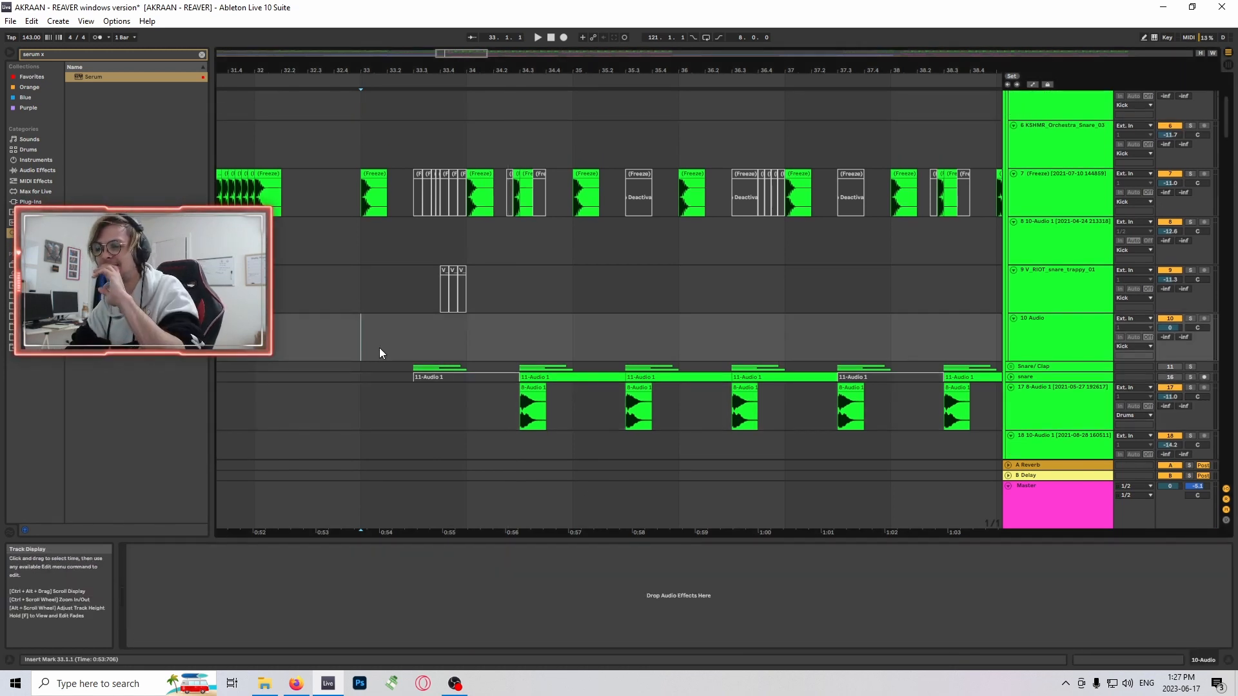
scroll(426, 338, "down", 2)
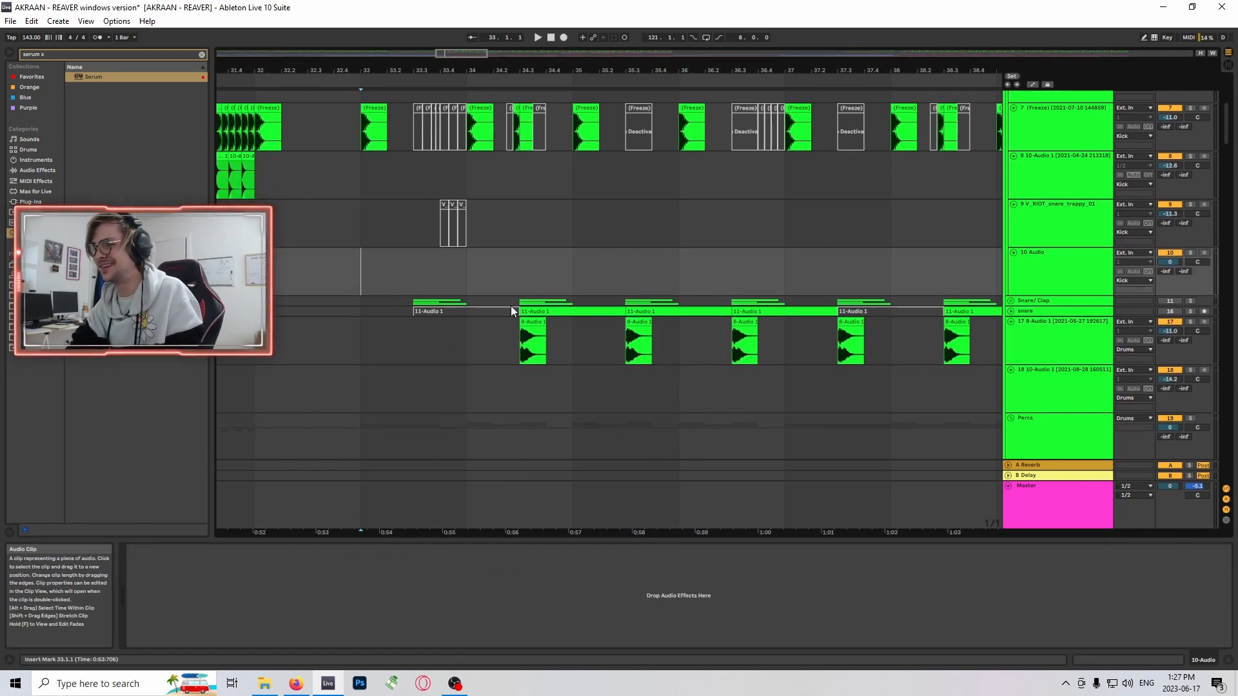
scroll(590, 265, "down", 2)
key("space")
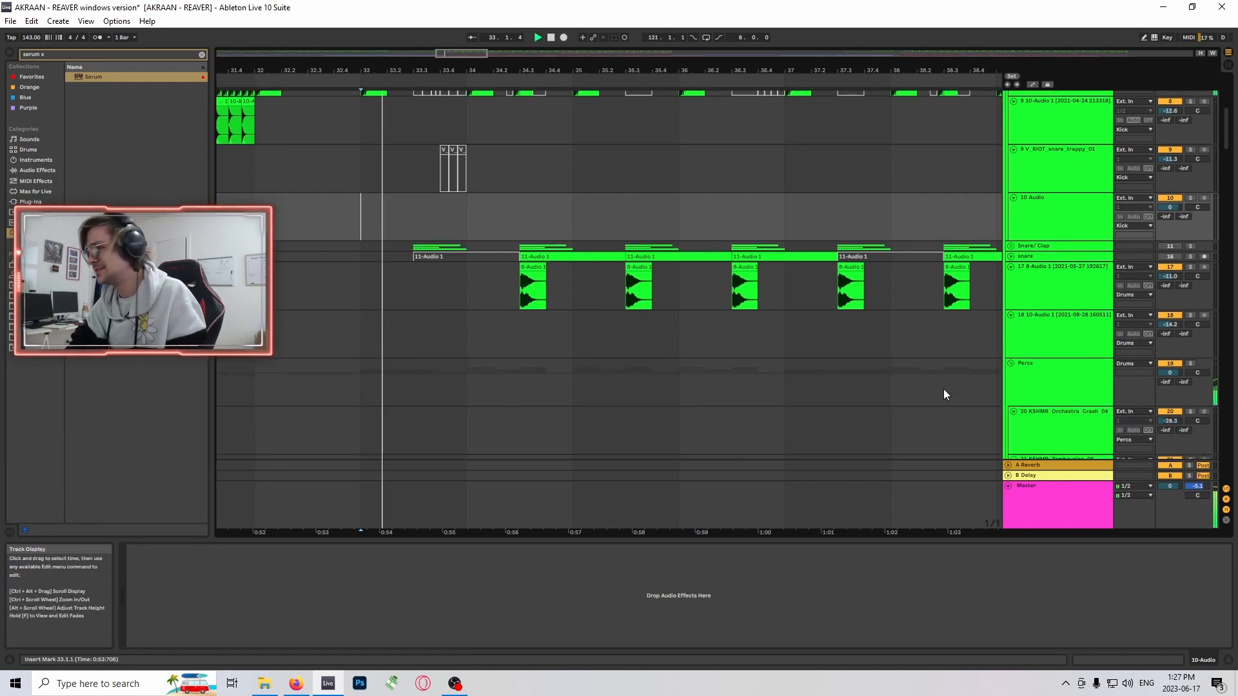
scroll(943, 389, "up", 2)
scroll(479, 347, "down", 1)
key("space")
- Select the snare clip at 34.3 on track 17 to view its devices, and mark bar 33 on track 10
left_click(534, 301)
scroll(374, 320, "up", 1)
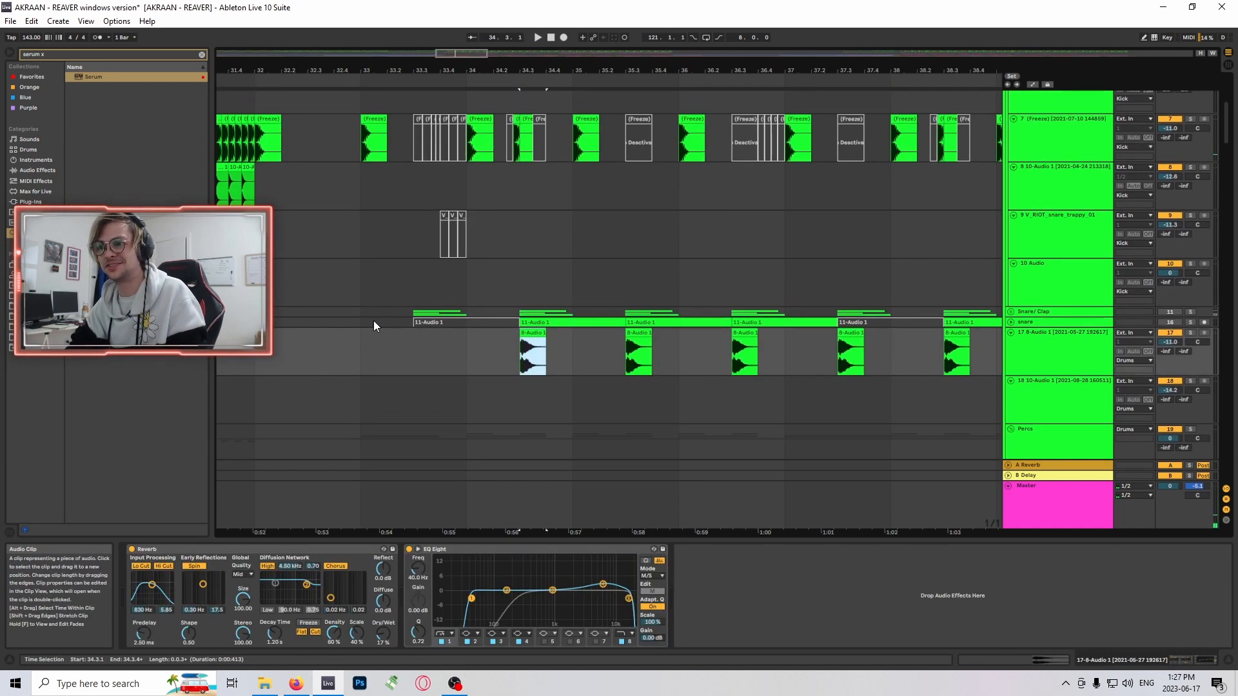
left_click(366, 282)
scroll(490, 287, "up", 2)
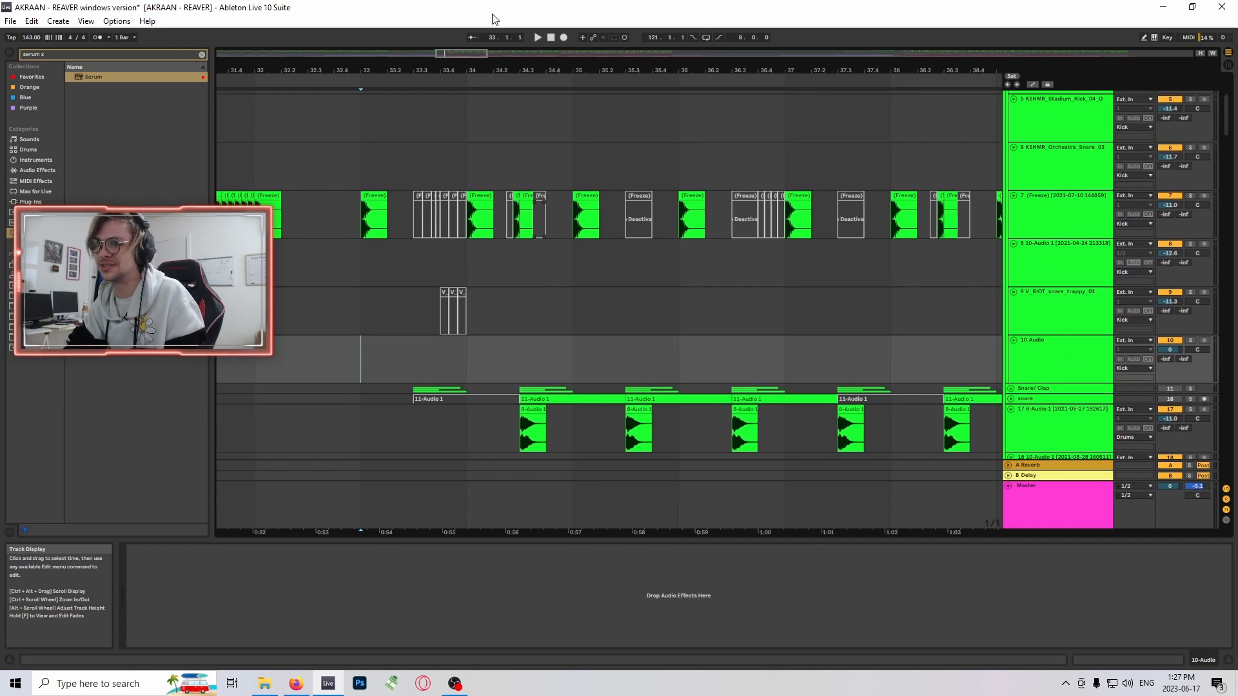
- Examine the second half of the drop around bar 50, selecting clips on track 18 and at 50.3 on track 7
left_click_drag(462, 54, 572, 55)
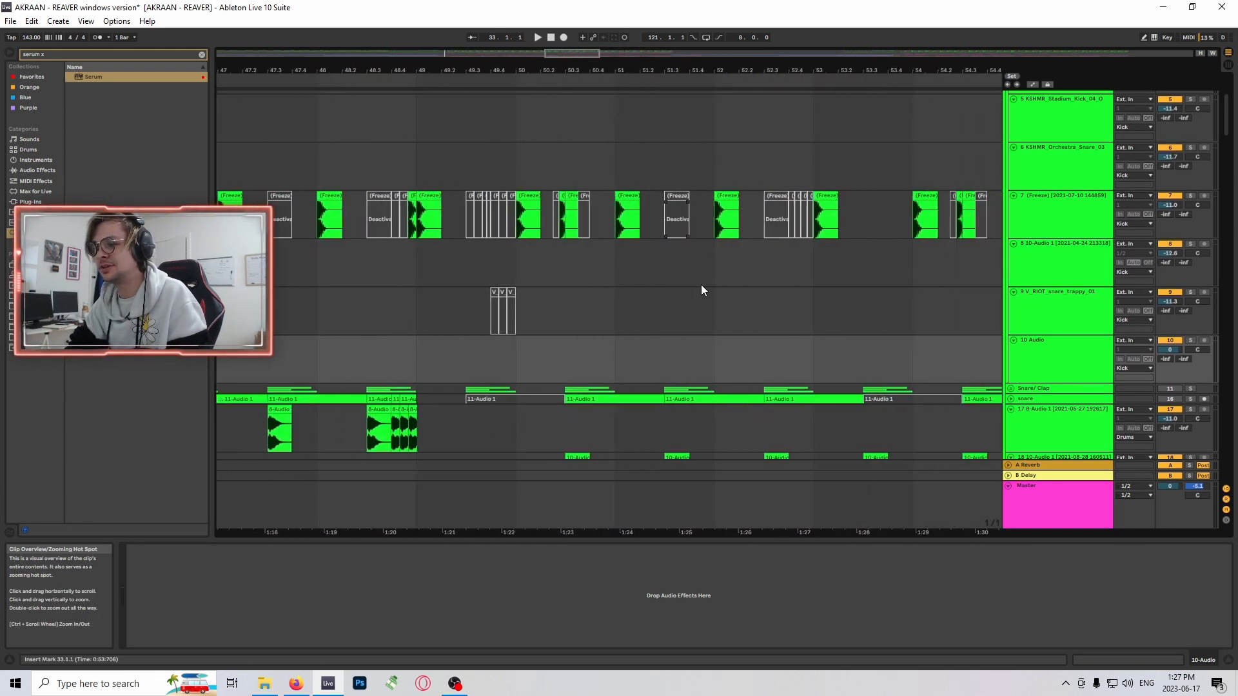
scroll(702, 286, "down", 2)
left_click(584, 389)
left_click(572, 130)
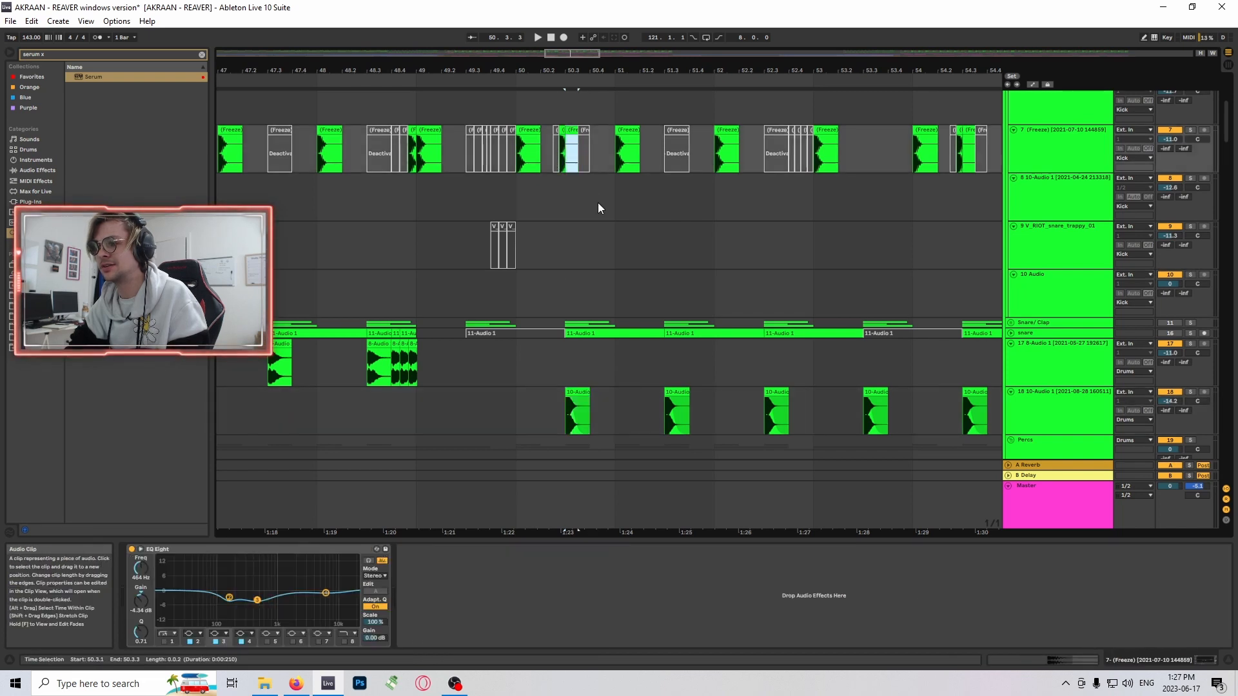
scroll(598, 222, "down", 6)
scroll(597, 239, "up", 5)
- Return to the start of the drop and mark bar 33 on track 10 to compare the surrounding drum clips
left_click_drag(574, 54, 453, 33)
left_click(570, 295)
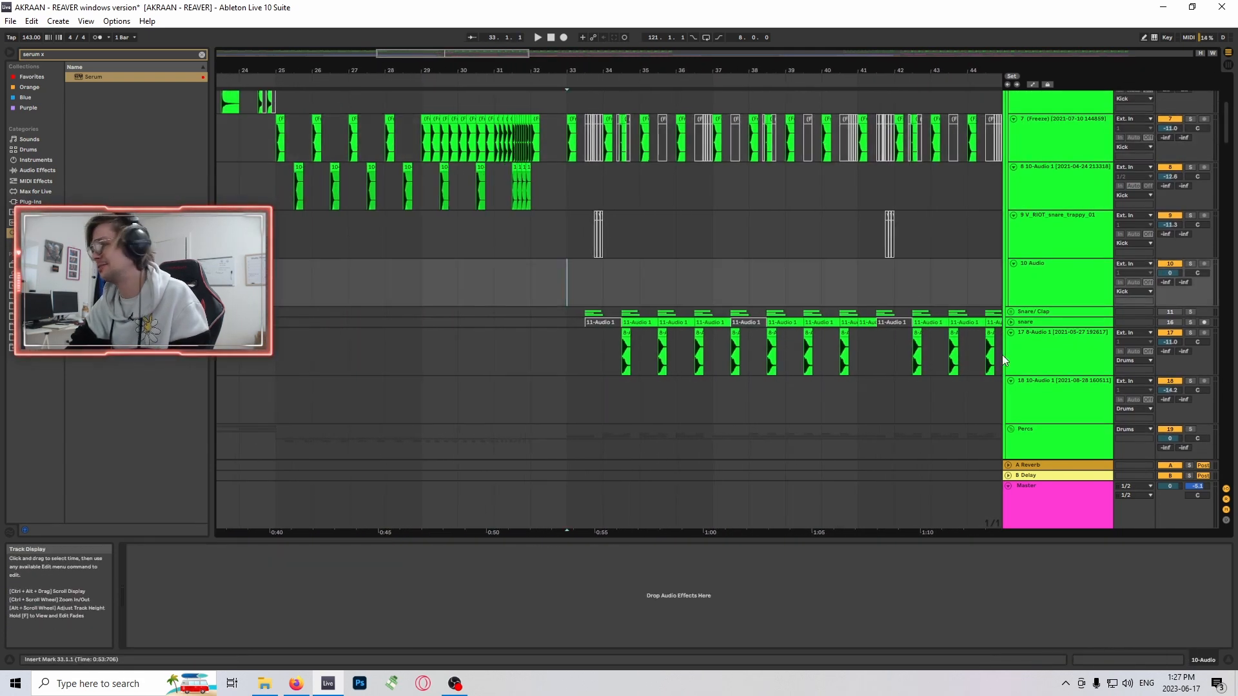
scroll(910, 331, "down", 2)
scroll(838, 335, "up", 1)
scroll(590, 309, "up", 1)
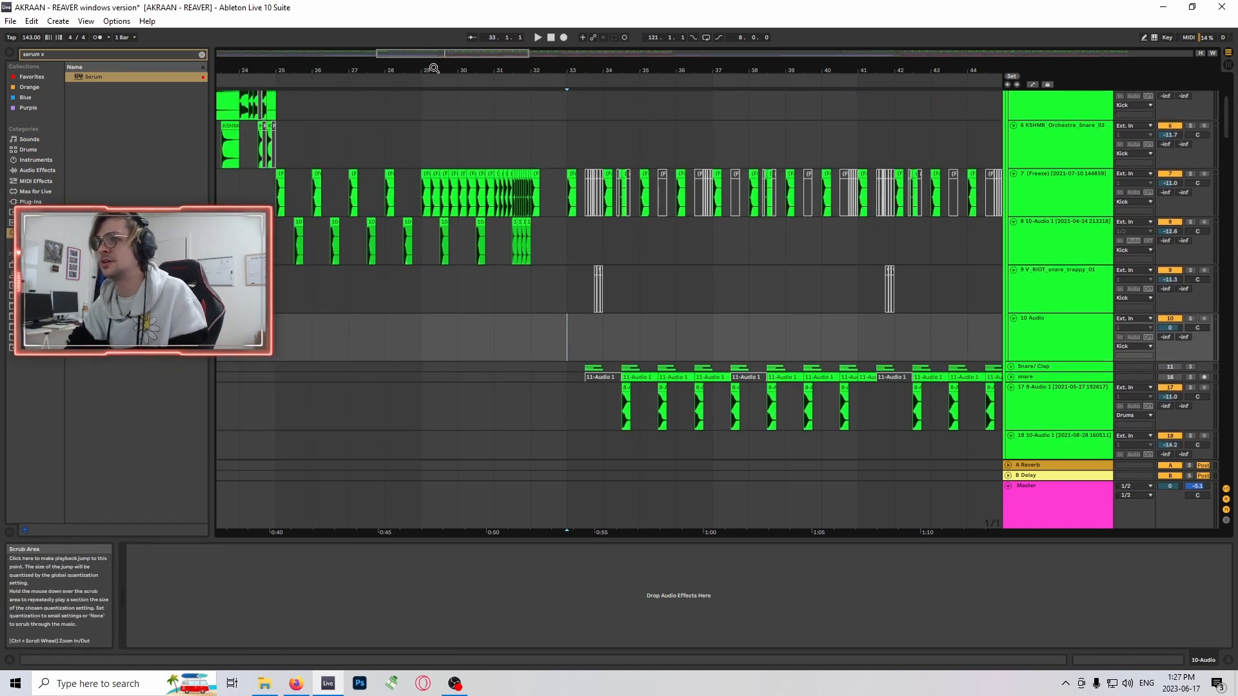
- Examine the drum clips from bar 33 up close and select the snare clip at 34.3 on track 17
left_click_drag(438, 54, 493, 62)
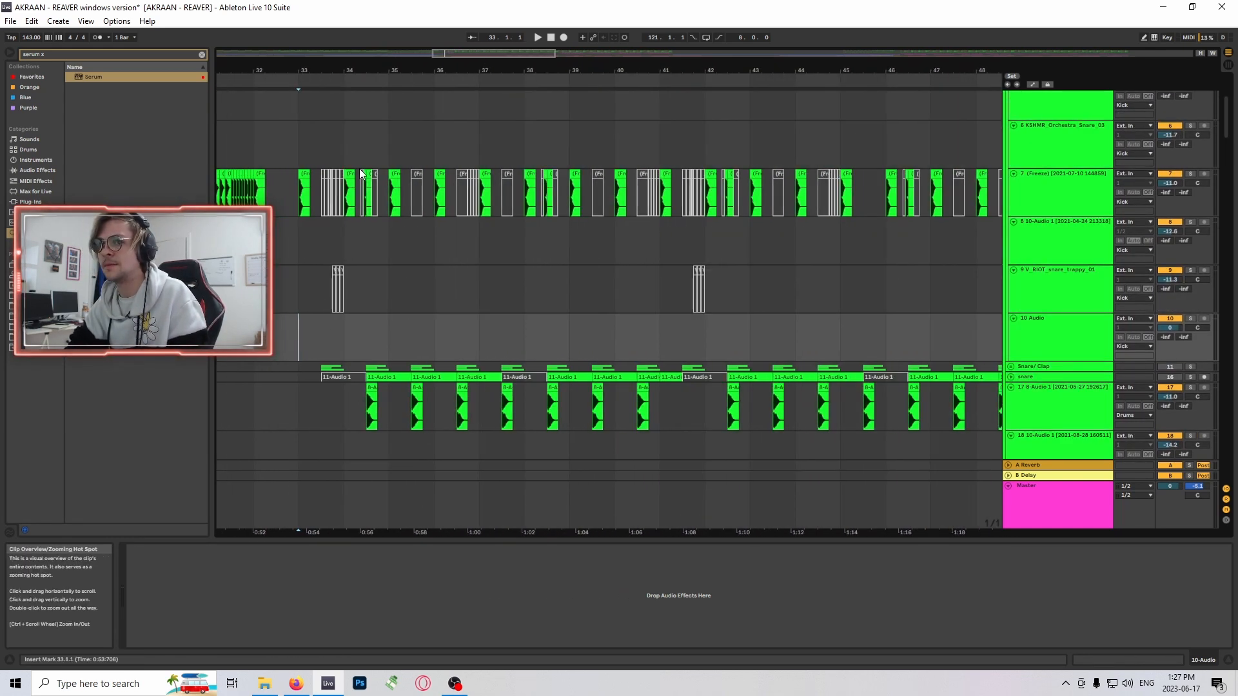
scroll(413, 240, "down", 1)
scroll(493, 248, "down", 5)
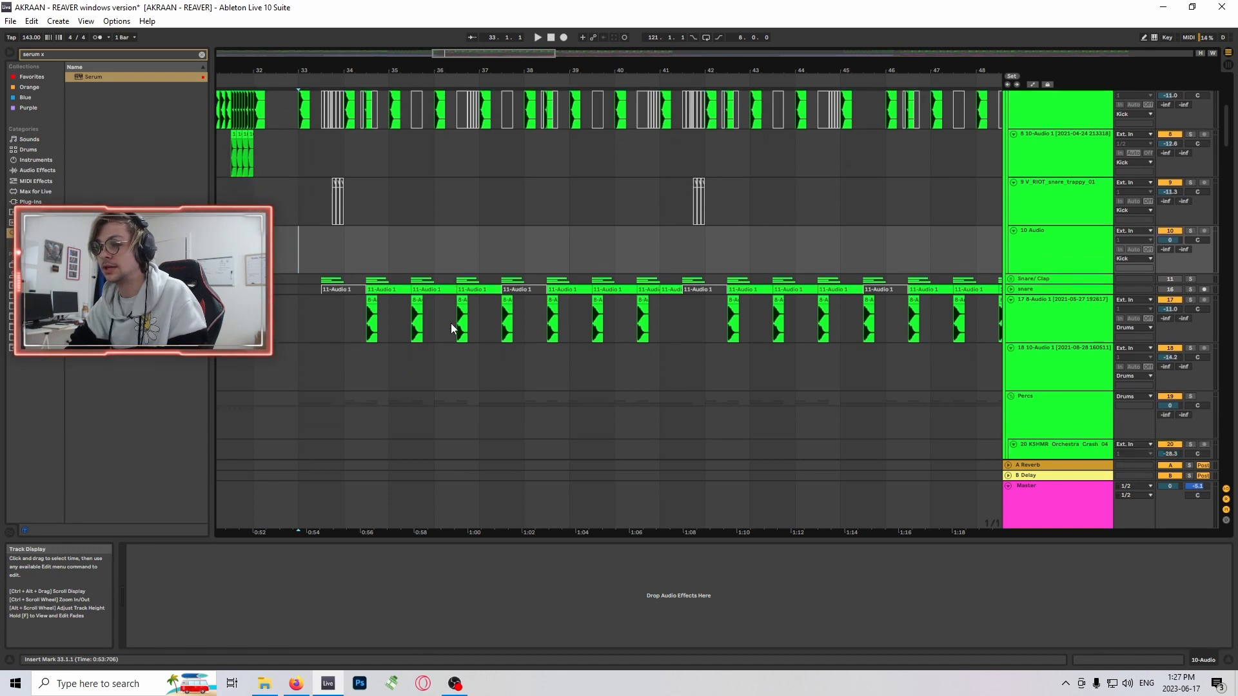
left_click_drag(445, 54, 450, 72)
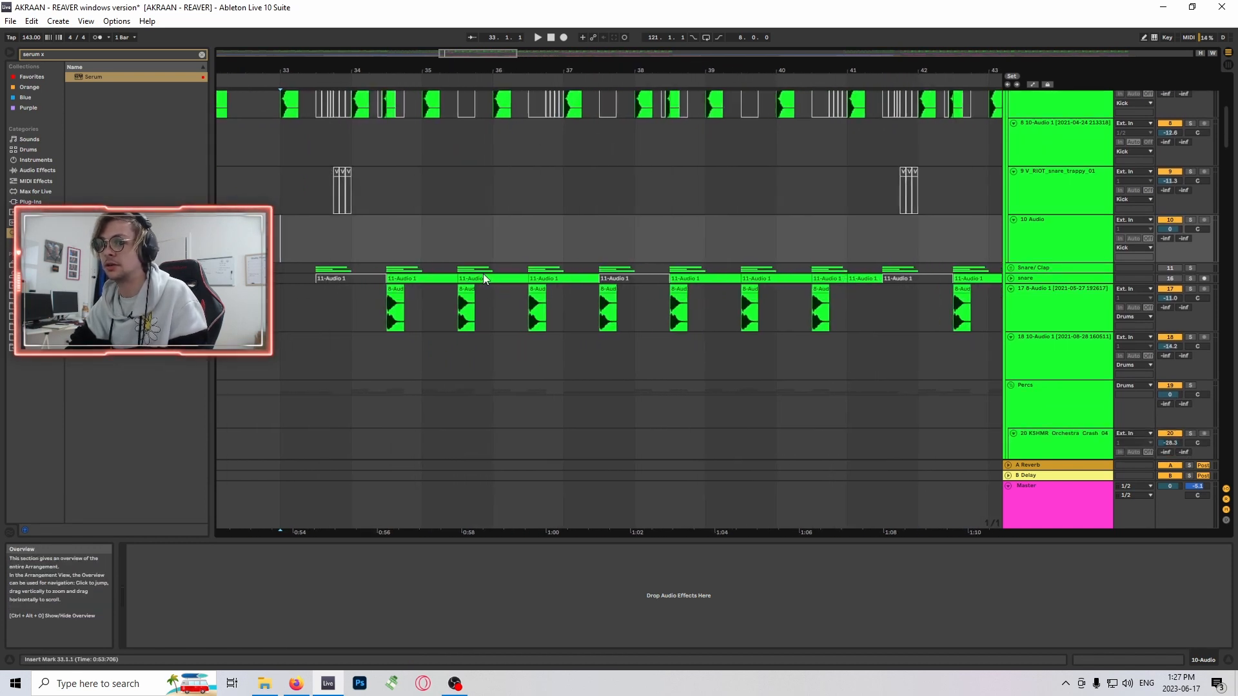
left_click(396, 289)
scroll(419, 232, "up", 3)
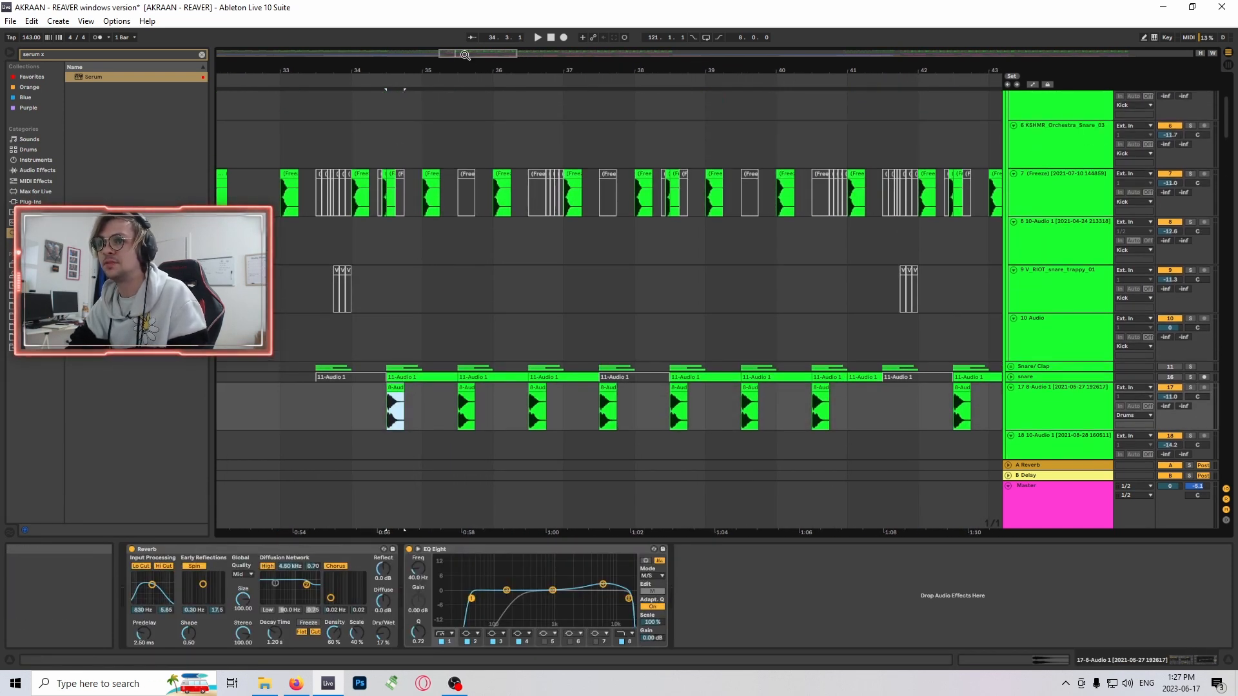
- Select the frozen kick clip at 34.3 on track 7 and compare it with the snare layers beneath
left_click_drag(463, 54, 839, 90)
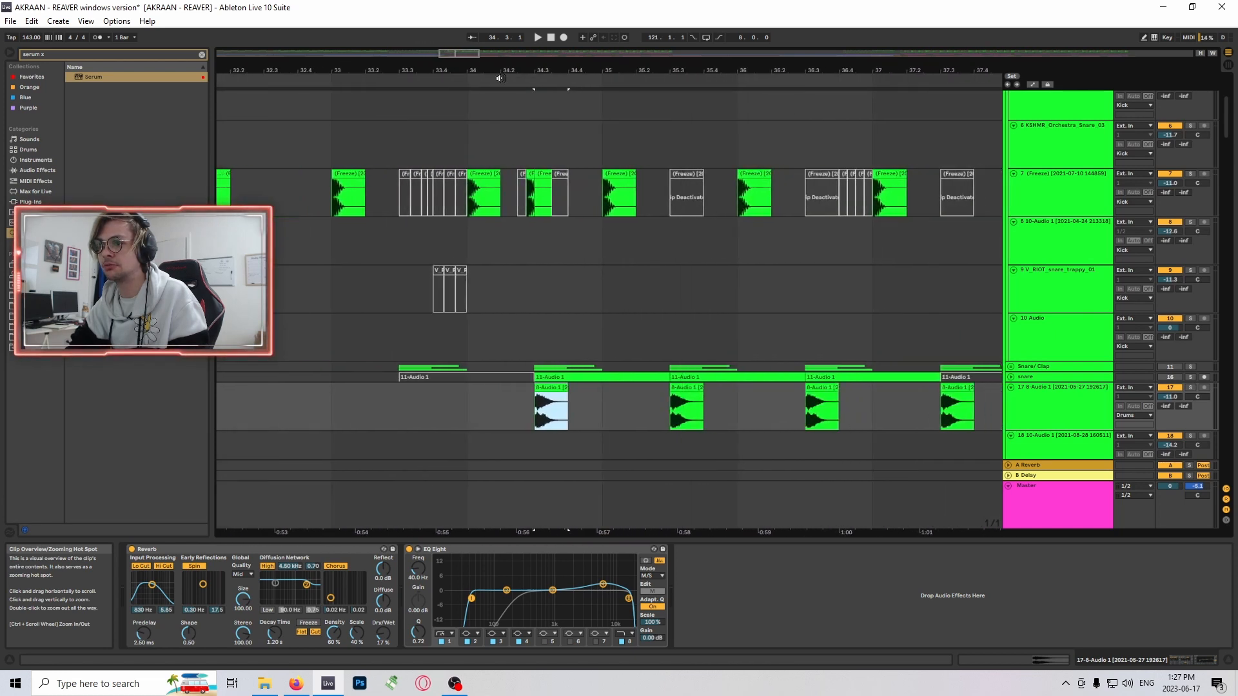
left_click(539, 175)
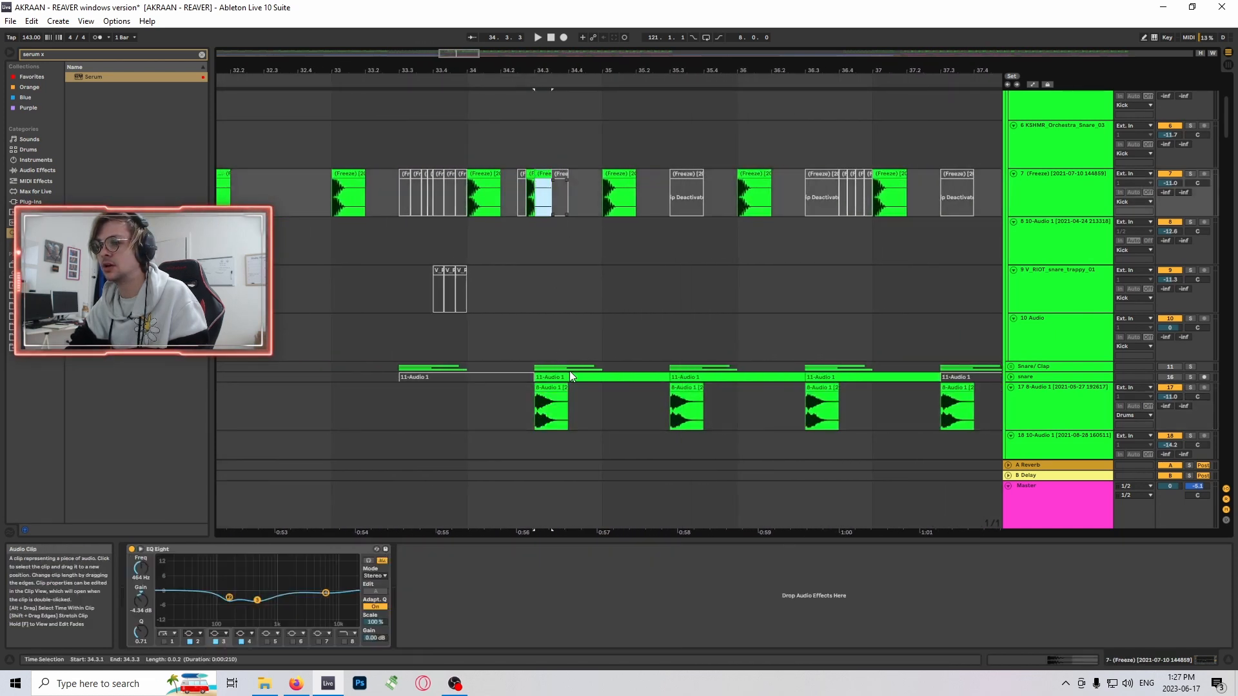
scroll(400, 258, "down", 2)
scroll(594, 229, "up", 2)
- Mark bar 35 and bar 33 on track 8 and look over the kick and snare pattern below
left_click(601, 233)
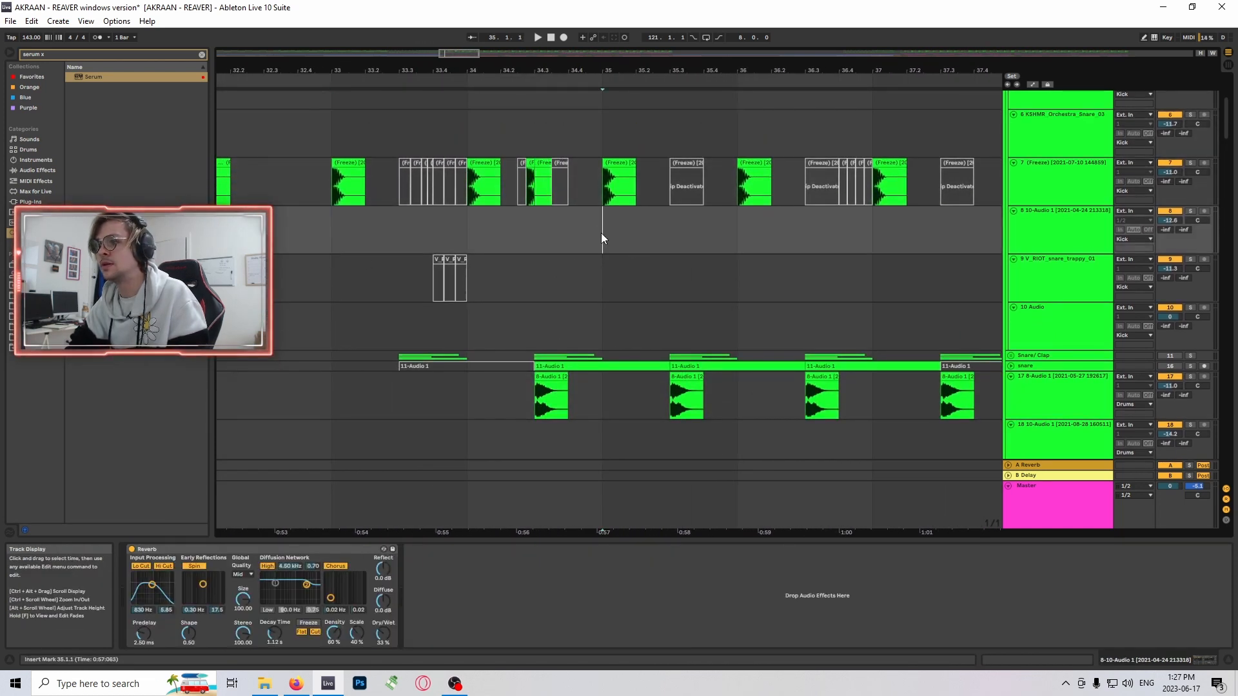
scroll(430, 231, "down", 3)
left_click(331, 183)
scroll(331, 184, "down", 3)
scroll(838, 255, "up", 2)
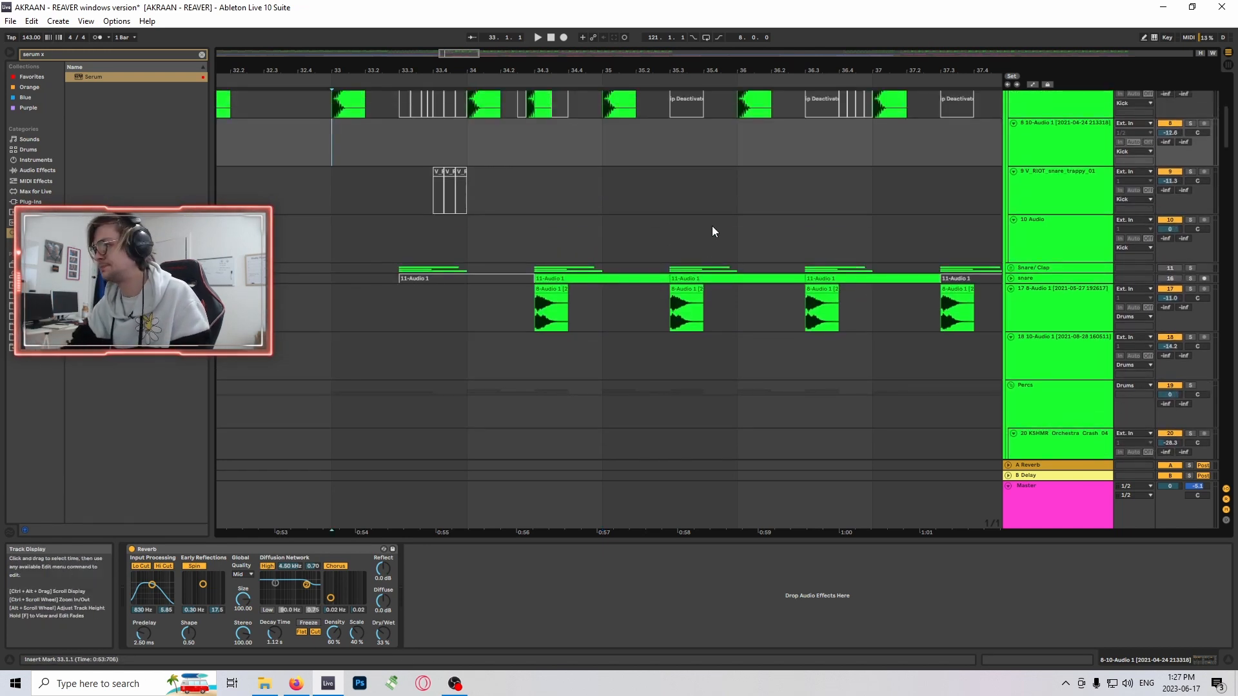
- Select the snare clip at 34.3 on track 17 and compare its placement with the kick layers above
scroll(690, 257, "down", 2)
scroll(638, 290, "up", 4)
left_click(555, 335)
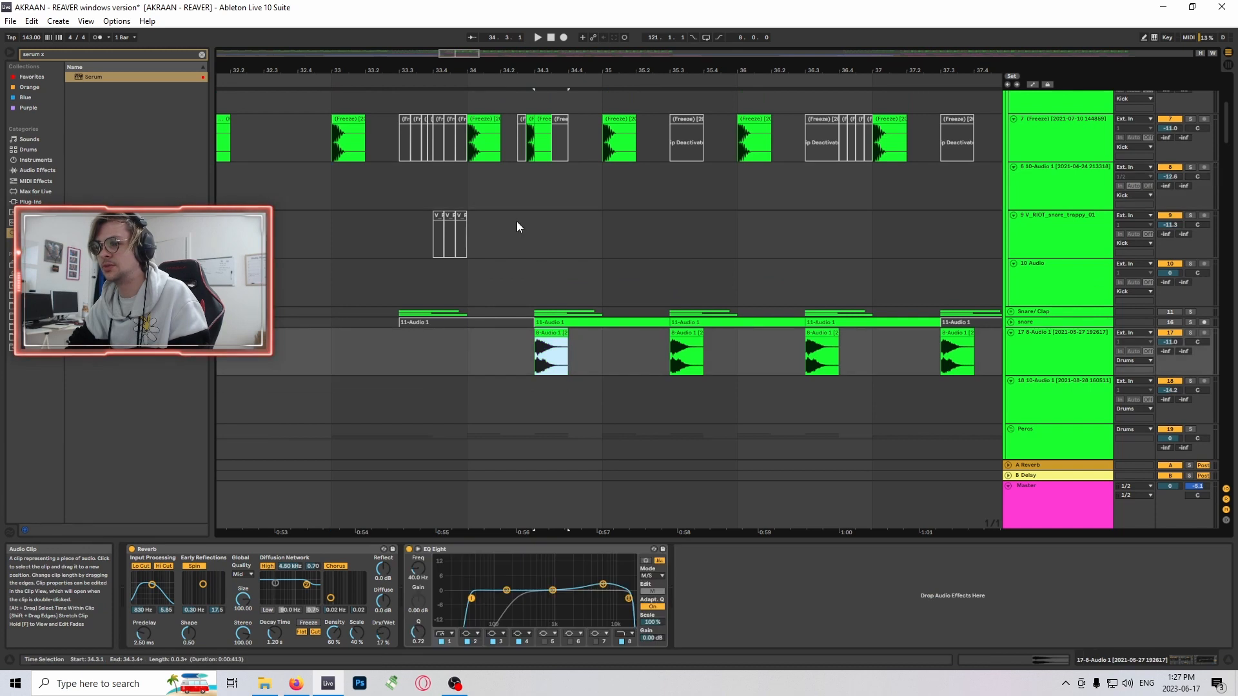
scroll(555, 302, "down", 2)
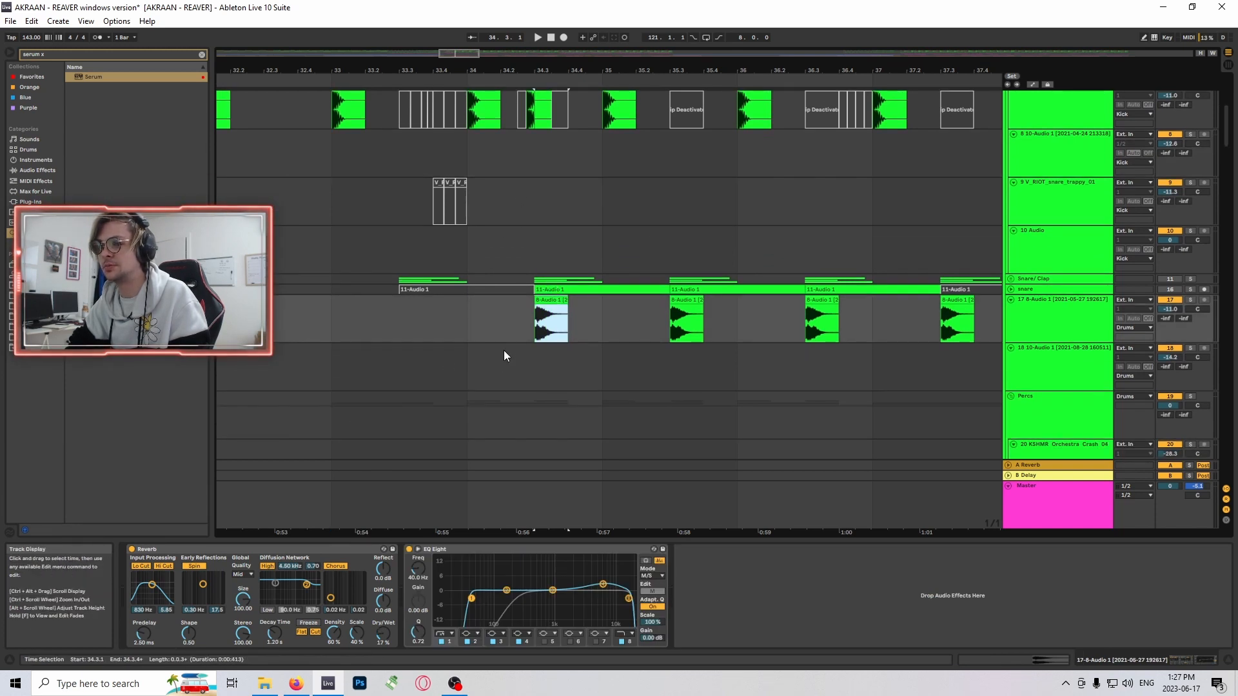
scroll(566, 256, "up", 3)
scroll(555, 301, "down", 3)
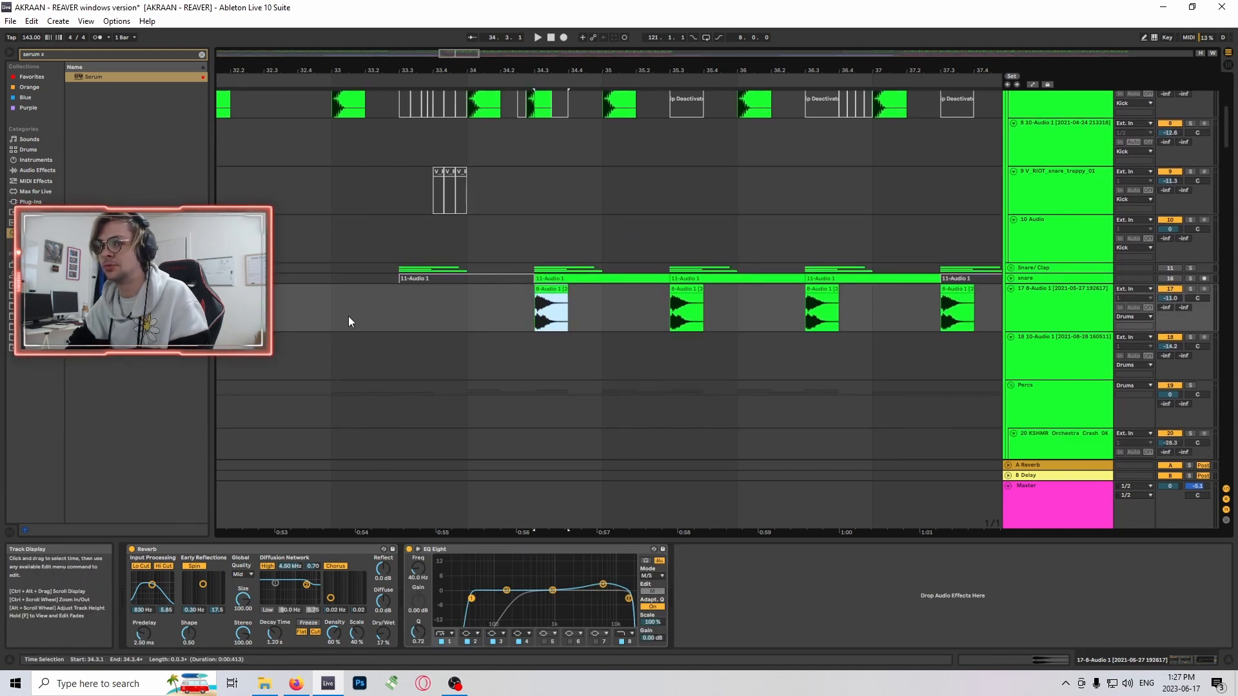
- Mark bar 33 on track 17 and audition the drop's kick and snare pattern until about bar 36
scroll(495, 311, "down", 3)
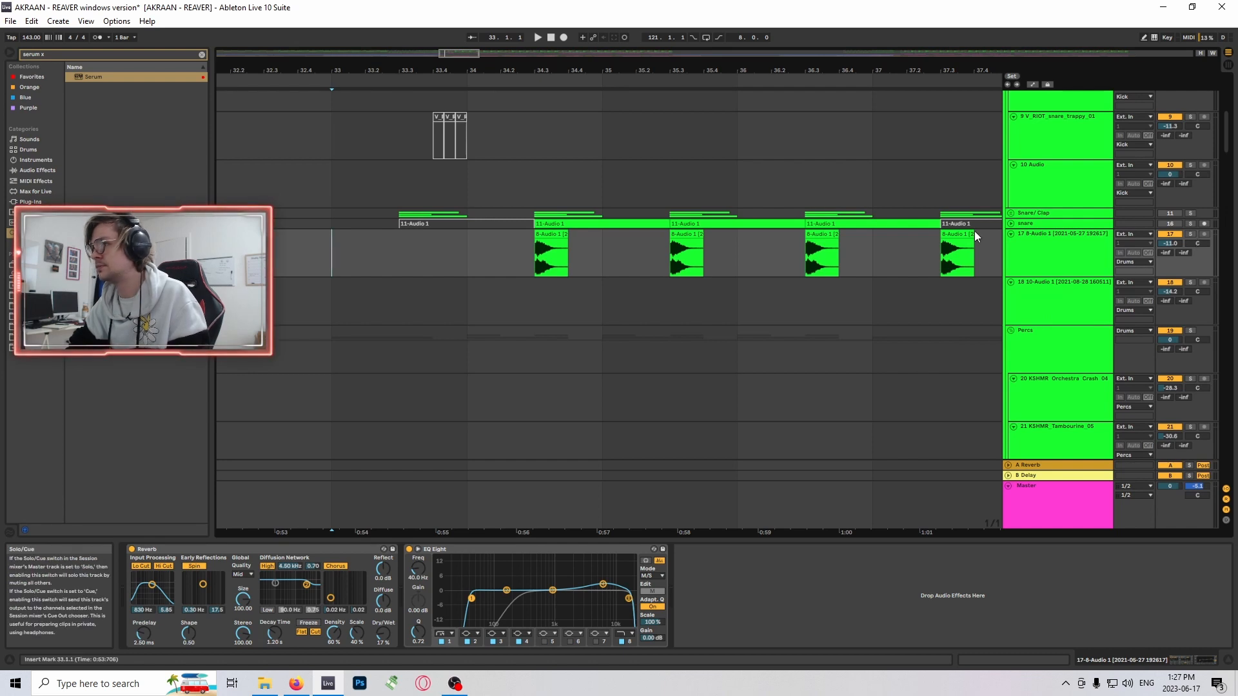
scroll(709, 308, "up", 3)
scroll(712, 345, "up", 3)
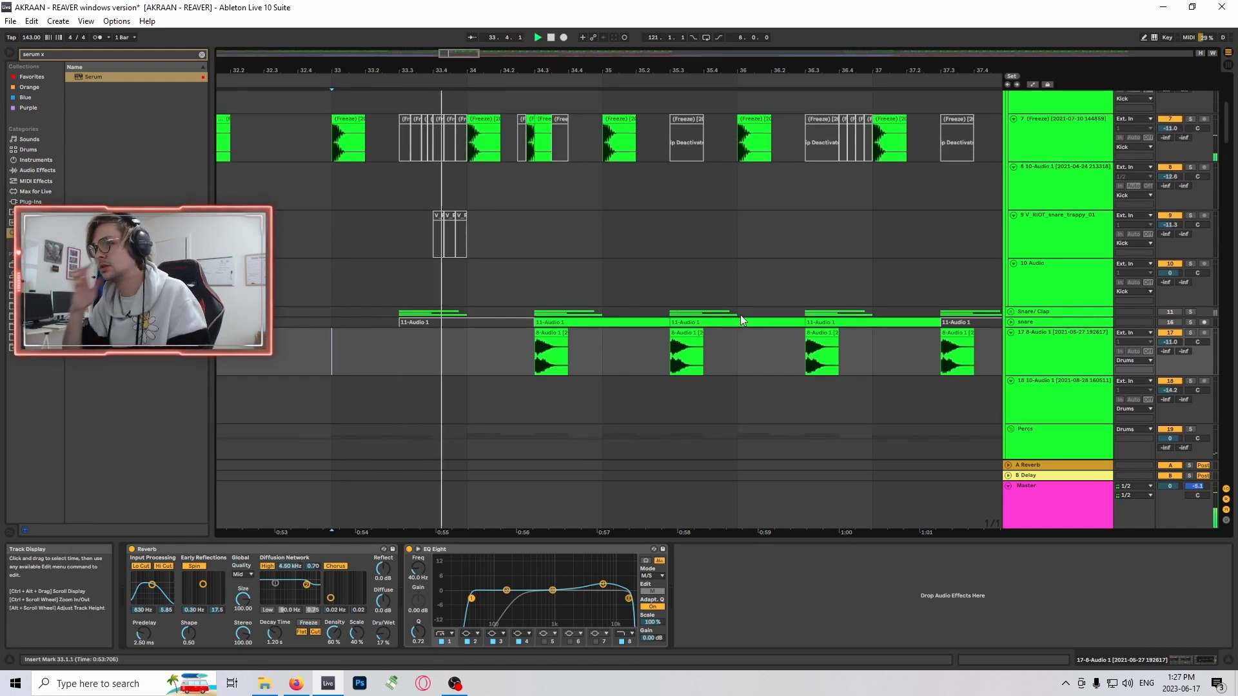
scroll(741, 321, "down", 3)
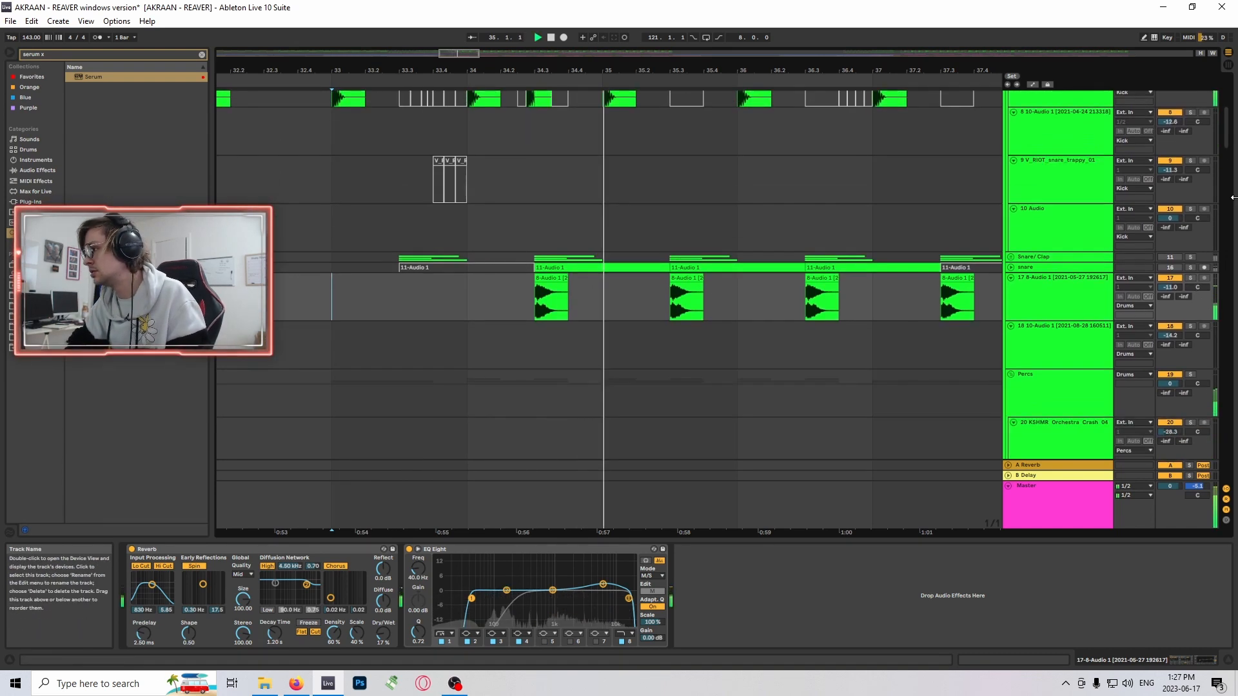
mouse_move(1229, 144)
left_mouse_down()
mouse_move(1225, 171)
mouse_move(1226, 135)
left_mouse_up()
key("space")
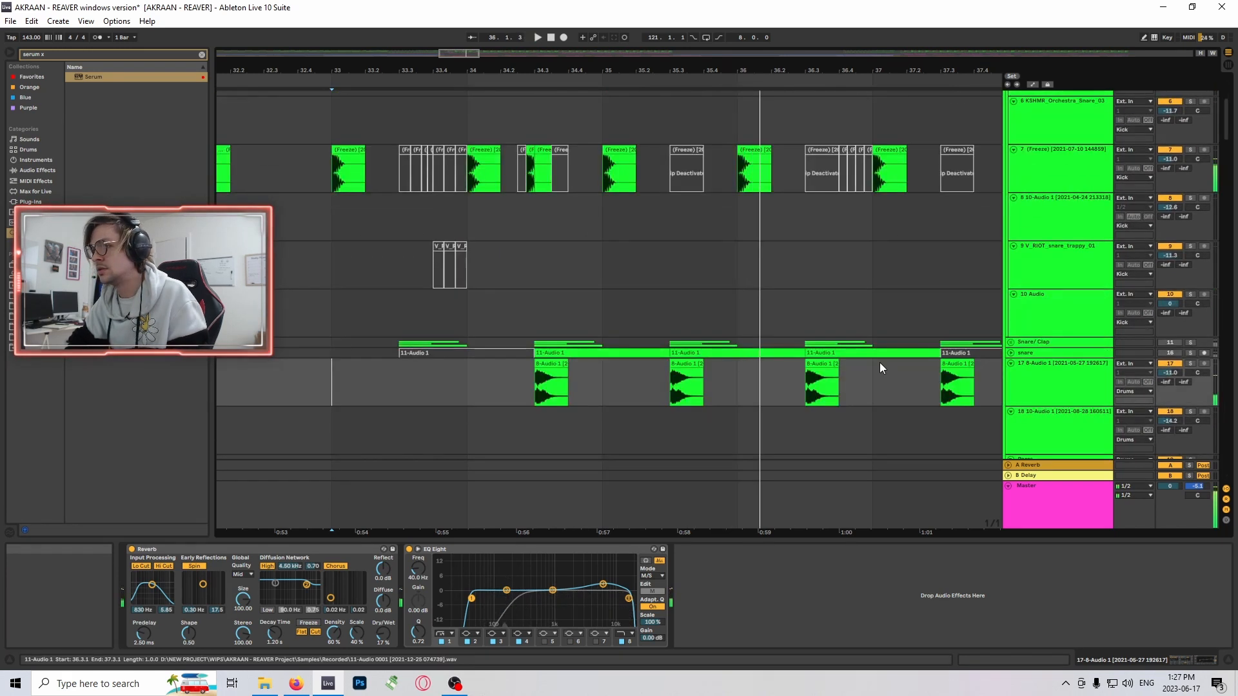
- Unfold and solo the Snare/Clap group and audition its layers from 33.3
scroll(929, 346, "down", 3)
left_click(1011, 298)
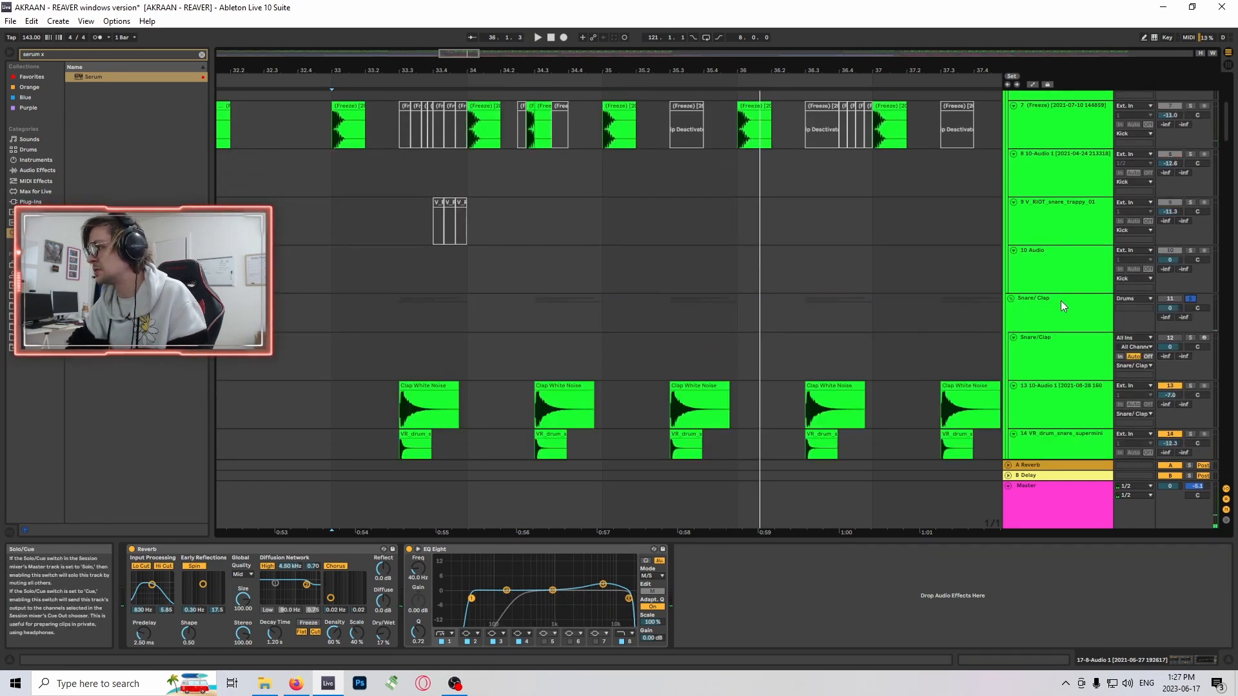
scroll(346, 335, "down", 6)
key("space")
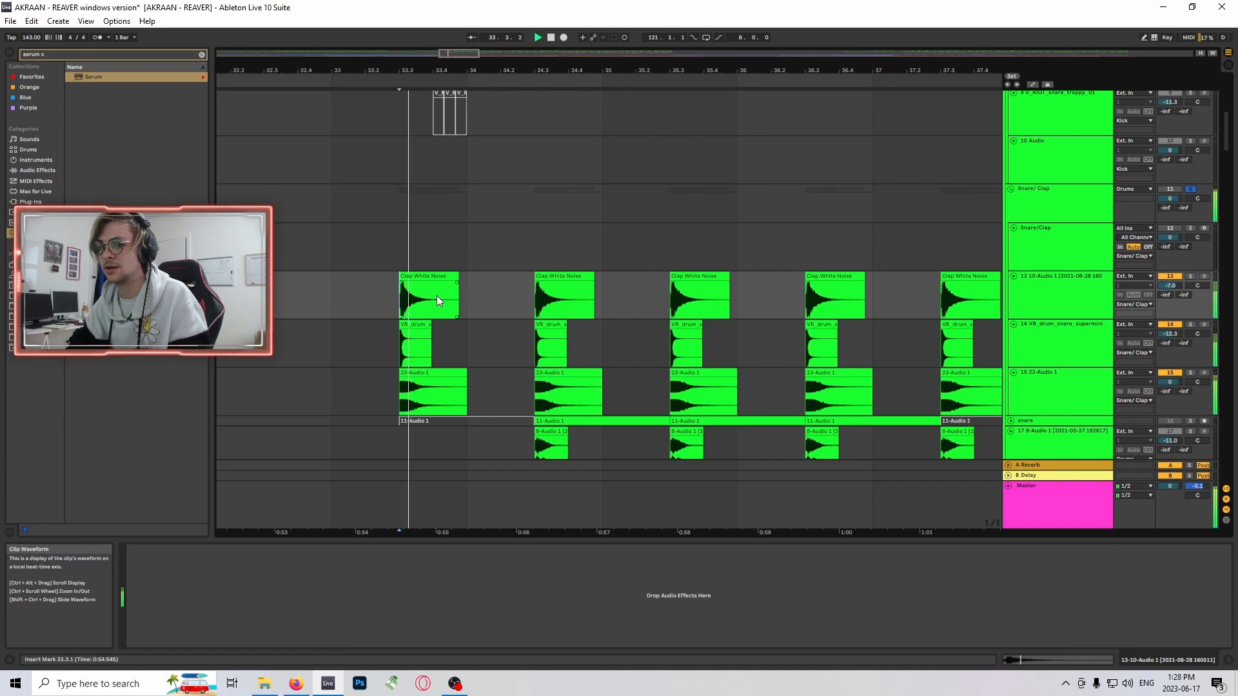
key("space")
- Show the Snare/Clap group's effect devices, unsolo the group and fold it again
scroll(1042, 249, "up", 1)
scroll(1042, 249, "up", 2)
left_click(1070, 249)
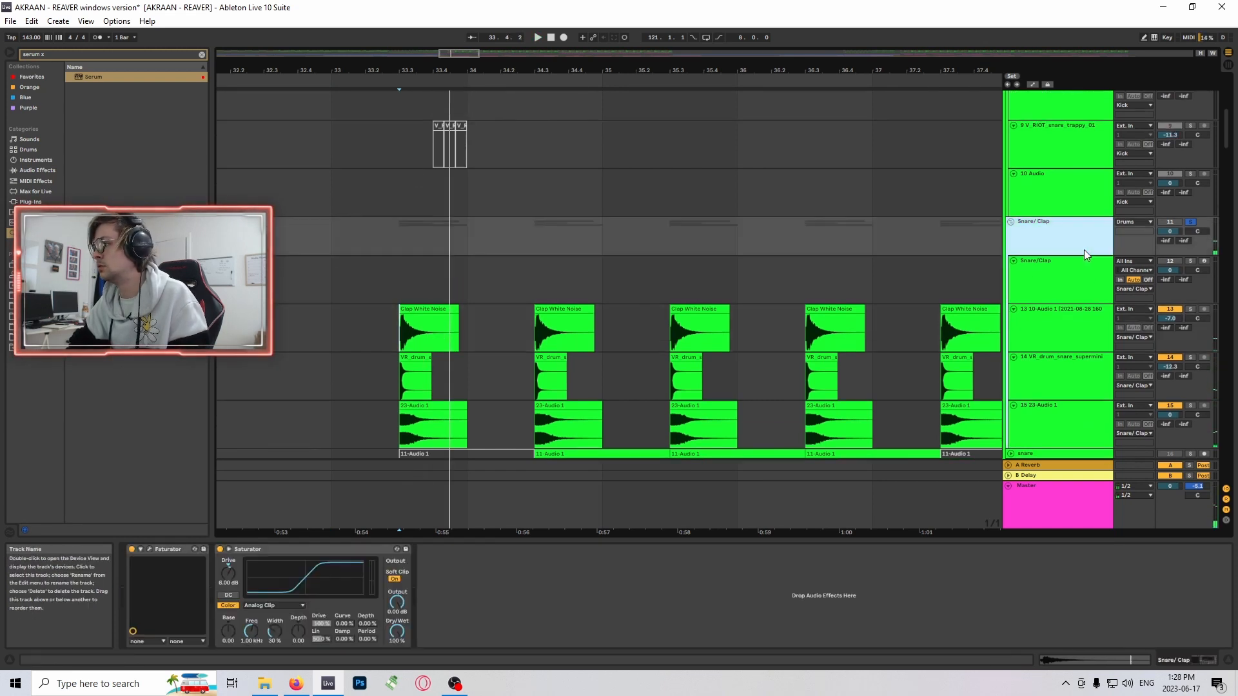
left_click(1191, 222)
left_click(1010, 222)
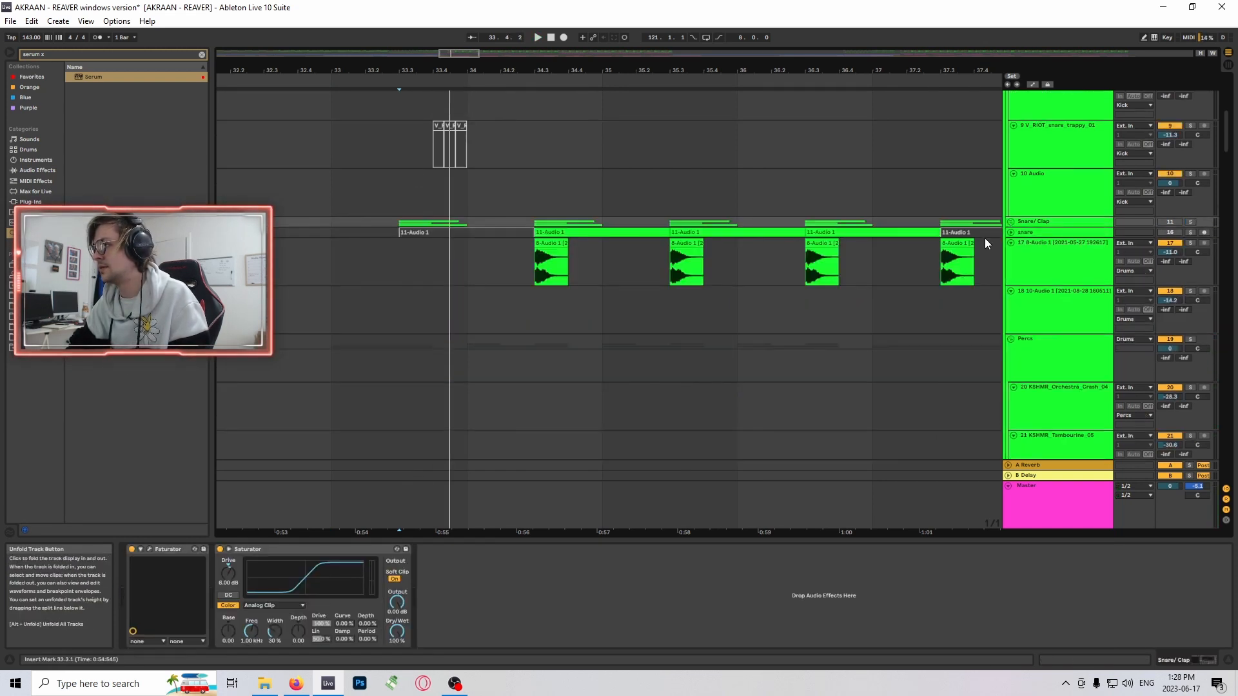
- Clear the browser search in the user sample folder and expand its Drums and Snares folders
scroll(954, 252, "down", 4)
scroll(799, 297, "up", 3)
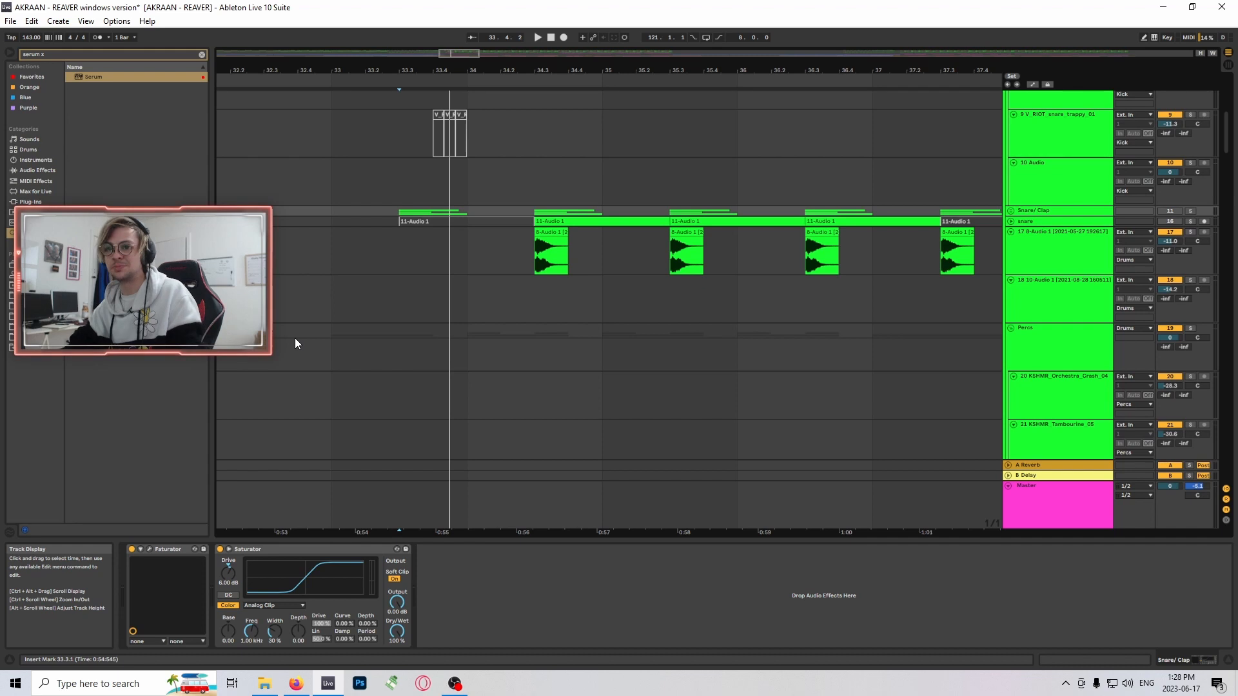
left_click(11, 337)
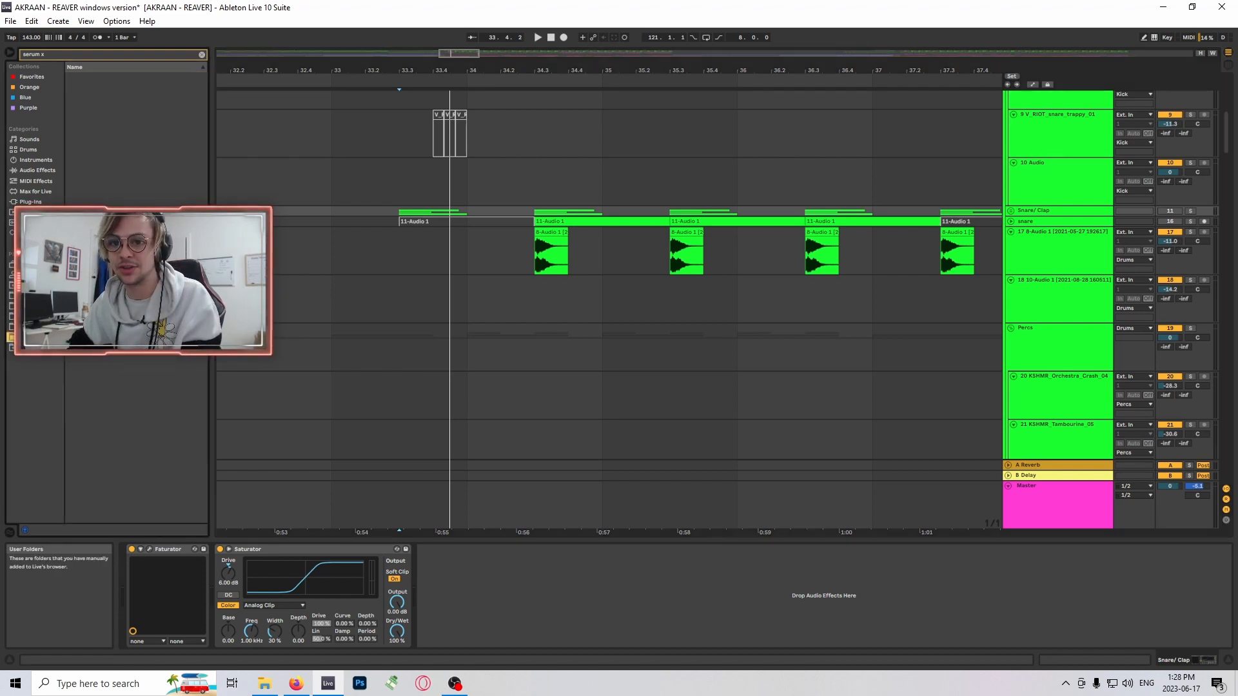
left_click(202, 55)
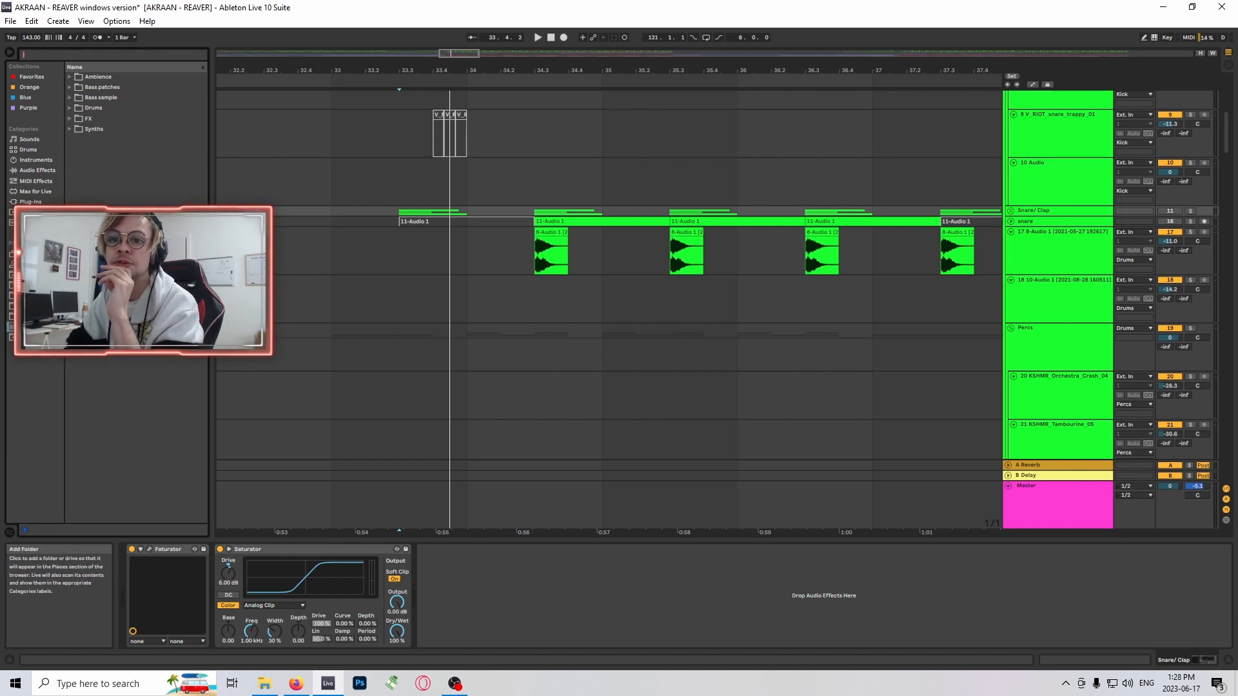
left_click(74, 109)
left_click(72, 108)
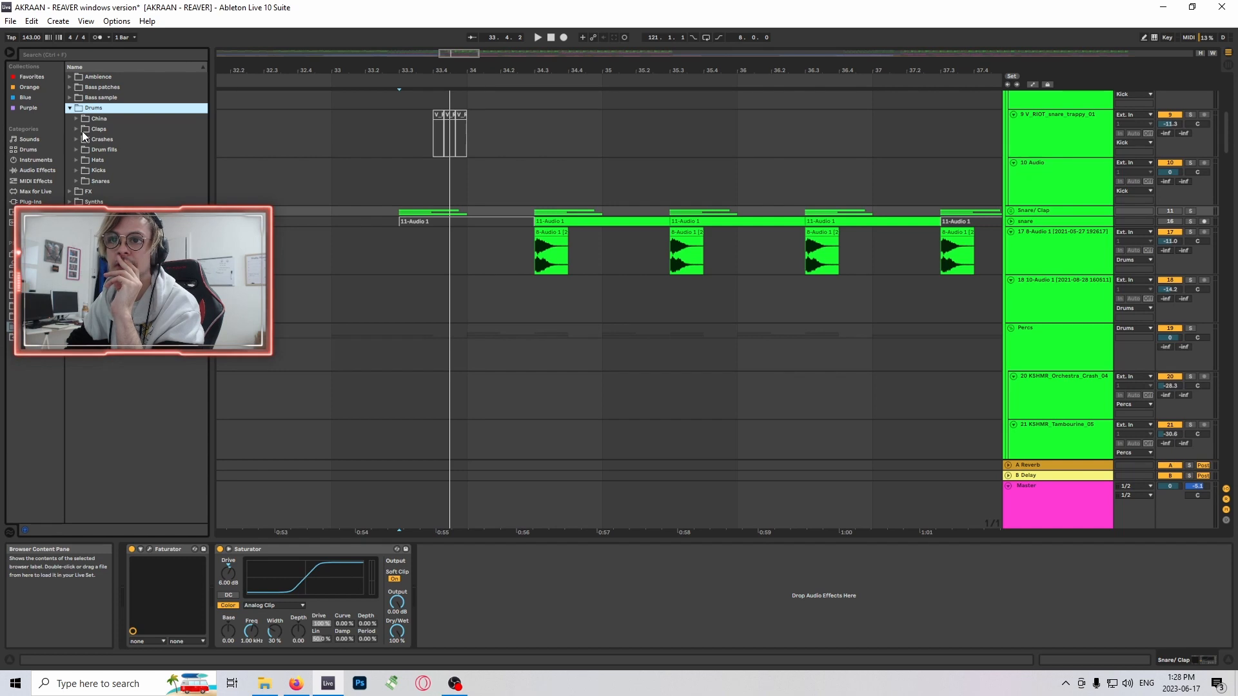
left_click(76, 182)
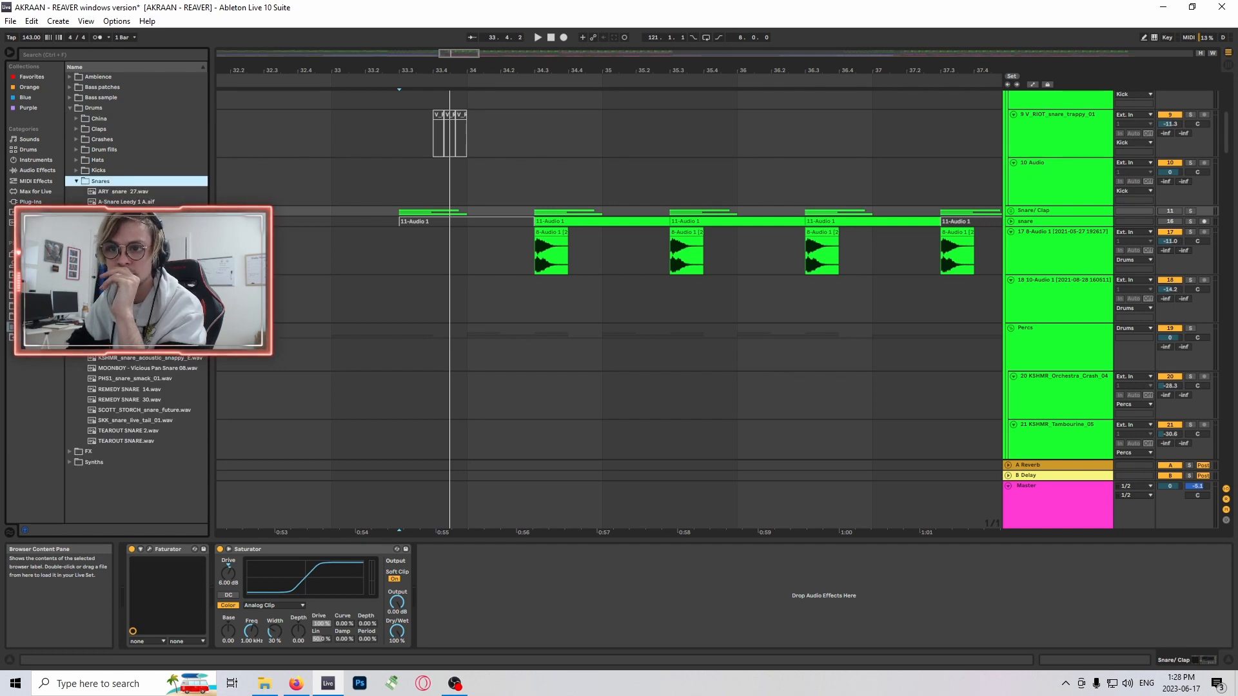
- Audition snare samples in the Snares folder, including TEAROUT SNARE 2.wav and TEAROUT SNARE.wav
left_click(123, 232)
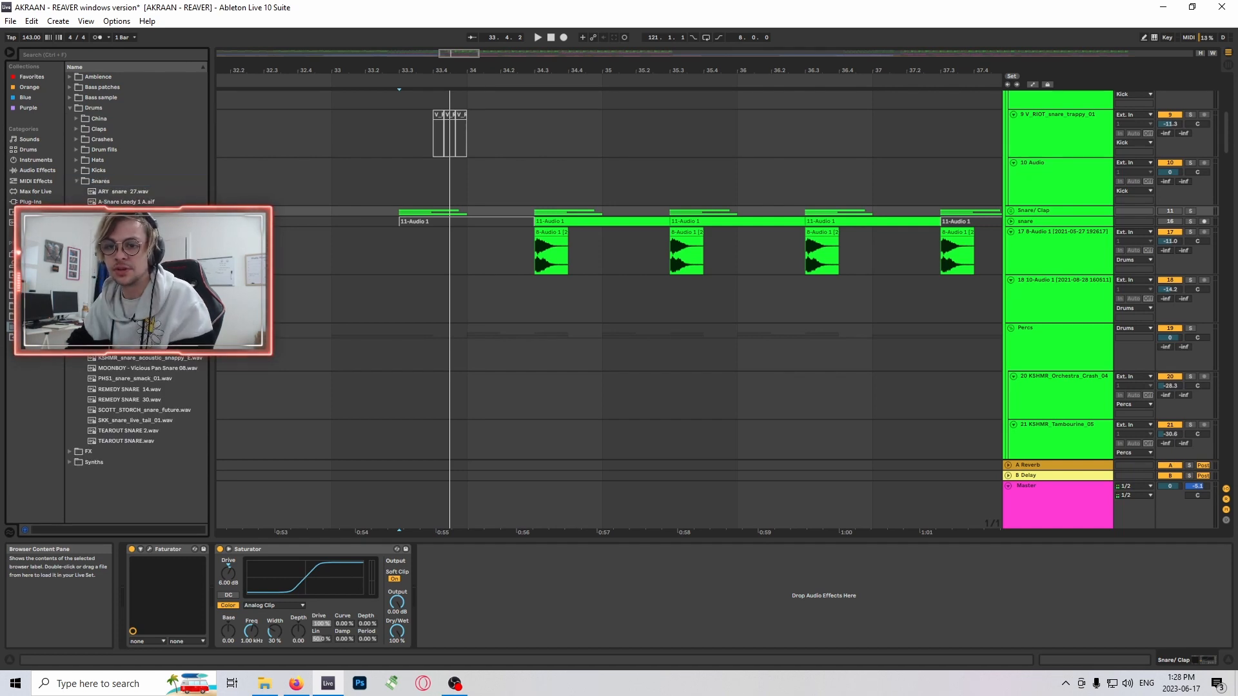
left_click(141, 431)
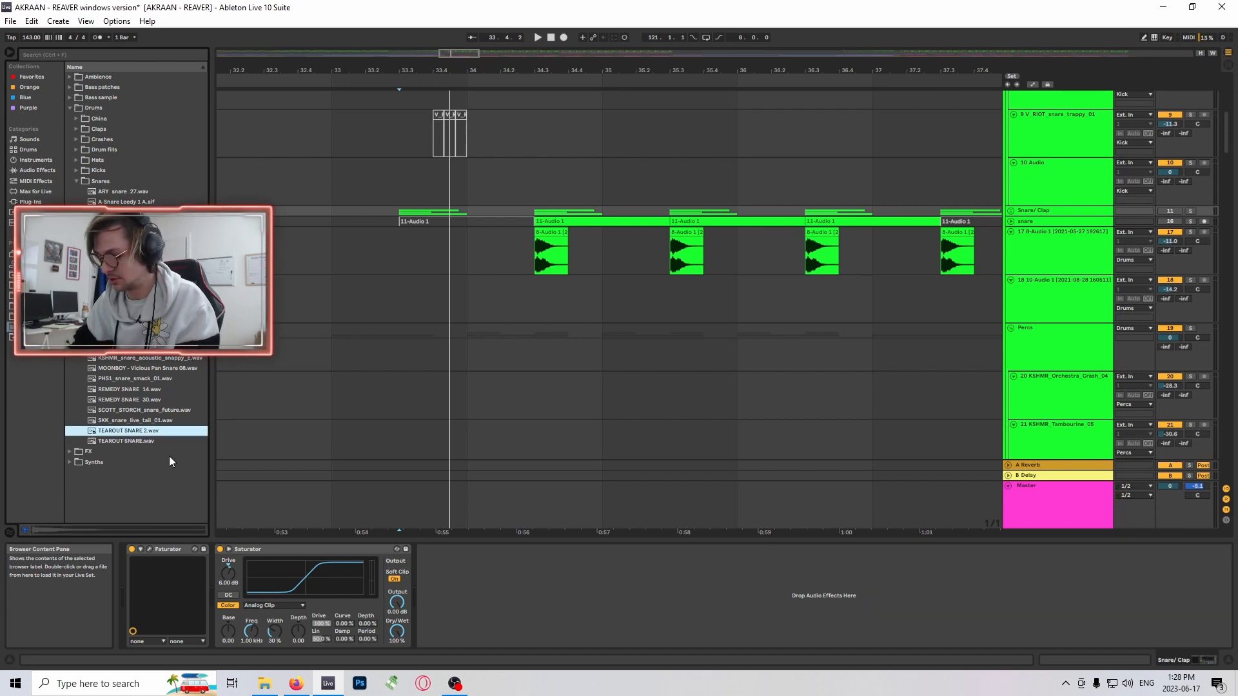
key("Left")
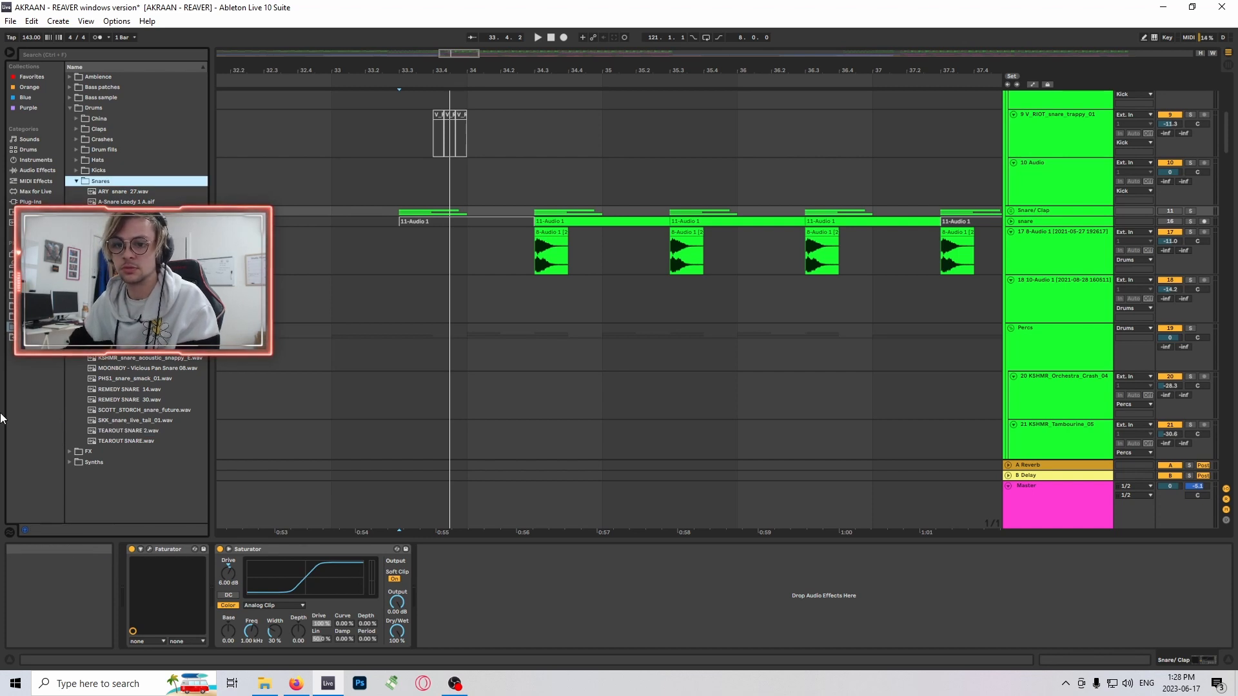
left_click(111, 441)
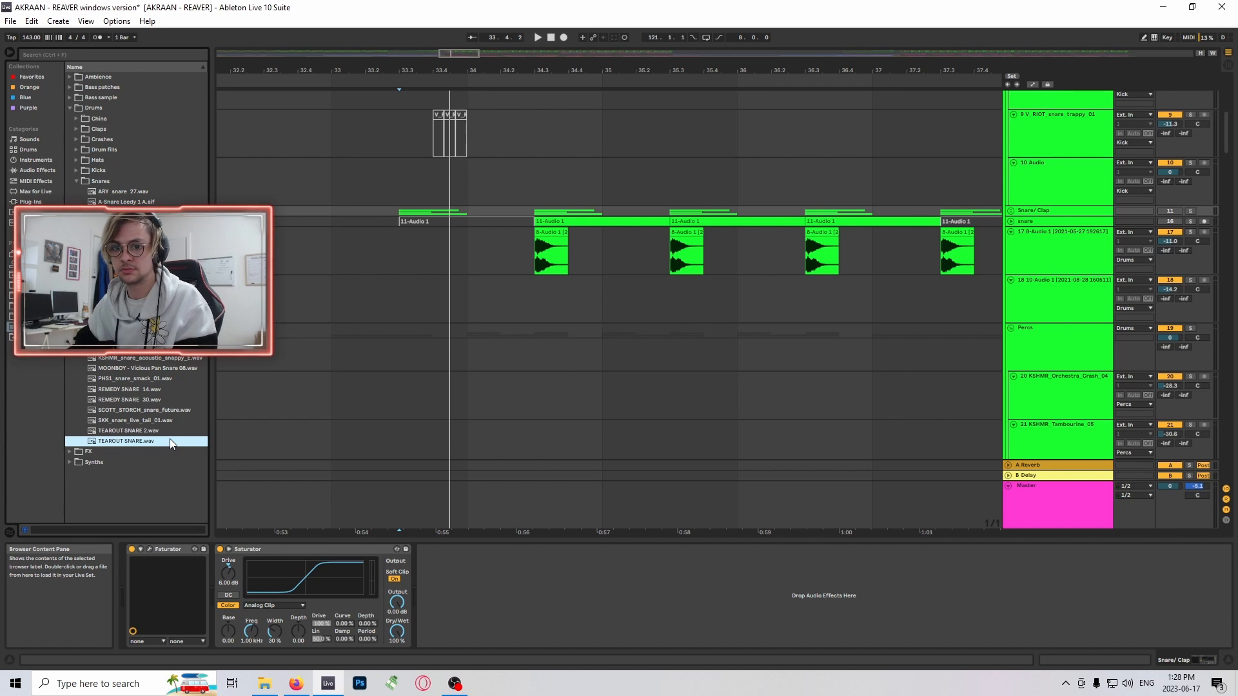
key("Left")
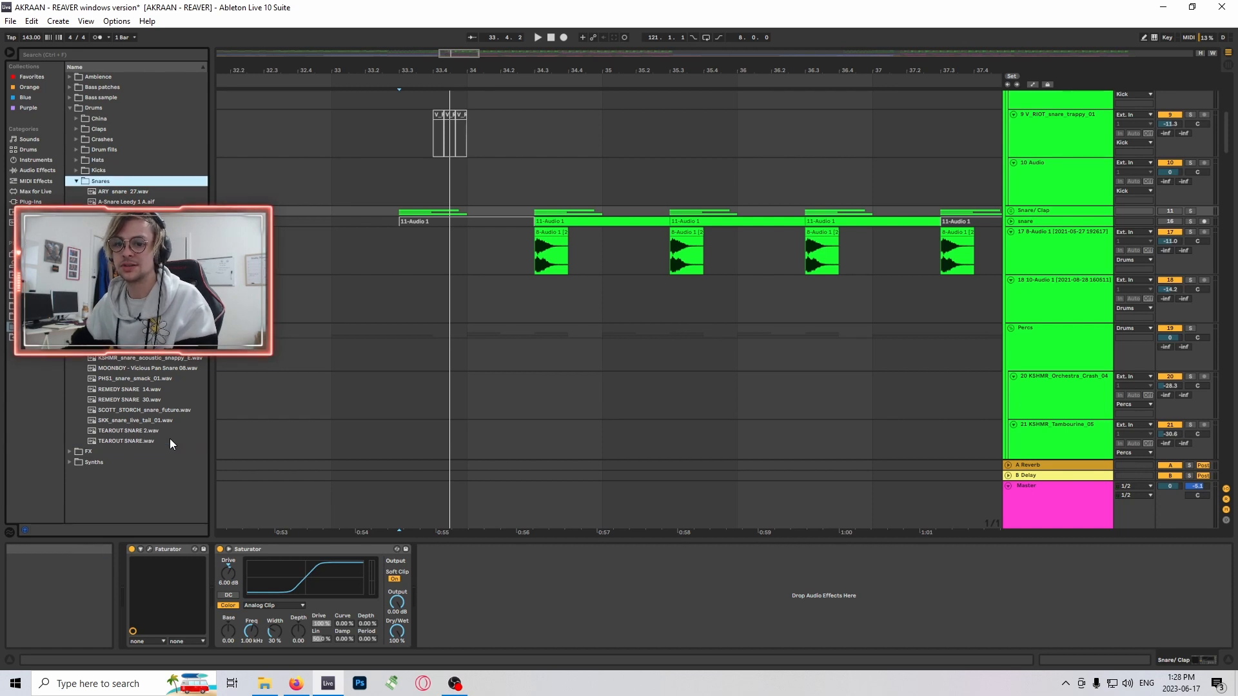
left_click(134, 444)
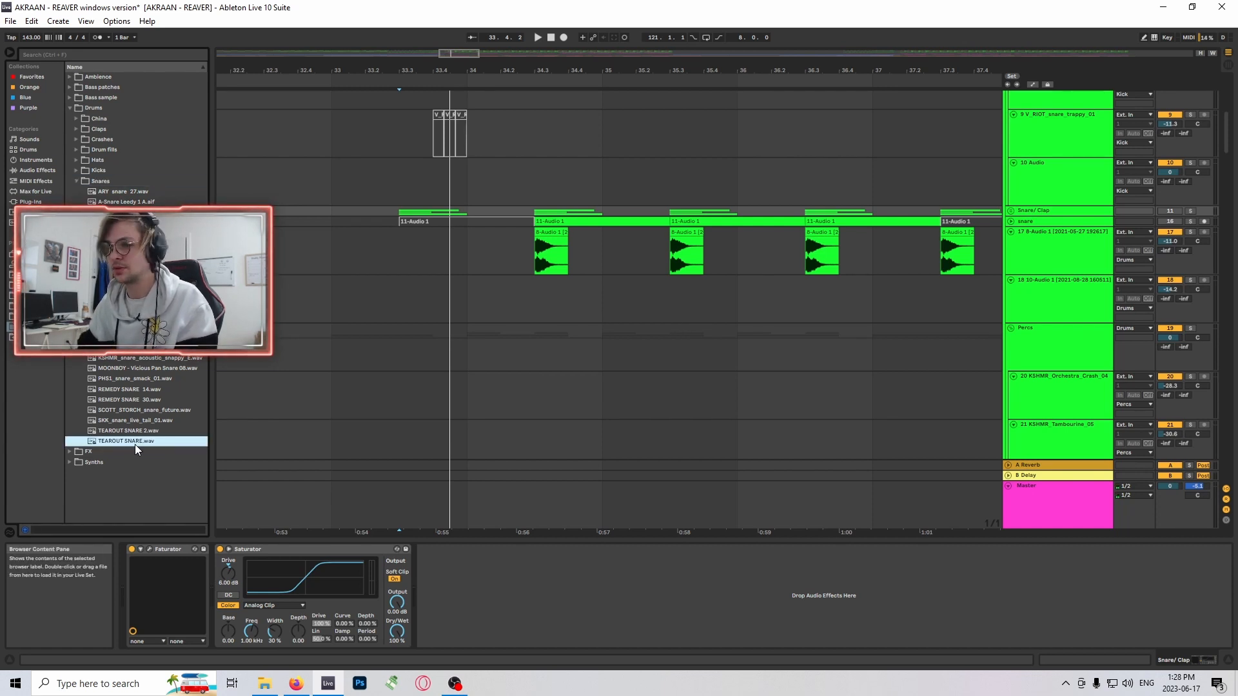
- Select the TEAROUT SNARE clip at 34.3 on track 17 and look at it alongside the kick clips
scroll(594, 281, "up", 1)
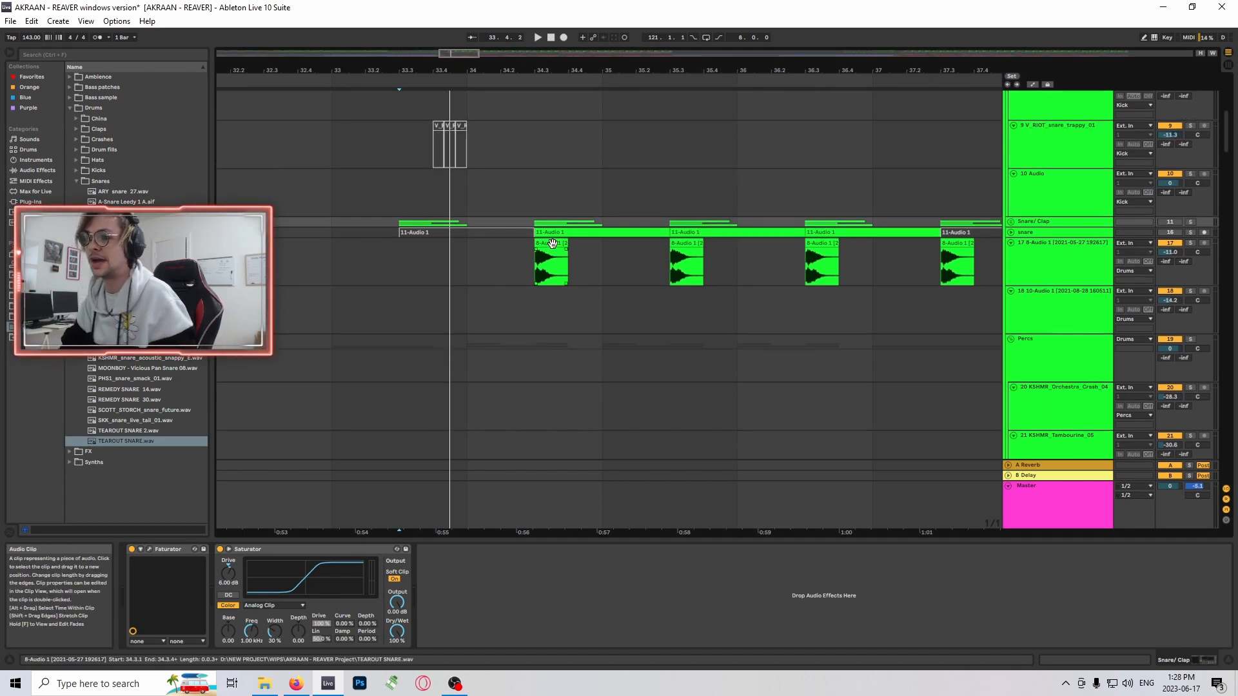
left_click(551, 264)
scroll(791, 260, "up", 5)
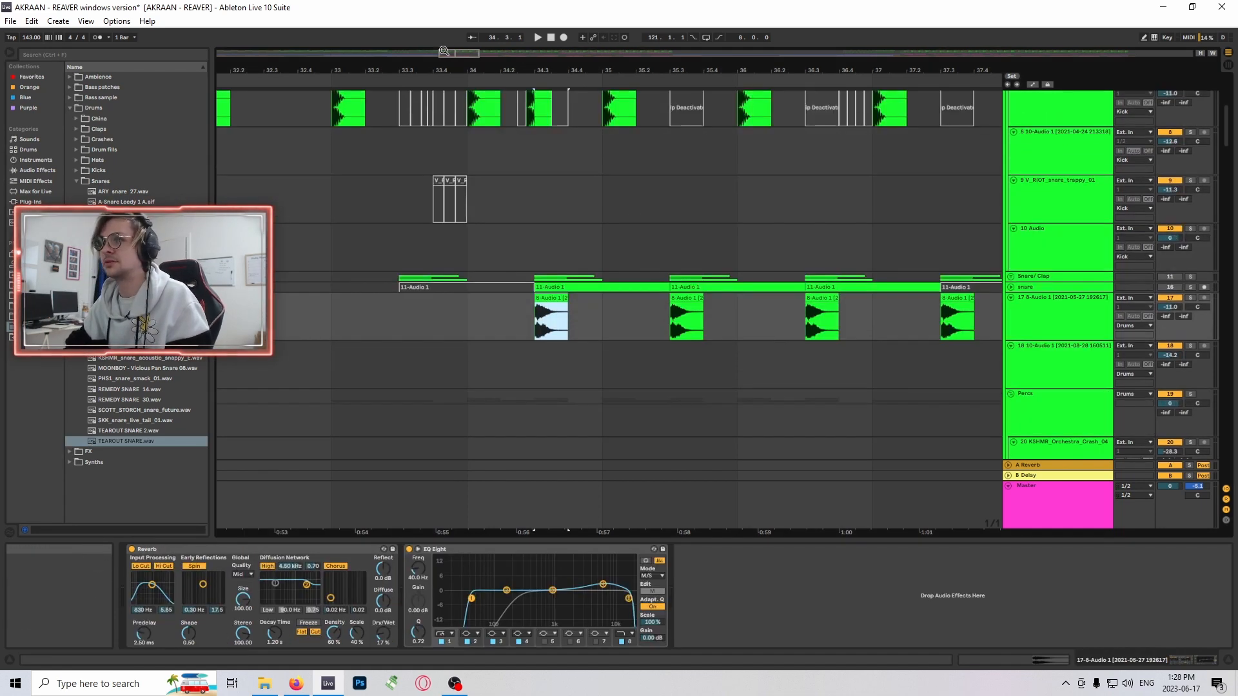
scroll(645, 232, "down", 4)
scroll(504, 199, "up", 5)
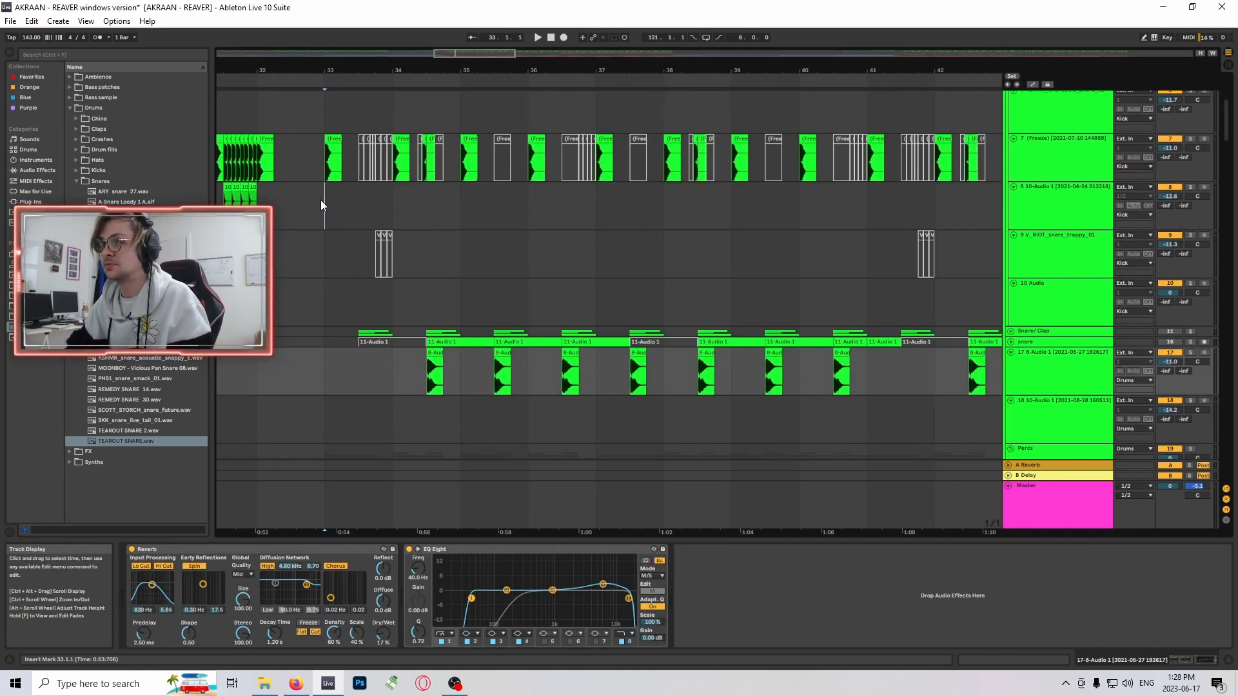
- Mark bar 33 on track 8 and examine how the kick and snare layers are arranged through bar 55
left_click(322, 200)
scroll(604, 267, "down", 6)
scroll(838, 284, "up", 6)
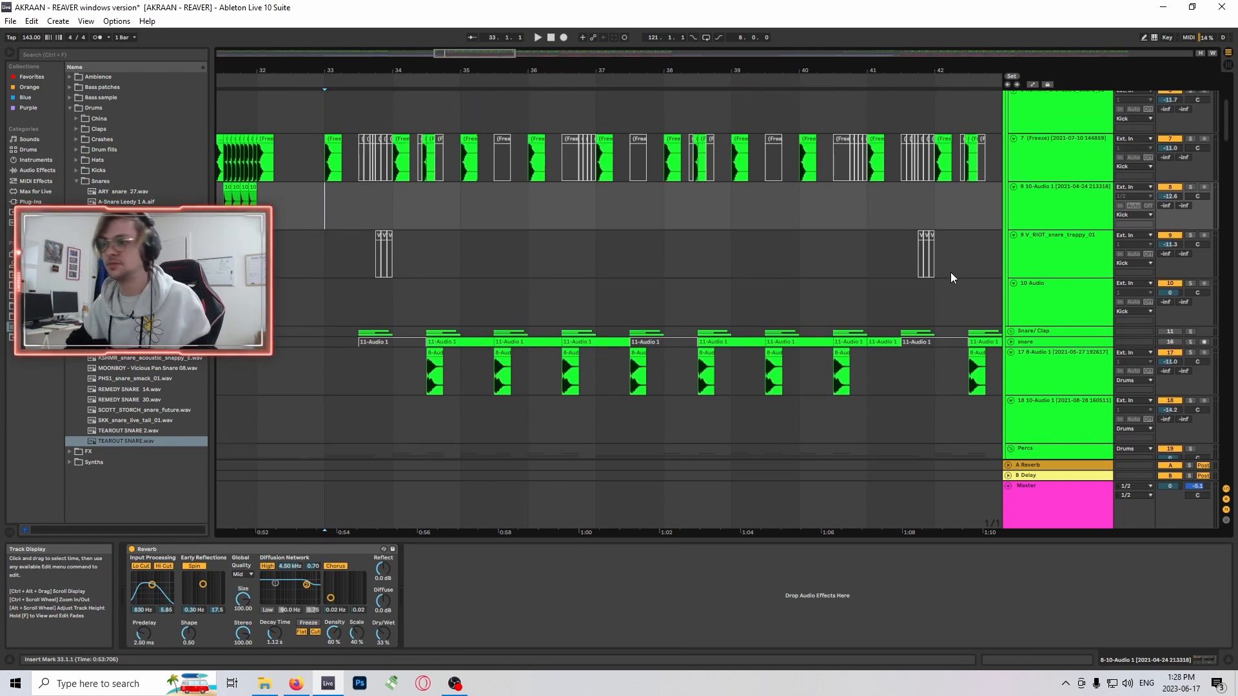
scroll(827, 252, "down", 5)
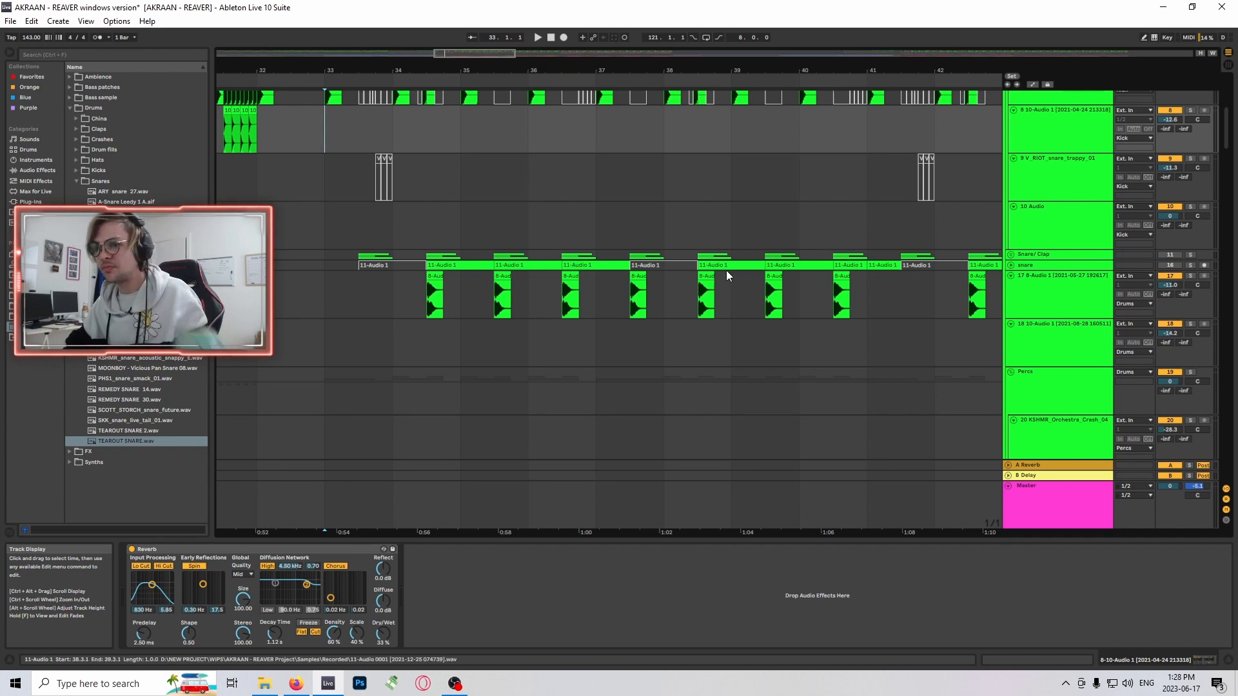
scroll(631, 292, "up", 5)
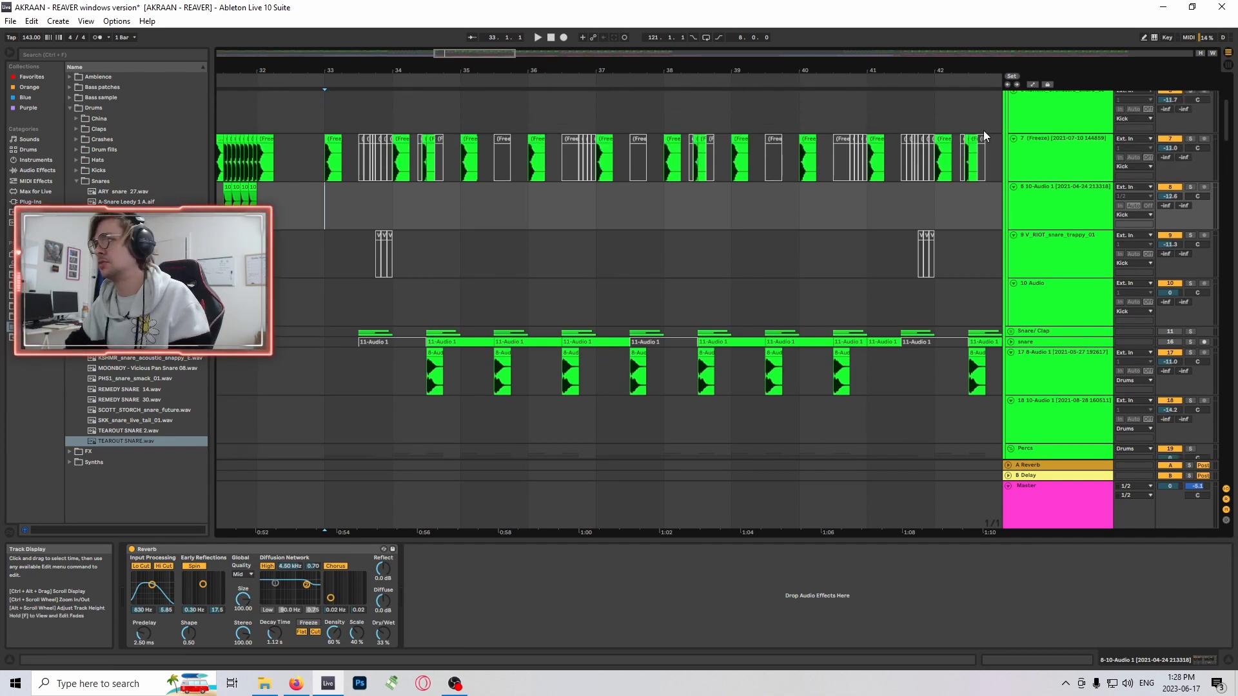
left_click_drag(445, 53, 422, 27)
scroll(644, 374, "down", 11)
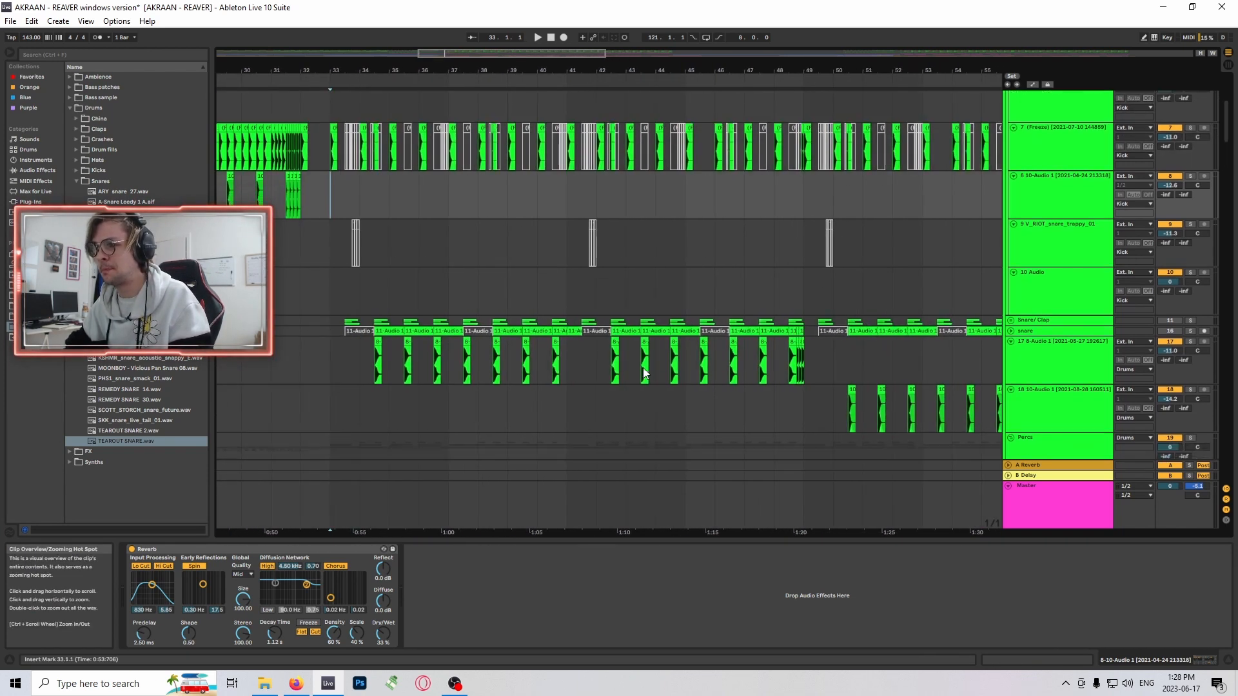
scroll(508, 327, "up", 6)
scroll(668, 304, "down", 5)
scroll(668, 304, "up", 2)
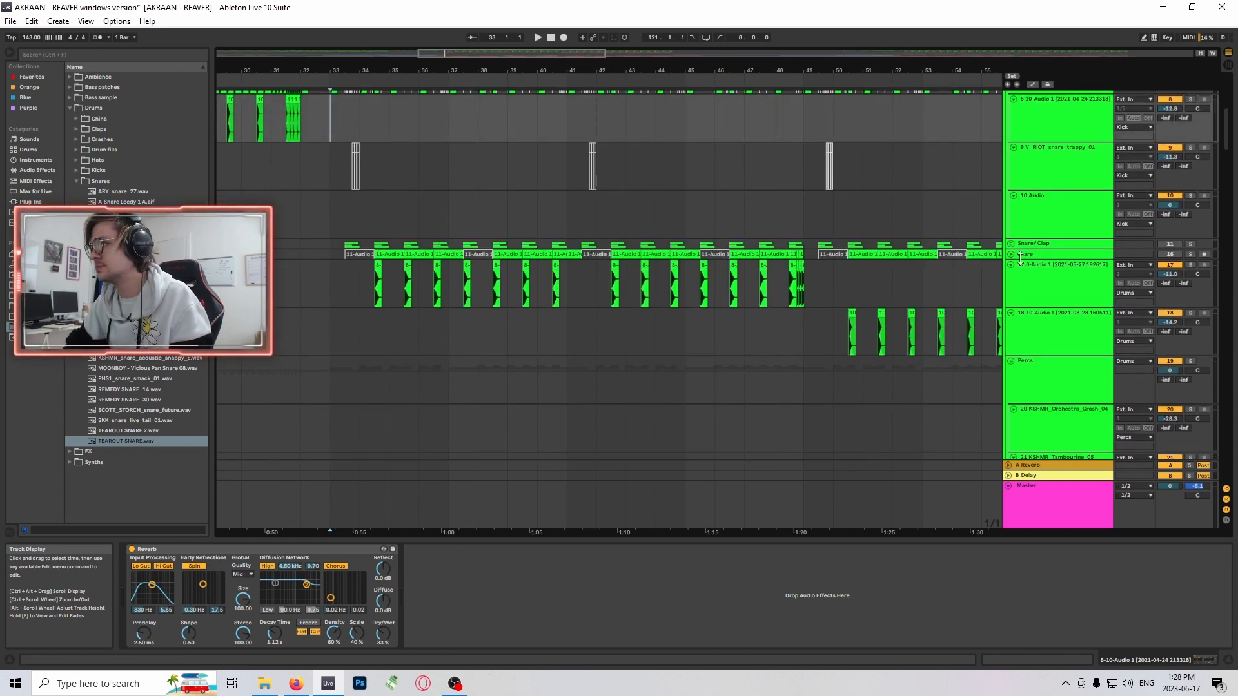
scroll(1097, 284, "down", 4)
- Mark bar 33 on the spectra_cymbals_oneshot track in the Percs group and audition the drop briefly
mouse_move(1225, 144)
left_mouse_down()
mouse_move(1231, 197)
mouse_move(1228, 165)
left_mouse_up()
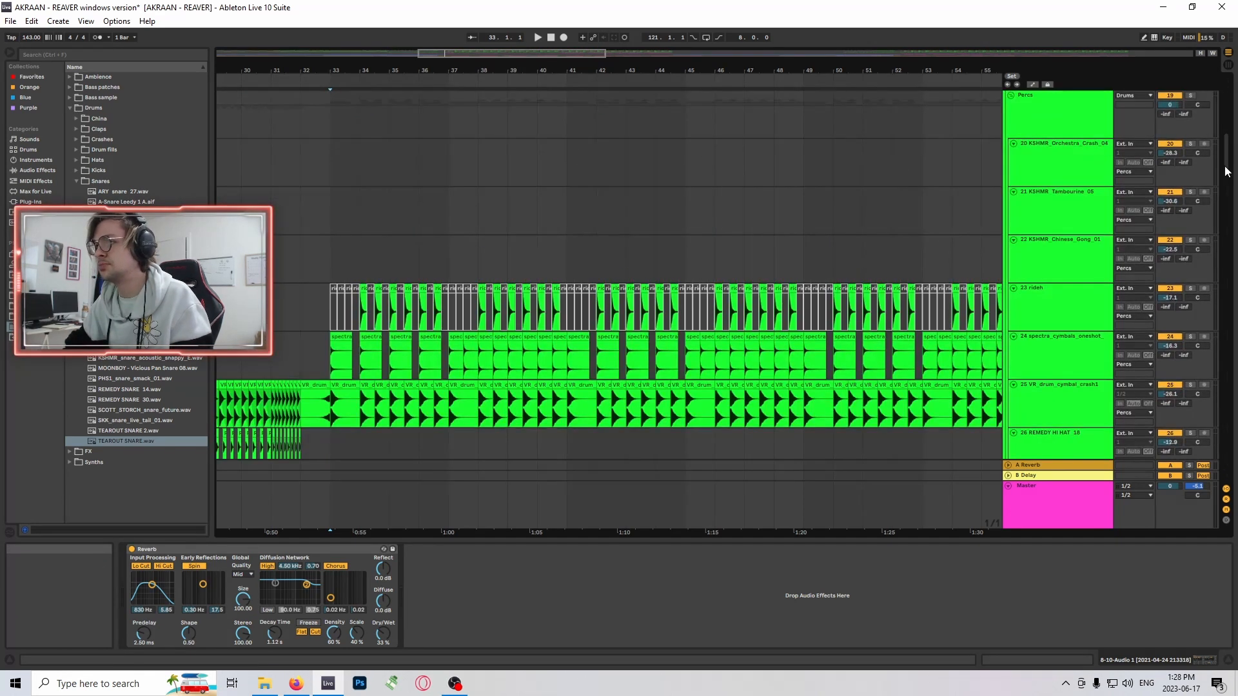
scroll(300, 286, "down", 2)
left_click(318, 298)
key("space")
key("space")
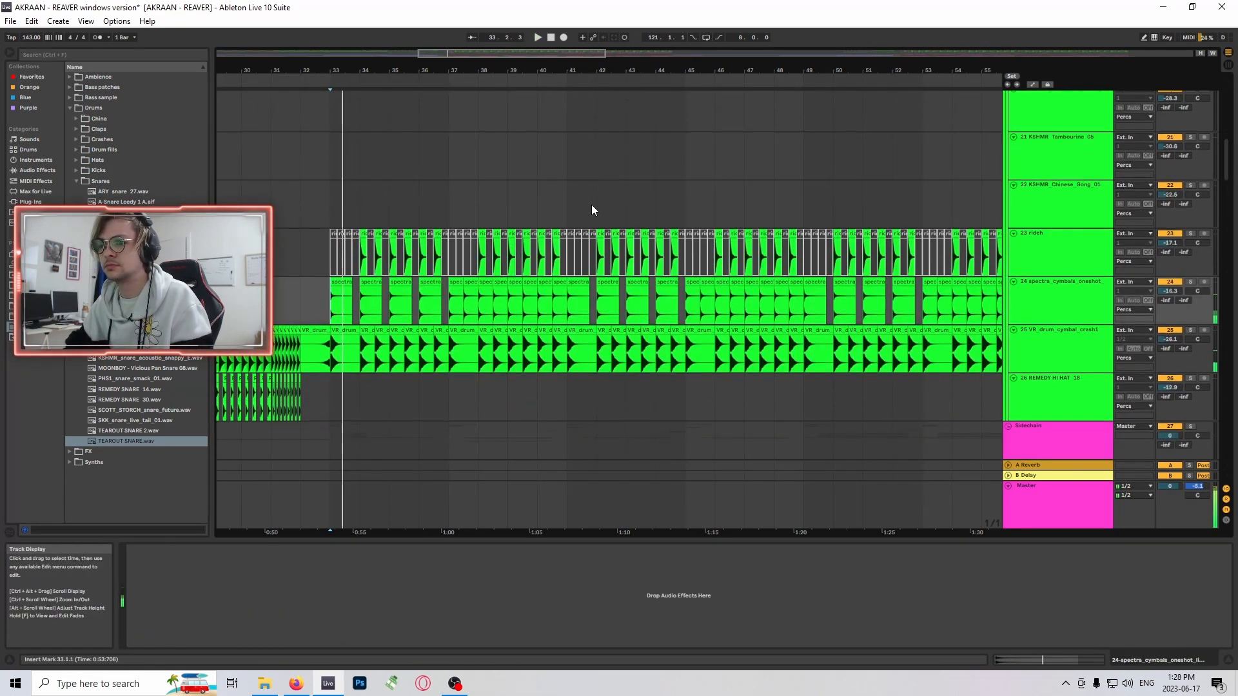
- Play the drop from bar 33 and examine the ride, cymbal and crash clips on tracks 23 to 25 up close
scroll(934, 187, "up", 1)
left_click_drag(1228, 166, 1236, 79)
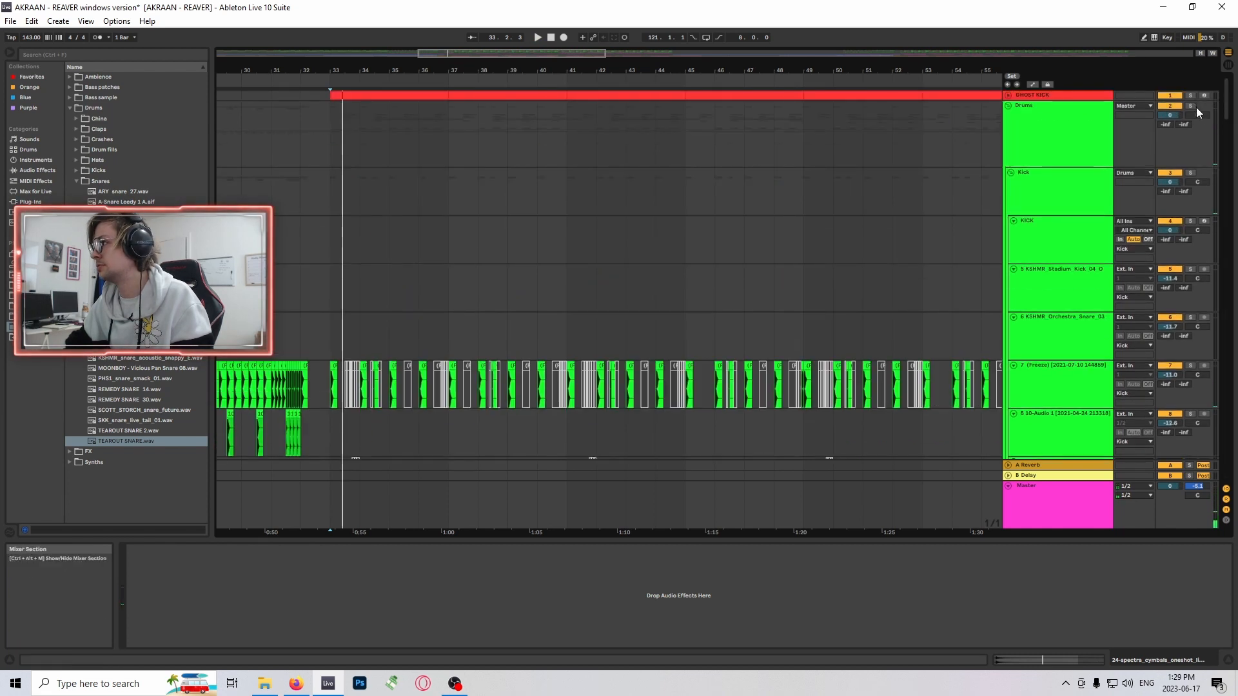
key("space")
scroll(578, 388, "down", 6)
scroll(584, 390, "down", 10)
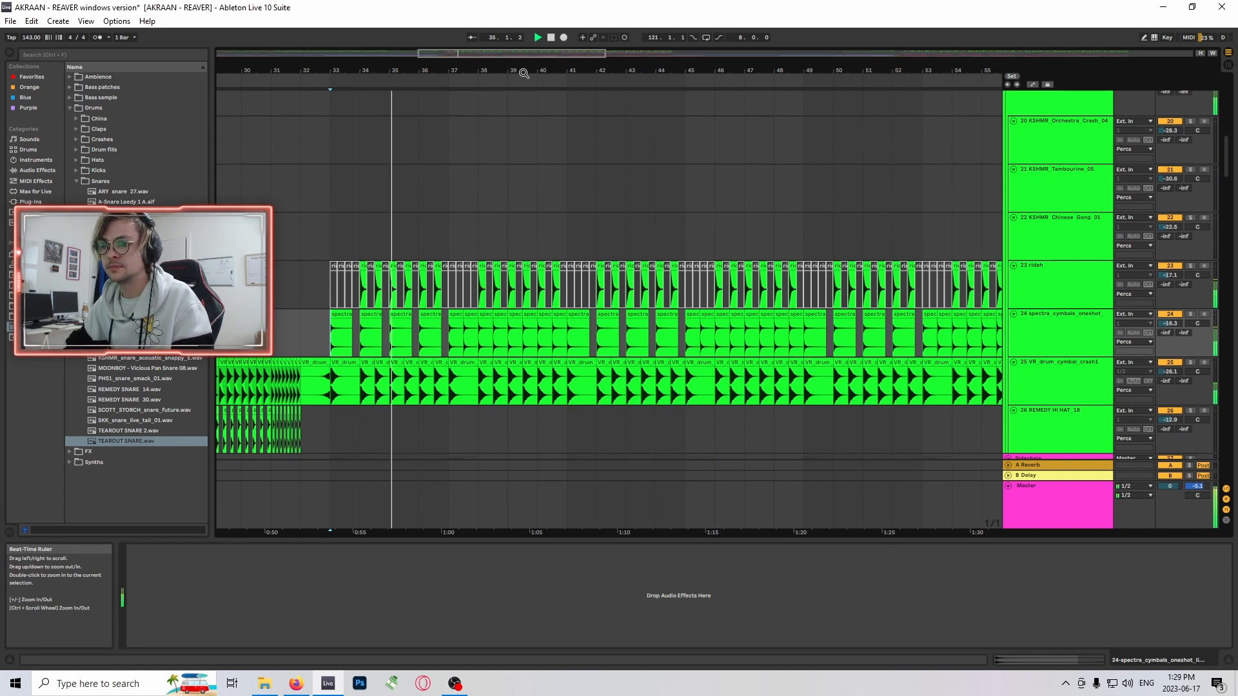
left_click_drag(453, 48, 431, 293)
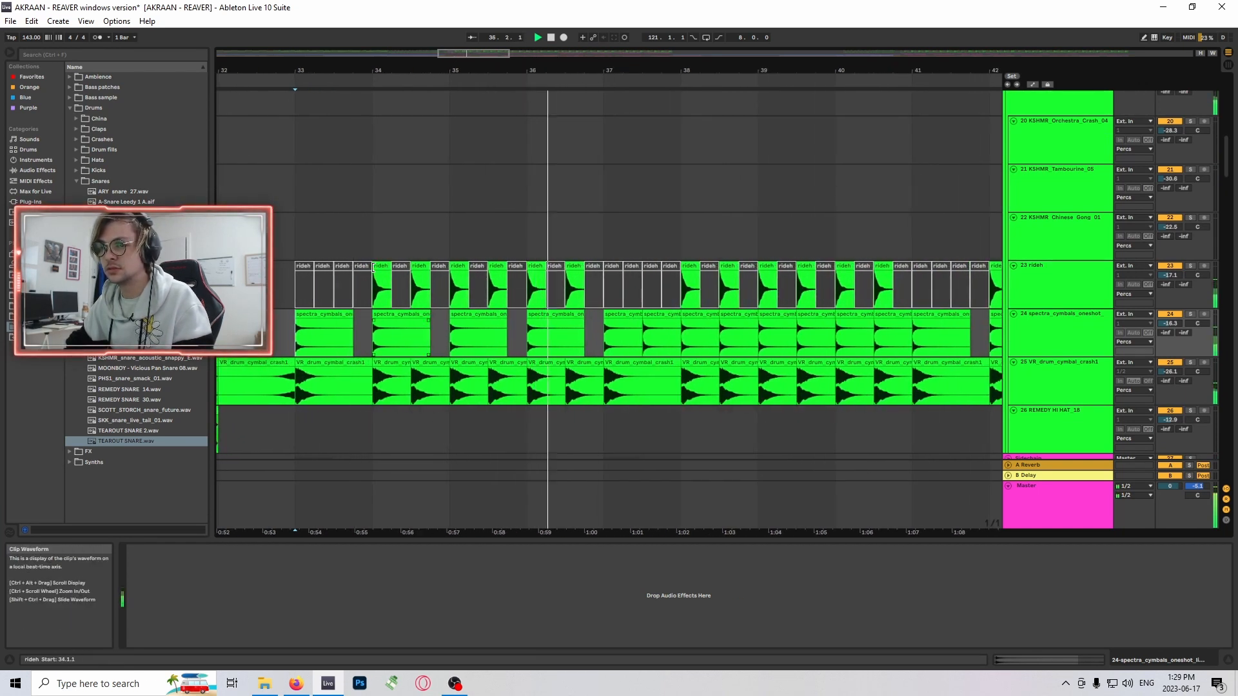
- Look at the ride and cymbal layers during playback and select the spectra_cymbals_oneshot clip at 36.1 on track 24
left_click(382, 287)
left_click(563, 315)
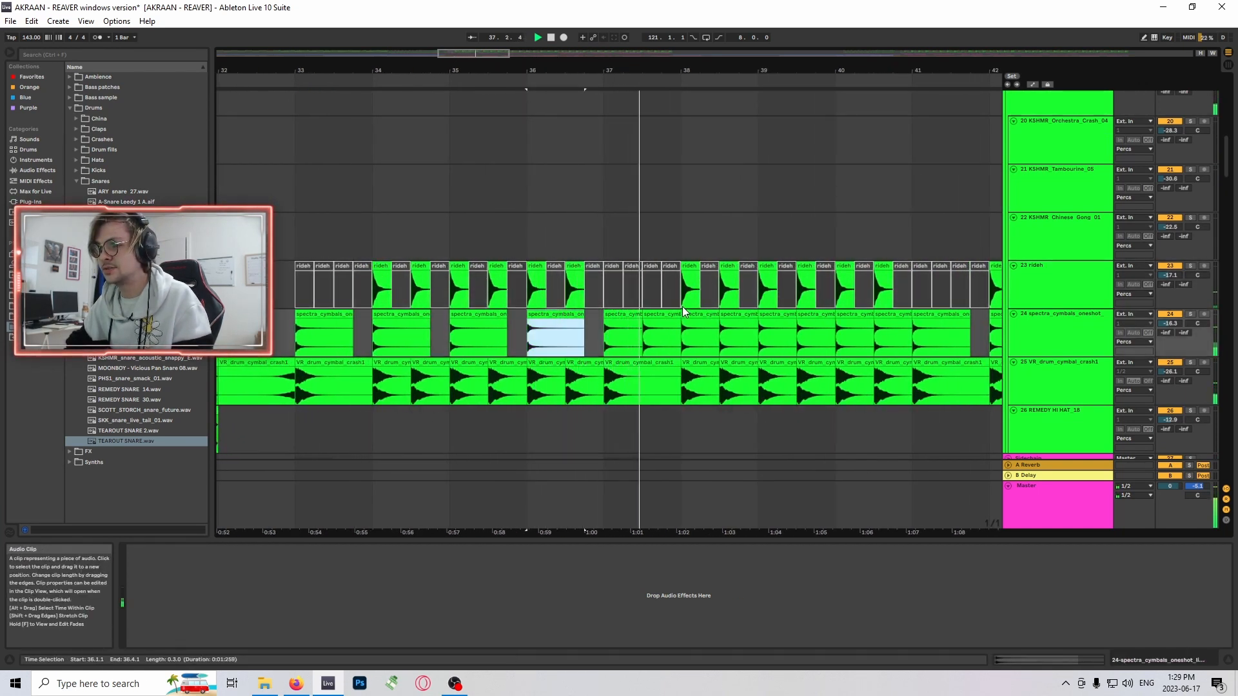
scroll(622, 272, "down", 1)
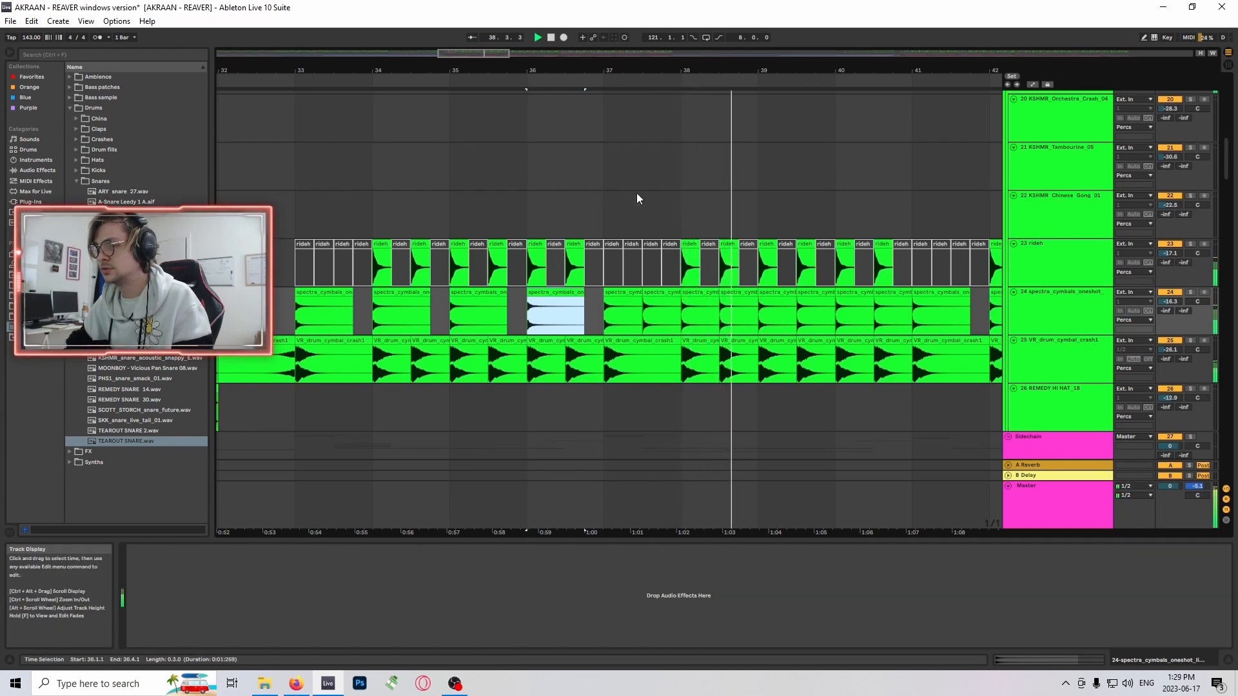
- Mark bar 45 on the KSHMR_Chinese_Gong_01 track and audition the cymbal layers from there
mouse_move(483, 50)
left_mouse_down()
mouse_move(484, 29)
mouse_move(552, 54)
mouse_move(536, 38)
left_mouse_up()
scroll(597, 280, "down", 2)
key("space")
left_click(575, 151)
key("space")
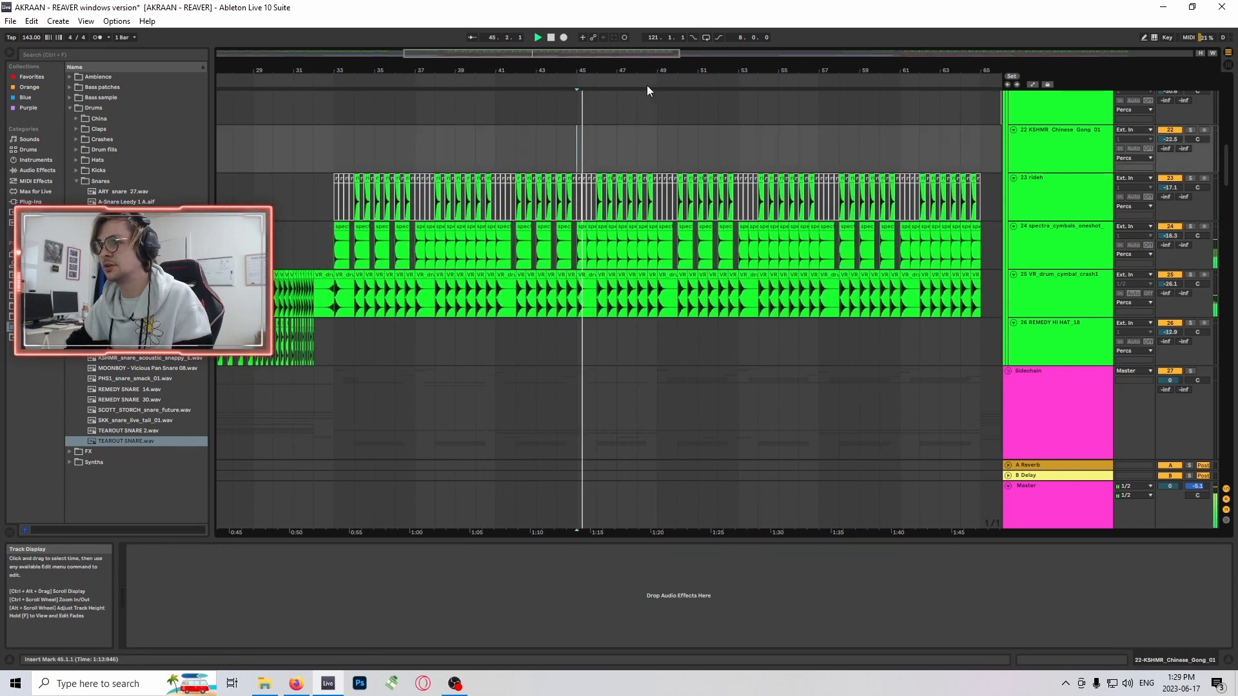
- Stop playback and return the insert mark to bar 33 on the KSHMR_Chinese_Gong_01 track
left_click_drag(646, 69, 620, 54)
scroll(499, 202, "down", 1)
key("space")
left_click(411, 103)
scroll(729, 223, "down", 2)
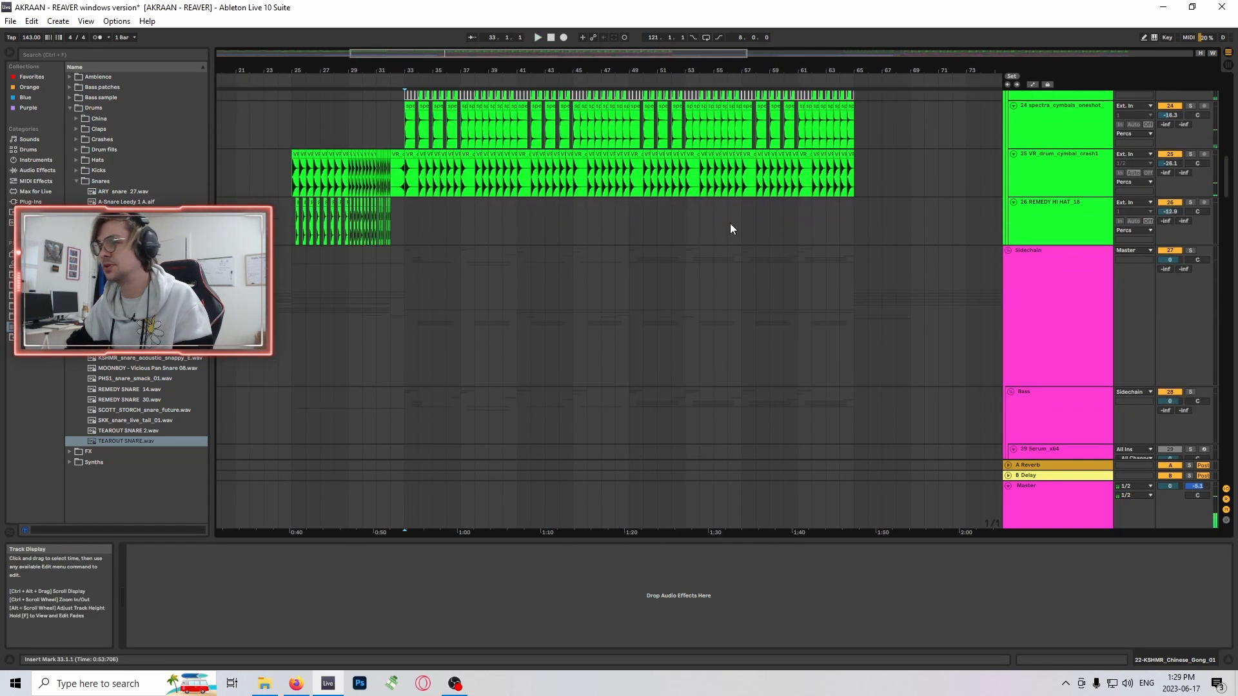
- Turn off solo on the Drums group
scroll(730, 223, "up", 2)
left_click_drag(1226, 174, 1209, 90)
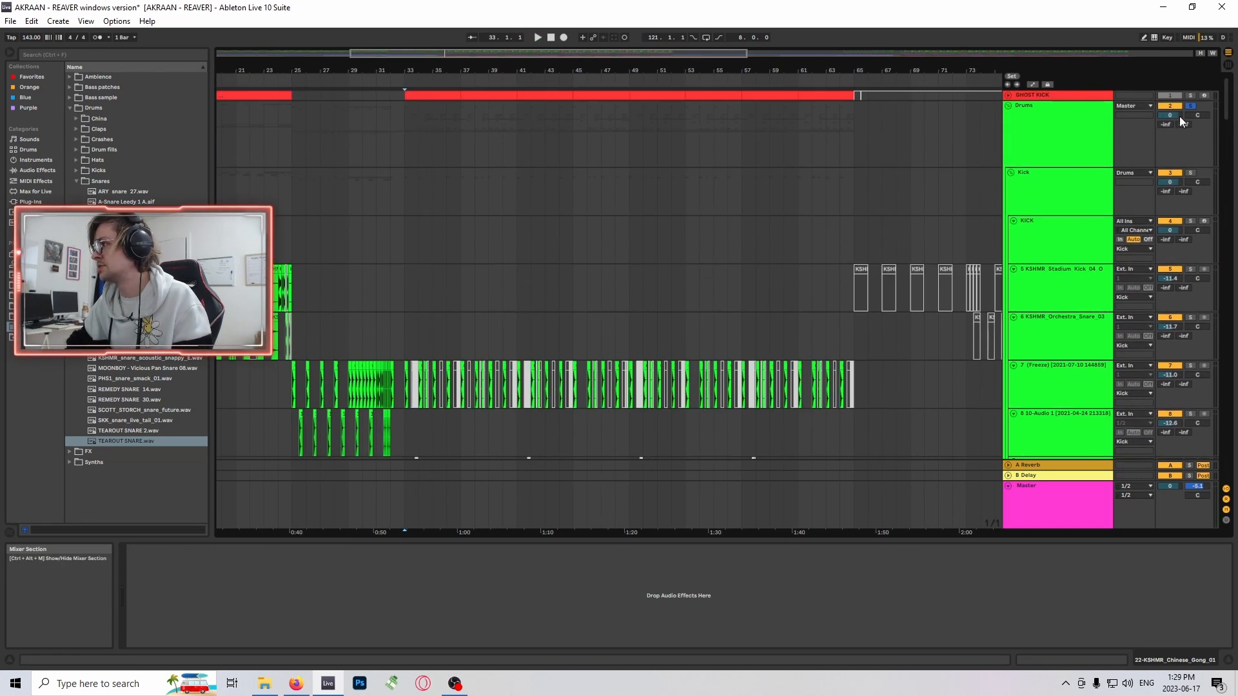
left_click(1191, 106)
scroll(376, 280, "down", 1)
scroll(316, 348, "down", 3)
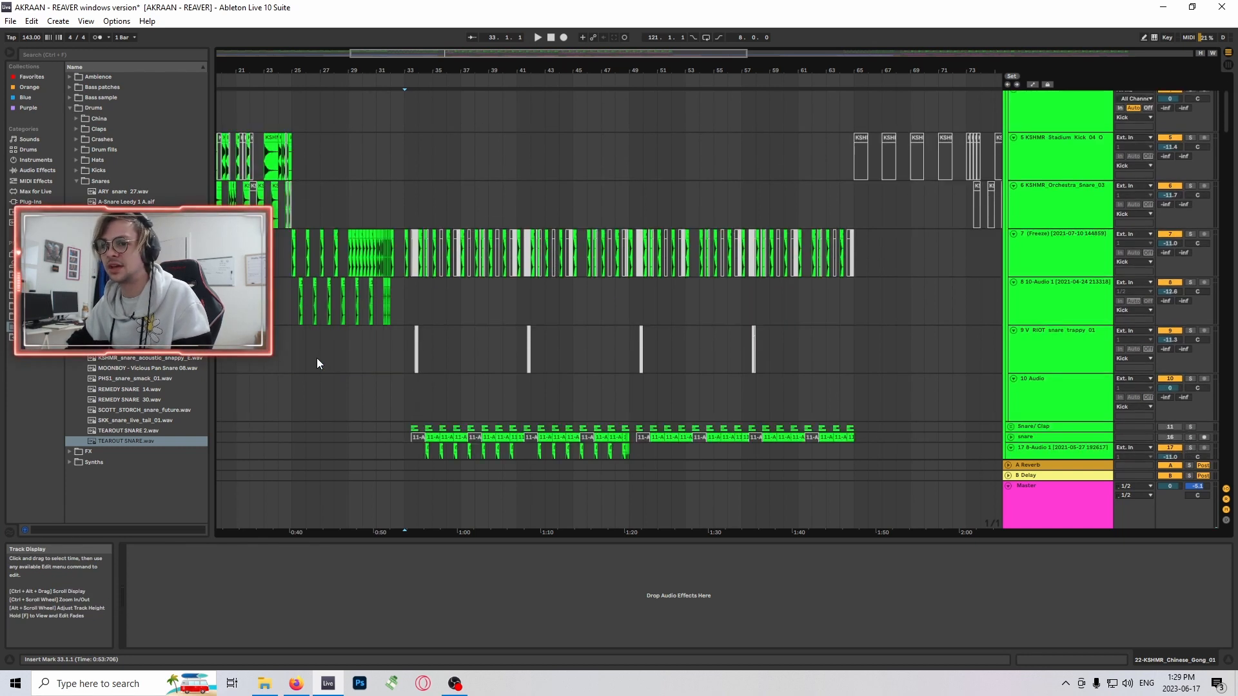
- Mark bar 33 on the V_RIOT_snare_trappy_01 track and look over the kick and snare tracks
left_click(406, 282)
scroll(893, 266, "down", 1)
scroll(1140, 167, "down", 10)
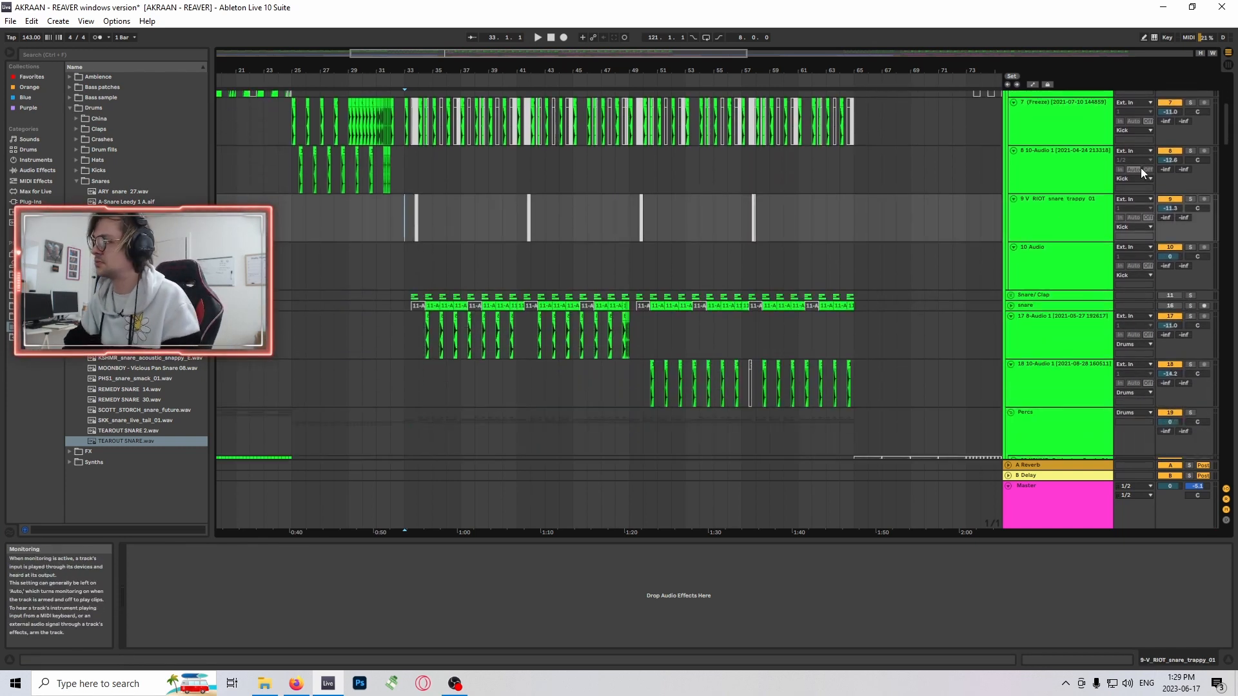
scroll(1209, 245, "up", 1)
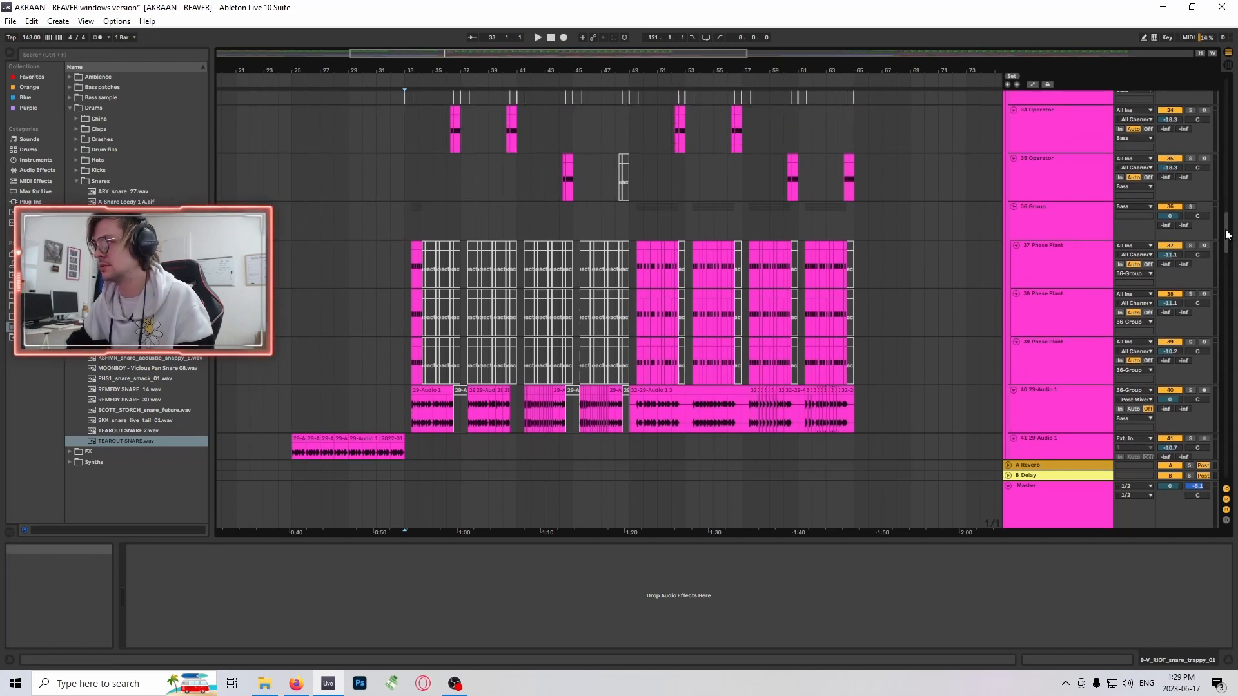
- Mark bar 33 on the track 30 Phase Plant in the Bass group and examine how the Phase Plant and Operator clips alternate
scroll(440, 266, "up", 4)
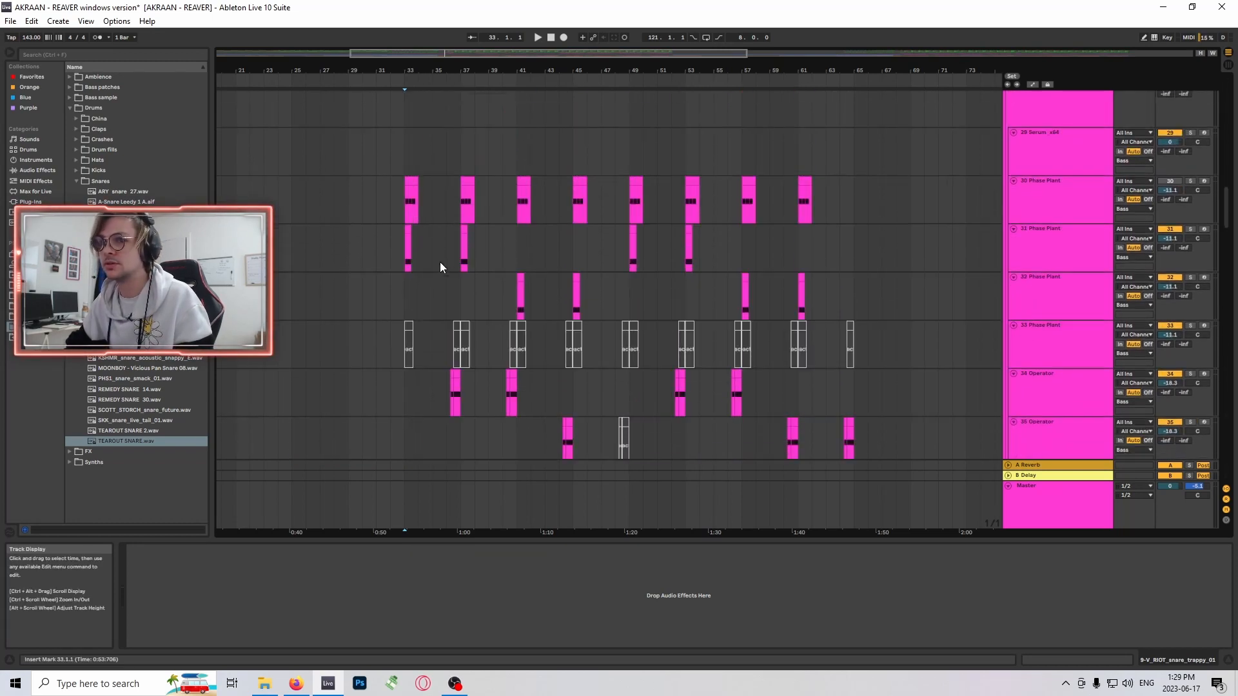
left_click(404, 200)
scroll(615, 237, "up", 2)
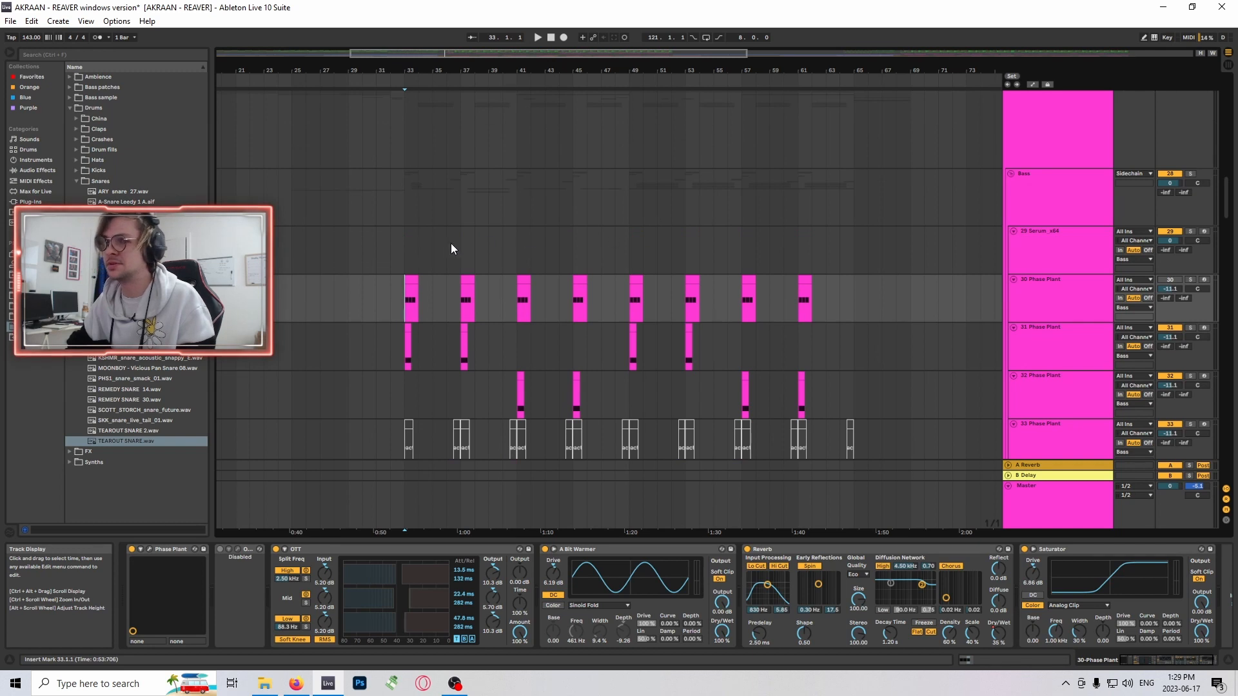
scroll(426, 245, "down", 1)
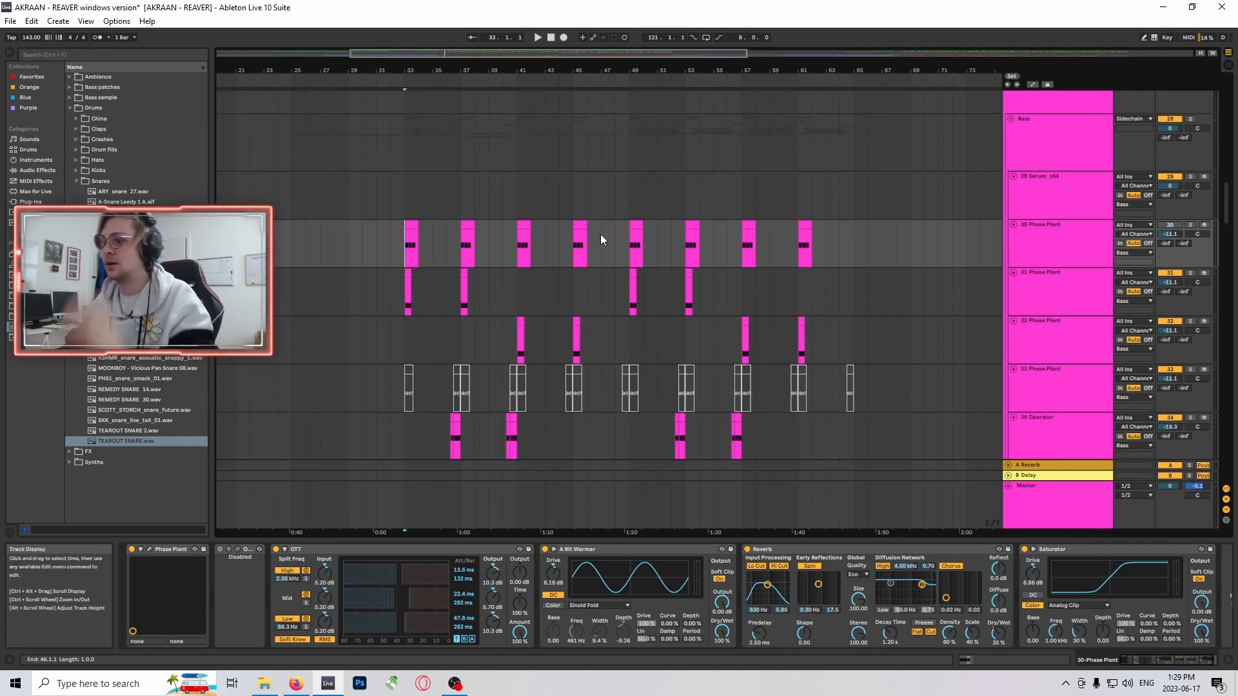
scroll(655, 259, "up", 1)
scroll(648, 261, "down", 2)
scroll(520, 300, "up", 1)
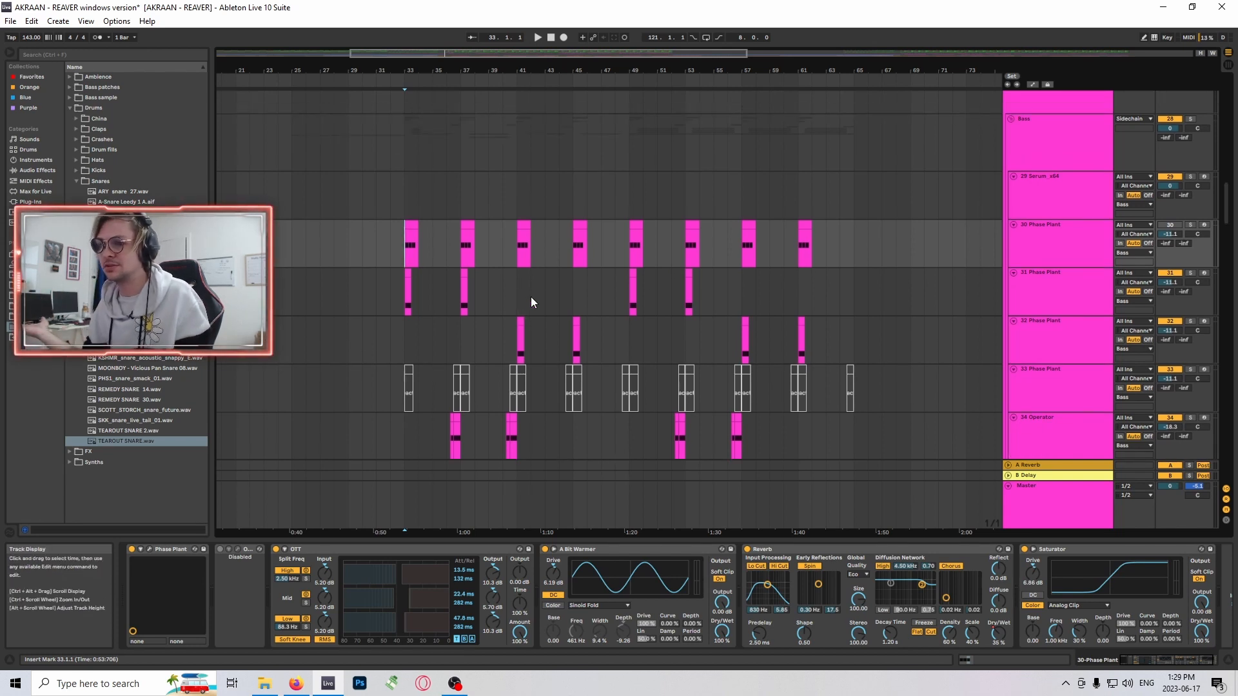
scroll(701, 263, "up", 3)
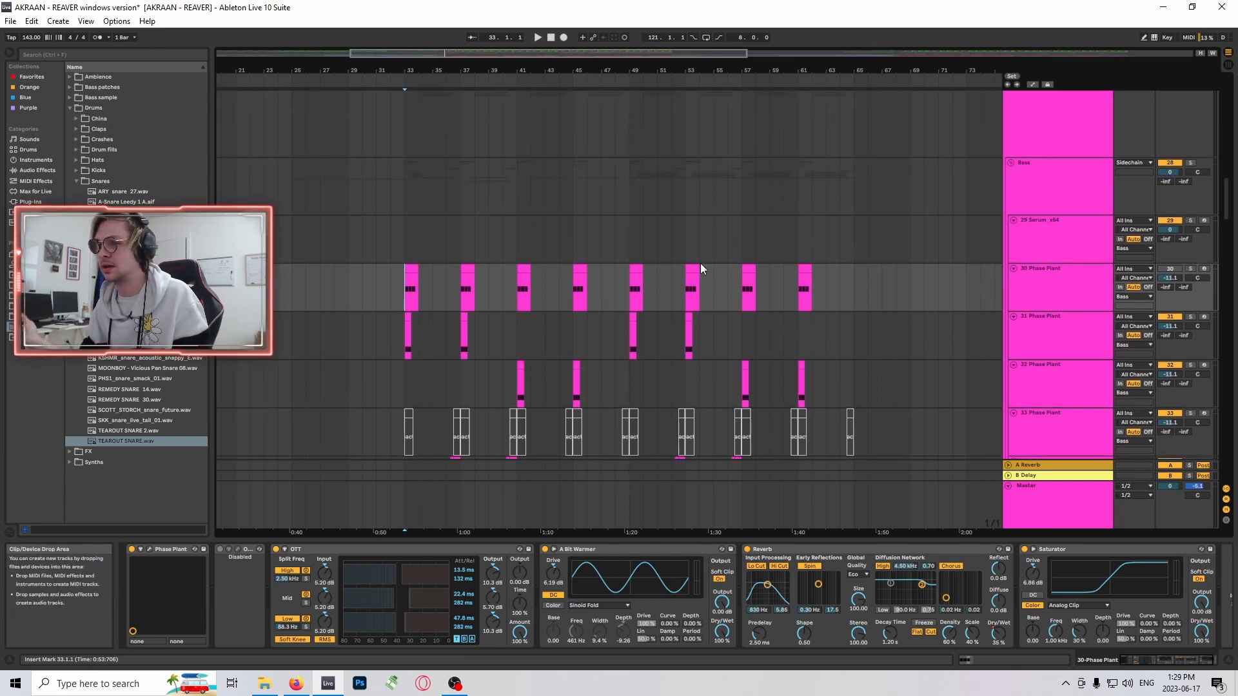
scroll(562, 253, "down", 5)
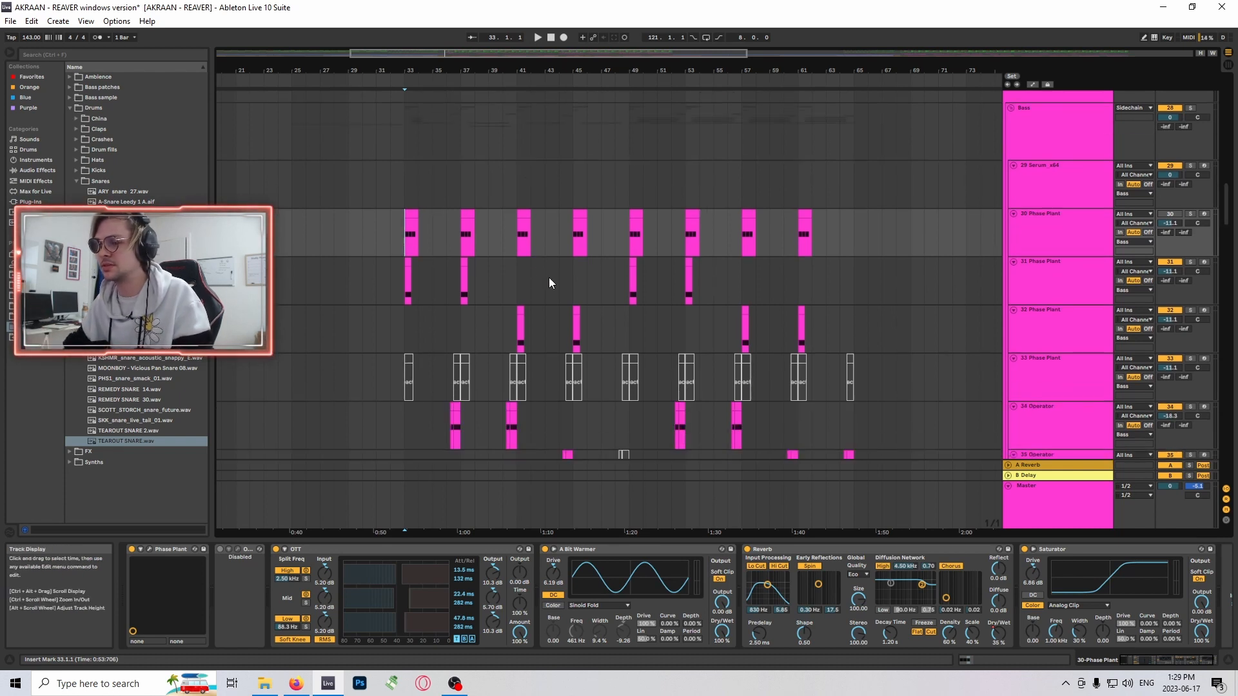
scroll(984, 205, "down", 4)
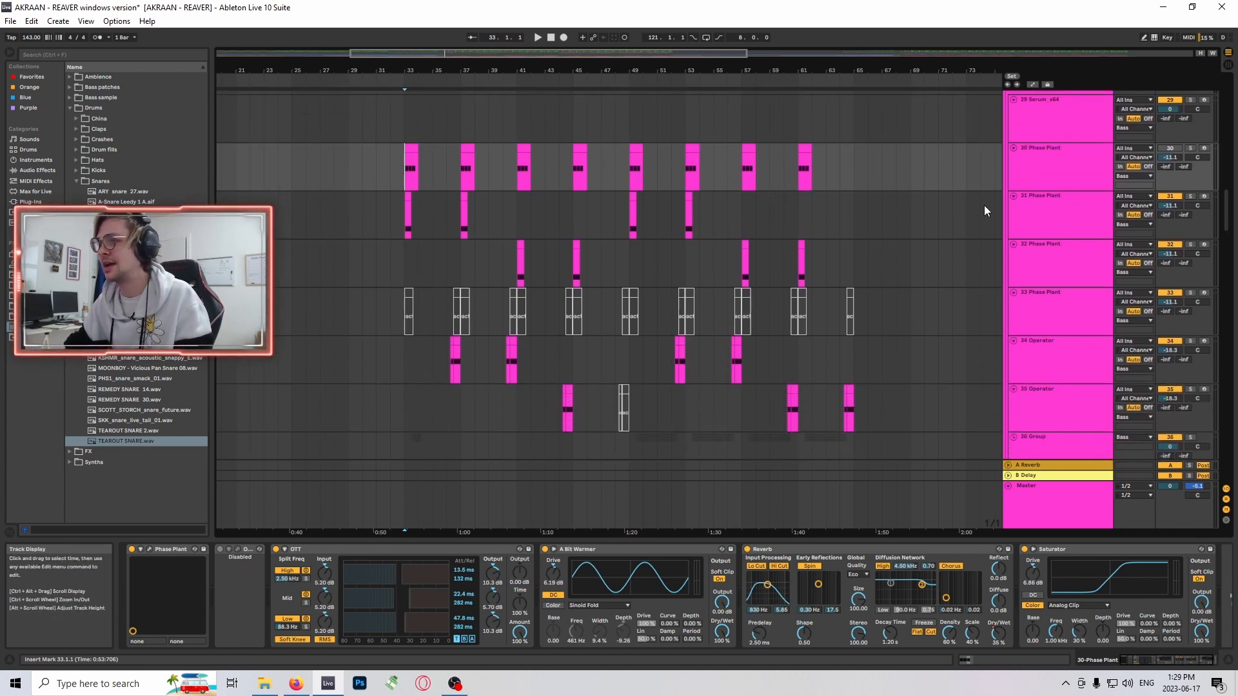
scroll(954, 235, "up", 4)
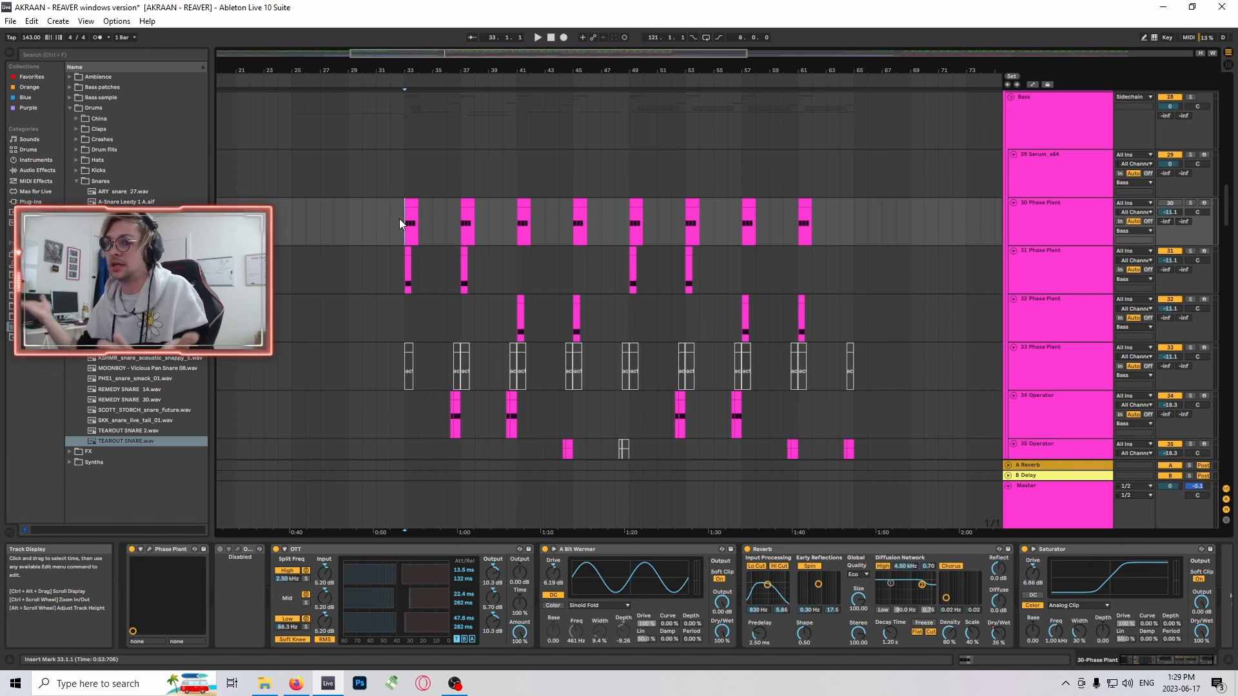
- Play the drop from bar 33 and look over the bass tracks
key("space")
scroll(664, 334, "down", 5)
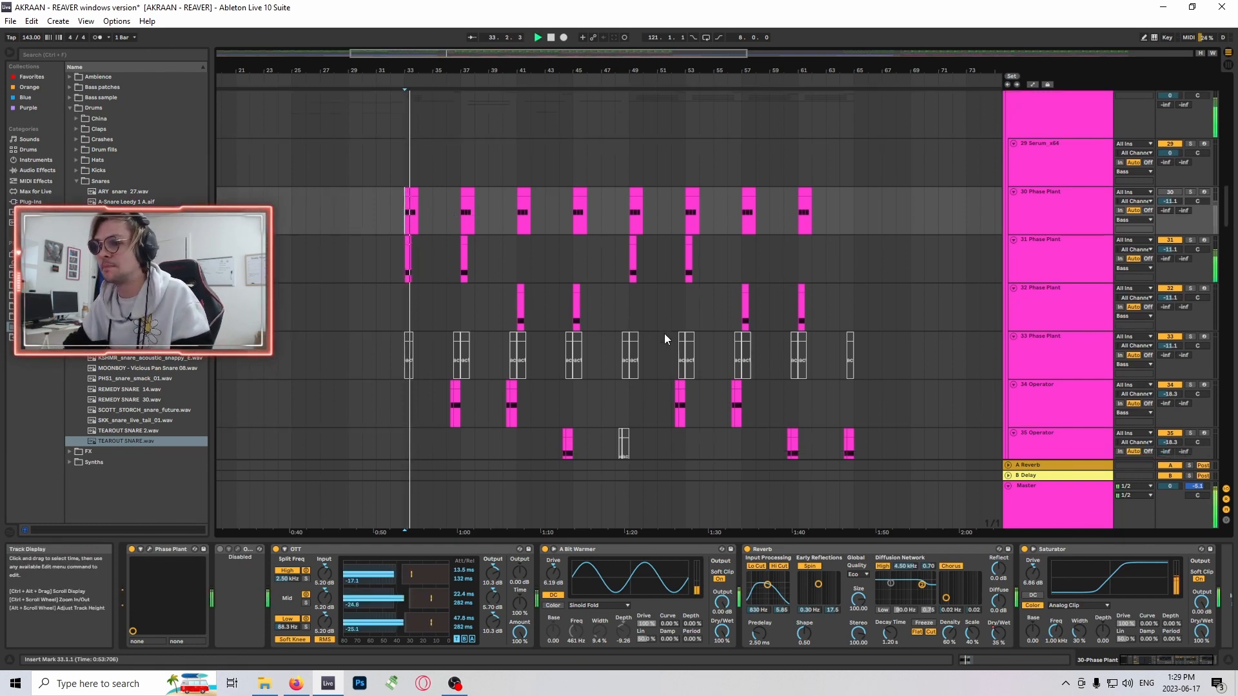
scroll(858, 331, "down", 12)
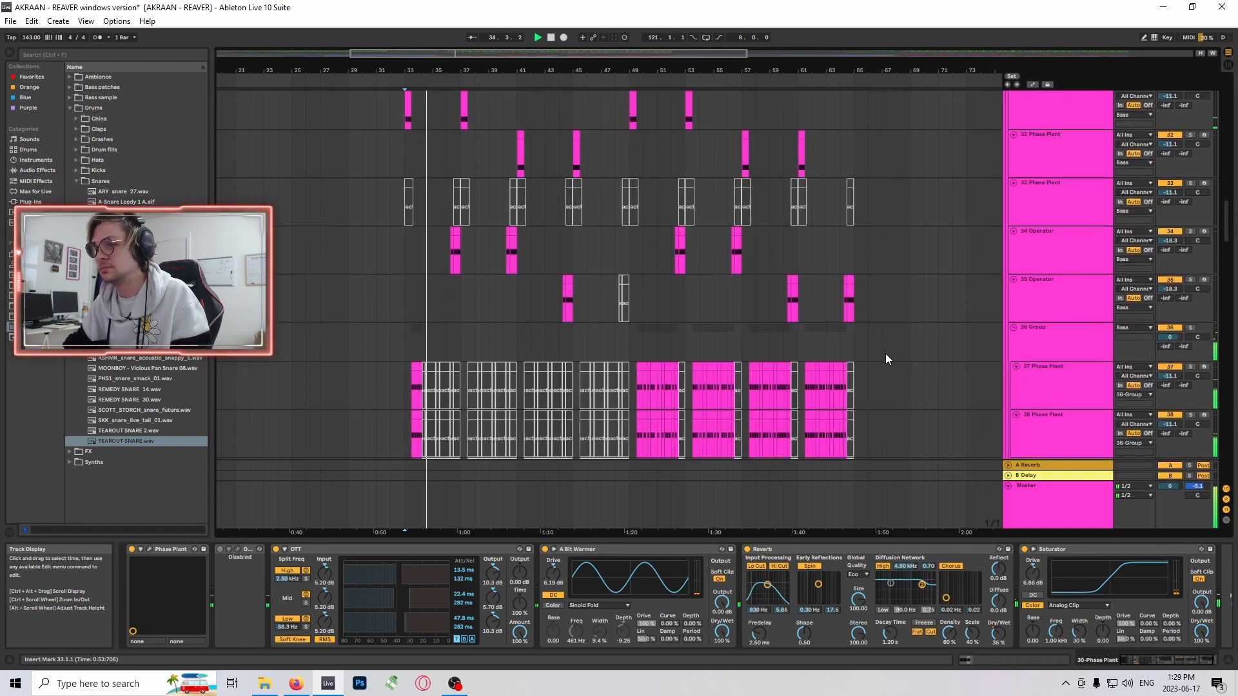
- Select the track 88 Serum in the Sub group and play the drop from bar 33 while looking over the VOX and FX tracks
left_click_drag(1227, 240, 1227, 472)
left_click(1084, 317)
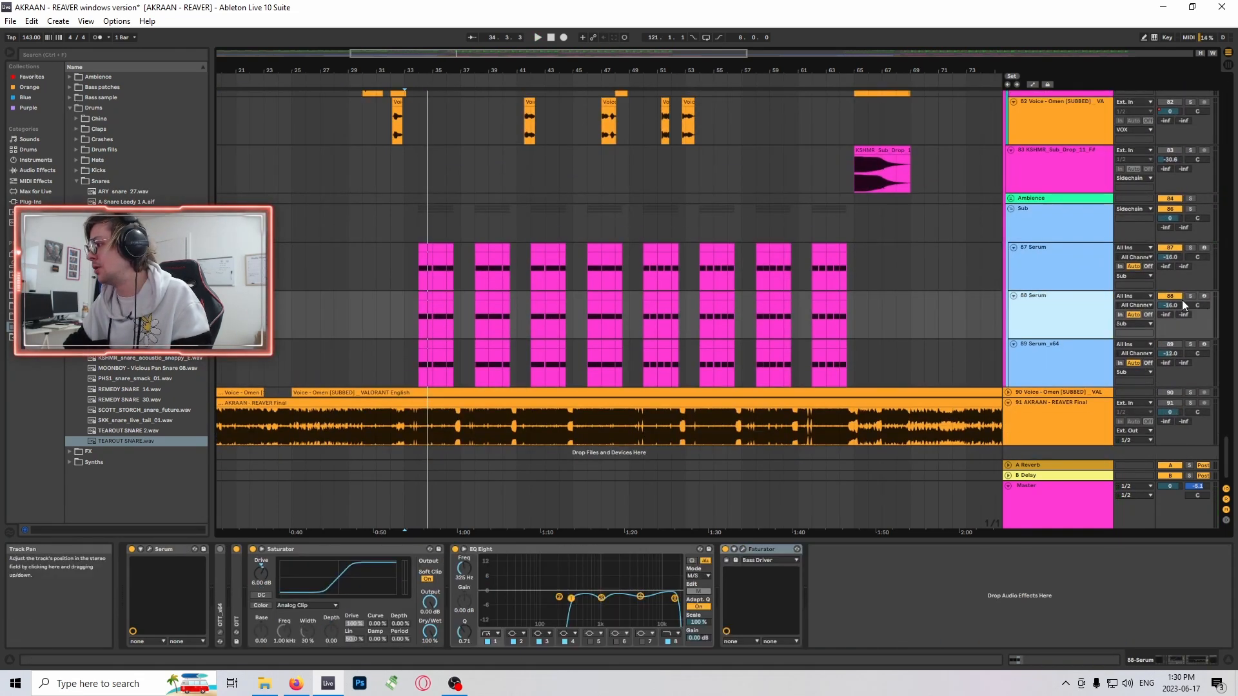
key("space")
scroll(567, 277, "up", 14)
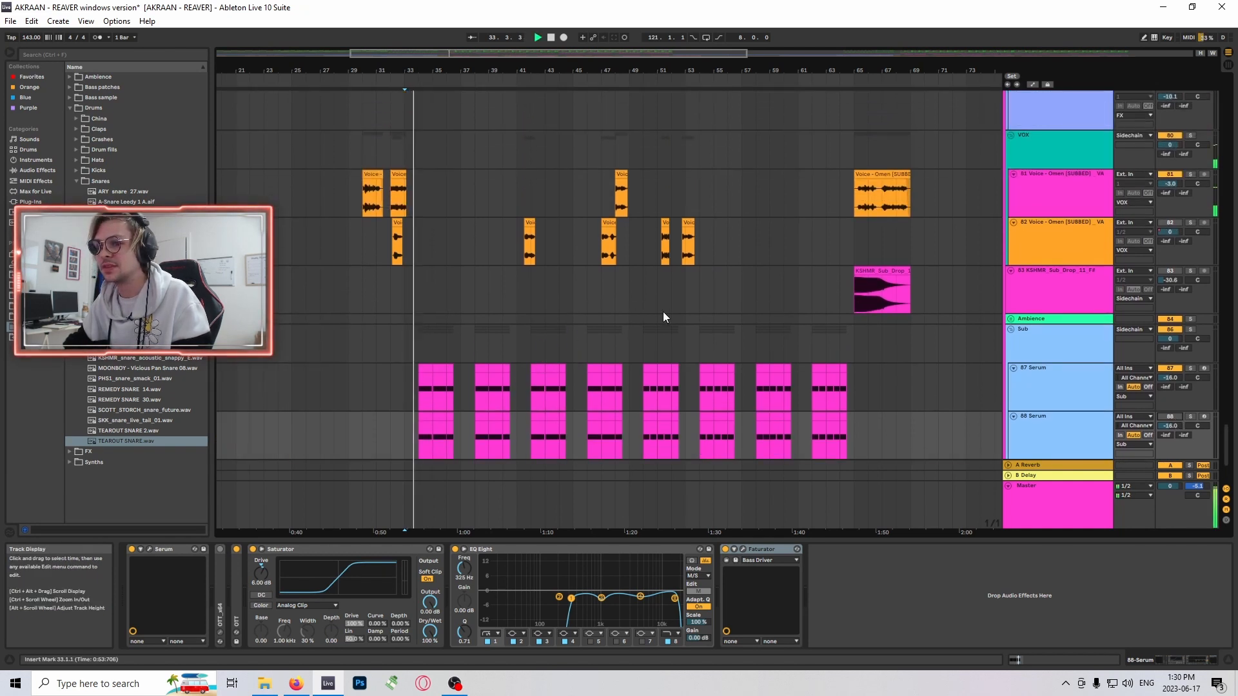
scroll(714, 309, "up", 6)
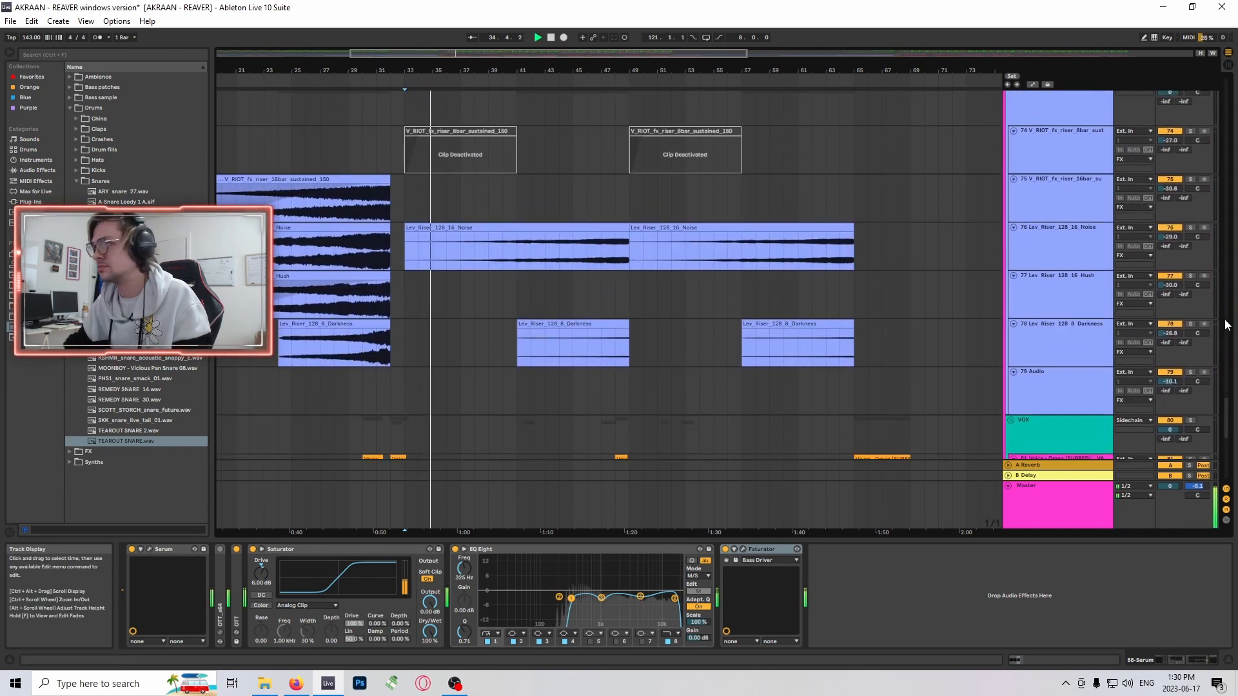
- Select the resampled 29-Audio 1 track 40 in the Bass group and briefly unfold its EQ Eight to inspect it
left_click_drag(1227, 431, 1226, 249)
left_click(1074, 306)
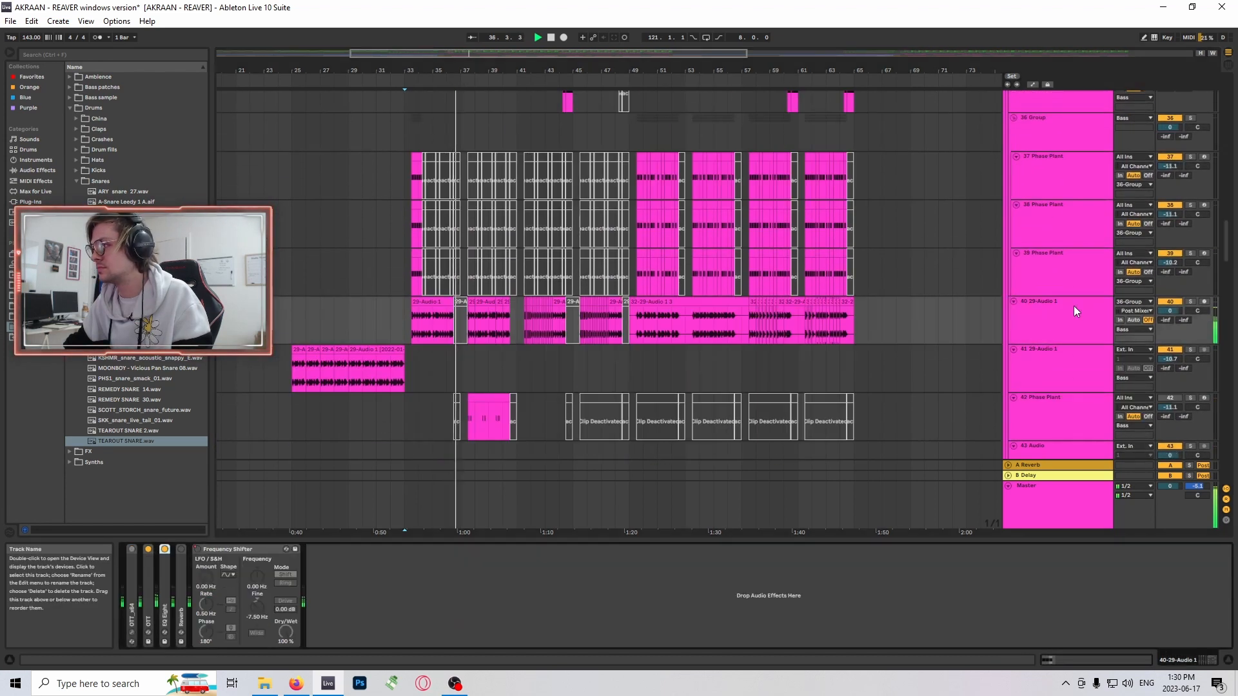
double_click(164, 609)
double_click(279, 550)
scroll(818, 352, "up", 6)
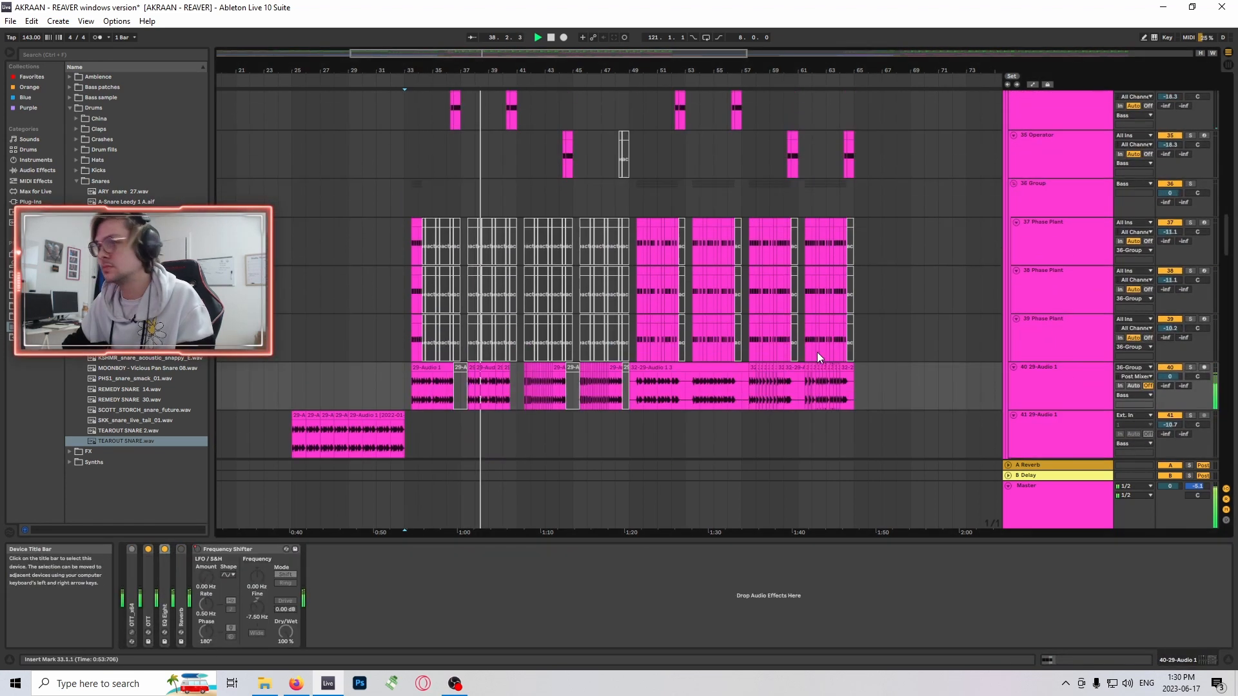
- Turn off filter 8 in the EQ Eight of the track 87 Serum in the Sub group
left_click_drag(1226, 223, 1226, 445)
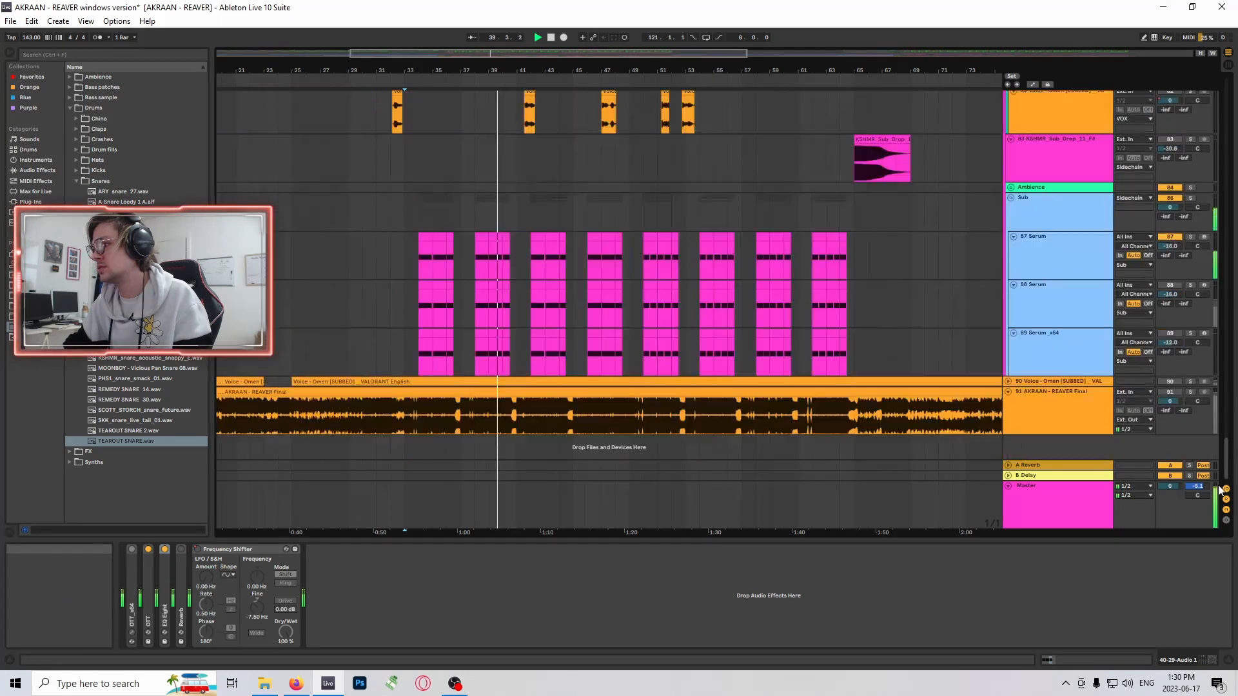
left_click(1053, 257)
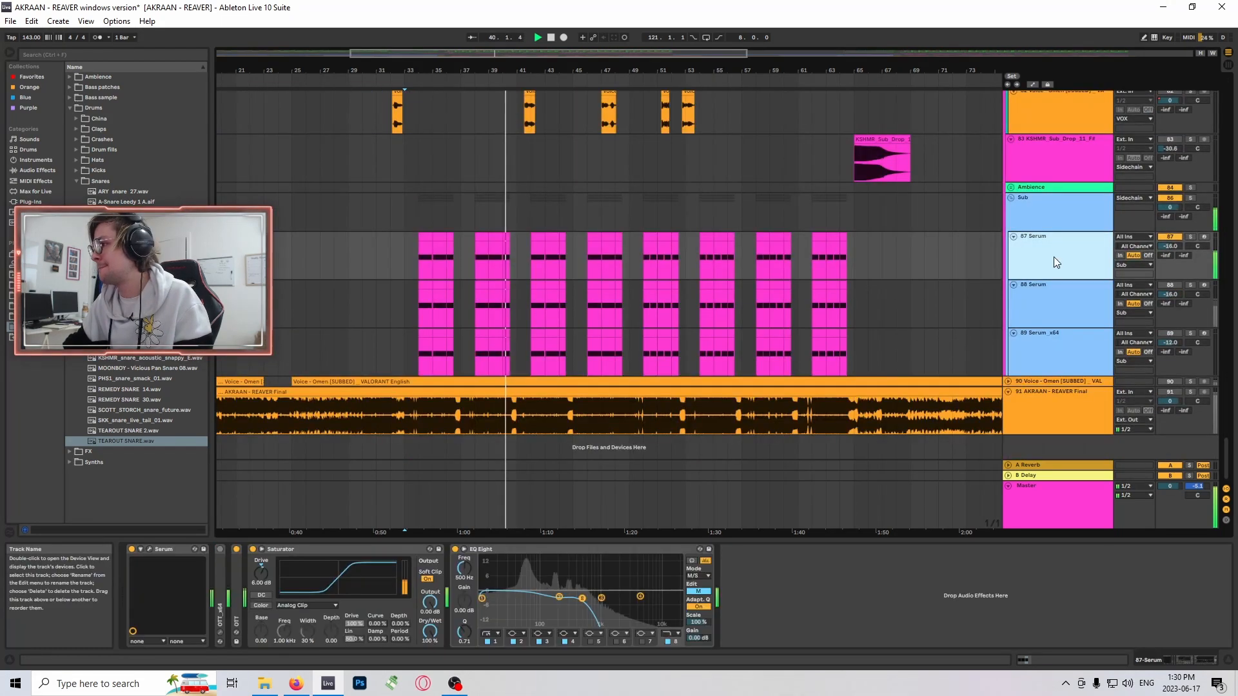
left_click(668, 642)
- Listen on while looking over the VOX and riser tracks, stop playback and mark bar 33 on the FX group
scroll(706, 292, "up", 1)
scroll(660, 302, "up", 4)
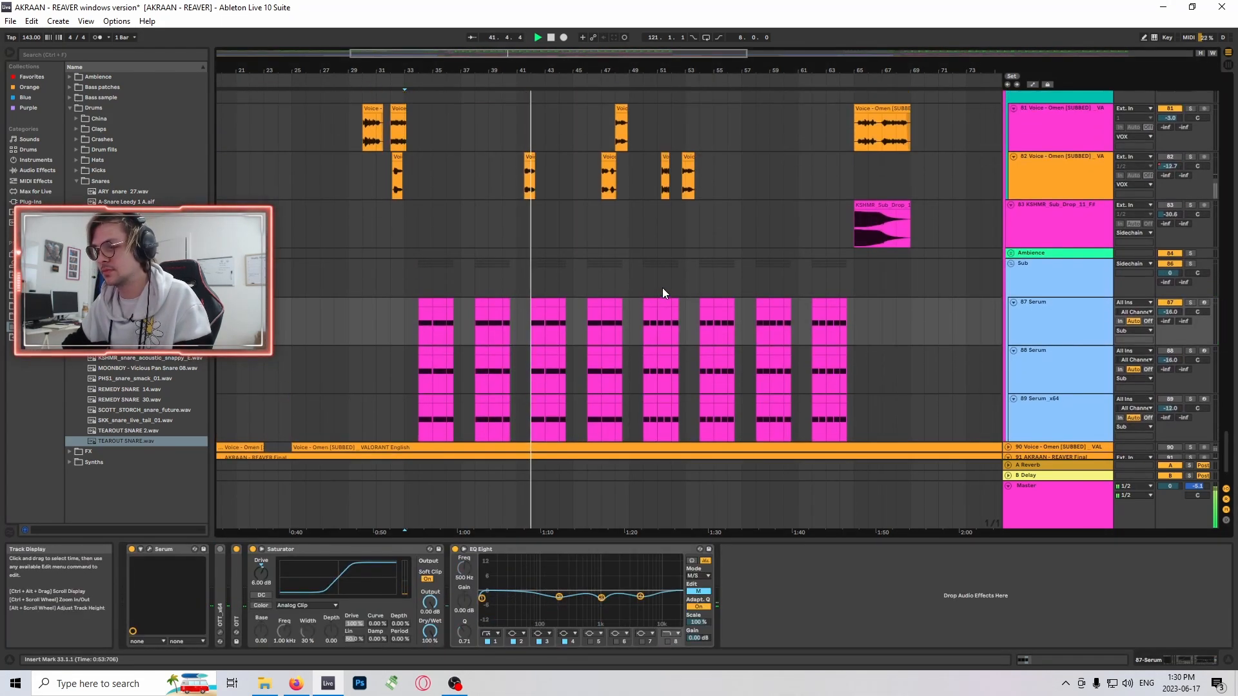
scroll(678, 265, "up", 7)
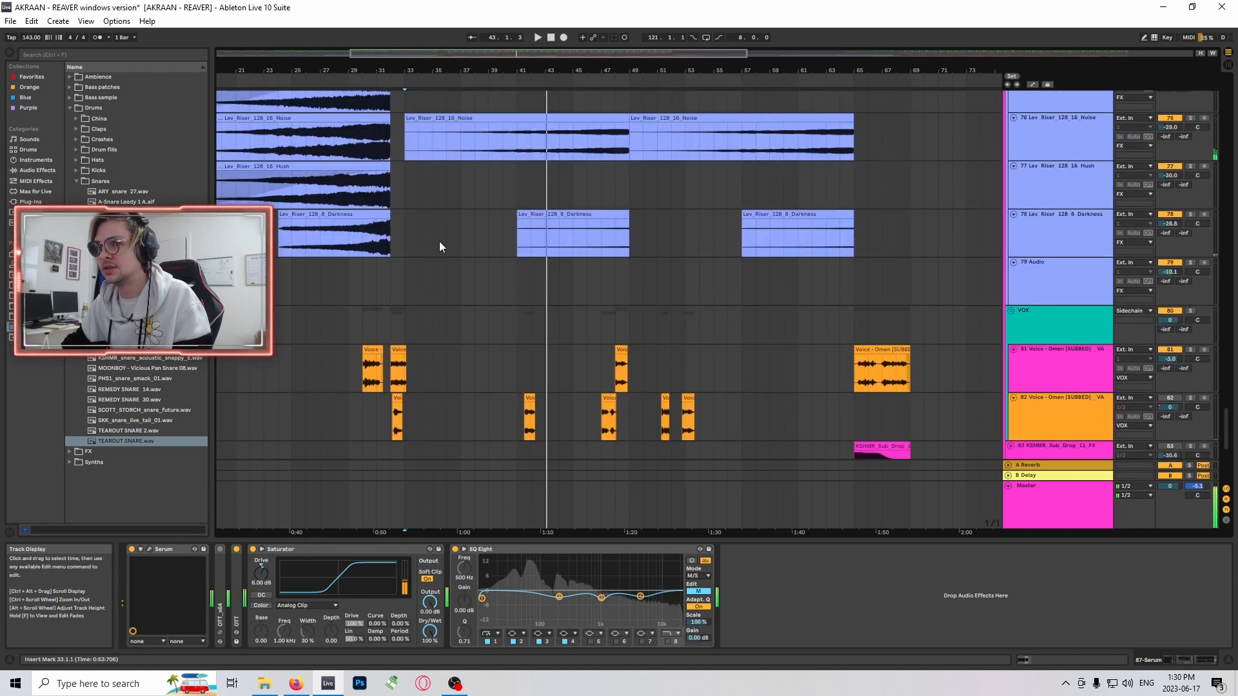
key("space")
left_click(414, 233)
scroll(412, 232, "up", 5)
scroll(401, 219, "up", 3)
left_click(398, 203)
scroll(451, 198, "up", 3)
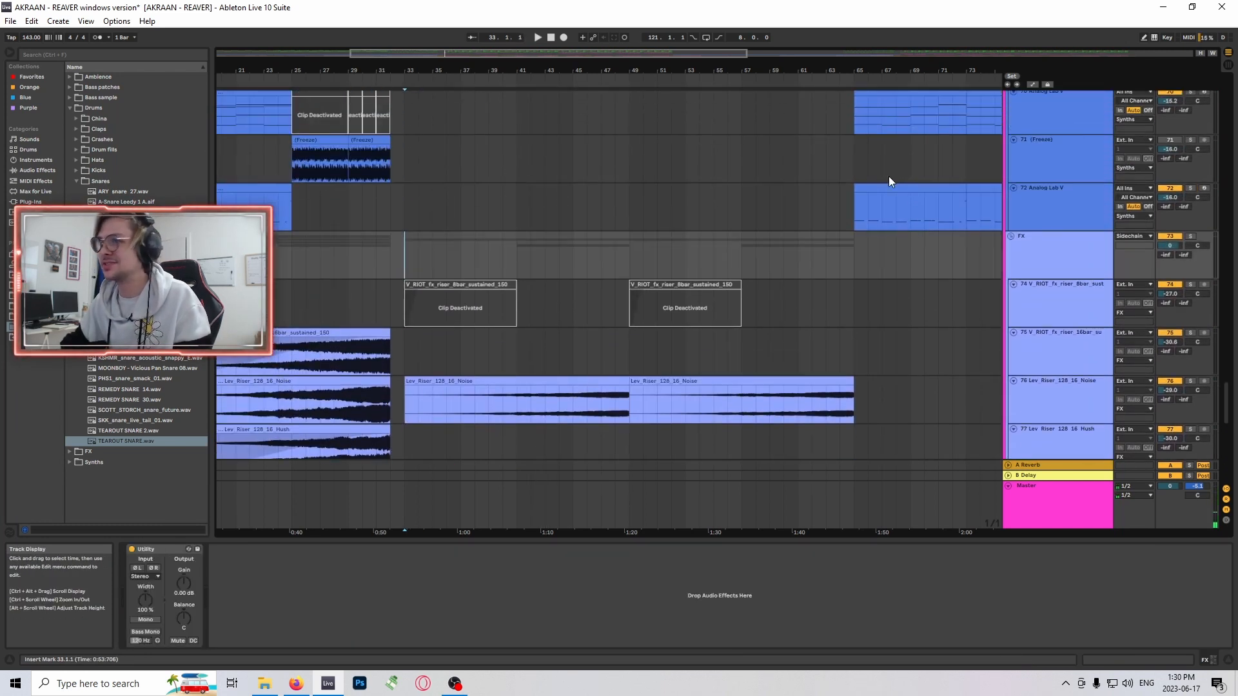
- Solo the track 31 Phase Plant in the Bass group and play its clip at bar 33
left_click_drag(1225, 399, 1222, 222)
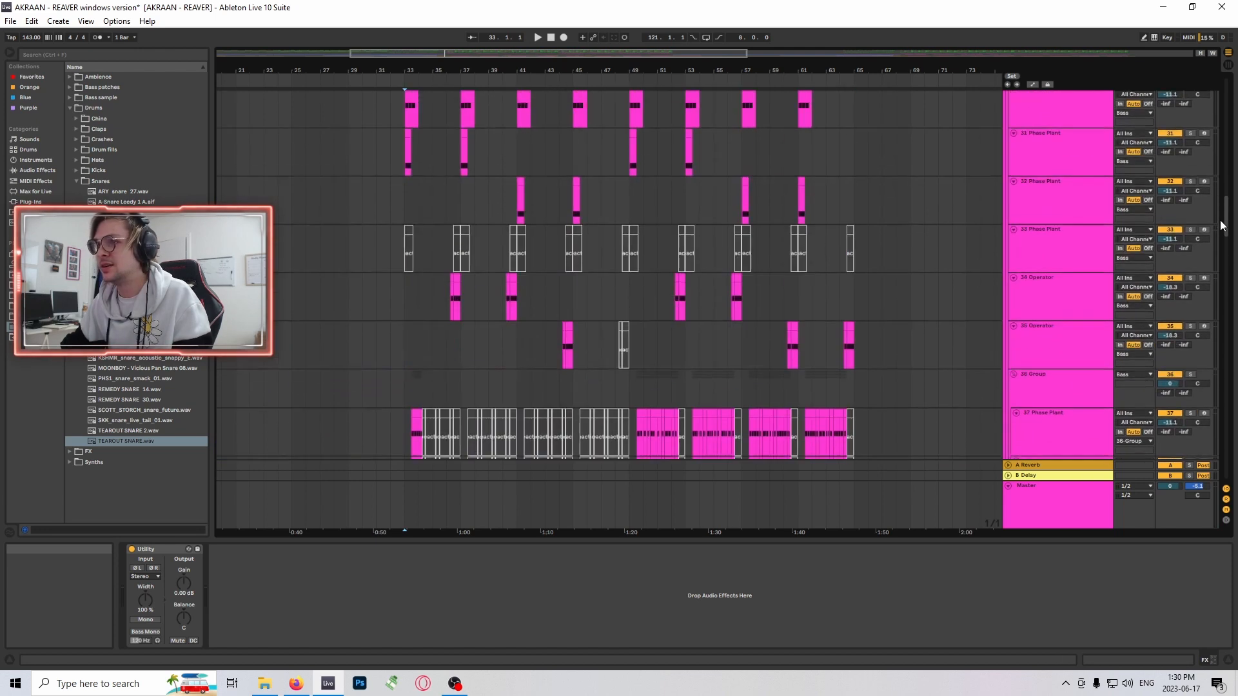
scroll(651, 258, "up", 5)
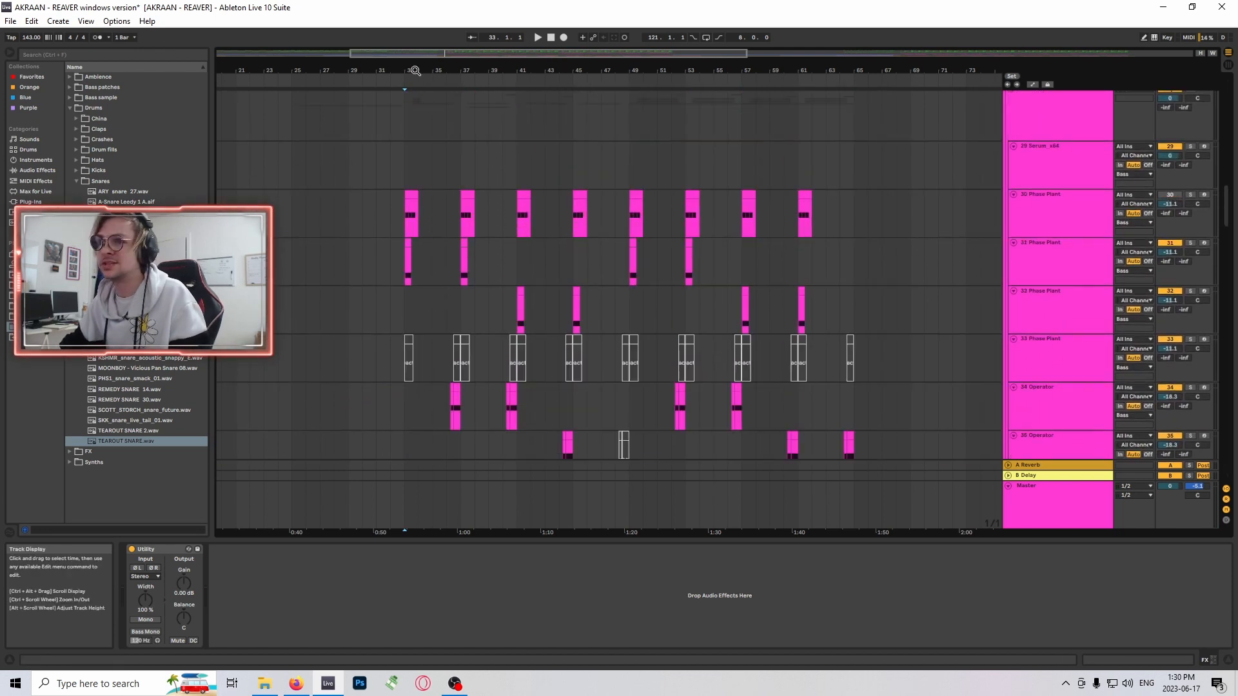
left_click_drag(430, 53, 430, 91)
left_click(440, 258)
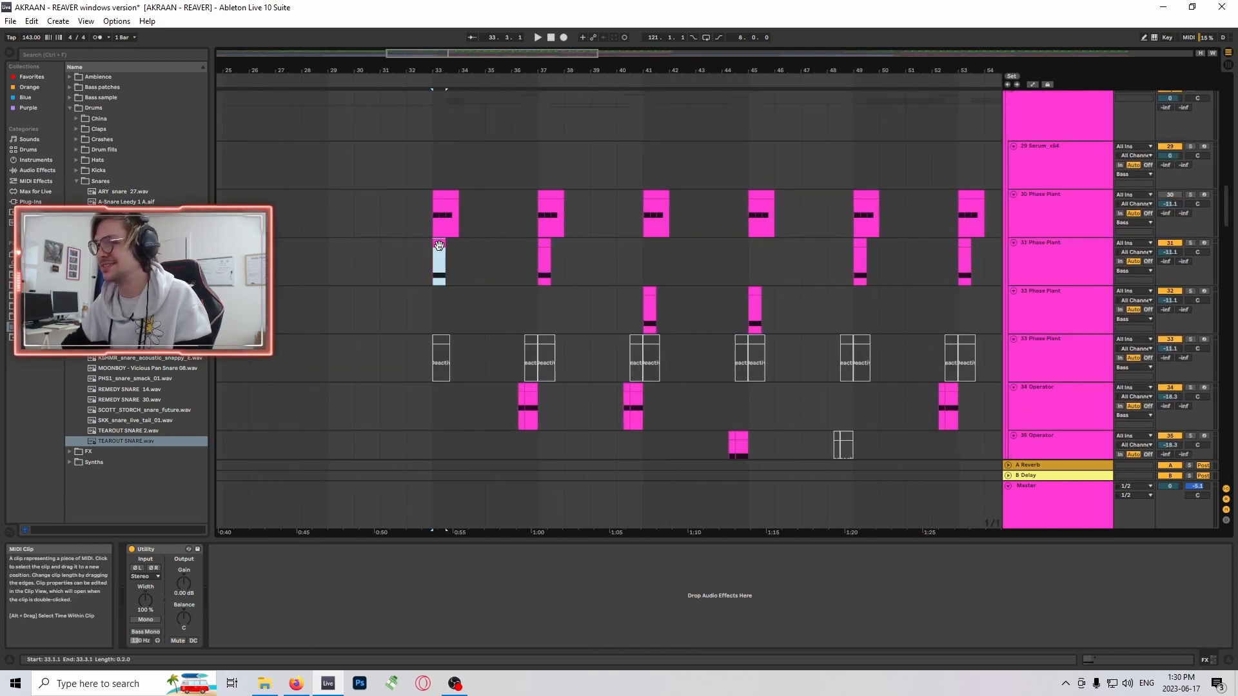
left_click(1190, 243)
scroll(609, 212, "up", 1)
key("space")
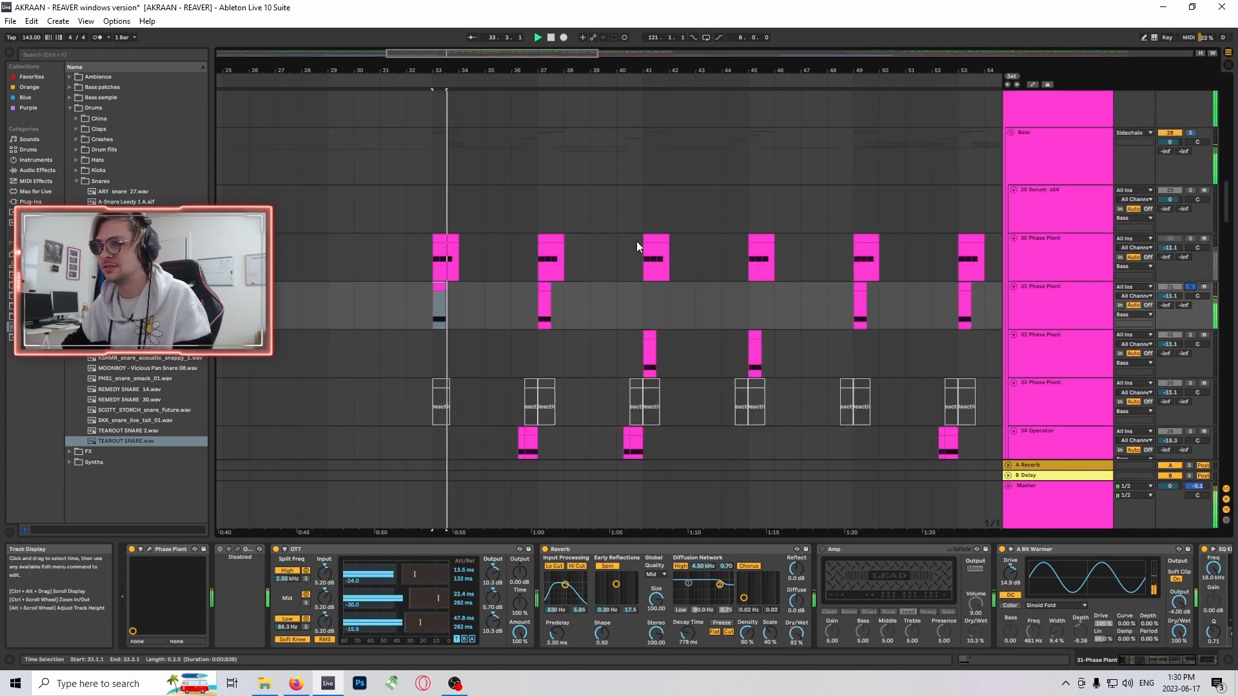
- Open the Phase Plant instrument of track 31 and examine its oscillators, envelopes and Lane 1 effects
left_click(149, 550)
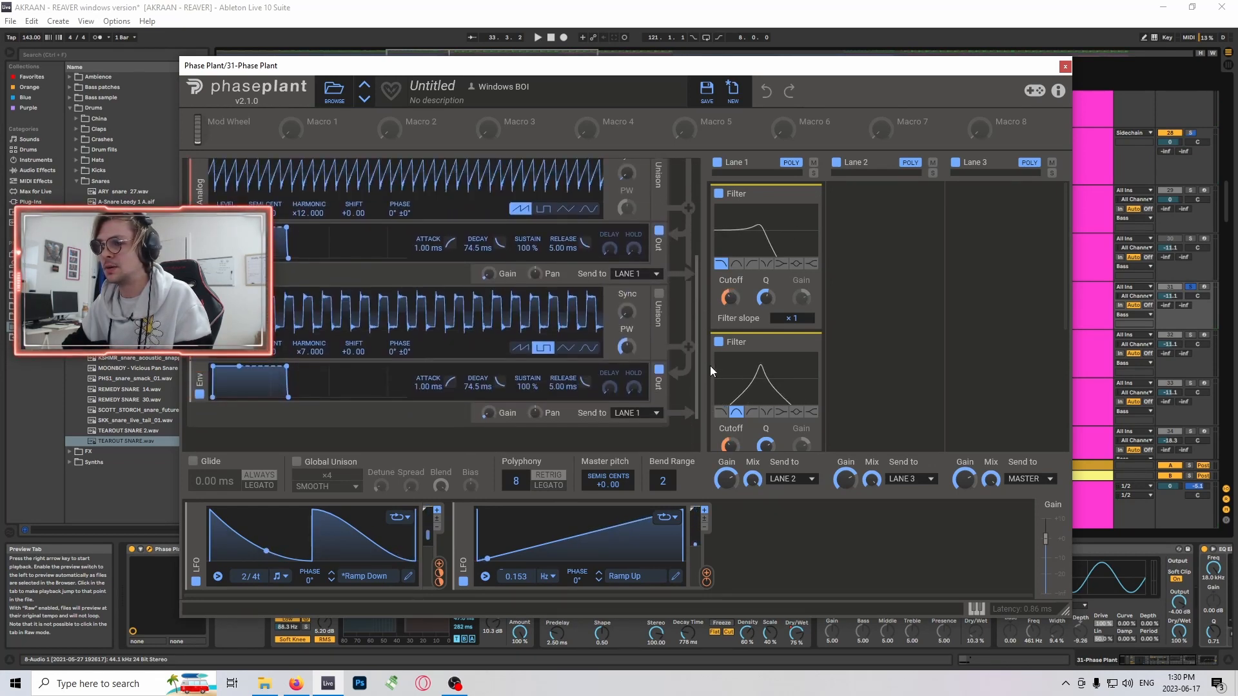
left_click_drag(698, 253, 699, 386)
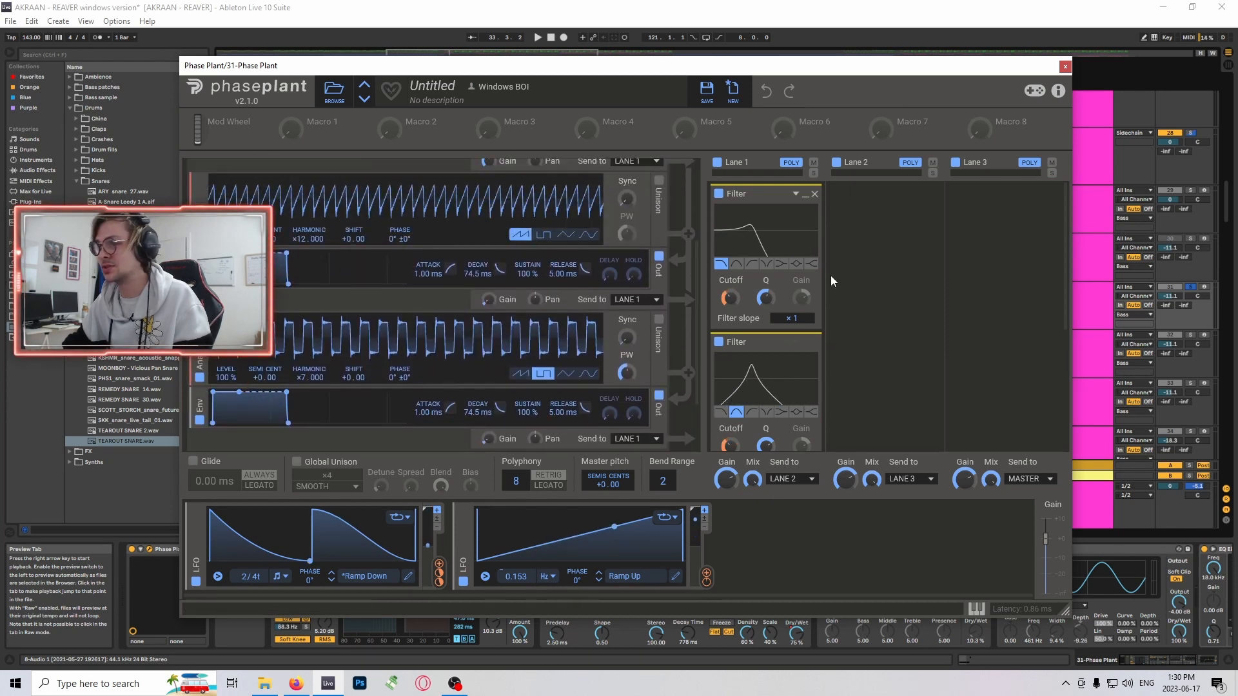
scroll(779, 365, "down", 3)
scroll(779, 365, "up", 2)
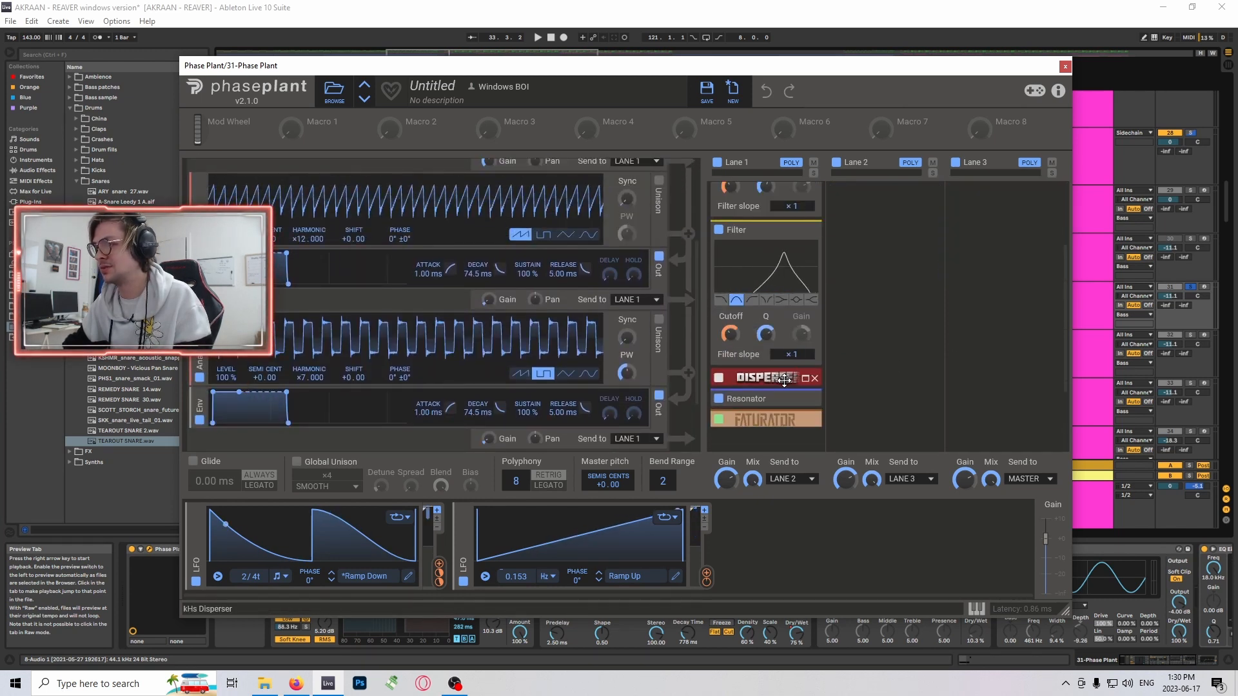
- Examine the first oscillator's shift and the modulation it receives from the Ramp Up LFO in the track 31 Phase Plant
scroll(774, 361, "up", 2)
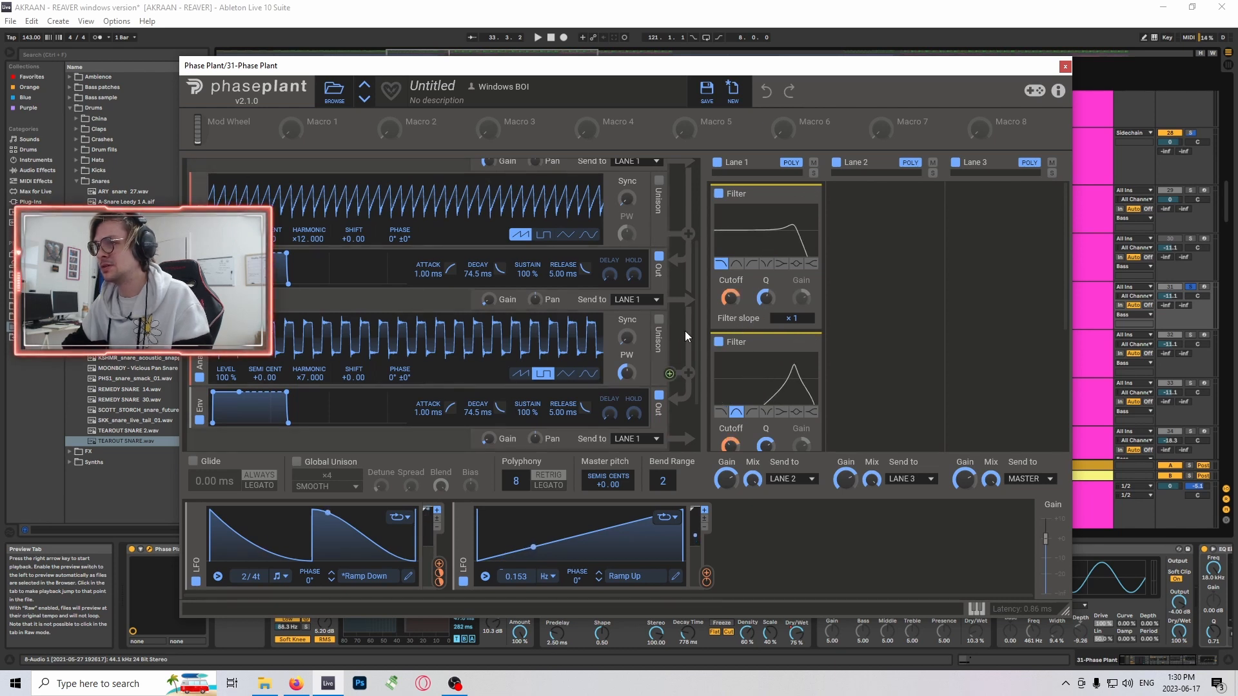
scroll(687, 331, "up", 3)
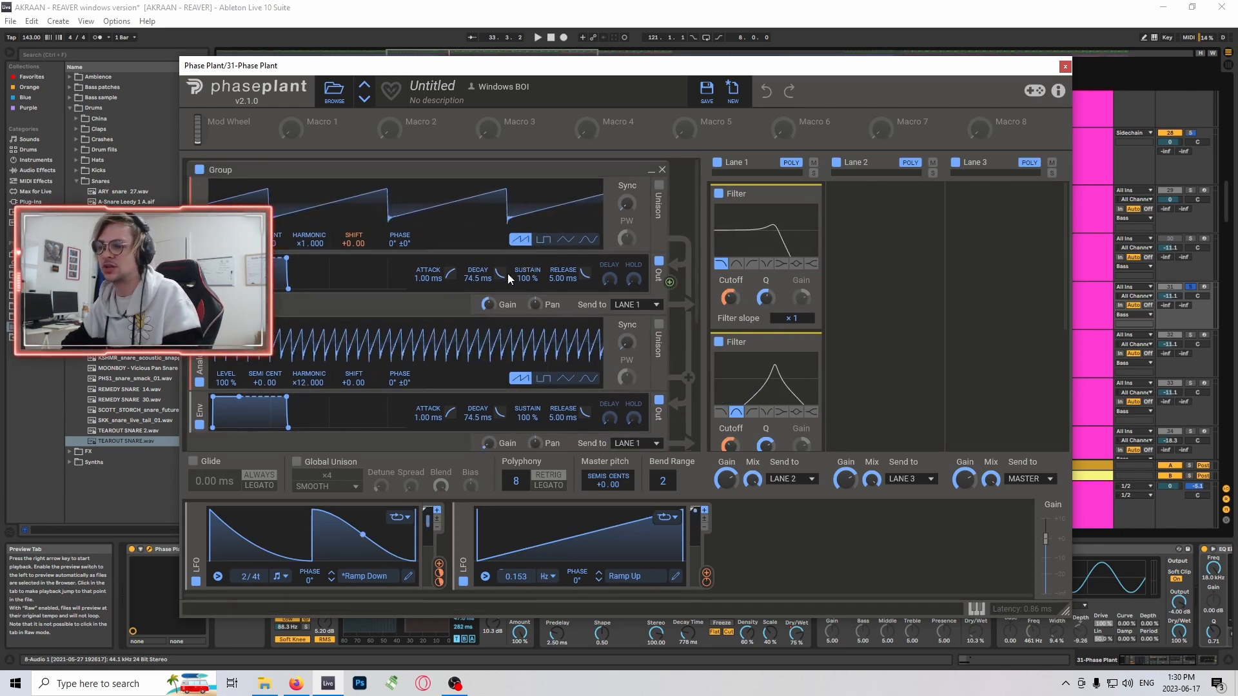
scroll(508, 274, "down", 2)
scroll(444, 304, "up", 1)
scroll(426, 301, "up", 1)
scroll(408, 298, "down", 1)
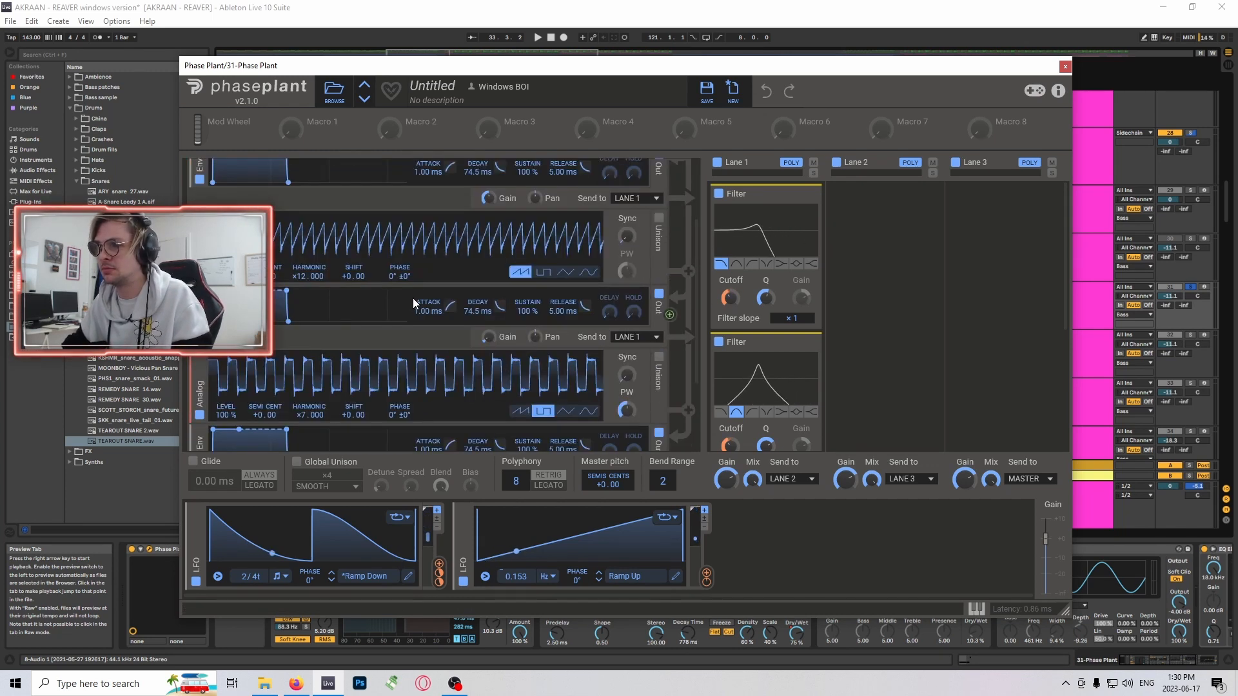
scroll(413, 298, "up", 1)
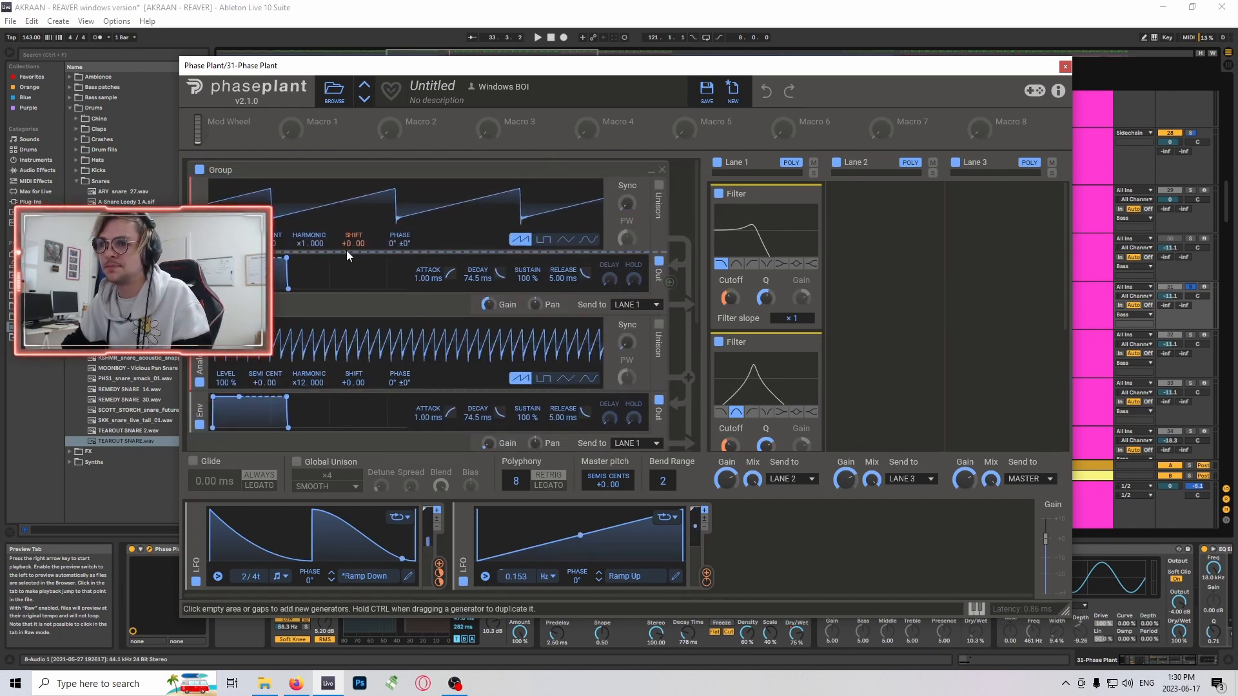
mouse_move(352, 256)
mouse_move(704, 584)
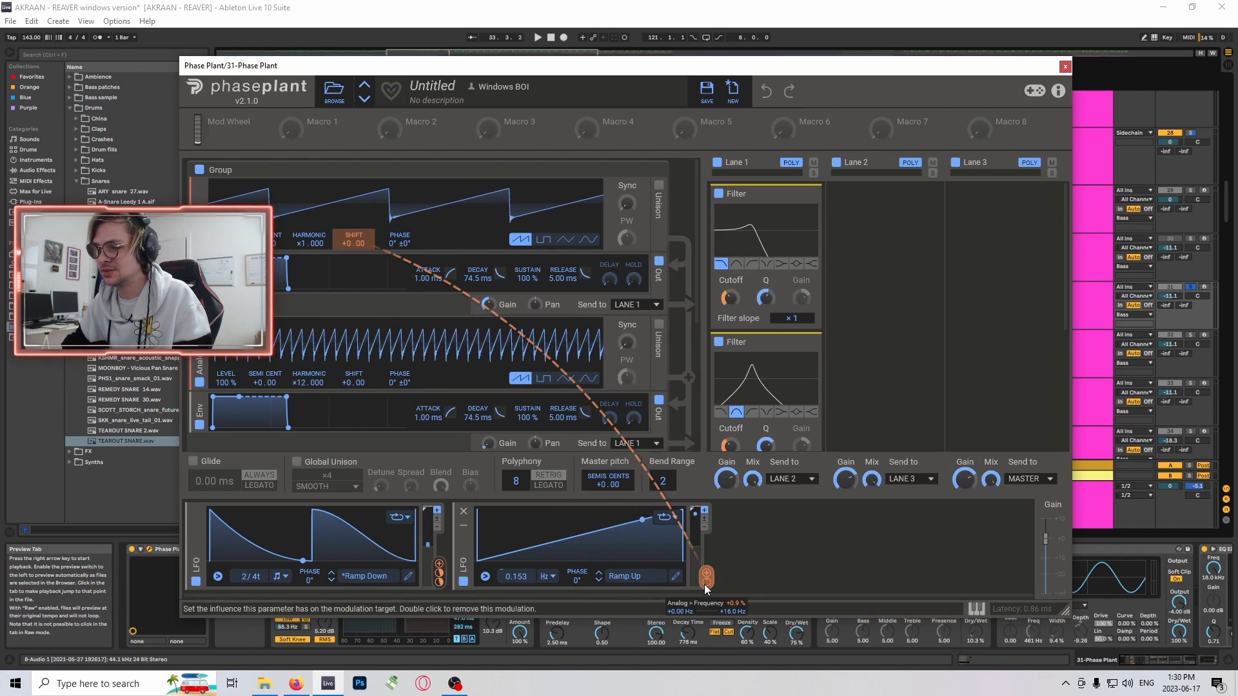
scroll(461, 294, "down", 3)
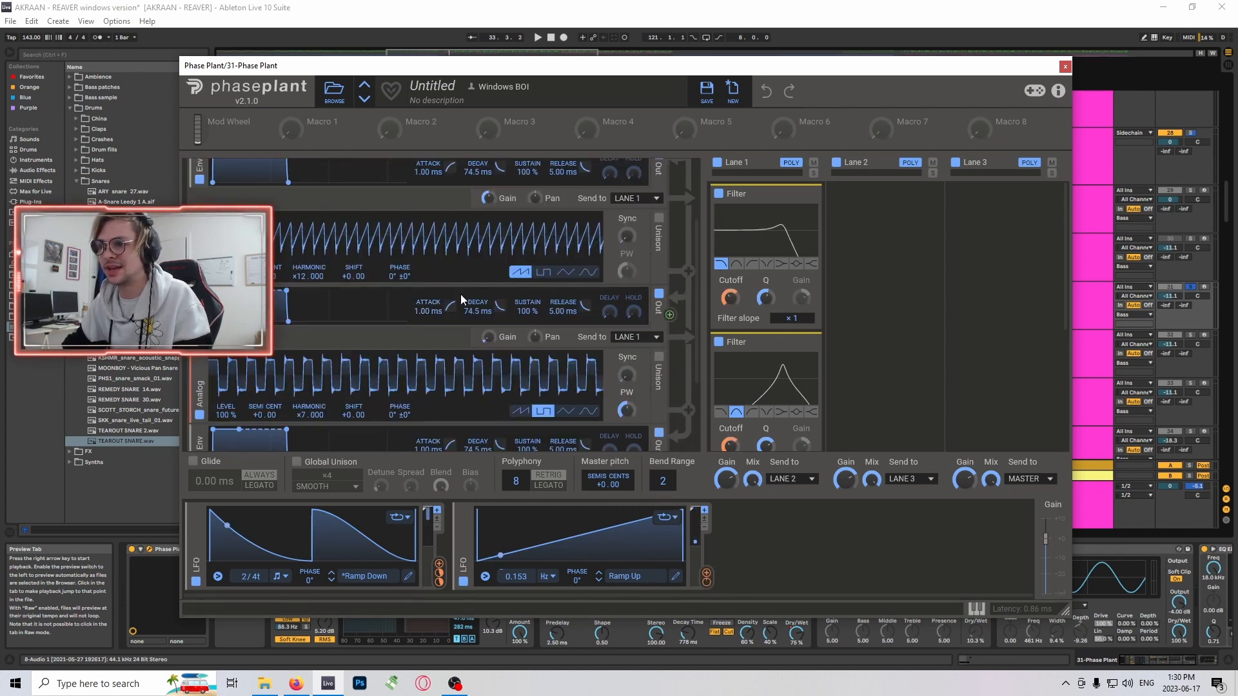
scroll(572, 318, "up", 3)
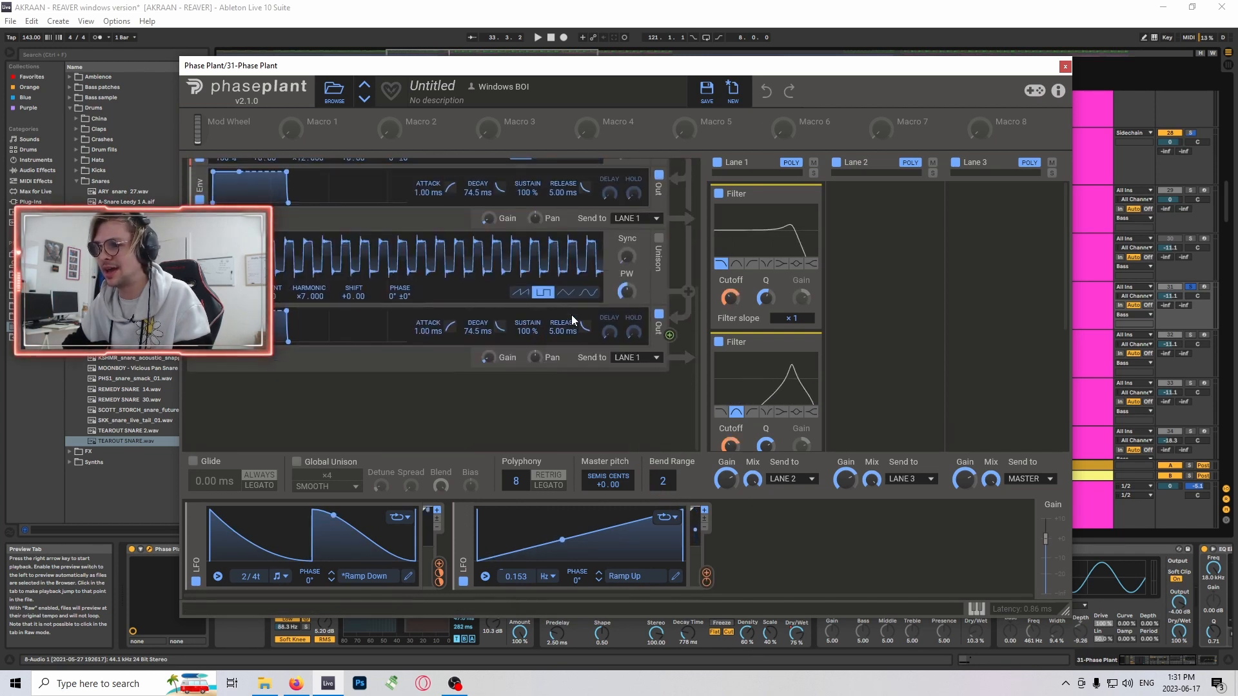
- Compare the harmonic settings and waveforms of the second and third analog oscillators in the patch
scroll(573, 318, "down", 3)
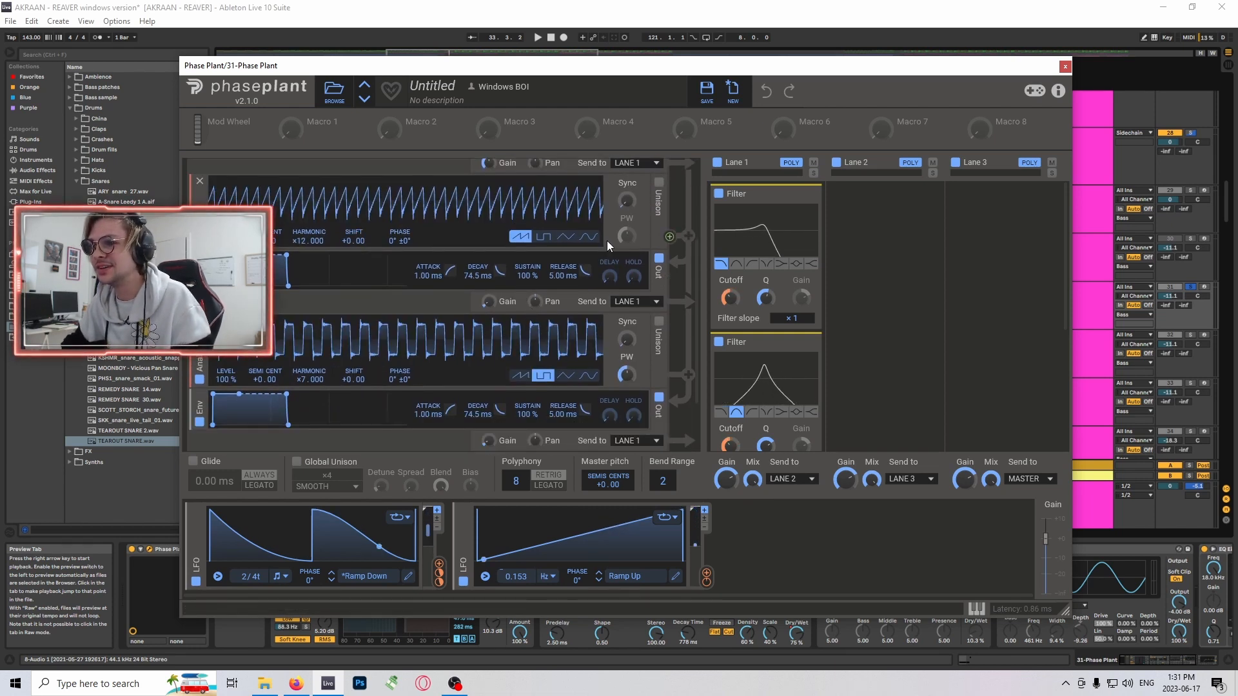
scroll(487, 316, "down", 2)
scroll(483, 361, "up", 3)
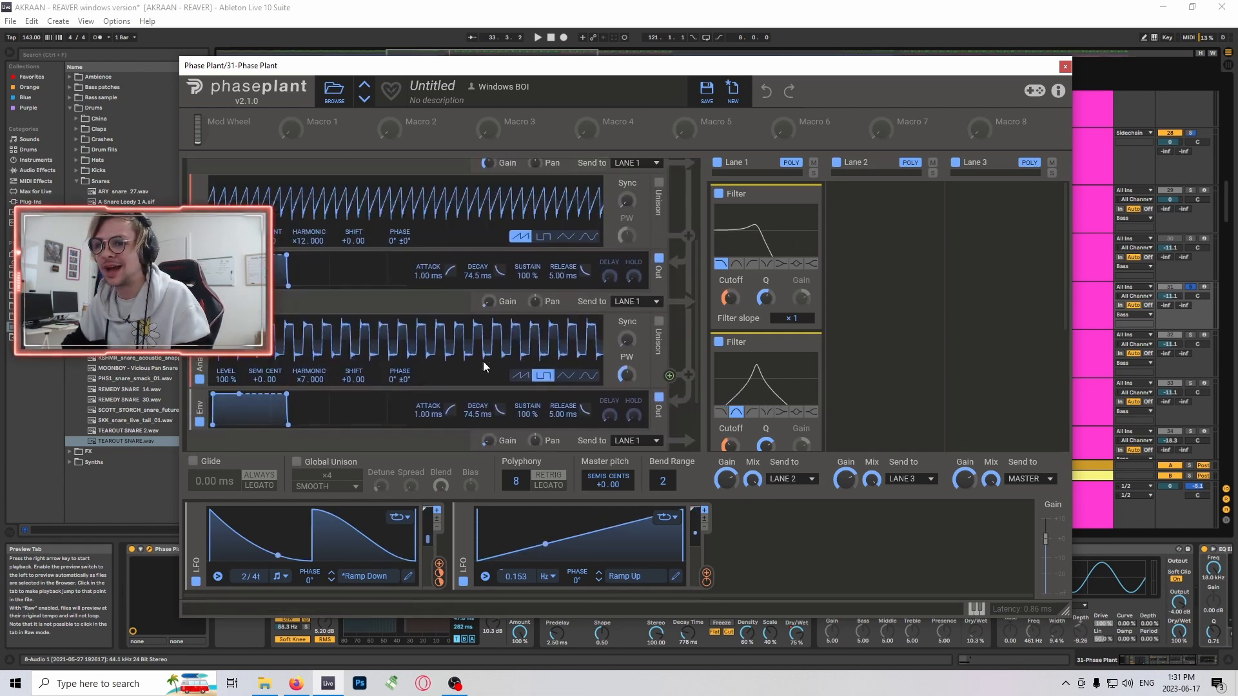
scroll(481, 323, "up", 2)
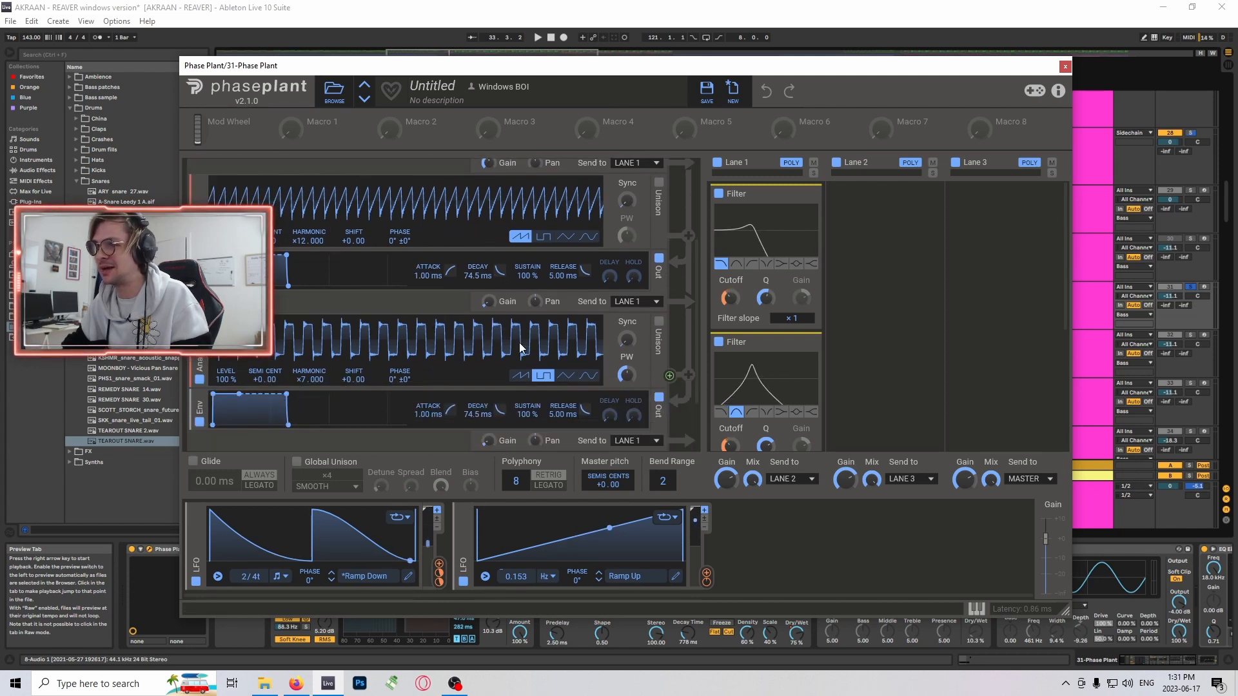
scroll(338, 220, "down", 2)
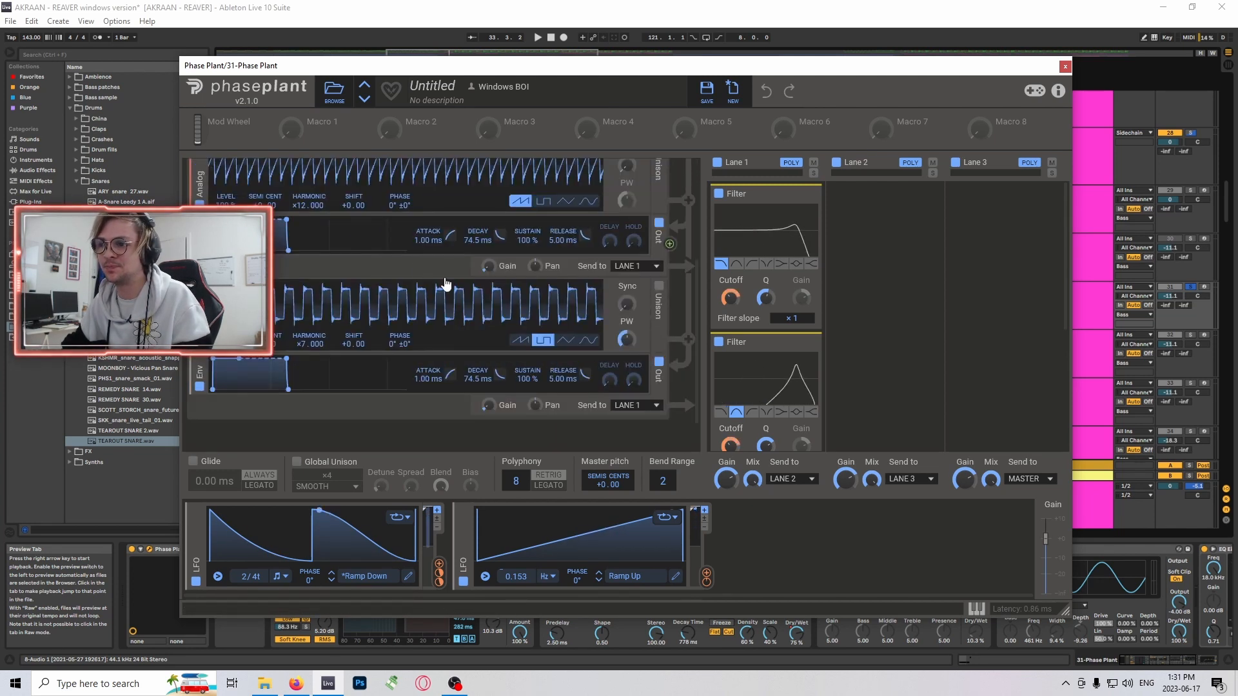
scroll(439, 303, "down", 2)
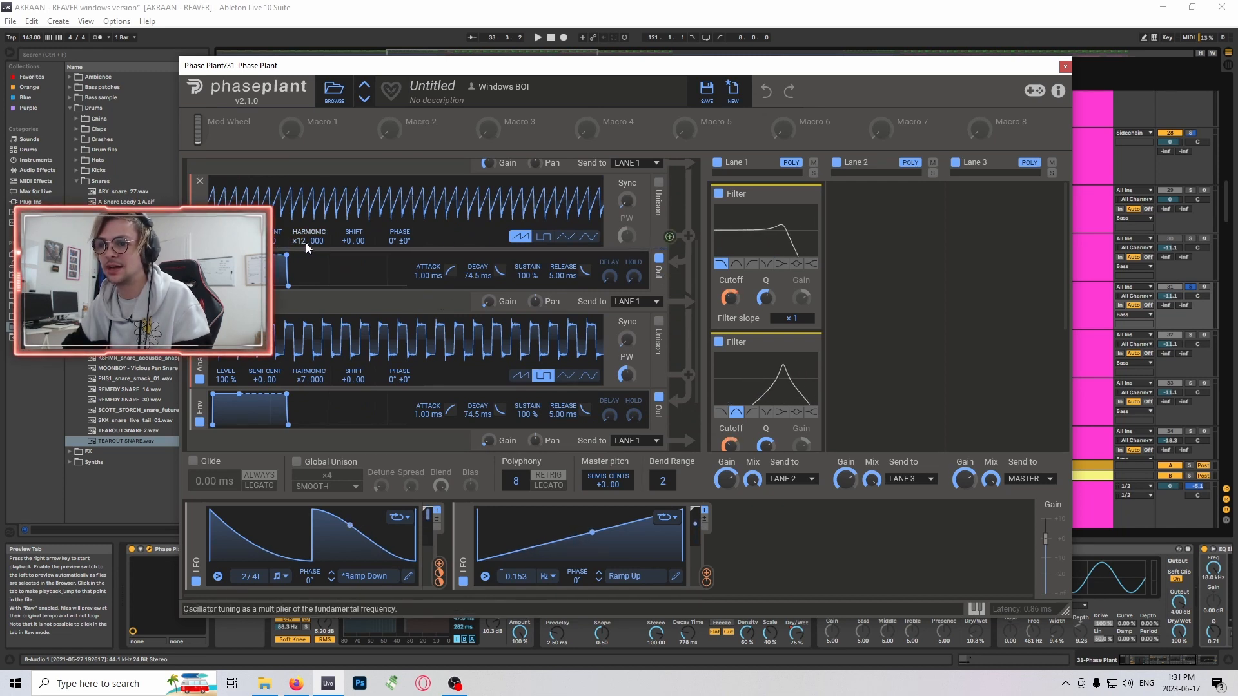
- Look through the Lane 1 filters and expand the Disperser, Resonator and Faturator to inspect their settings
scroll(305, 243, "down", 2)
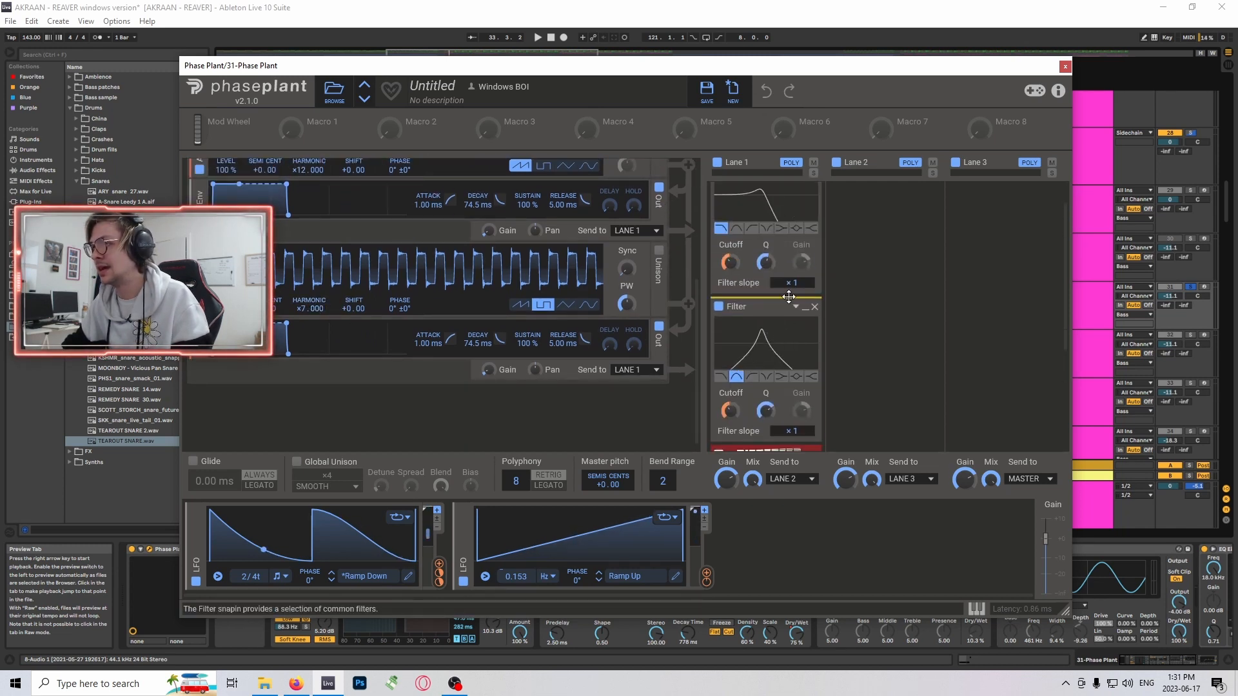
scroll(753, 285, "down", 3)
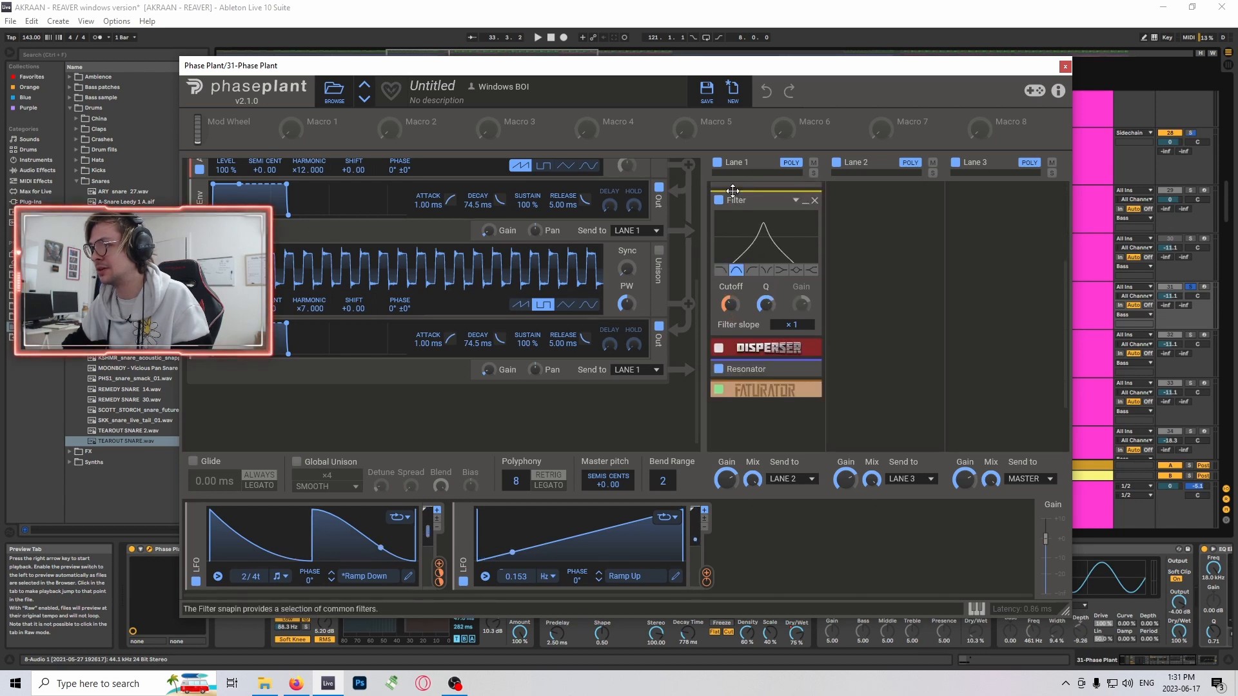
scroll(799, 286, "down", 1)
scroll(790, 322, "down", 2)
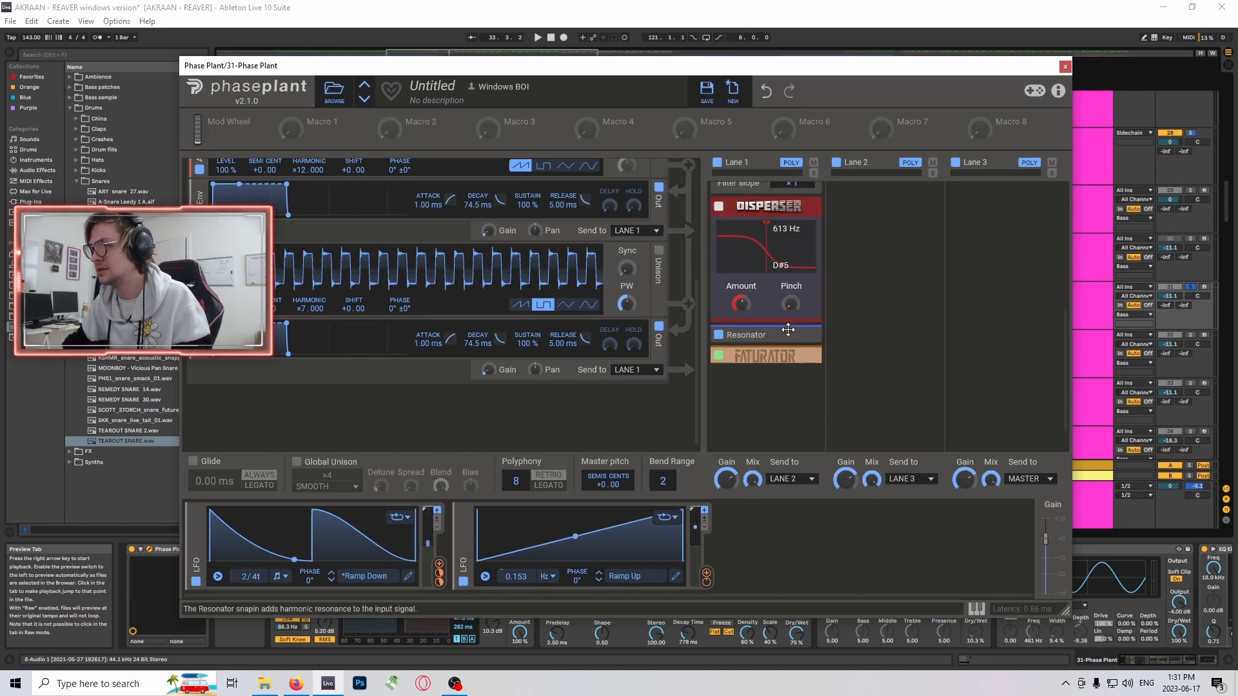
left_click(804, 337)
scroll(781, 338, "down", 3)
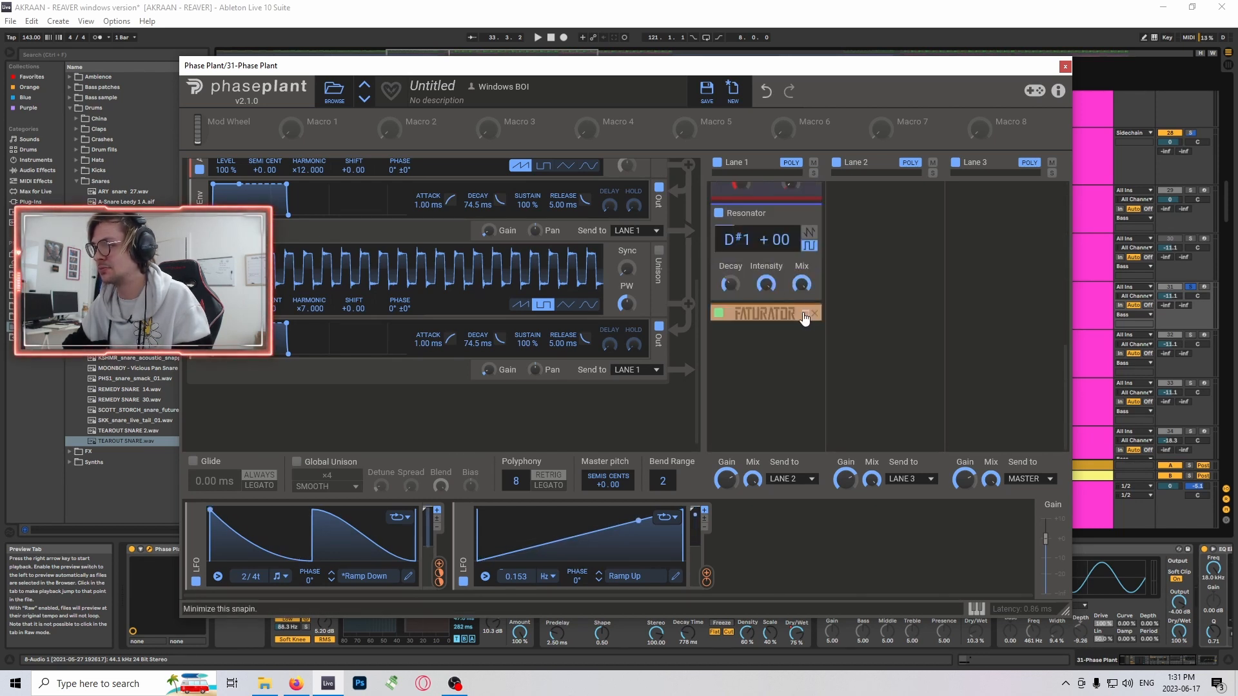
left_click(801, 314)
scroll(756, 335, "down", 3)
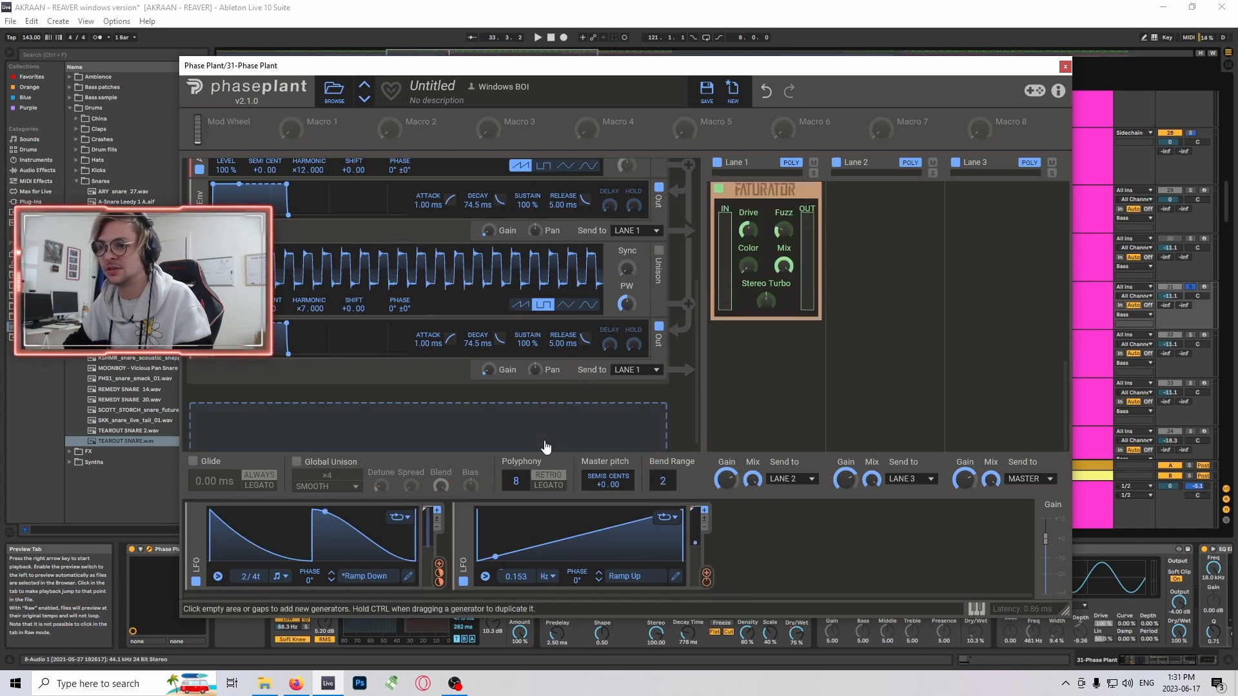
- Check which Lane 1 filter cutoff the Ramp Down LFO modulates, then close the Phase Plant window
scroll(546, 389, "up", 4)
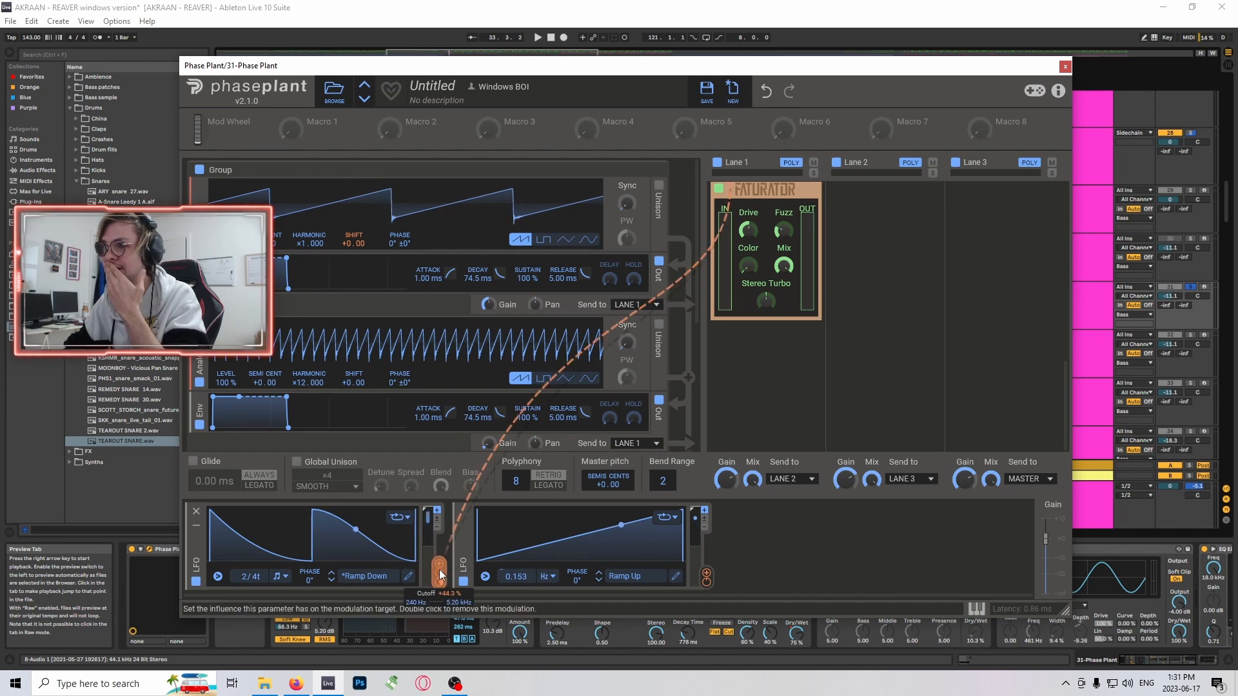
scroll(789, 281, "up", 8)
scroll(771, 264, "down", 3)
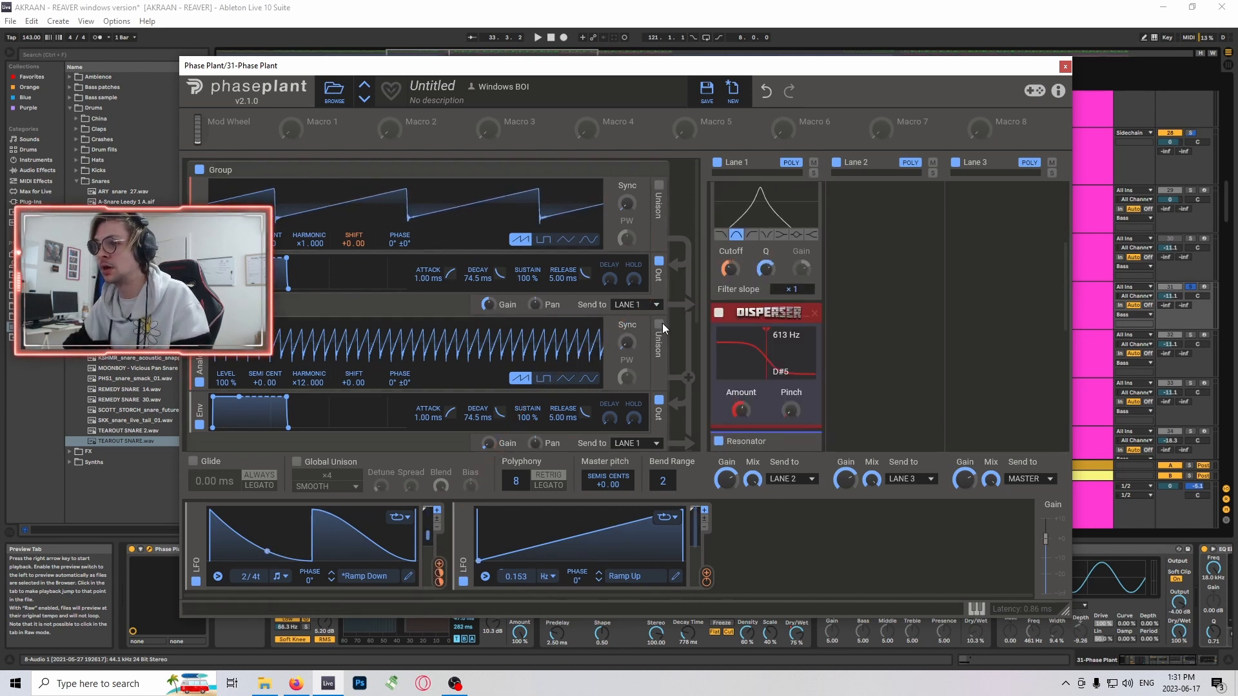
scroll(619, 319, "down", 5)
scroll(576, 315, "up", 5)
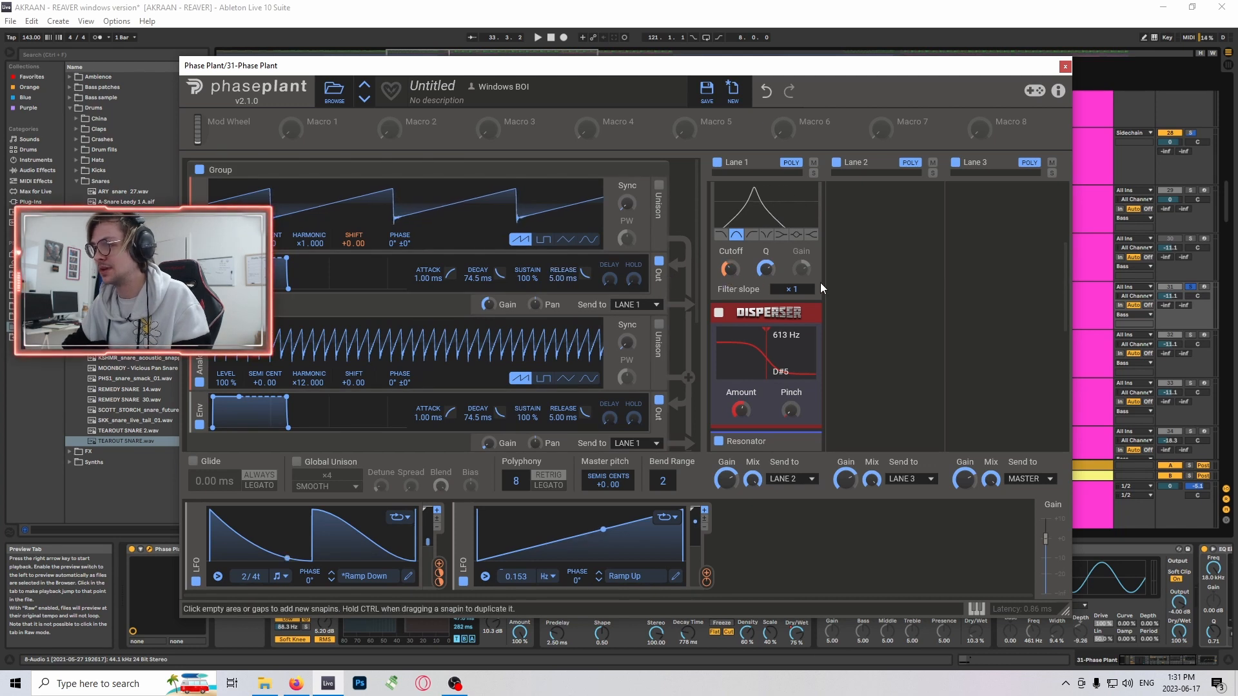
left_click(1065, 66)
- Inspect the OTT and Reverb in the effect chain of track 31 and bring the rest of the chain into view
scroll(570, 301, "down", 2)
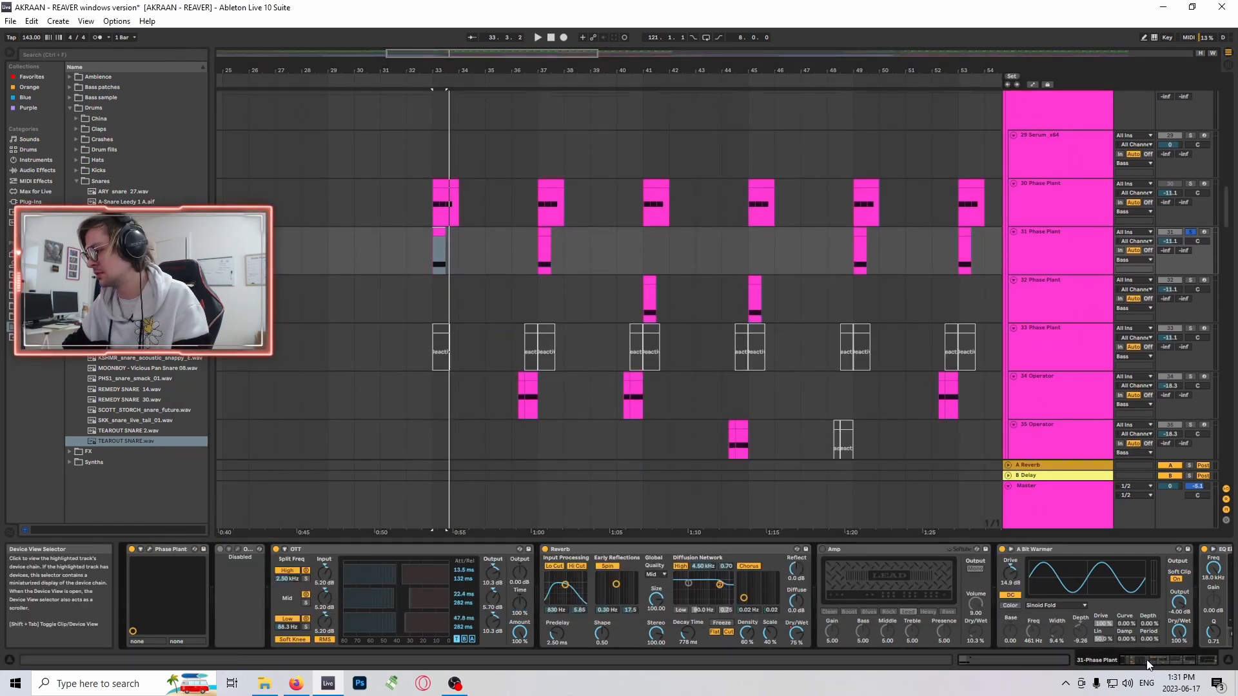
left_click(370, 550)
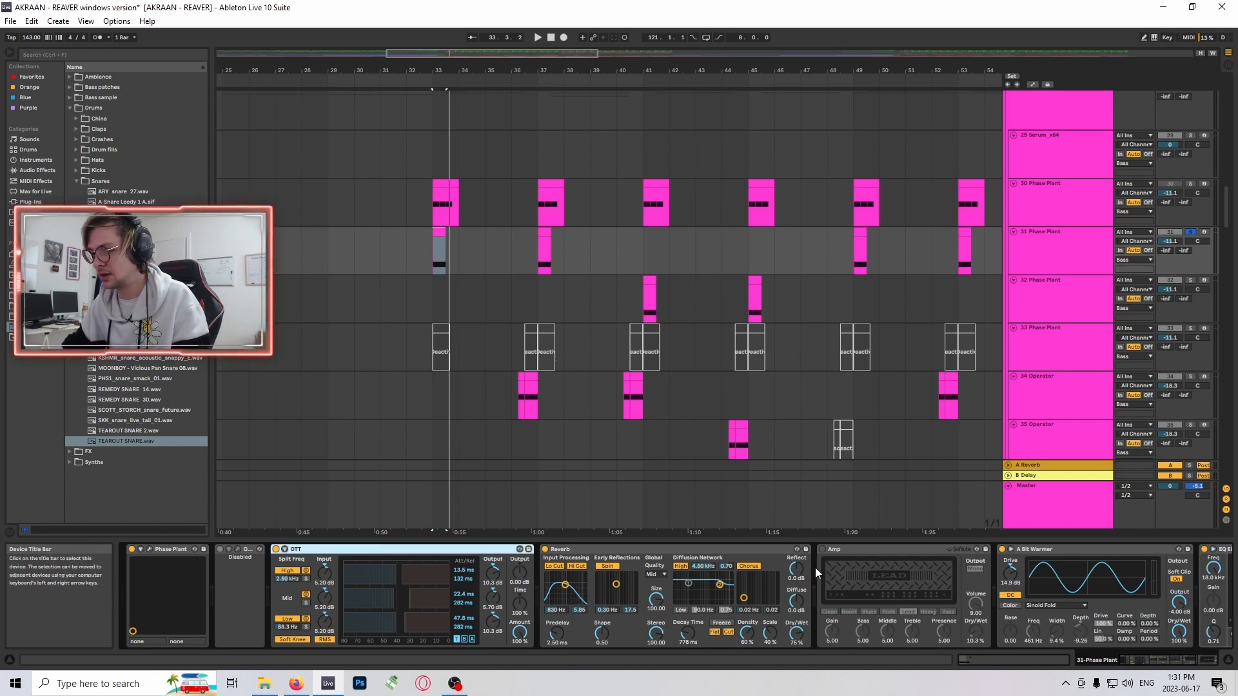
left_click(675, 550)
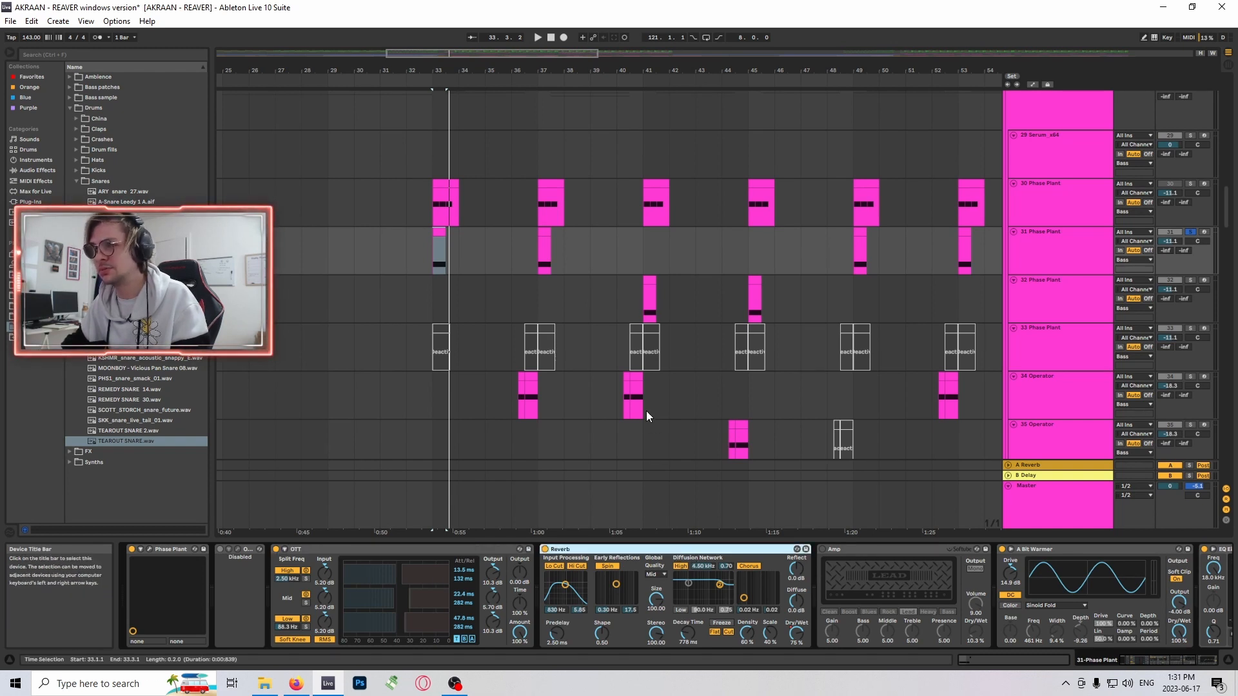
left_click(1159, 662)
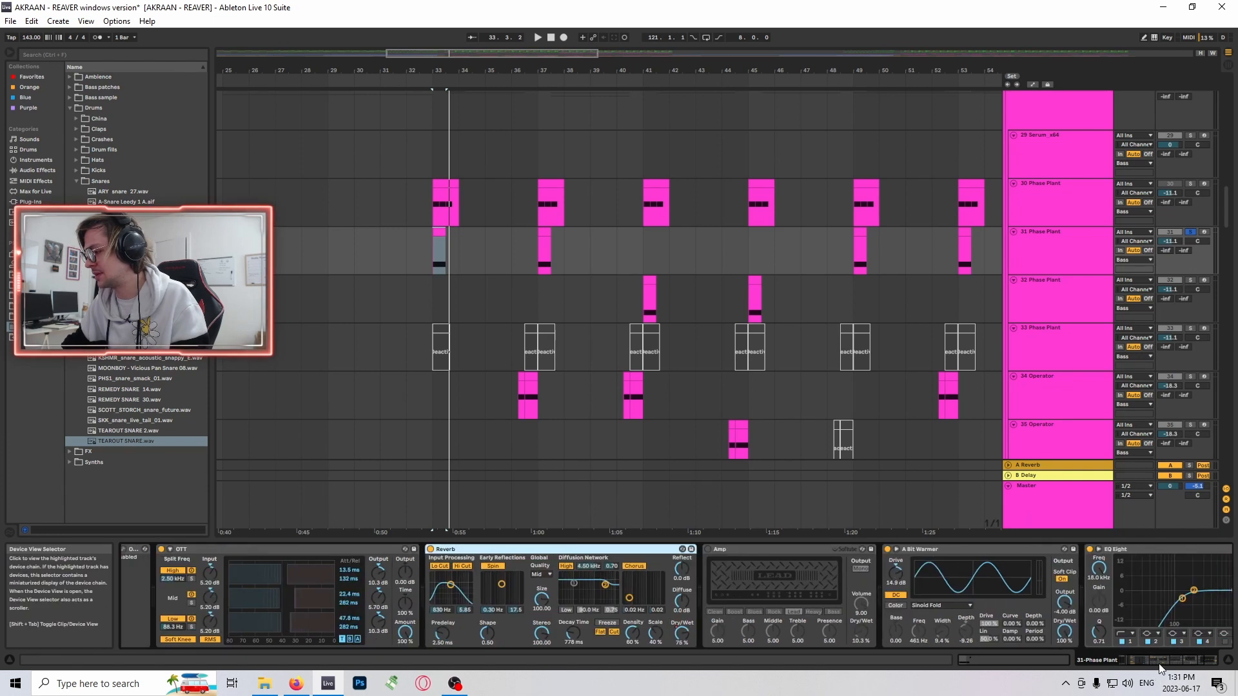
left_click_drag(1160, 667, 1176, 669)
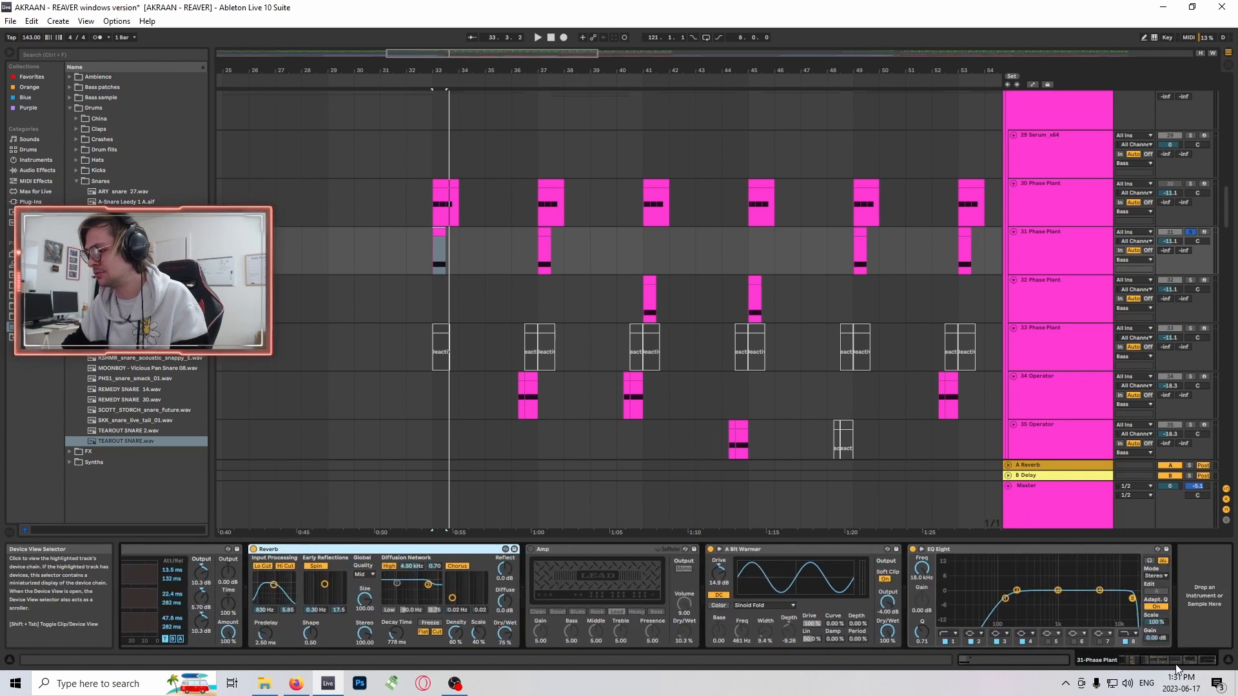
- Collapse the disabled Amp in the track 31 chain and select the A Bit Warmer saturator
double_click(584, 549)
double_click(530, 620)
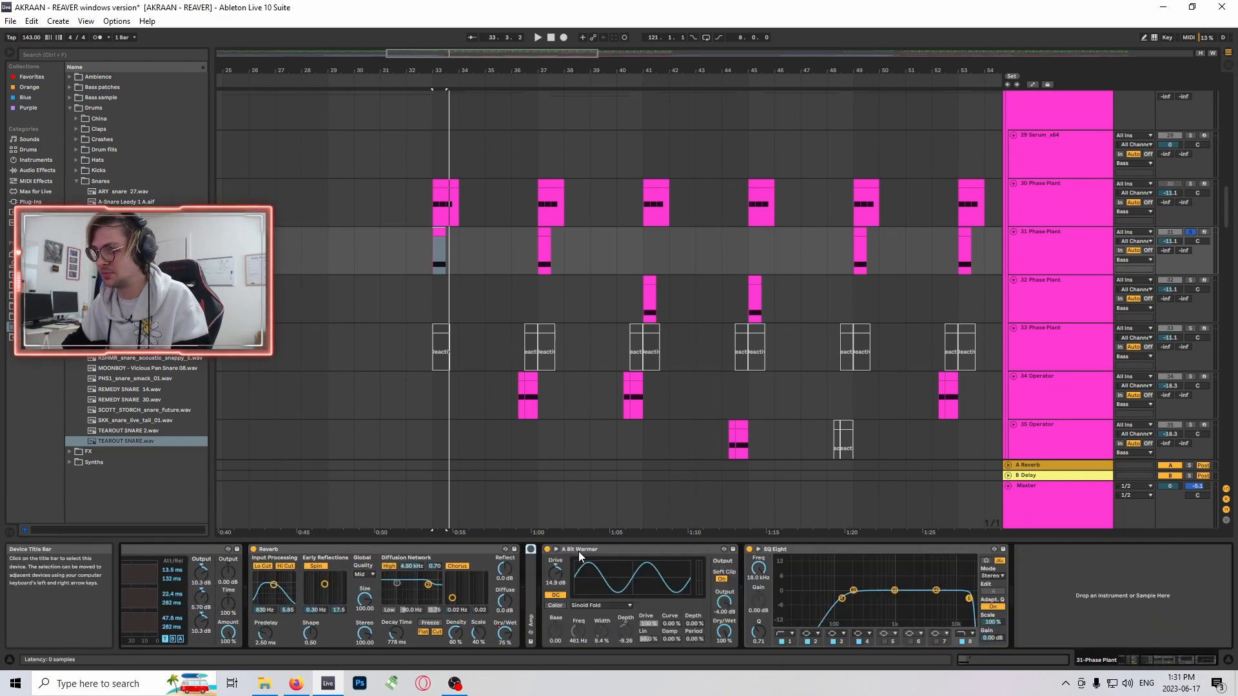
double_click(579, 551)
left_click(645, 549)
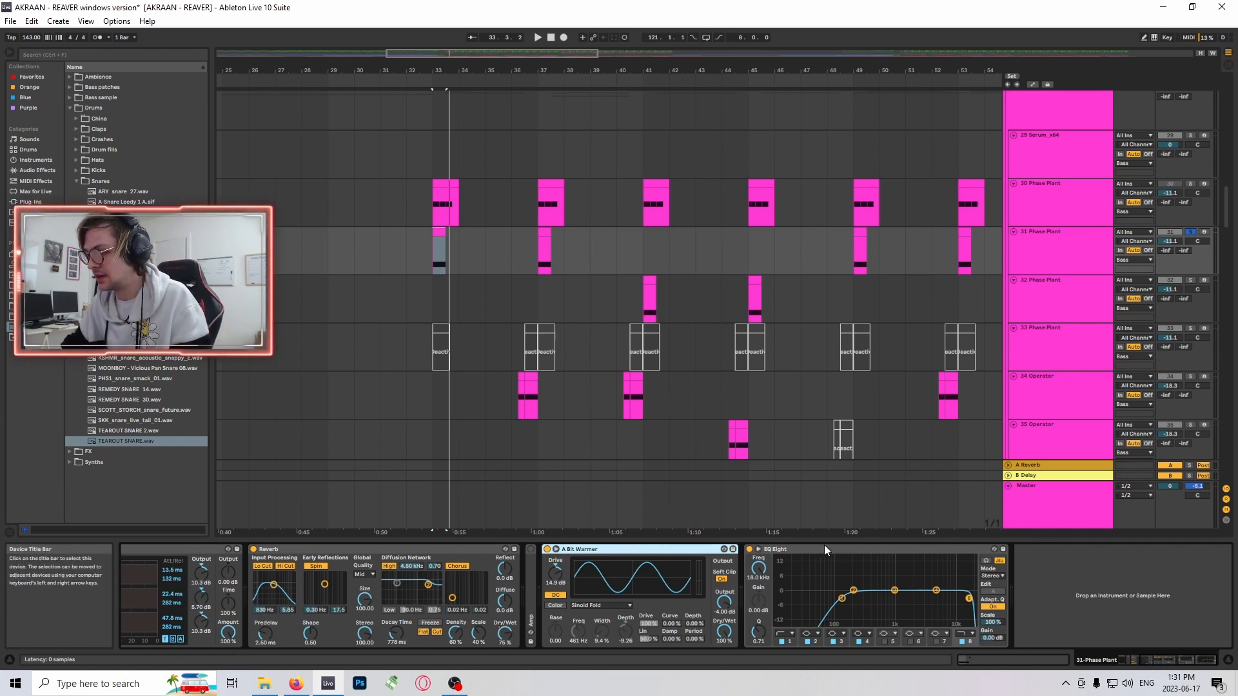
- Switch track 31's EQ Eight to M/S mode, edit the side channel and enable filter 1 at 123 Hz
scroll(548, 215, "up", 1)
scroll(600, 410, "down", 1)
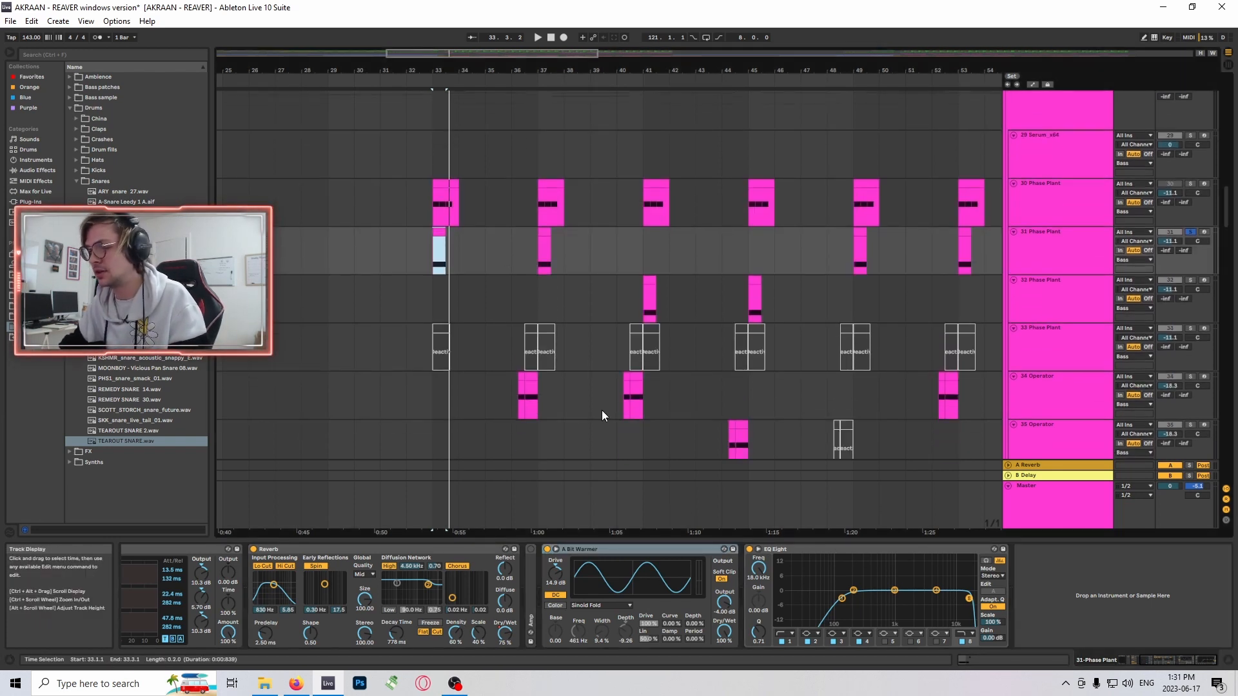
left_click(993, 576)
left_click(994, 606)
left_click(993, 592)
left_click(782, 641)
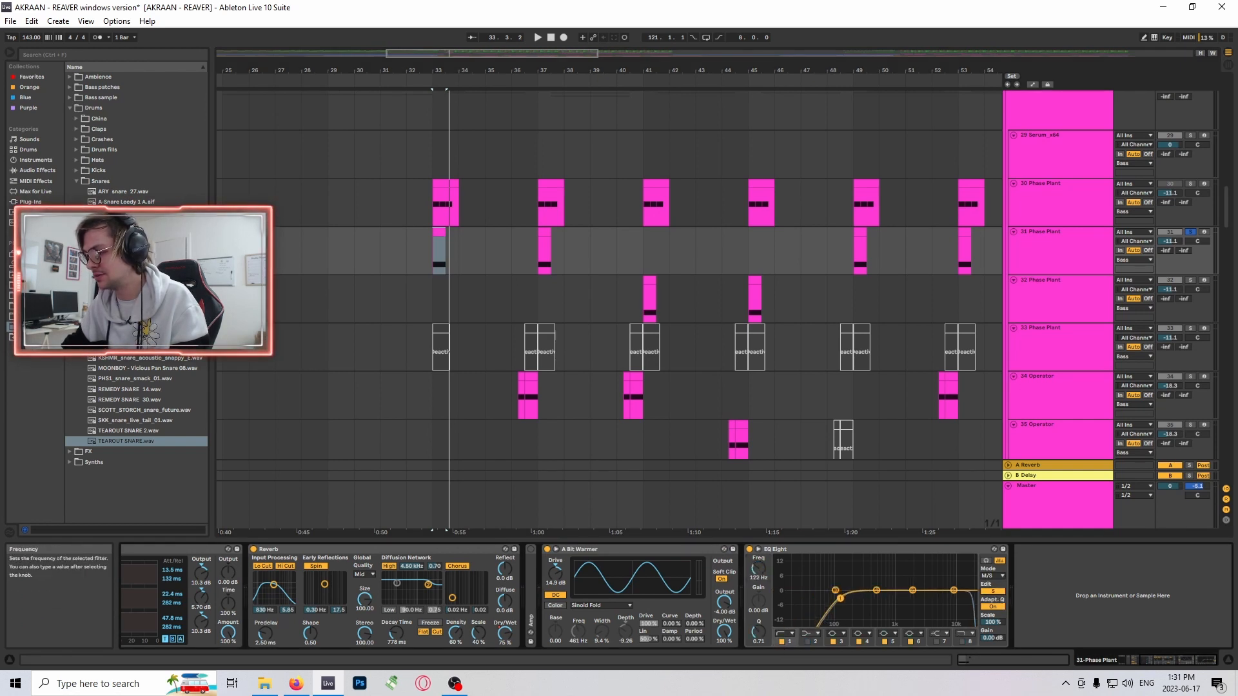
- Look over the lower bass layers in the drop and select the track 37 Phase Plant clip at bar 33
scroll(725, 359, "down", 1)
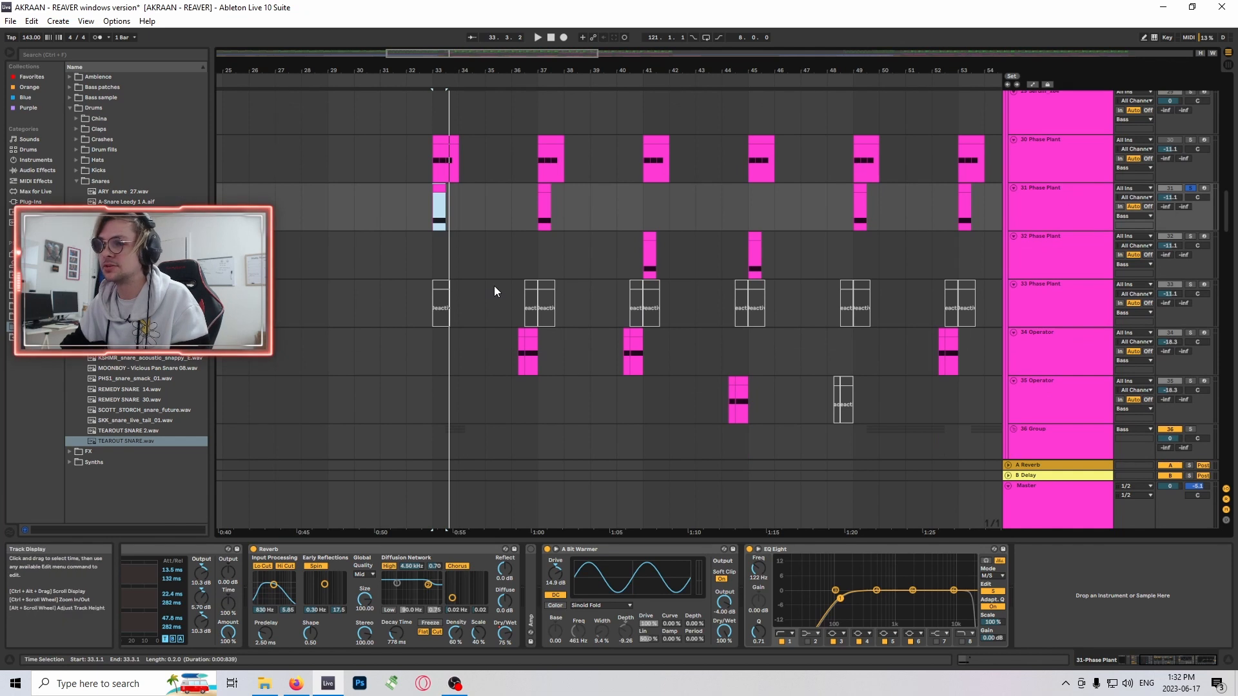
left_click_drag(448, 56, 478, 199)
scroll(536, 299, "down", 3)
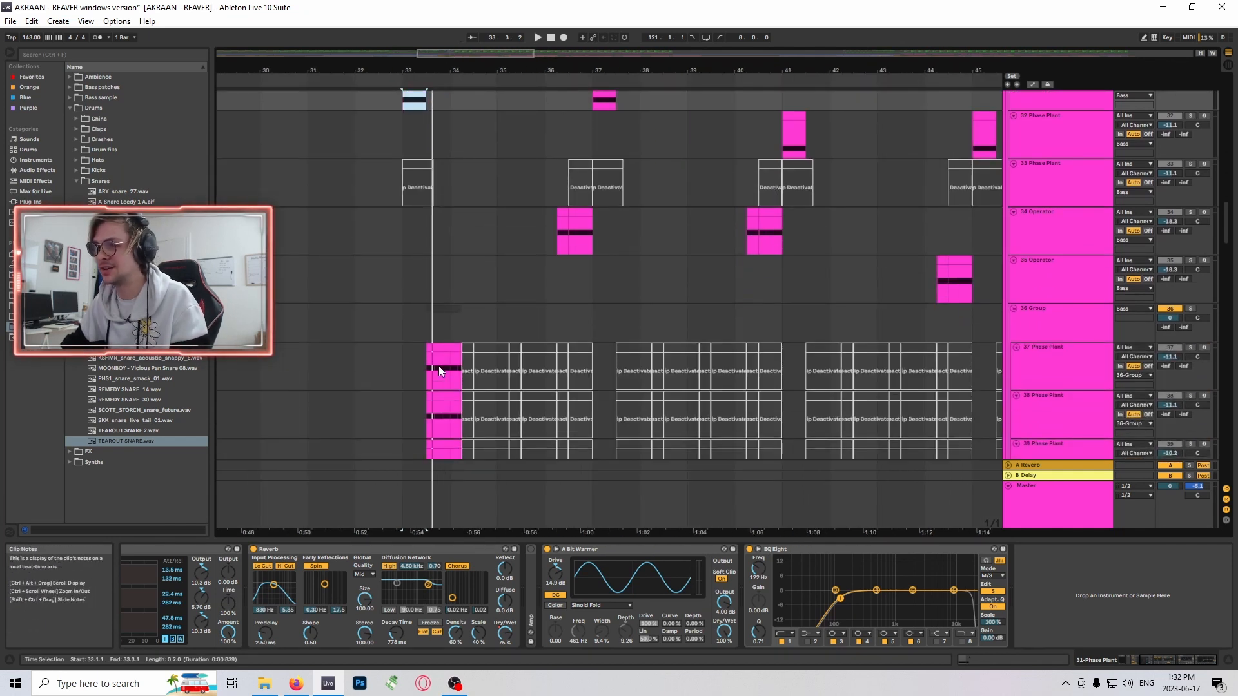
left_click(438, 350)
scroll(787, 311, "up", 4)
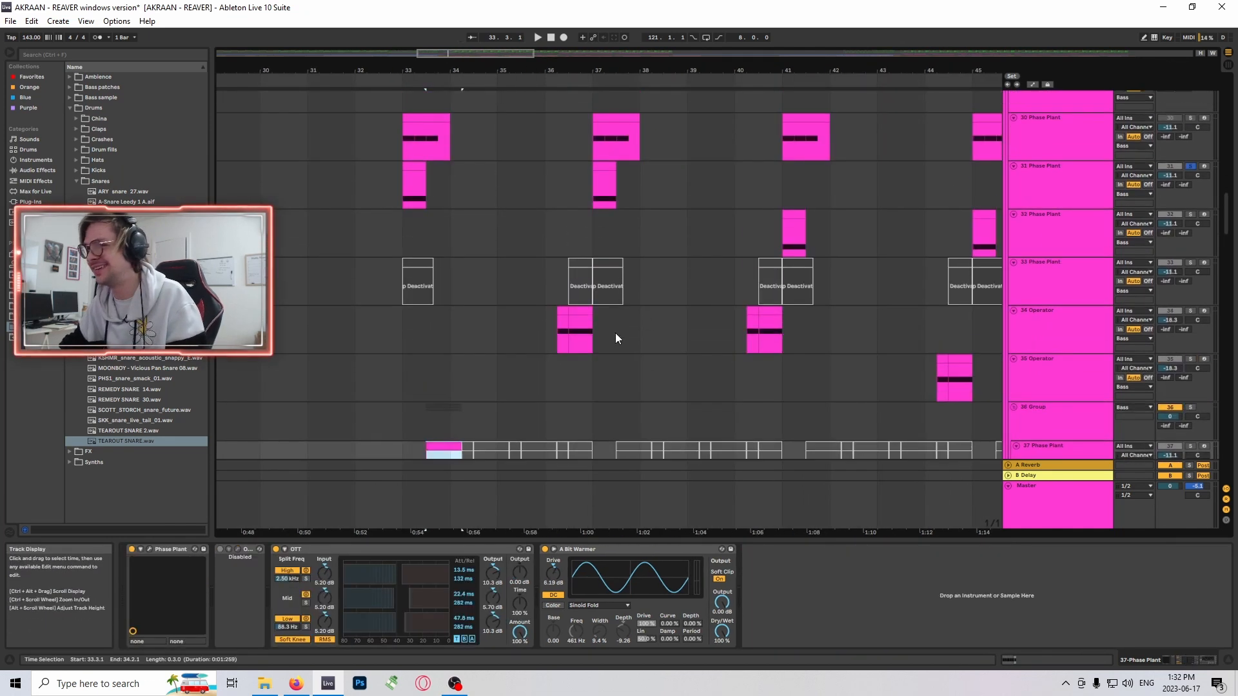
- Select the track 34 Operator clip segment just before bar 37 and solo that track
left_click(580, 413)
scroll(714, 289, "down", 1)
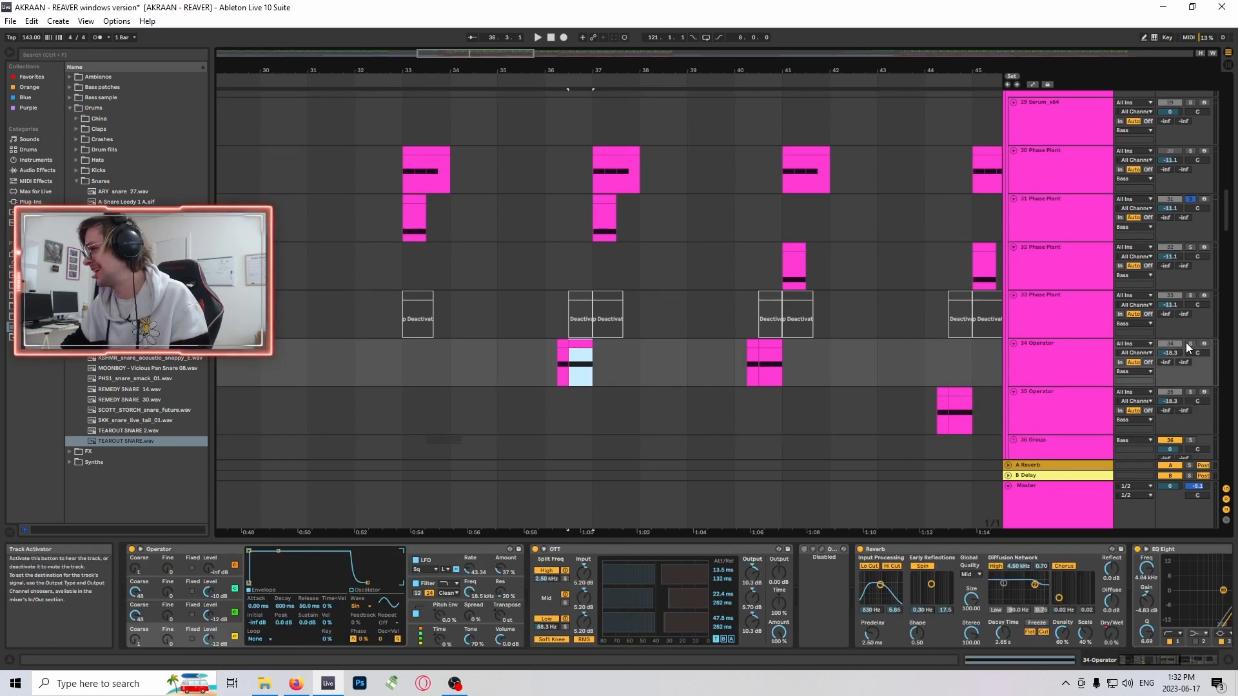
scroll(643, 243, "down", 1)
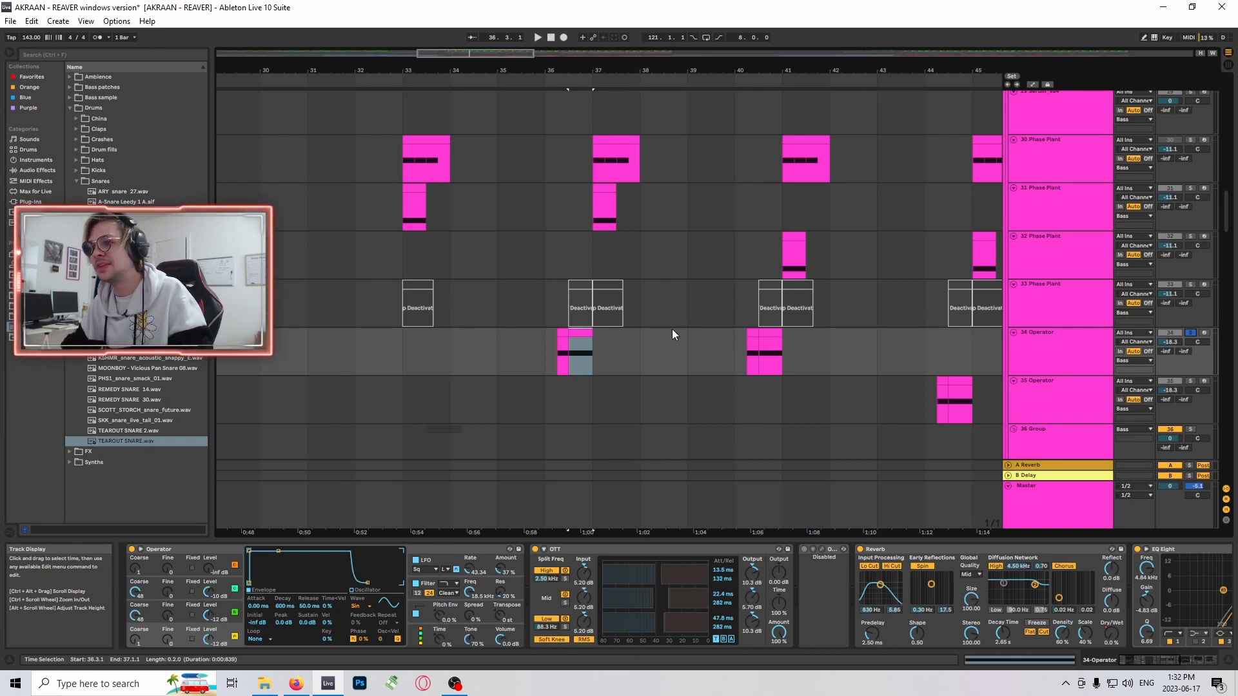
scroll(672, 333, "down", 1)
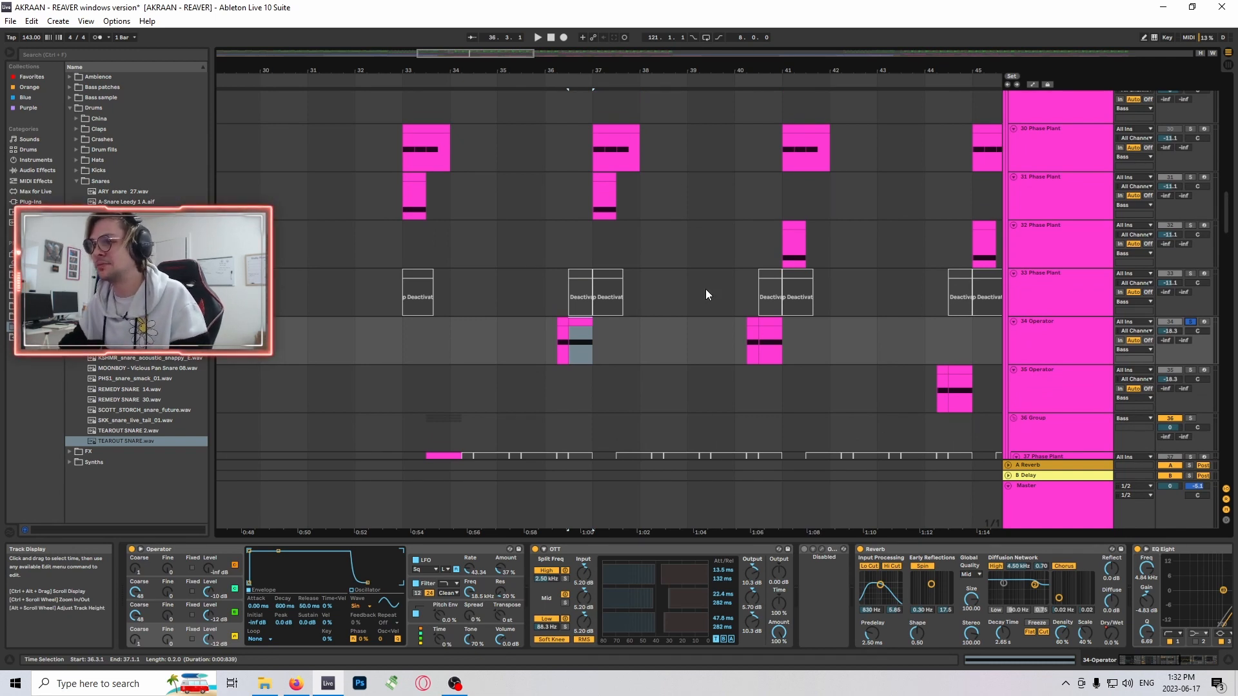
- Select the track 34 Operator clip segment just before bar 37 and play the soloed part
scroll(705, 289, "down", 2)
scroll(698, 294, "up", 2)
scroll(700, 265, "down", 4)
scroll(691, 260, "up", 4)
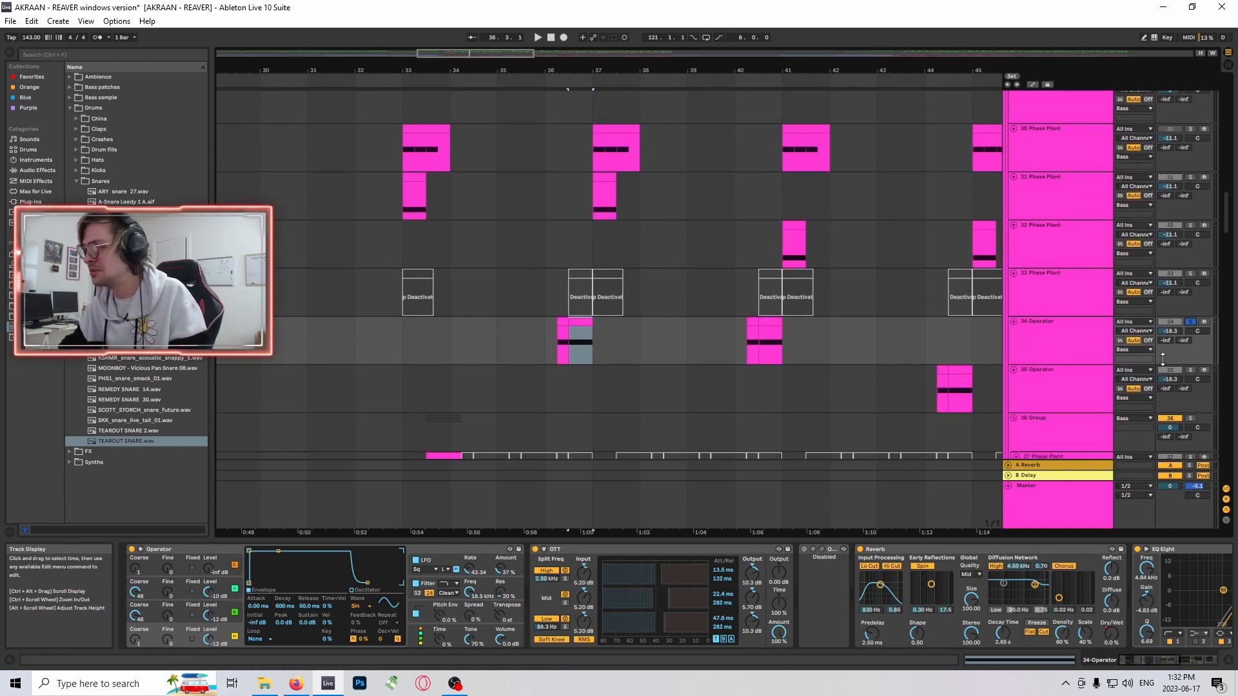
left_click(577, 330)
scroll(660, 331, "down", 3)
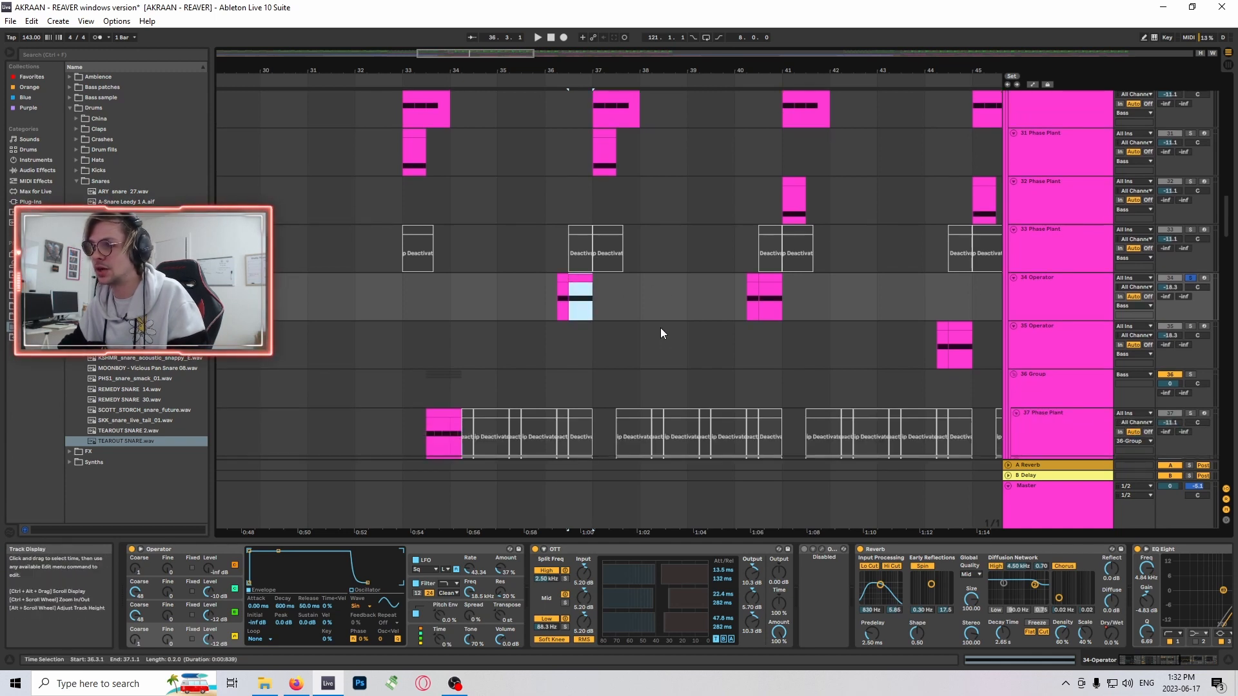
scroll(664, 335, "up", 2)
scroll(632, 348, "down", 2)
scroll(670, 351, "up", 2)
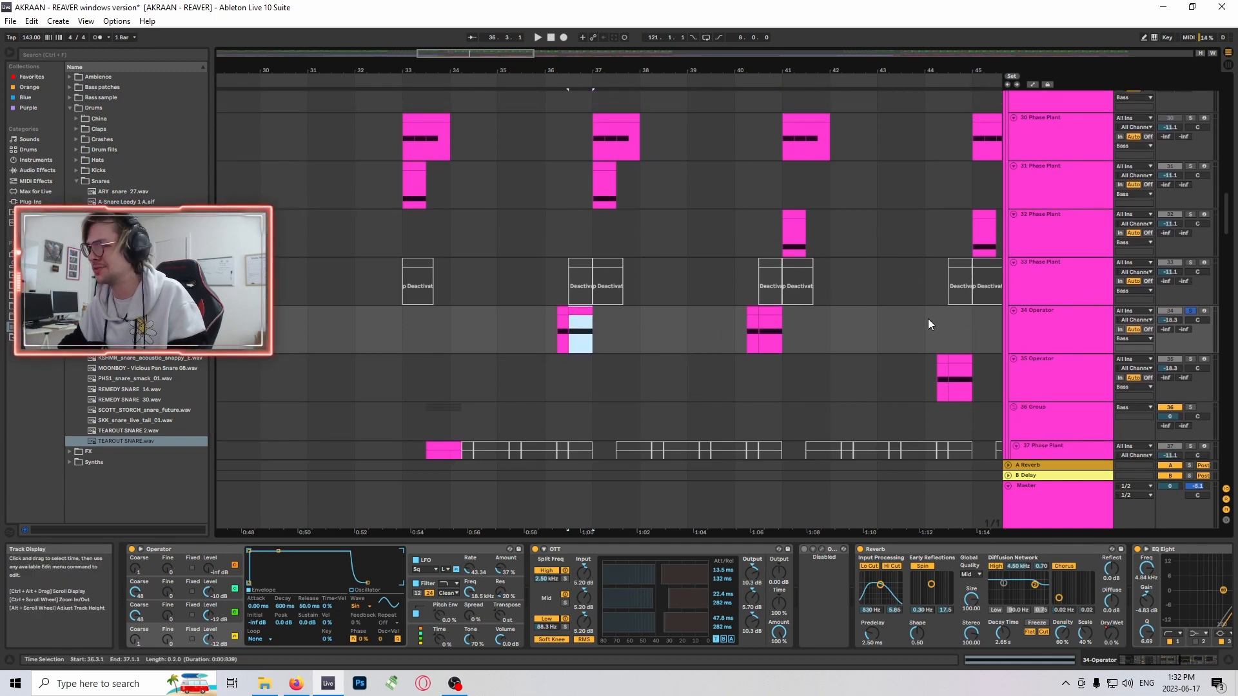
key("space")
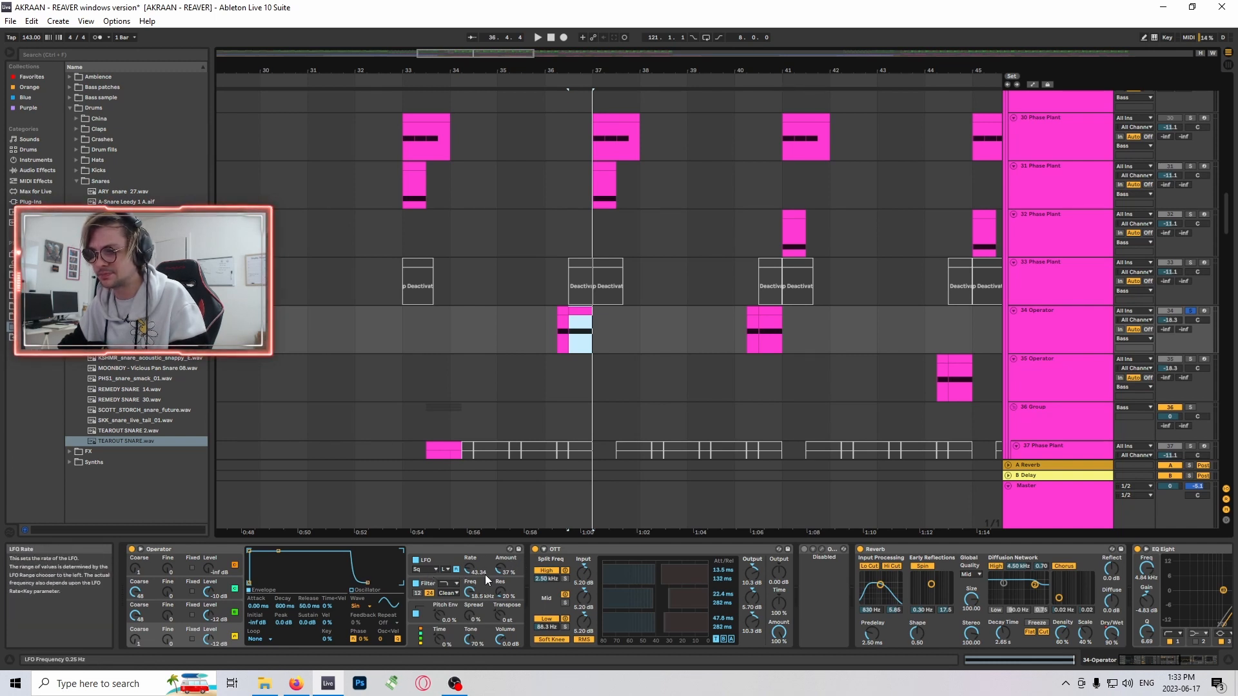
key("space")
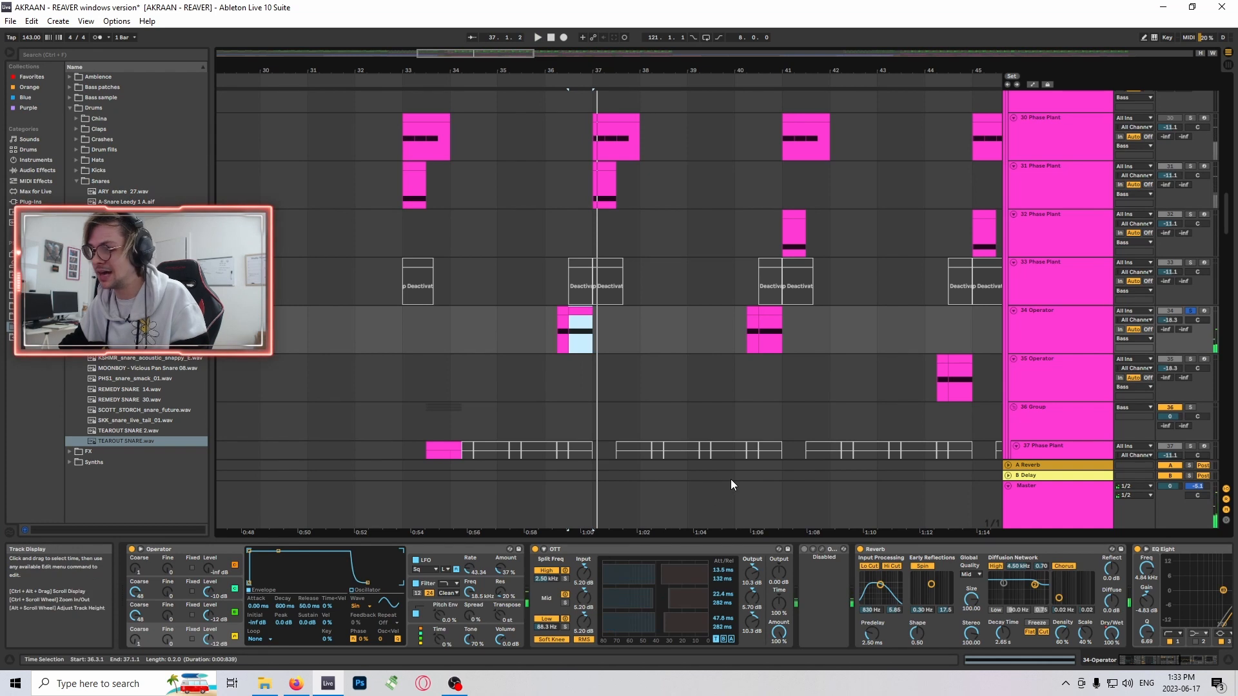
- Examine the remaining effects in track 34's chain, from the Reverb through EQ Eight and Saturator to Auto Filter
scroll(903, 396, "down", 3)
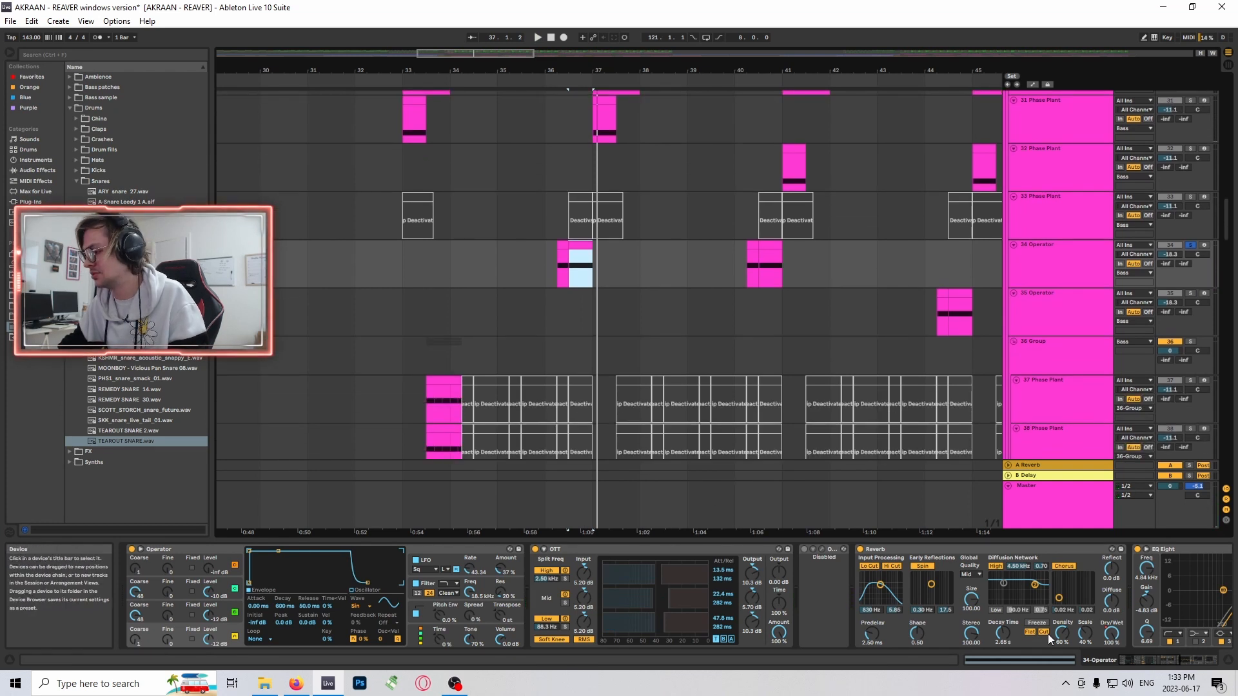
left_click(1217, 661)
mouse_move(1218, 661)
left_mouse_down()
mouse_move(1169, 659)
mouse_move(1198, 657)
left_mouse_up()
scroll(799, 289, "down", 3)
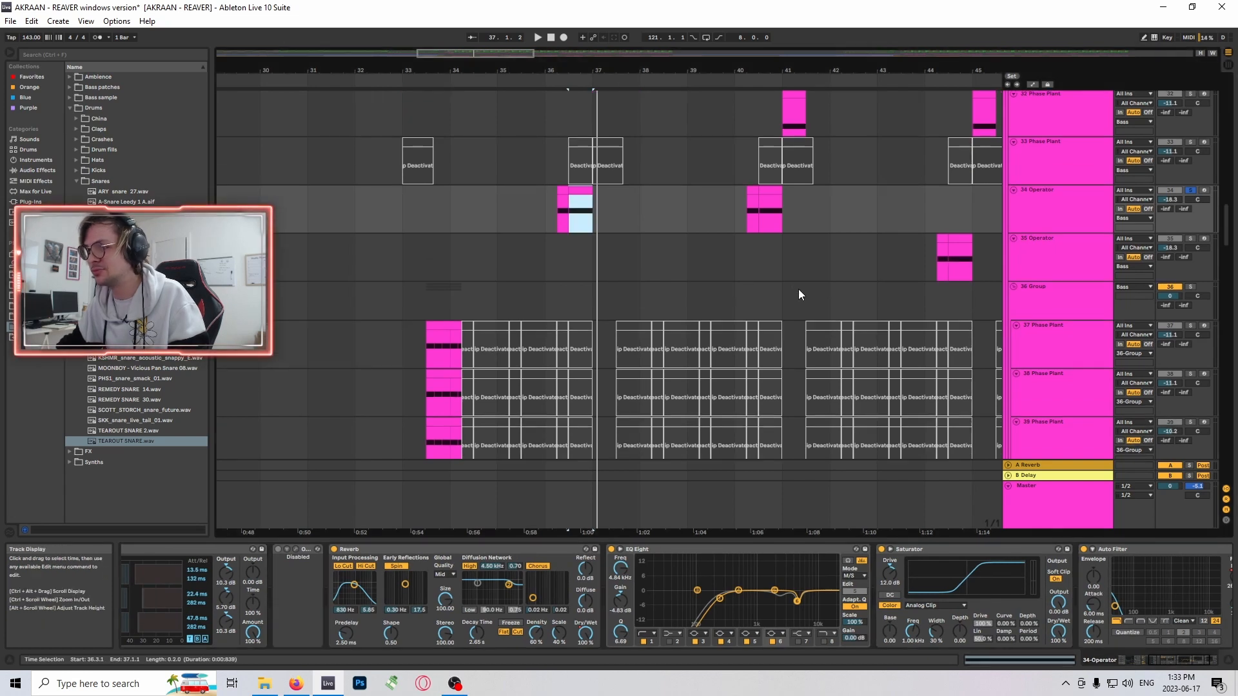
- Look over the group of bass layers below track 35 and select the first 29-Audio 1 clip on track 40
scroll(782, 276, "down", 7)
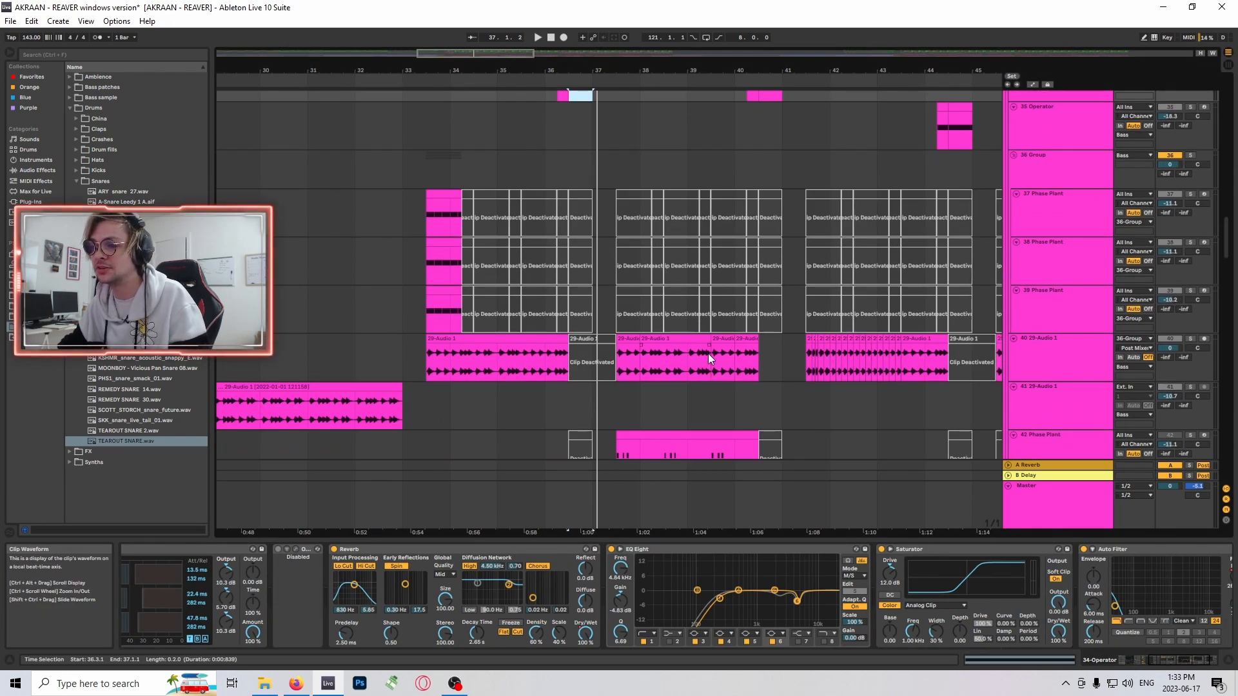
scroll(708, 353, "up", 9)
scroll(635, 334, "down", 8)
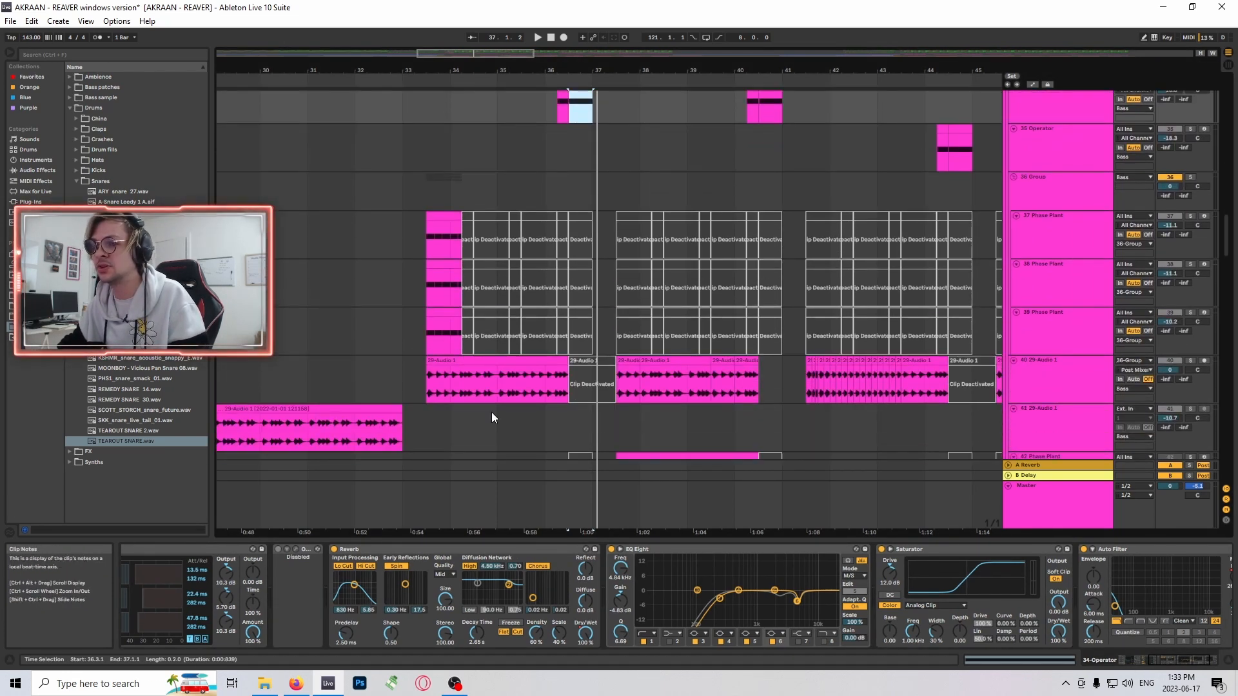
left_click(501, 366)
- Select the track 30 Phase Plant clip at bar 49, solo that track and play it
scroll(709, 378, "up", 2)
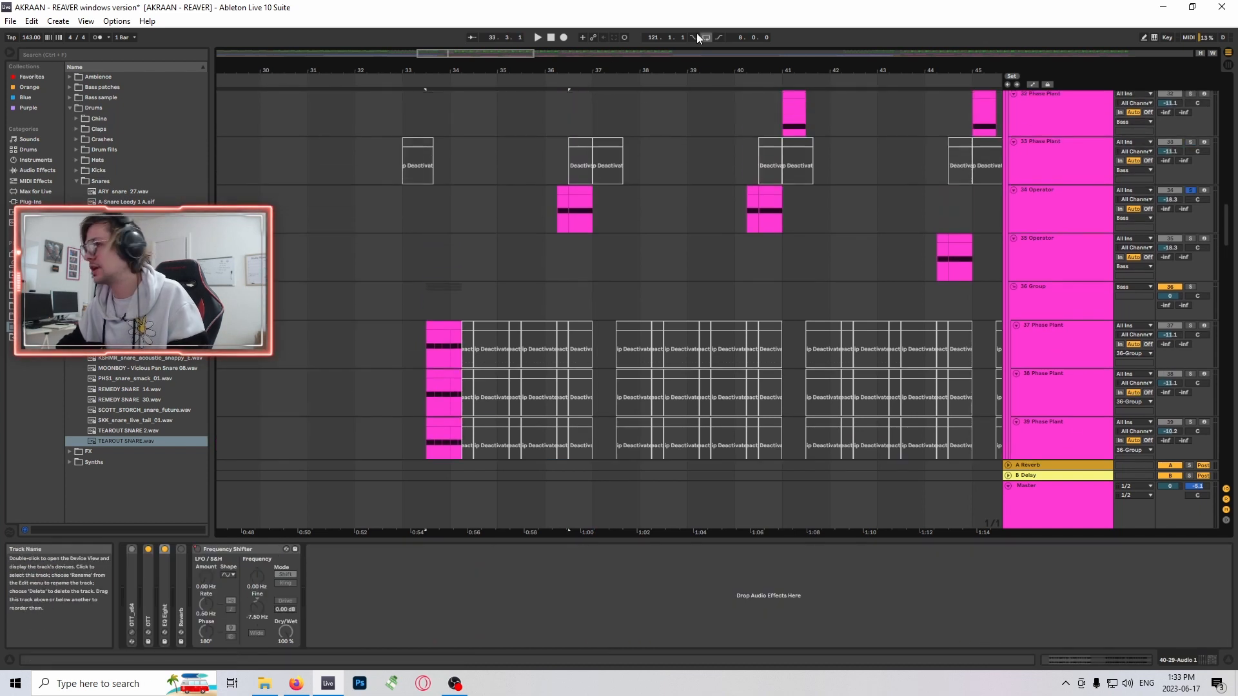
mouse_move(465, 53)
left_mouse_down()
mouse_move(532, 46)
mouse_move(472, 45)
left_mouse_up()
scroll(526, 277, "up", 3)
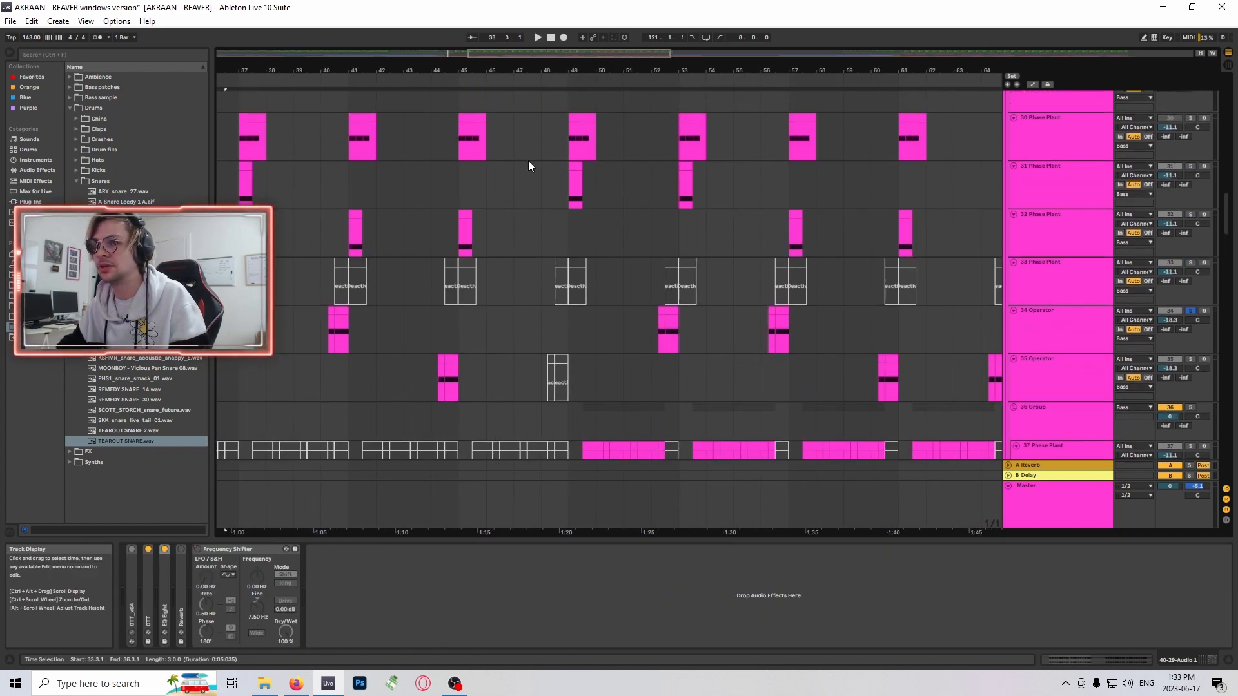
left_click(592, 191)
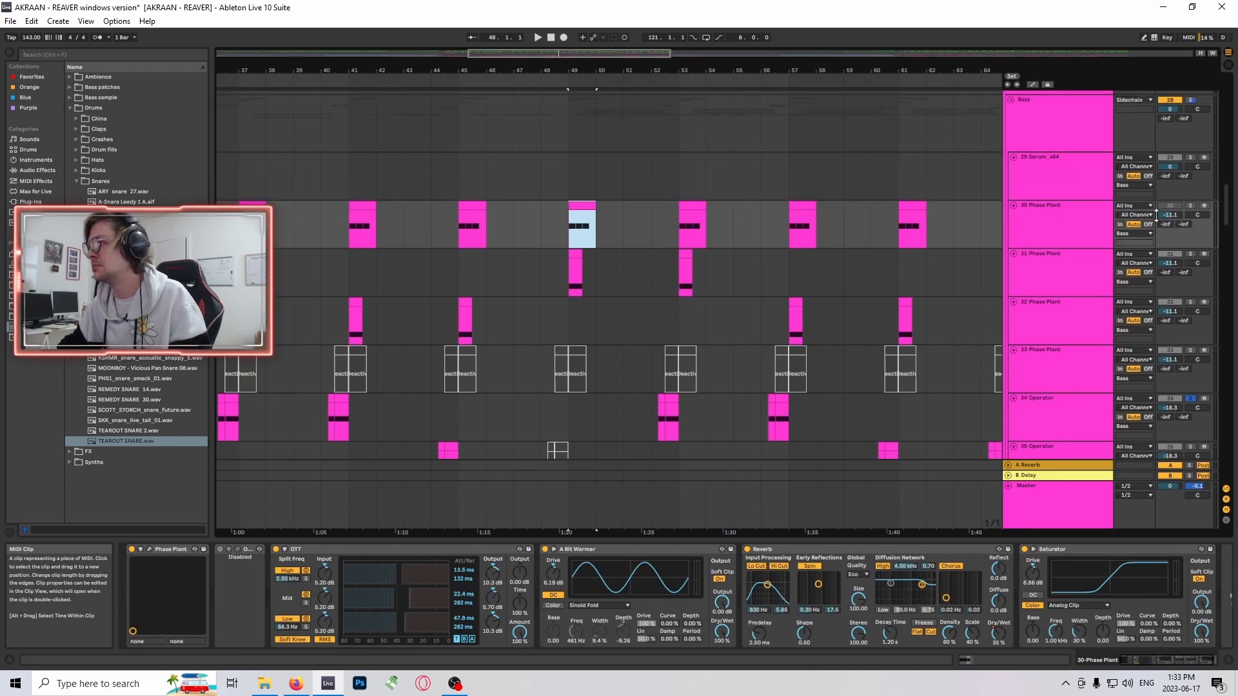
left_click(1190, 206)
key("space")
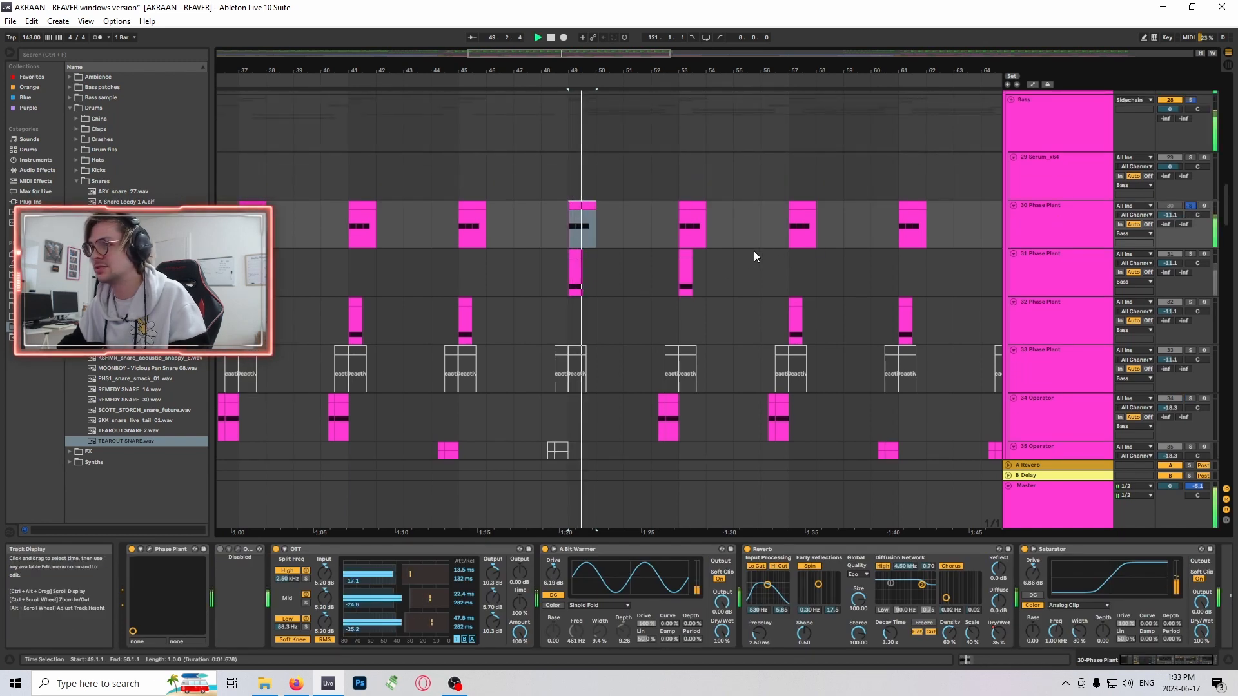
- Reselect the track 30 clip at bar 49 and open that track's Phase Plant instrument
left_click(577, 254)
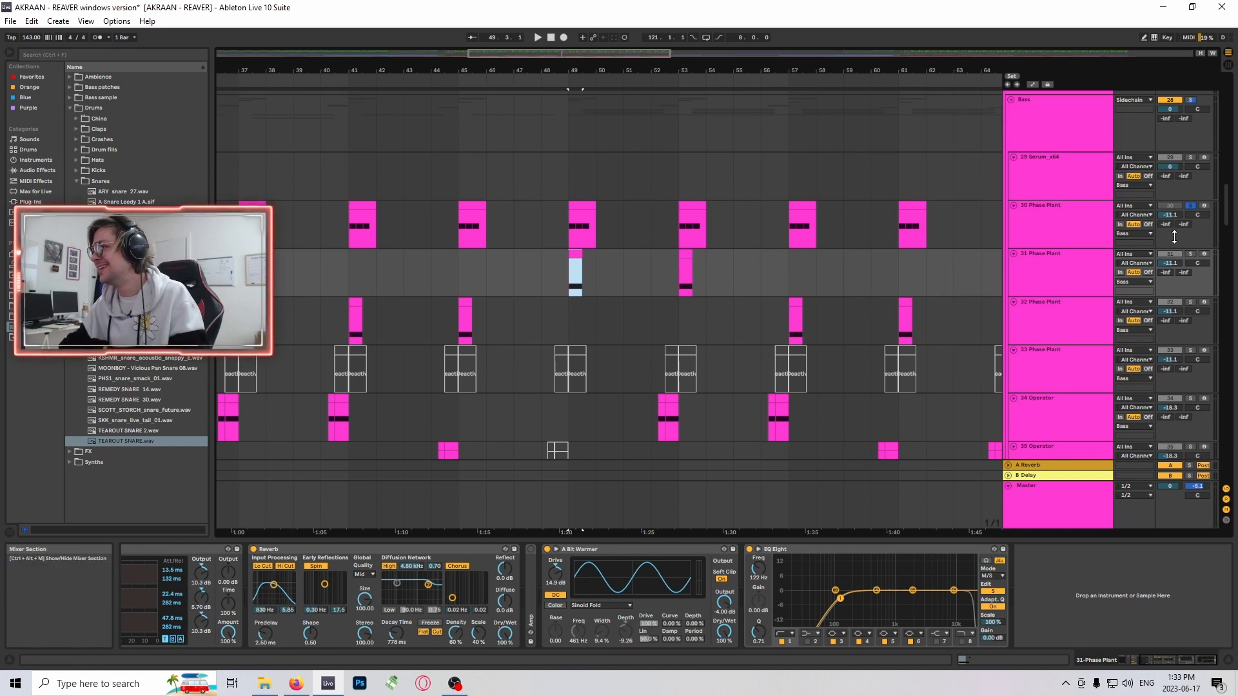
left_click(579, 208)
left_click(1039, 216)
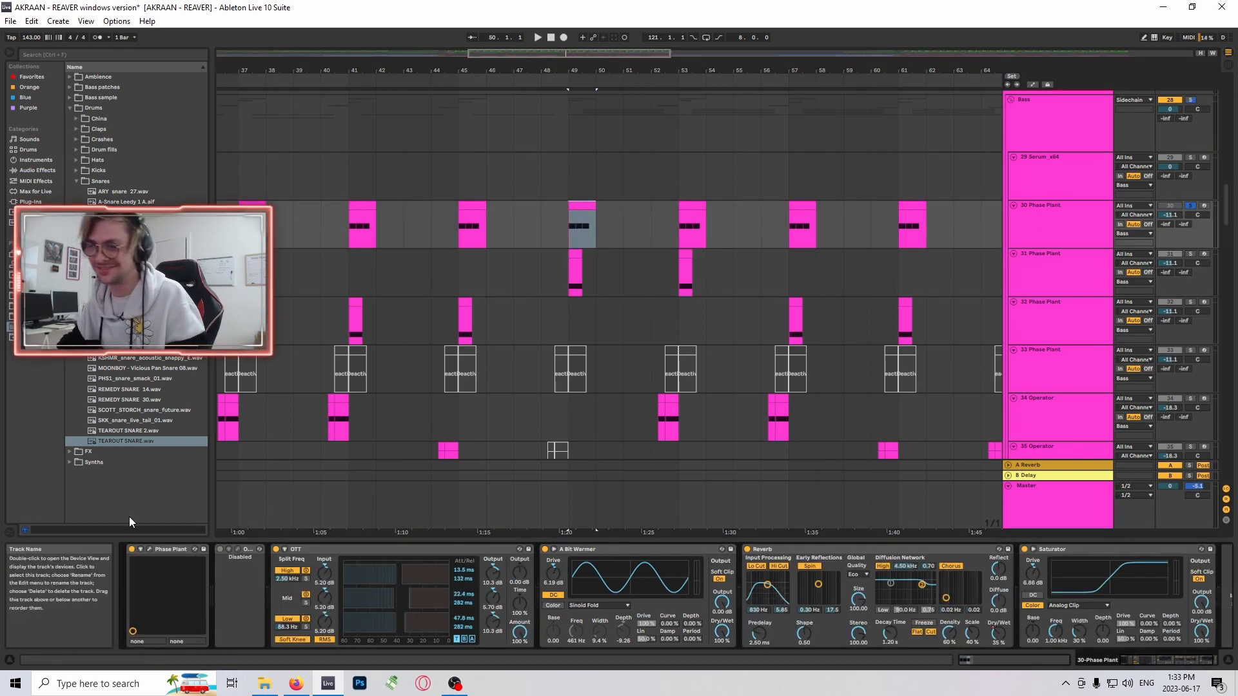
left_click(150, 550)
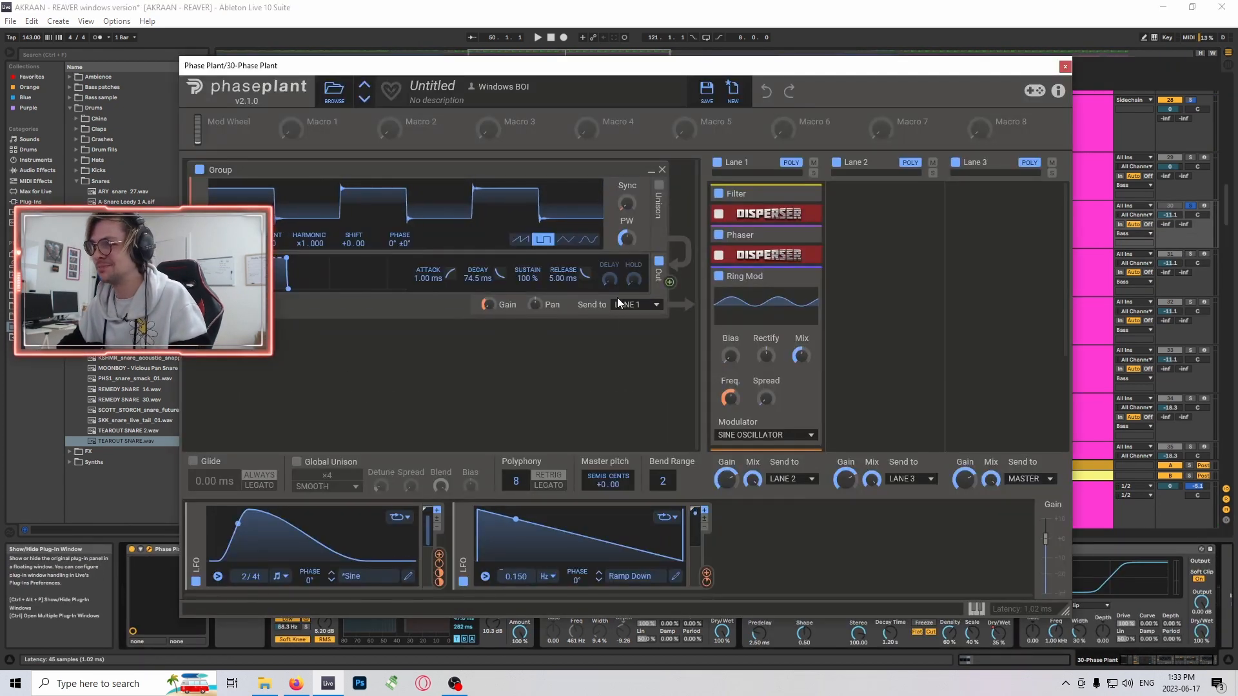
- Expand the collapsed Filter, Disperser, Phaser and Faturator snapins in Lane 1, keeping Ring Mod expanded
scroll(758, 332, "down", 3)
scroll(760, 339, "up", 3)
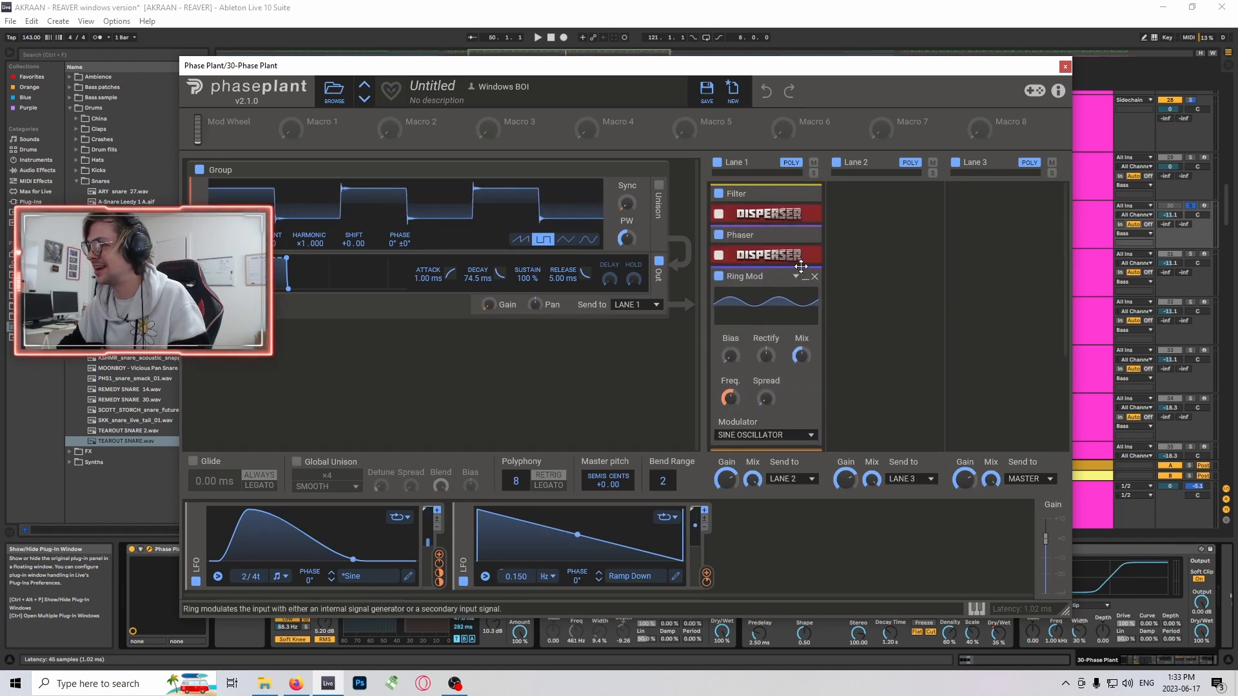
left_click(793, 237)
left_click(805, 213)
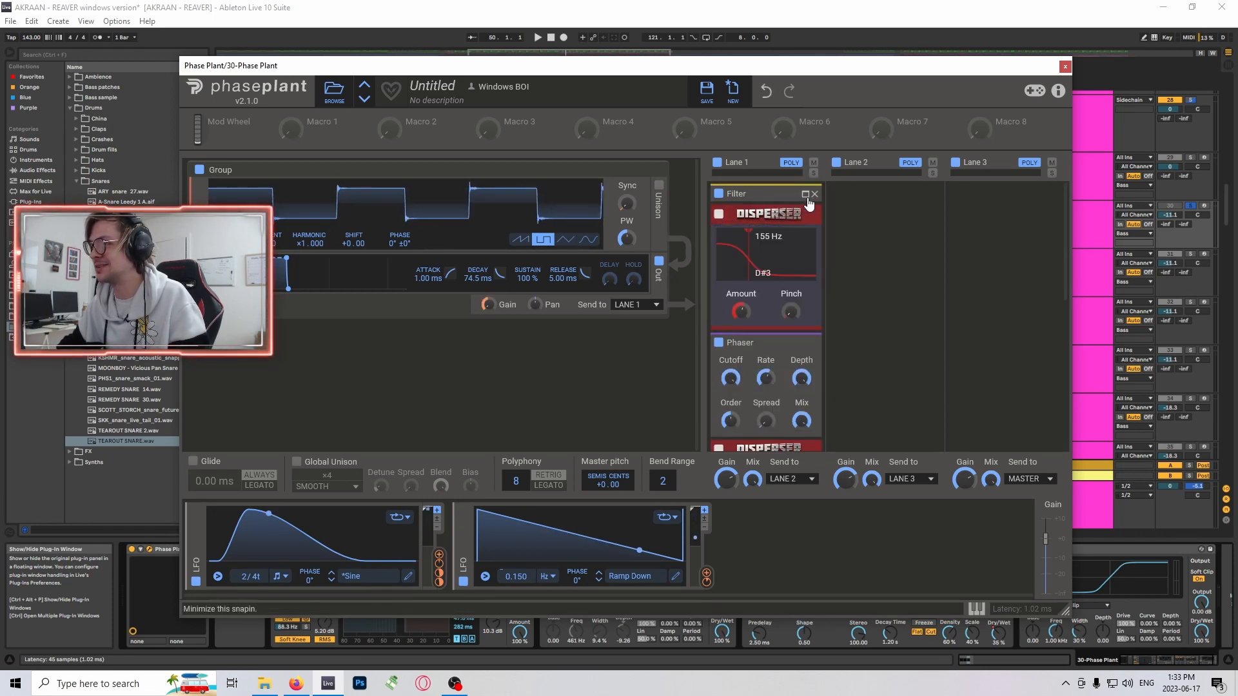
left_click(806, 197)
scroll(809, 242, "down", 4)
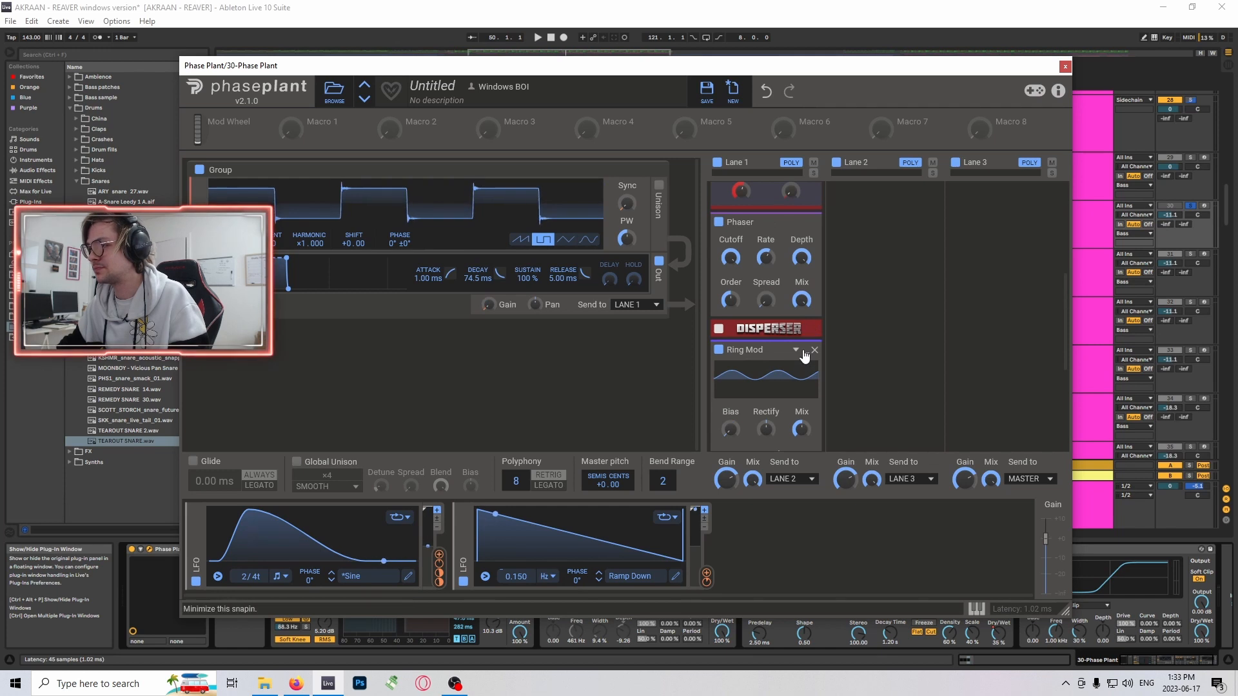
left_click(804, 352)
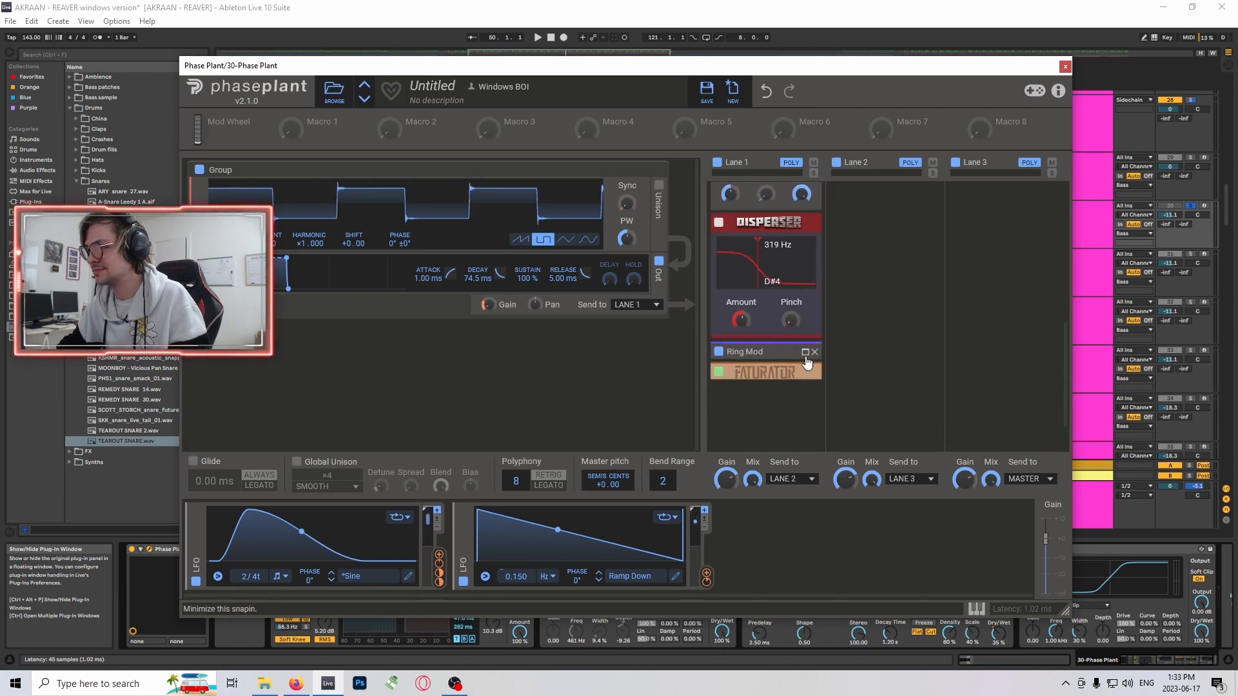
left_click(805, 354)
left_click(804, 360)
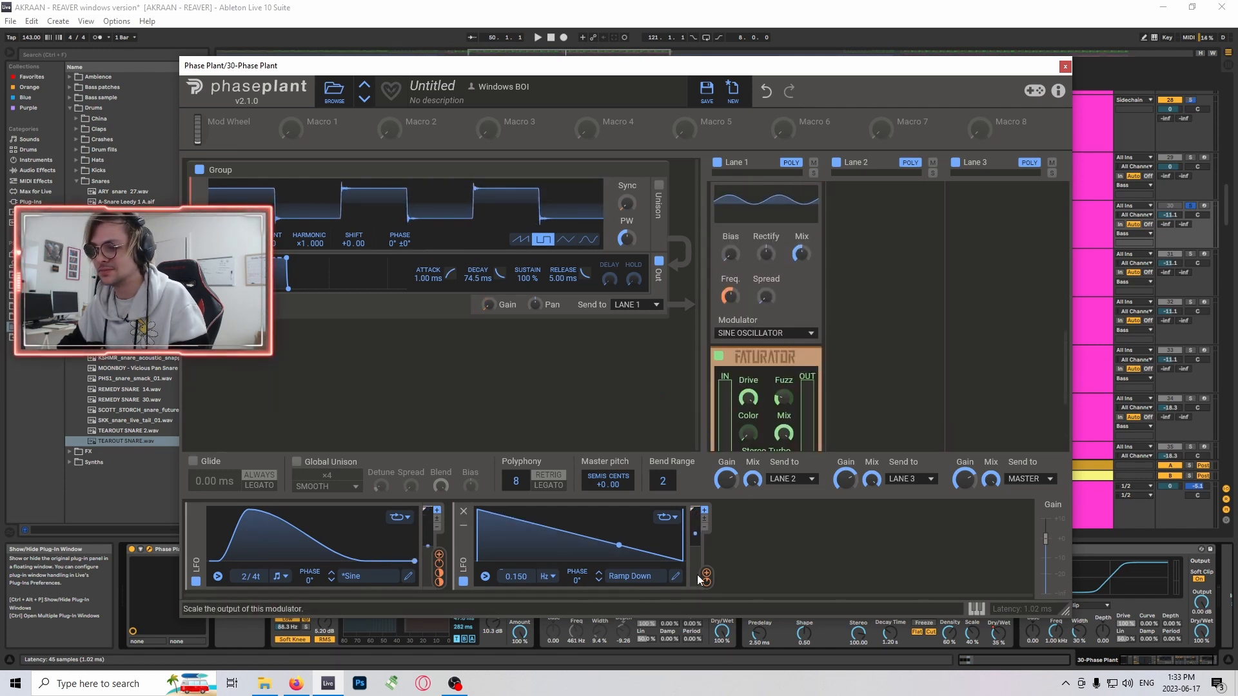
- Inspect the modulation routings of the two LFOs to the Ring Mod frequency and the Filter cutoff
mouse_move(706, 582)
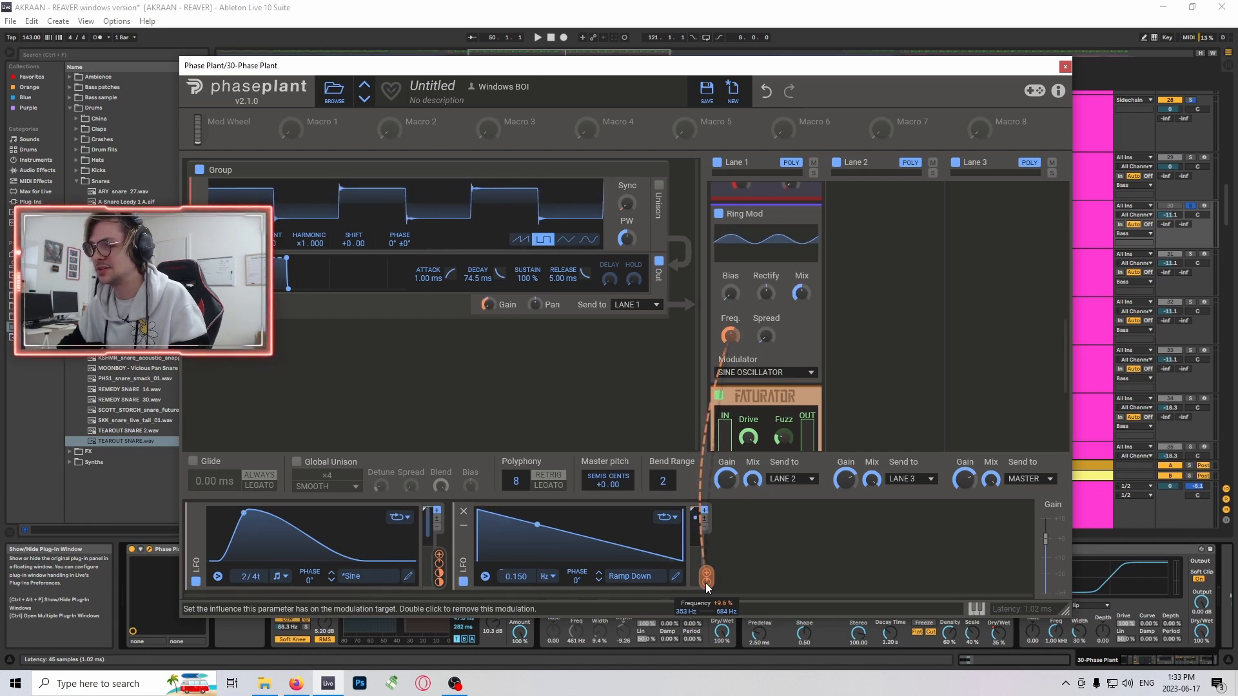
mouse_move(439, 578)
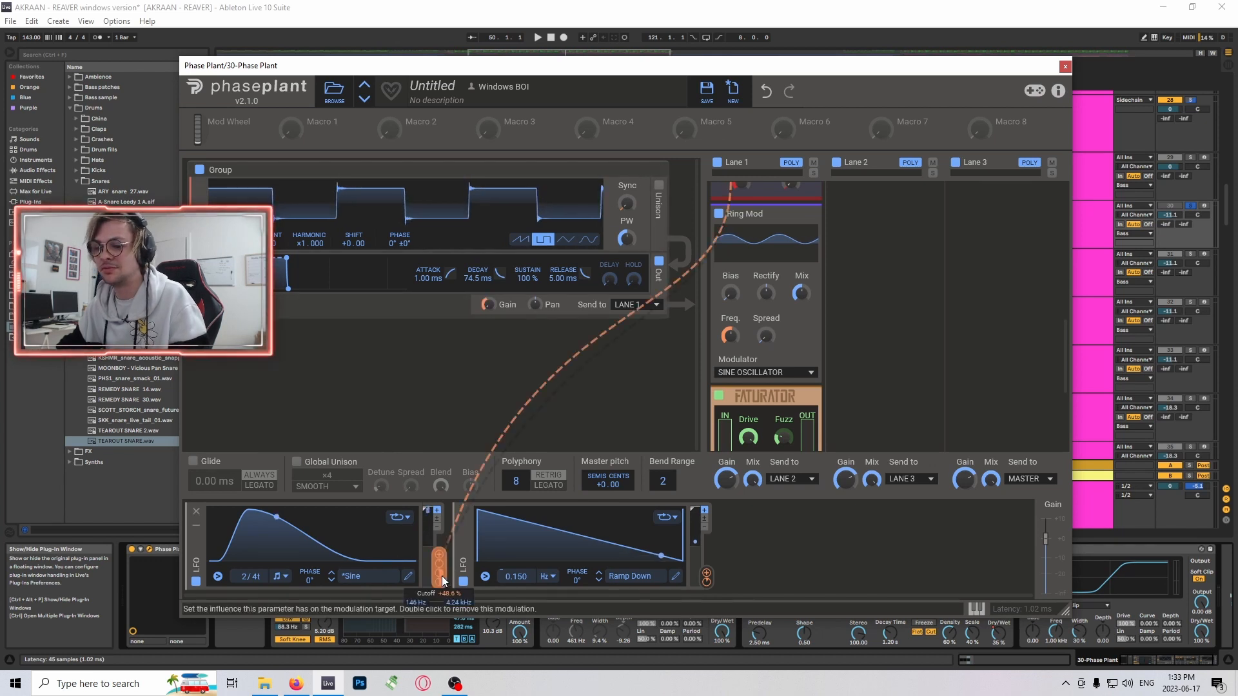
left_click(440, 573)
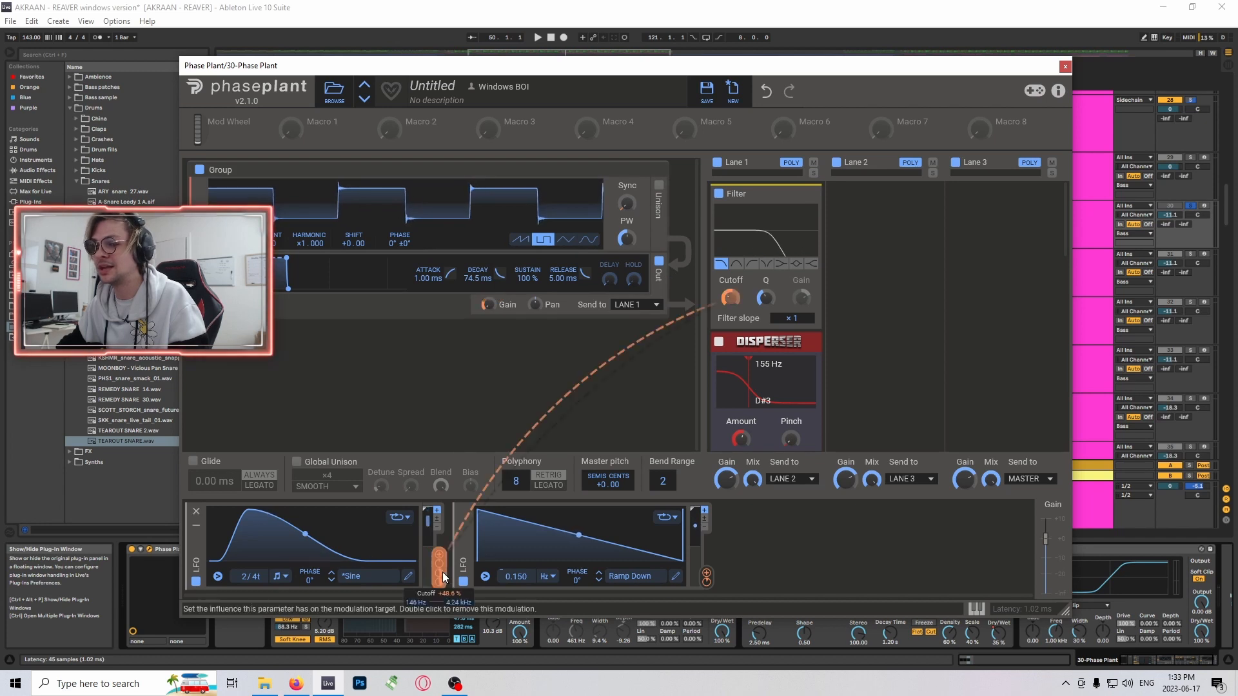
- Review the Lane 1 snapins from Filter down to Faturator and close the Phase Plant window
scroll(732, 300, "down", 2)
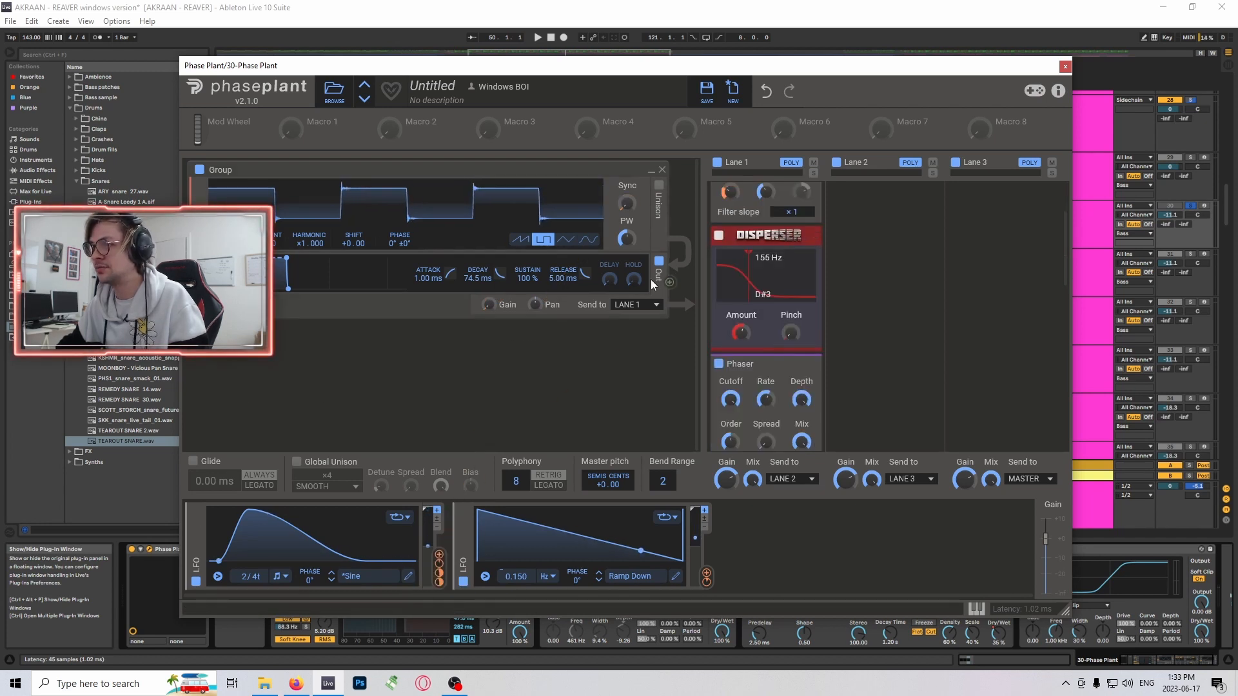
scroll(800, 310, "up", 2)
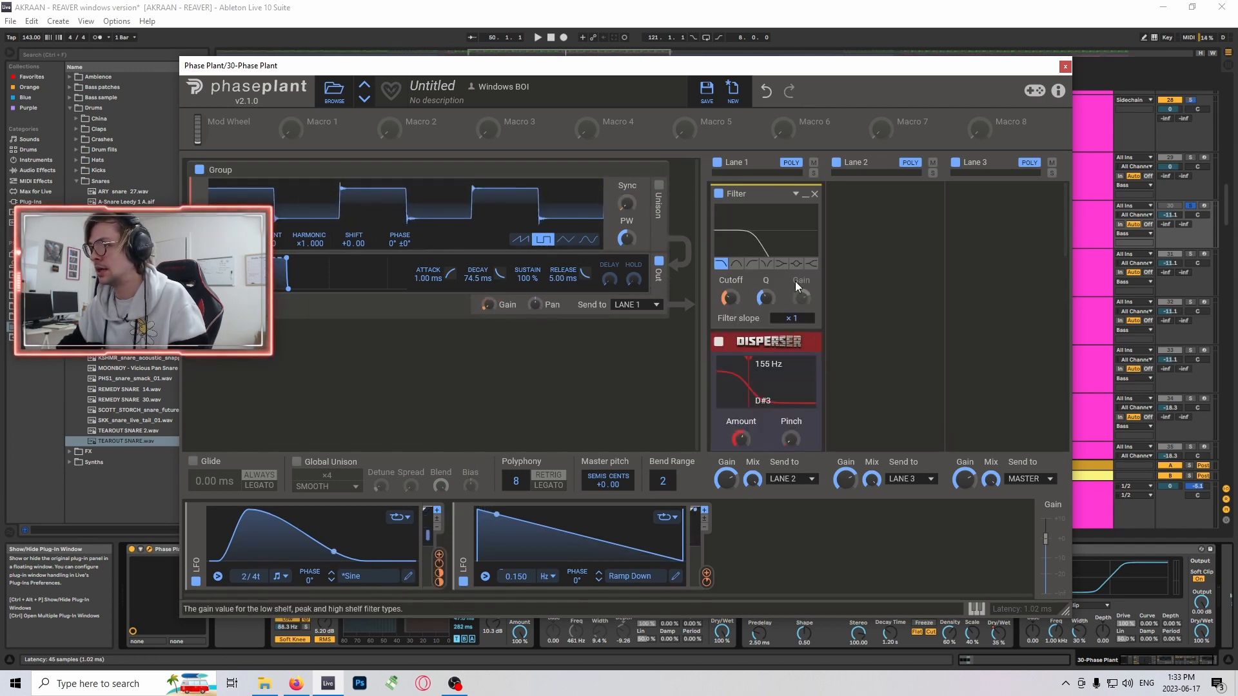
scroll(770, 293, "down", 5)
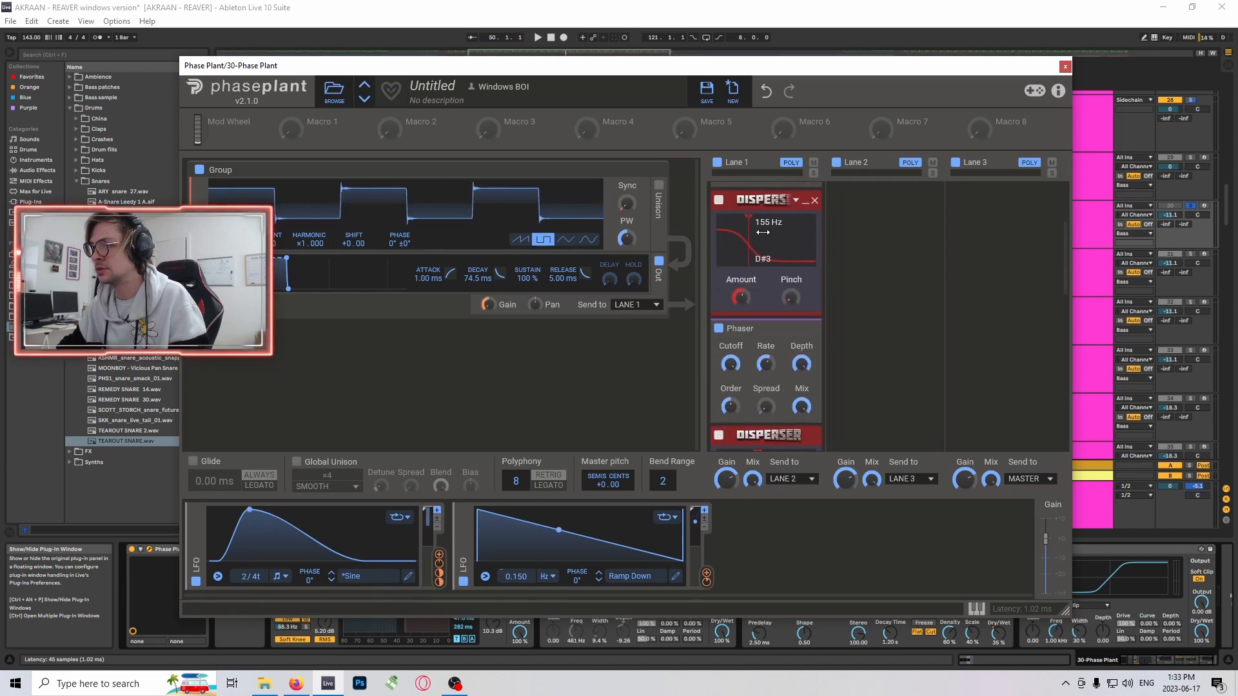
scroll(819, 294, "down", 8)
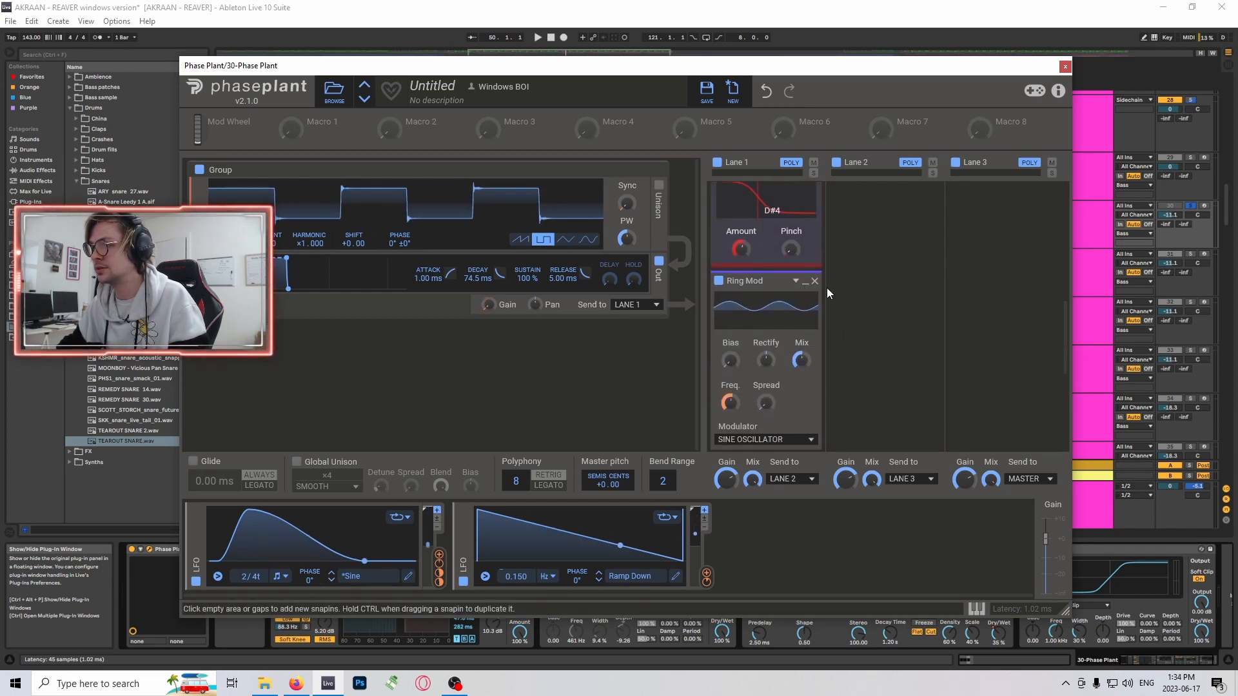
scroll(766, 281, "down", 3)
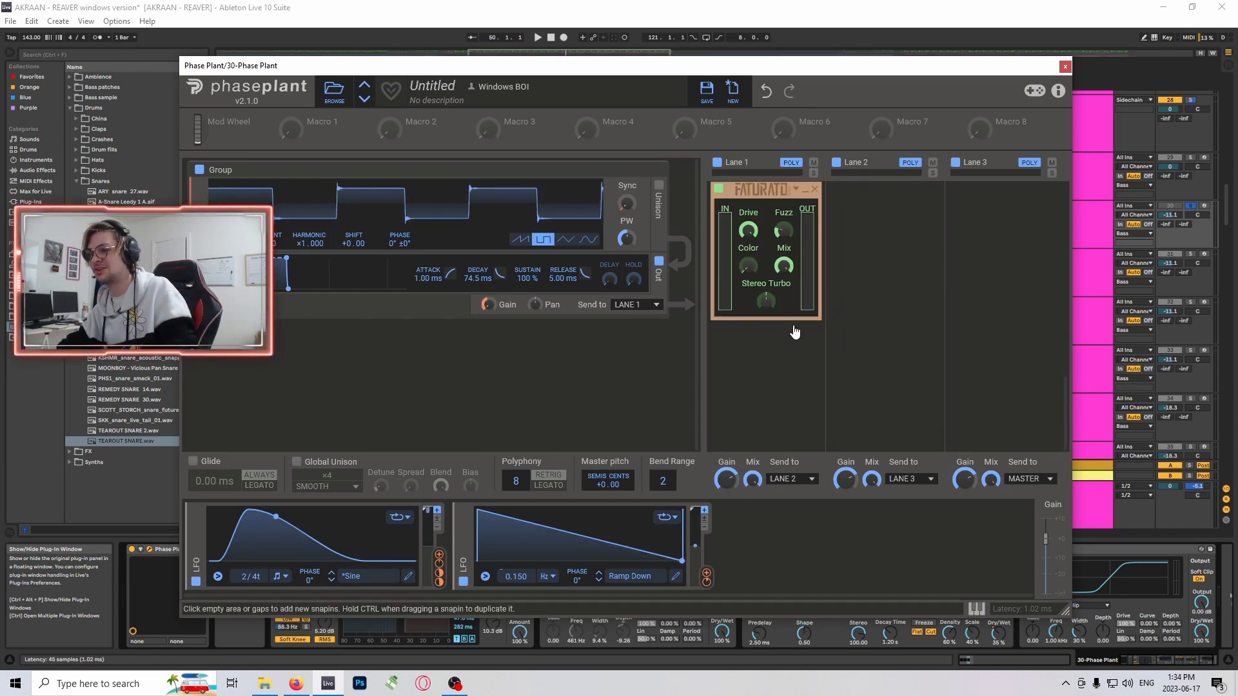
left_click(1065, 66)
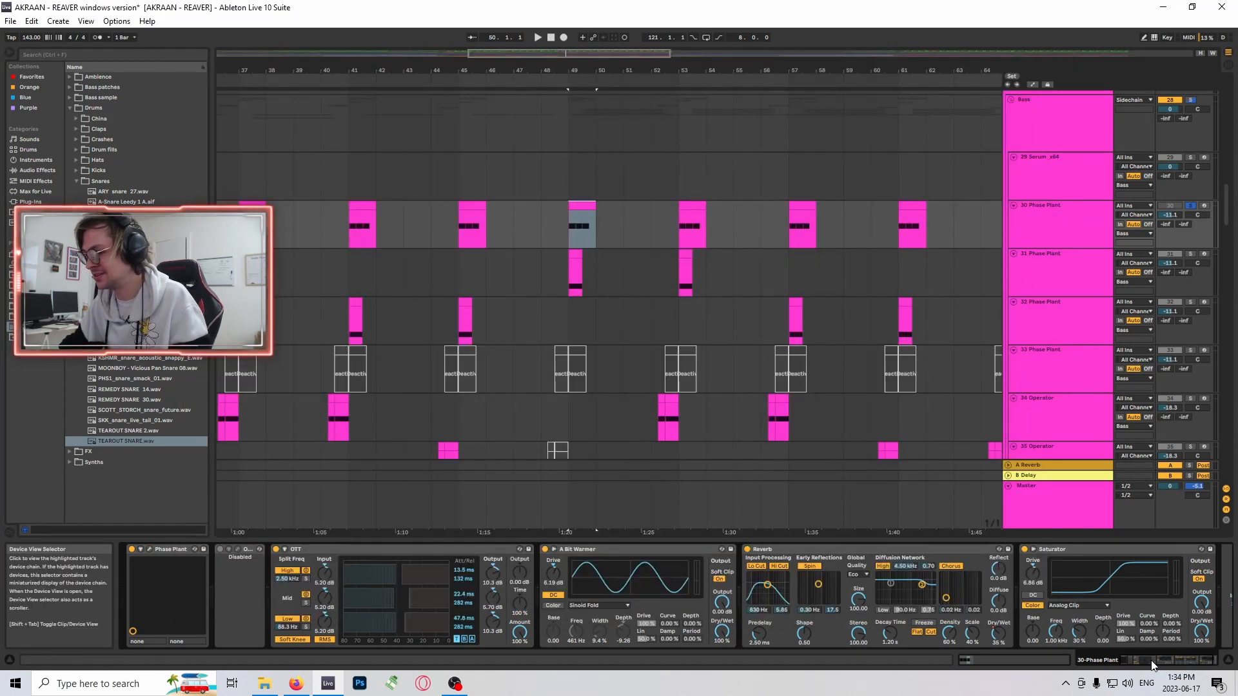
- Look over the bass layers across the drop, widening the arrangement view to roughly bars 31 to 73
left_click_drag(1153, 666, 1132, 659)
scroll(721, 238, "up", 1)
scroll(729, 244, "down", 1)
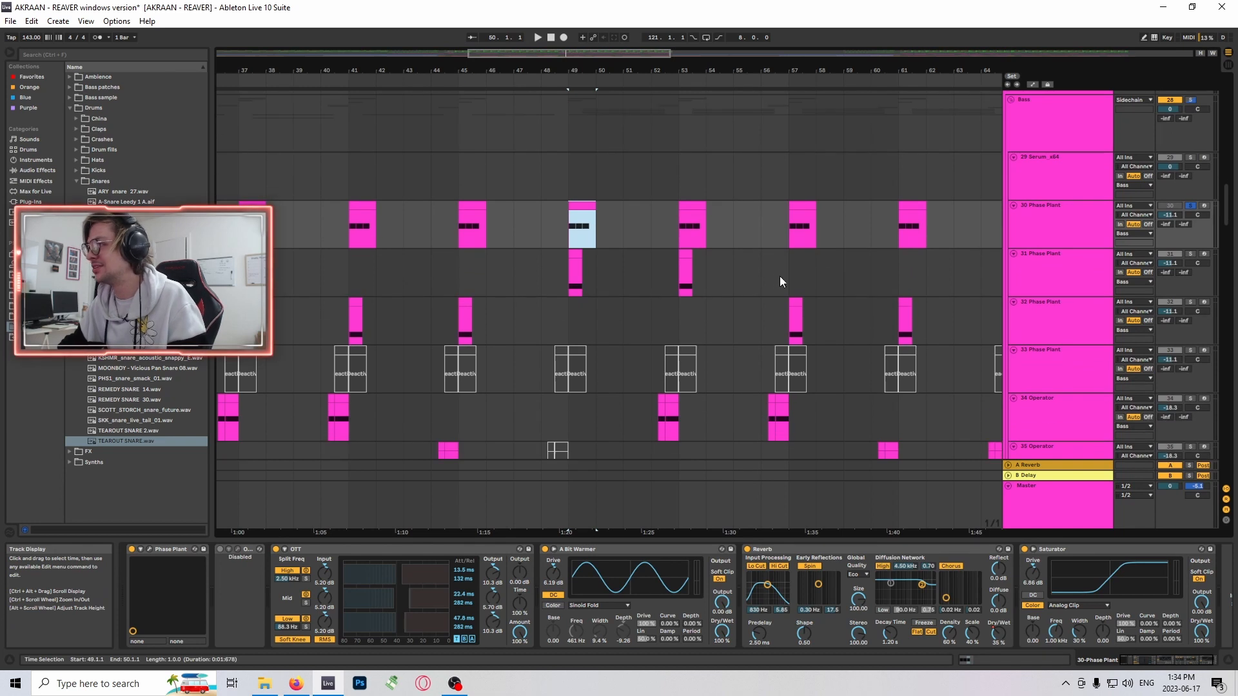
scroll(800, 264, "down", 2)
scroll(651, 258, "up", 1)
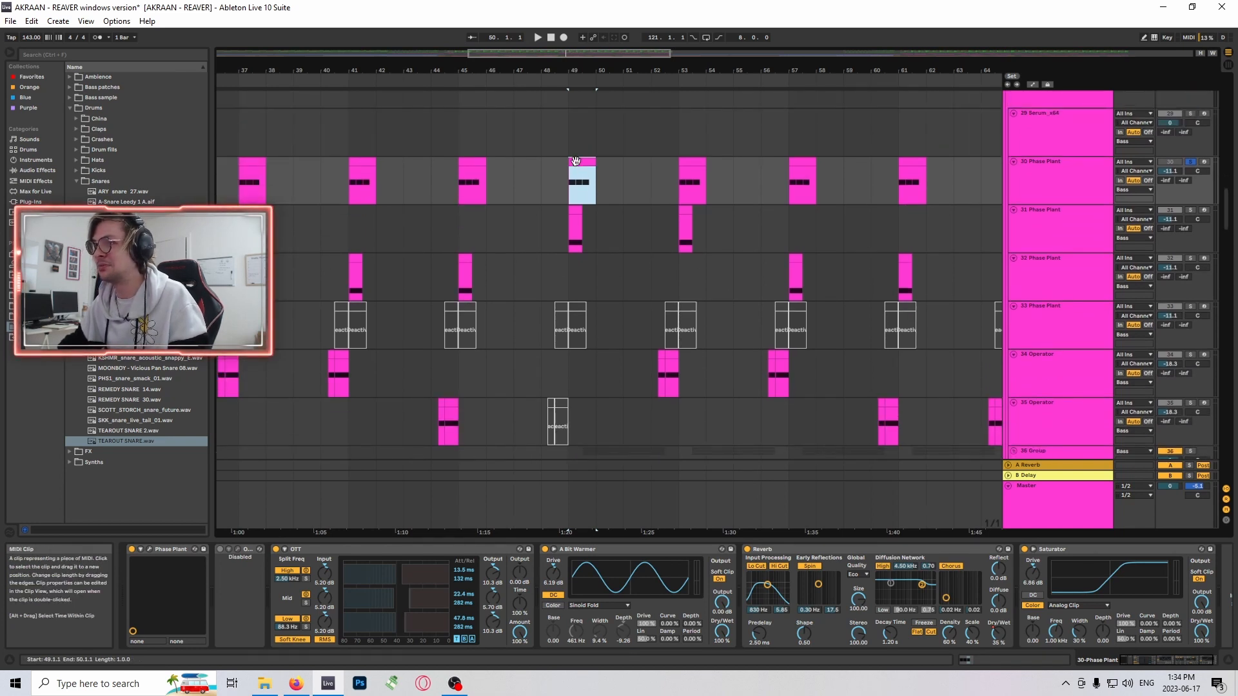
scroll(651, 223, "down", 1)
scroll(660, 228, "up", 1)
left_click_drag(570, 53, 593, 38)
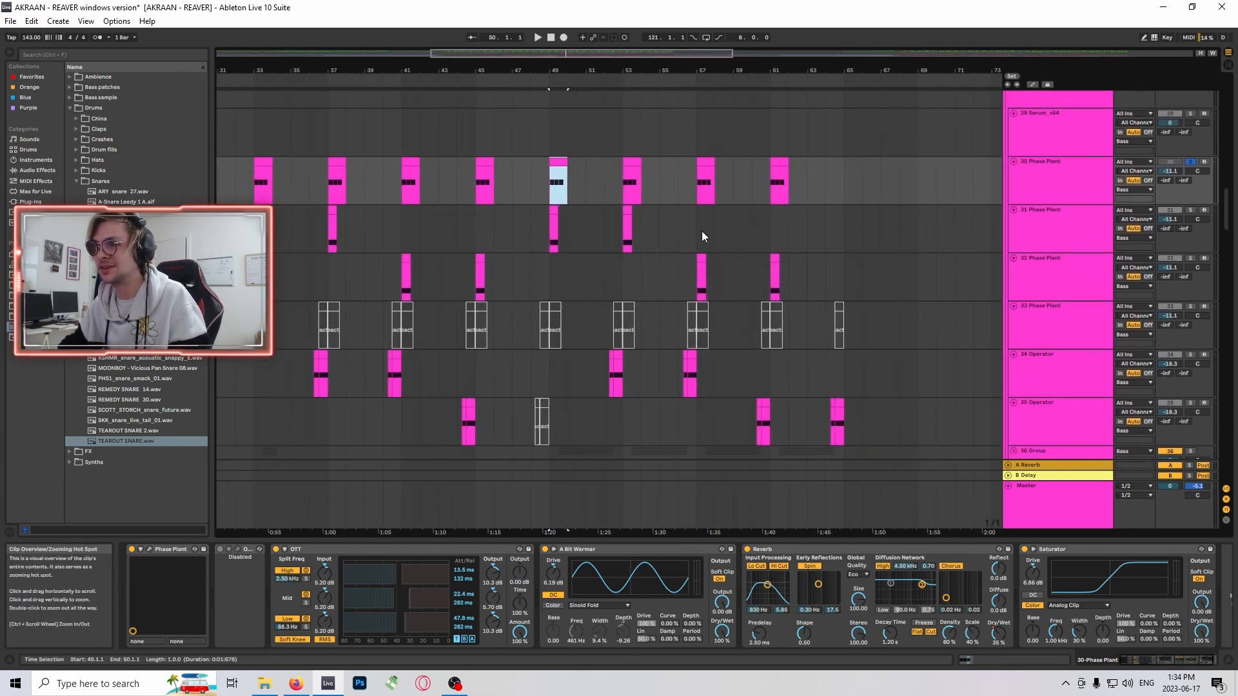
scroll(693, 251, "down", 1)
scroll(716, 279, "up", 1)
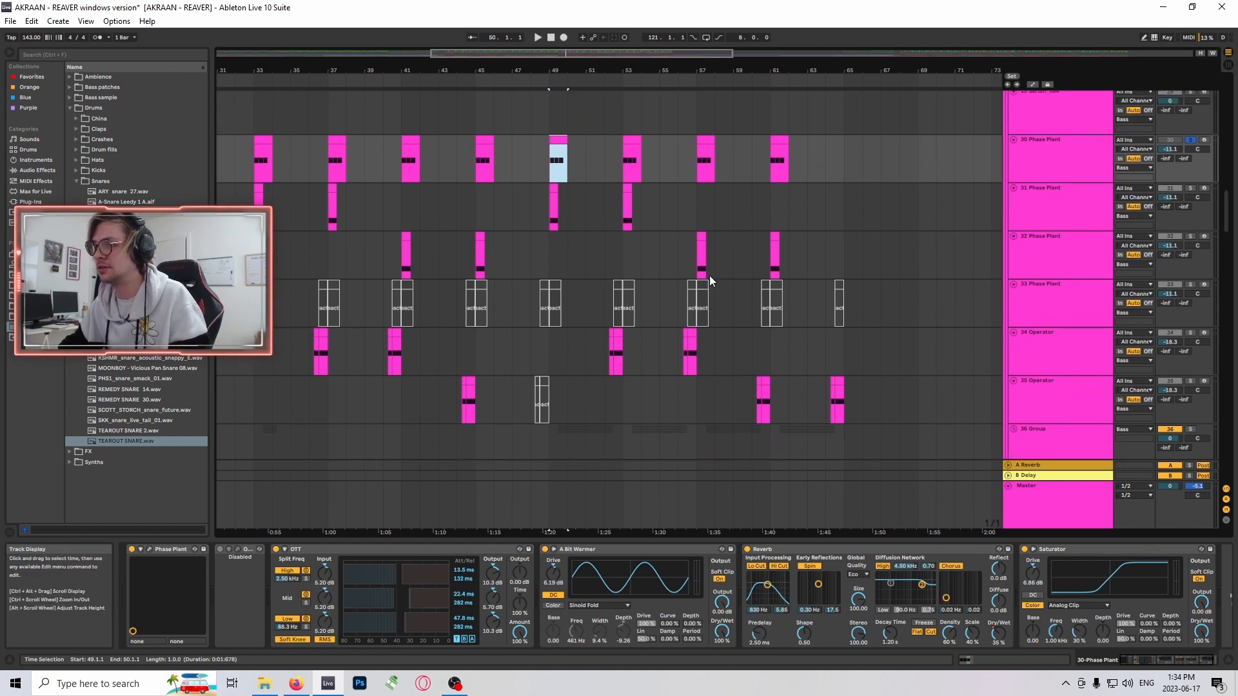
- Select the track 31 Phase Plant clip at bar 53
left_click(631, 340)
scroll(722, 269, "up", 1)
left_click(626, 219)
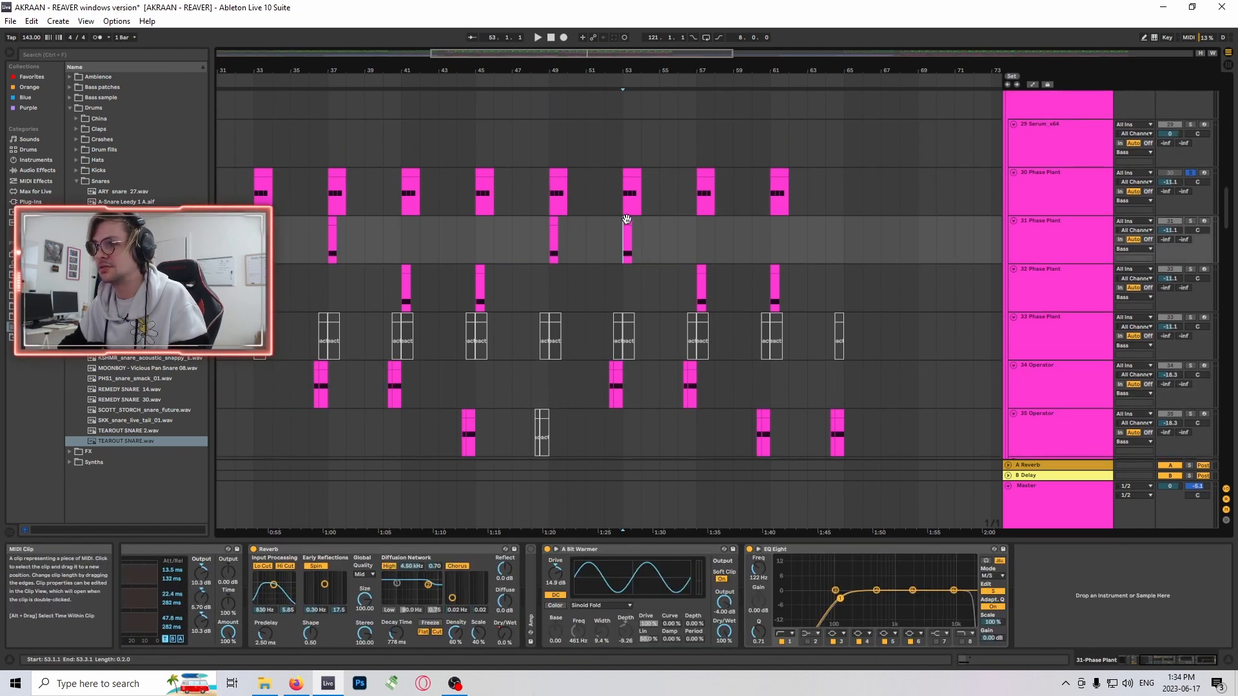
- Audition the track 31 Phase Plant clips at bars 53 and 49
key("space")
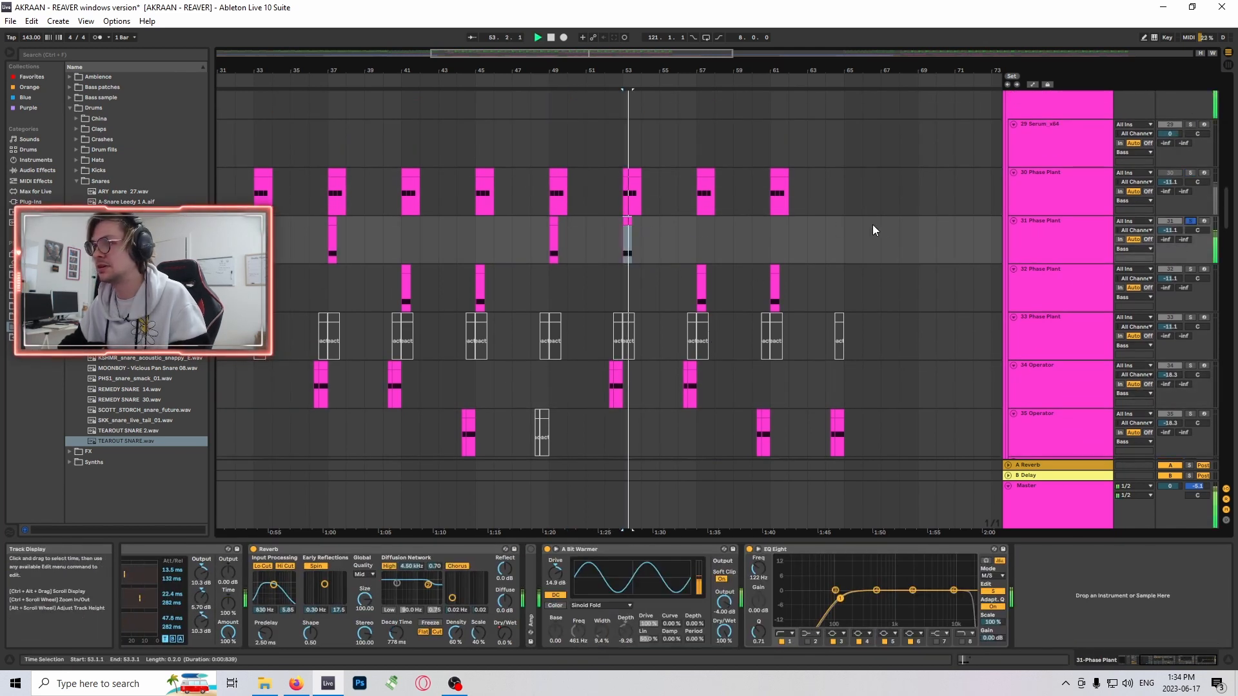
key("space")
left_click_drag(508, 71, 524, 114)
left_click(603, 222)
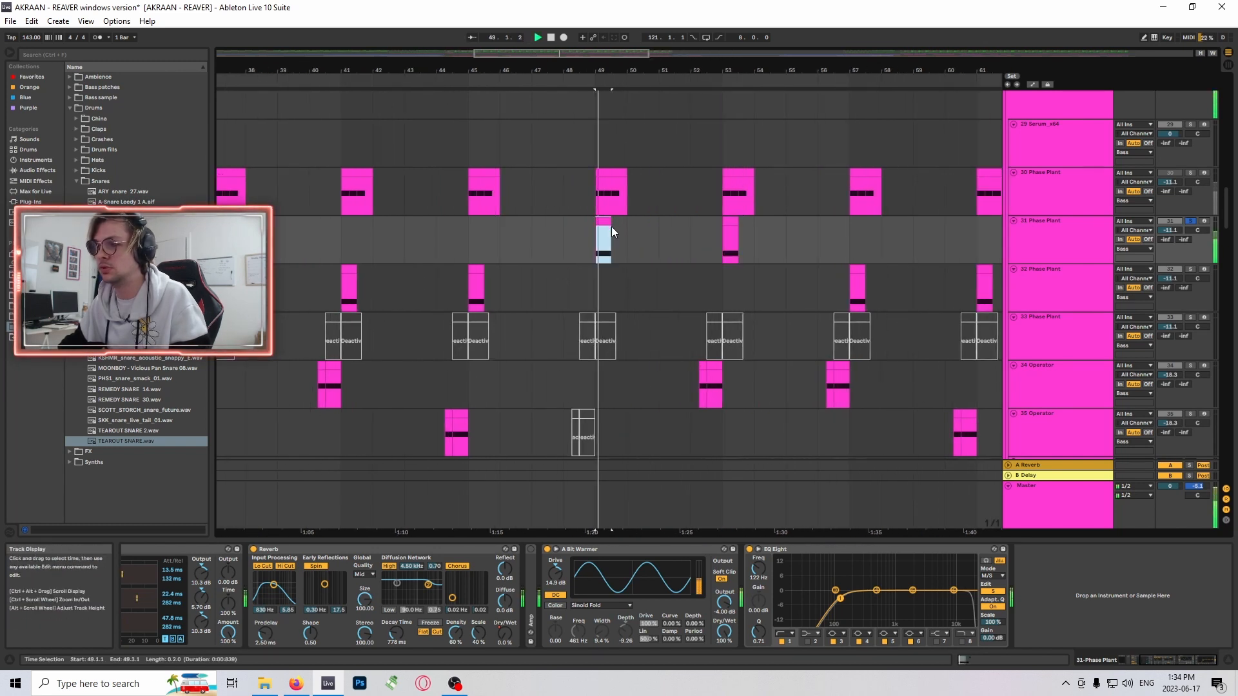
- Open the Phase Plant instrument on track 31 and look over its Lane 1 snapins and oscillator group
left_click(1088, 664)
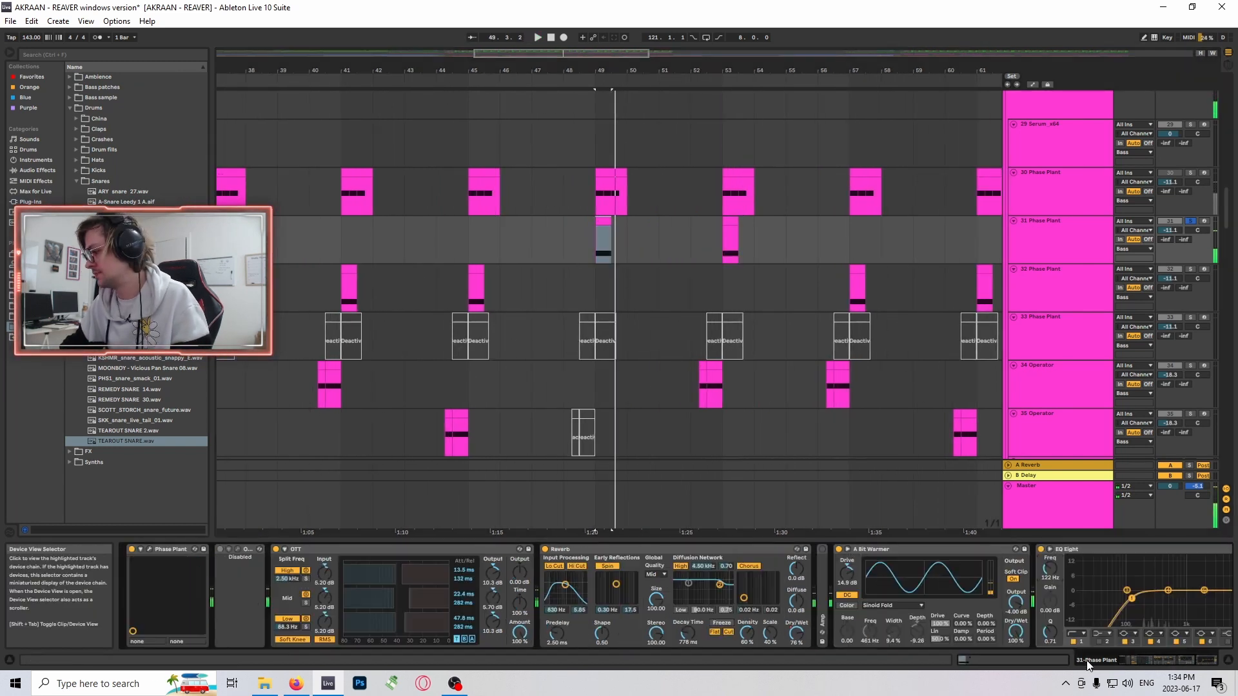
left_click(150, 549)
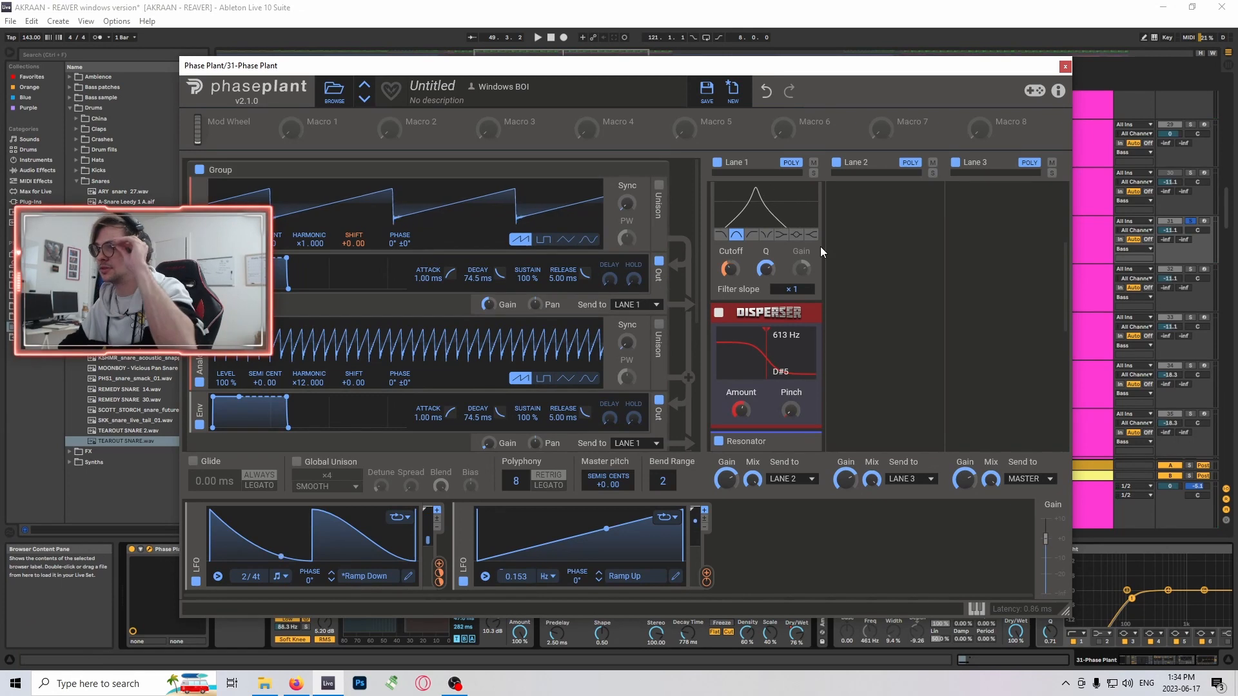
scroll(774, 243, "up", 3)
scroll(781, 243, "down", 3)
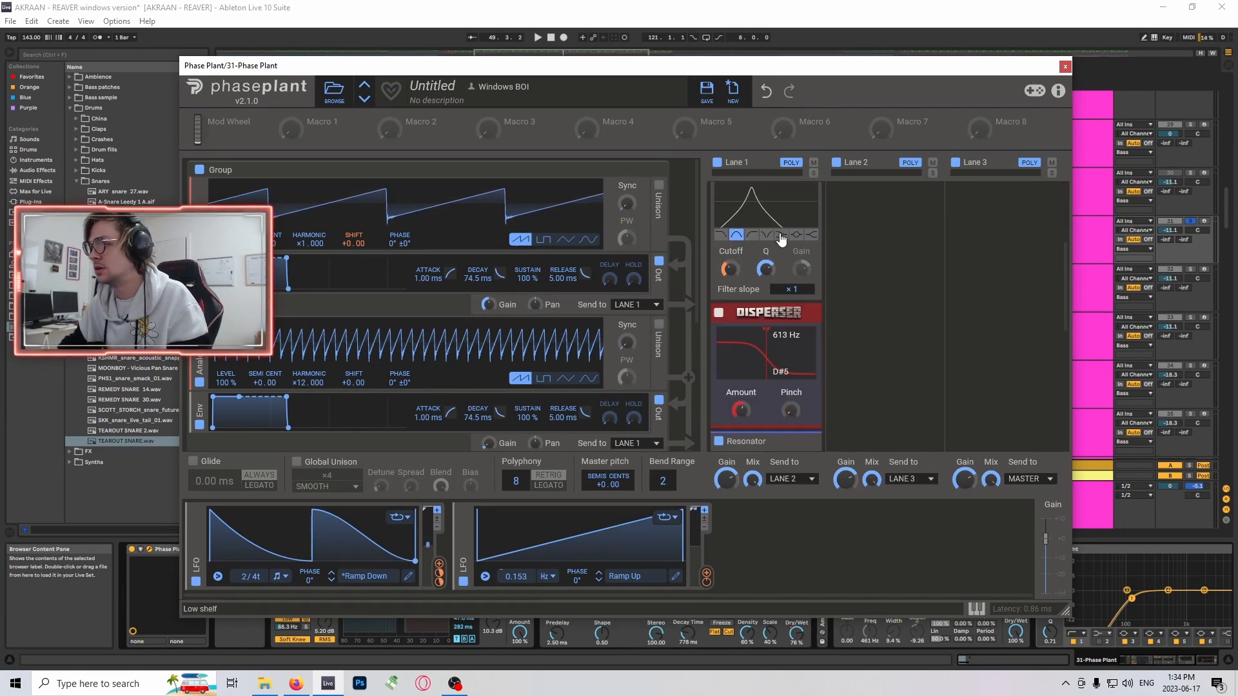
scroll(503, 280, "down", 3)
scroll(542, 388, "up", 3)
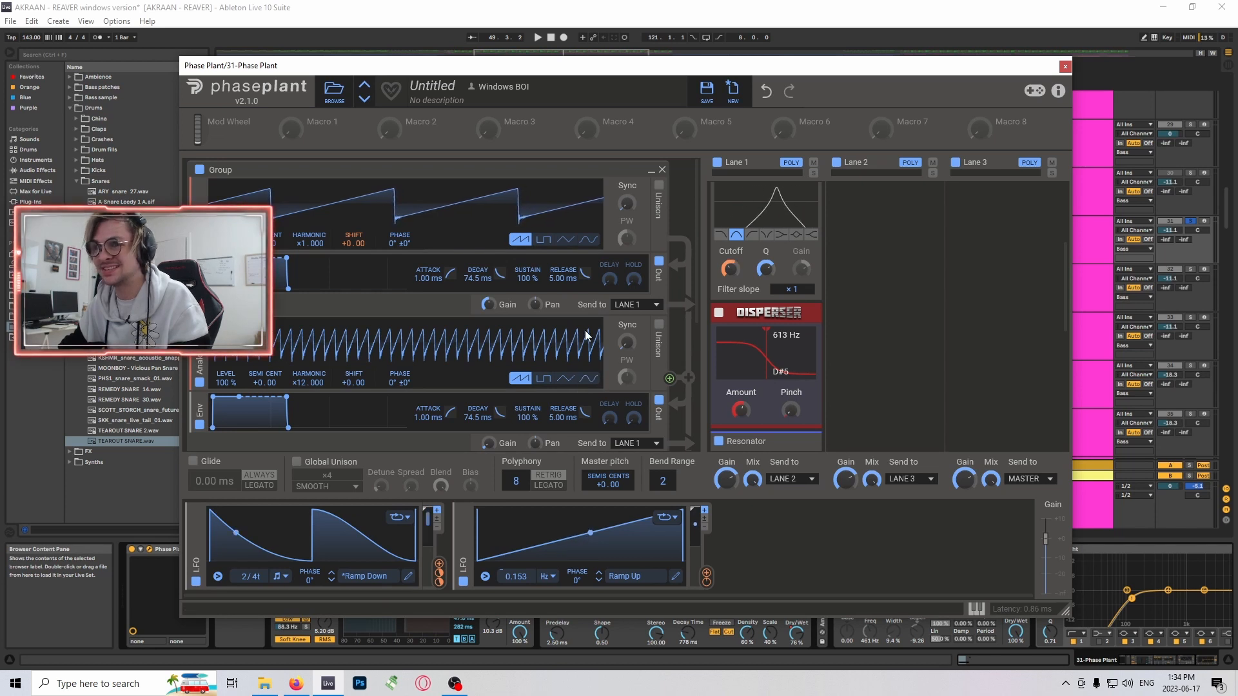
scroll(460, 296, "down", 2)
scroll(454, 308, "down", 1)
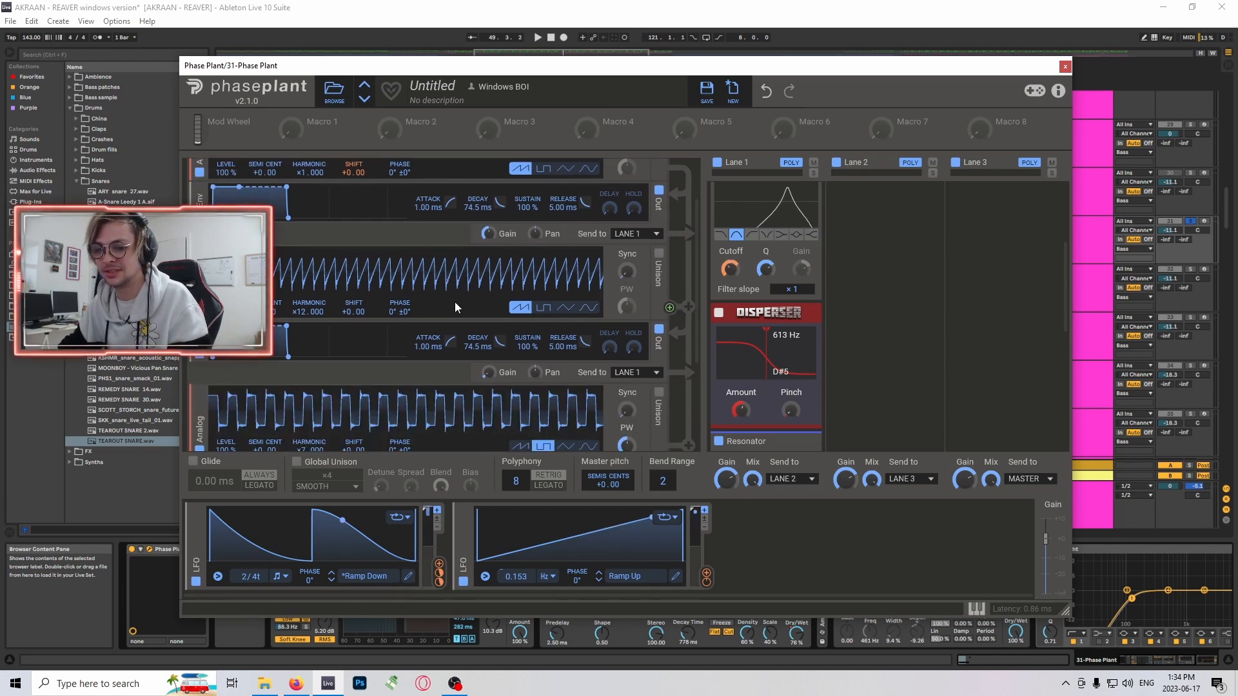
- Try out the rate of the first LFO while playing the track 31 clip
key("space")
left_click_drag(256, 579, 255, 579)
key("space")
- Review the Lane 1 snapins from the first Filter down to Faturator, playing the clip briefly
key("space")
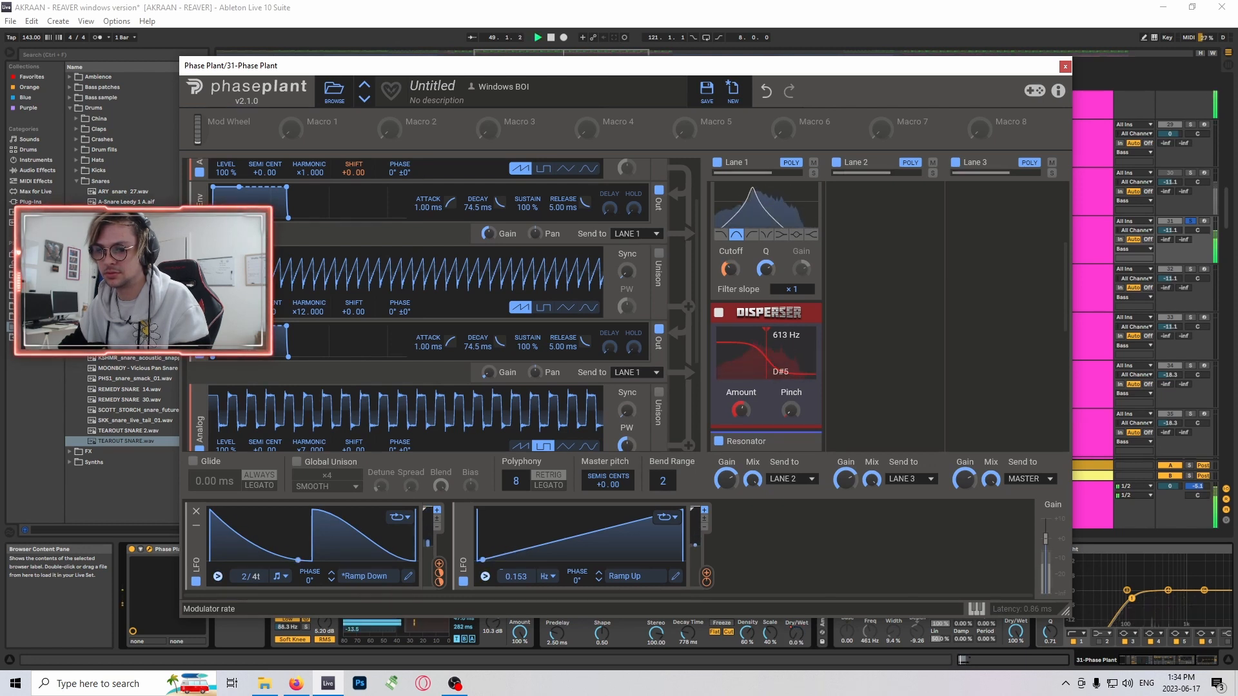
key("space")
scroll(759, 313, "down", 8)
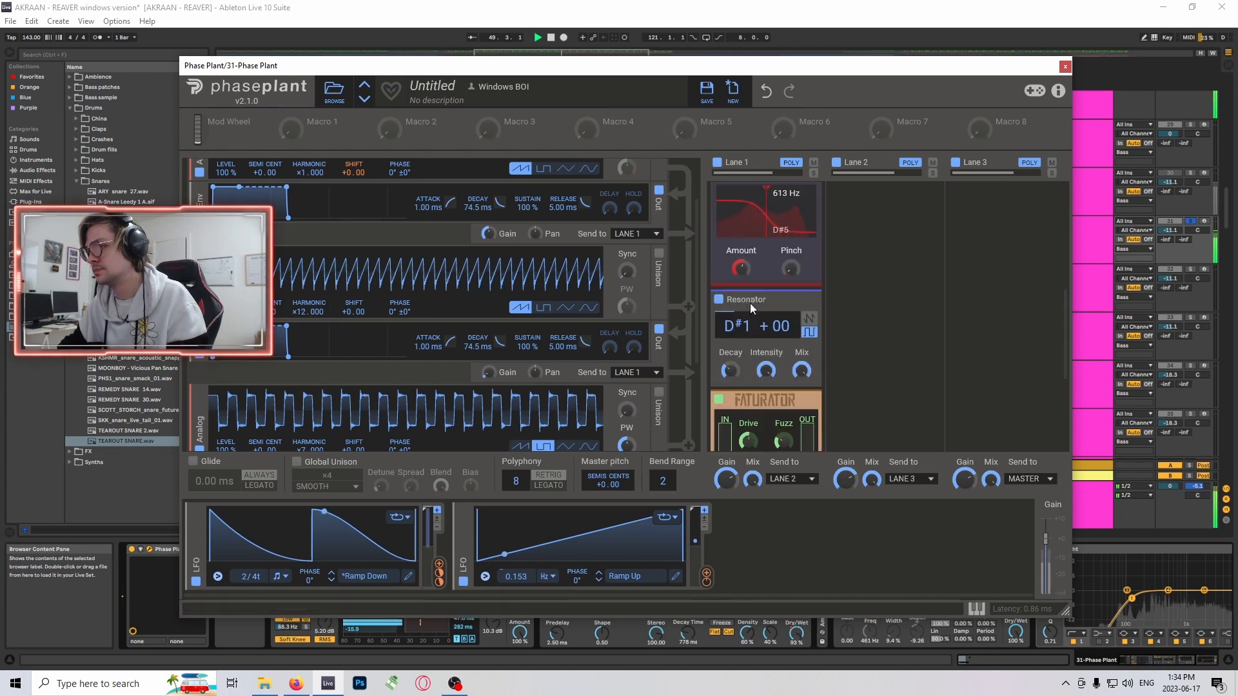
key("space")
scroll(772, 288, "up", 4)
scroll(772, 285, "up", 5)
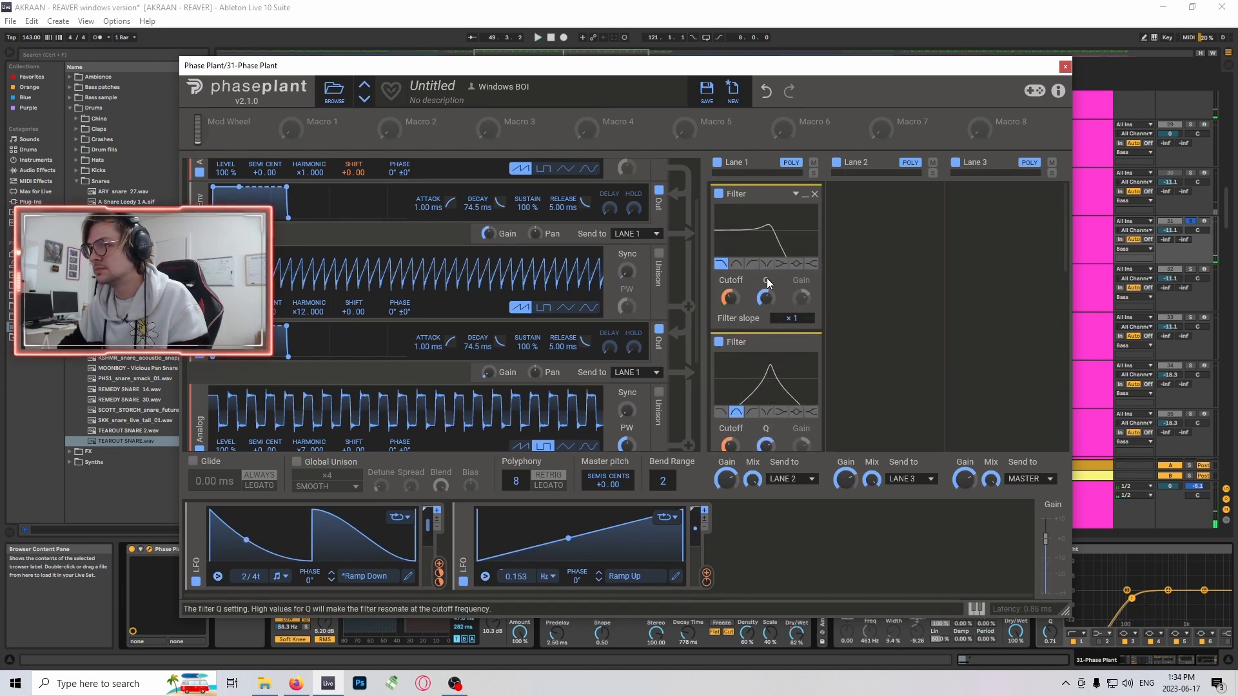
scroll(512, 269, "down", 3)
scroll(450, 323, "up", 3)
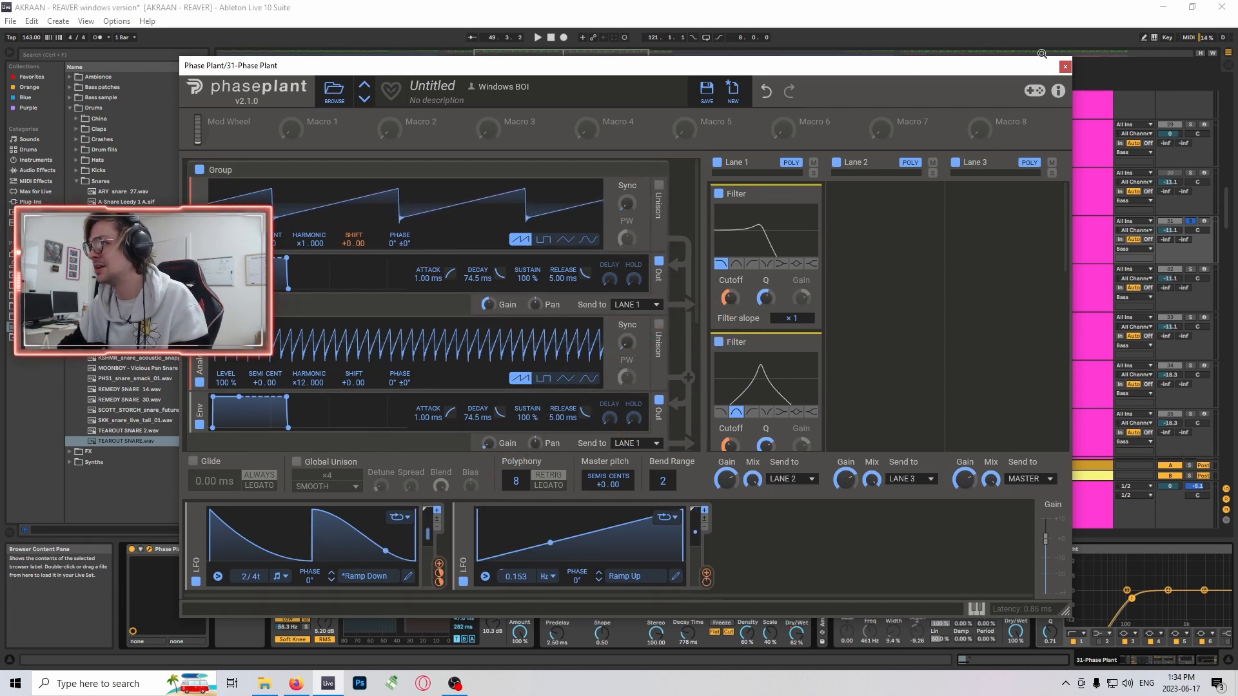
- Close the Phase Plant window and audition the track 31 clips at bars 33 and 49
left_click(1065, 67)
scroll(446, 215, "up", 1)
left_click_drag(524, 55, 484, 47)
scroll(574, 249, "down", 1)
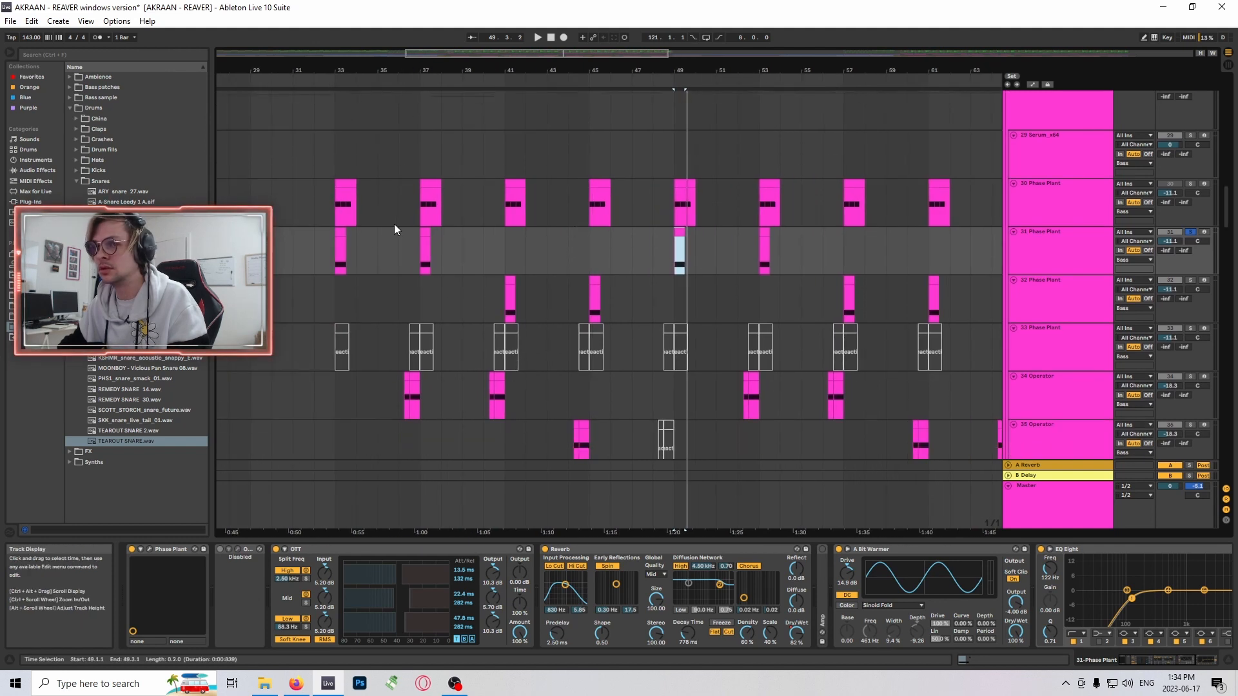
left_click(340, 232)
key("space")
left_click(679, 255)
key("space")
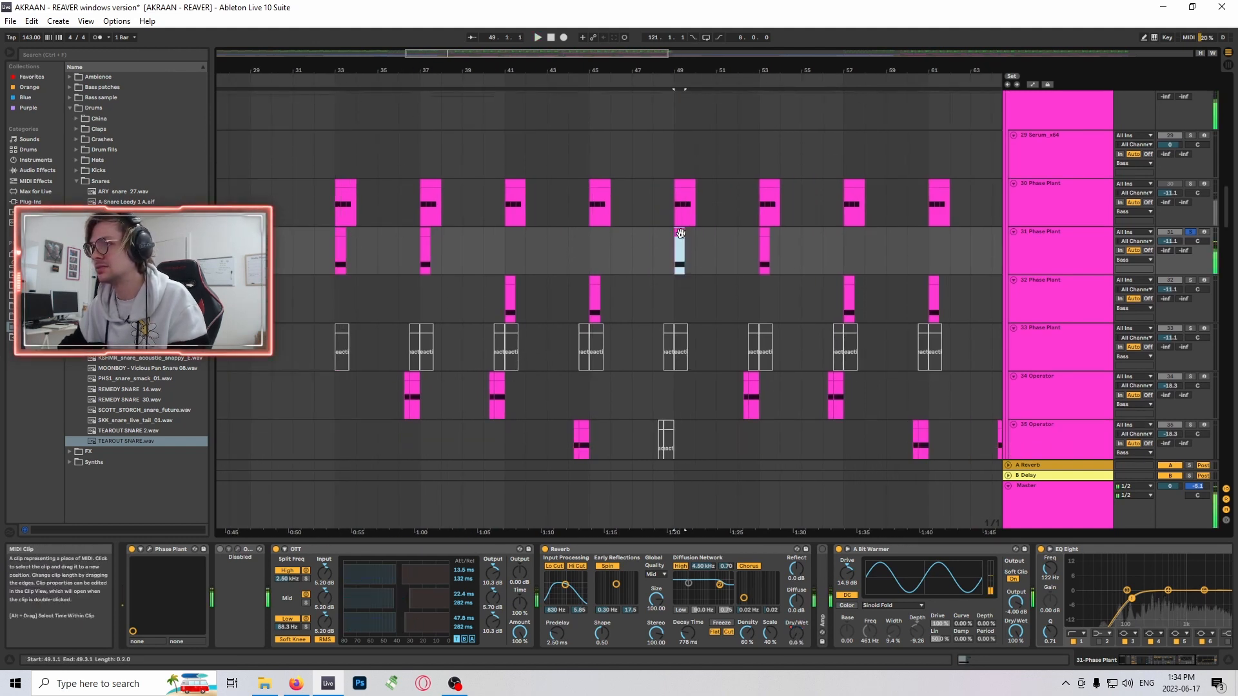
- Solo the track 34 Operator and audition its clip at bar 52
scroll(768, 261, "down", 3)
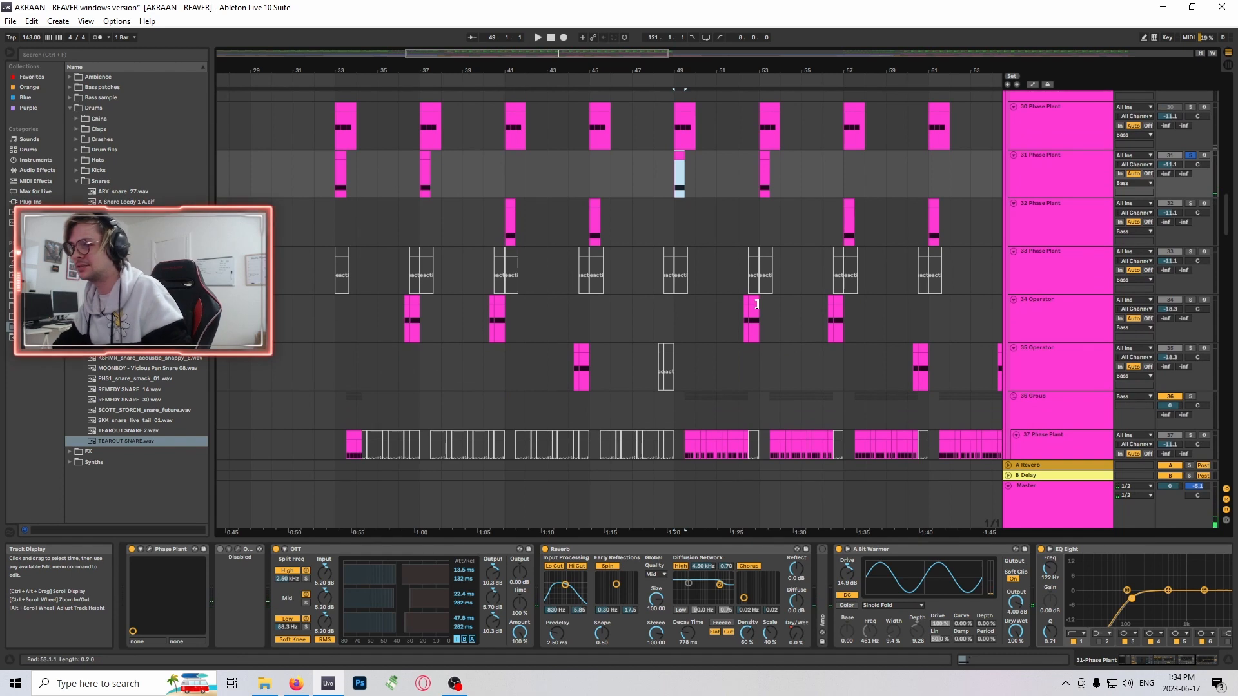
left_click(756, 304)
scroll(1035, 309, "down", 1)
key("space")
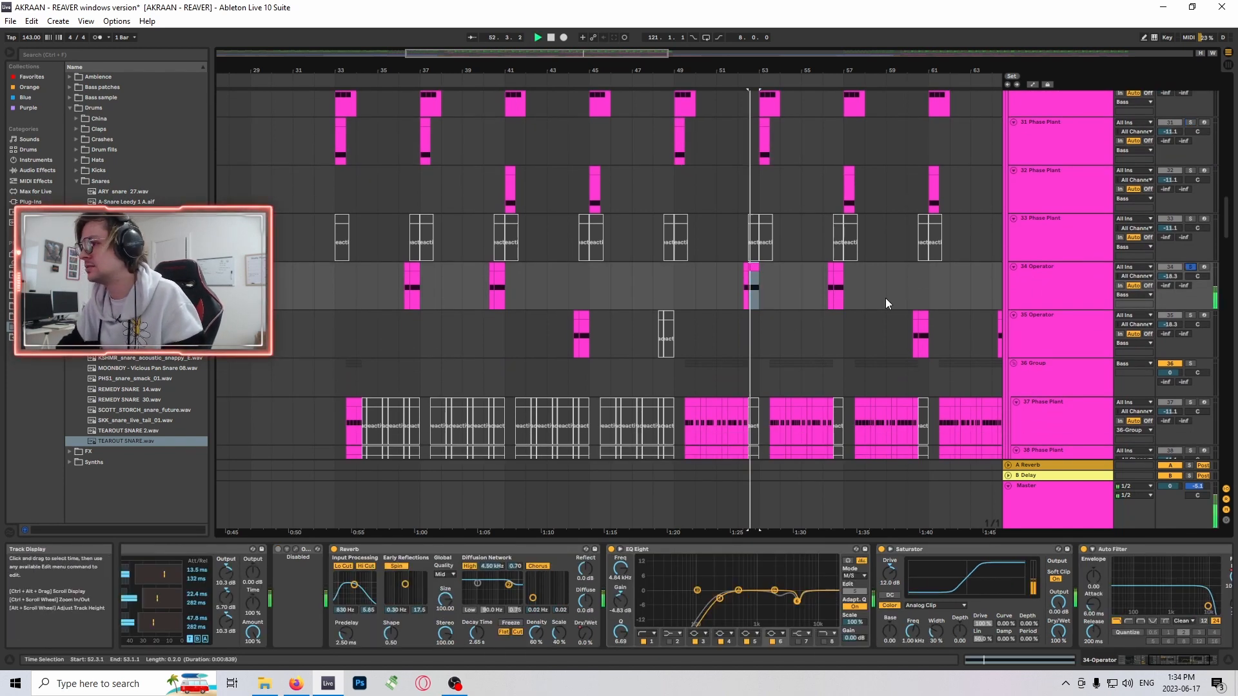
key("space")
- Solo the track 35 Operator and audition its clip at bar 60, lowering the master volume to about -14.6 dB
left_click_drag(630, 57, 678, 69)
left_click(677, 335)
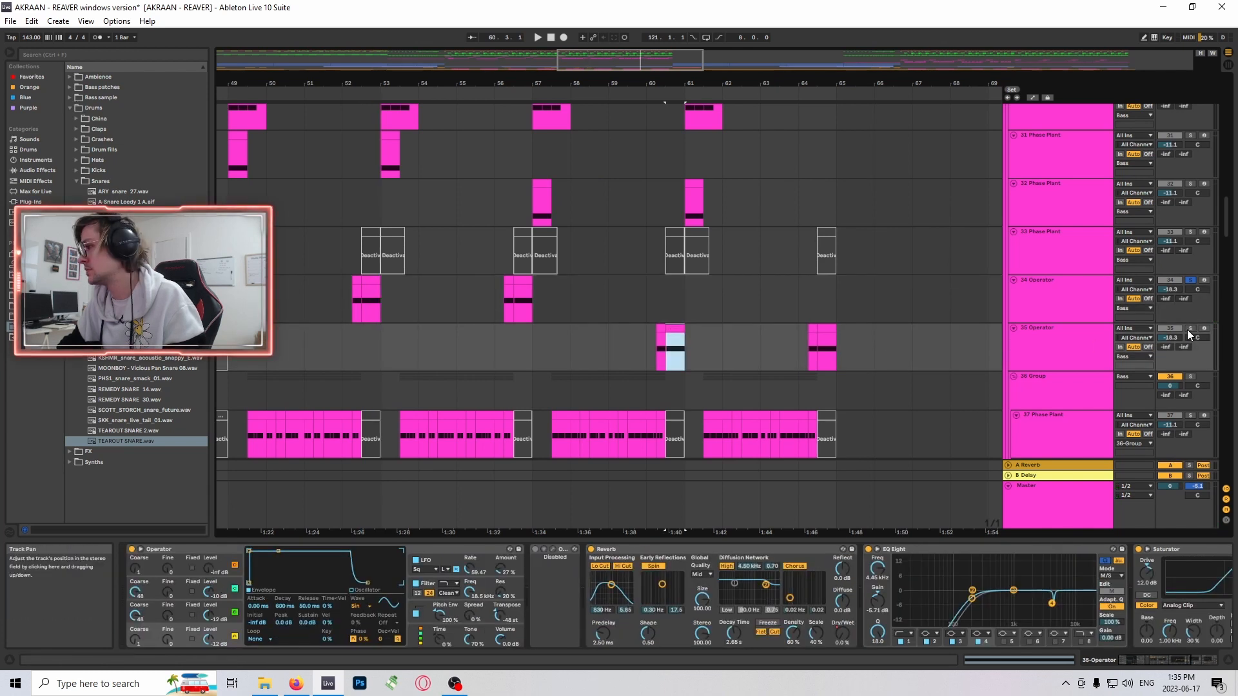
left_click(1190, 329)
key("space")
scroll(856, 271, "down", 1)
key("space")
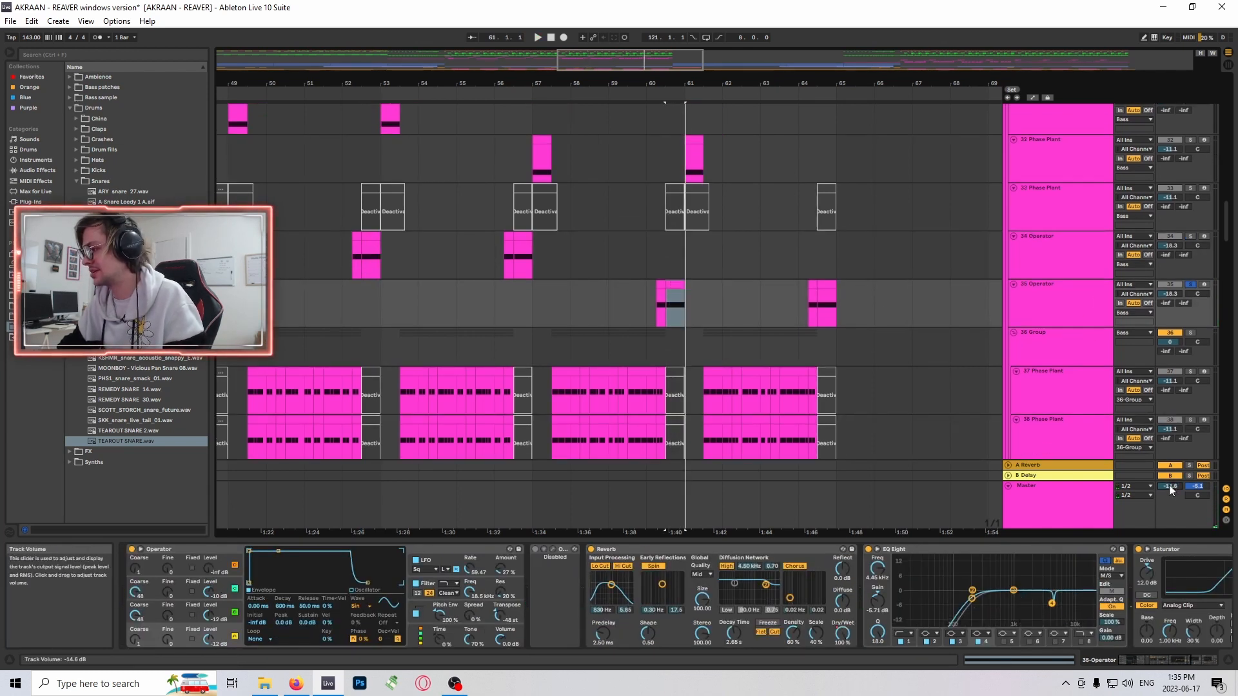
key("space")
key("space")
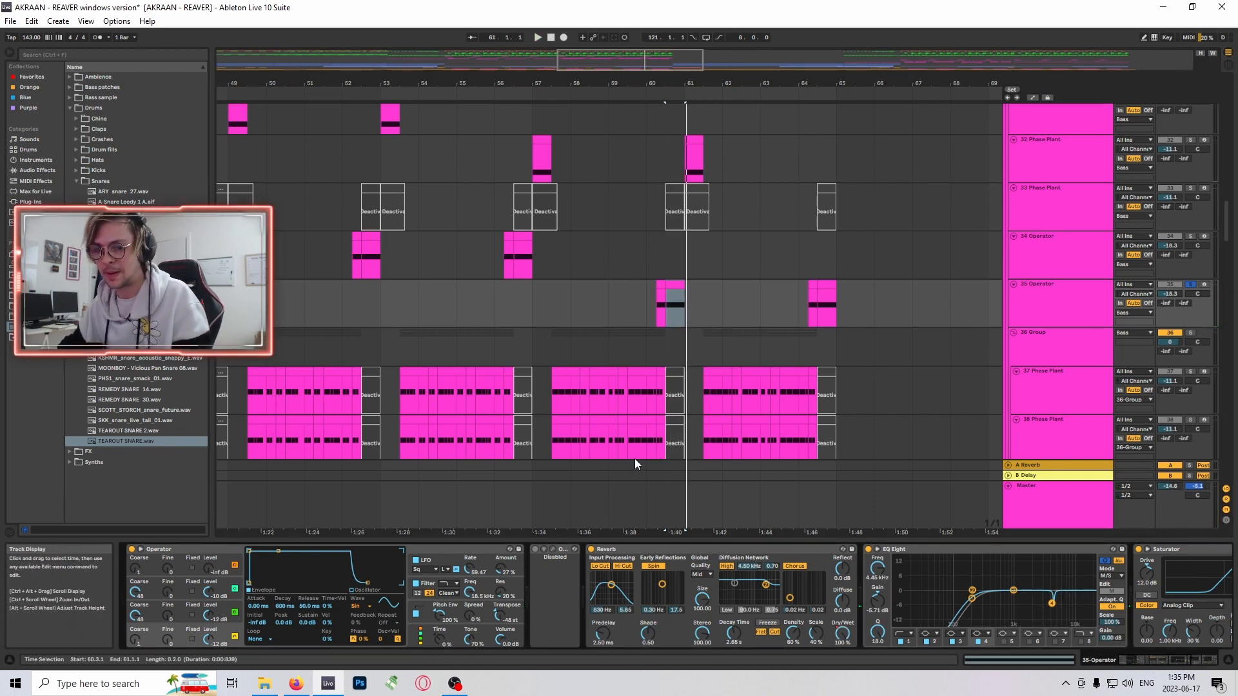
- Collapse the disabled OTT plug-in in the track 35 device chain and play the track briefly
scroll(690, 309, "down", 4)
scroll(689, 309, "up", 3)
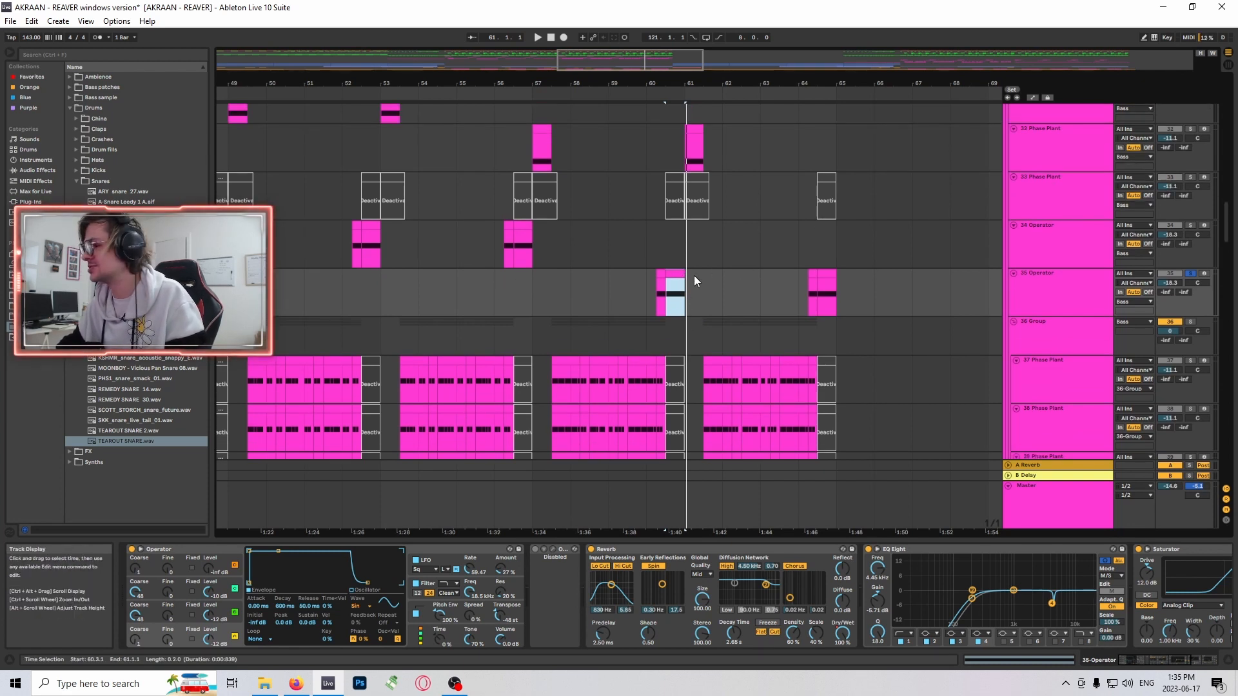
double_click(560, 551)
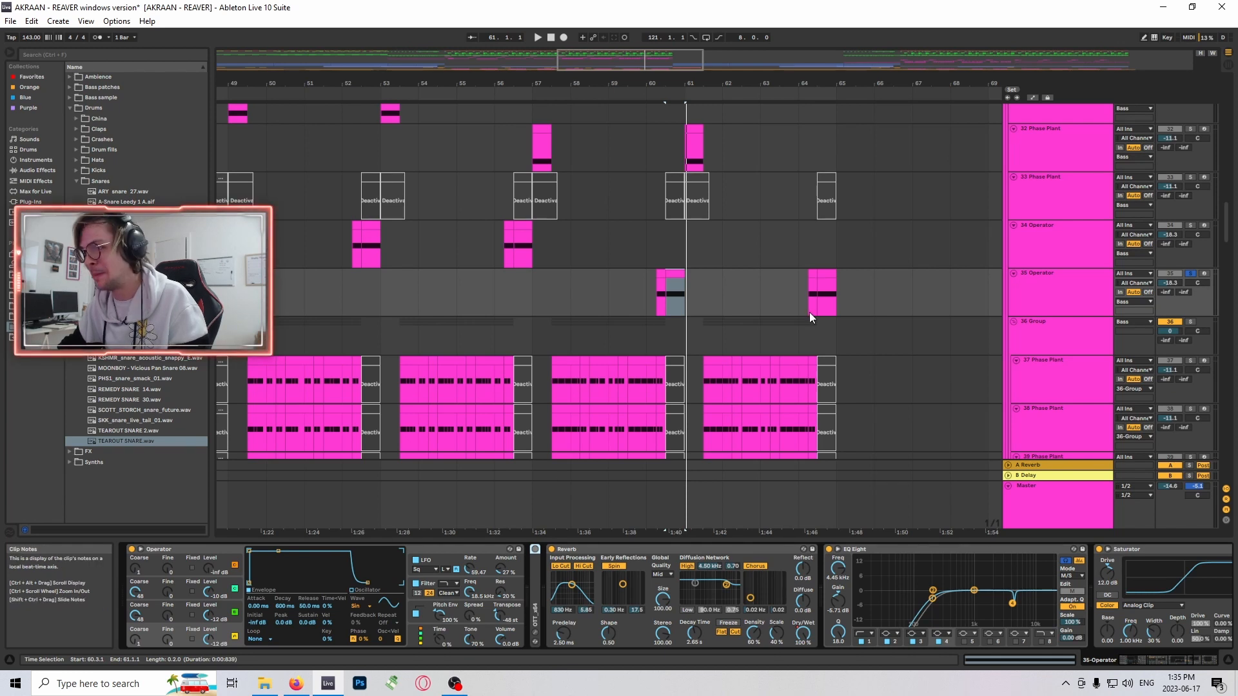
key("space")
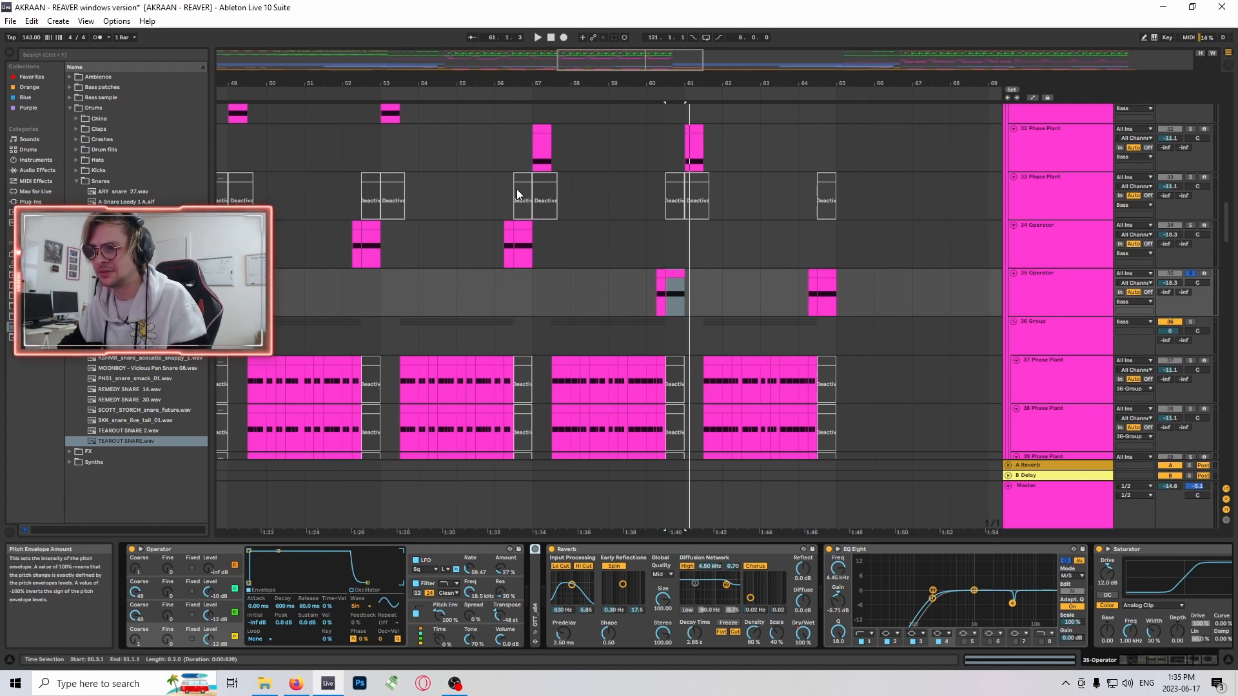
- Compare the Operator settings of the track 34 clip at bar 56 and the track 35 clip at bar 60
left_click_drag(609, 51, 609, 47)
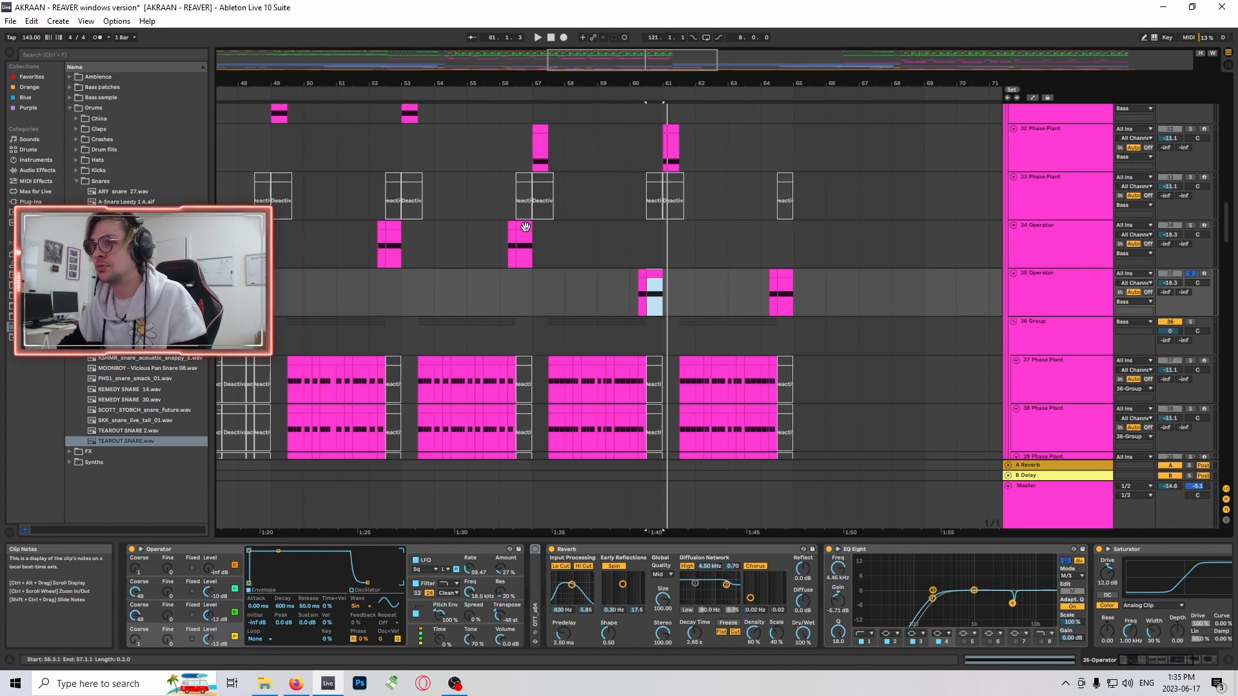
left_click(523, 226)
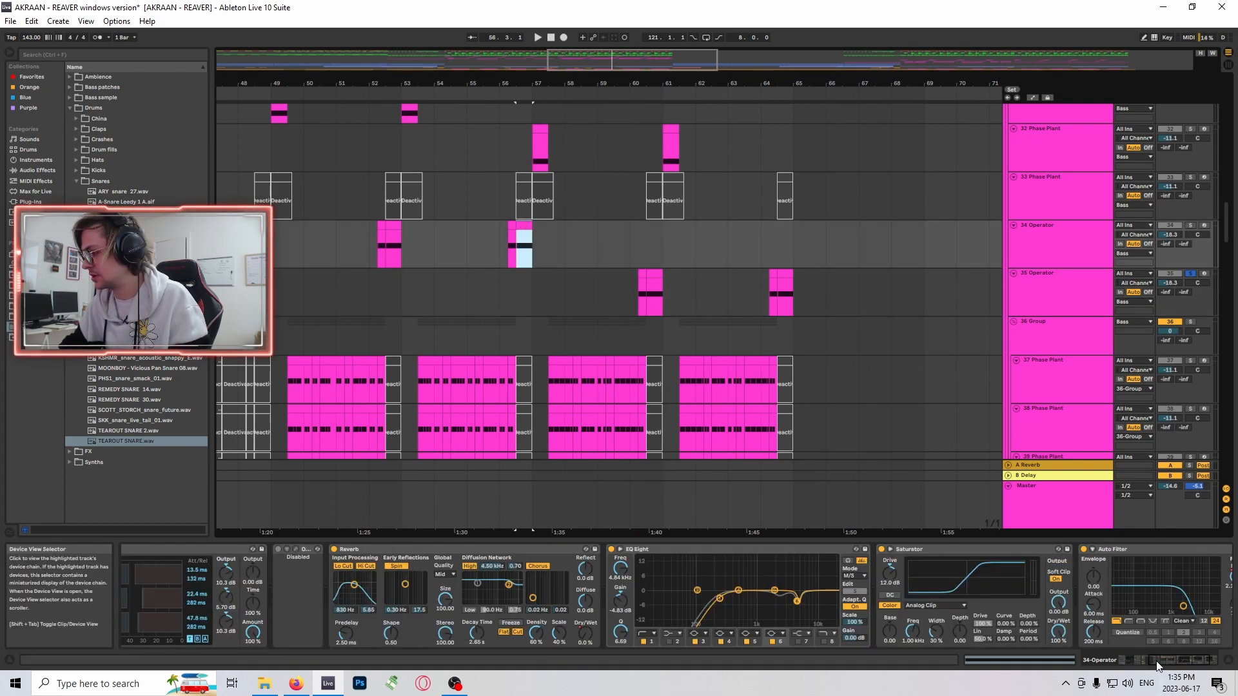
left_click_drag(1168, 661, 1141, 661)
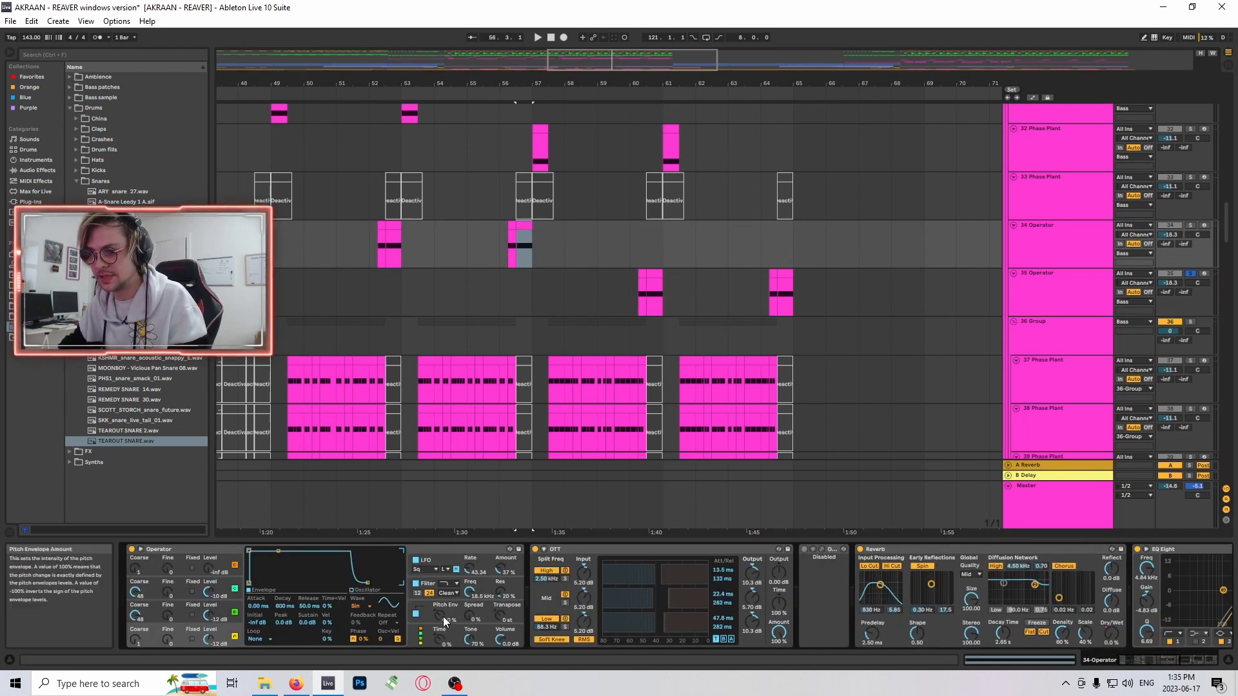
left_click(657, 273)
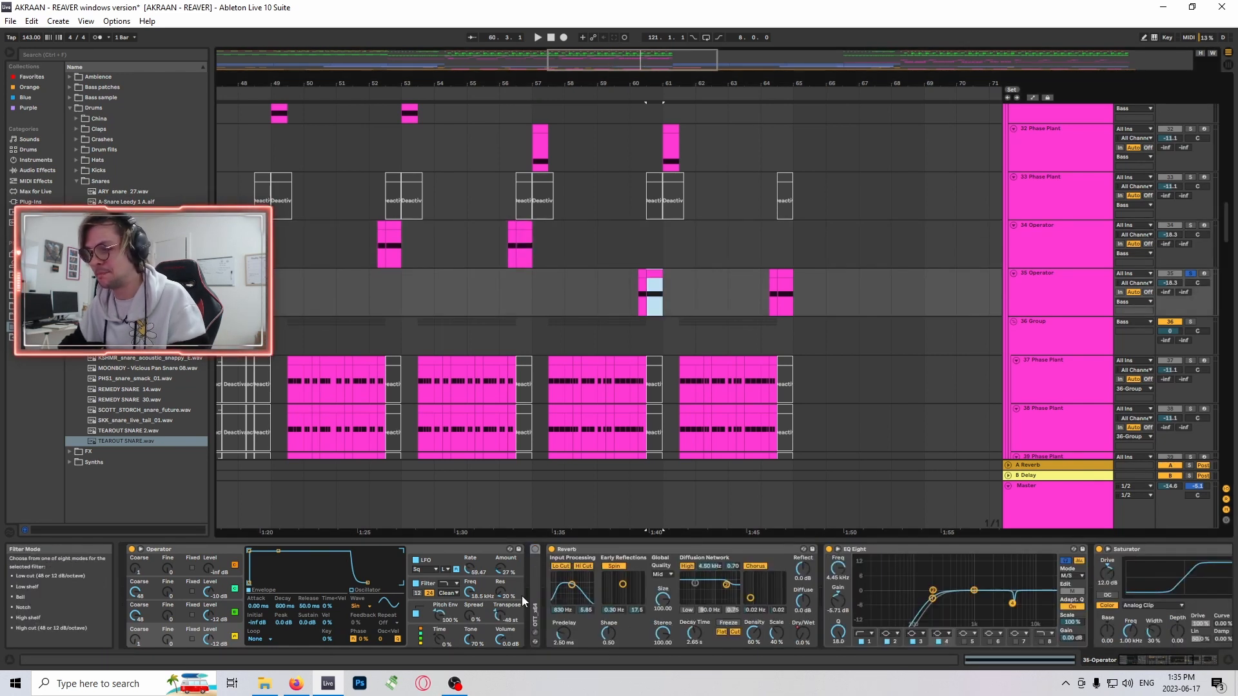
key("space")
- Look along the arrangement past bar 65 and turn off the solo on track 35
left_click_drag(658, 84, 658, 62)
scroll(758, 358, "down", 4)
scroll(767, 351, "up", 6)
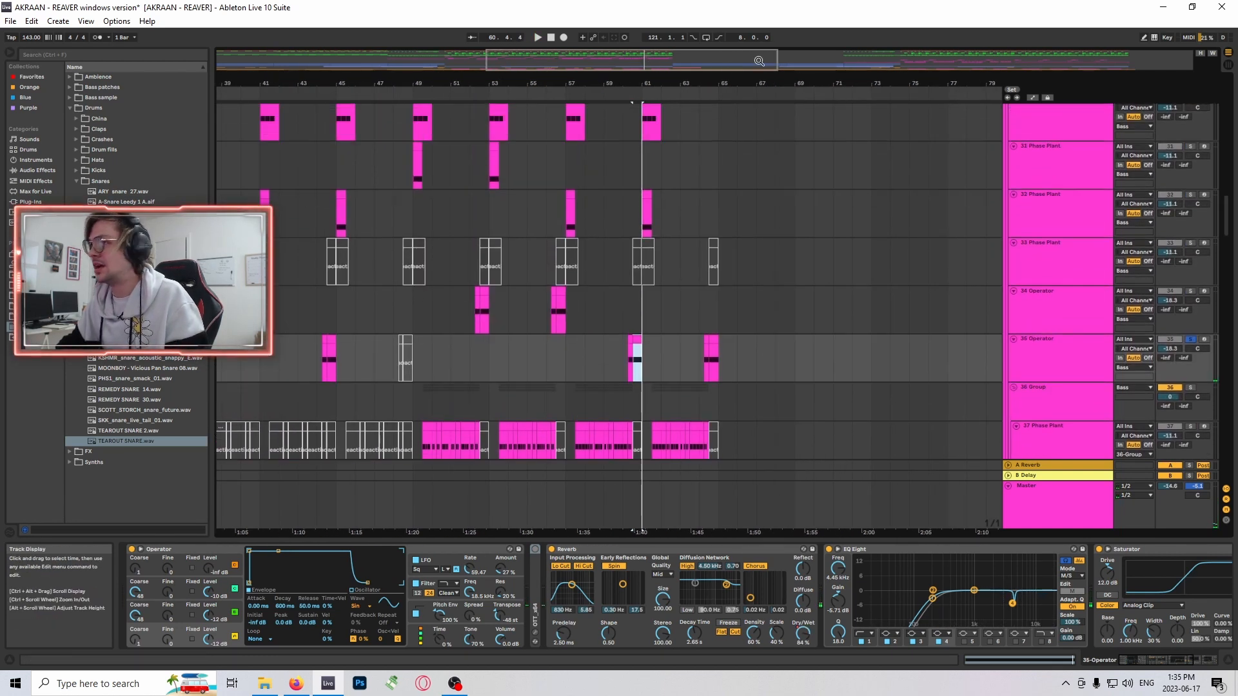
left_click_drag(760, 61, 1031, 52)
scroll(486, 343, "down", 2)
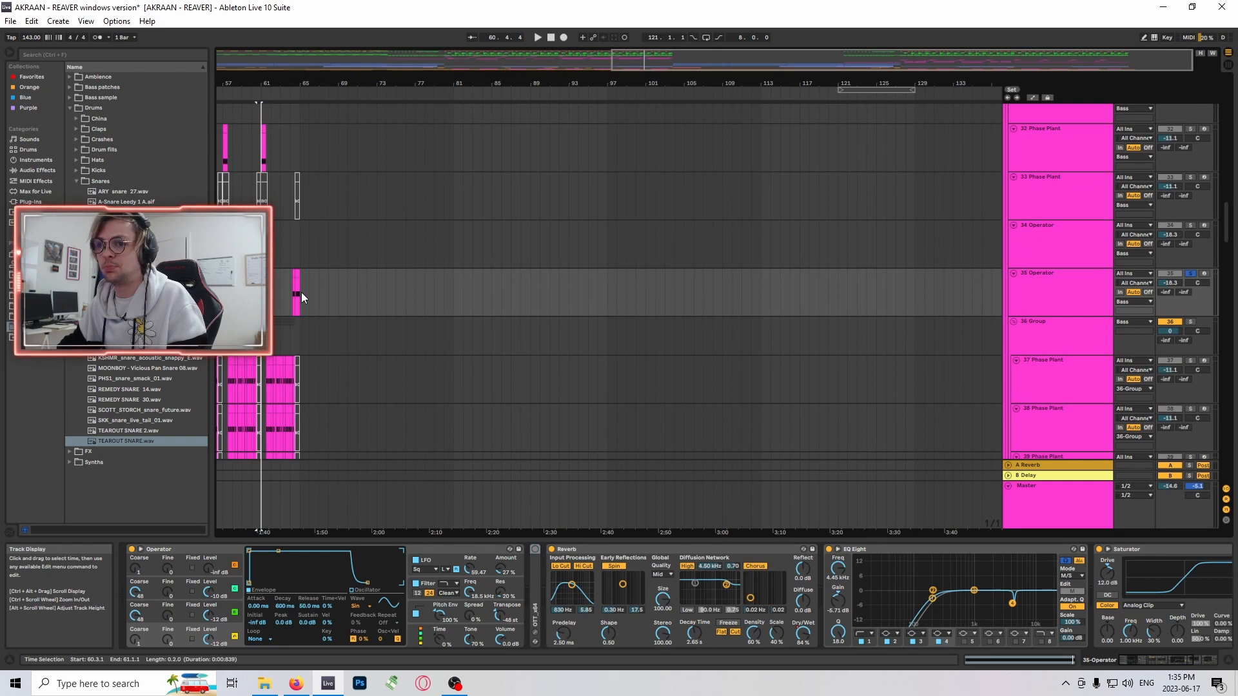
left_click(719, 250)
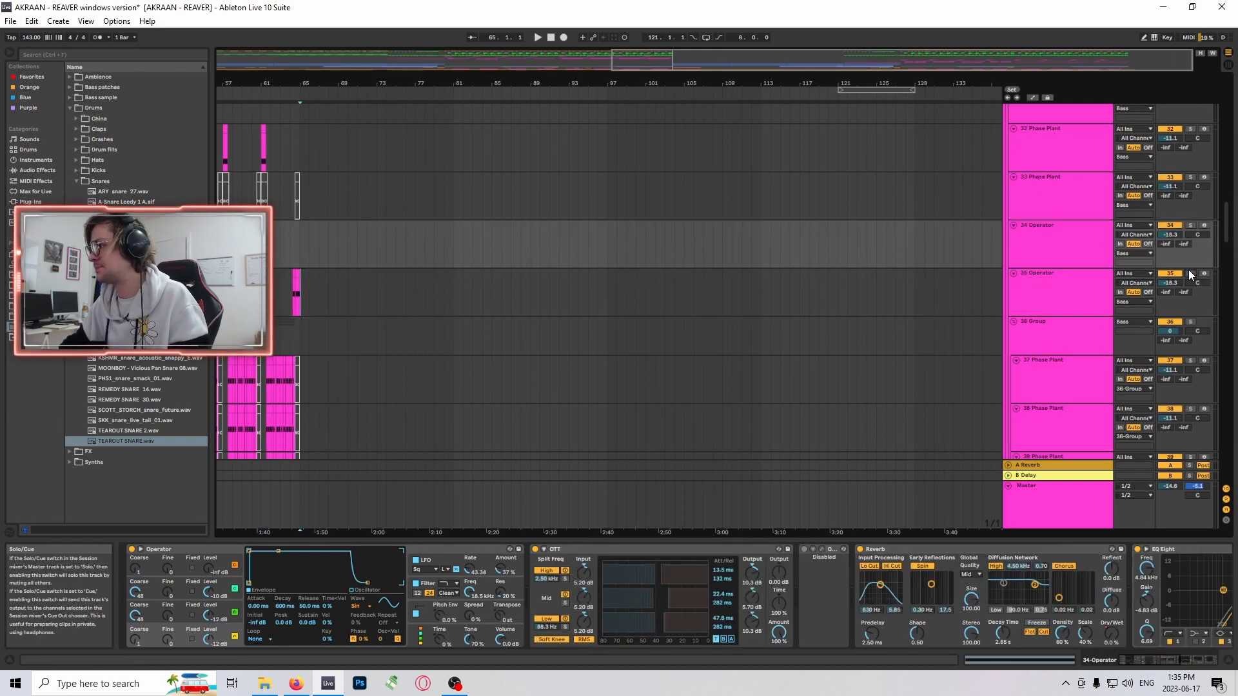
- Select the first drop clip on track 40 29-Audio 1, starting at bar 33, and solo that track
scroll(764, 172, "down", 1)
left_click_drag(656, 67, 400, 75)
scroll(515, 354, "down", 4)
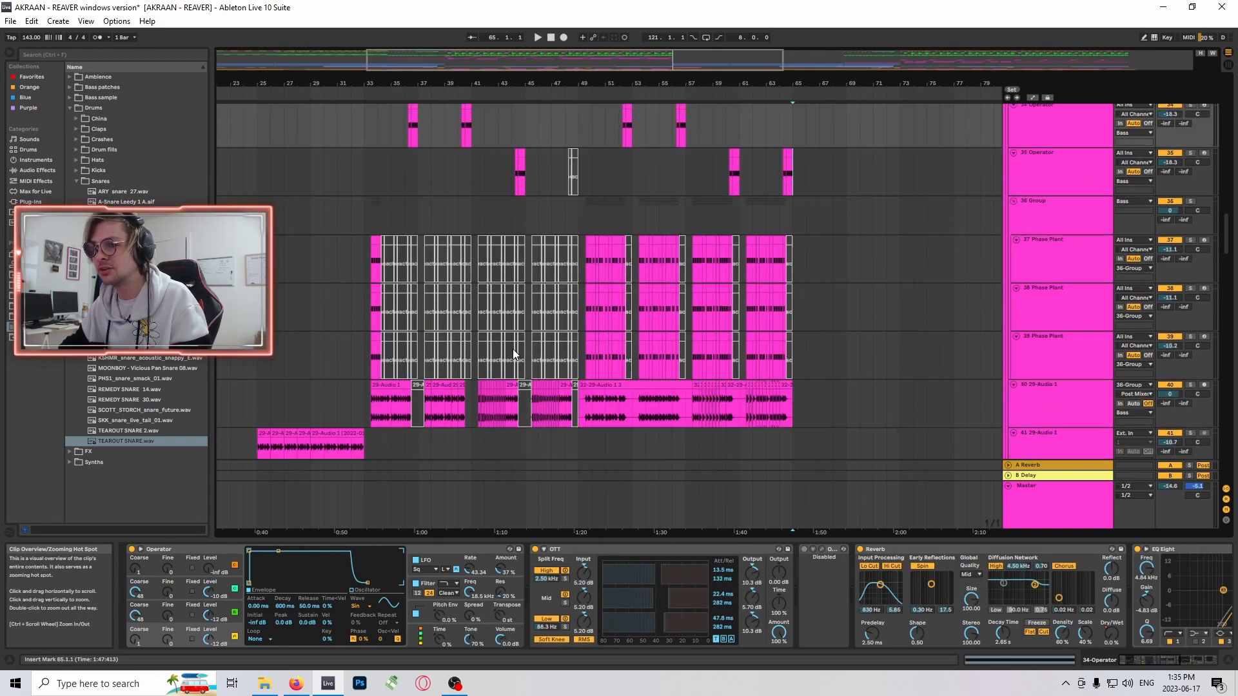
left_click_drag(1226, 246, 1225, 272)
scroll(548, 337, "up", 4)
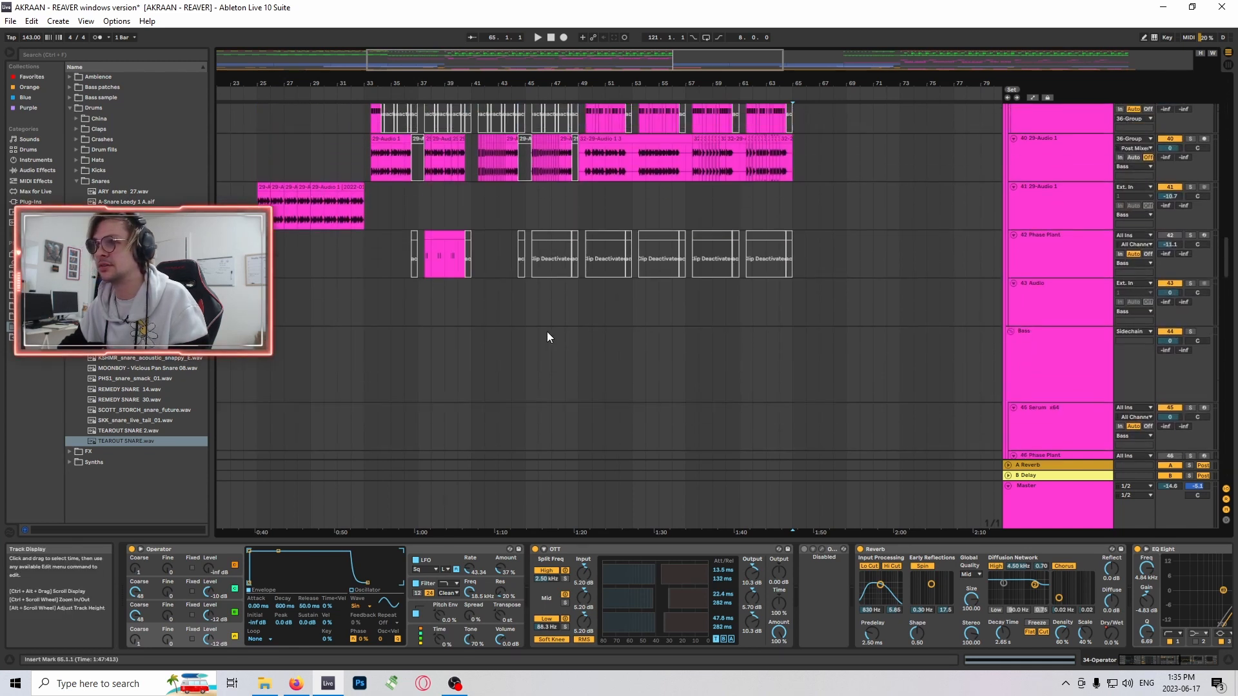
left_click_drag(424, 81, 440, 253)
left_click(374, 226)
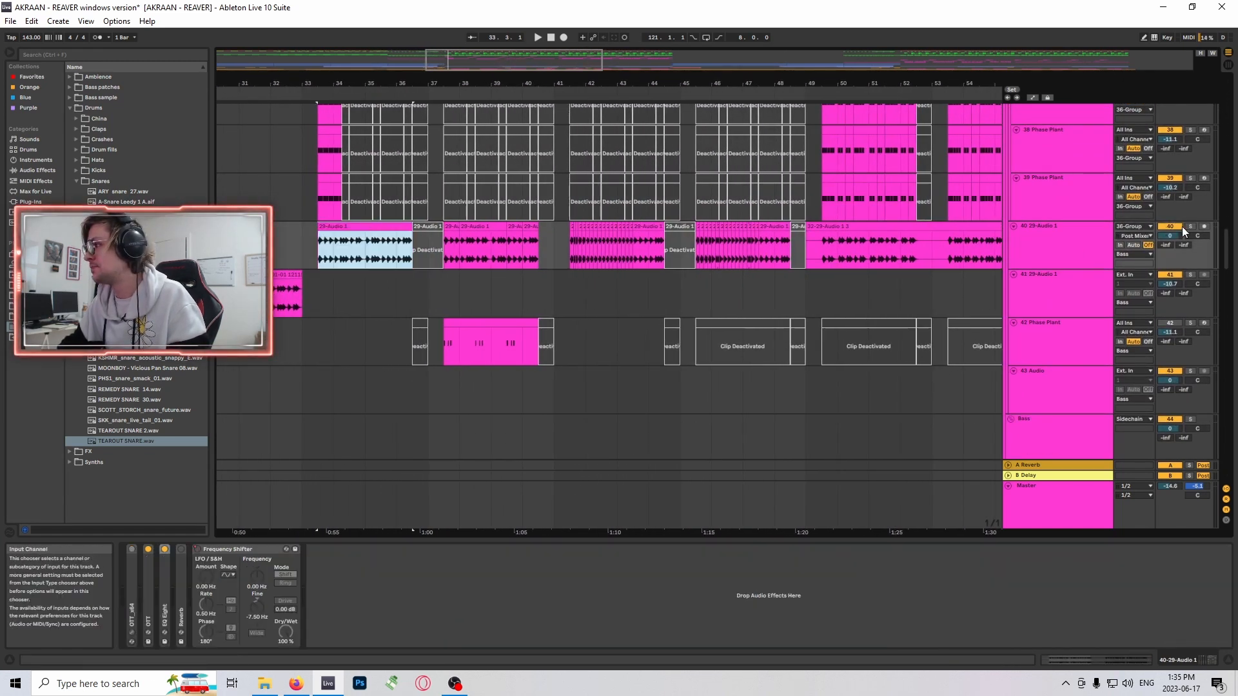
left_click(1191, 227)
scroll(528, 217, "up", 1)
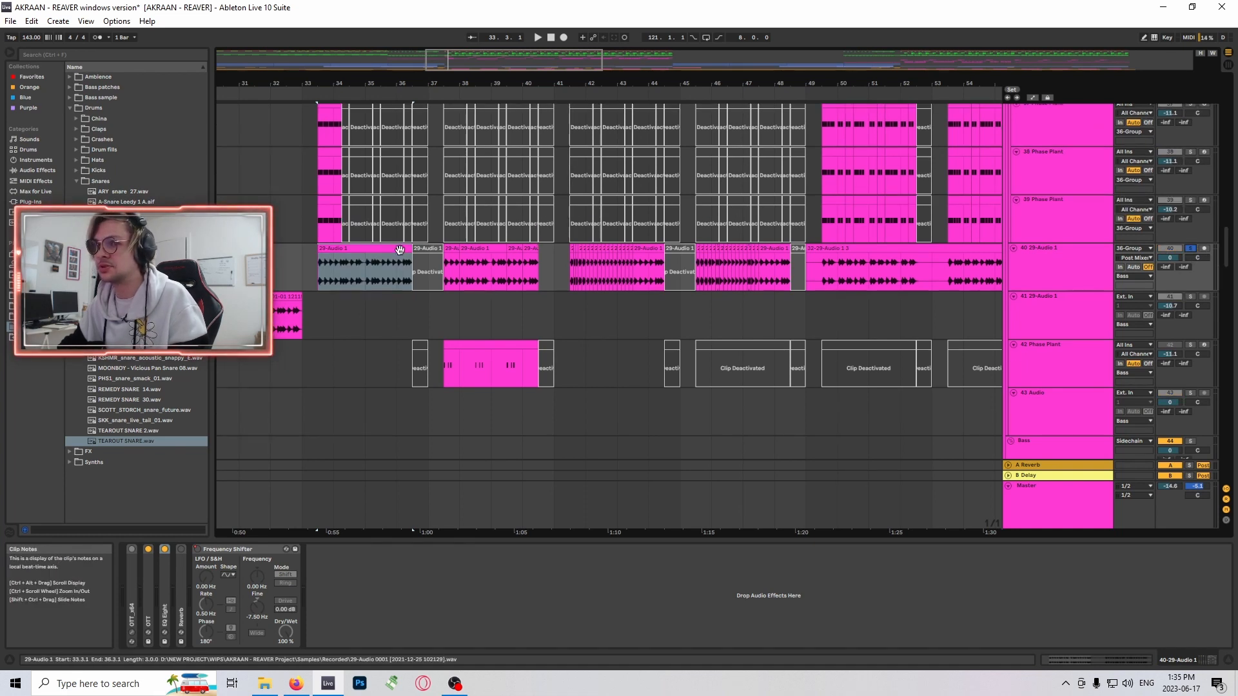
- Audition the soloed track 40 audio from bar 33, set the insert marker at bar 35 and reselect the first clip
key("space")
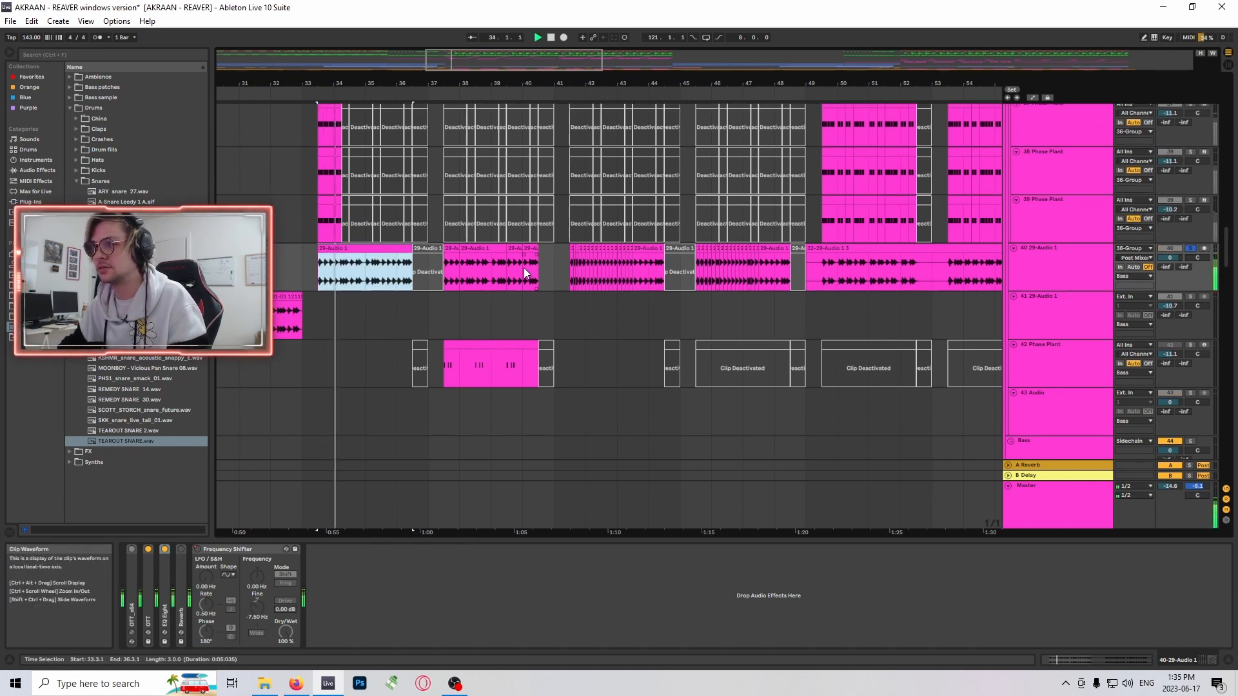
left_click(365, 276)
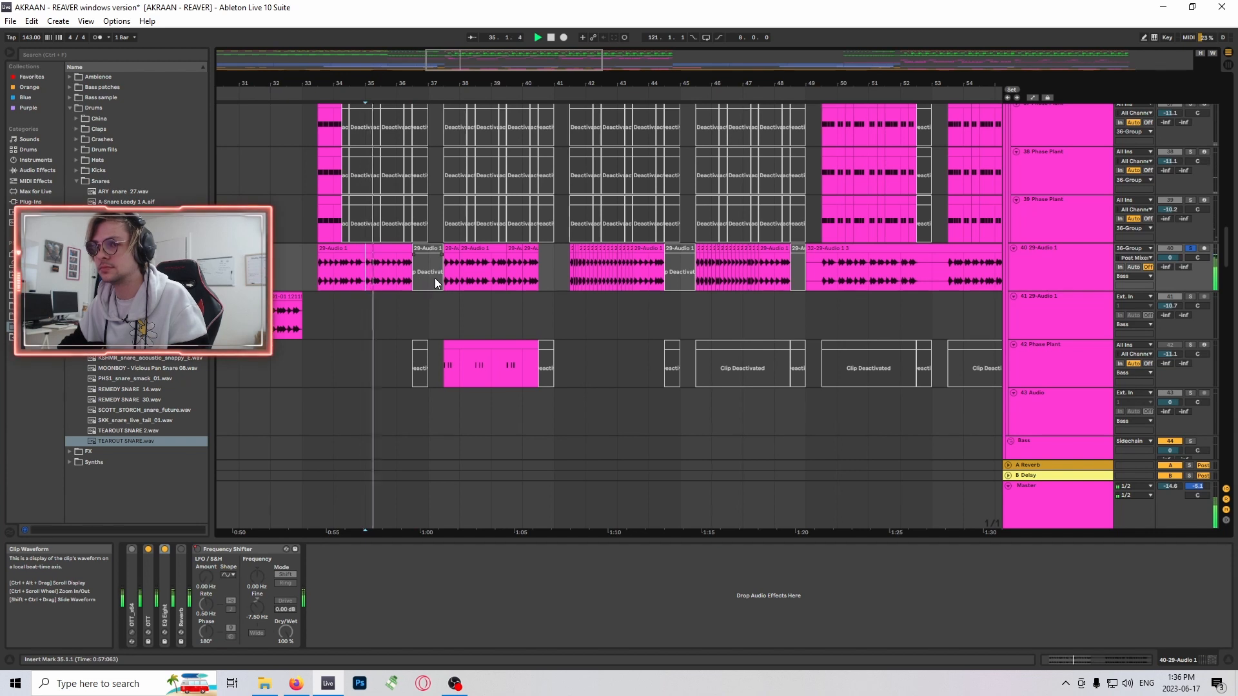
left_click(394, 276)
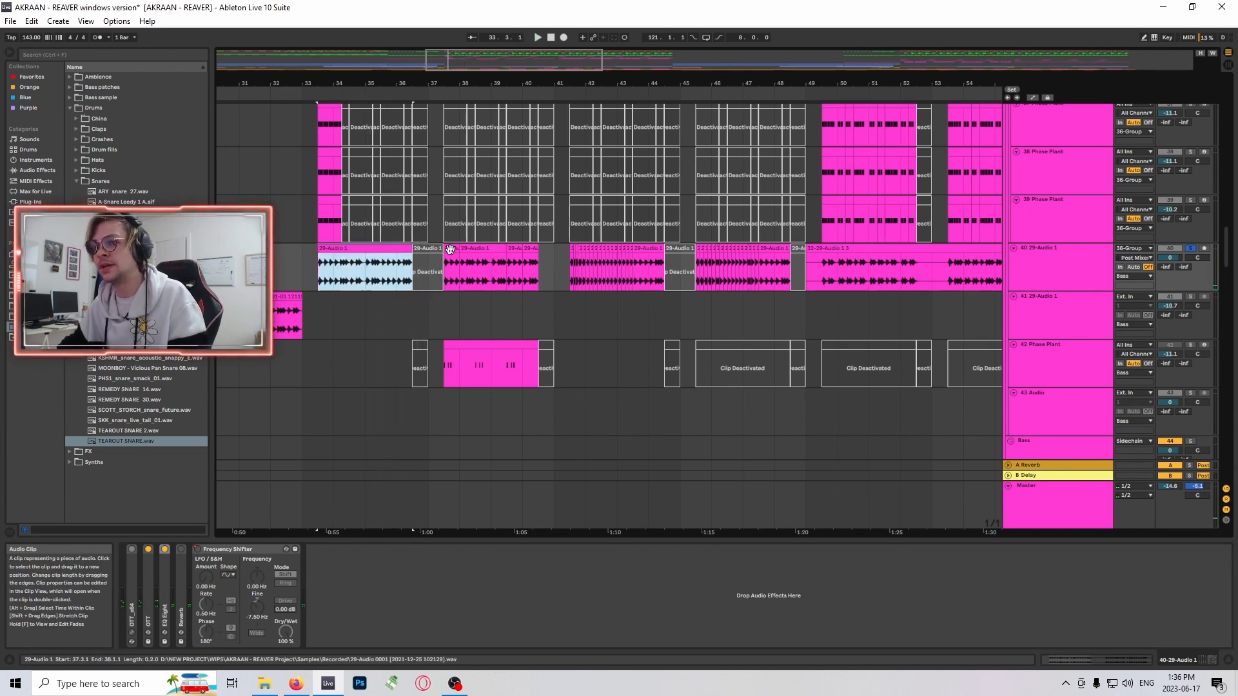
- Mark the first track 40 phrases from bar 33.3 to bar 37.1 and from bar 36.3 to bar 41.1
left_click_drag(443, 274, 460, 274)
scroll(521, 284, "up", 1)
left_click(302, 298)
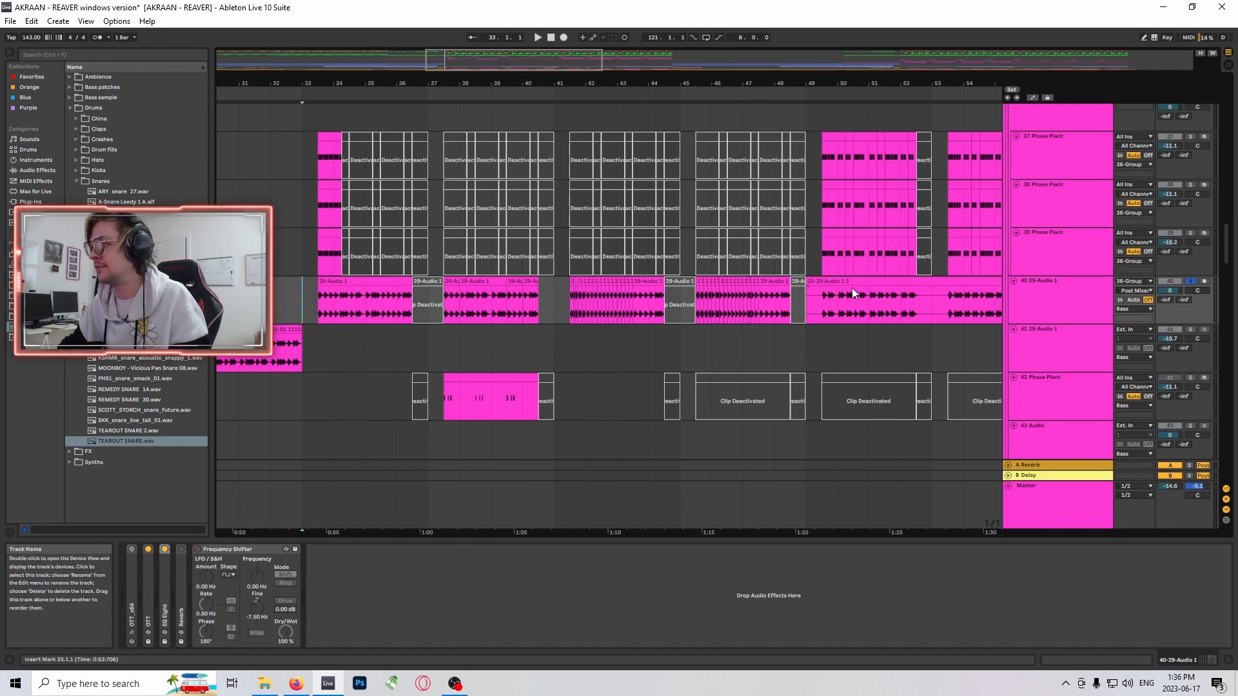
left_click_drag(315, 297, 430, 305)
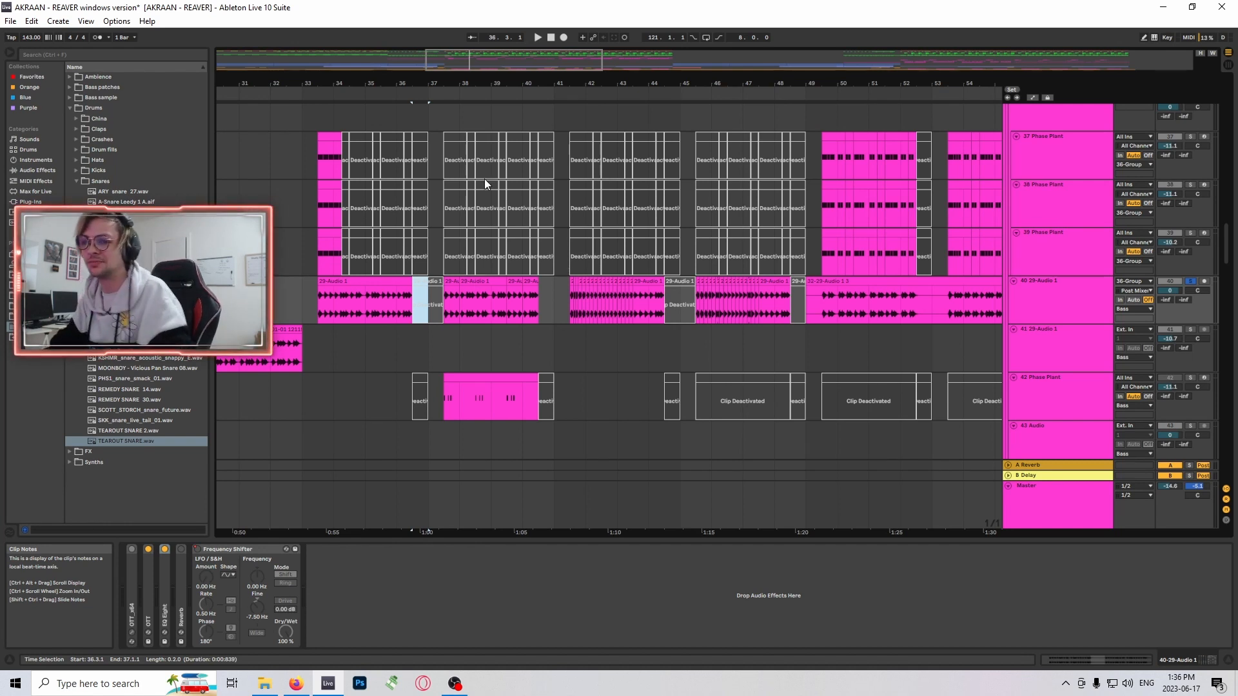
left_click(423, 285)
left_click_drag(412, 307, 559, 301)
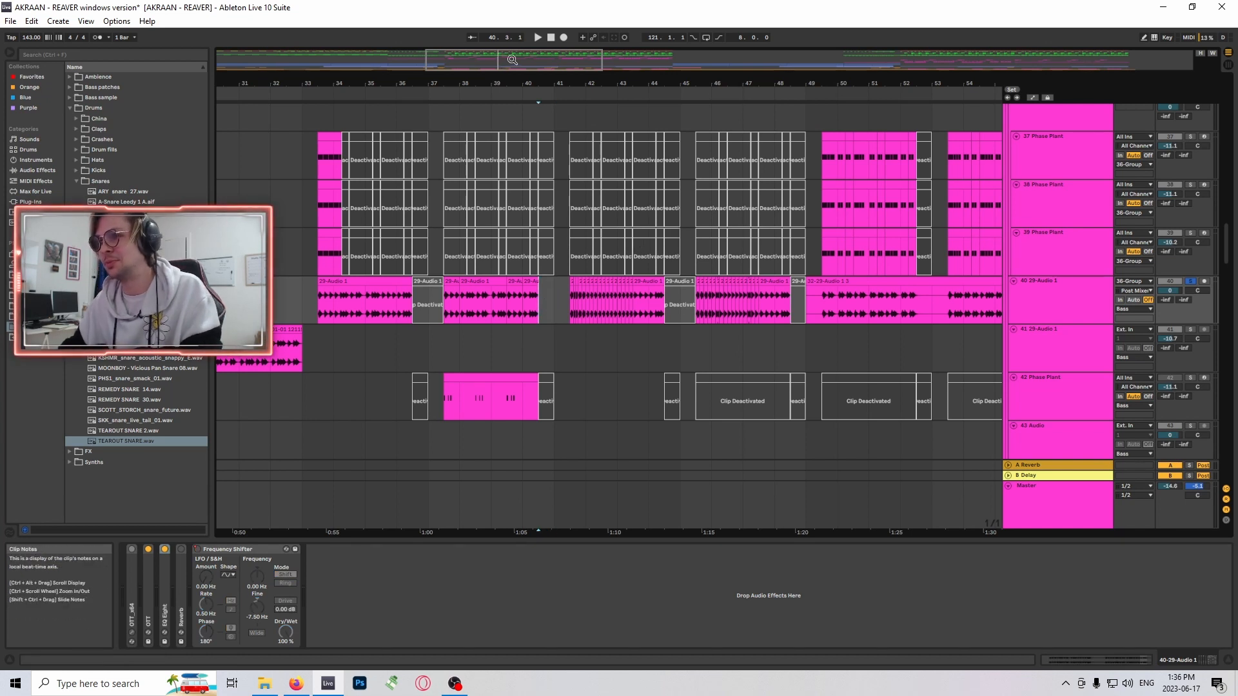
- Highlight the half-bar gaps that precede the track 40 phrases at bars 33, 37 and 45
left_click(451, 304)
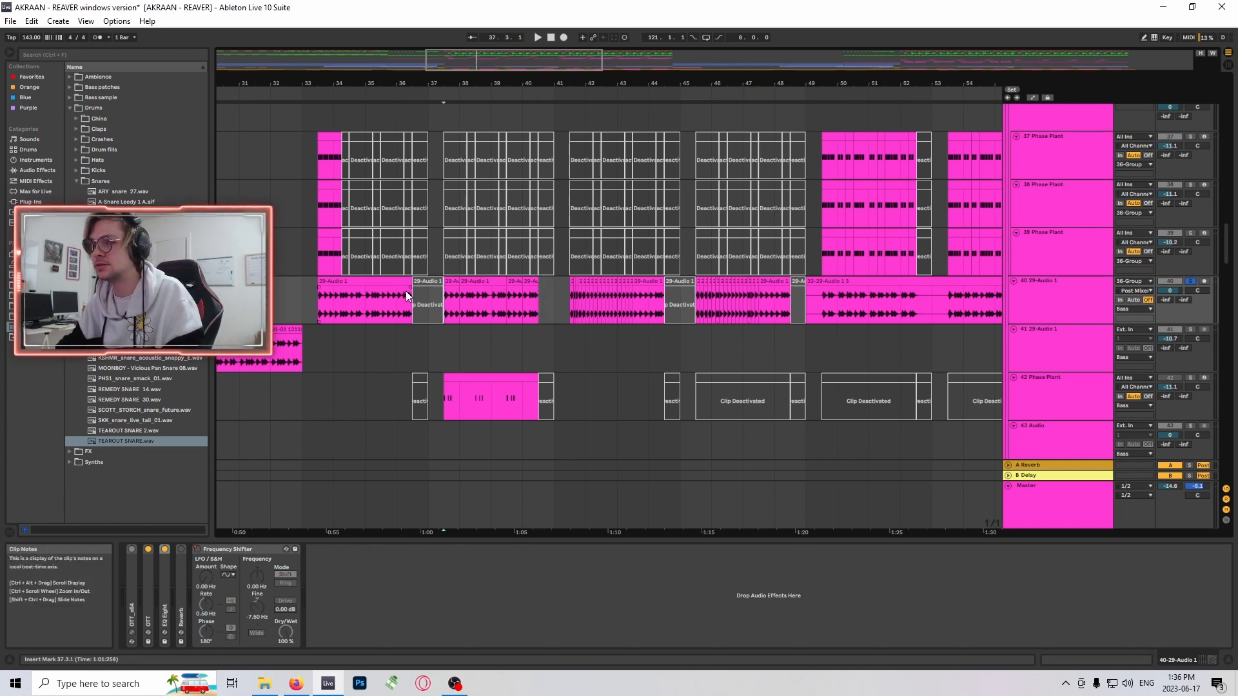
left_click(430, 314)
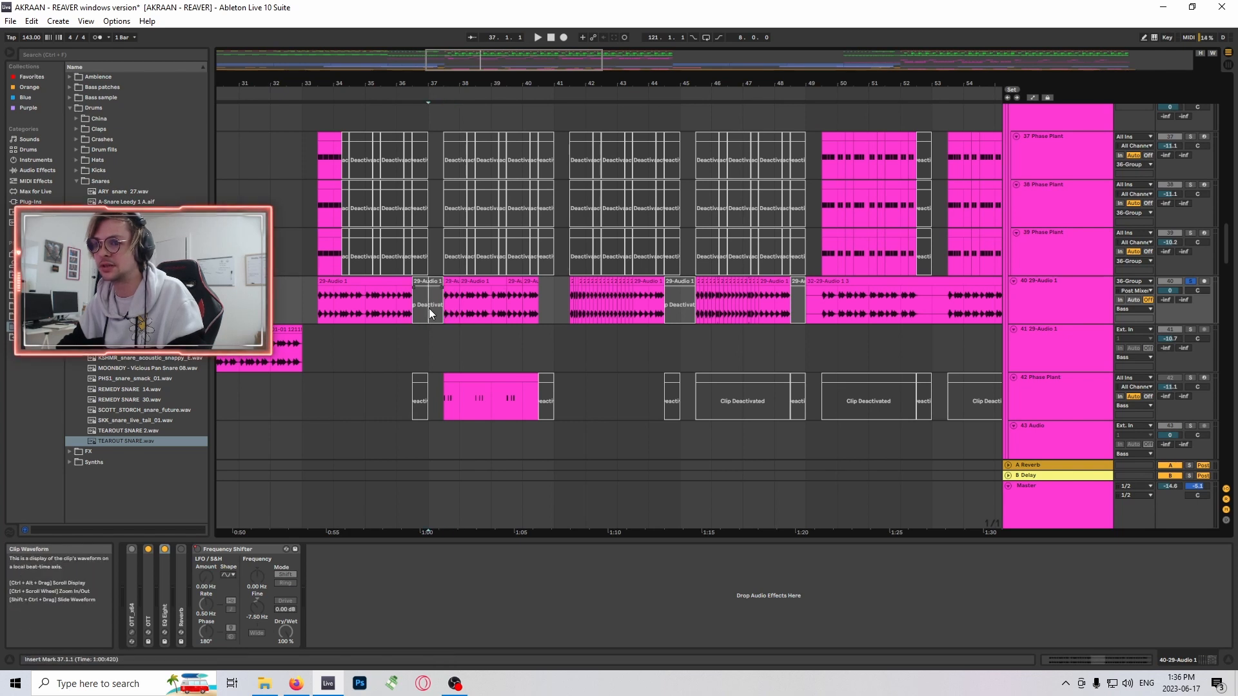
left_click_drag(428, 308, 442, 307)
left_click_drag(306, 296, 318, 296)
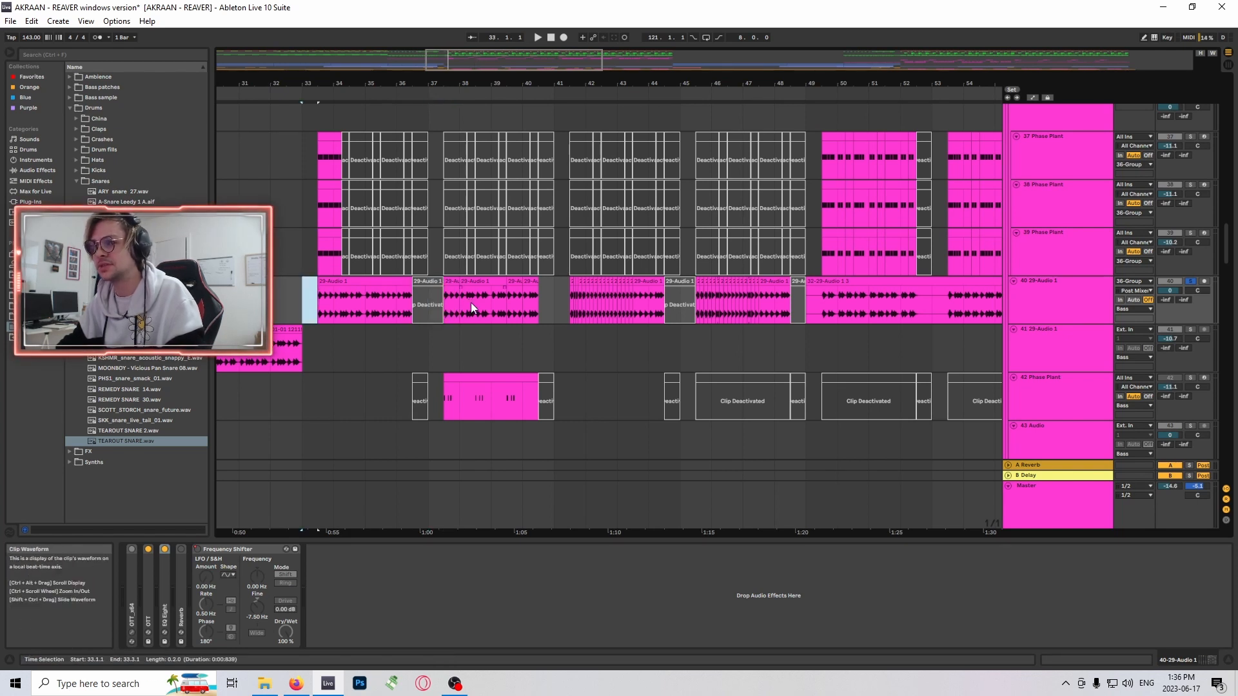
left_click_drag(429, 299, 441, 298)
left_click_drag(307, 299, 317, 297)
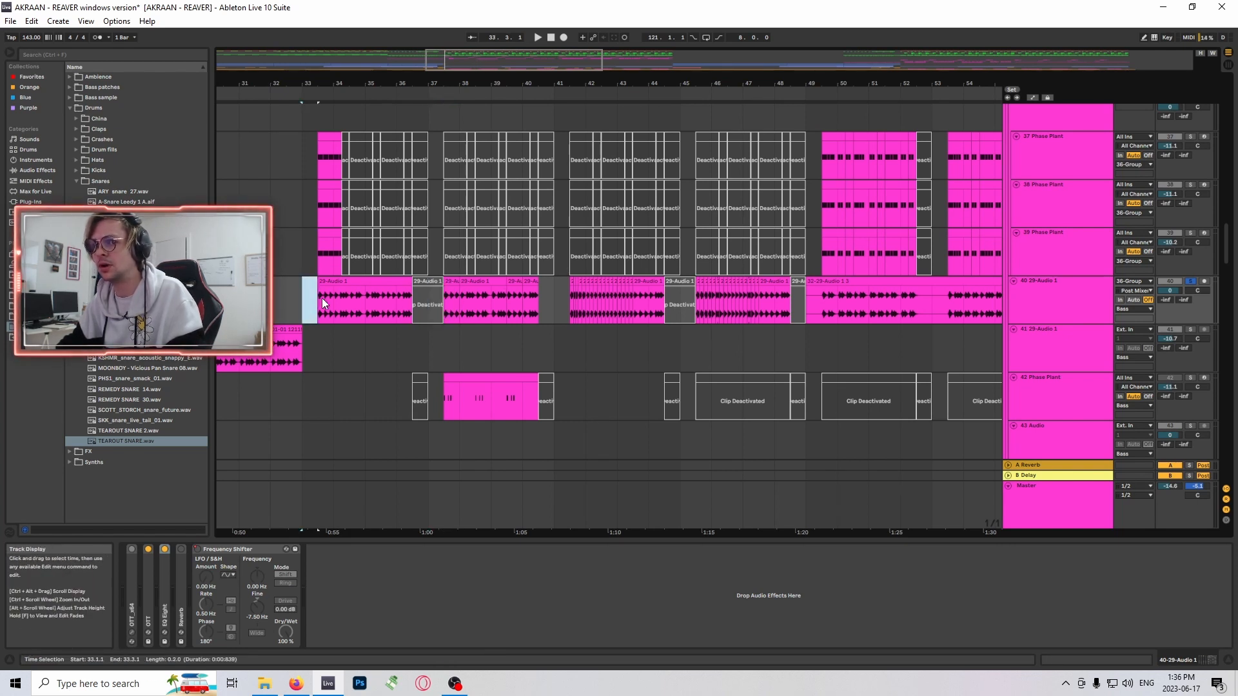
left_click(685, 303)
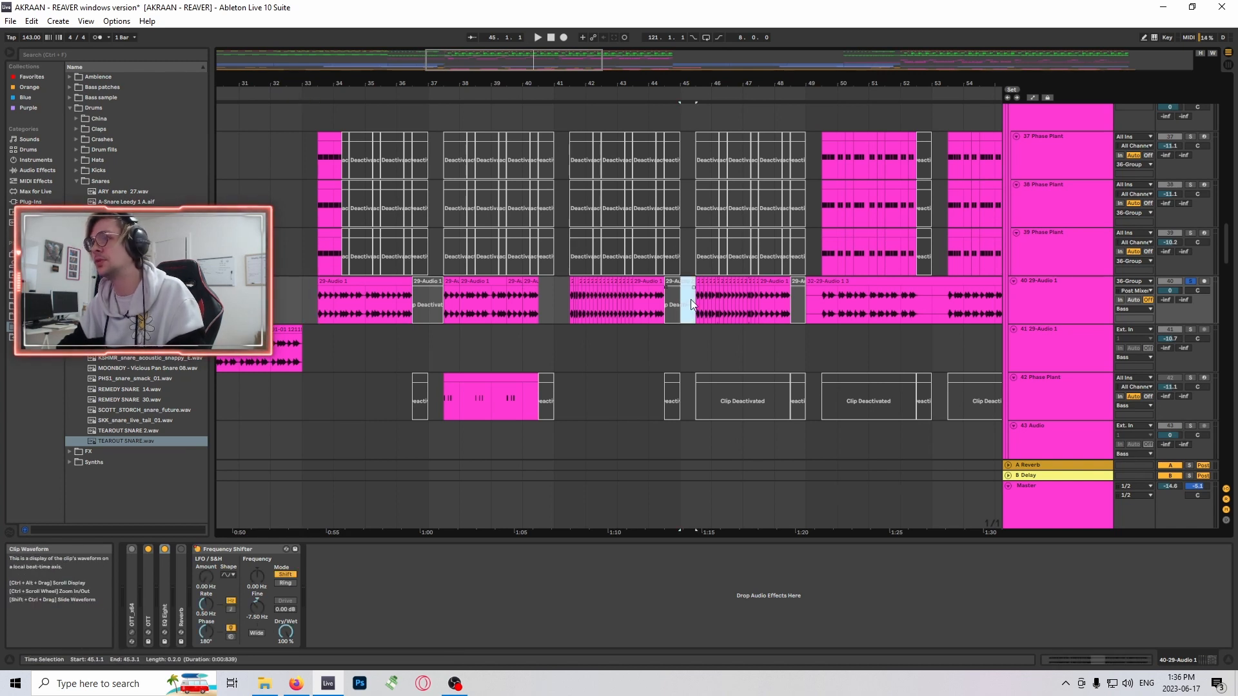
- Audition the short track 40 clip at bar 37.3 and mark the phrase from there to bar 40.3
left_click_drag(445, 301, 459, 301)
key("space")
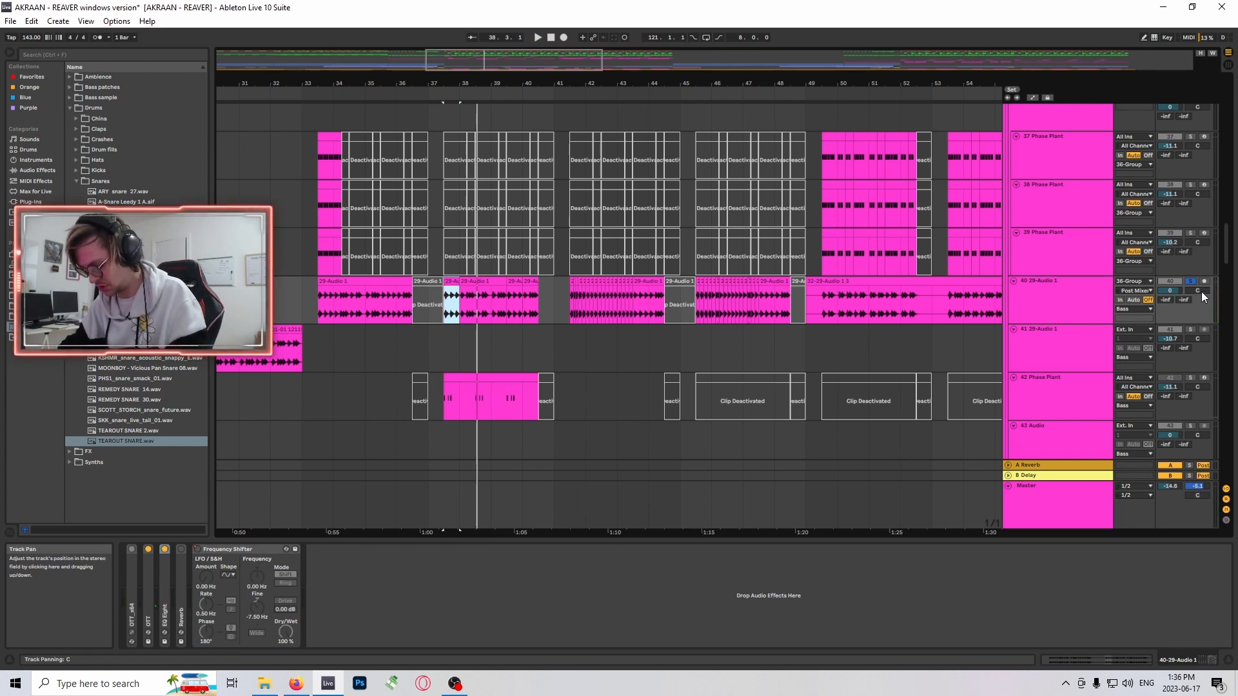
key("space")
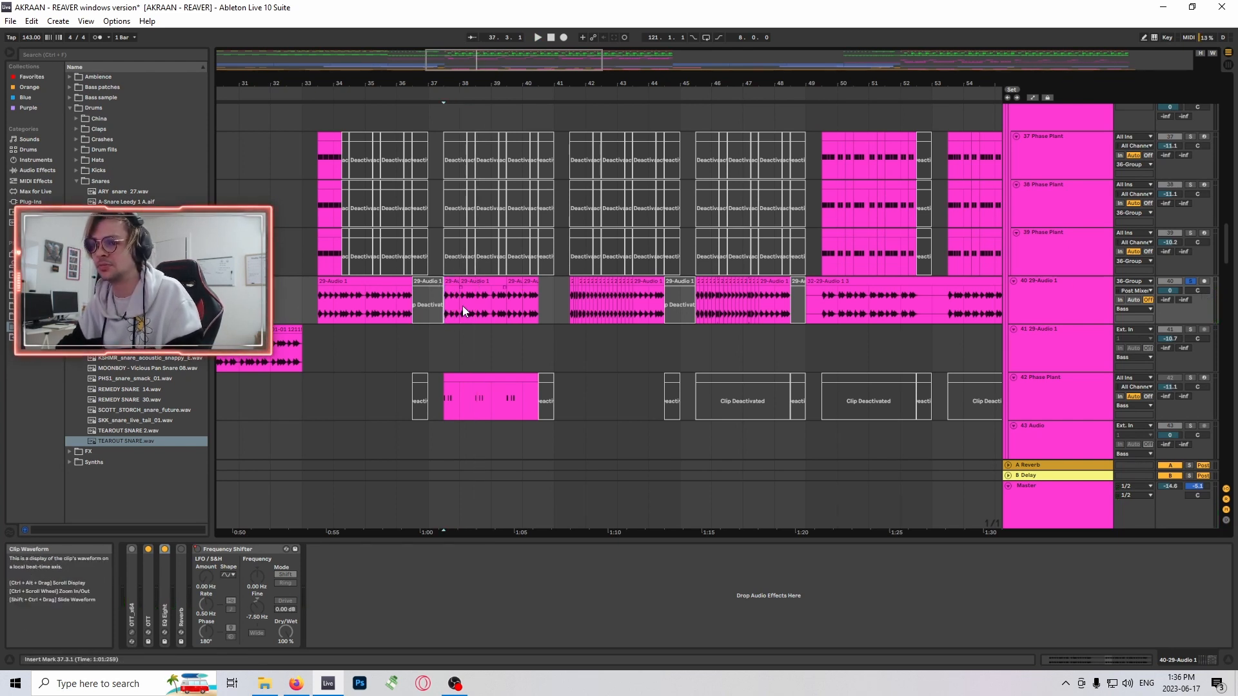
left_click(439, 310)
left_click_drag(440, 310, 541, 309)
left_click(539, 309)
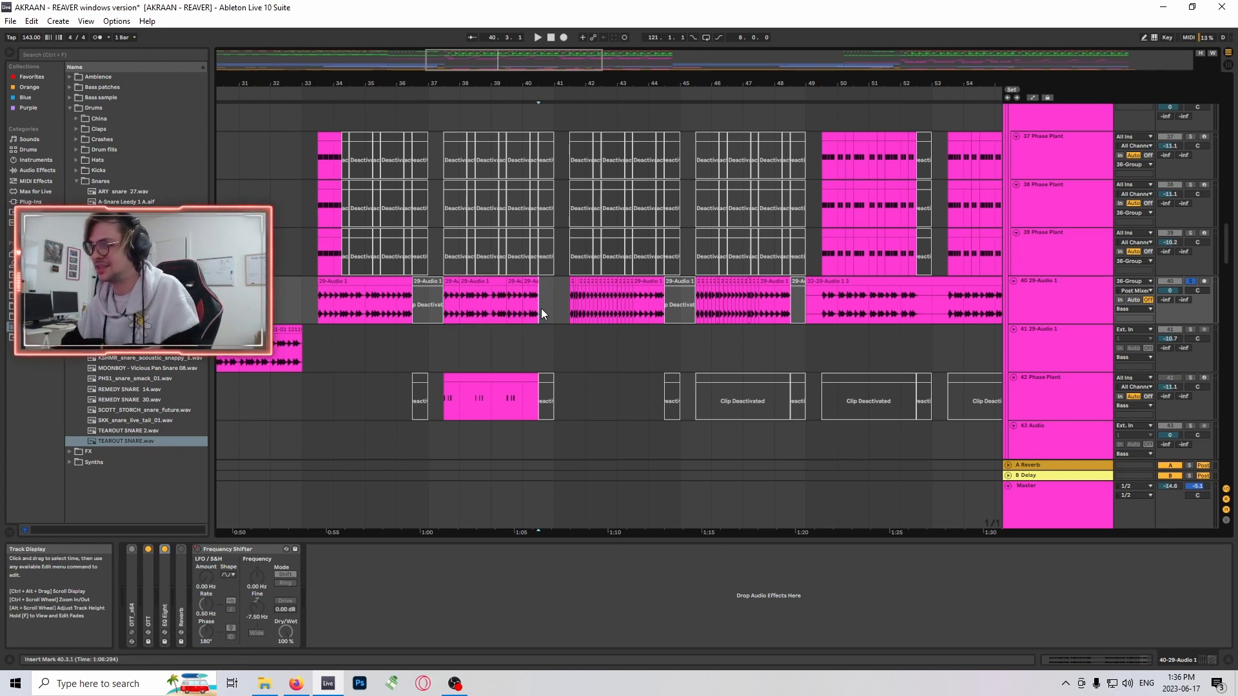
- Highlight the half-bar gap at bar 37.1 on track 40 and play the phrase from bar 37.3 past bar 41
left_click_drag(429, 310, 444, 311)
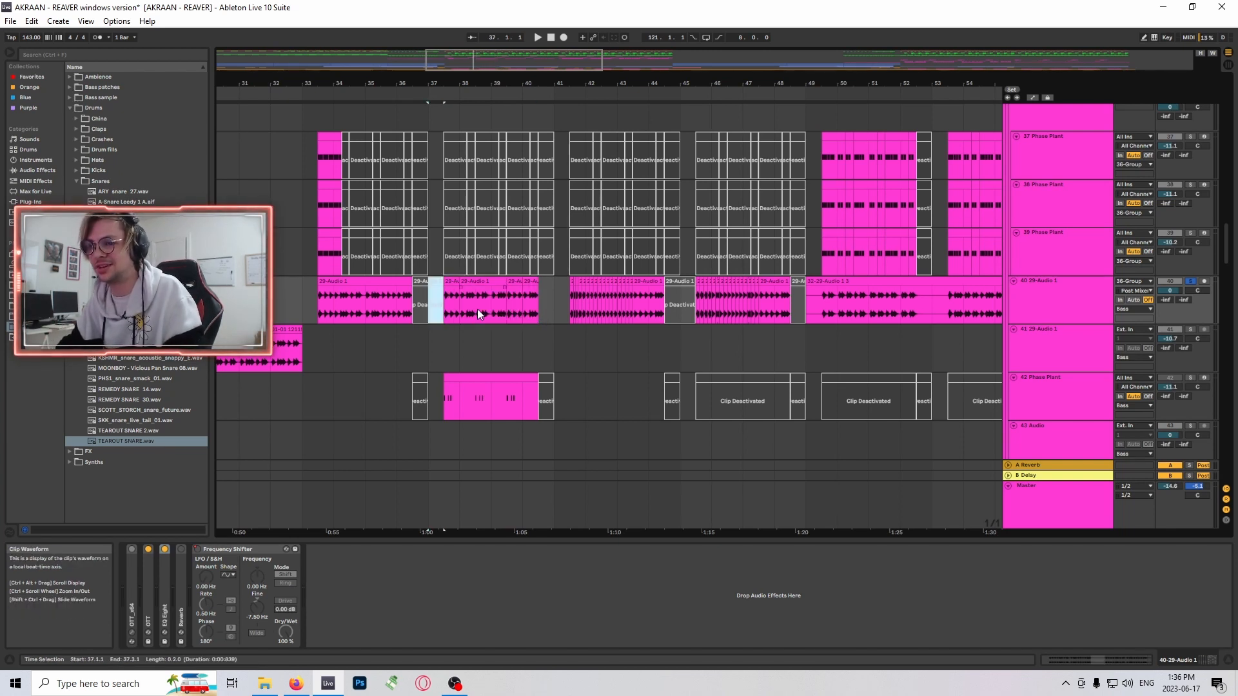
key("space")
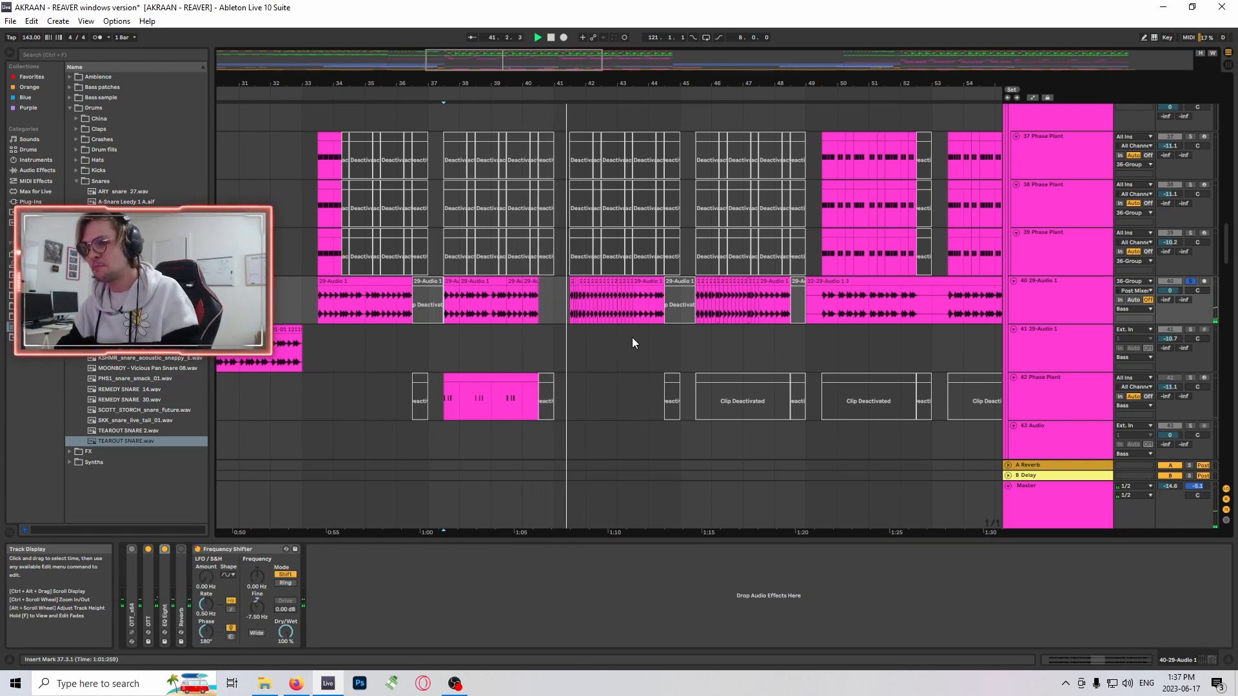
key("space")
- Compare the track 40 clips starting at bars 37.3, 33.3 and 38.1, and select a short slice in bar 41
left_click(454, 282)
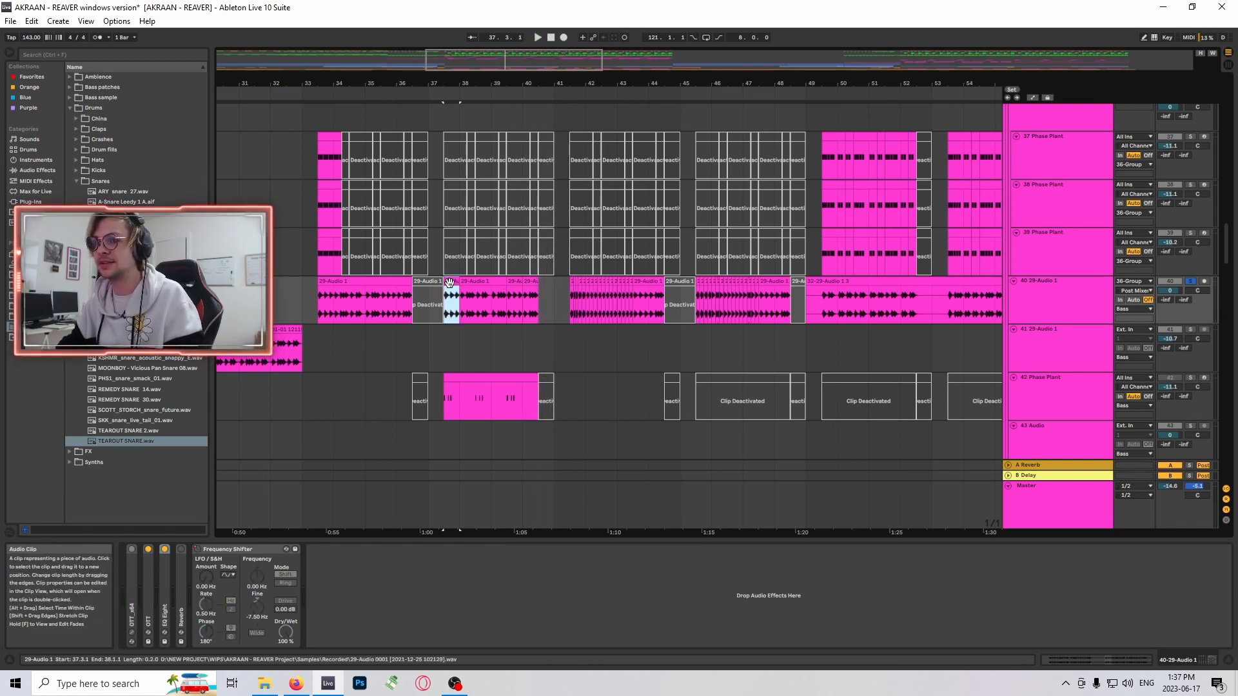
left_click(392, 282)
left_click(495, 282)
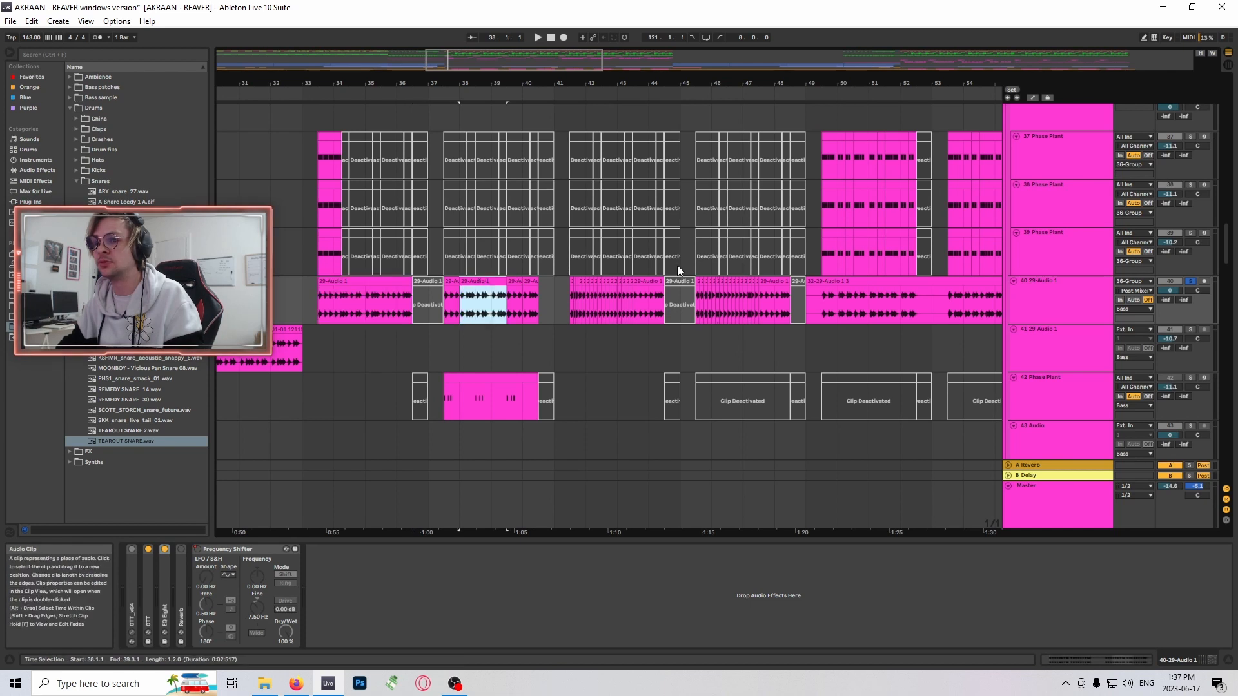
left_click(568, 300)
left_click(583, 299)
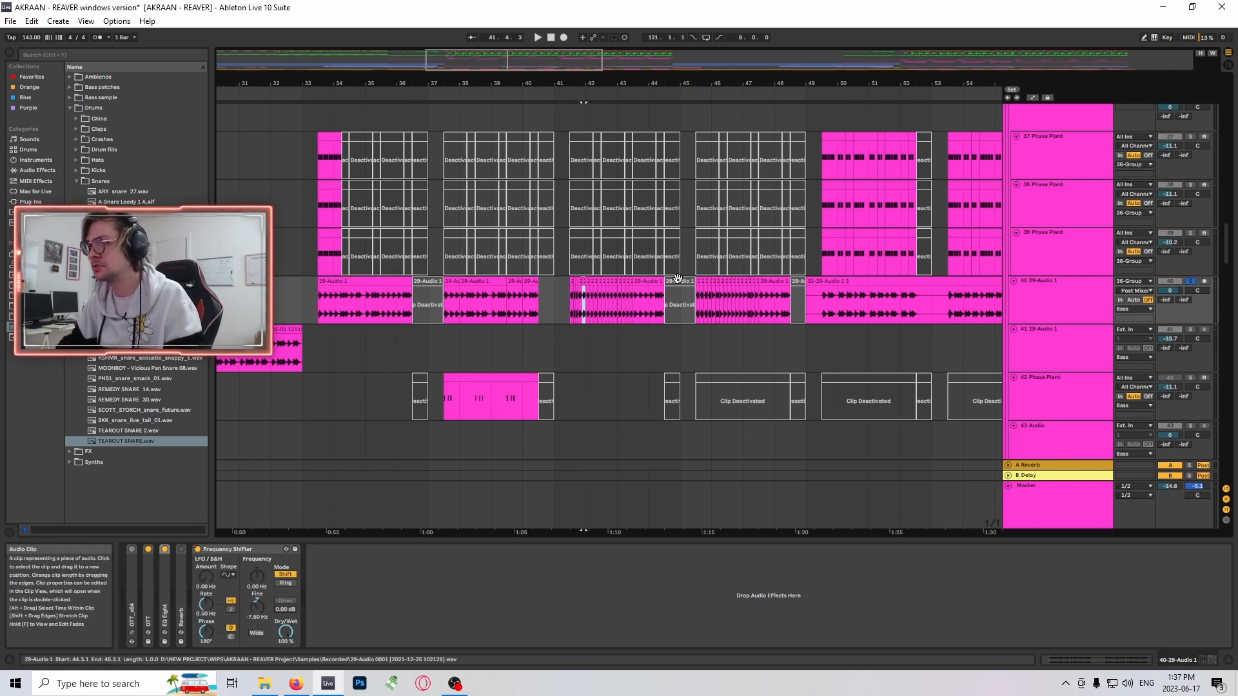
- Audition the chopped track 40 phrases from bar 41.1 and from bar 45.3
left_click(556, 302)
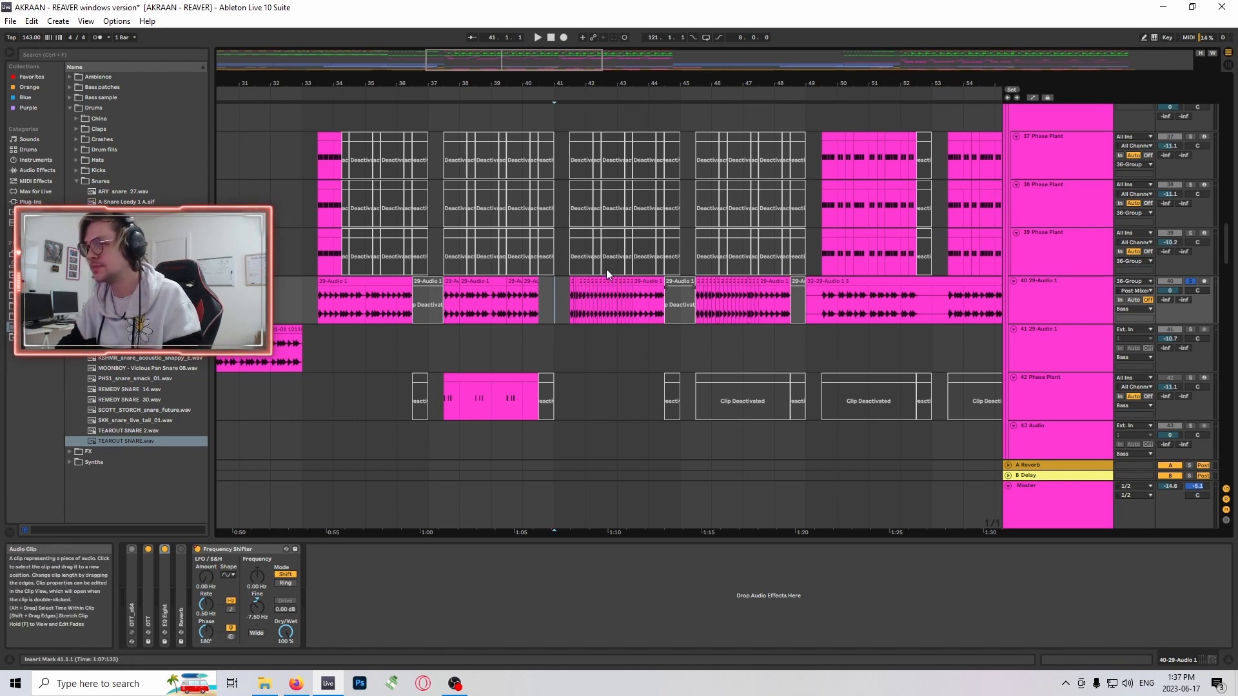
key("space")
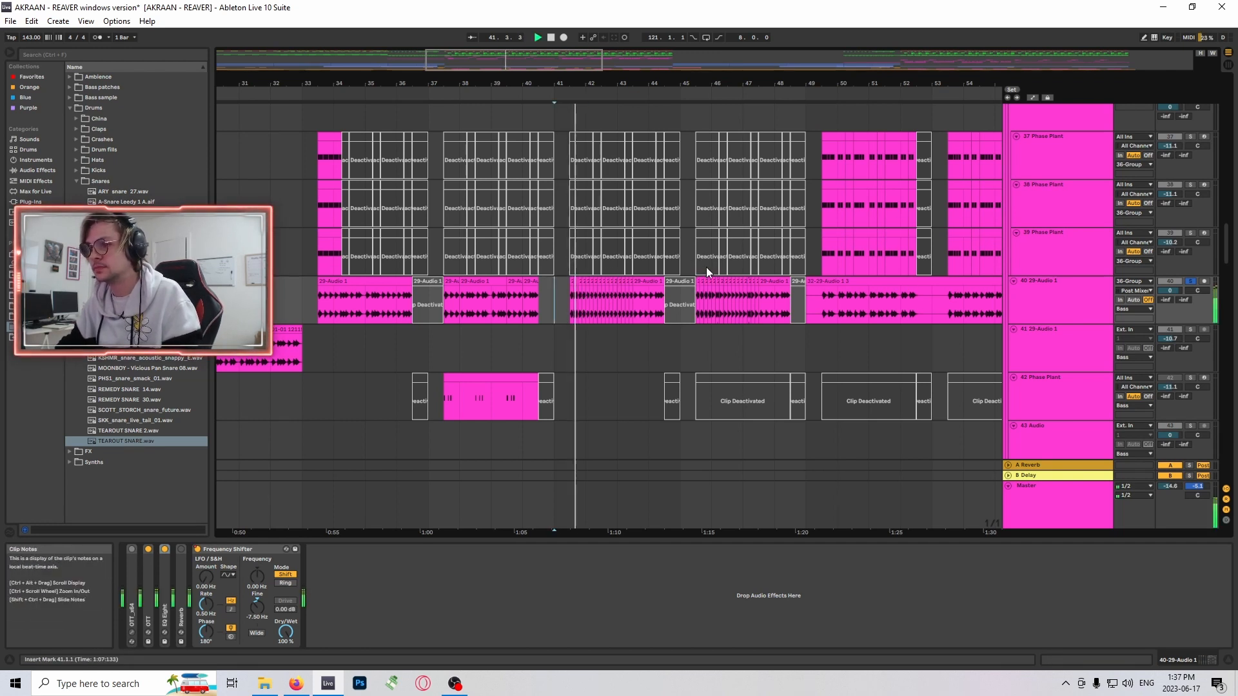
left_click_drag(486, 67, 538, 74)
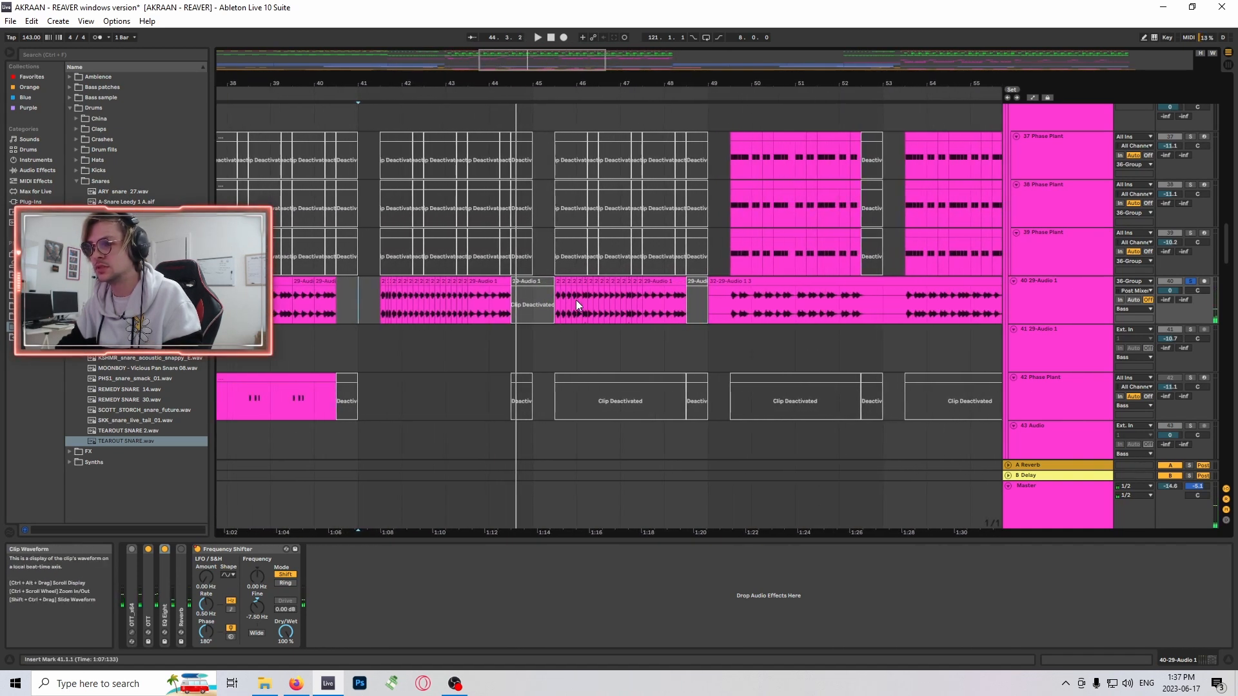
left_click(554, 295)
key("space")
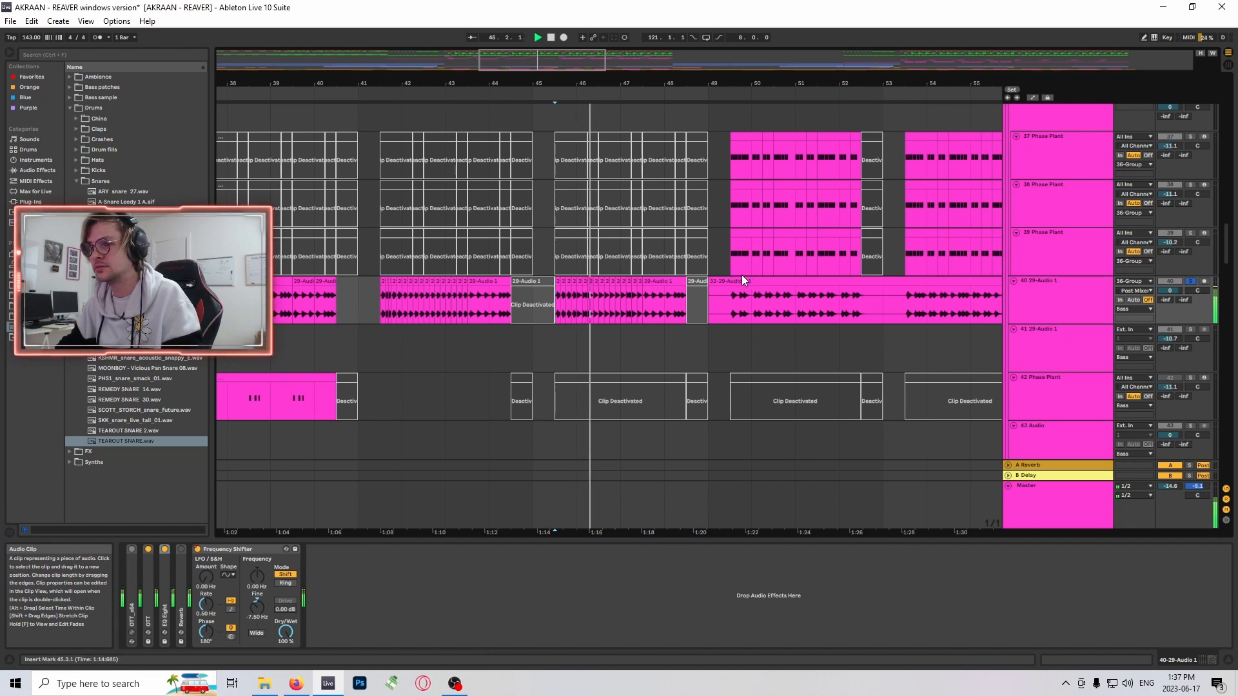
- Stop playback and examine the individual track 40 slices at bar 46.1 and bar 45.3 in the clip view
left_click_drag(551, 62, 545, 103)
double_click(490, 282)
key("space")
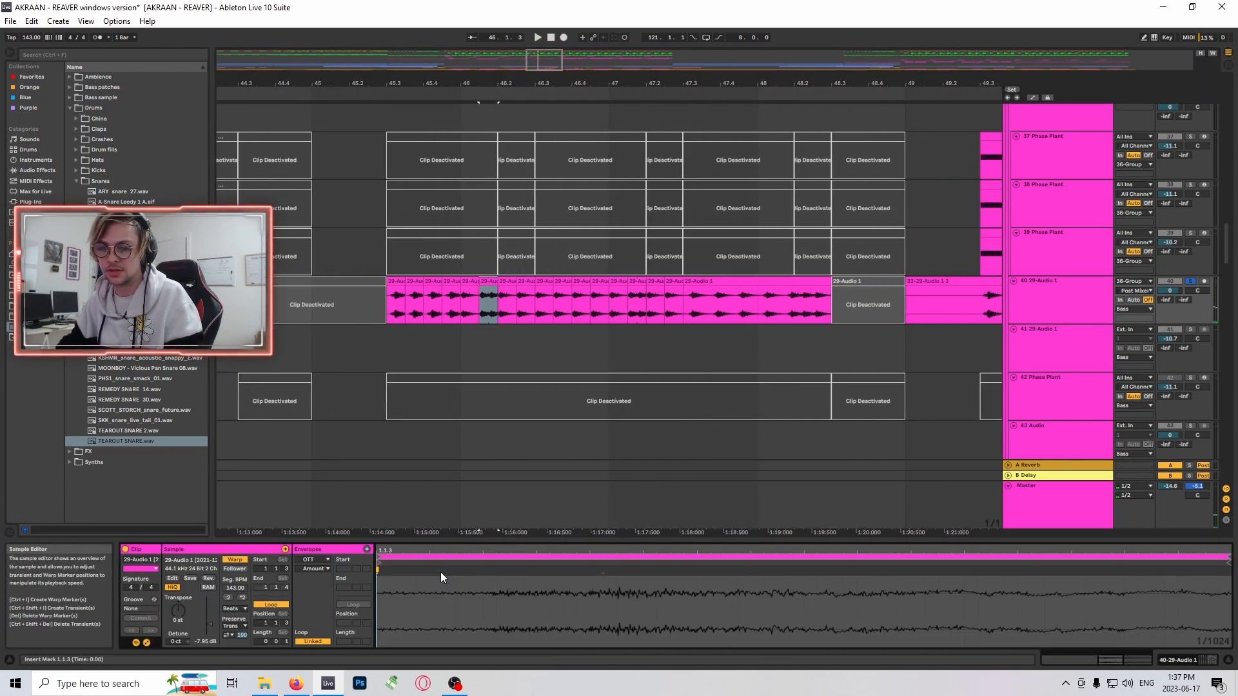
left_click(394, 282)
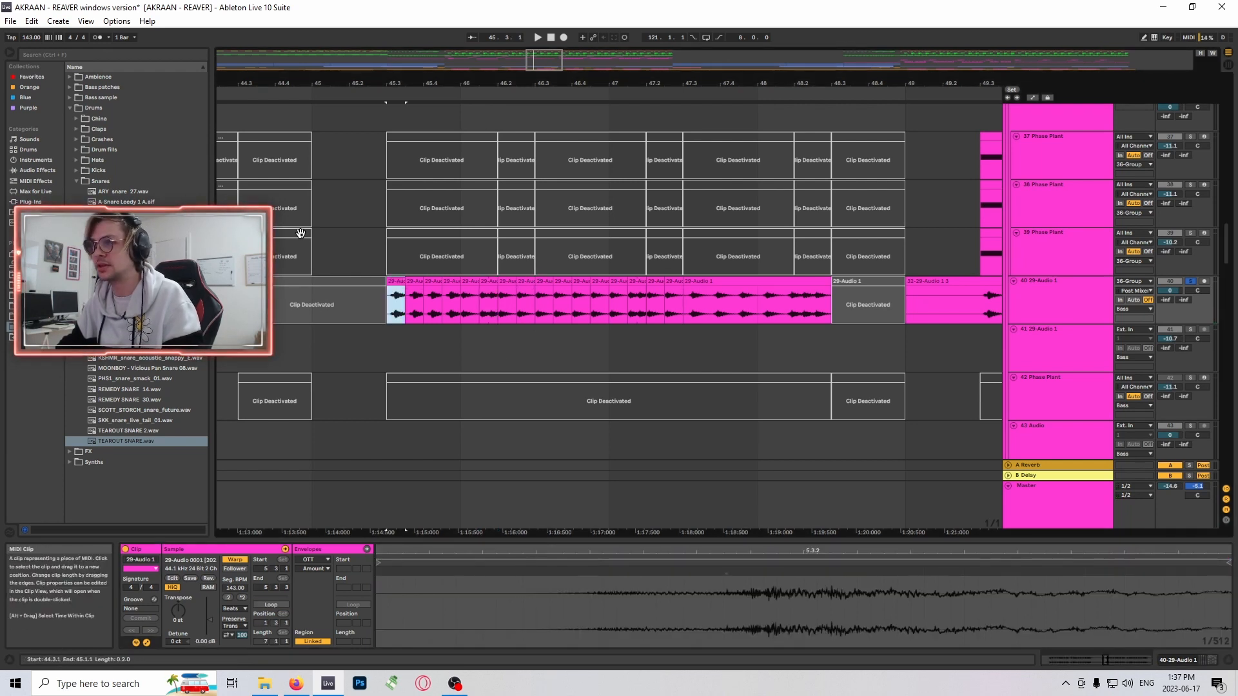
left_click_drag(547, 66, 556, 45)
- Select the long track 40 clip starting at bar 49 and audition it from bar 49.1 and bar 53.1
left_click(497, 280)
left_click(497, 297)
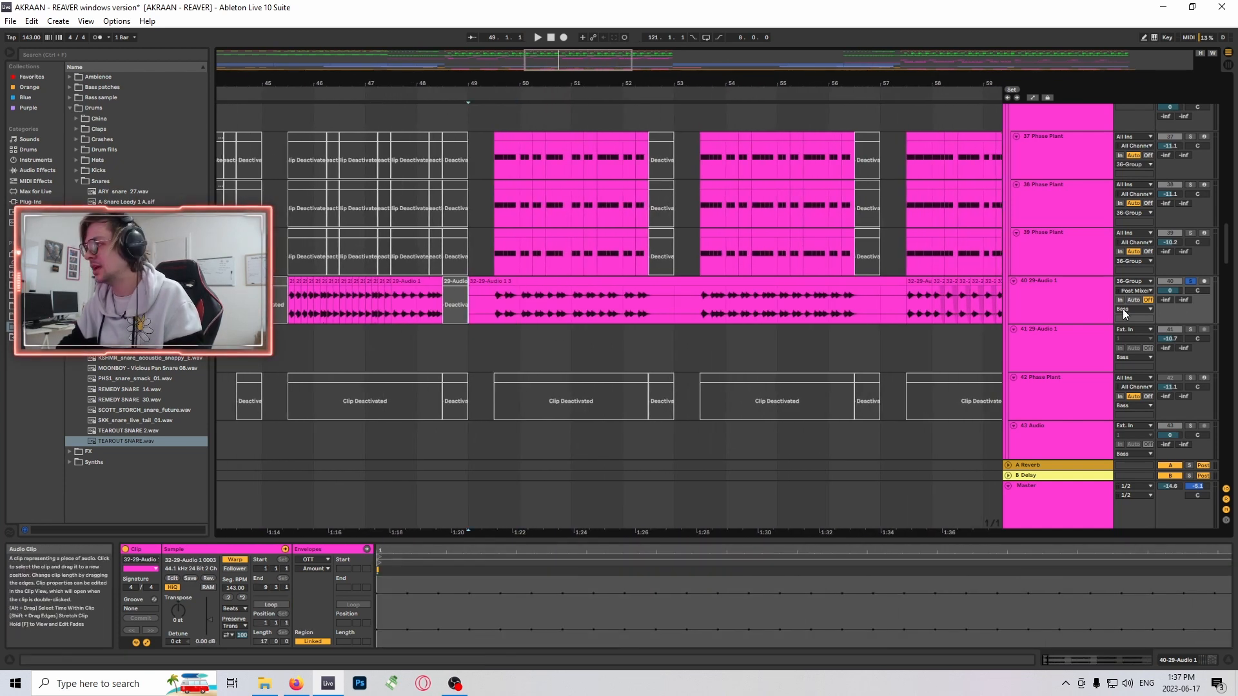
key("space")
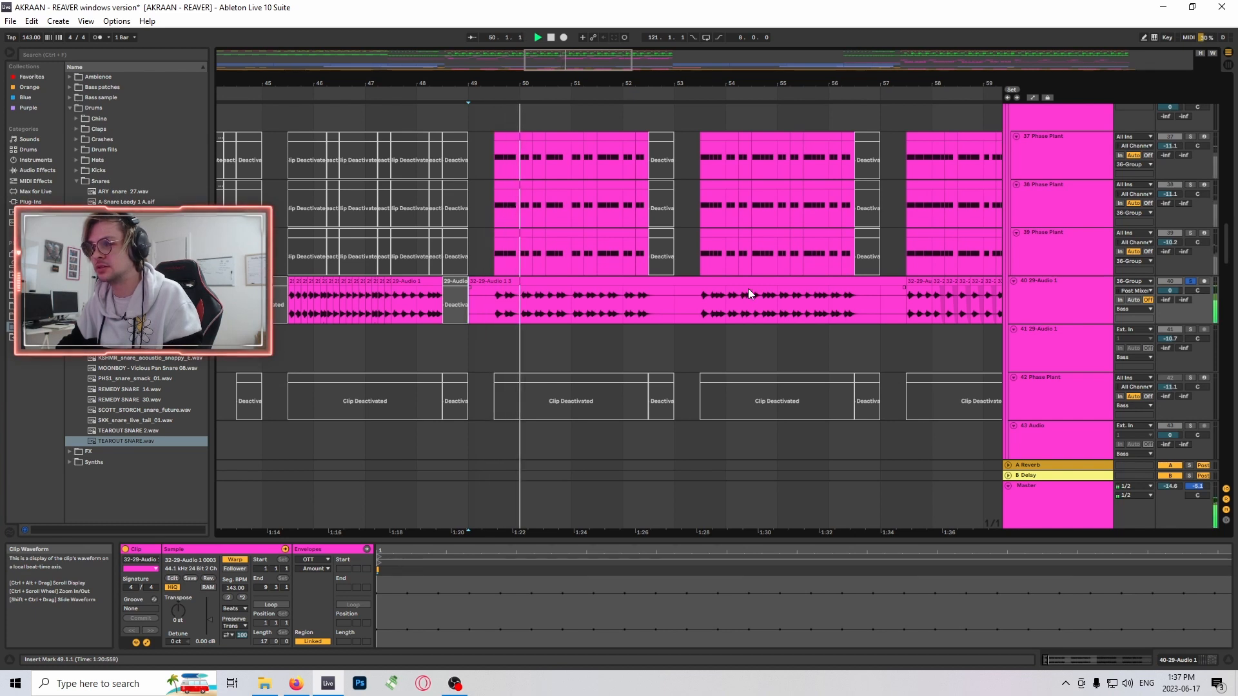
left_click_drag(590, 63, 625, 60)
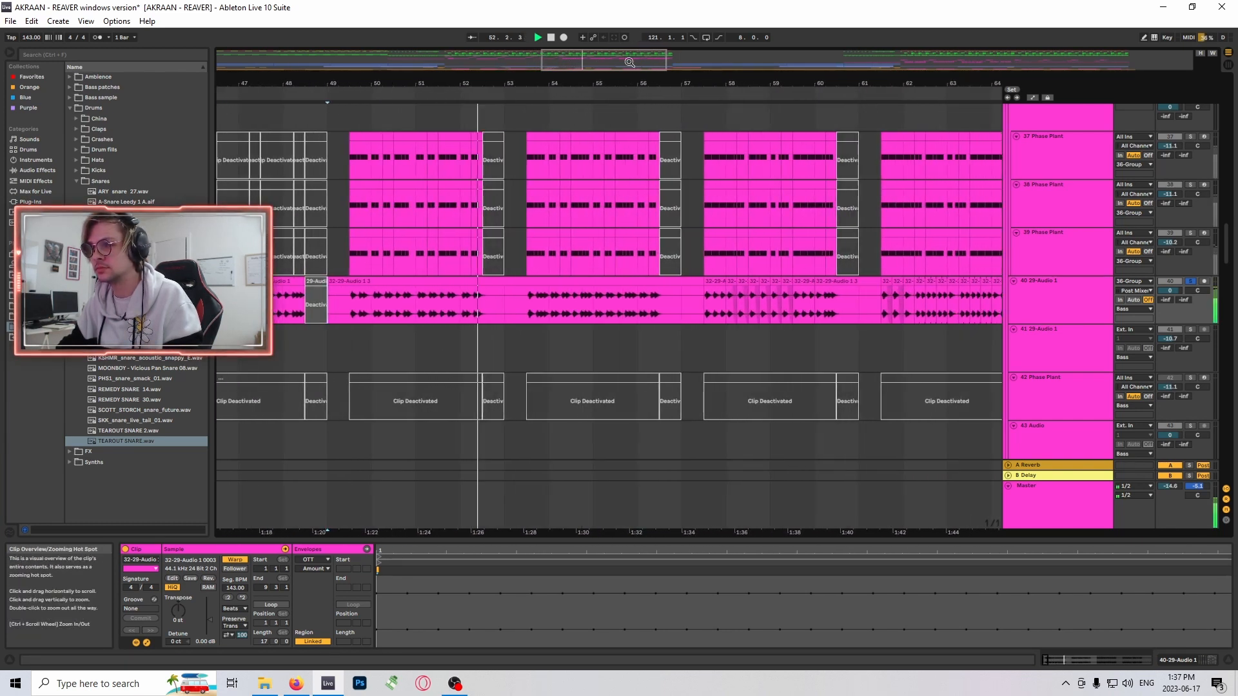
left_click(510, 315)
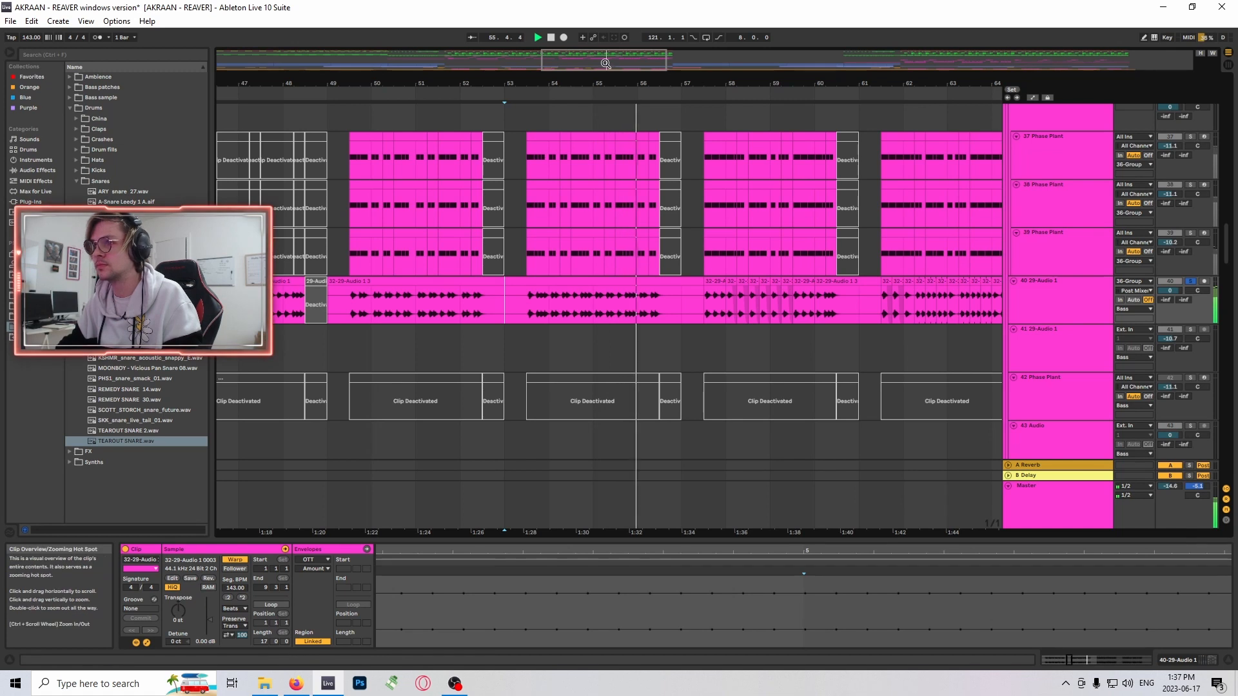
mouse_move(605, 63)
left_mouse_down()
mouse_move(619, 65)
mouse_move(601, 69)
left_mouse_up()
key("space")
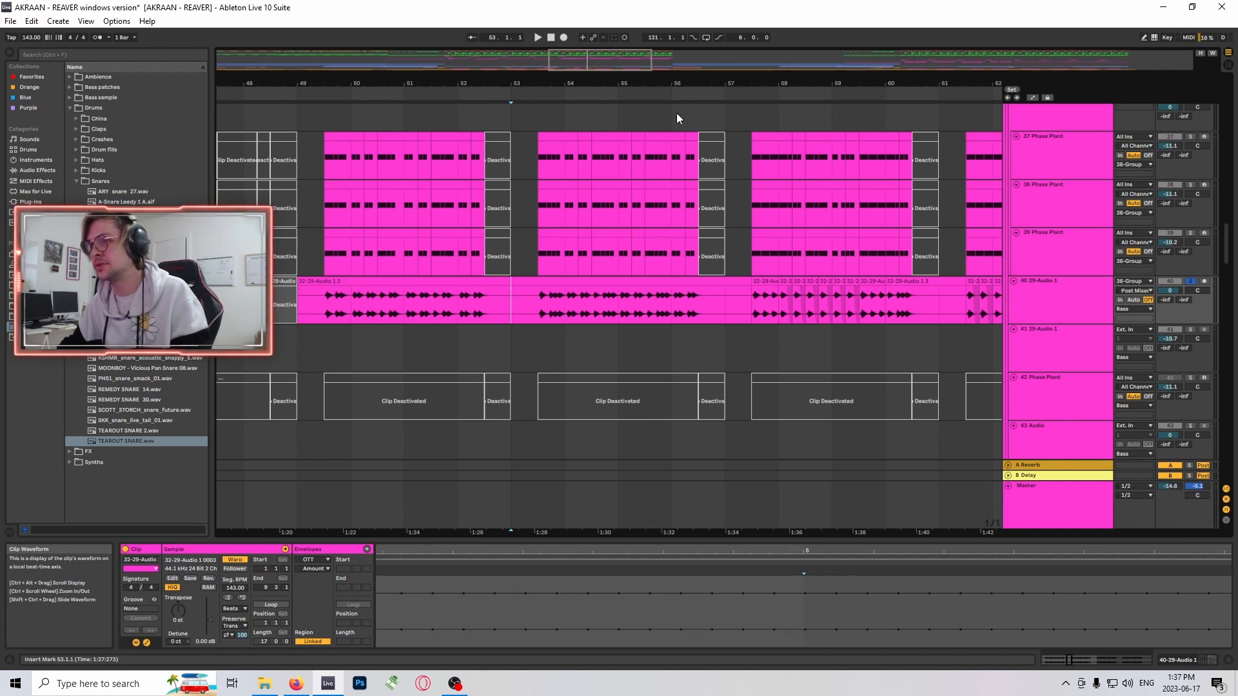
- Audition the chopped track 40 phrases from bar 57.3 and bar 61.3 to the end of the drop
left_click_drag(612, 64, 641, 60)
key("space")
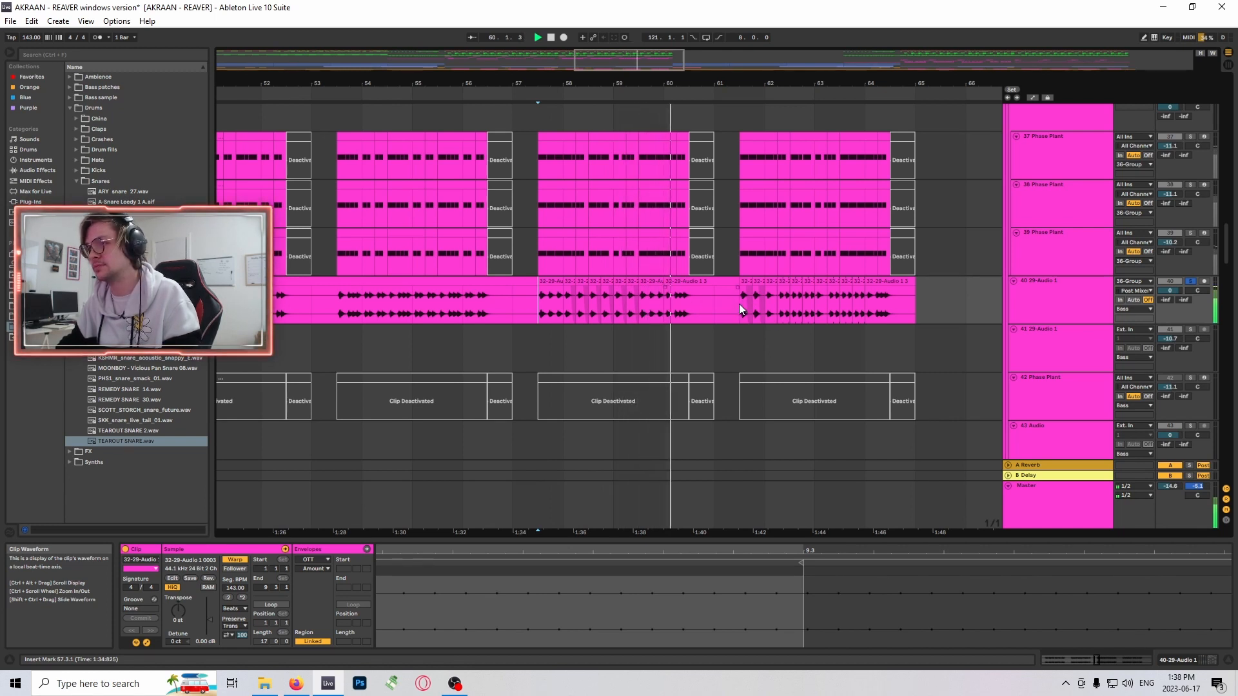
left_click(739, 304)
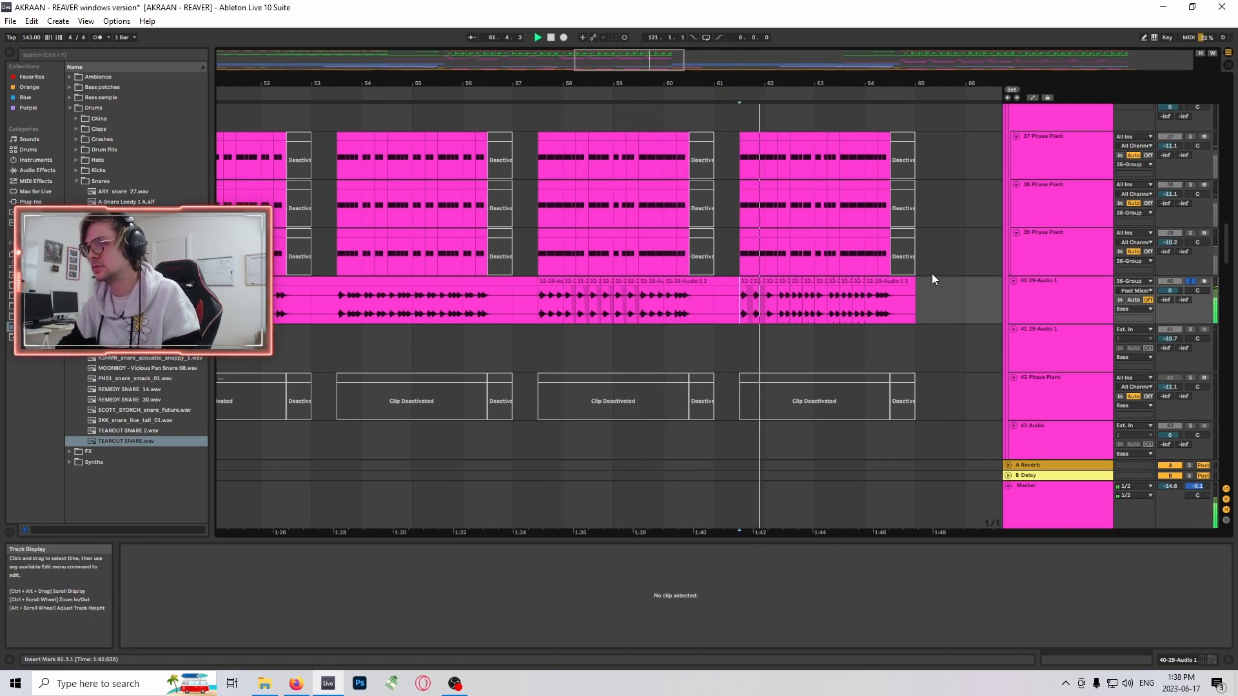
left_click_drag(649, 61, 611, 56)
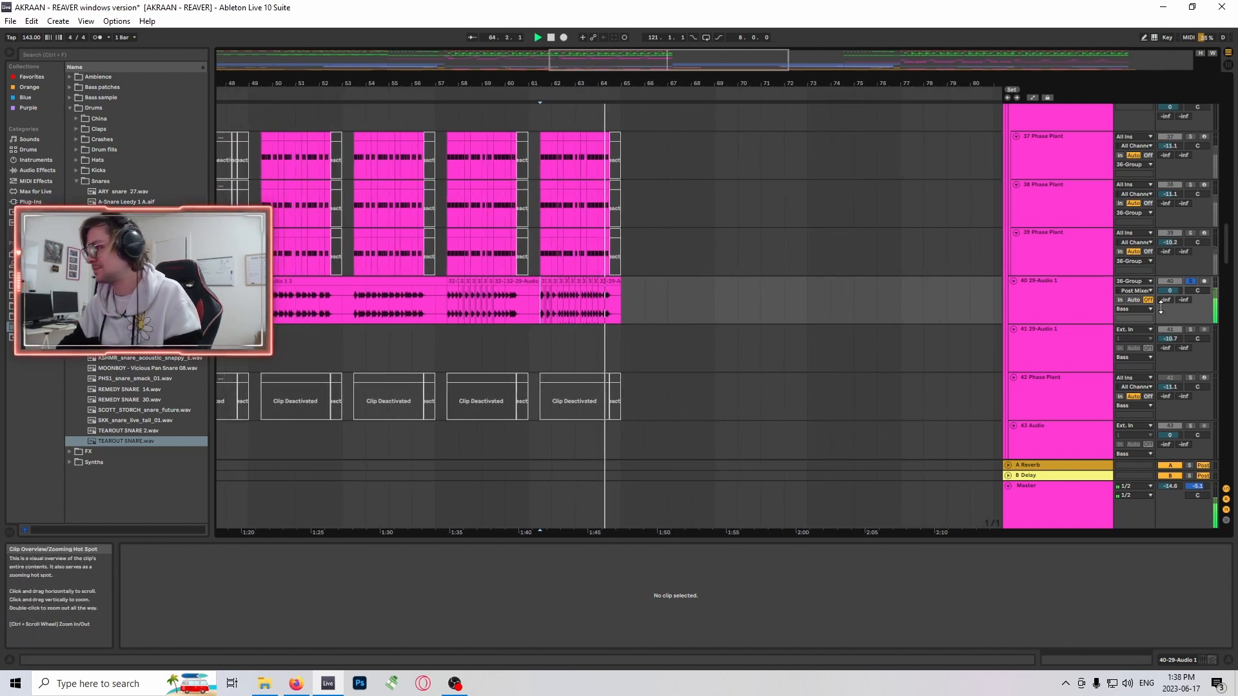
key("space")
- Turn off the solo on track 40 and set the insert marker at bar 65, where its audio ends
left_click(1191, 282)
scroll(697, 287, "down", 1)
left_click(618, 261)
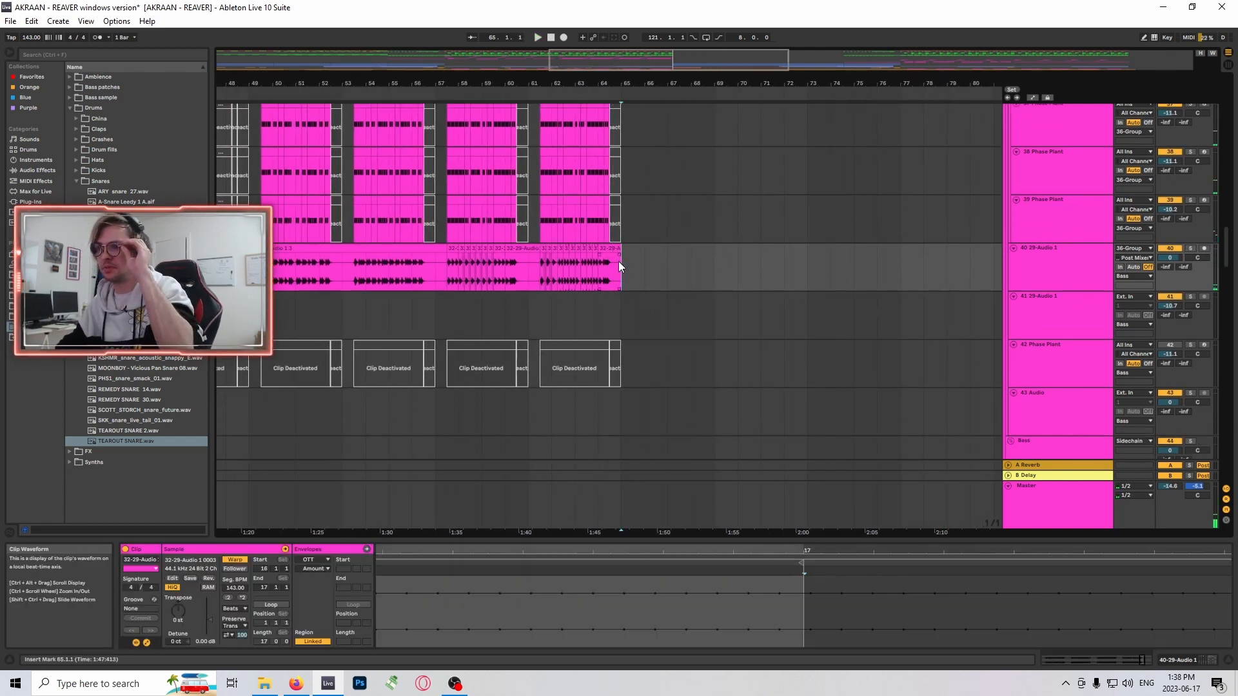
scroll(644, 254, "down", 2)
left_click_drag(704, 61, 755, 57)
scroll(867, 296, "down", 1)
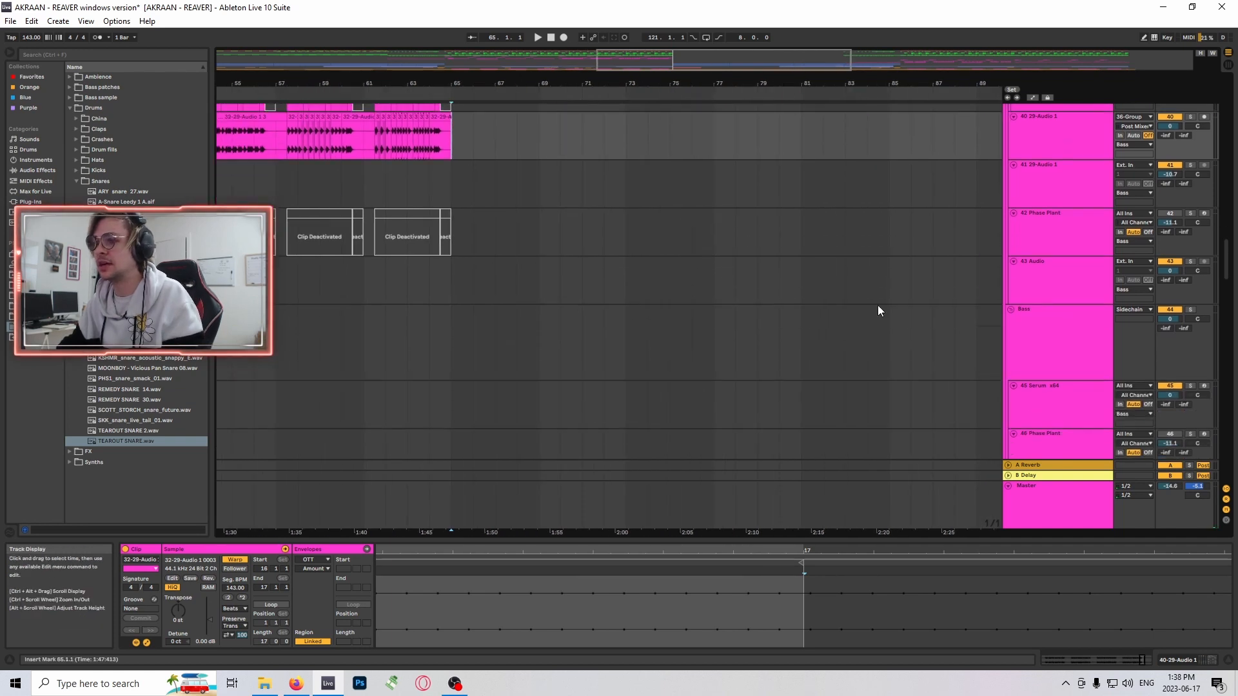
- Place the insert marker at bar 65 on track 69 Serum and play the synth section with all tracks active
left_click_drag(1225, 276, 950, 380)
left_click(452, 264)
scroll(950, 380, "up", 2)
left_click(452, 268)
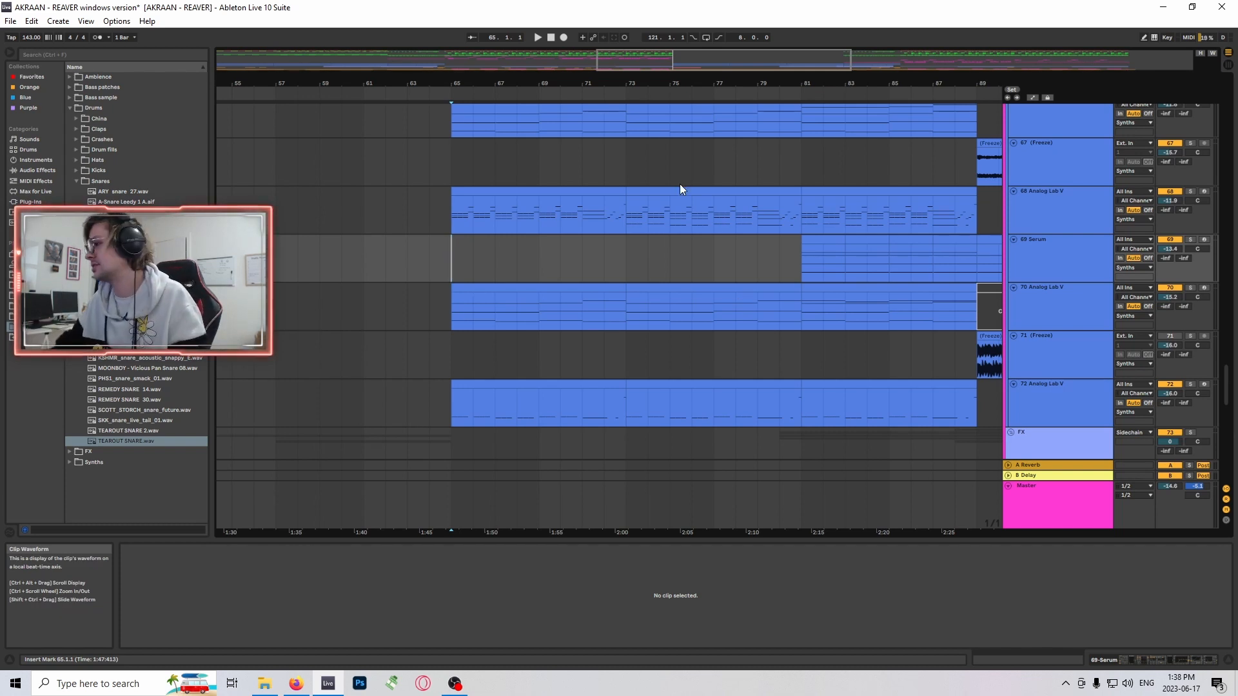
key("space")
scroll(1049, 370, "up", 3)
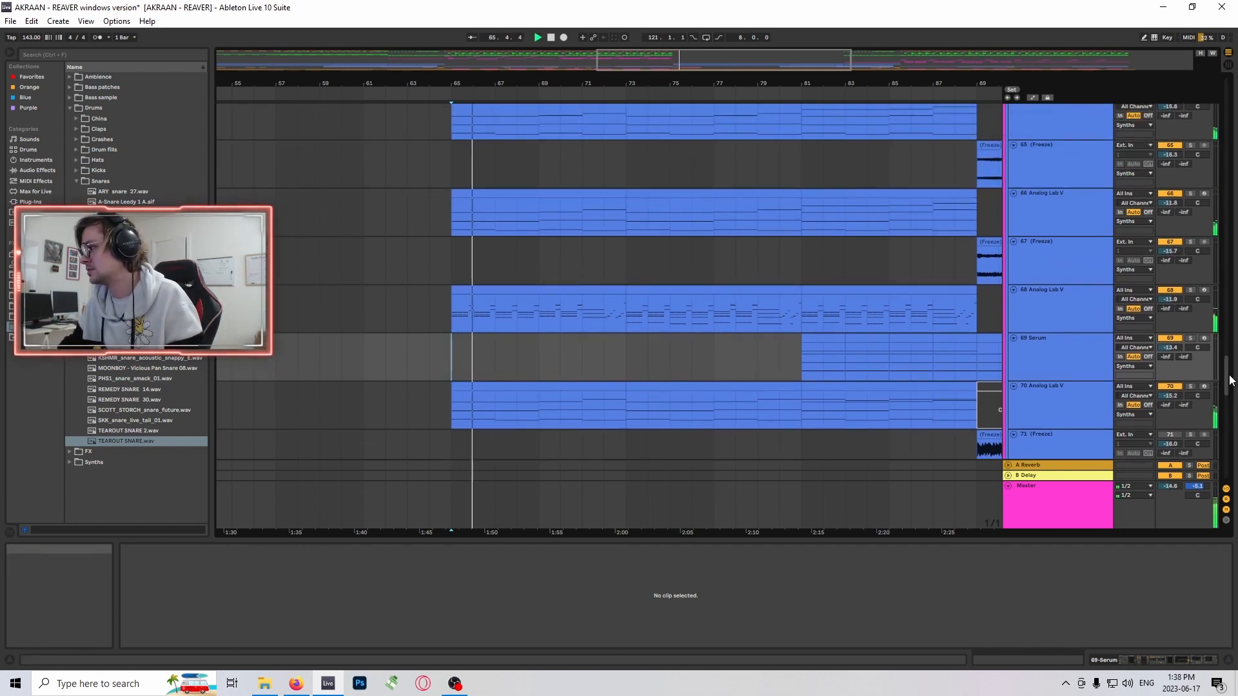
scroll(1230, 380, "up", 10)
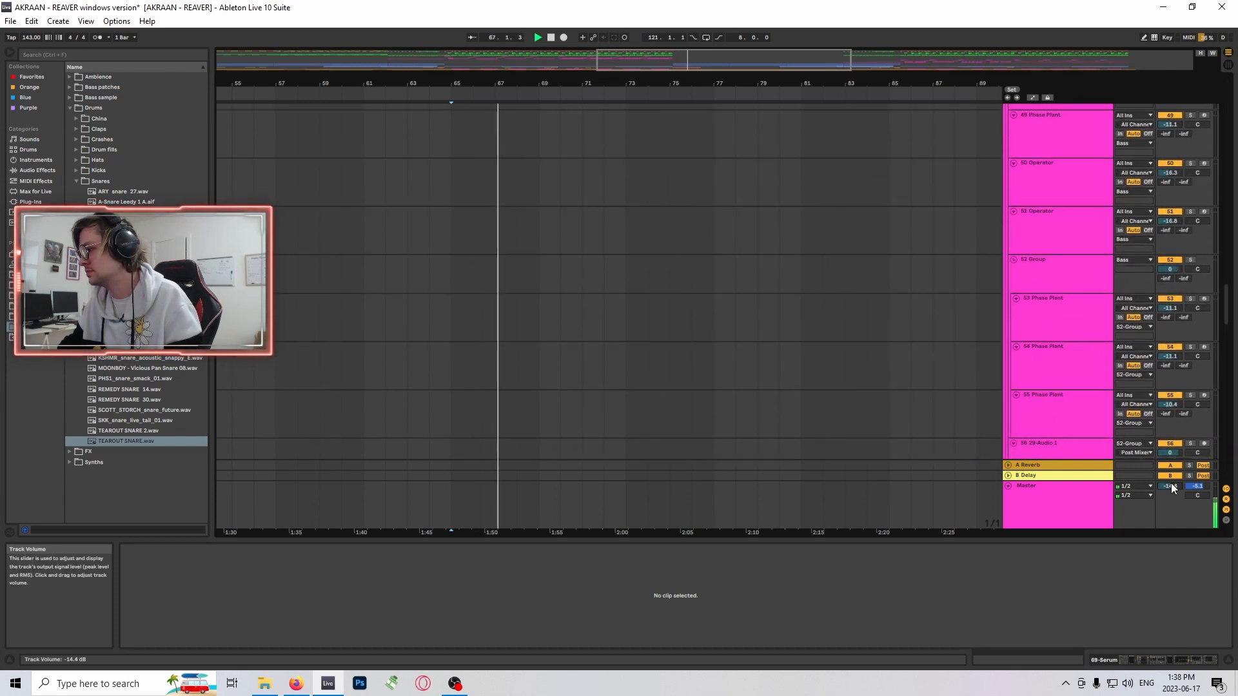
- Set the Master track's volume to -4.0 dB while the synth section plays, and briefly check the recording software
left_click_drag(1174, 488, 1173, 455)
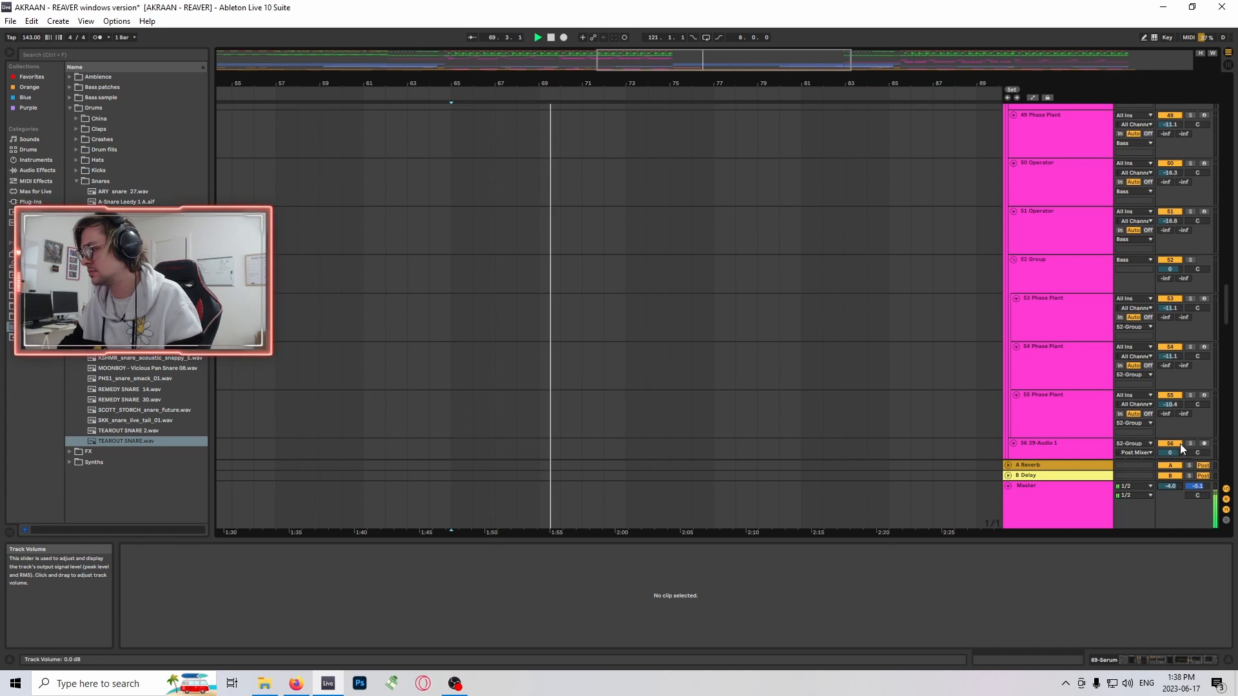
scroll(1230, 350, "down", 5)
scroll(1230, 350, "down", 5)
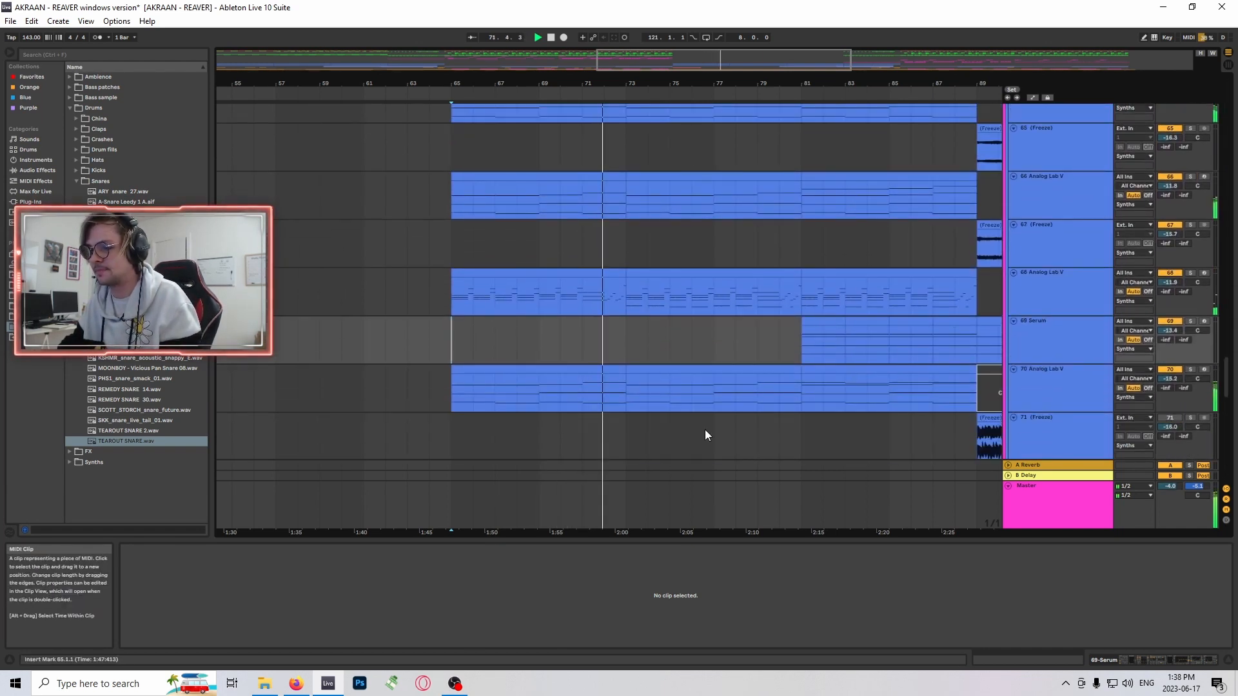
left_click(454, 684)
left_click(455, 685)
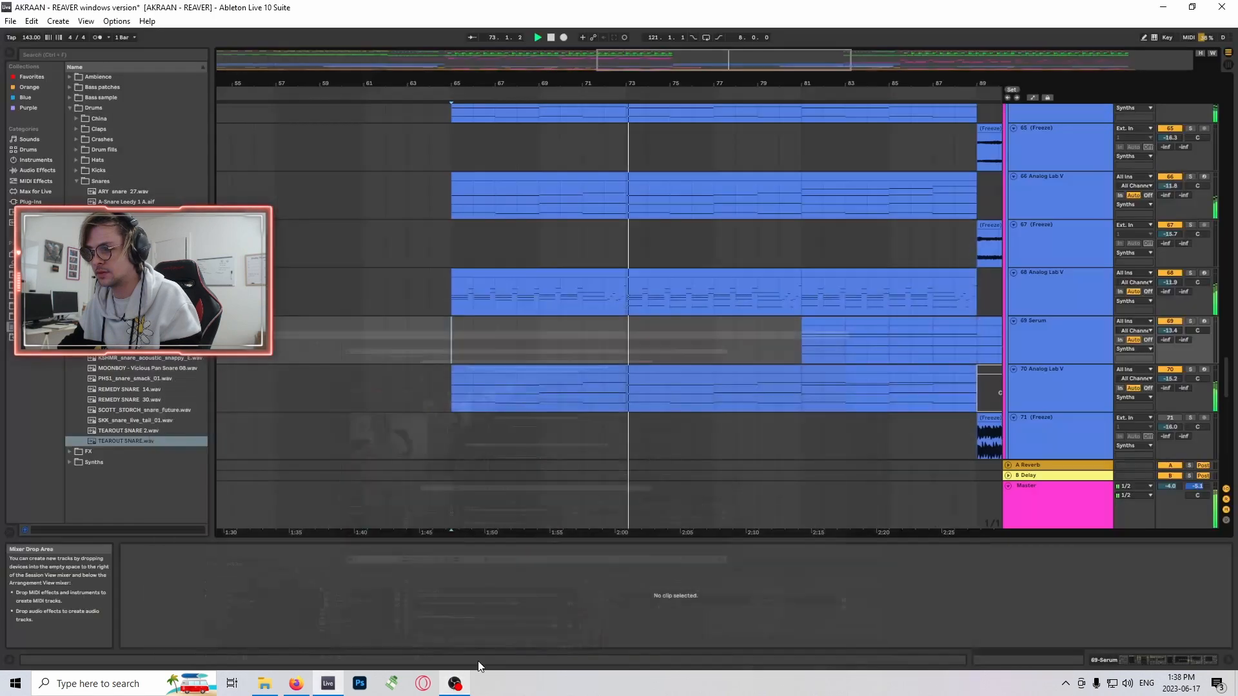
- Zoom out the timeline and examine the Synths tracks from 62 to 72 across bars 65 to 97 during playback
scroll(1220, 443, "down", 6)
scroll(1221, 443, "up", 9)
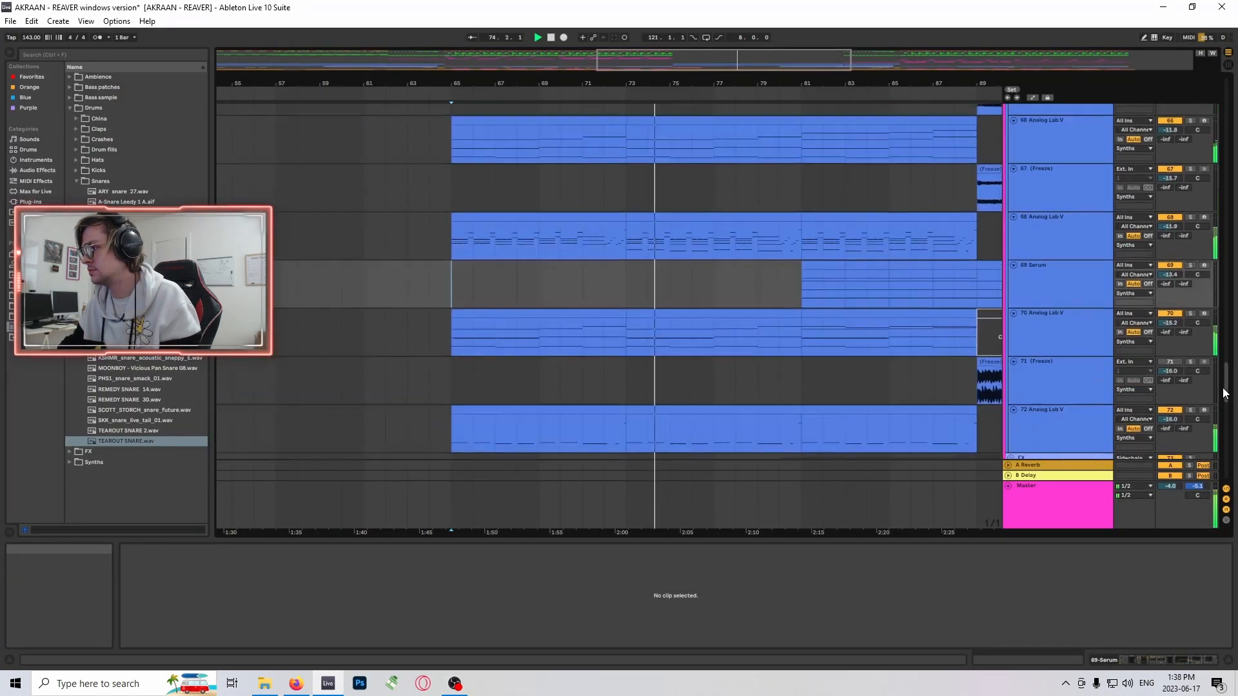
left_click_drag(713, 83, 574, 67)
scroll(870, 316, "down", 2)
scroll(849, 320, "up", 2)
scroll(802, 316, "up", 5)
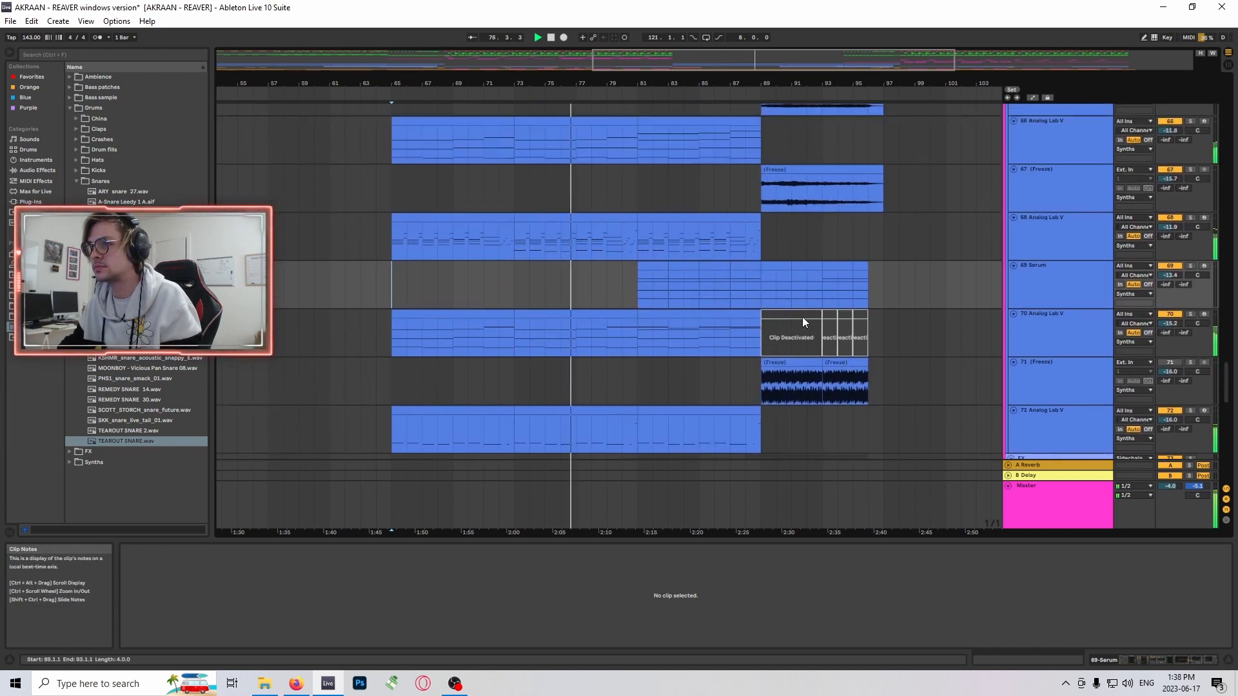
scroll(827, 308, "up", 2)
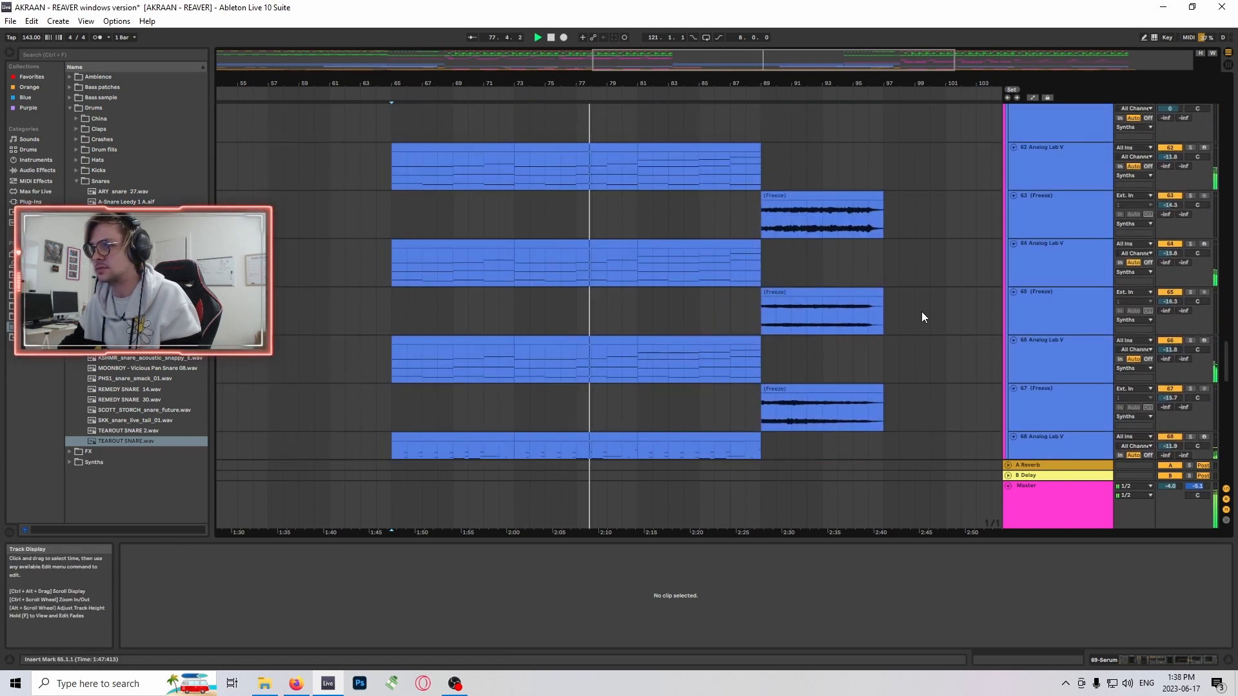
scroll(928, 251, "down", 1)
scroll(943, 243, "down", 1)
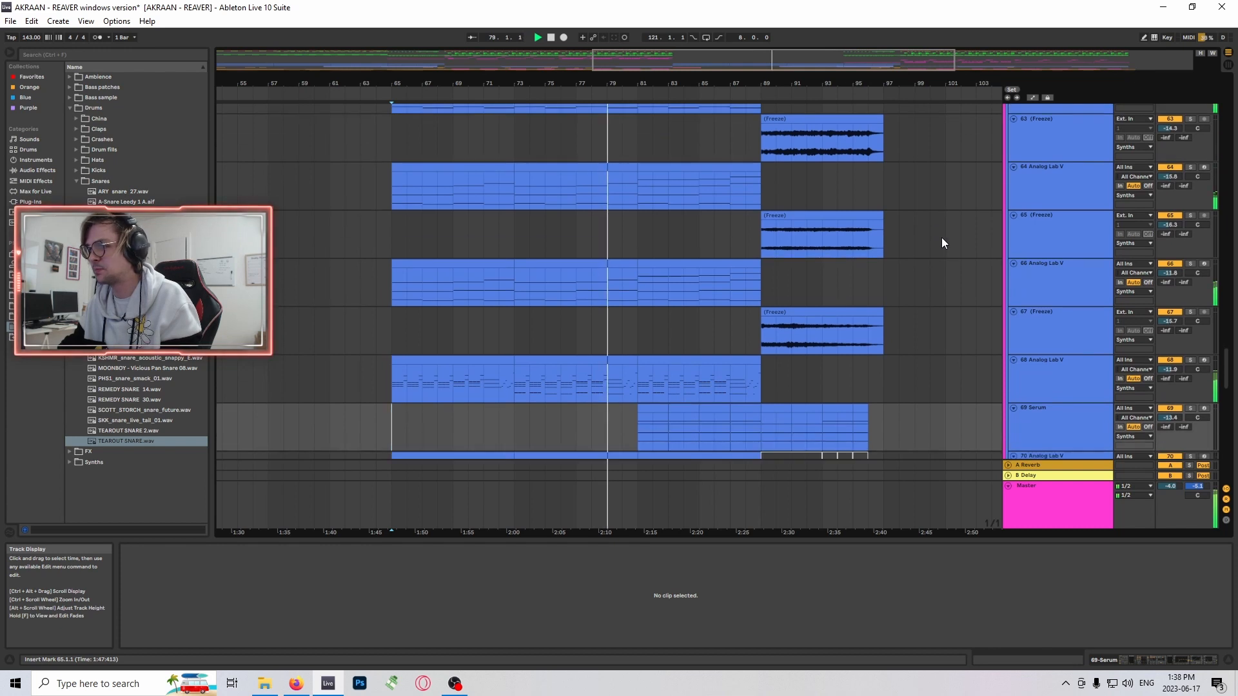
- Stop playback, select the clip starting at bar 81 on track 64 Analog Lab V, and solo that track
scroll(940, 238, "up", 1)
left_click(737, 210)
key("space")
left_click(1190, 212)
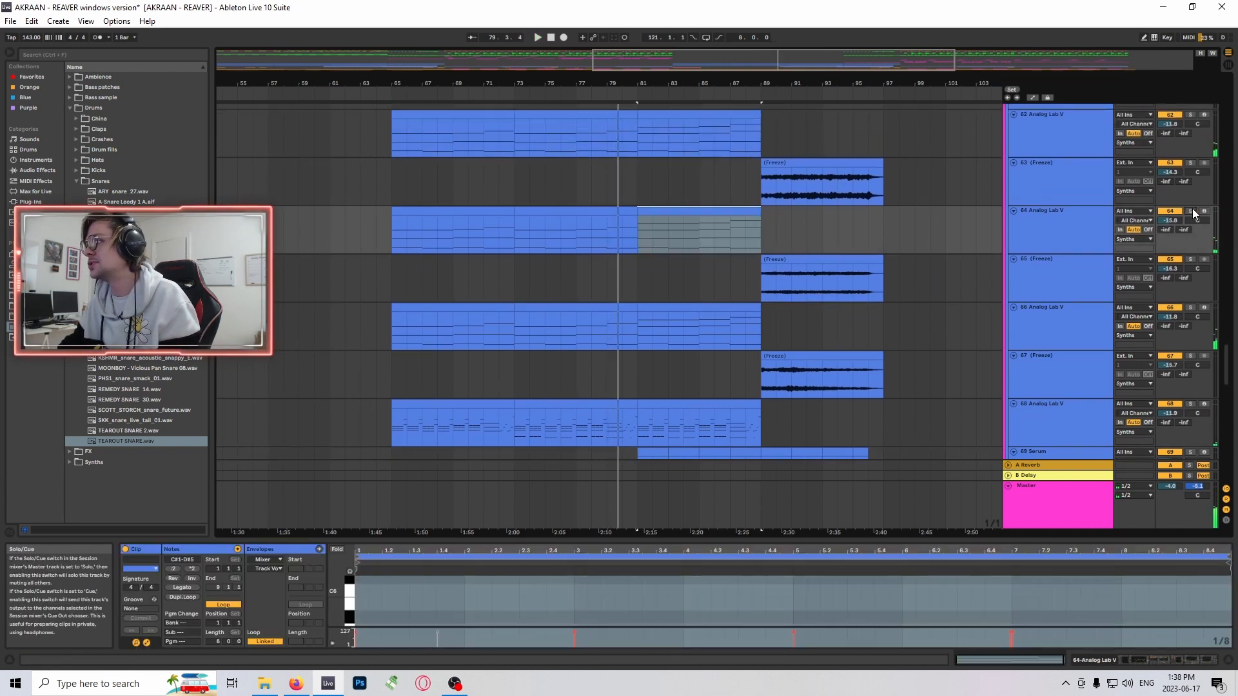
- Open the clip starting at bar 81 on track 62 Analog Lab V in the enlarged MIDI note editor
scroll(695, 186, "up", 1)
left_click(728, 172)
double_click(731, 172)
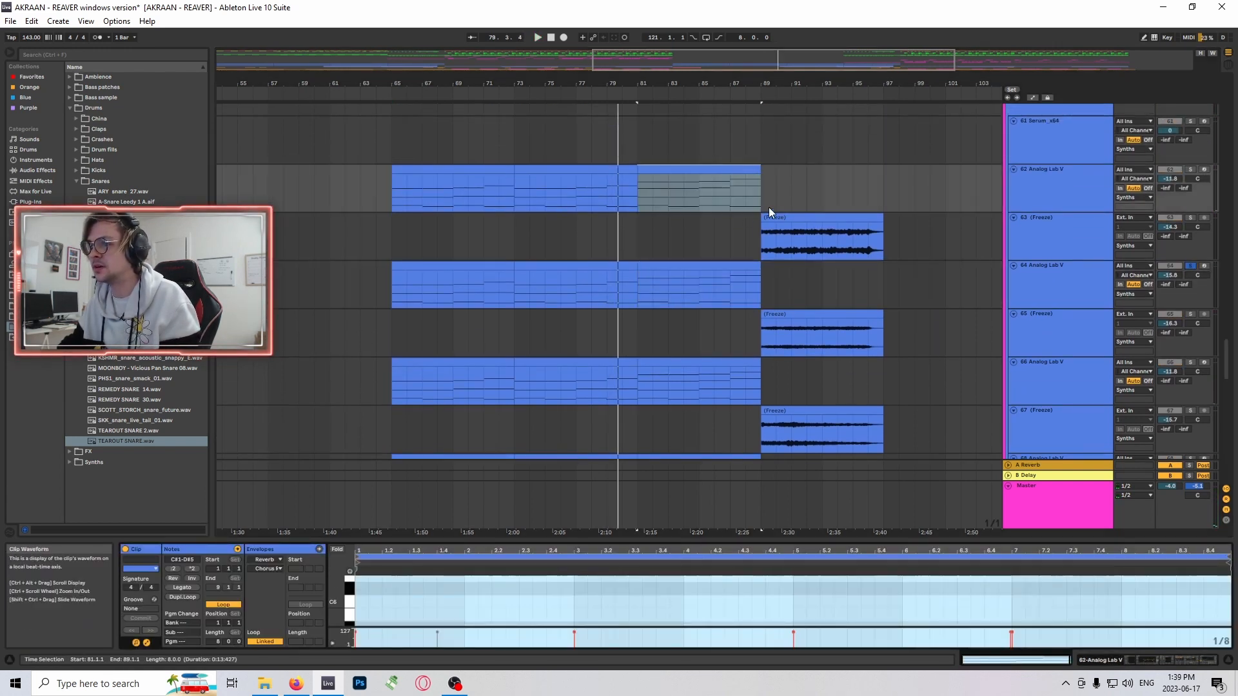
key("ctrl+alt+e")
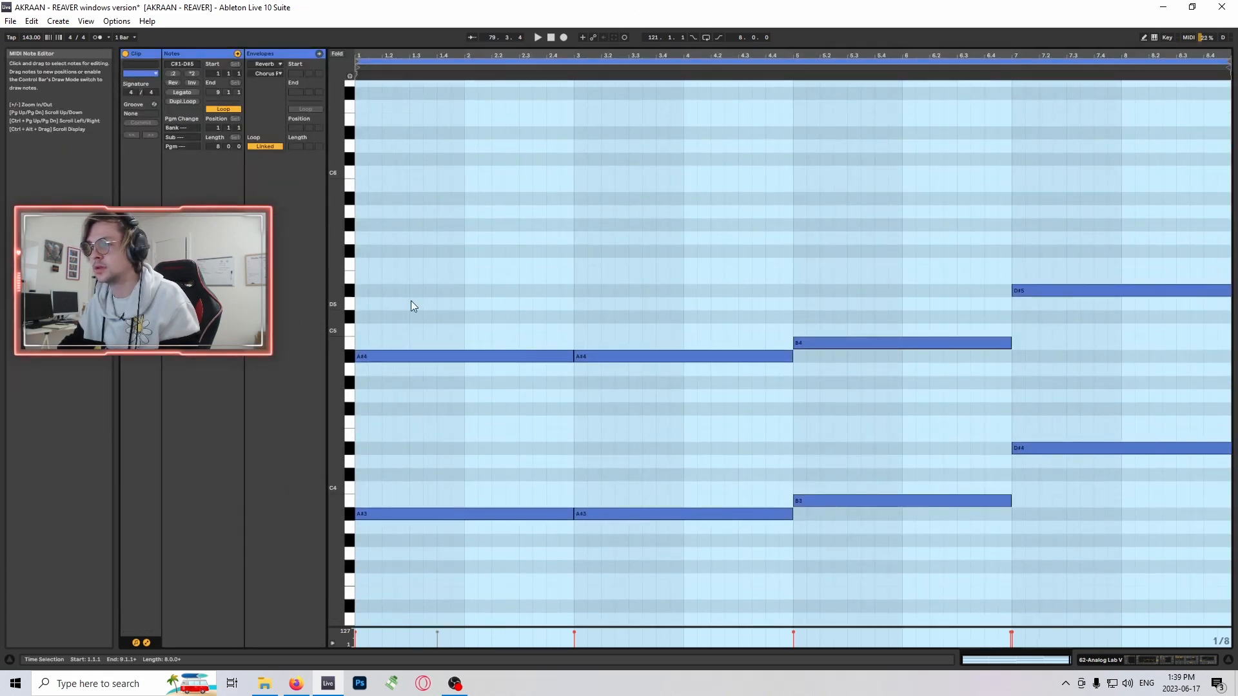
- Select the highest line of notes, A#4 to D#5, compare it with the lower chord notes, and close the note editor
left_click_drag(391, 269, 1188, 370)
scroll(548, 380, "down", 10)
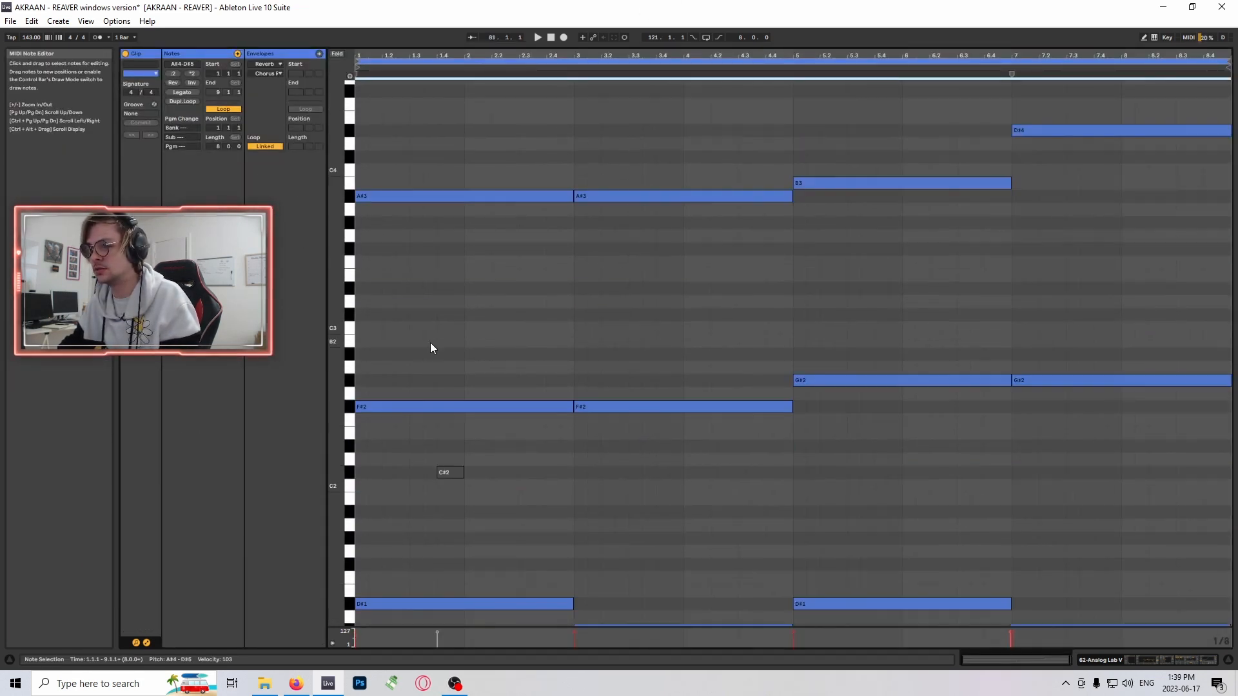
scroll(404, 445, "up", 8)
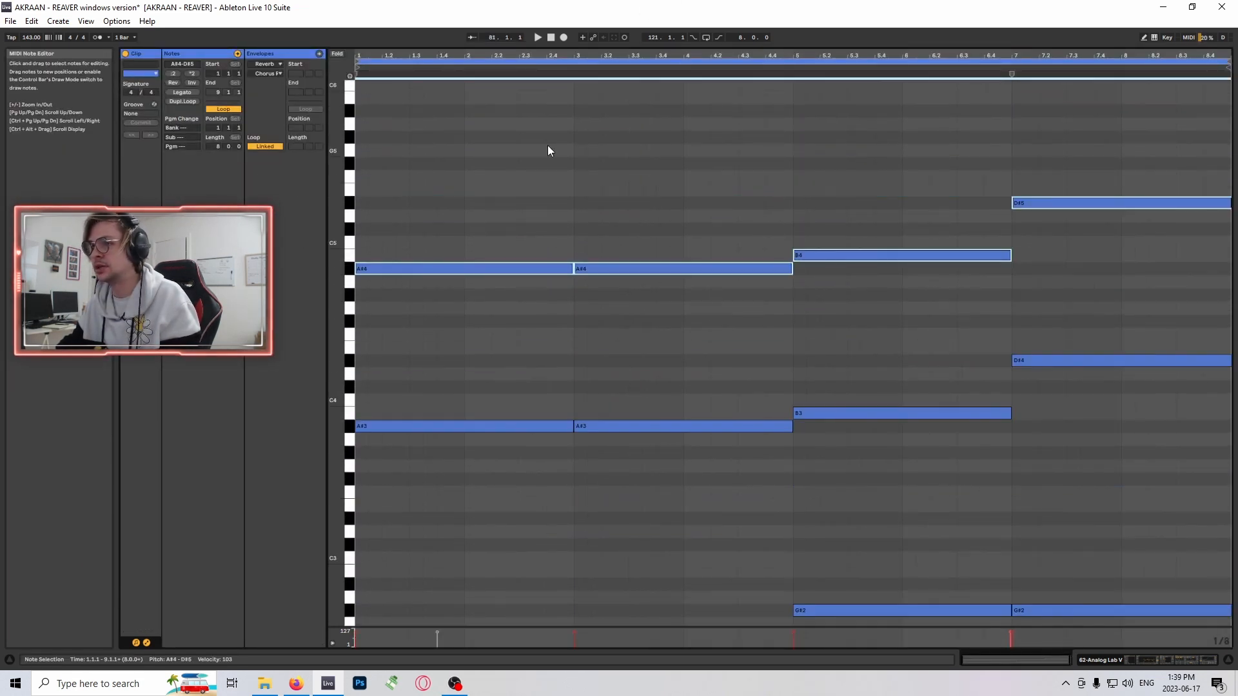
scroll(709, 161, "up", 1)
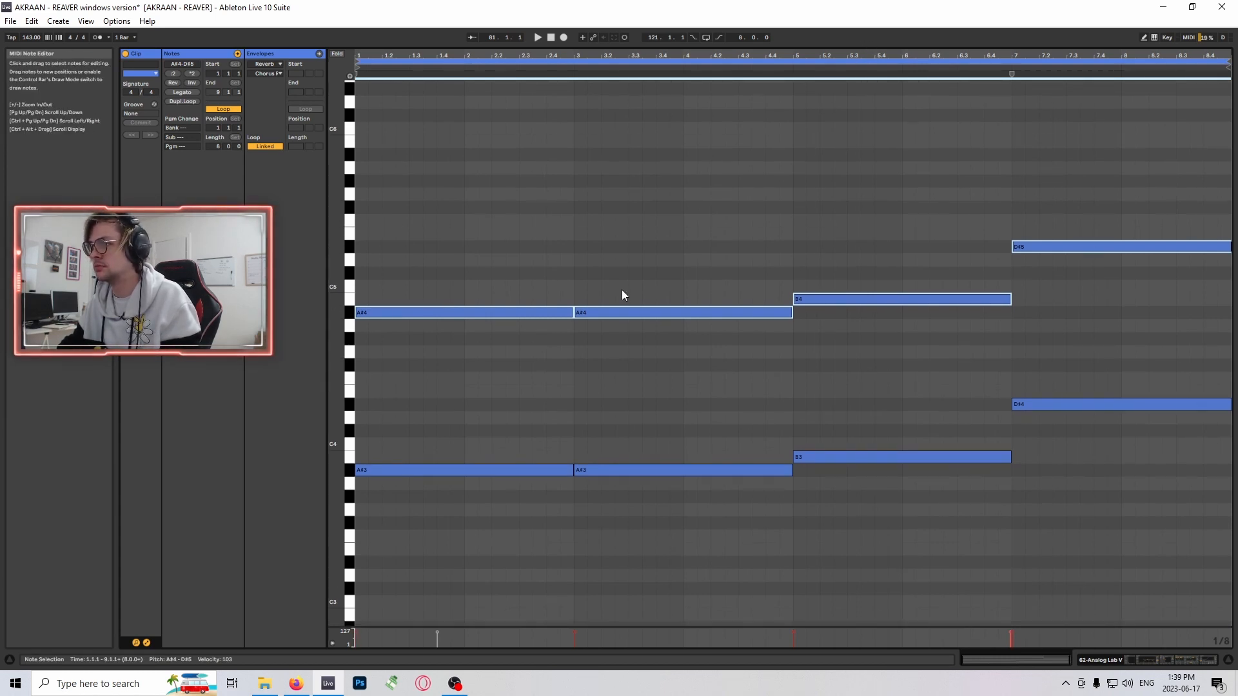
left_click_drag(713, 46, 729, 653)
- Select the clip starting at bar 81 on track 68 Analog Lab V and compare it with the neighbouring synth tracks
scroll(662, 253, "up", 1)
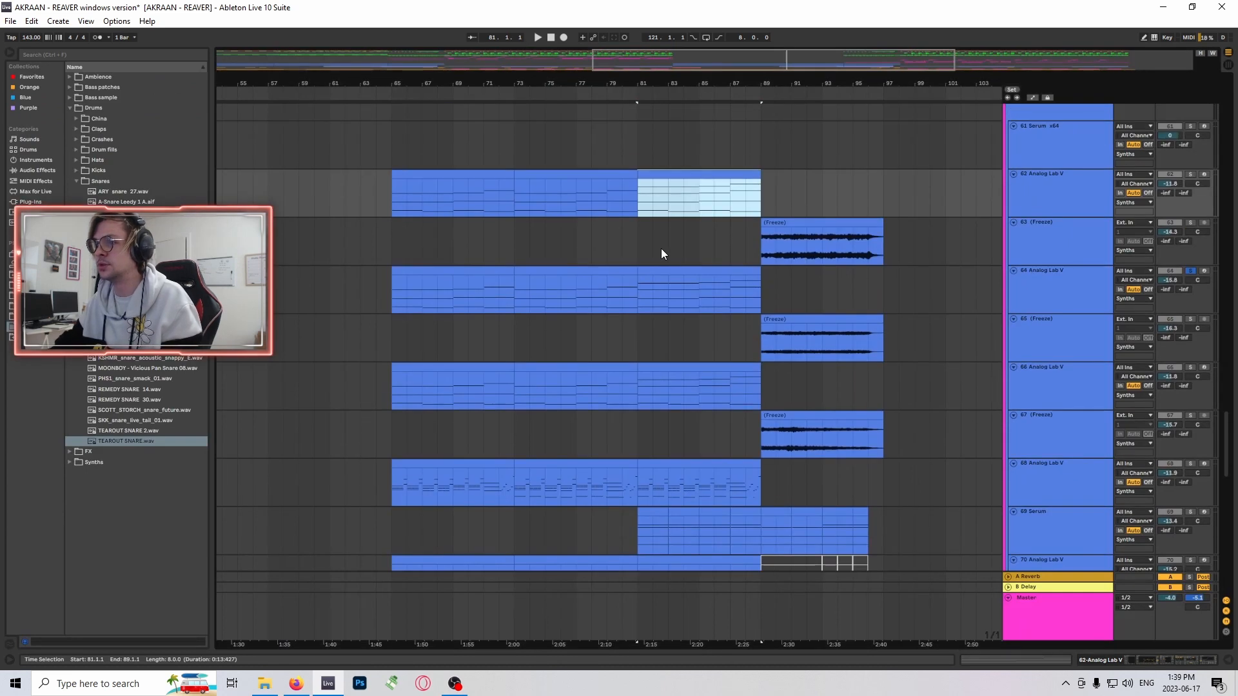
scroll(694, 296, "down", 1)
scroll(716, 286, "up", 1)
scroll(742, 314, "down", 2)
left_click(712, 366)
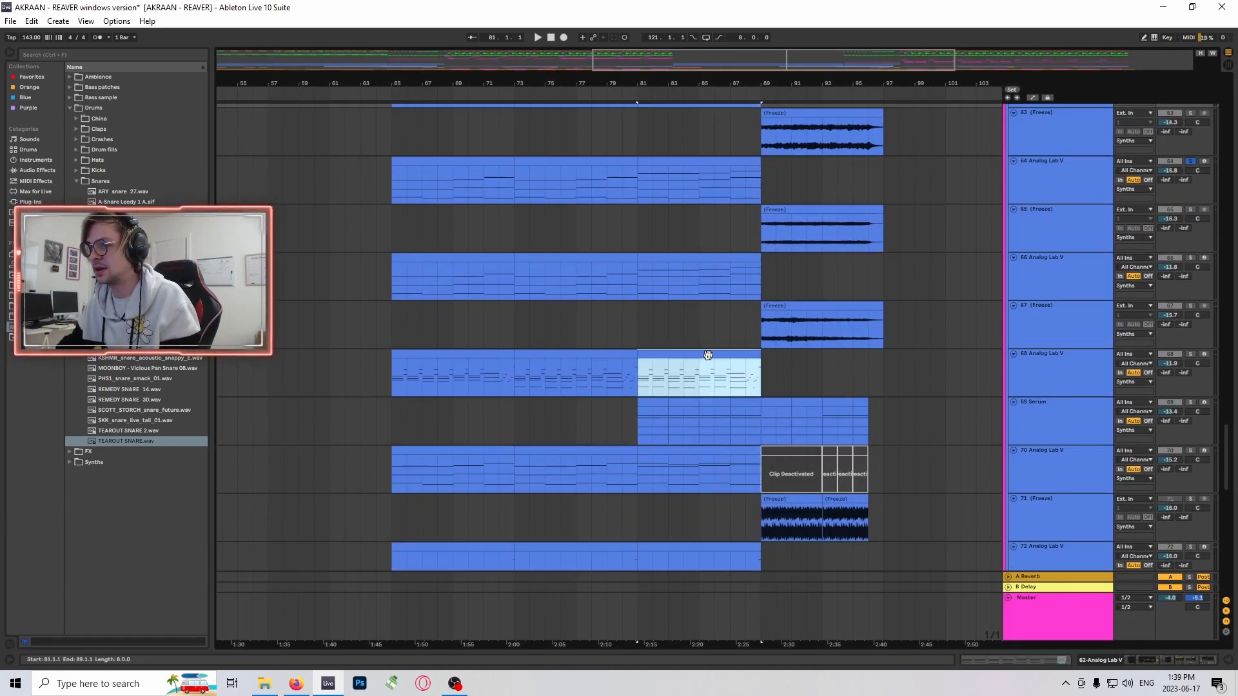
scroll(713, 367, "down", 1)
scroll(717, 297, "down", 1)
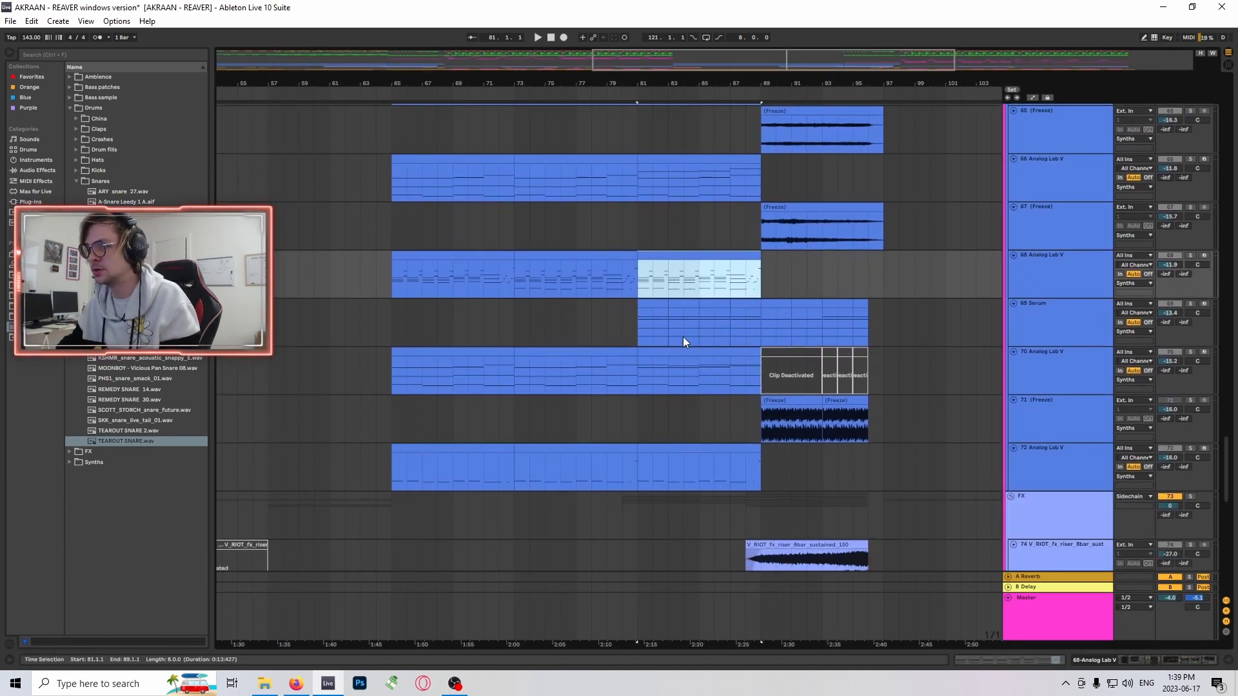
scroll(682, 337, "up", 3)
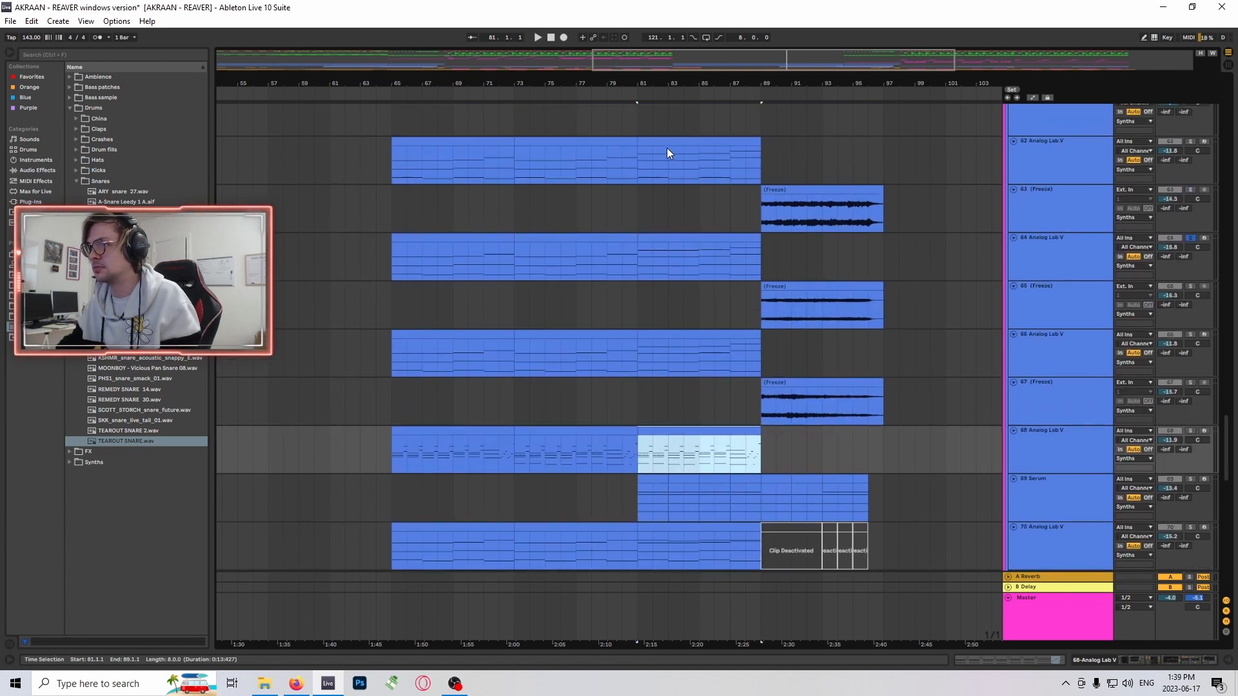
scroll(722, 429, "down", 1)
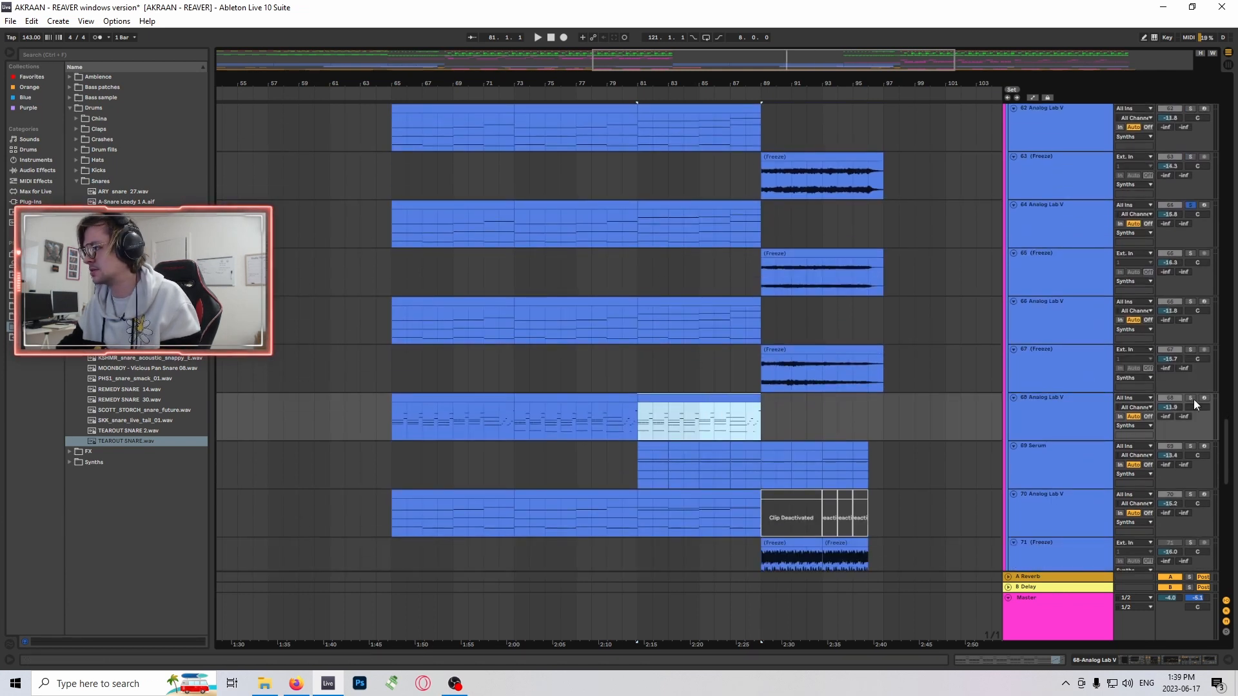
- Solo track 68 Analog Lab V and audition its clip from bar 81
left_click(1190, 397)
key("space")
scroll(885, 369, "down", 1)
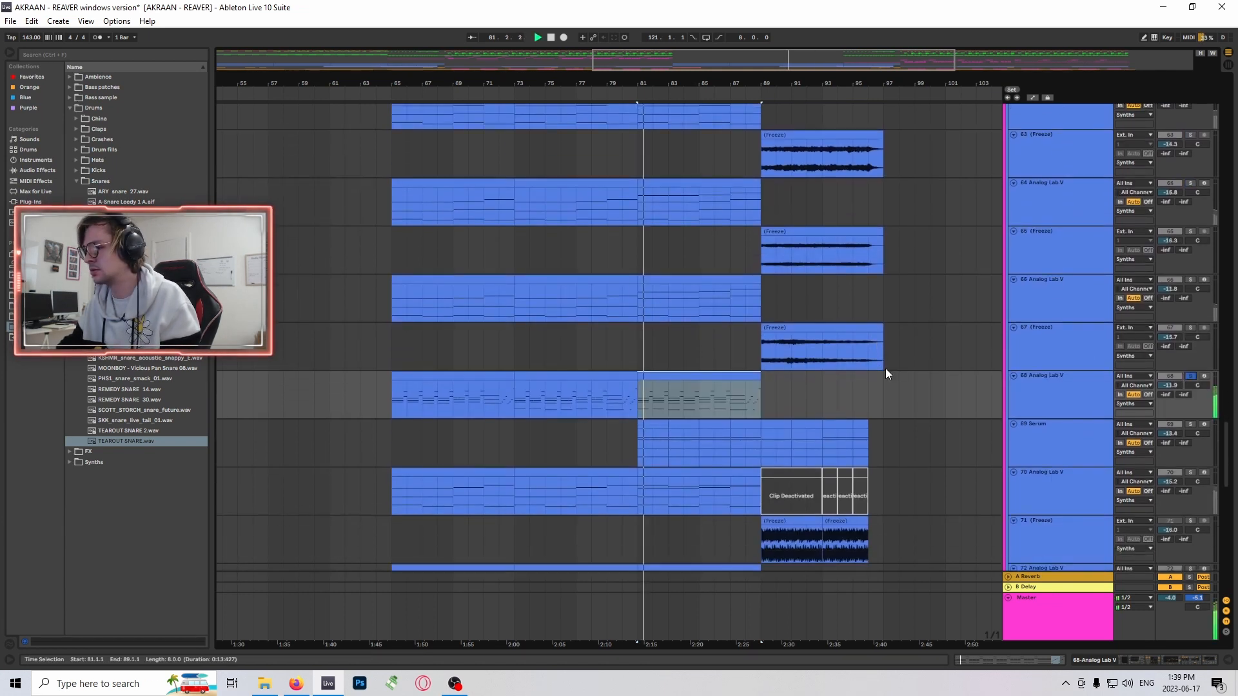
- Turn off the solo on track 68, stop playback, and rename the track as Pluck
left_click(1190, 377)
scroll(982, 380, "down", 2)
left_click(1065, 356)
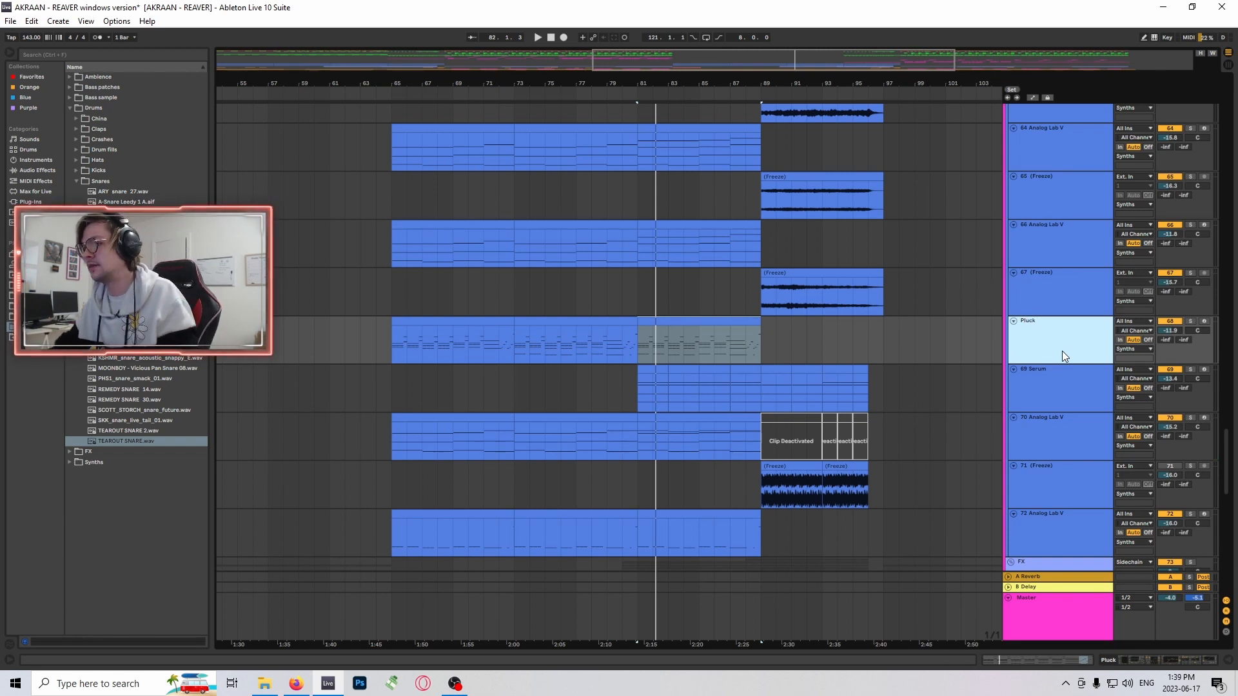
- Select the clip starting at bar 81 on track 66 Analog Lab V, followed by the track itself
scroll(881, 351, "down", 2)
left_click(699, 268)
scroll(1107, 336, "up", 2)
left_click(1108, 335)
scroll(619, 258, "up", 2)
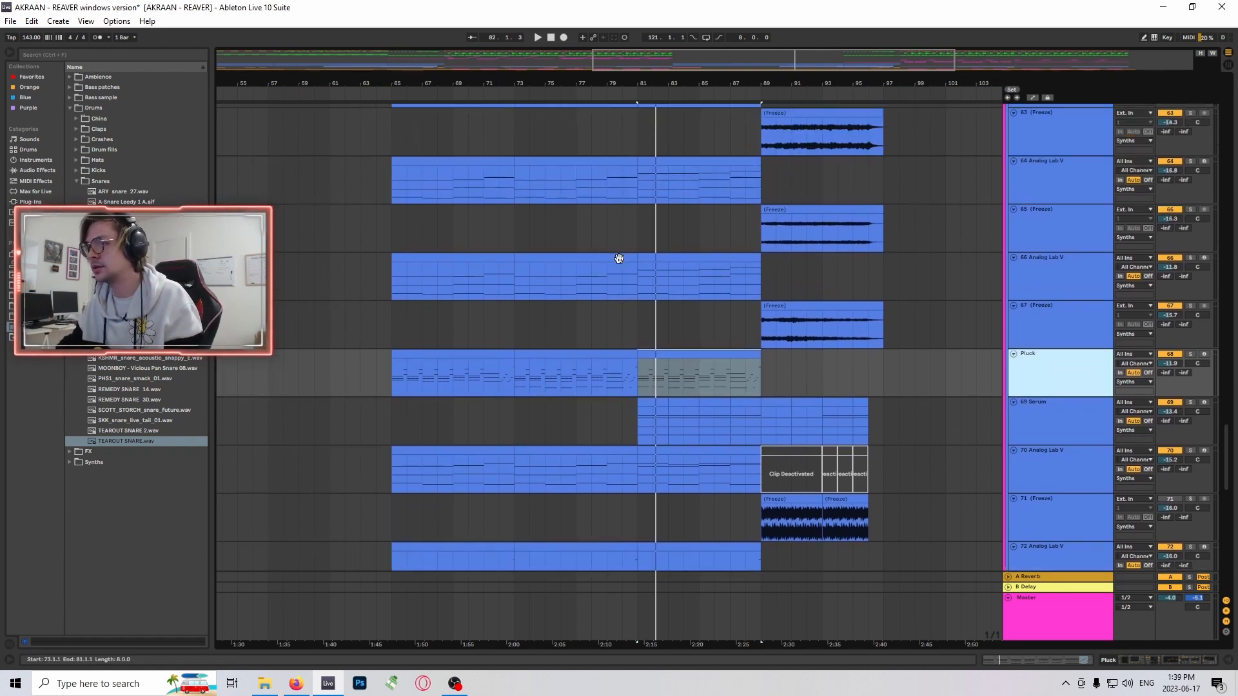
left_click(703, 269)
scroll(712, 299, "up", 2)
left_click(1037, 315)
scroll(798, 308, "up", 2)
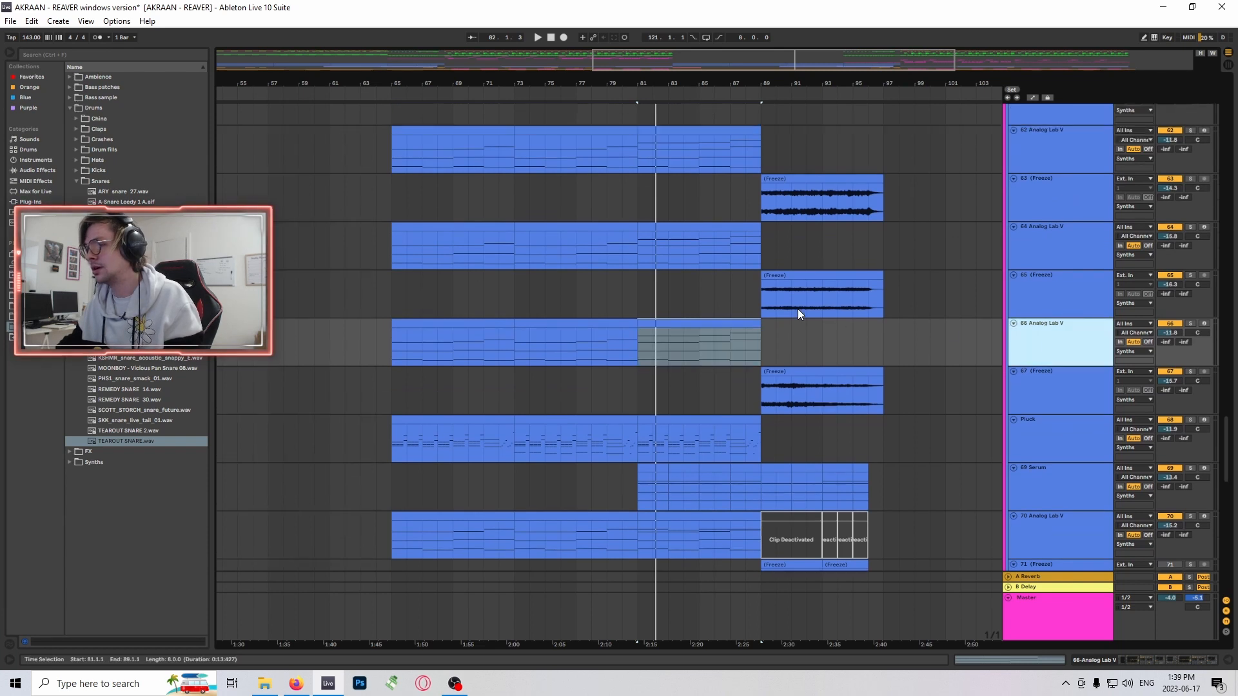
- Select track 64 Analog Lab V and then track 62 Analog Lab V to review the layered synth parts
left_click(1055, 257)
scroll(1050, 232, "up", 2)
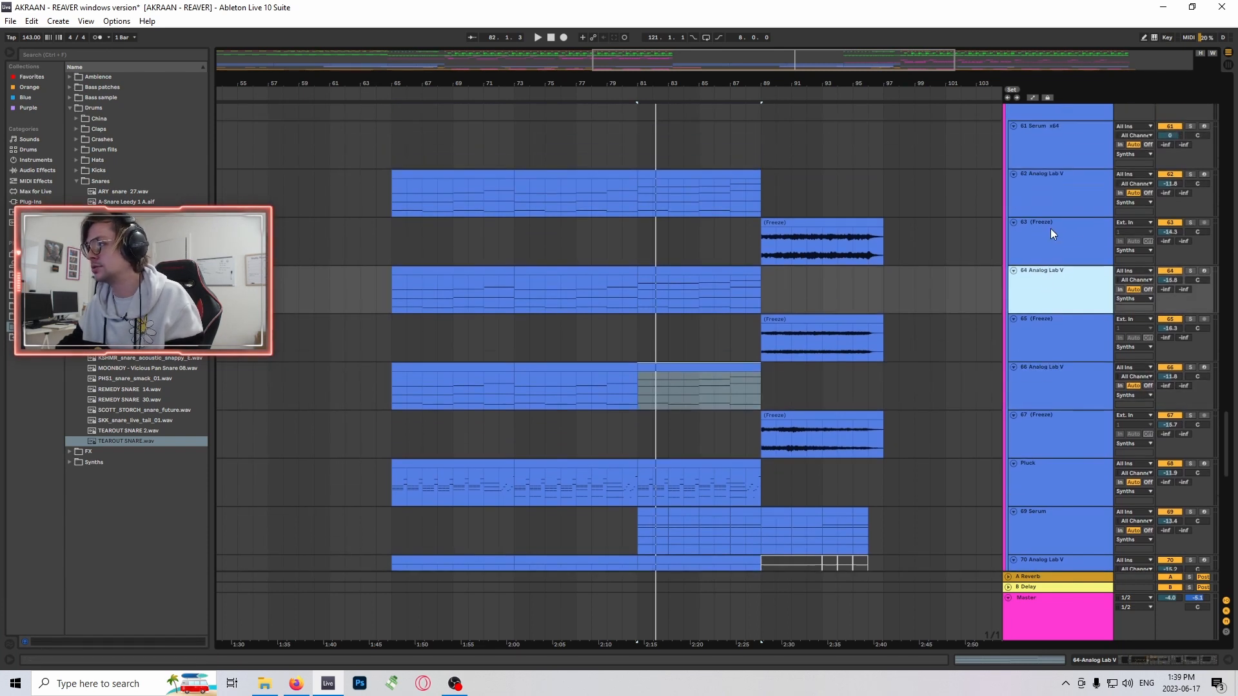
left_click(764, 209)
scroll(972, 307, "down", 3)
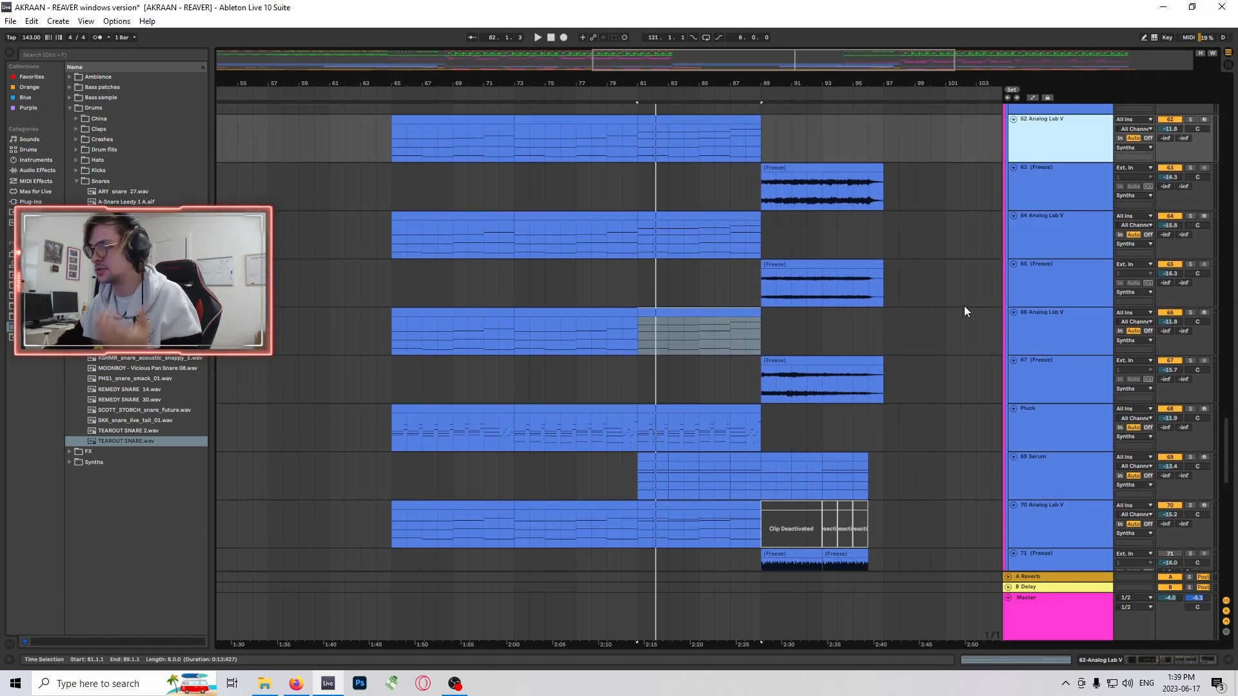
scroll(853, 314, "down", 6)
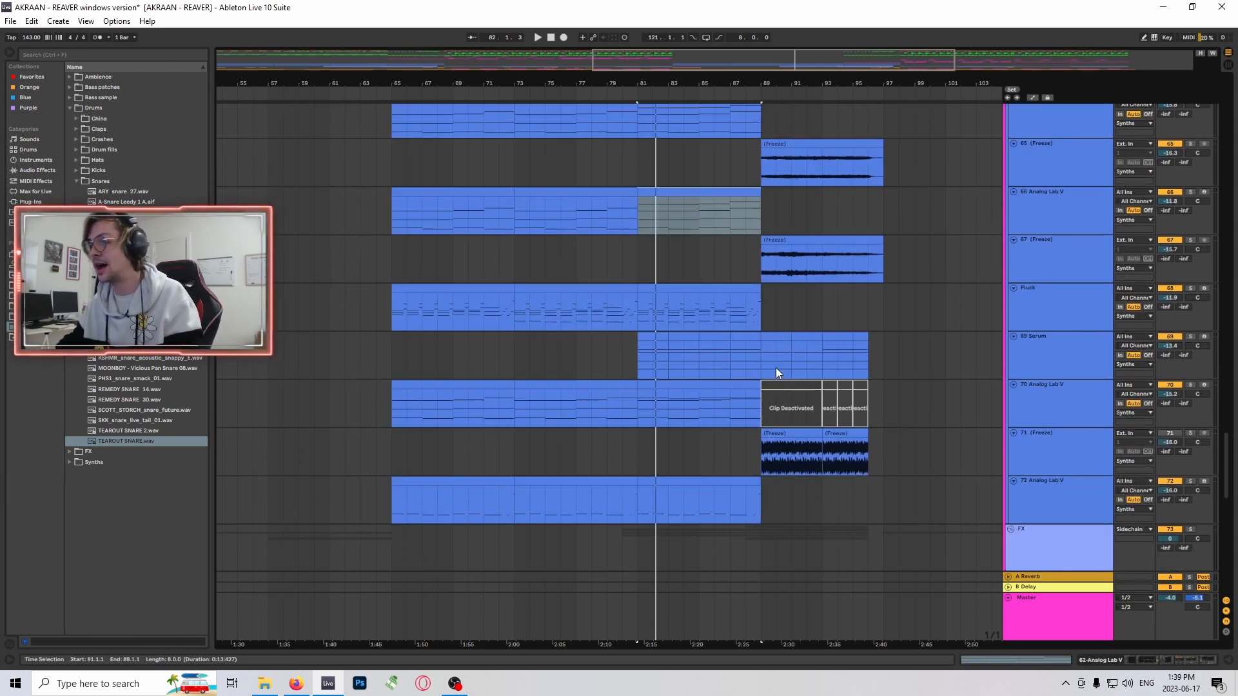
- Select the clip starting at bar 81 on track 70 Analog Lab V, followed by the track itself
scroll(776, 372, "down", 2)
left_click(714, 340)
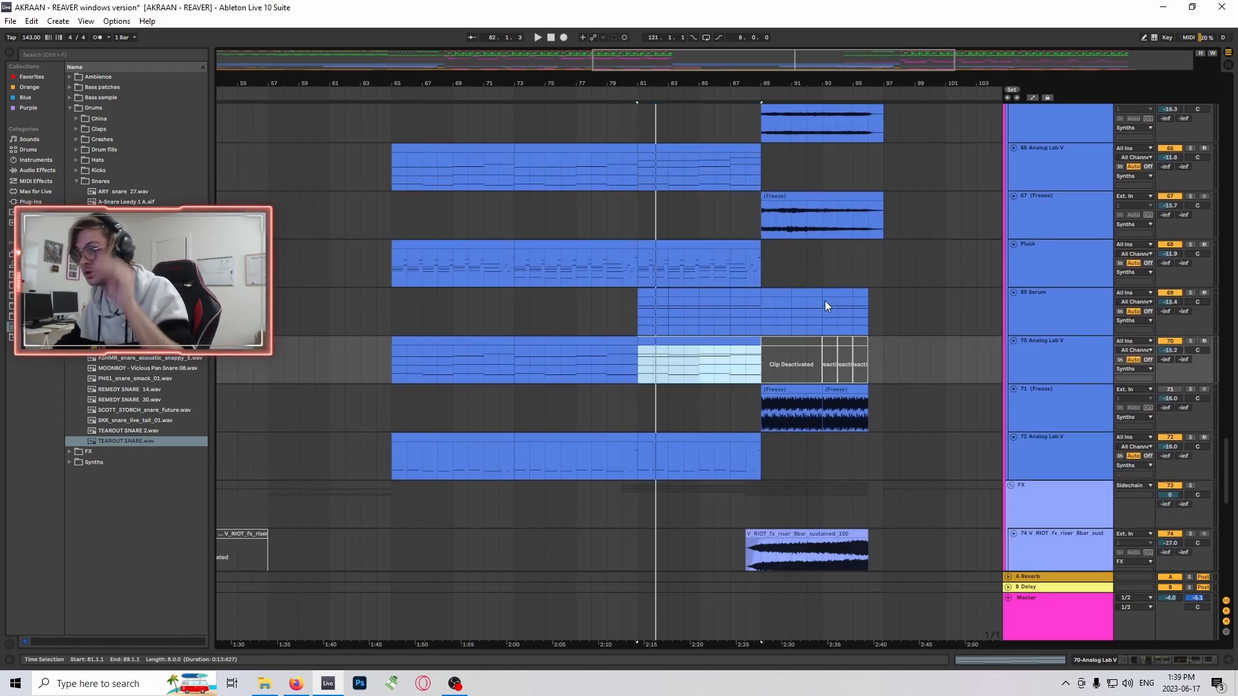
scroll(690, 320, "down", 6)
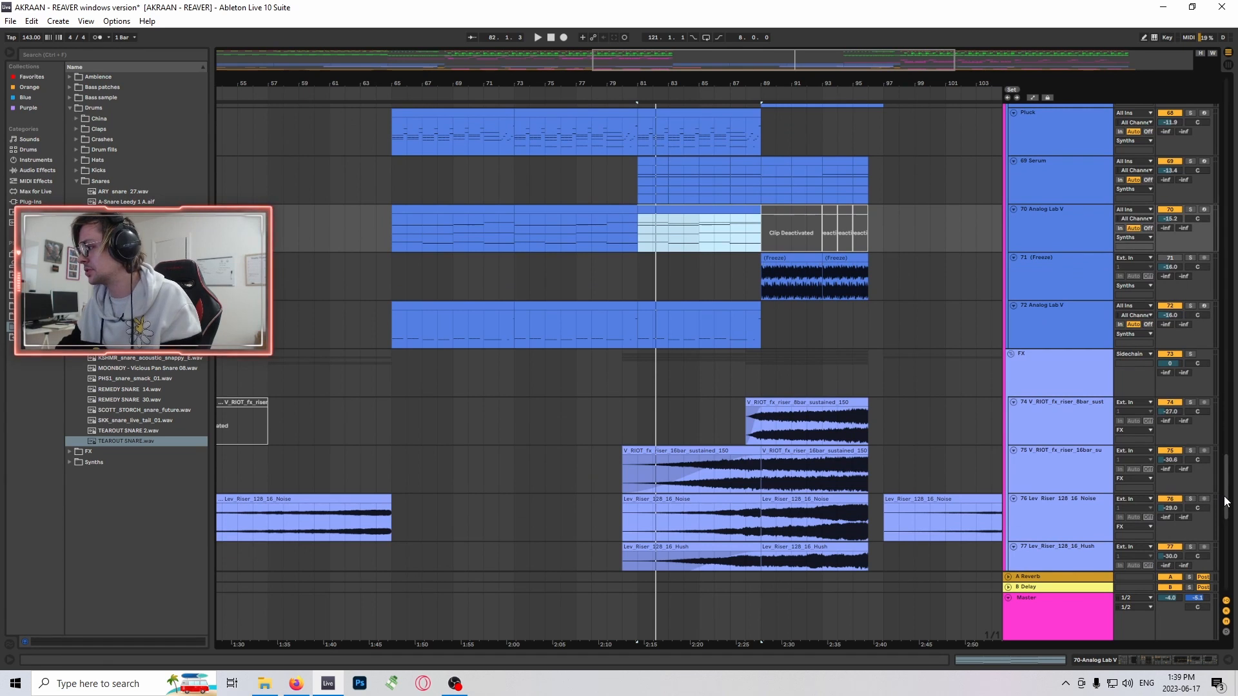
mouse_move(1227, 496)
left_mouse_down()
mouse_move(1226, 468)
mouse_move(1226, 485)
left_mouse_up()
scroll(824, 402, "up", 4)
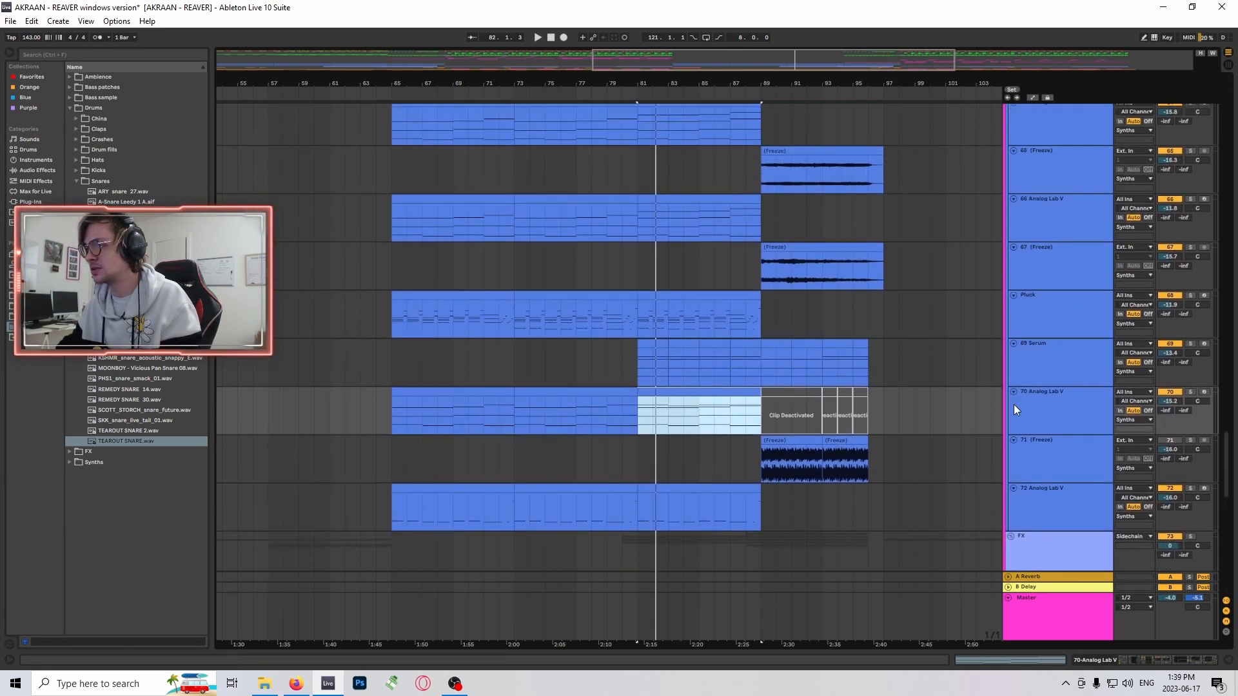
left_click(1017, 405)
scroll(851, 391, "down", 1)
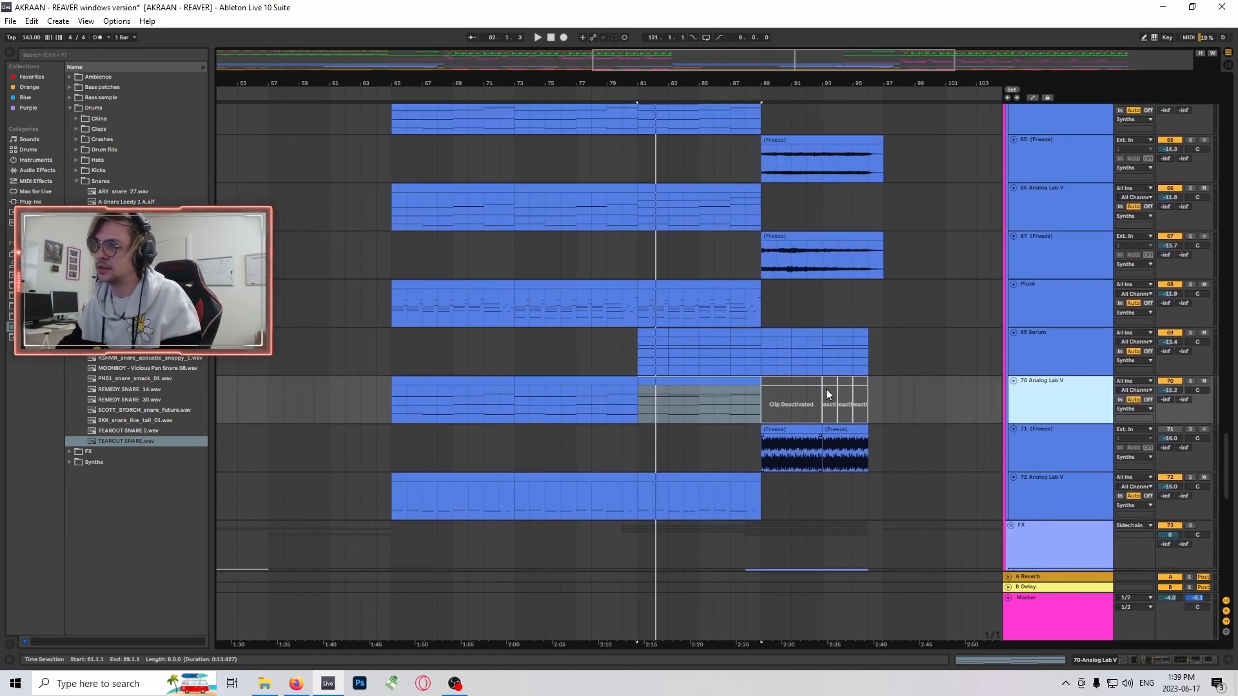
- Compare the bar 81 clip on track 70 with the Pluck clip above by moving the selection between them
left_click(706, 385)
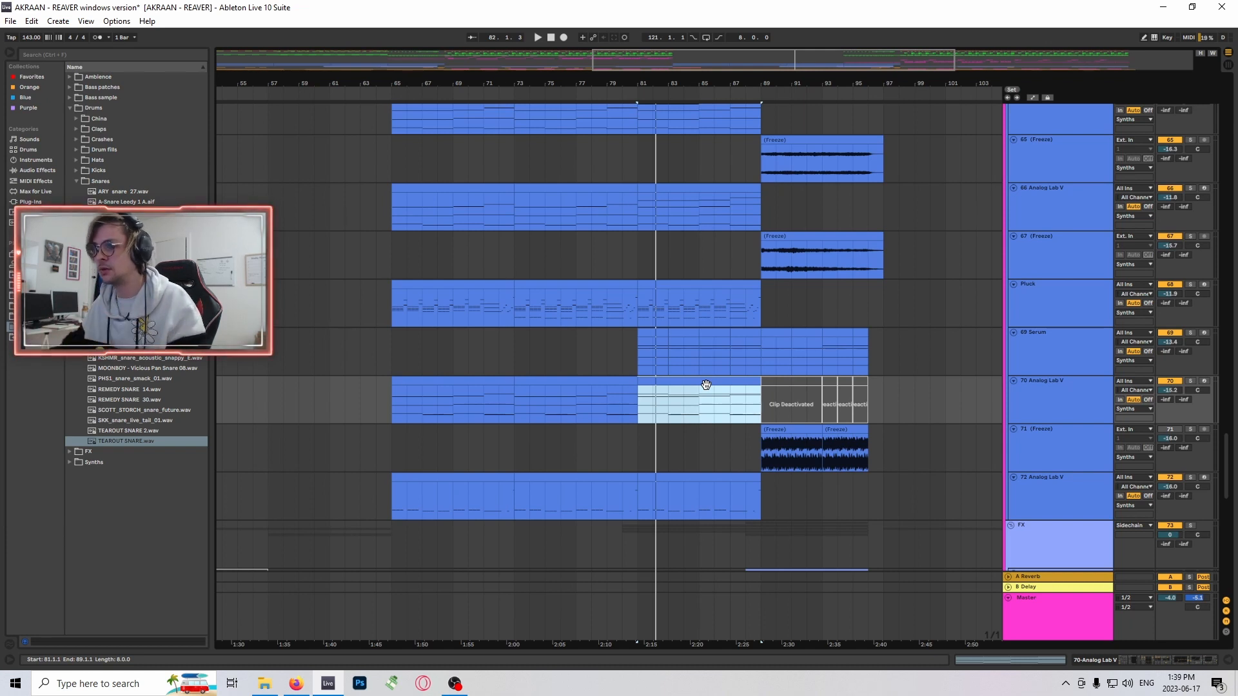
key("Up")
key("Up")
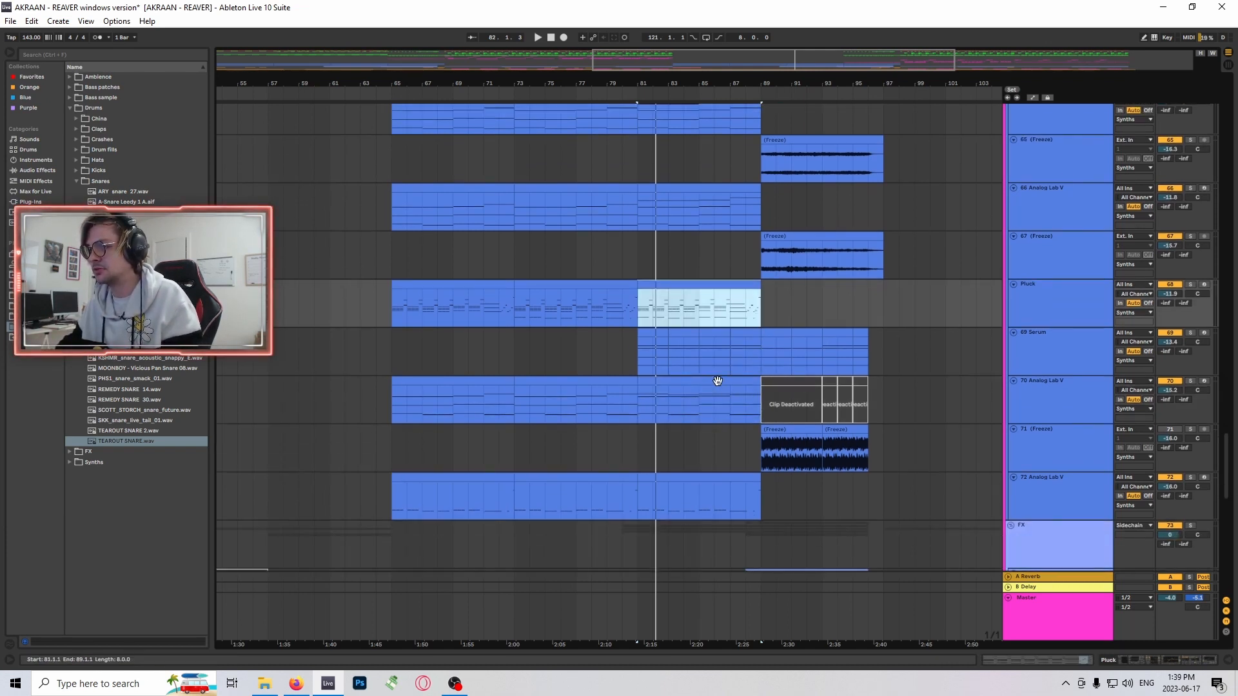
key("Down")
key("Down")
- Select track 70 Analog Lab V and toggle its solo
mouse_move(1227, 471)
left_mouse_down()
mouse_move(1228, 529)
mouse_move(1230, 430)
mouse_move(1228, 476)
left_mouse_up()
left_click(1065, 326)
scroll(795, 415, "down", 5)
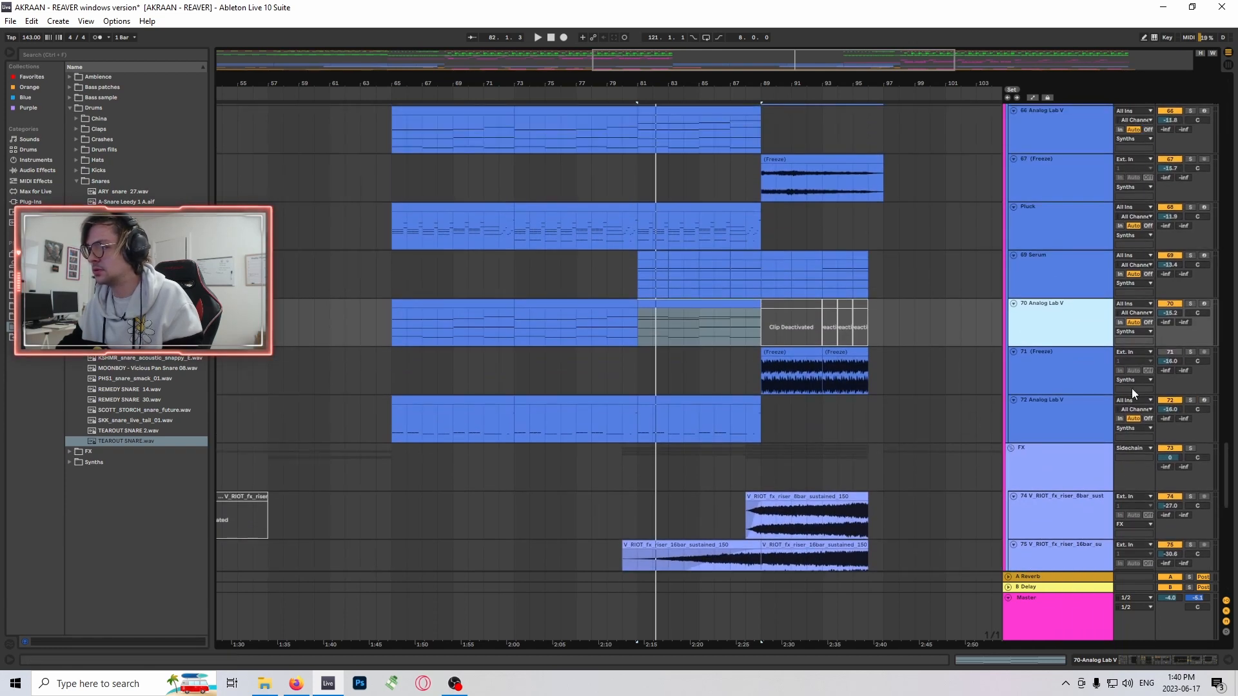
left_click(1190, 304)
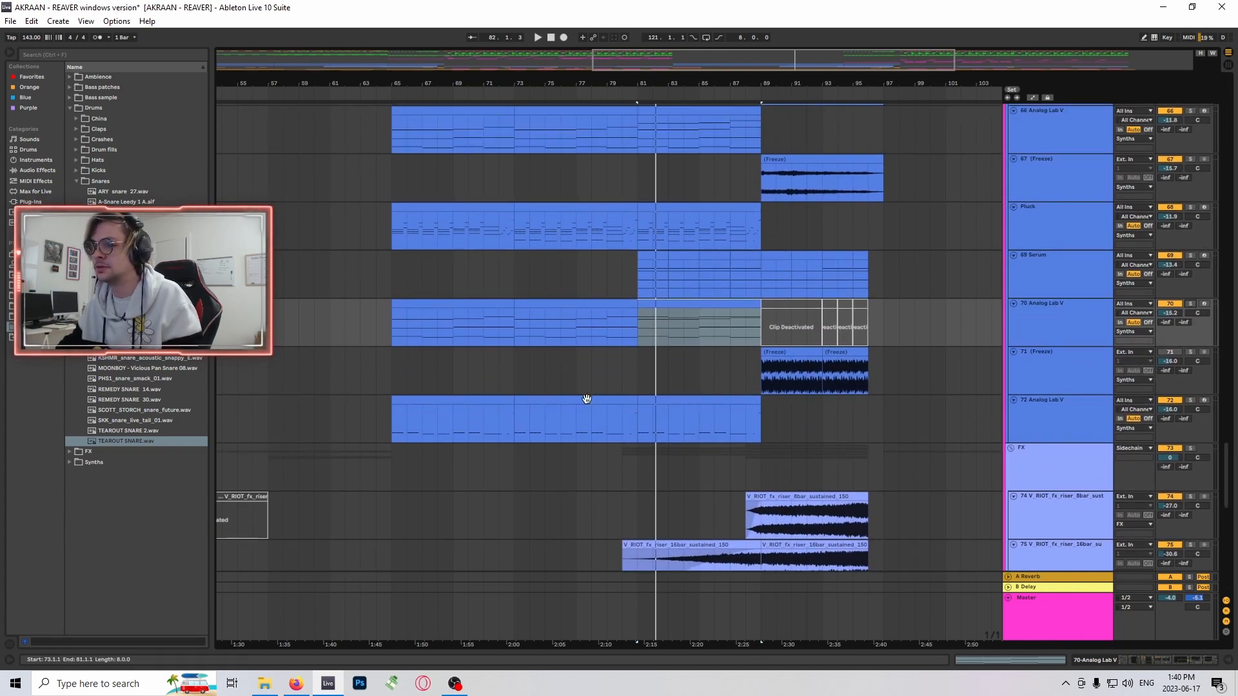
- Select the clip starting at bar 73 on track 72 Analog Lab V and examine the riser tracks in the FX group
left_click(587, 399)
scroll(713, 369, "up", 3)
scroll(695, 329, "down", 2)
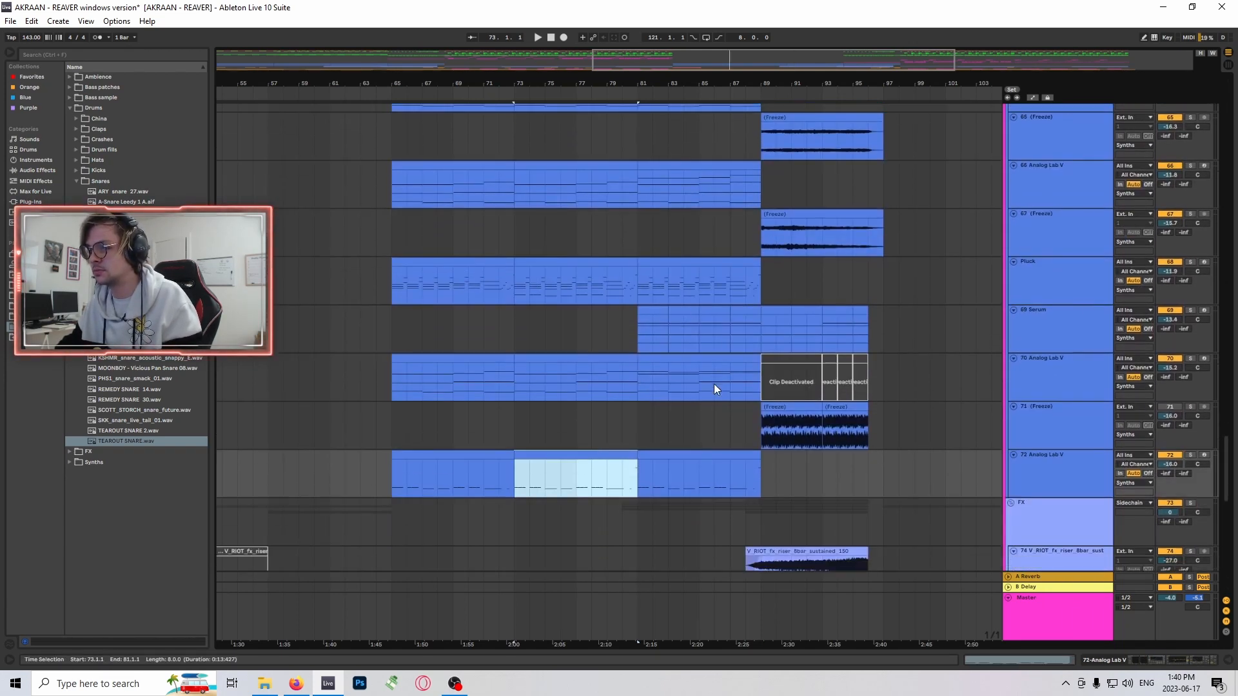
scroll(714, 384, "down", 2)
scroll(718, 367, "down", 5)
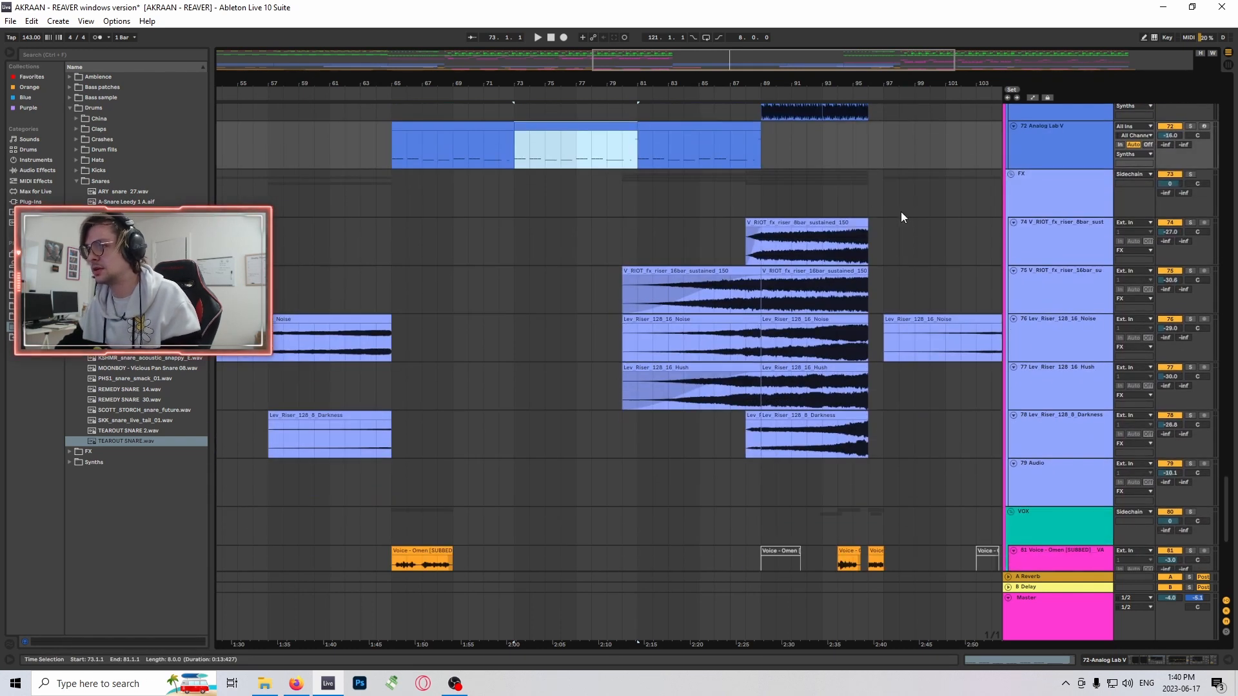
- Solo track 81 Voice - Omen in the VOX group and audition its clip starting at bar 65
scroll(857, 238, "down", 1)
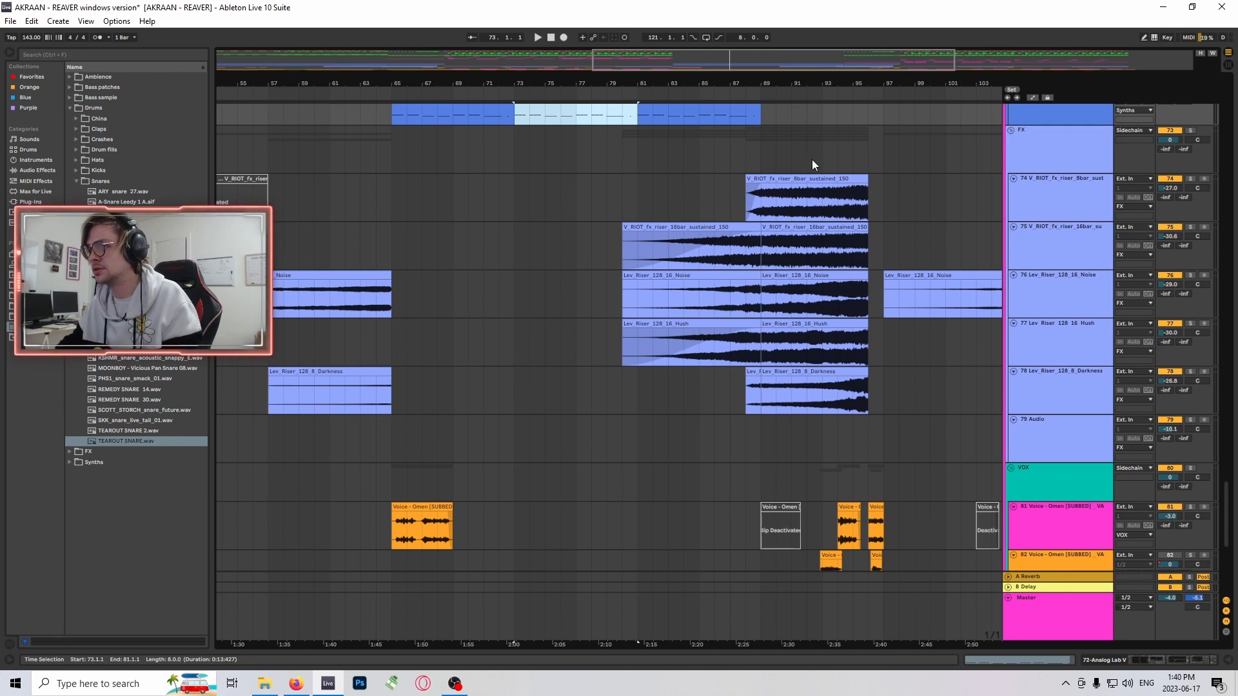
scroll(757, 268, "down", 7)
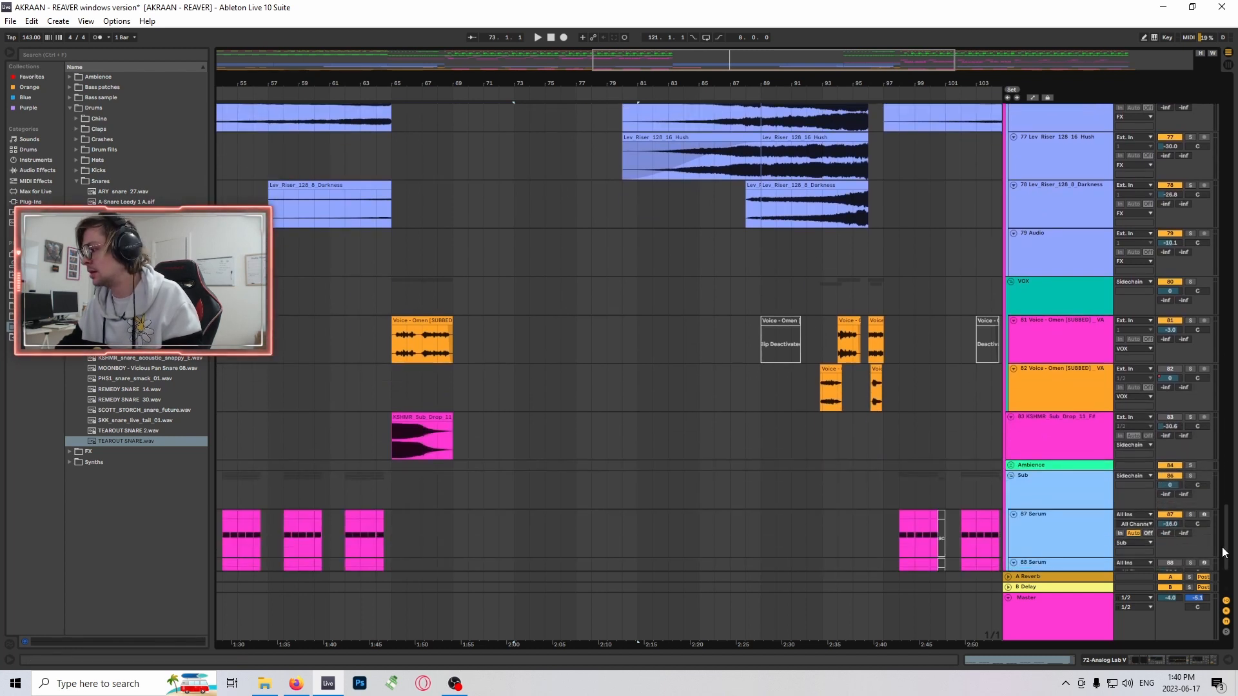
mouse_move(1235, 578)
left_mouse_down()
mouse_move(1235, 532)
mouse_move(1235, 560)
left_mouse_up()
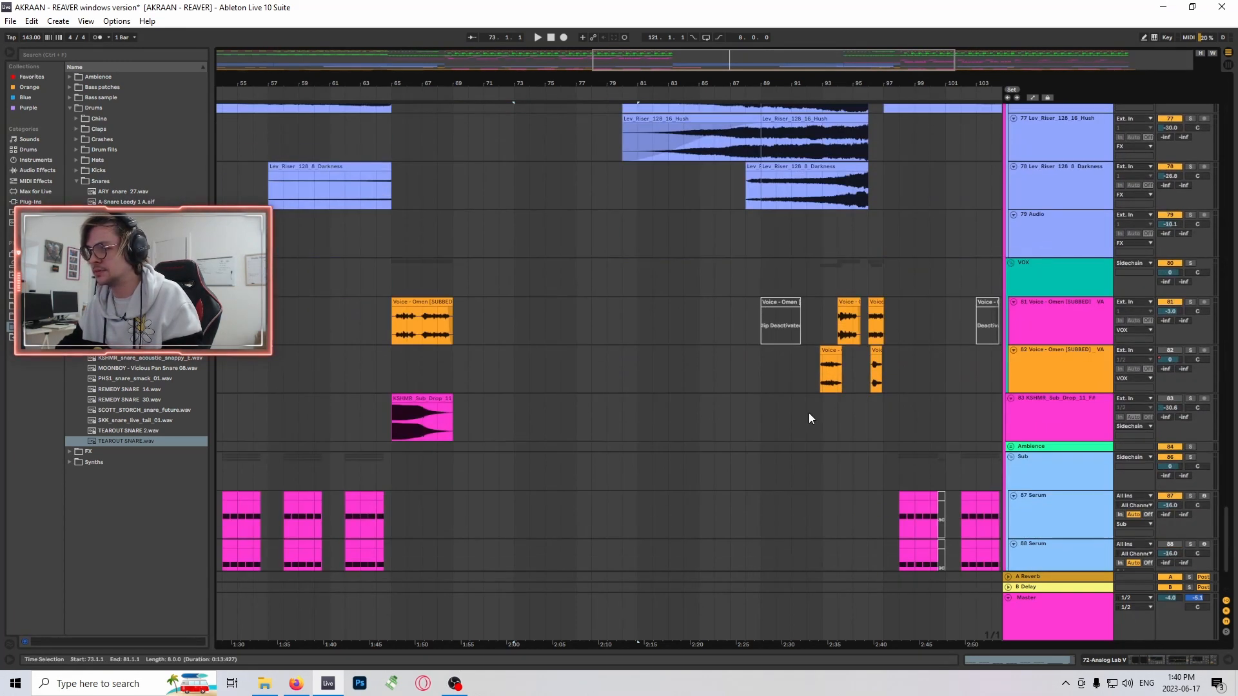
scroll(741, 400, "up", 1)
left_click(437, 357)
left_click(1190, 356)
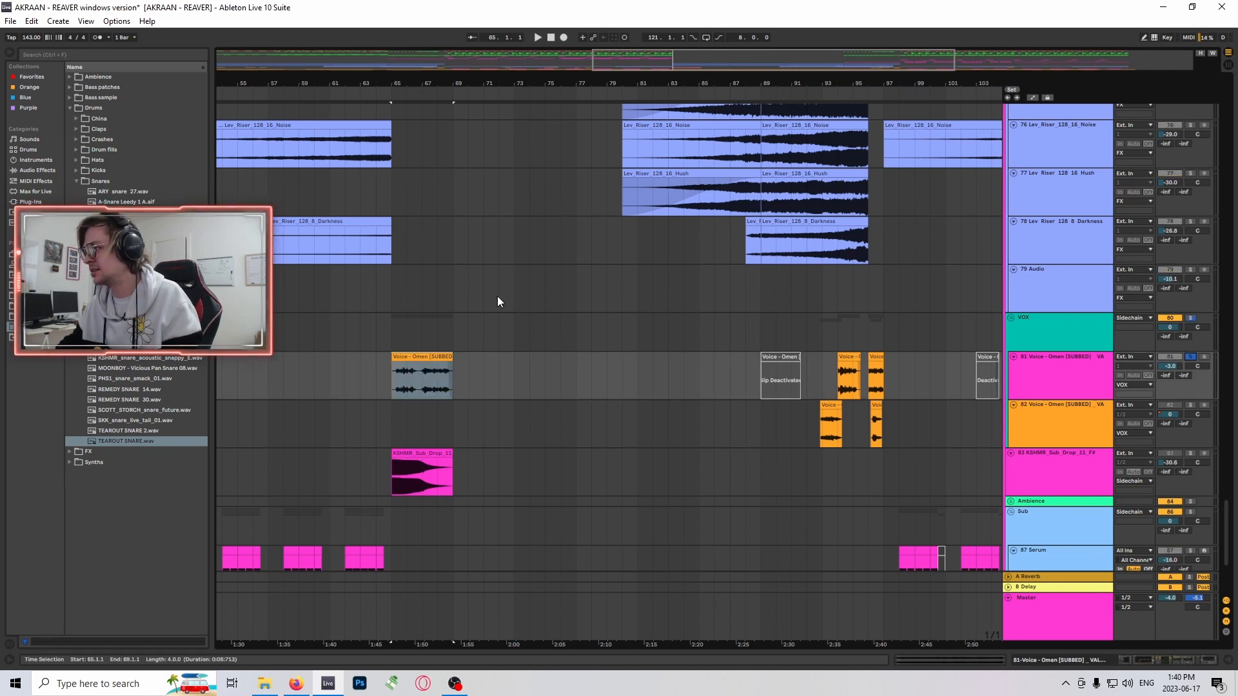
key("space")
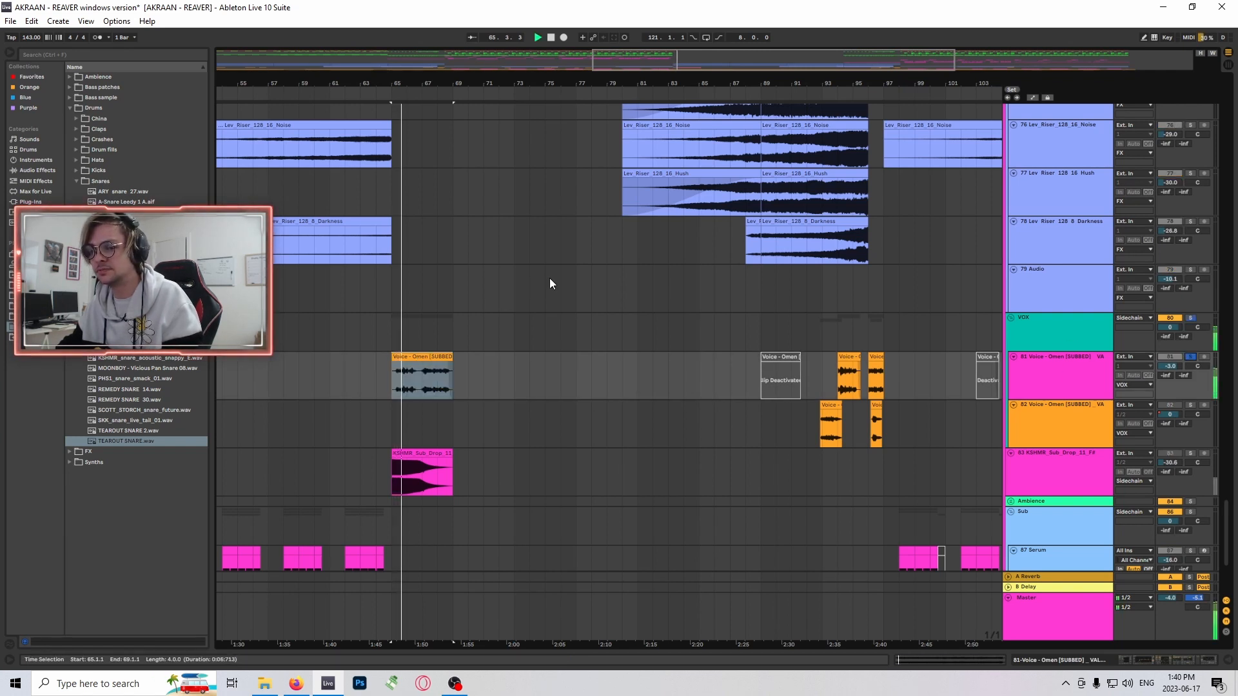
left_click_drag(413, 84, 375, 89)
key("space")
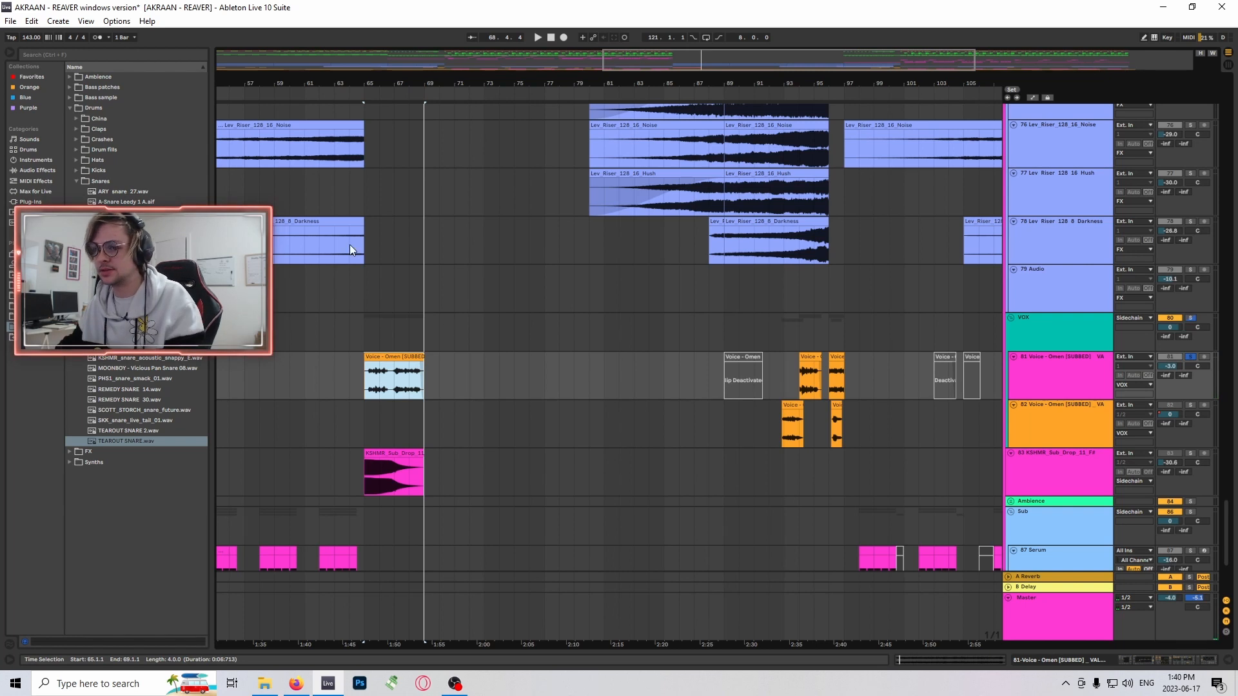
- Place the insert marker at bar 65 on track 81 and examine the vocal clip and the sub drop beneath it up close
left_click_drag(643, 69, 672, 67)
left_click(373, 384)
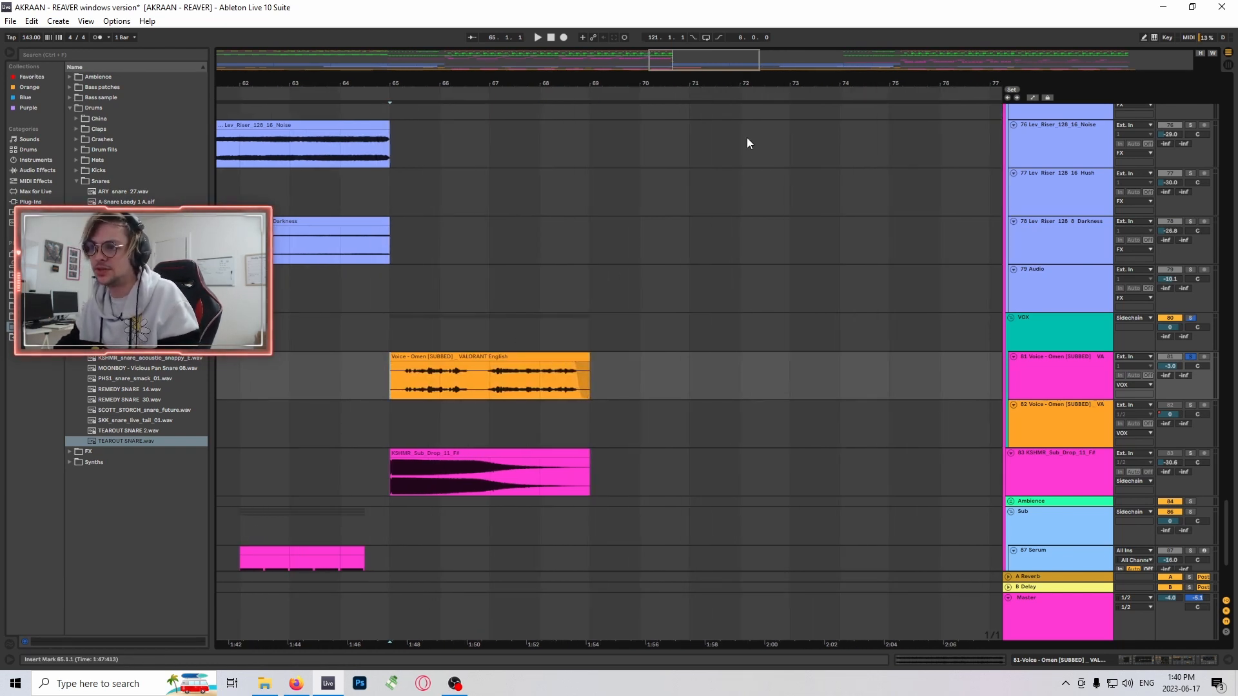
mouse_move(663, 63)
left_mouse_down()
mouse_move(663, 75)
mouse_move(682, 54)
left_mouse_up()
scroll(587, 297, "down", 2)
scroll(439, 327, "up", 1)
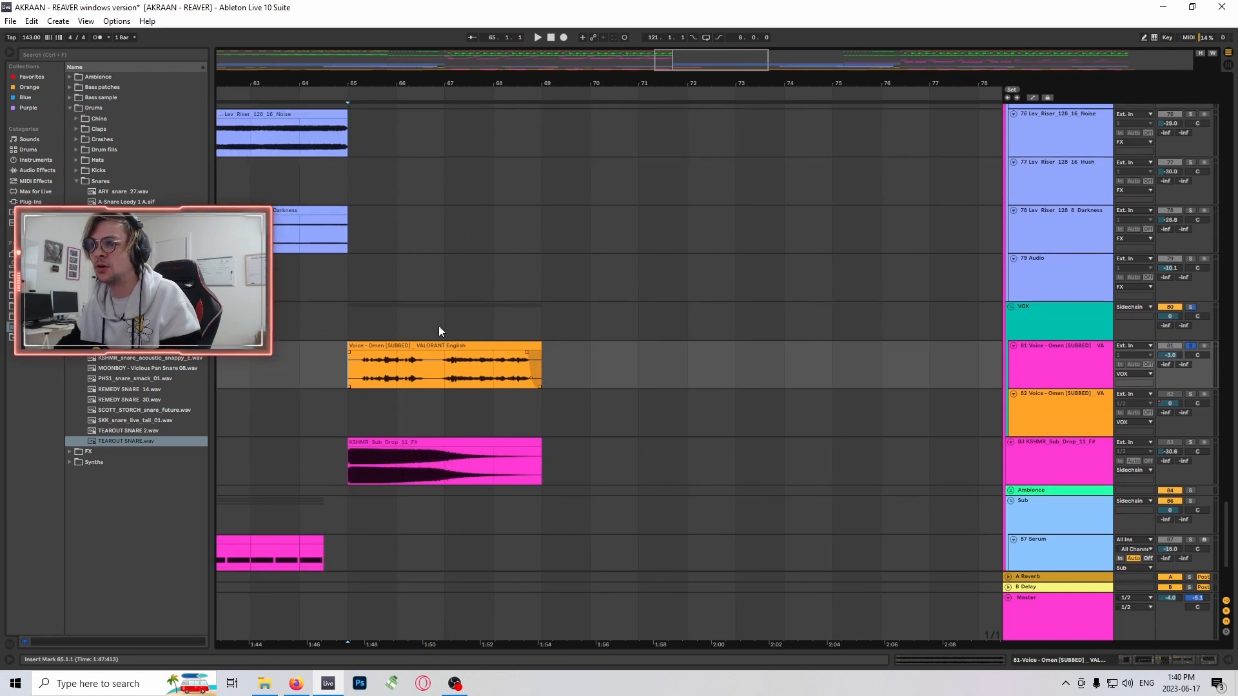
scroll(566, 293, "down", 1)
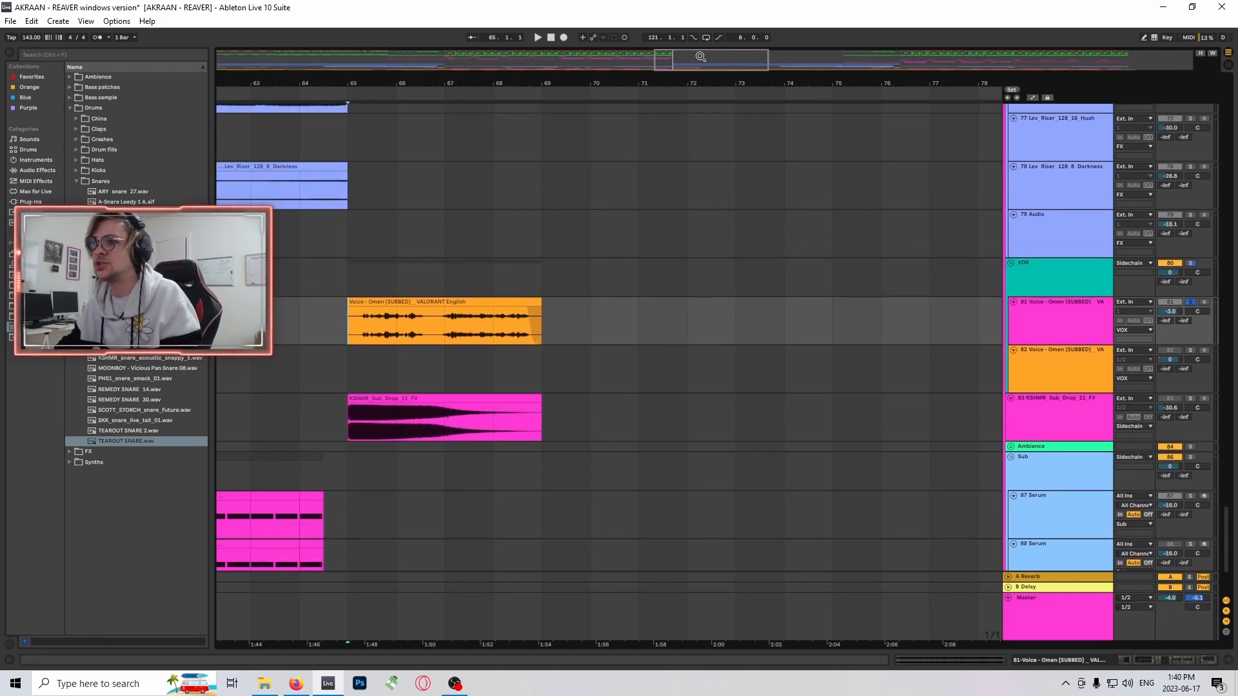
- Place the insert marker at bar 89 on the FX group track above the riser clips
left_click_drag(699, 57, 828, 53)
scroll(677, 241, "up", 1)
scroll(677, 241, "up", 1)
scroll(824, 271, "up", 8)
left_click(631, 196)
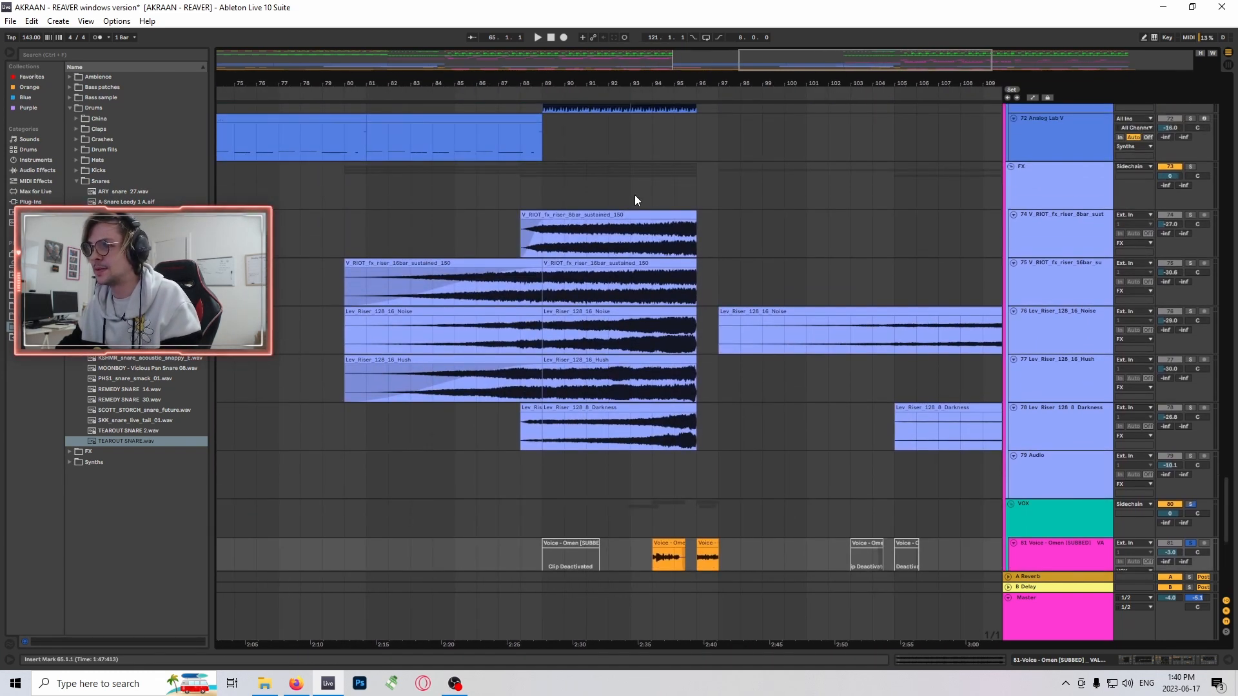
scroll(629, 251, "up", 3)
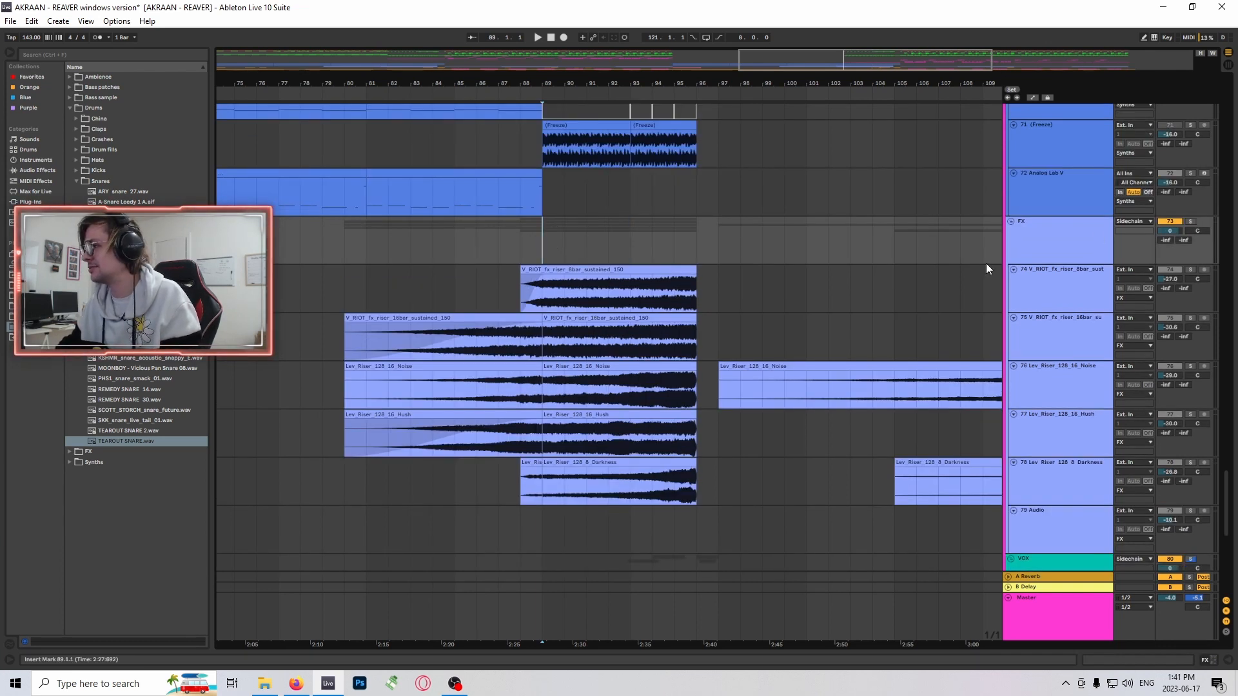
- Play the arrangement from bar 89 on the KICK track while reviewing the drum and bass tracks
scroll(986, 266, "up", 2)
left_click_drag(1226, 487, 1224, 87)
scroll(846, 292, "down", 2)
left_click(543, 197)
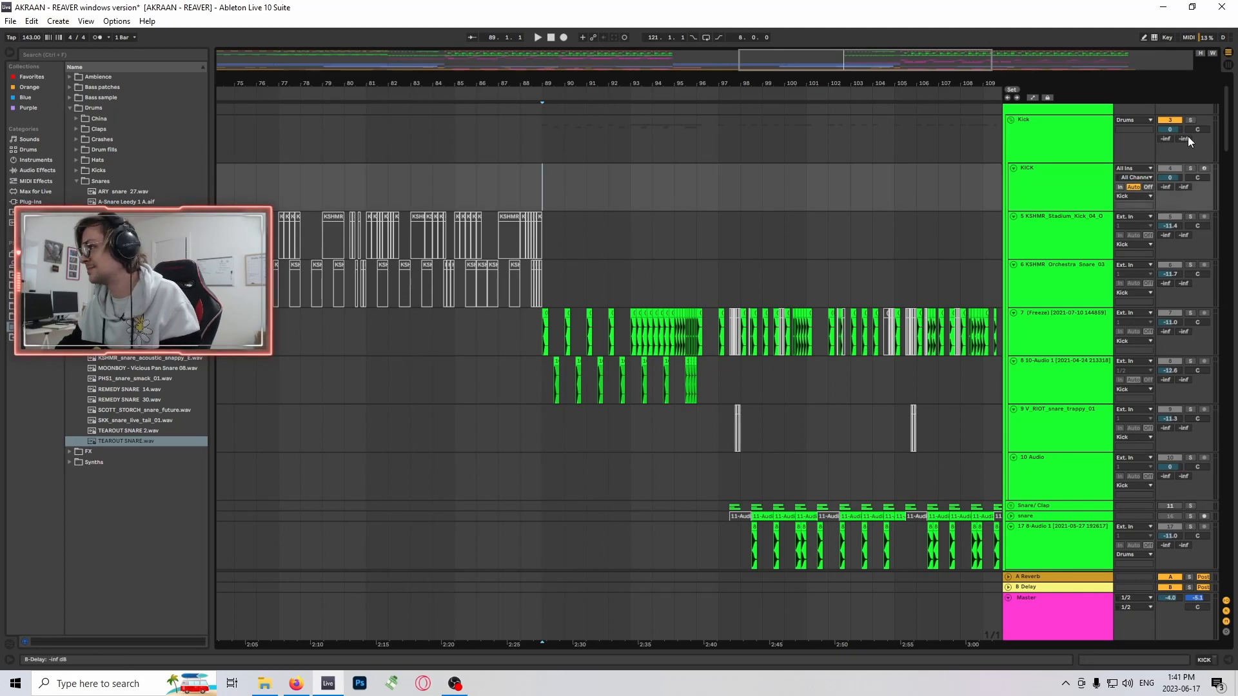
key("space")
scroll(845, 307, "down", 5)
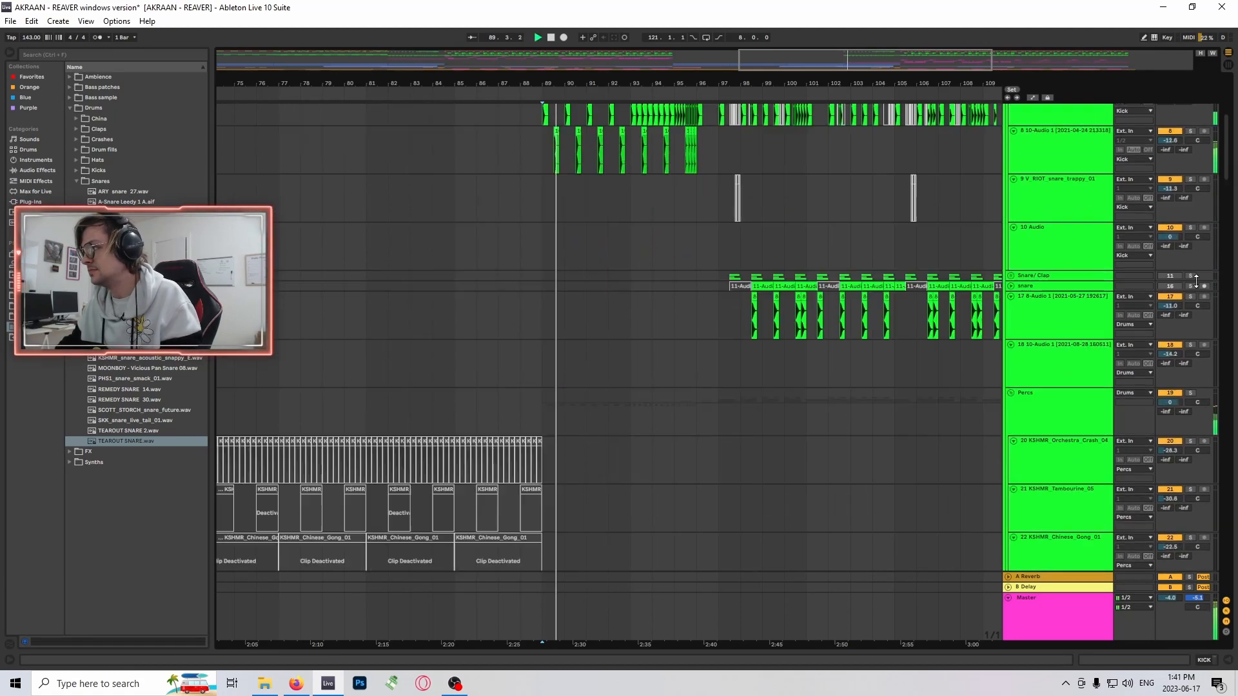
left_click_drag(1229, 172, 1234, 497)
scroll(731, 300, "up", 10)
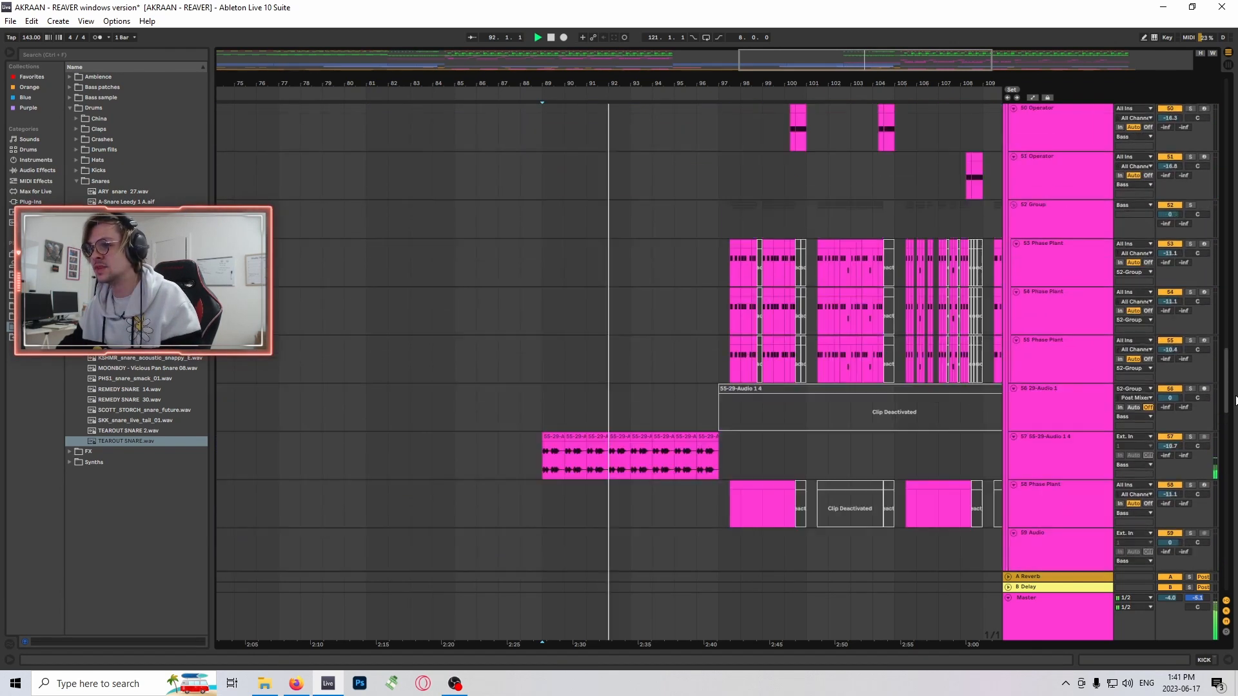
- Stop playback, solo track 91 AKRAAN - REAVER Final and play it from bar 97
left_click(731, 299)
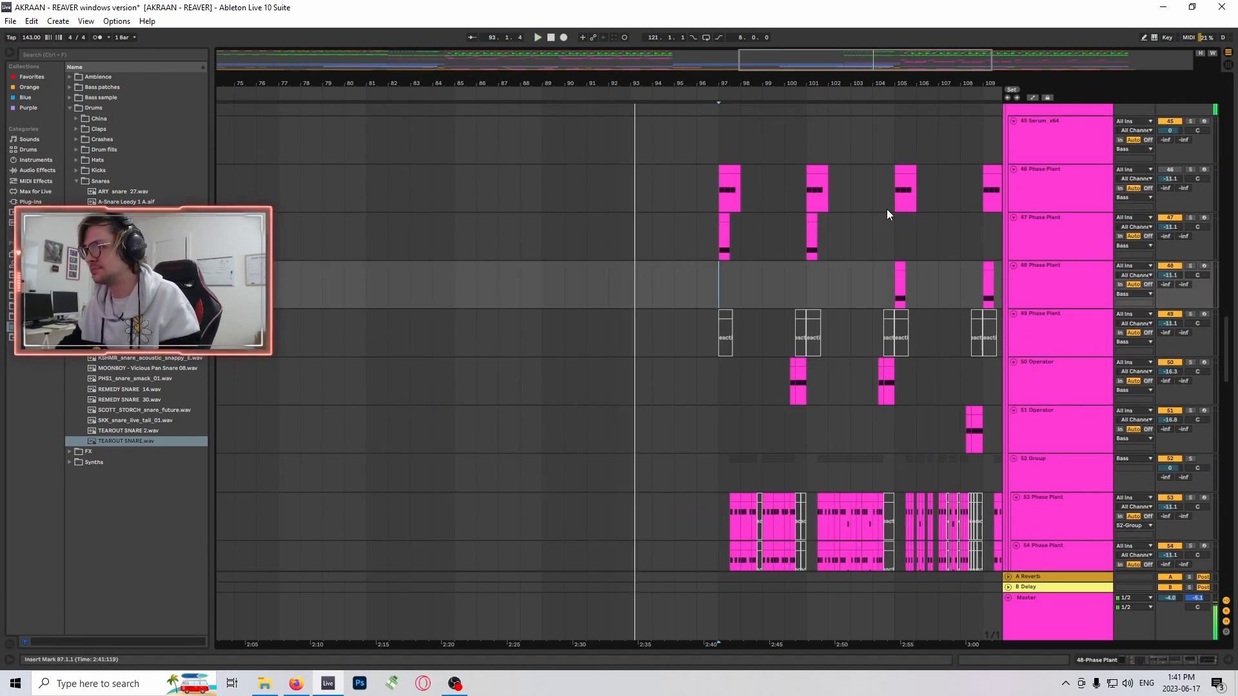
left_click_drag(810, 60, 809, 56)
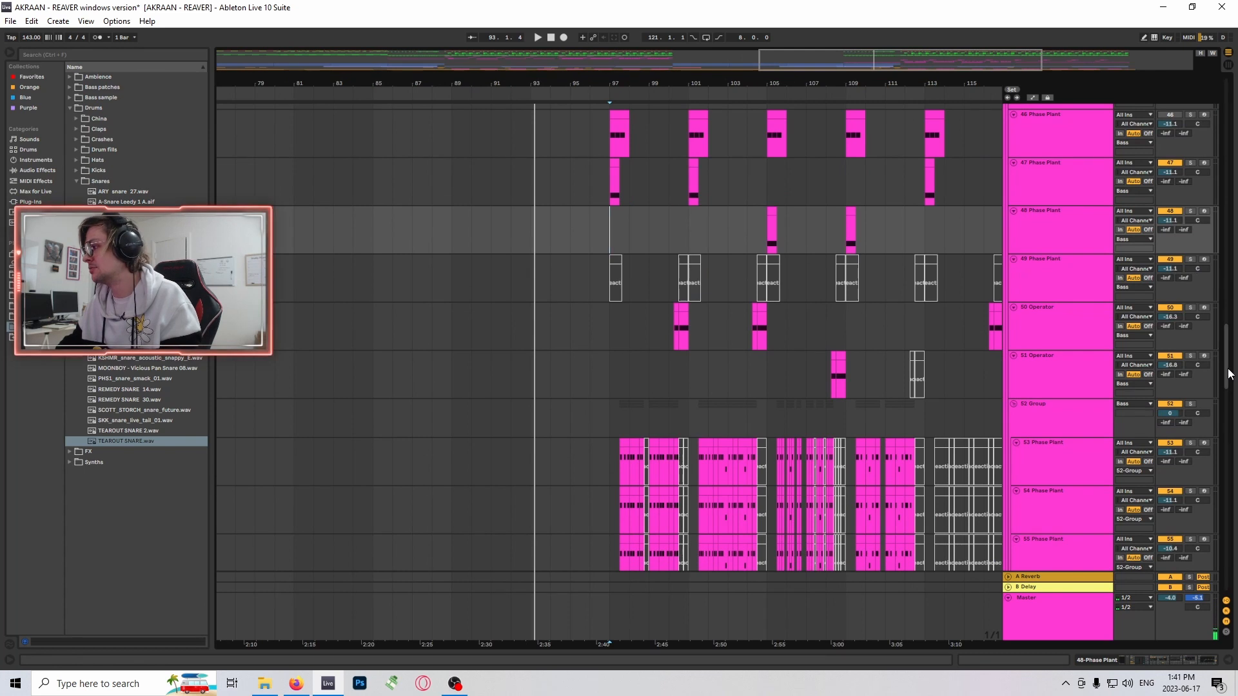
left_click_drag(1228, 374, 1228, 577)
left_click(1159, 514)
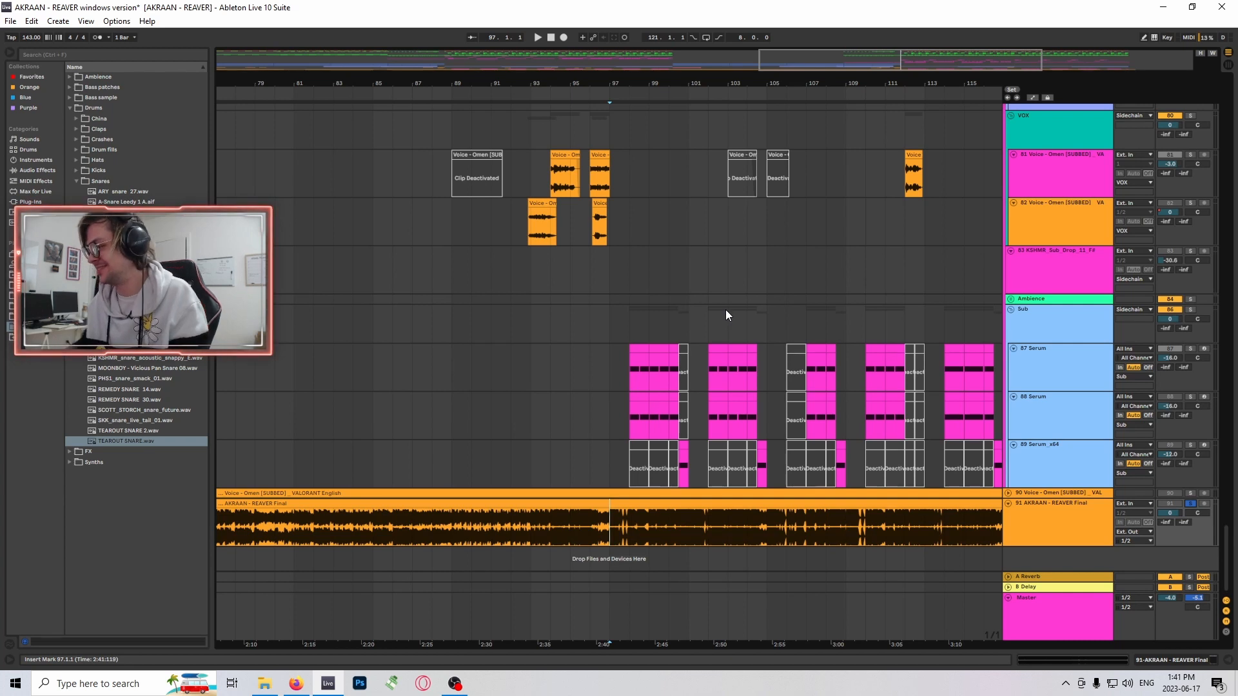
key("space")
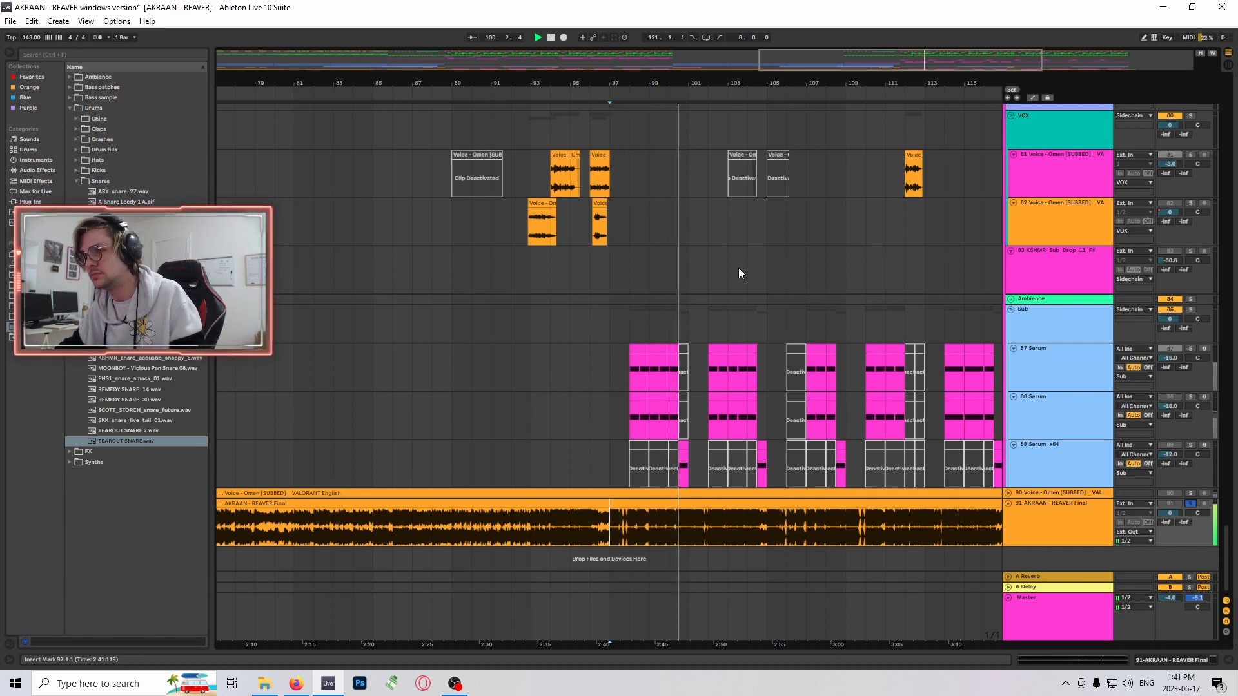
left_click_drag(785, 78, 856, 130)
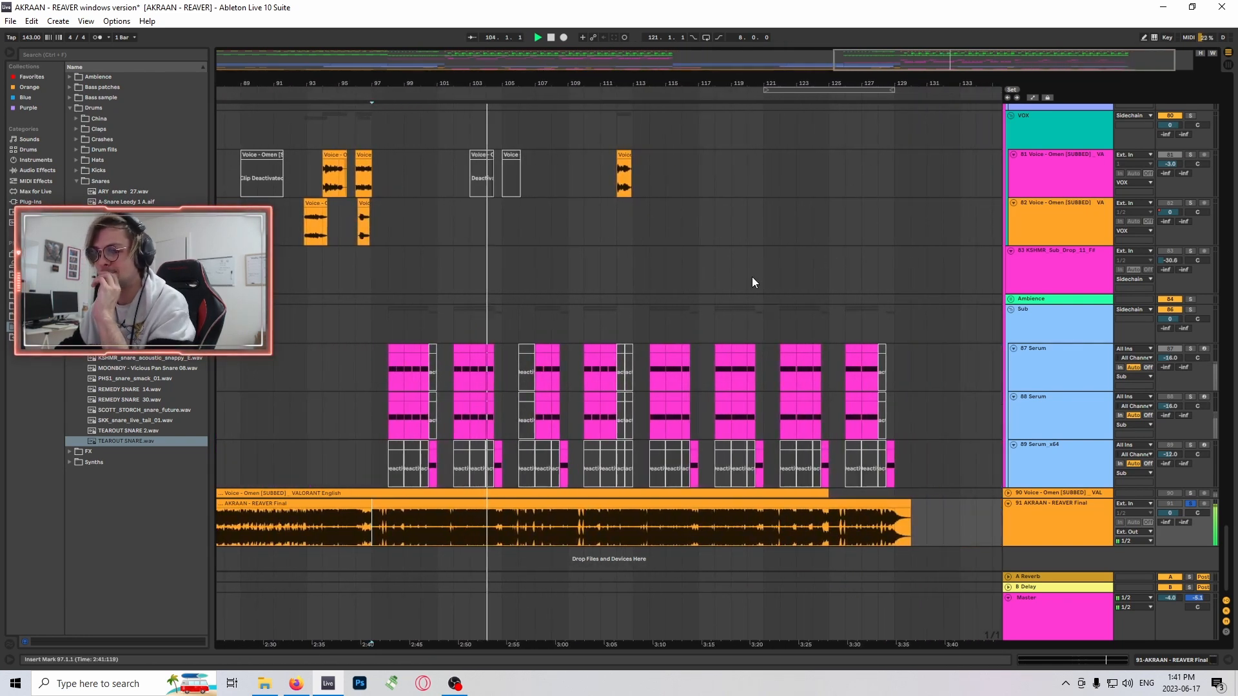
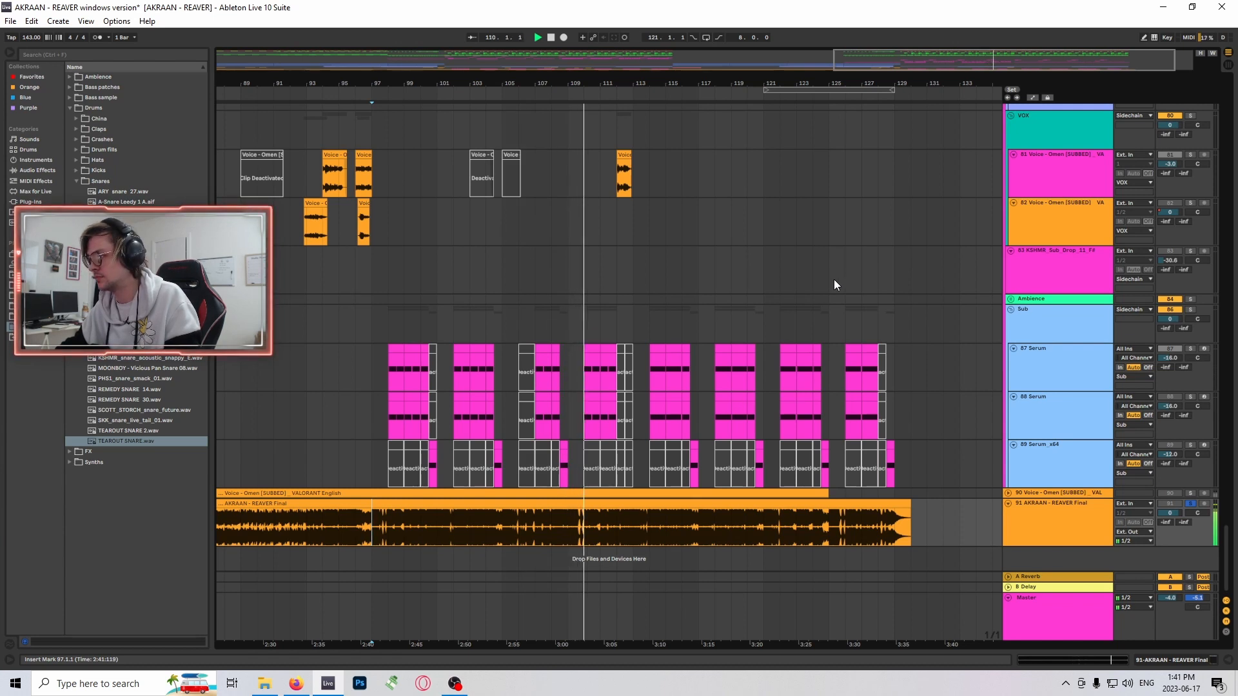
- Inspect the AKRAAN - REAVER Final clip's sample during playback, stop and unsolo it, and place the insert marker at bar 97 on the Sub group
double_click(674, 512)
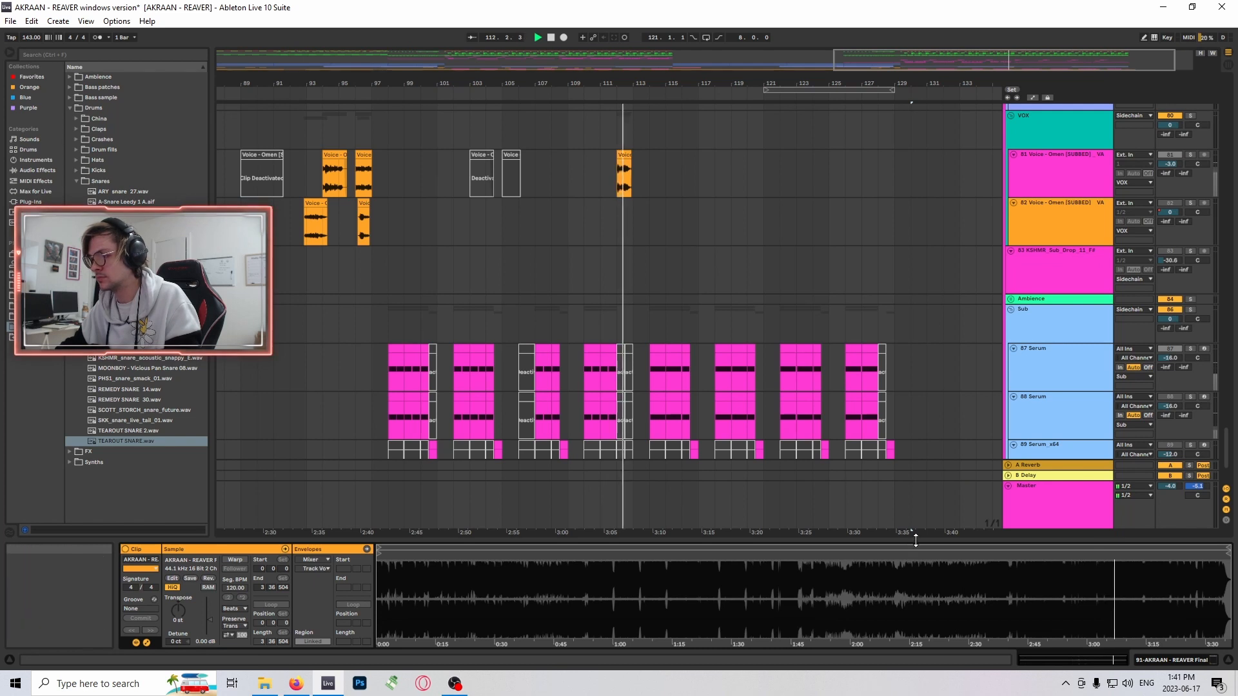
left_click(1228, 660)
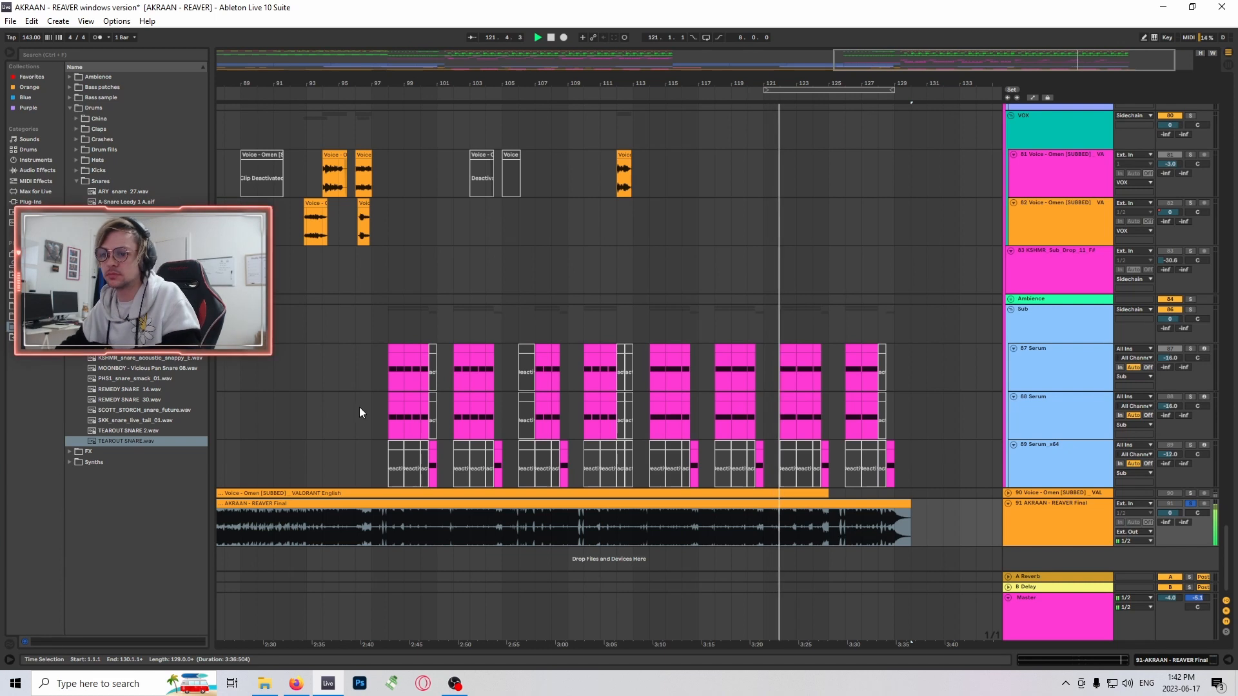
left_click(380, 361)
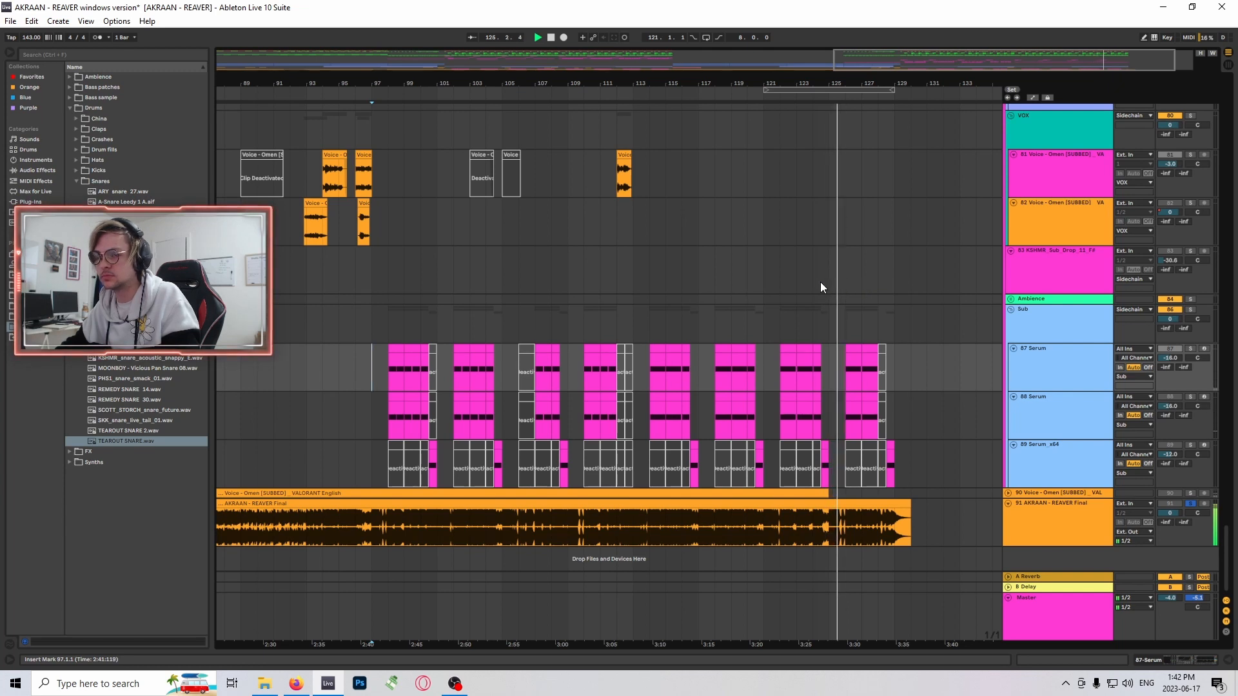
left_click(379, 320)
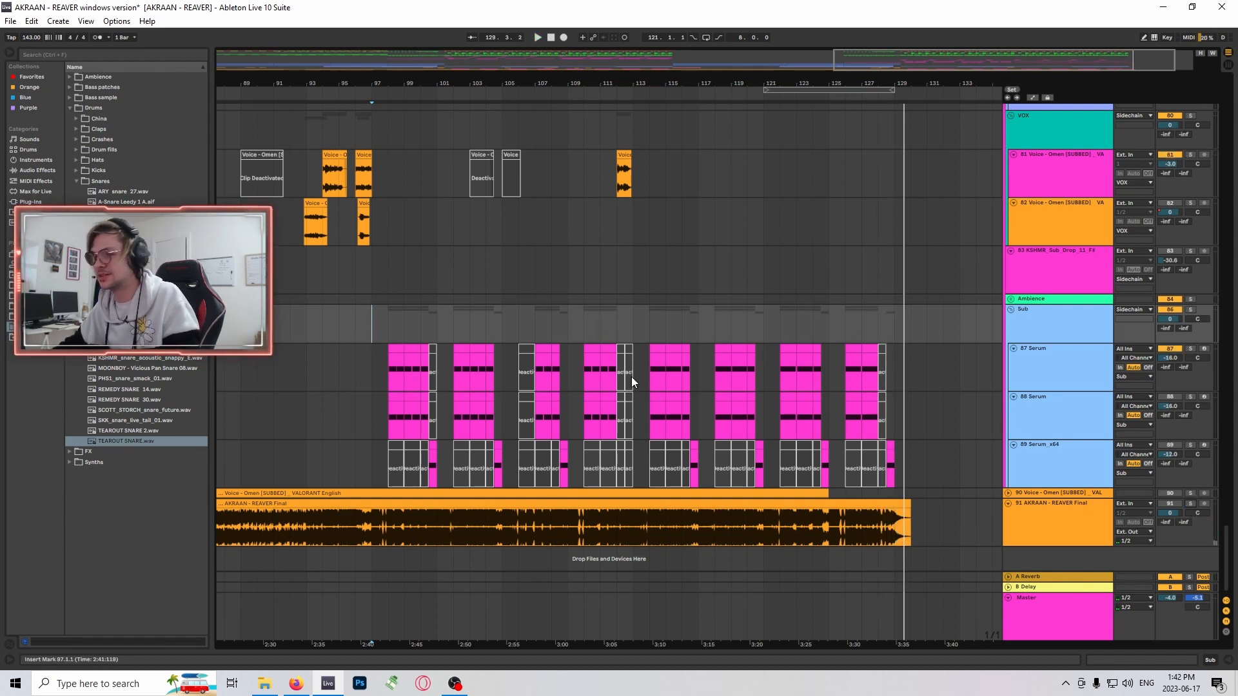
- Examine the kick clips from bar 97 up close and place the insert marker at bar 97 on track 5 KSHMR Stadium Kick
scroll(632, 377, "up", 2)
scroll(594, 369, "up", 4)
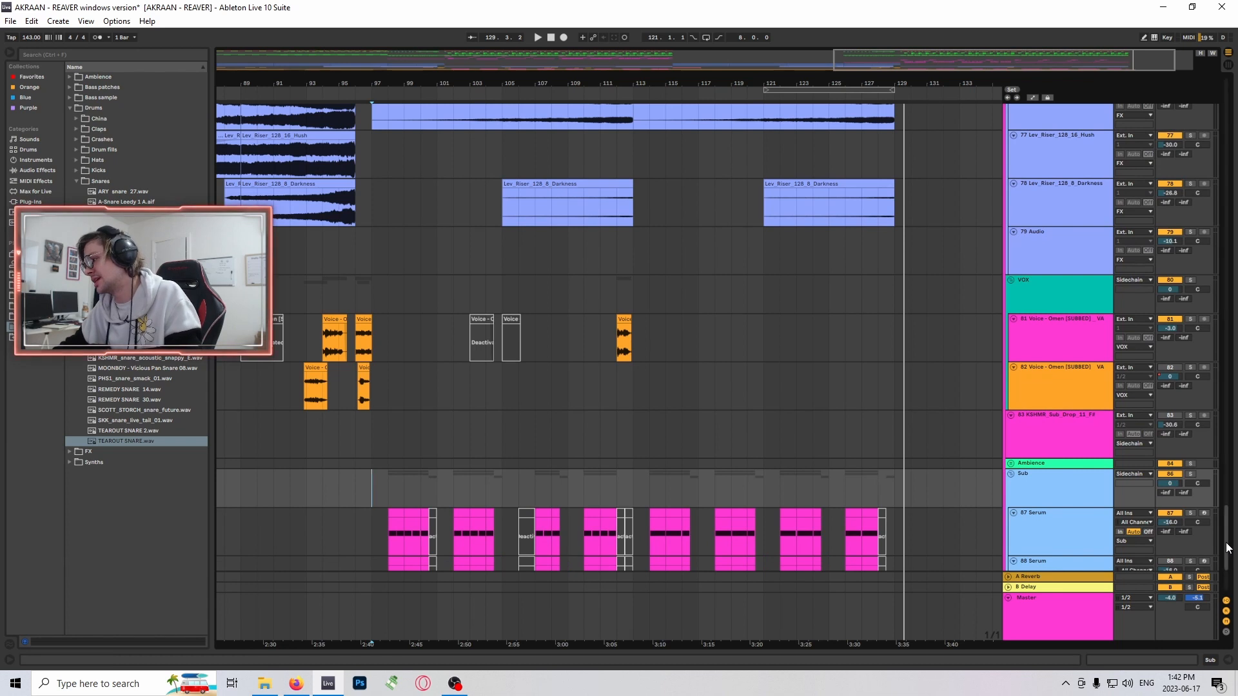
left_click_drag(1227, 547, 1030, 152)
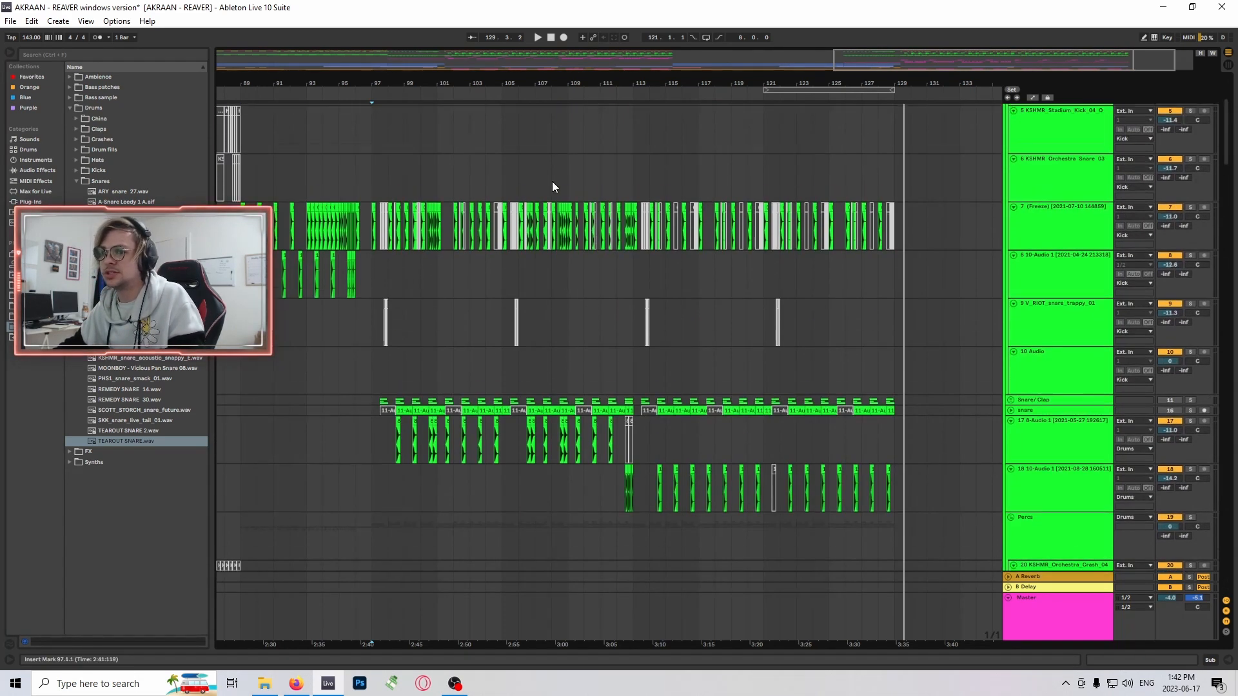
left_click_drag(414, 83, 791, 216)
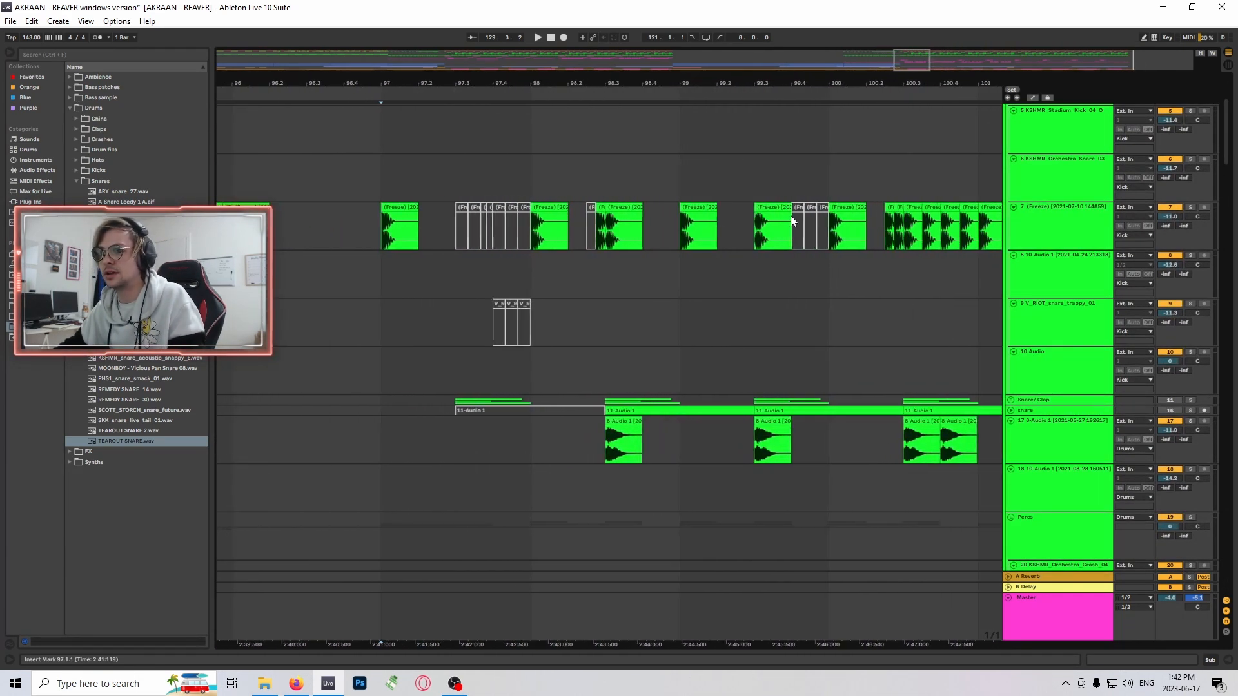
left_click(627, 208)
left_click(604, 162)
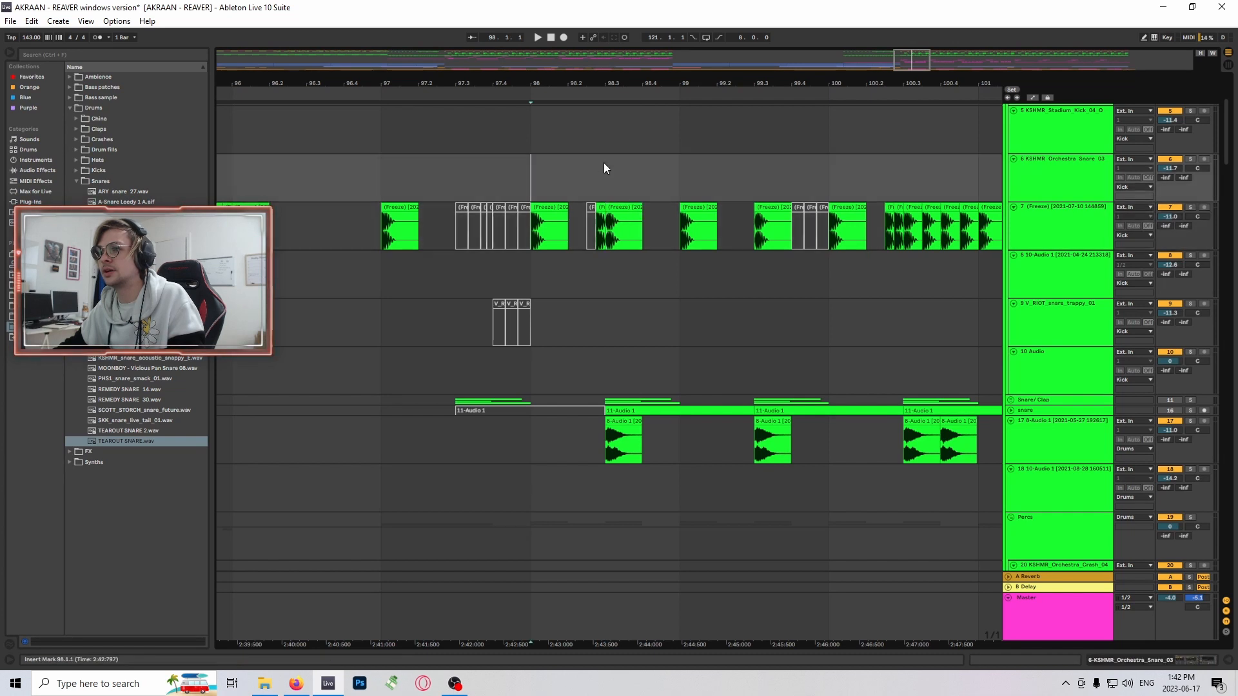
left_click(374, 132)
- Review the snare and percussion tracks from bar 97 and select the spectra cymbals oneshot clip at bar 98
mouse_move(913, 56)
left_mouse_down()
mouse_move(976, 53)
mouse_move(909, 58)
left_mouse_up()
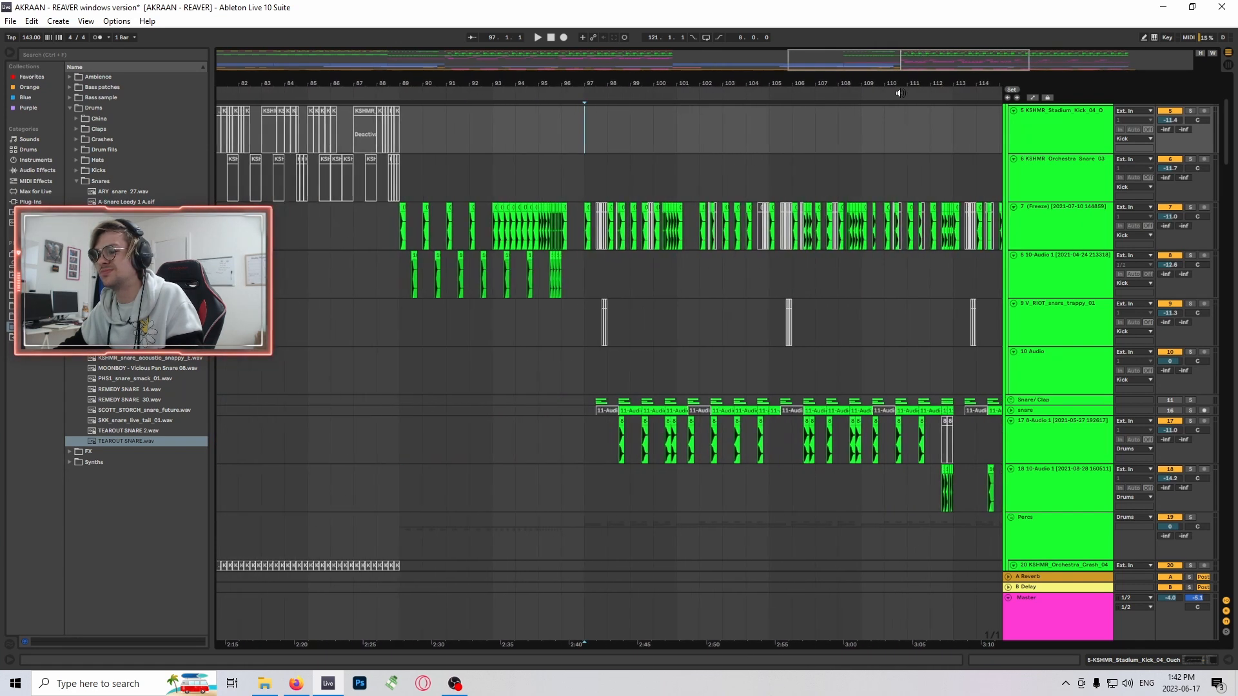
scroll(679, 254, "down", 2)
left_click_drag(829, 65, 864, 68)
scroll(1129, 303, "down", 2)
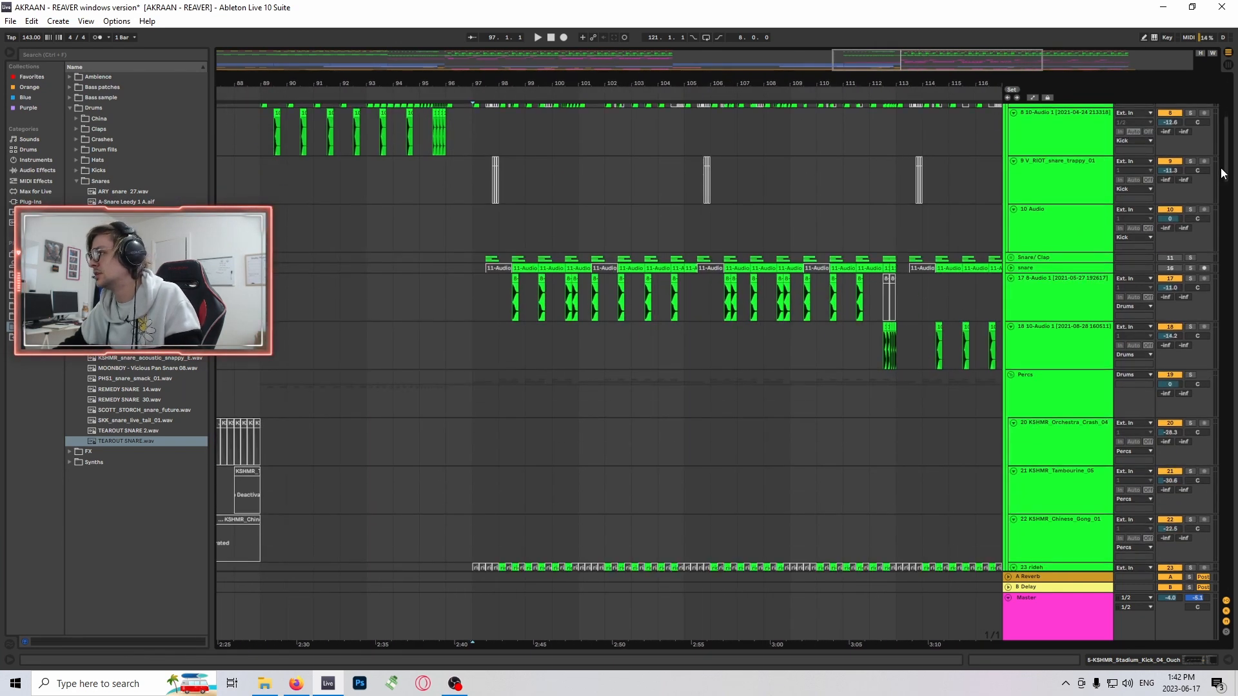
left_click_drag(1226, 167, 1233, 212)
left_click_drag(893, 69, 939, 63)
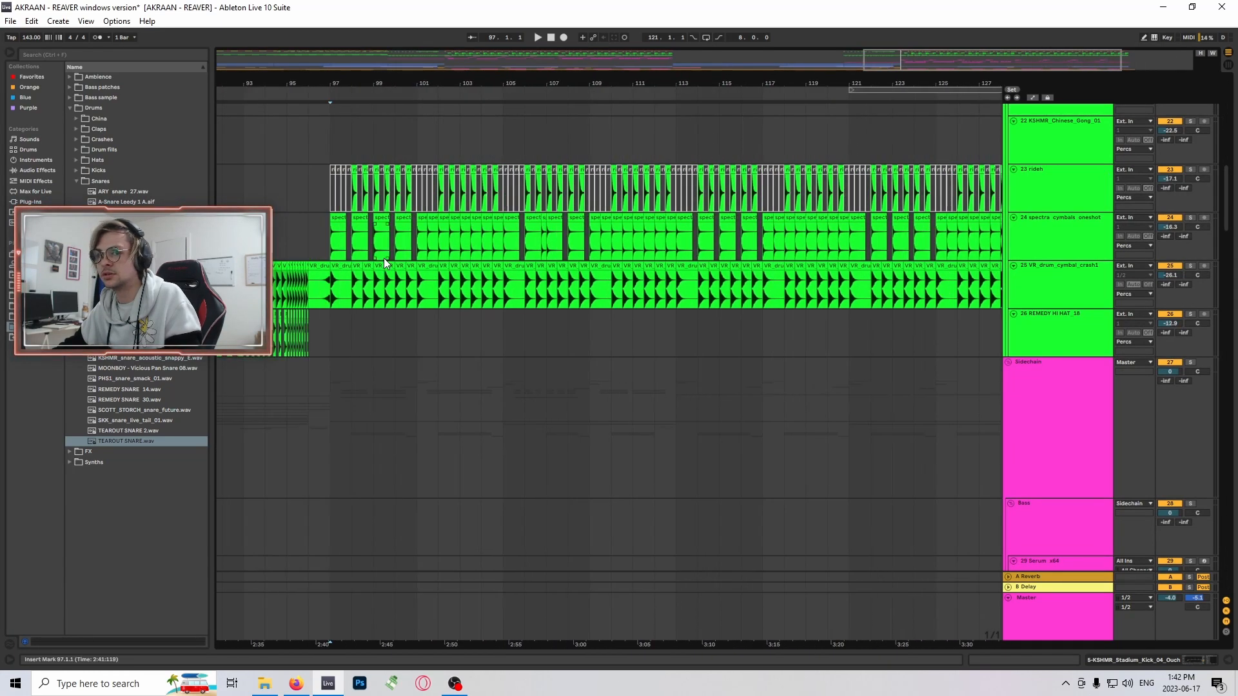
left_click(361, 217)
scroll(511, 223, "down", 1)
scroll(511, 222, "down", 2)
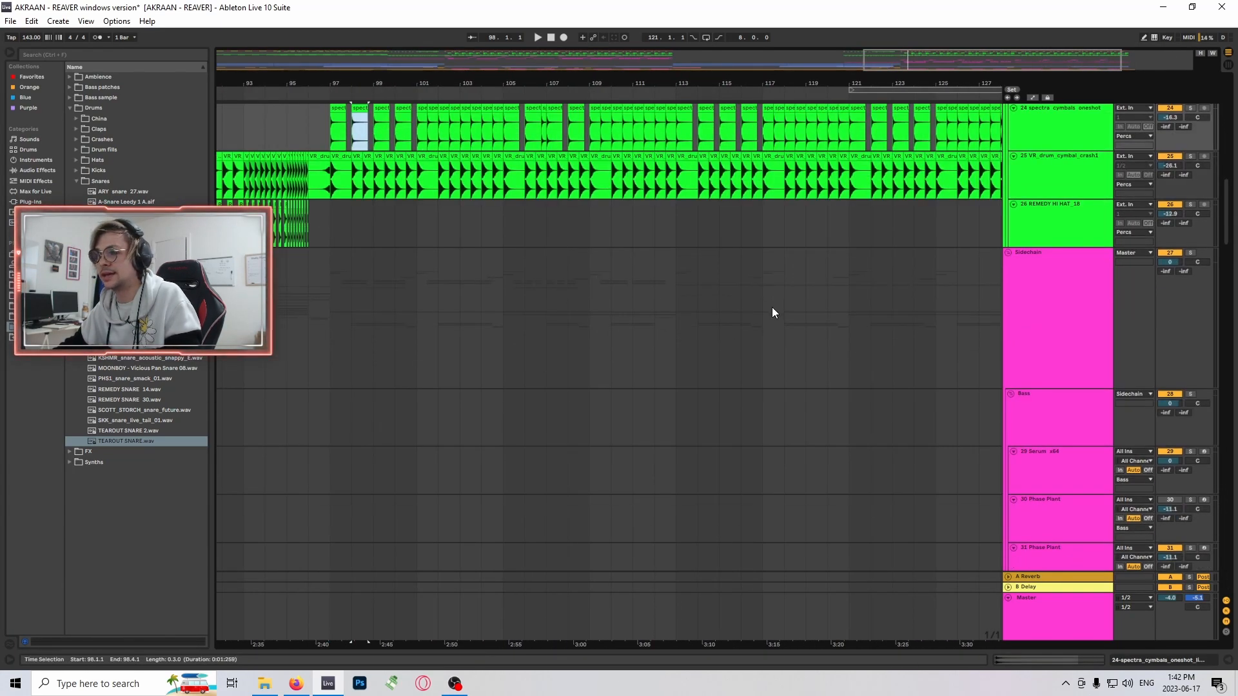
- Examine the Phase Plant, Operator and resampled audio tracks in the Bass group from bar 97
left_click_drag(1231, 242, 1236, 430)
scroll(479, 302, "up", 8)
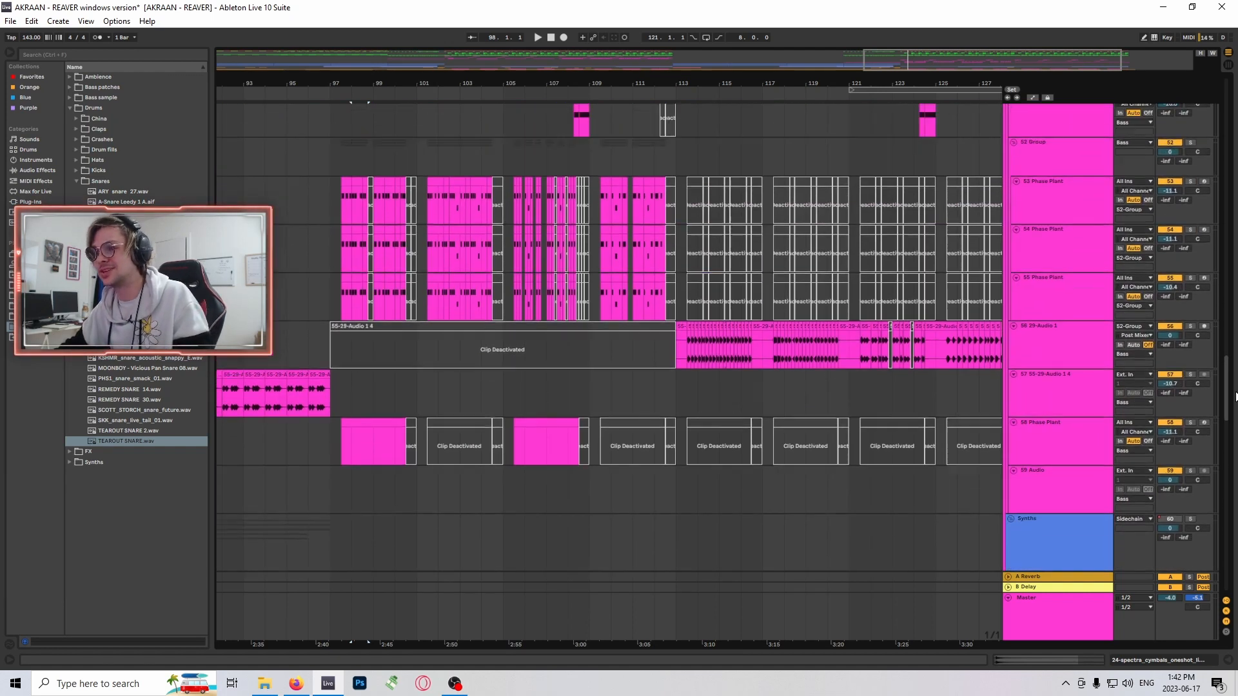
scroll(453, 321, "down", 6)
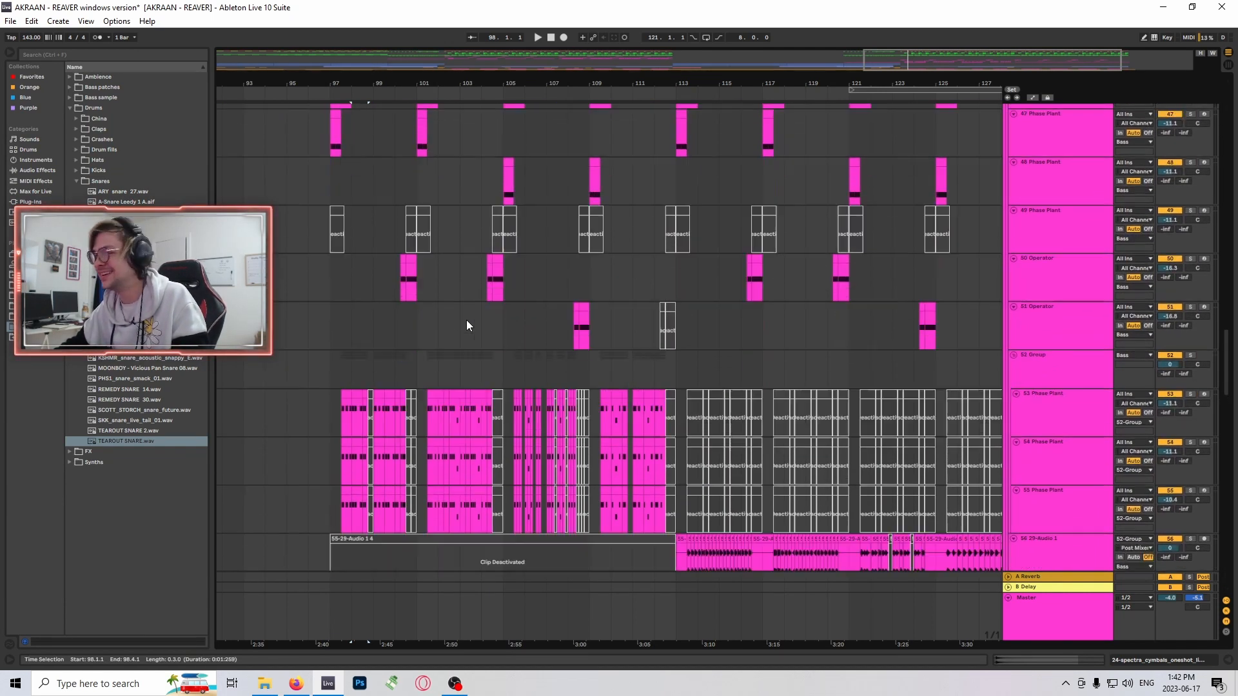
scroll(560, 322, "down", 10)
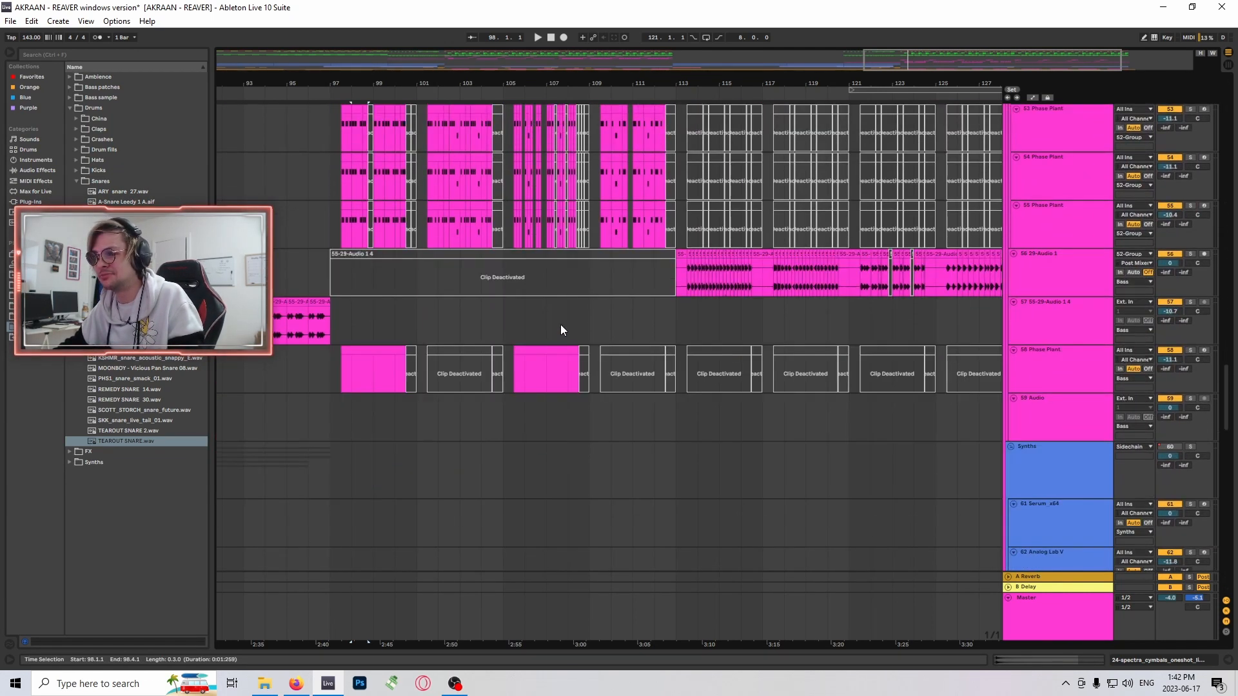
left_click_drag(1229, 443, 1232, 359)
scroll(1179, 303, "down", 2)
scroll(1175, 274, "up", 1)
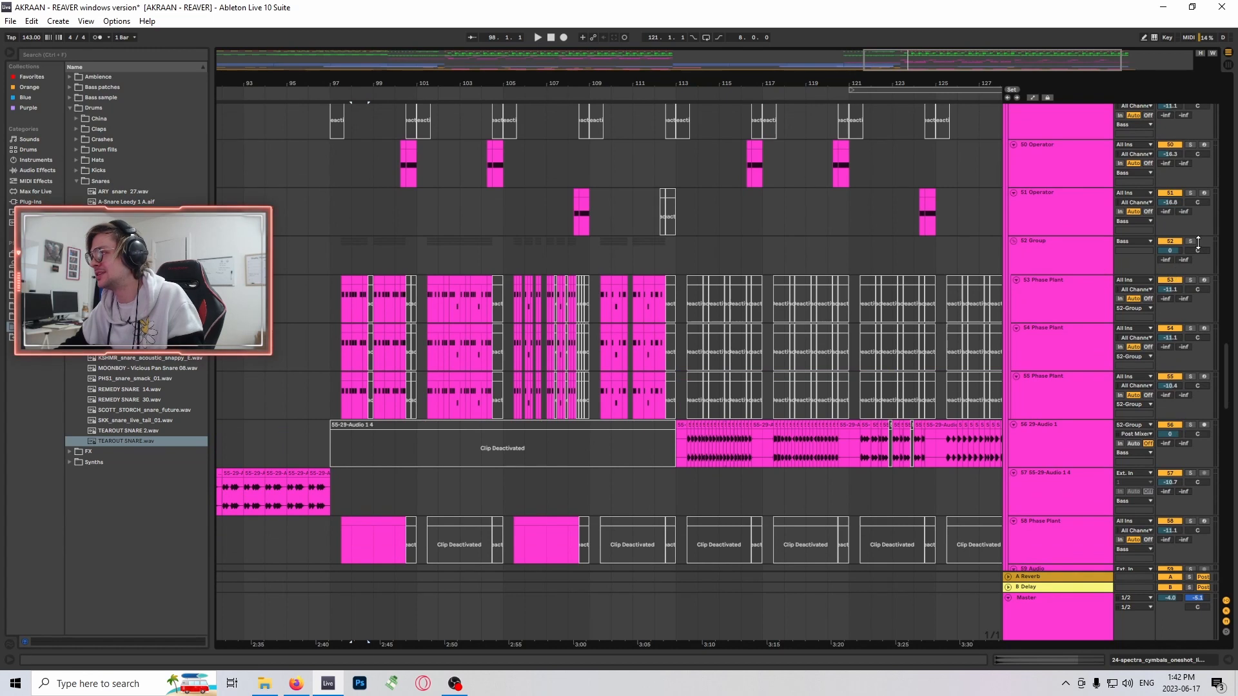
- Reactivate the 55-29-Audio 1 4 clip on track 56, solo the track and play it from bar 97
scroll(740, 366, "down", 2)
left_click(597, 368)
key("0")
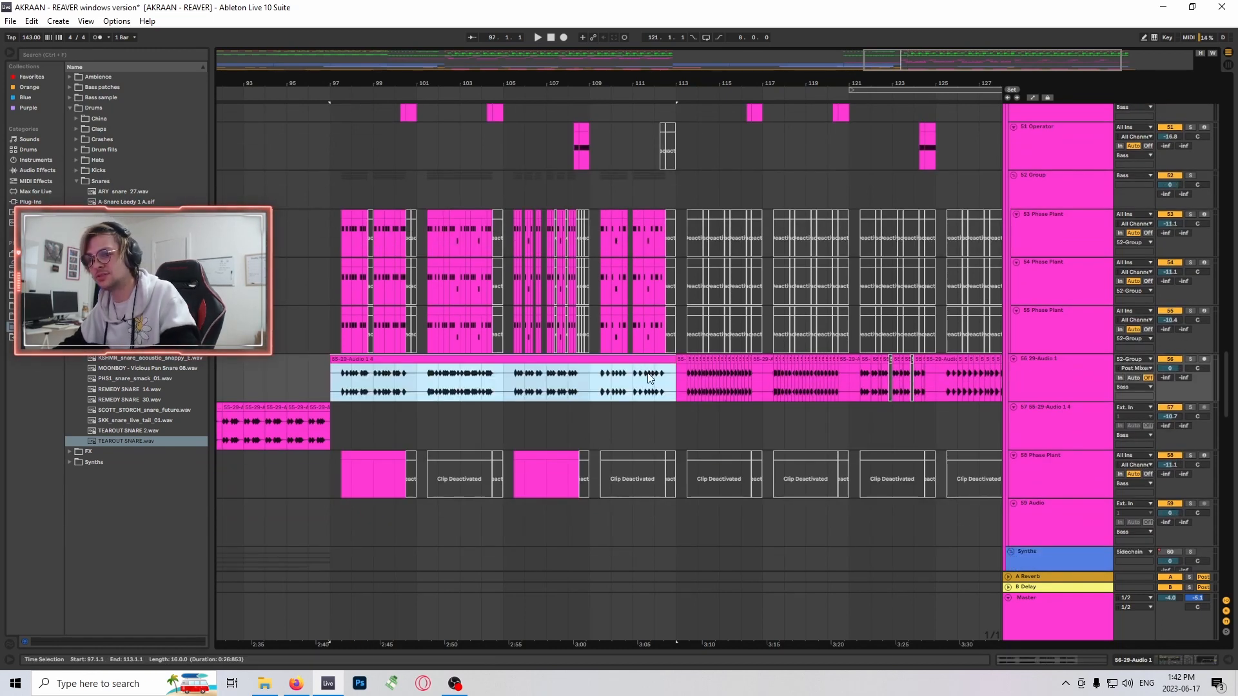
left_click(1190, 359)
key("space")
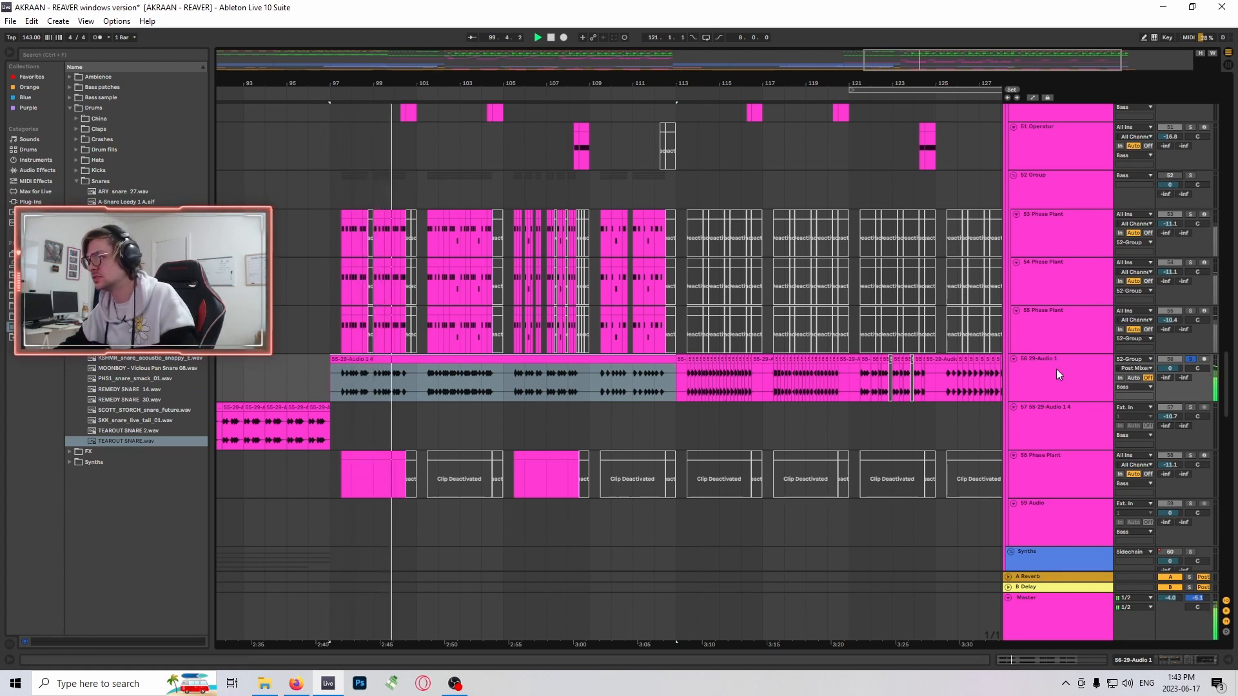
scroll(664, 389, "down", 5)
scroll(535, 380, "up", 3)
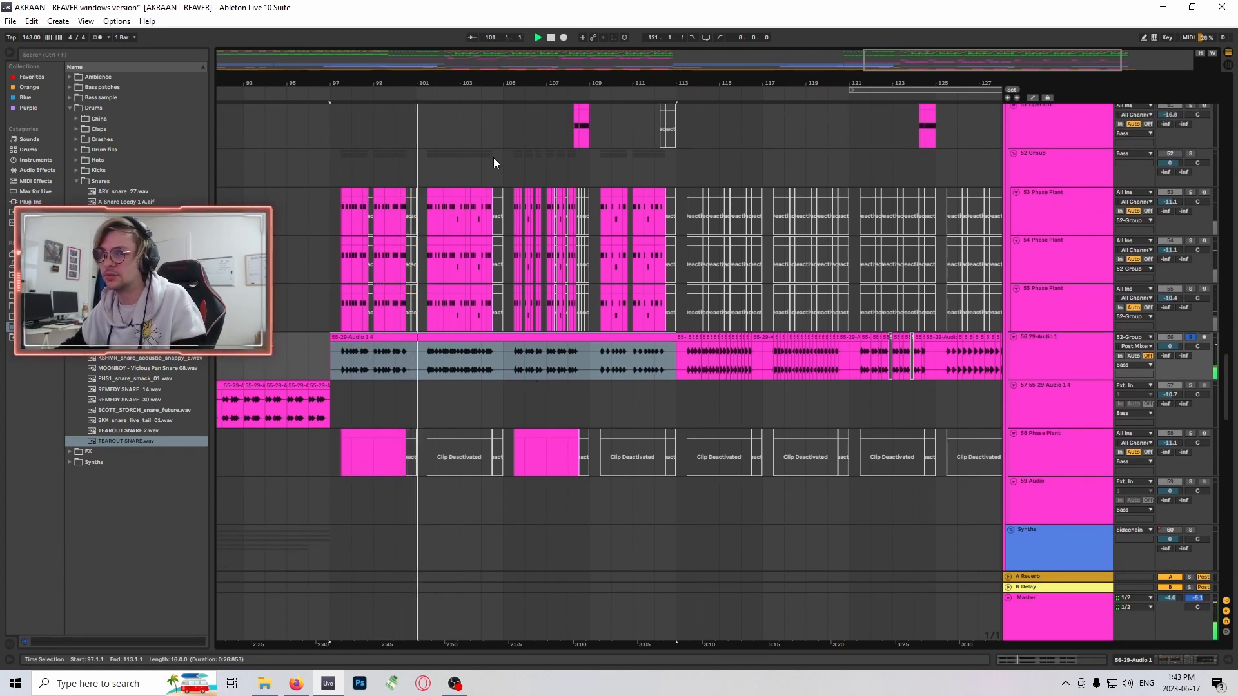
- Solo the 52 Group, select the start of the first clip on track 53 Phase Plant and play from there
scroll(707, 314, "up", 3)
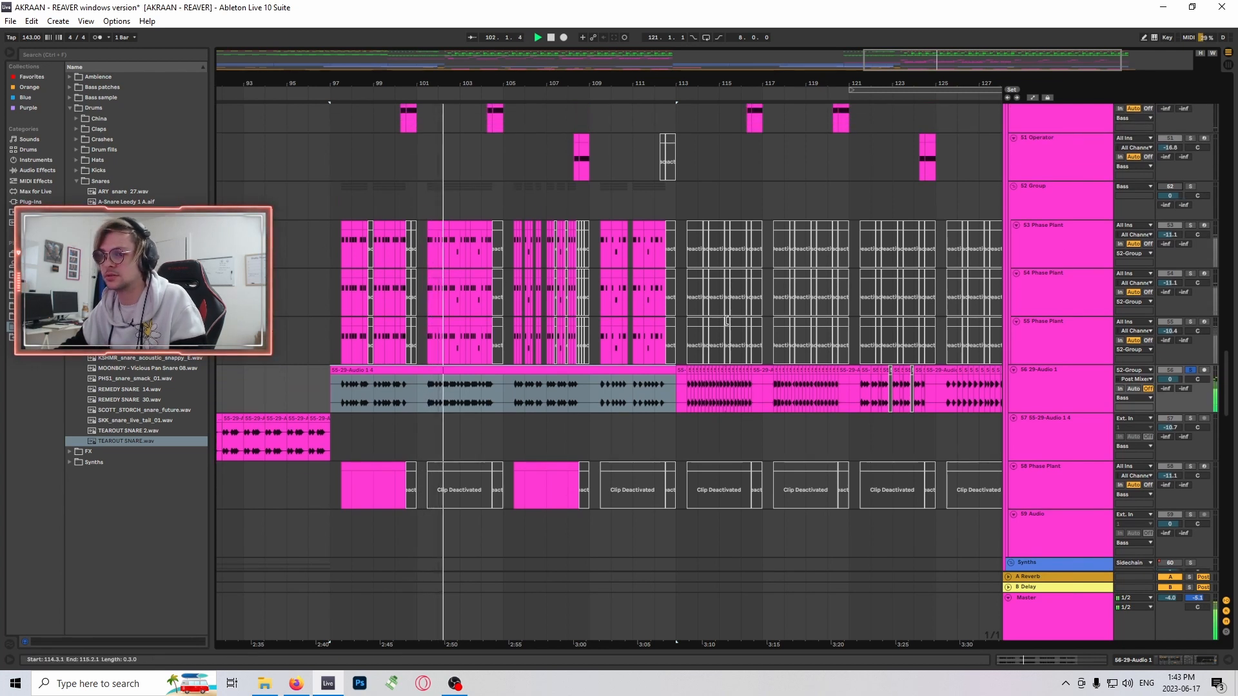
left_click(1191, 187)
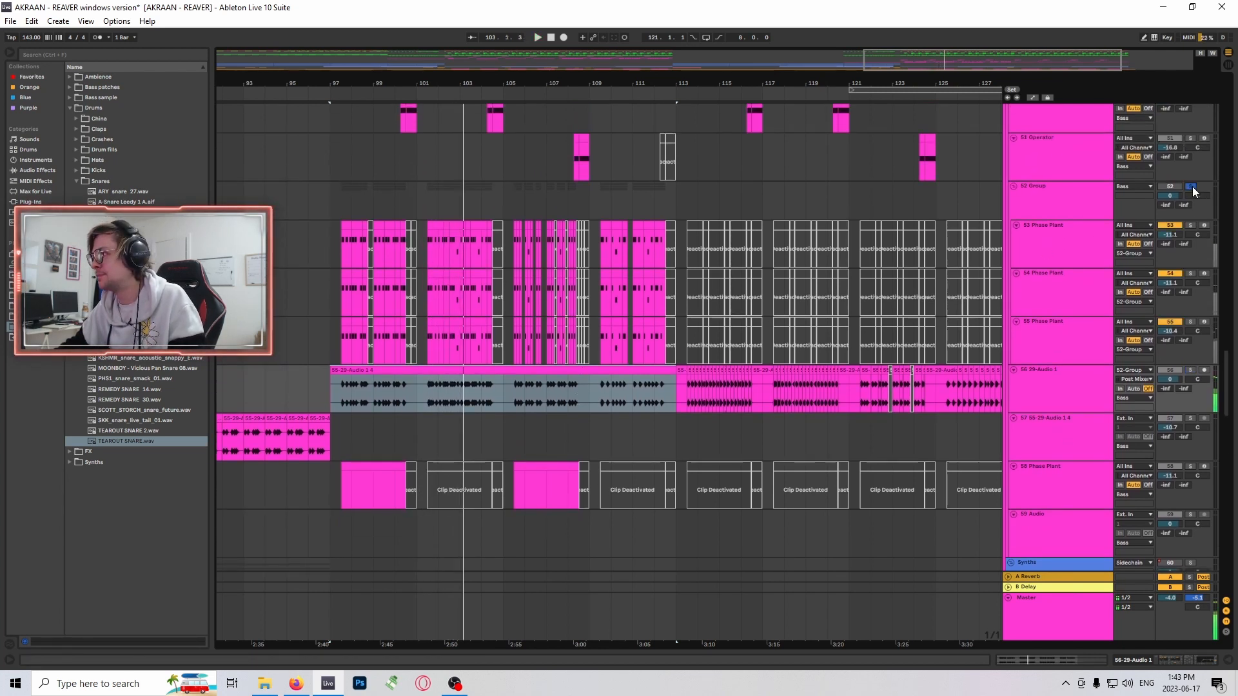
left_click_drag(347, 233, 357, 235)
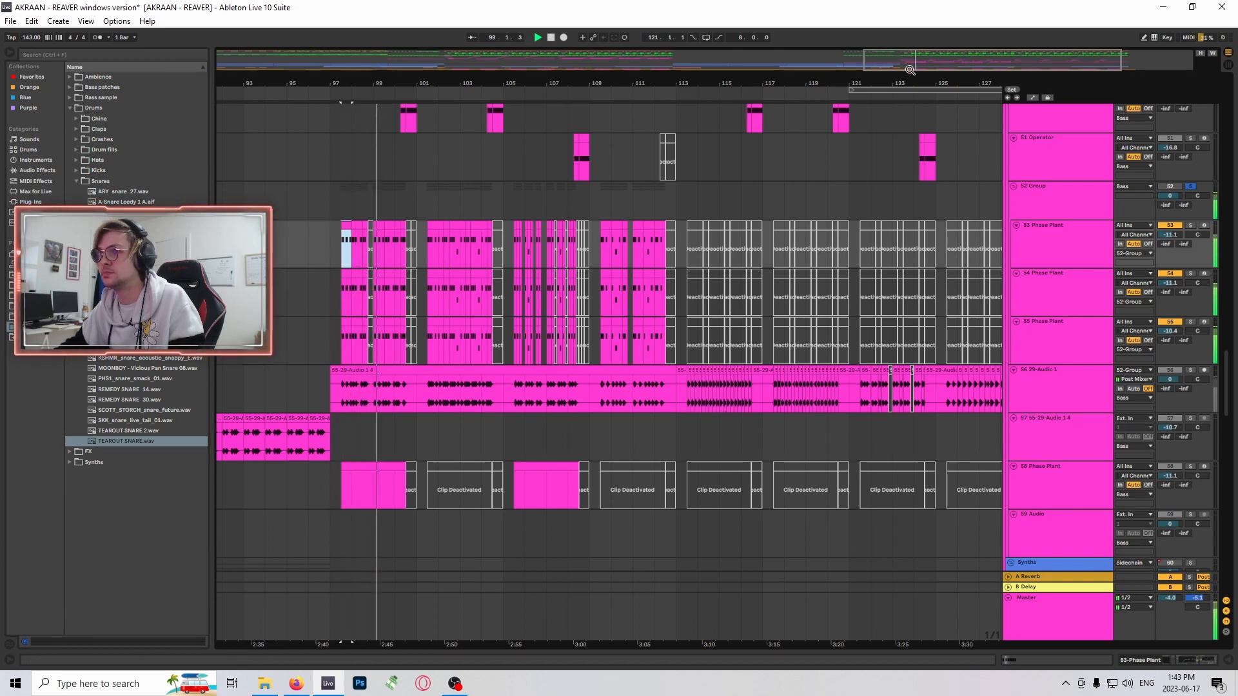
left_click_drag(910, 69, 913, 85)
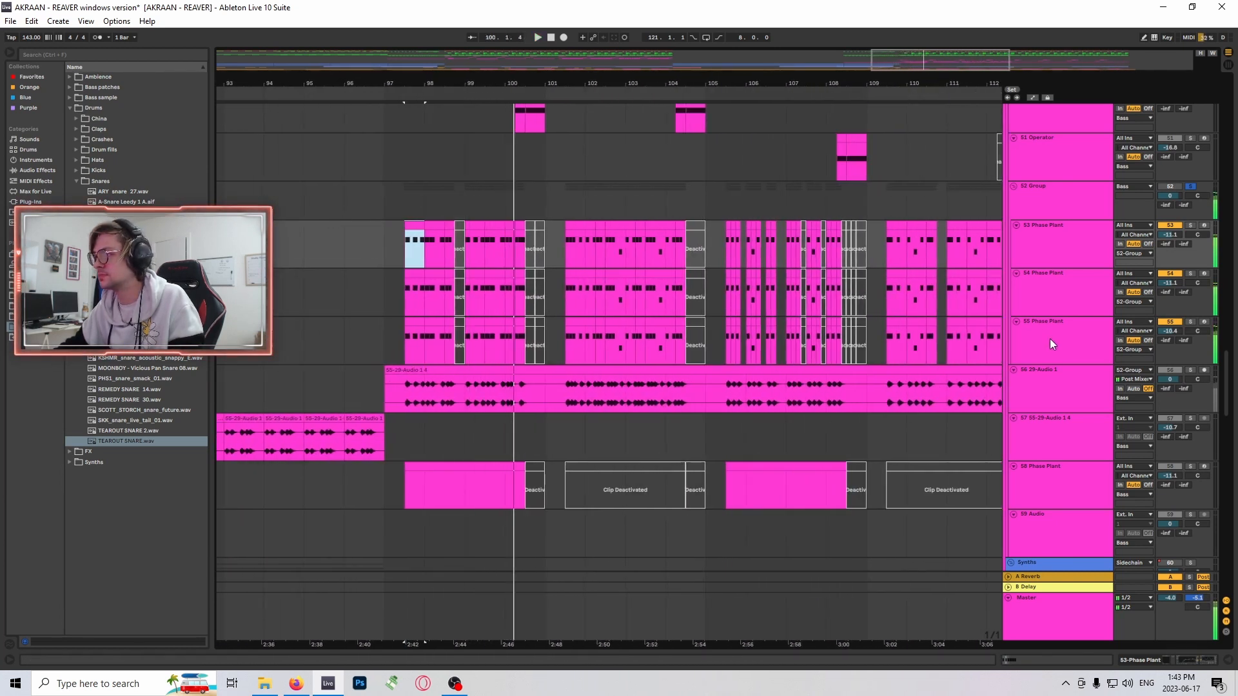
- Show the device chain of track 53 Phase Plant and play the bass group from the start of its first clip
double_click(1051, 337)
left_click(1074, 289)
left_click(1067, 253)
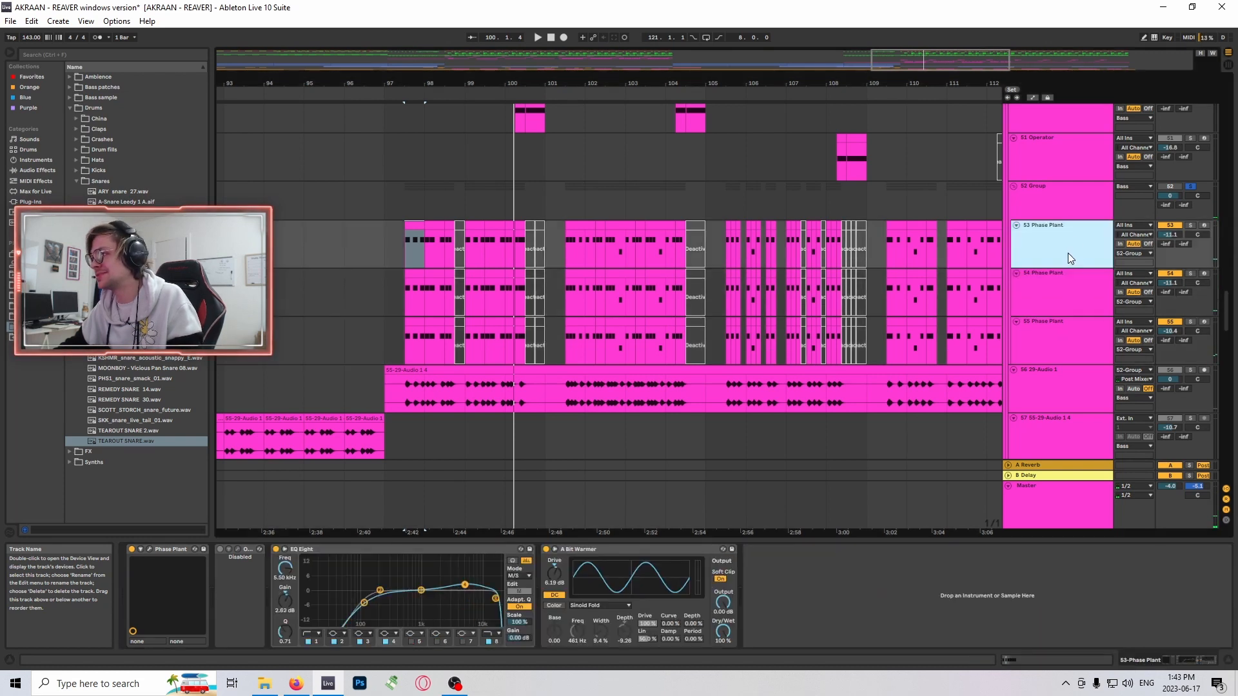
left_click(410, 226)
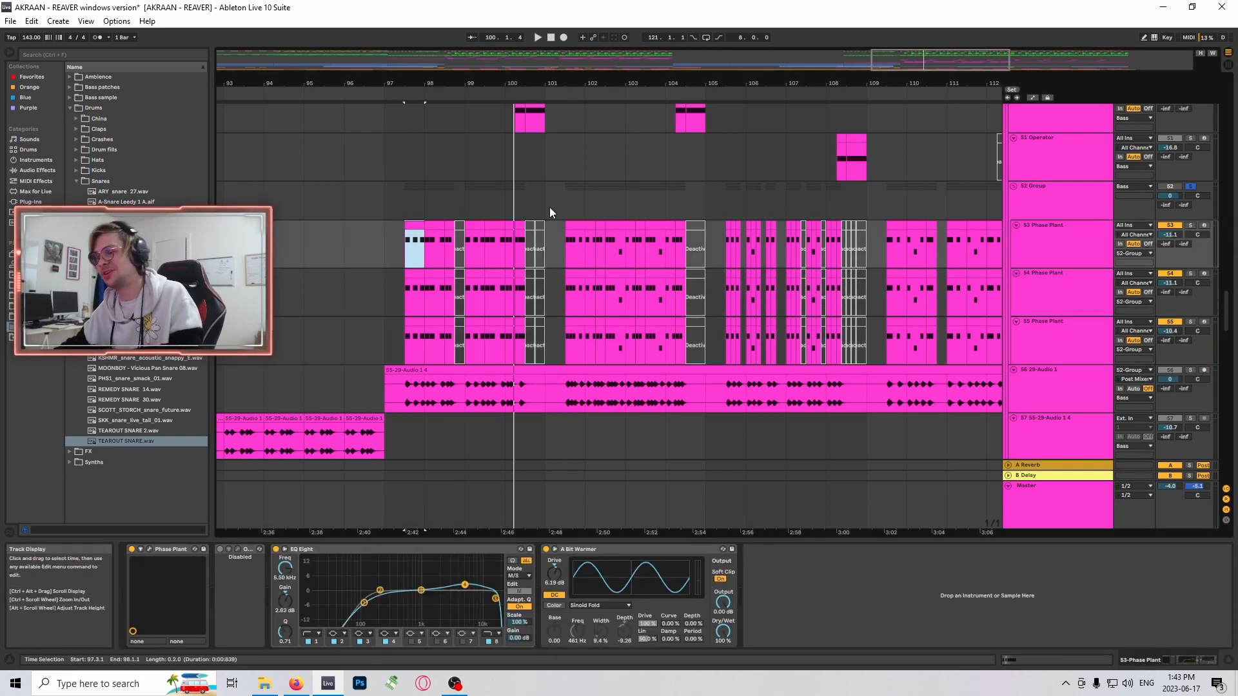
key("space")
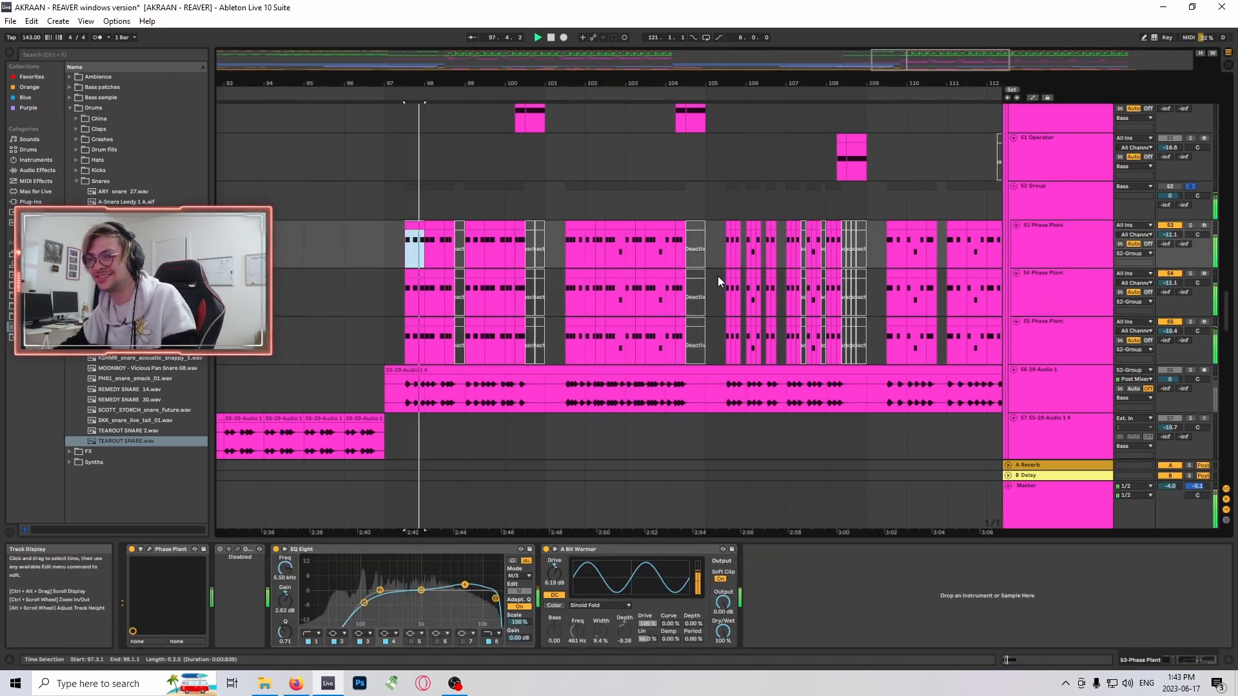
- Solo track 55 Phase Plant, show its device chain and replay it from the start of its first clip
left_click(1190, 321)
key("space")
key("space")
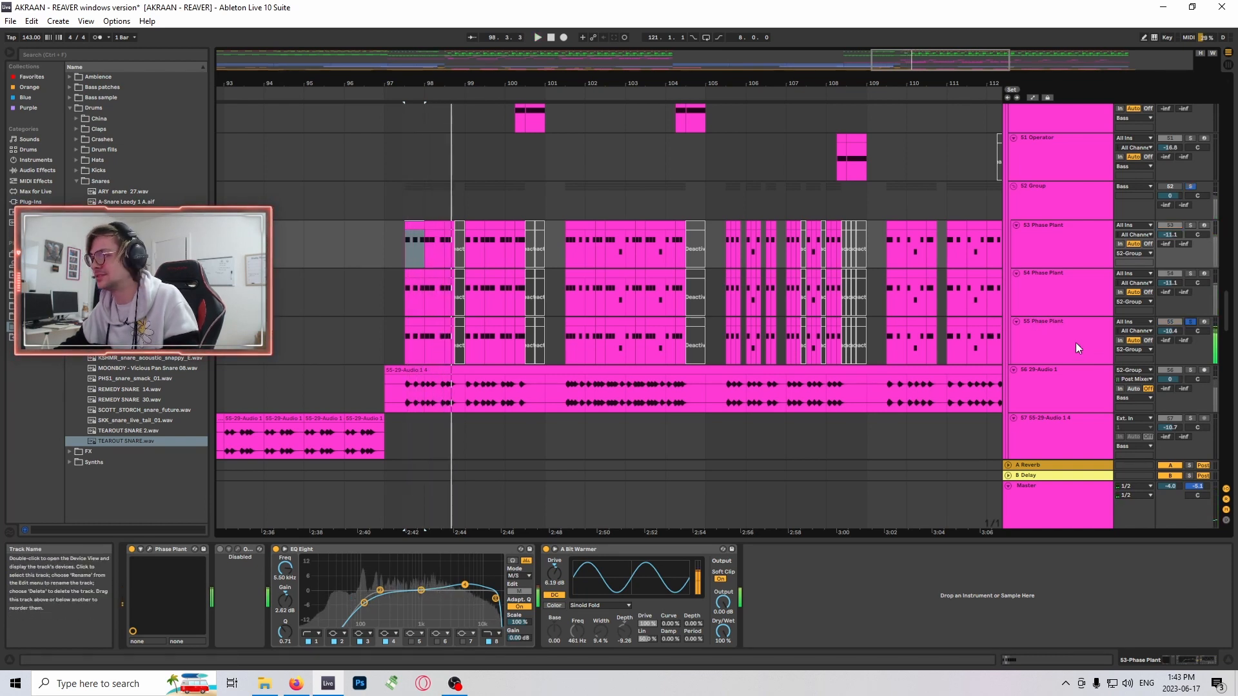
left_click(1071, 342)
key("space")
key("space")
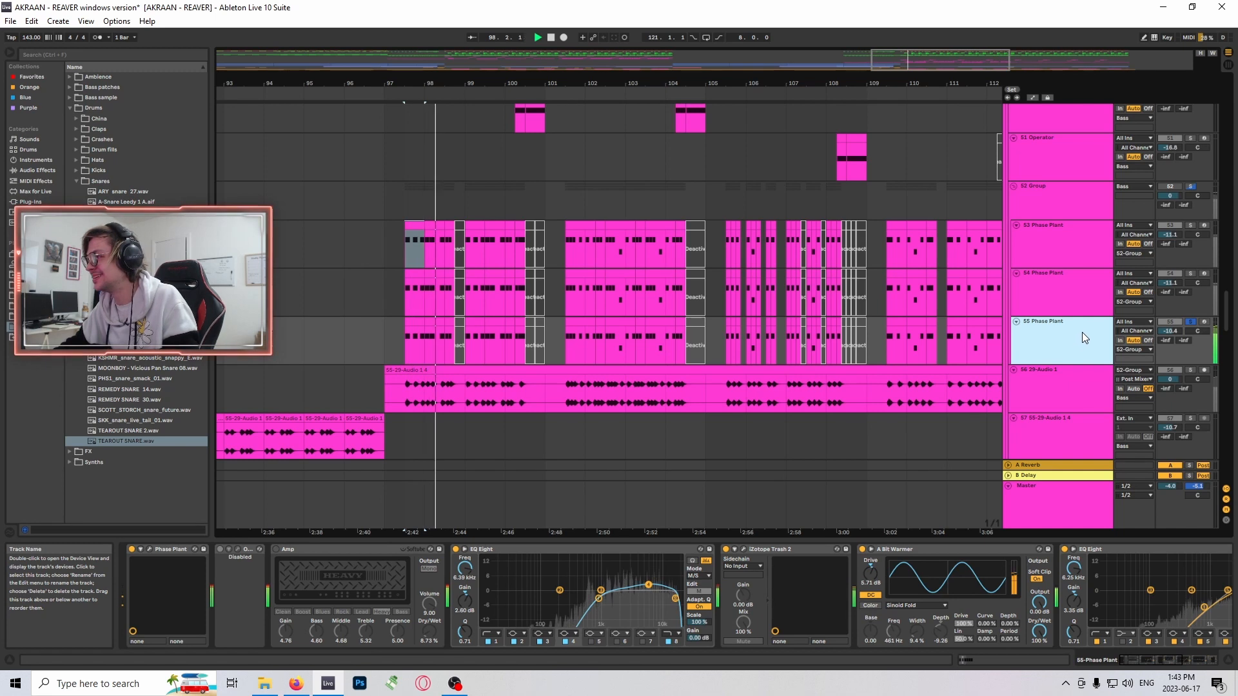
- Activate the 52 Group, replay the bass from the selected start, stop playback and turn off the solo on track 55
left_click(1172, 188)
key("space")
key("space")
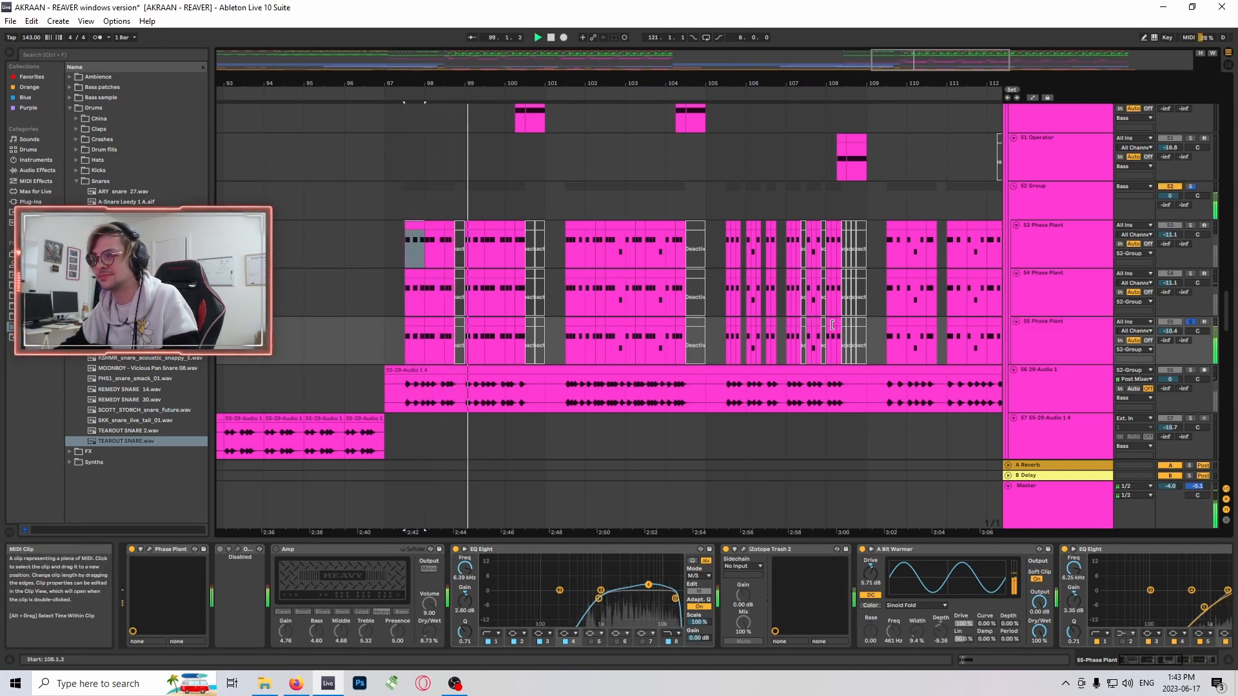
key("space")
left_click(1191, 323)
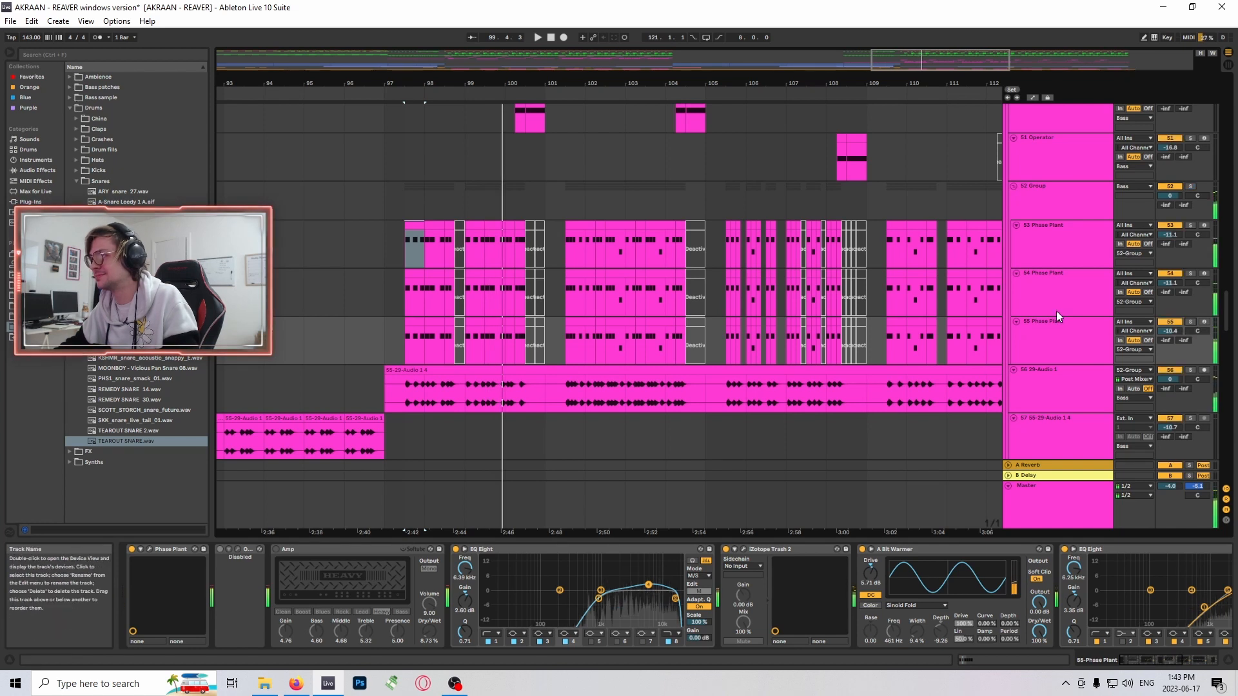
- Solo the 52 Group again and play its three Phase Plant layers together
scroll(1059, 306, "up", 1)
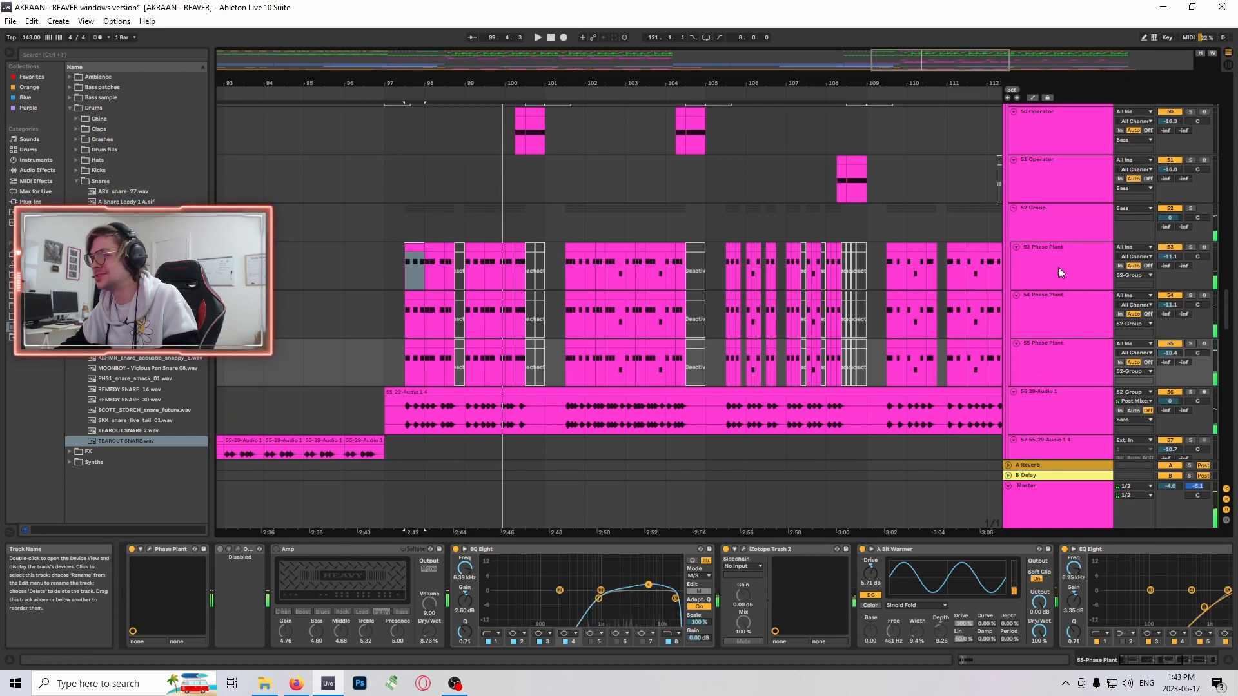
left_click(1190, 207)
key("space")
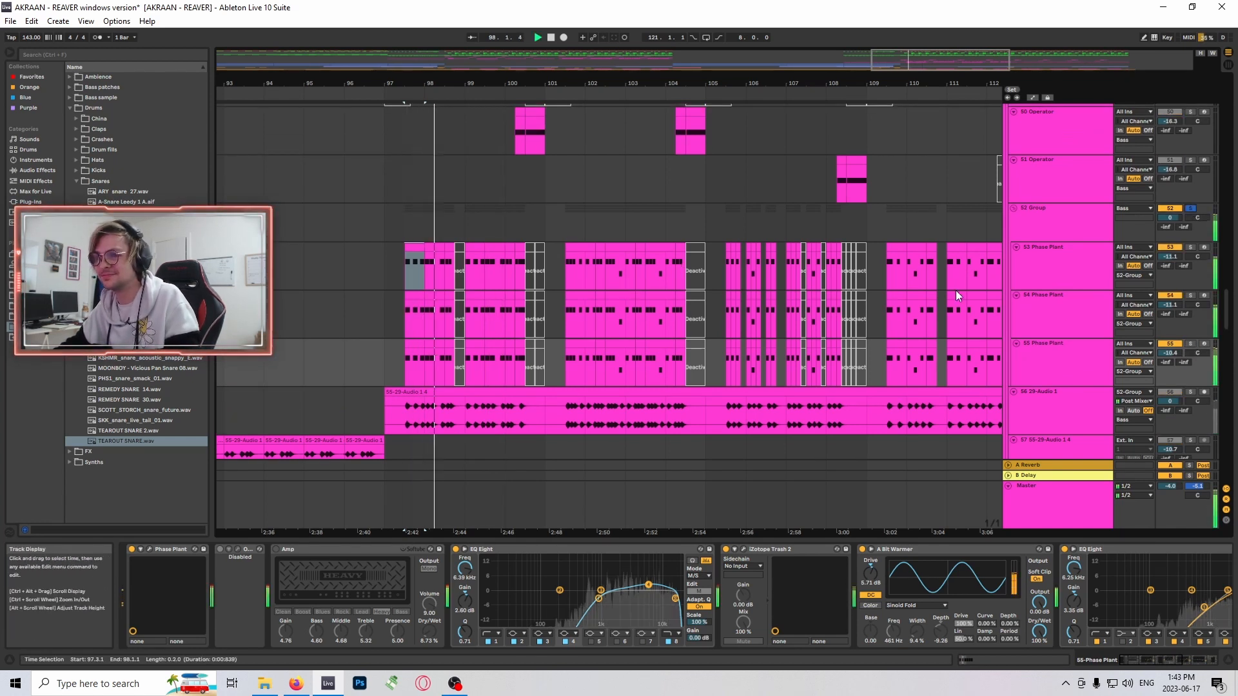
- Audition tracks 54 and 53 Phase Plant soloed one after the other, stop playback and return the solo to the 52 Group
left_click(1190, 295)
key("space")
key("space")
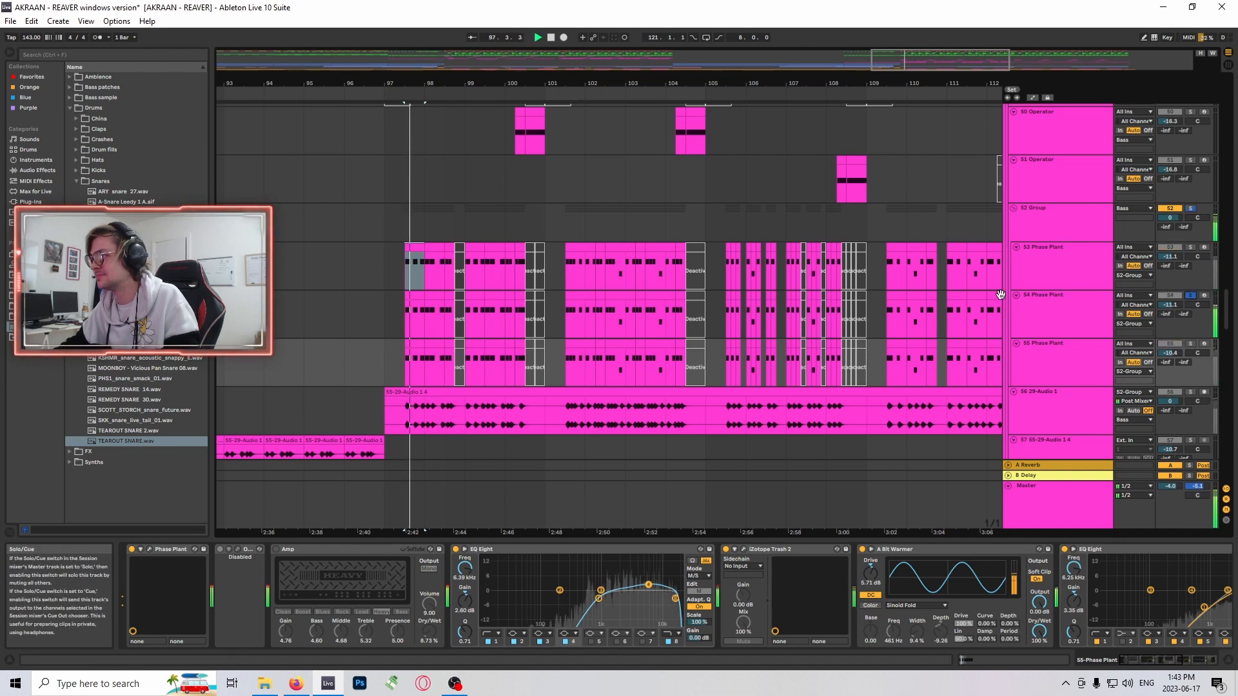
left_click(1190, 247)
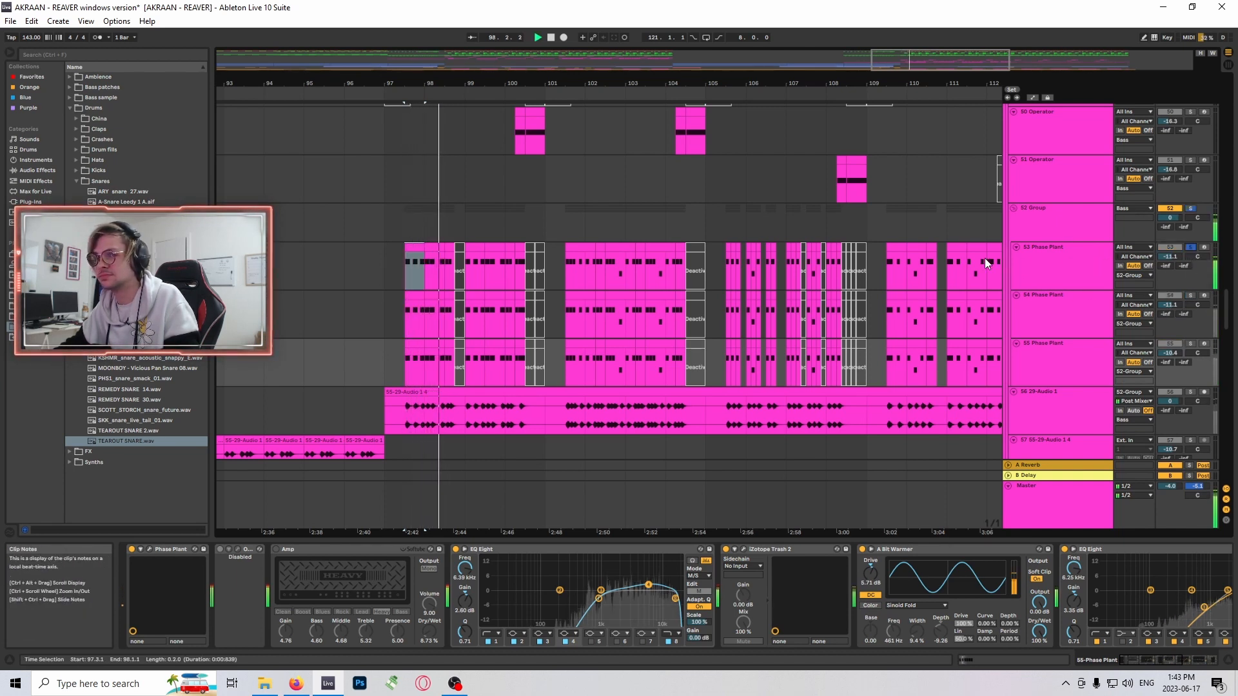
key("space")
left_click(1191, 207)
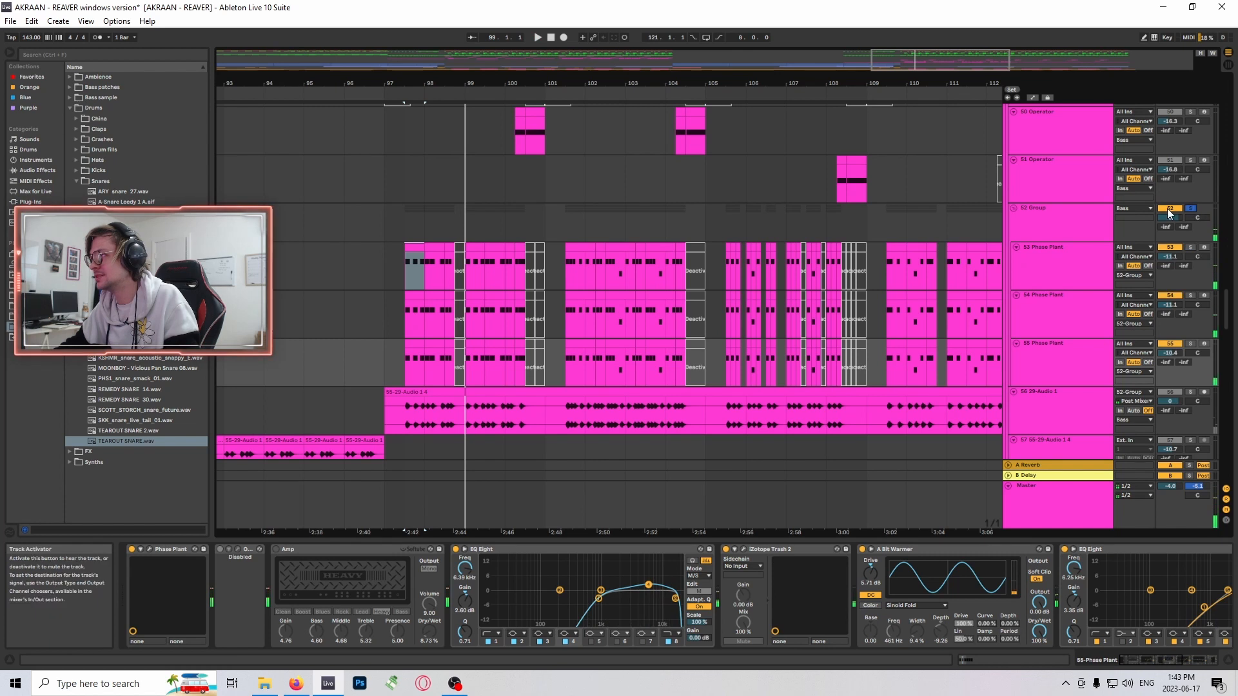
- Deactivate the 52 Group and select the recorded audio clip starting at bar 97 on track 56 29-Audio 1
left_click(1170, 209)
scroll(702, 337, "down", 1)
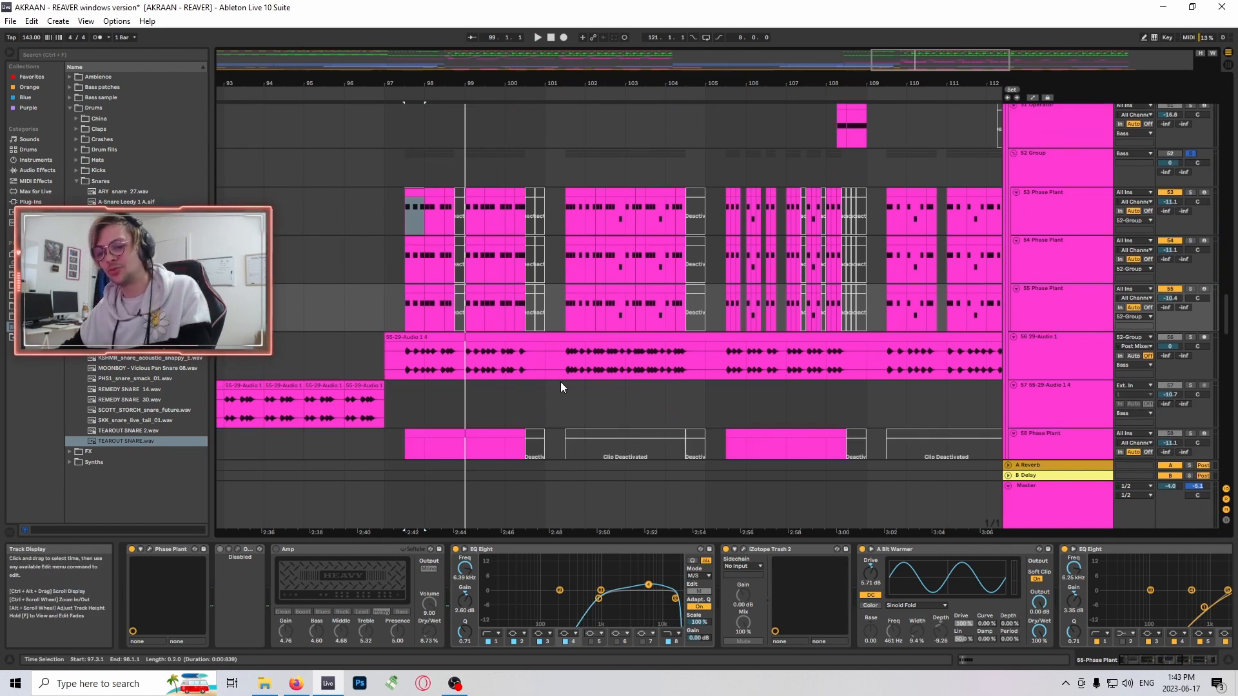
left_click(443, 336)
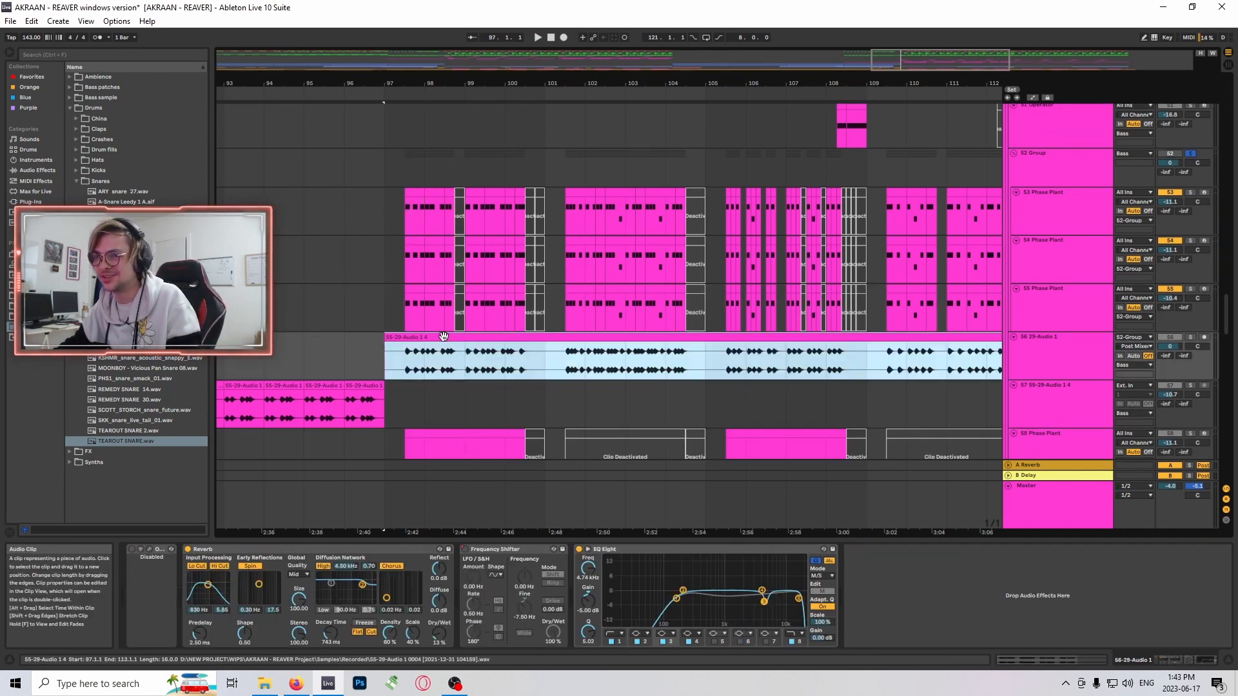
- Solo track 47 Phase Plant and play its first clip at bar 97
scroll(679, 372, "up", 5)
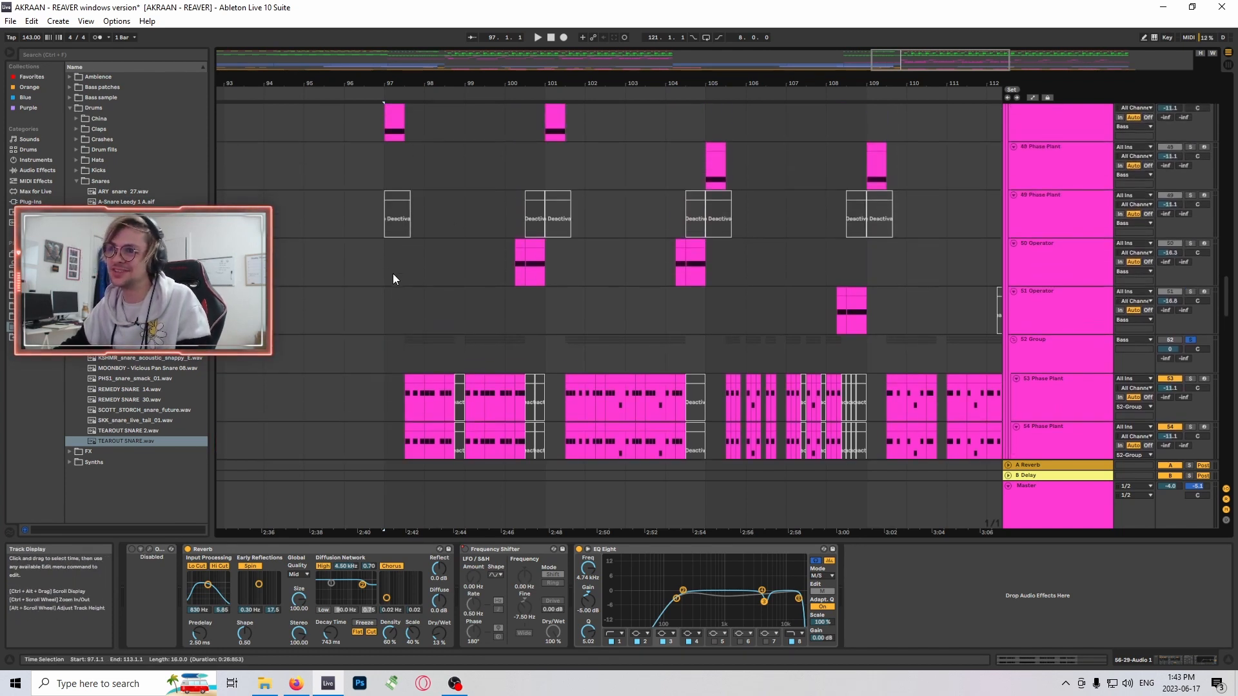
scroll(374, 315, "up", 2)
left_click(1089, 308)
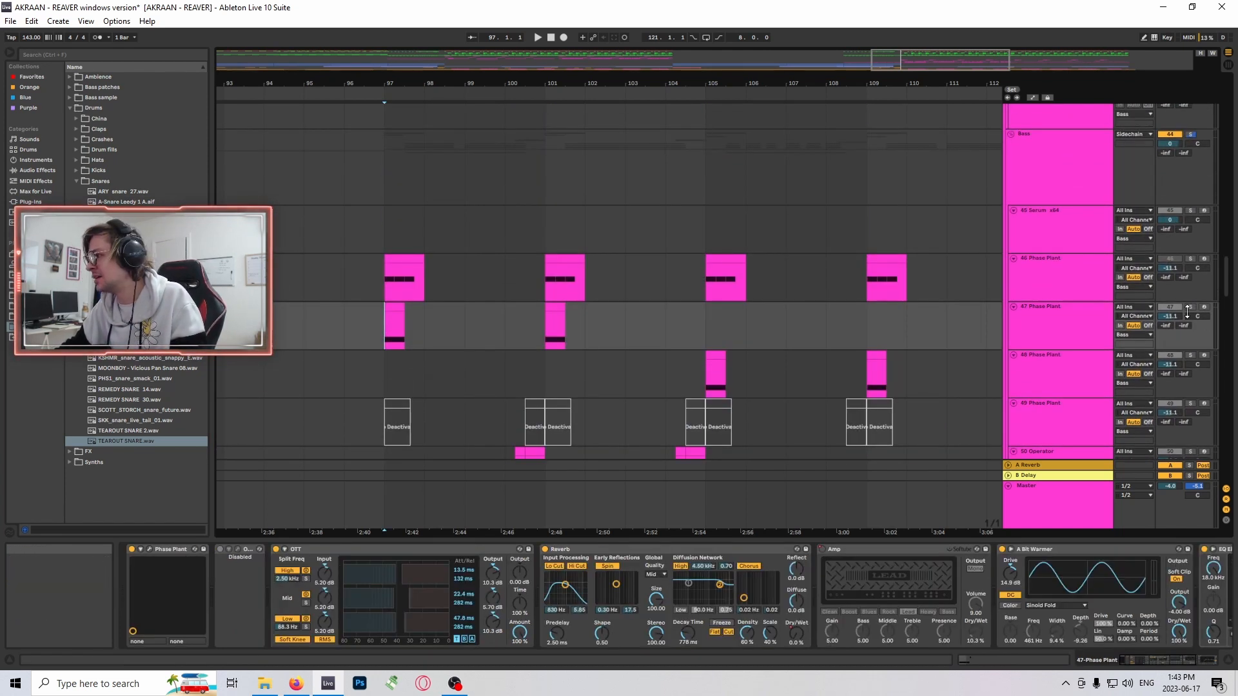
left_click(1190, 307)
scroll(388, 296, "down", 1)
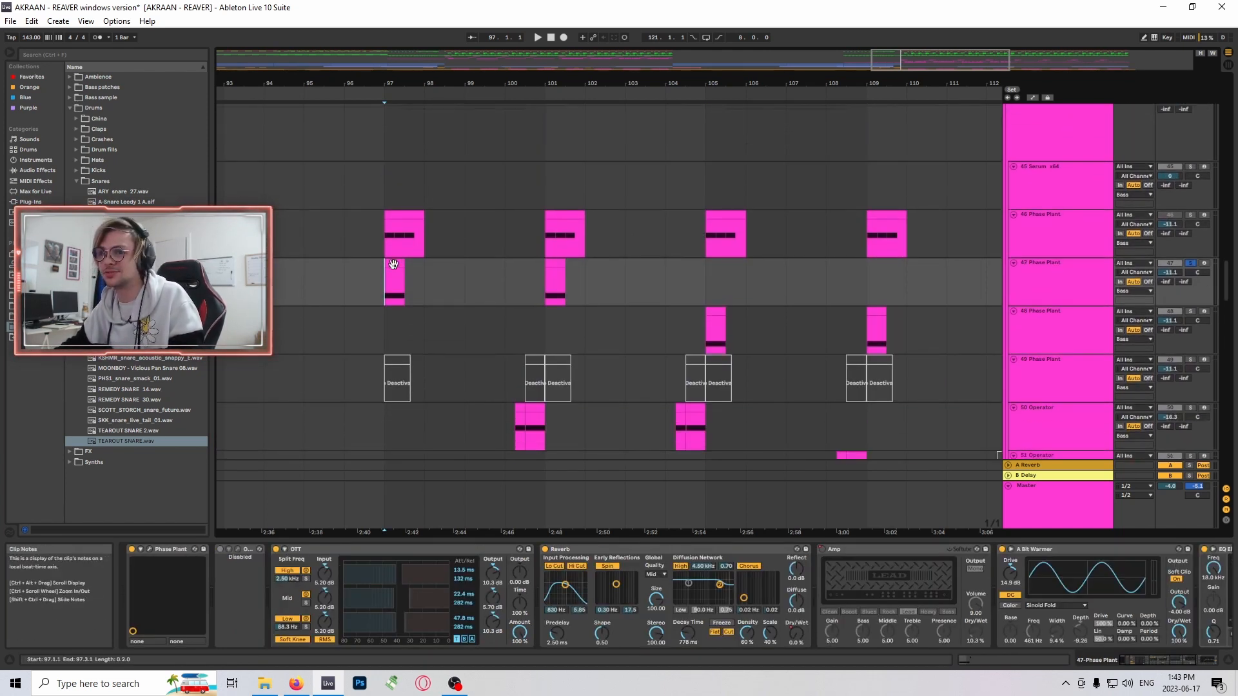
left_click(393, 264)
key("space")
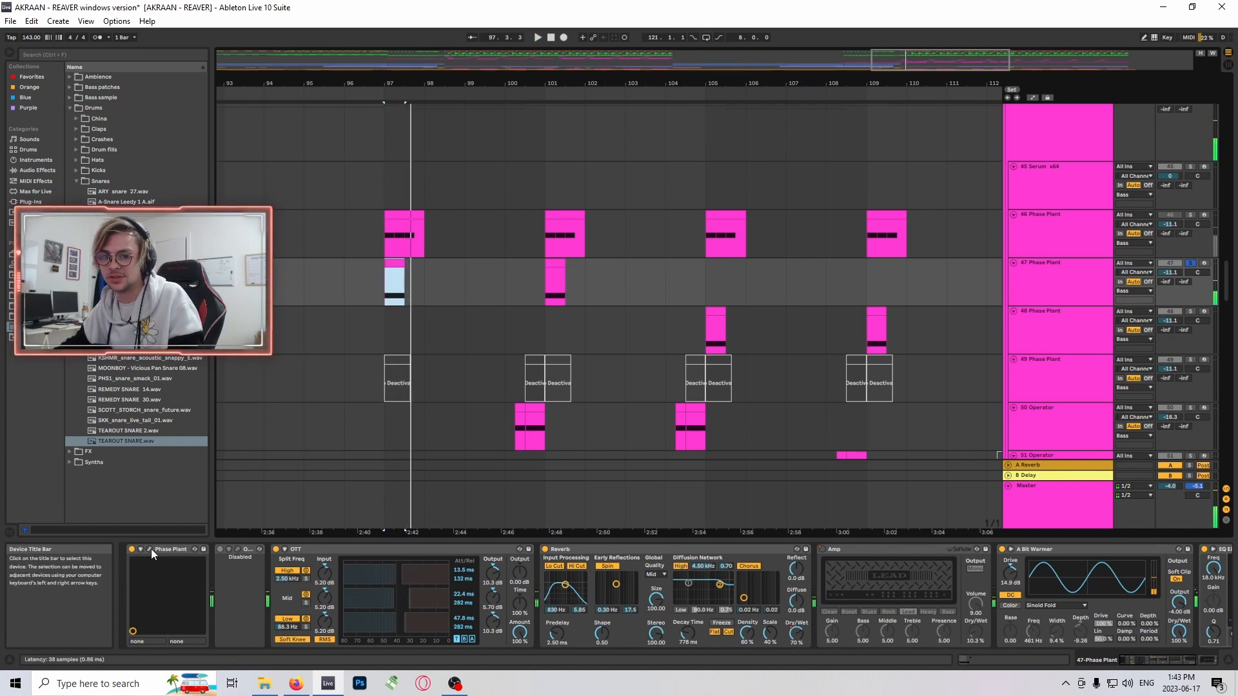
- Open track 47's Phase Plant instrument, examine its oscillators, LFO modulators and Lane 1 effects, and close it
left_click(150, 551)
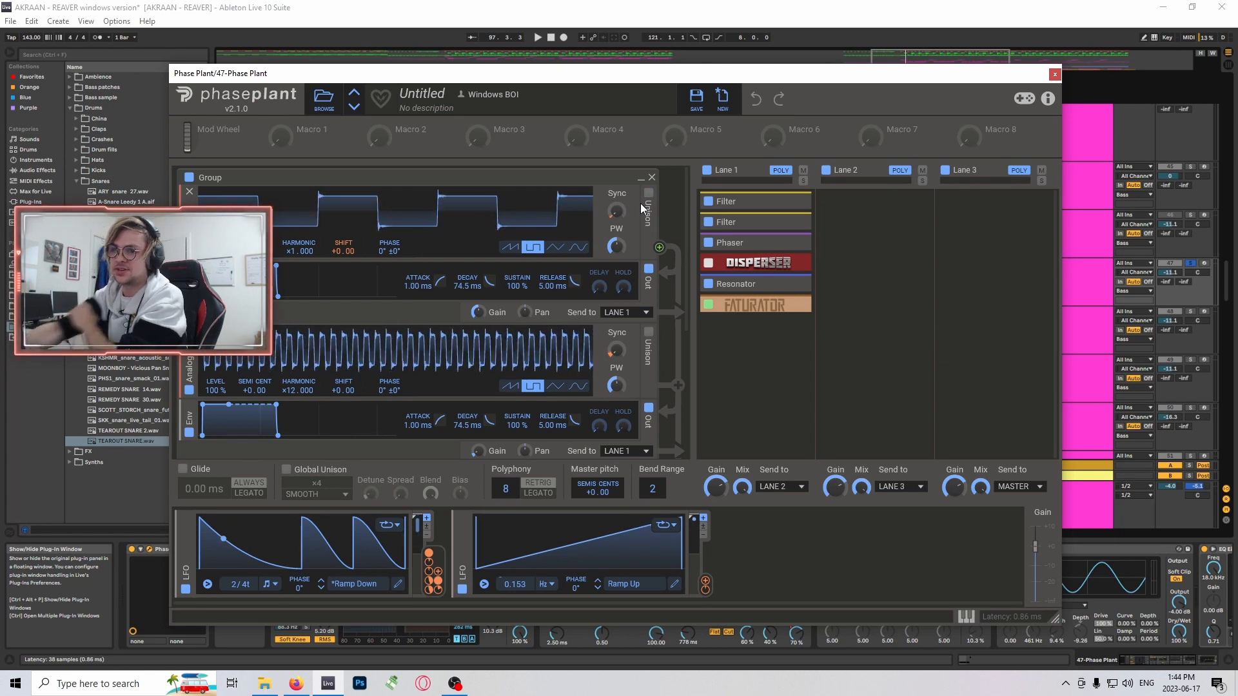
mouse_move(342, 260)
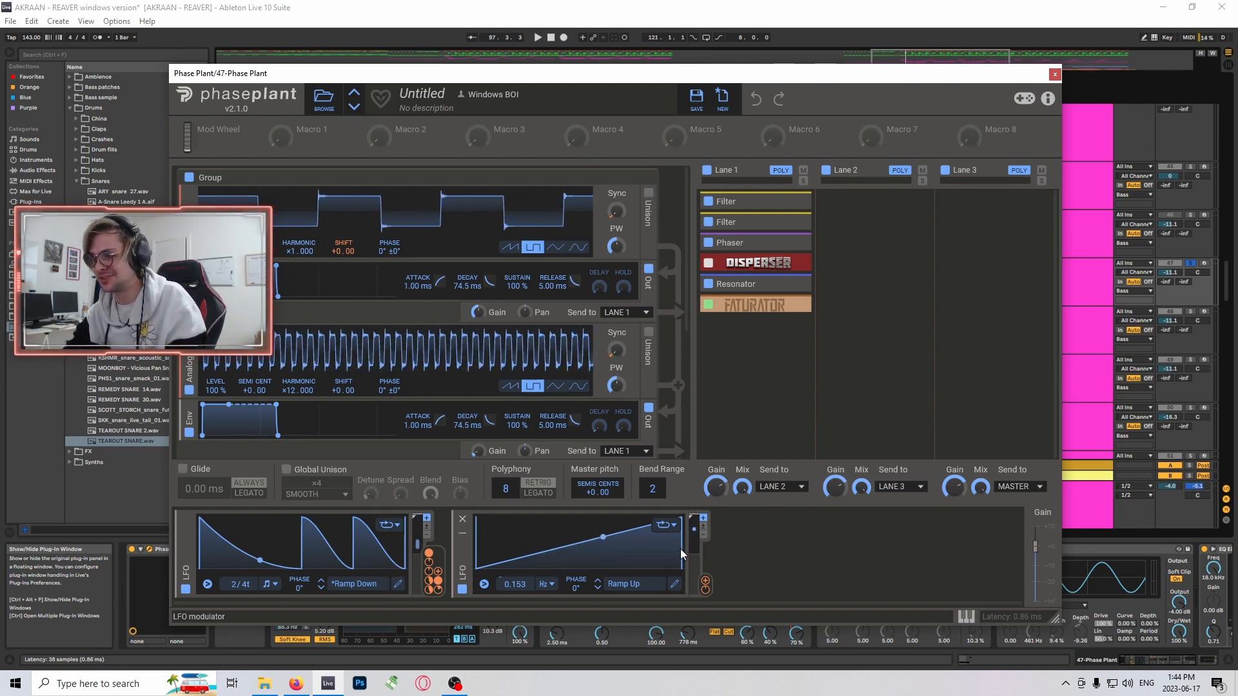
mouse_move(705, 592)
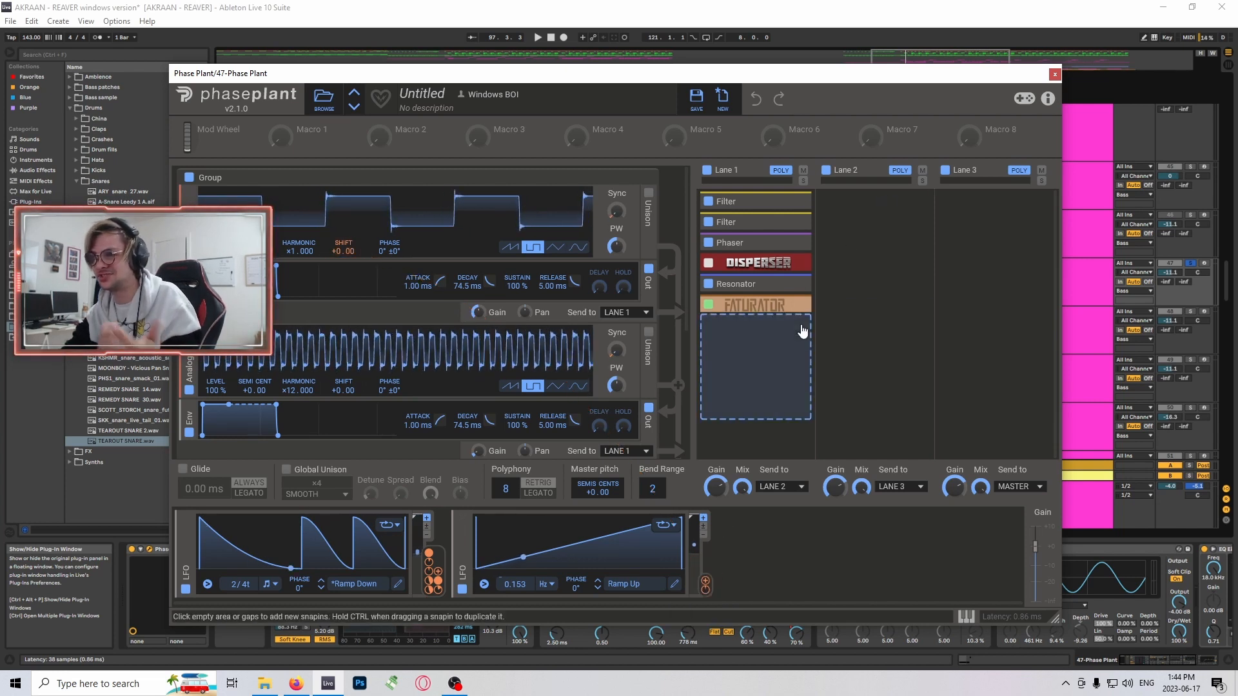
left_click(1055, 74)
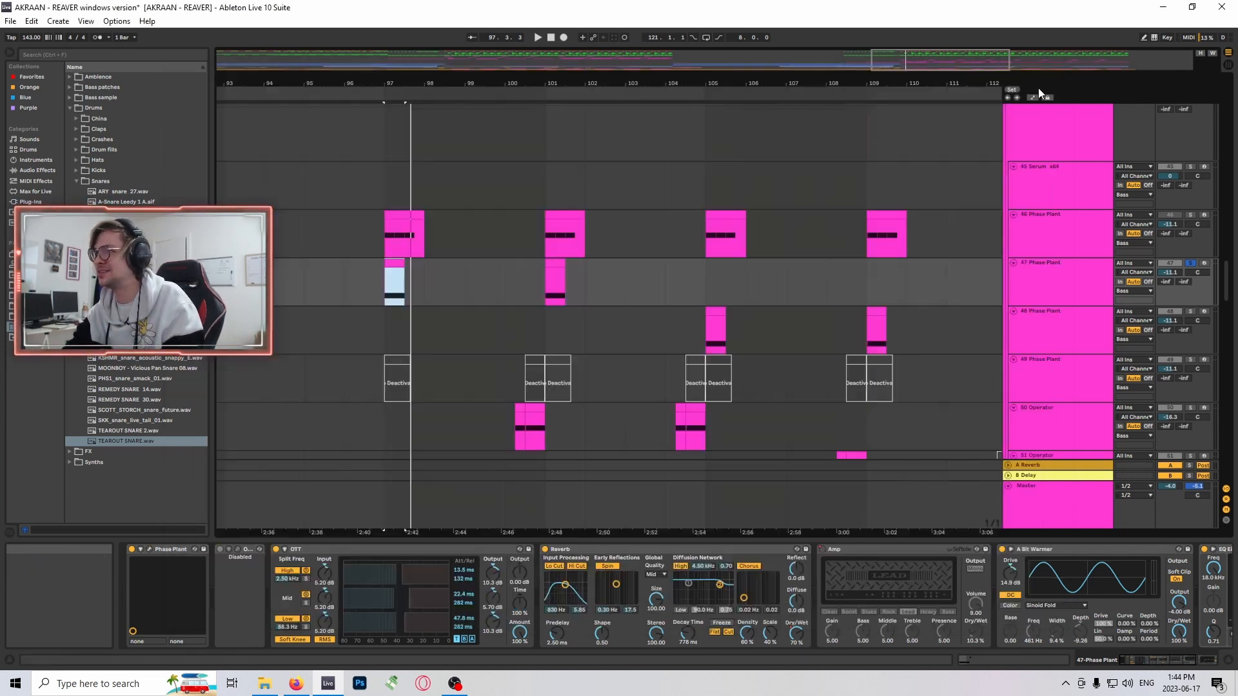
- Solo track 50 Operator, select its second clip at bar 100 and audition it
scroll(798, 311, "down", 3)
scroll(733, 301, "up", 2)
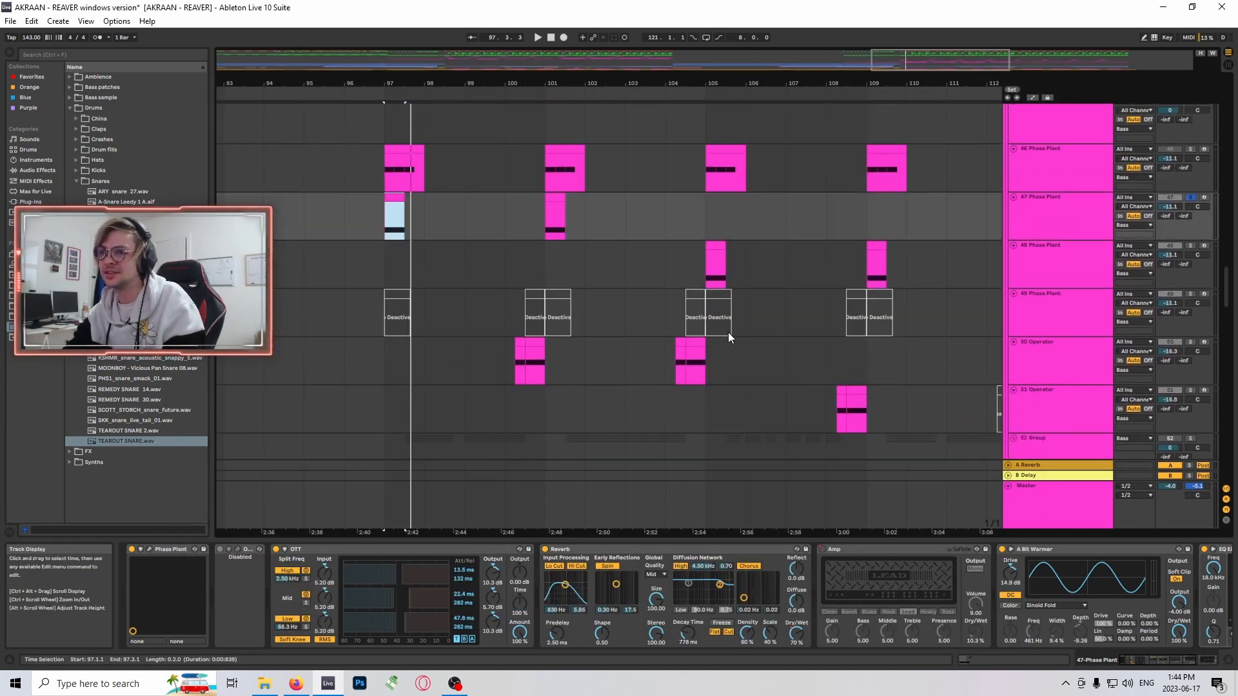
scroll(728, 337, "up", 2)
scroll(637, 257, "right", 3)
scroll(612, 287, "down", 4)
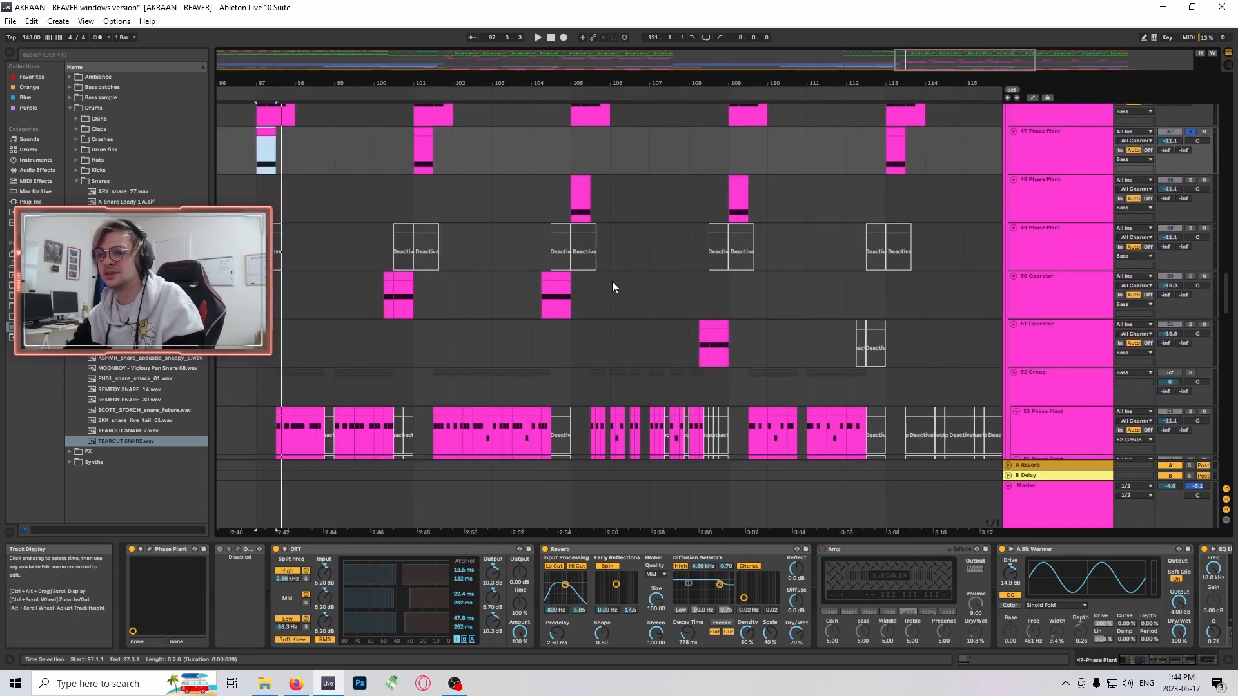
left_click(403, 295)
scroll(684, 258, "down", 2)
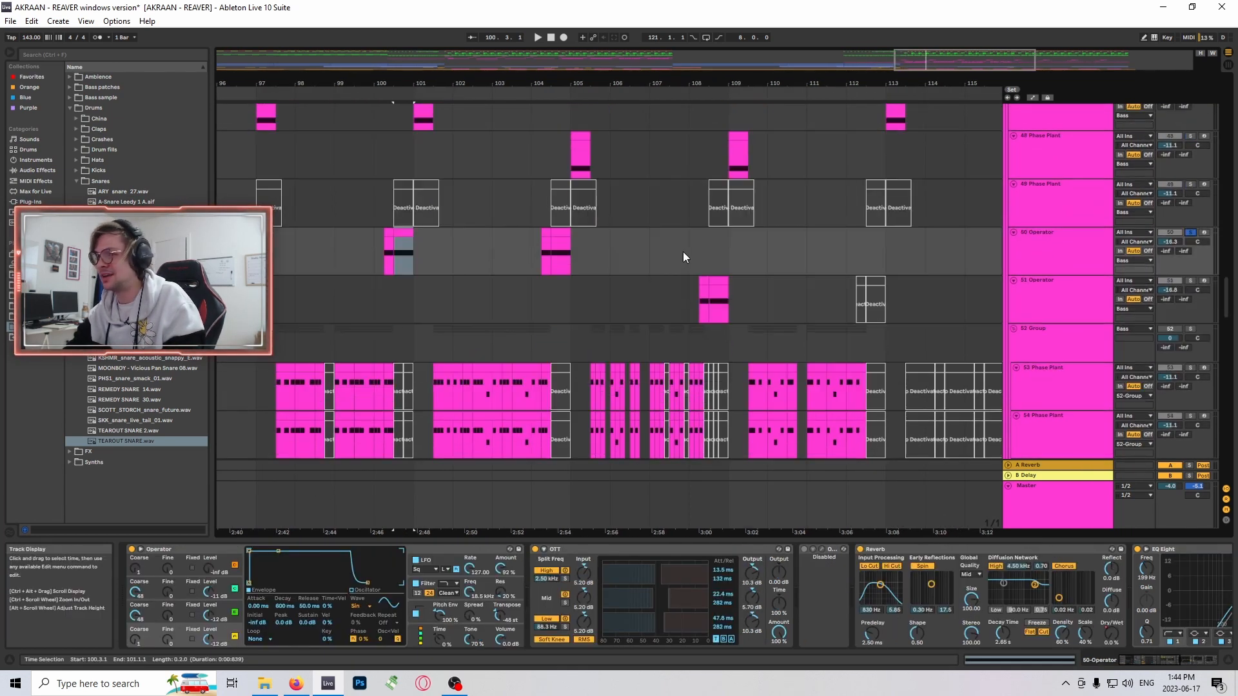
key("space")
key("space")
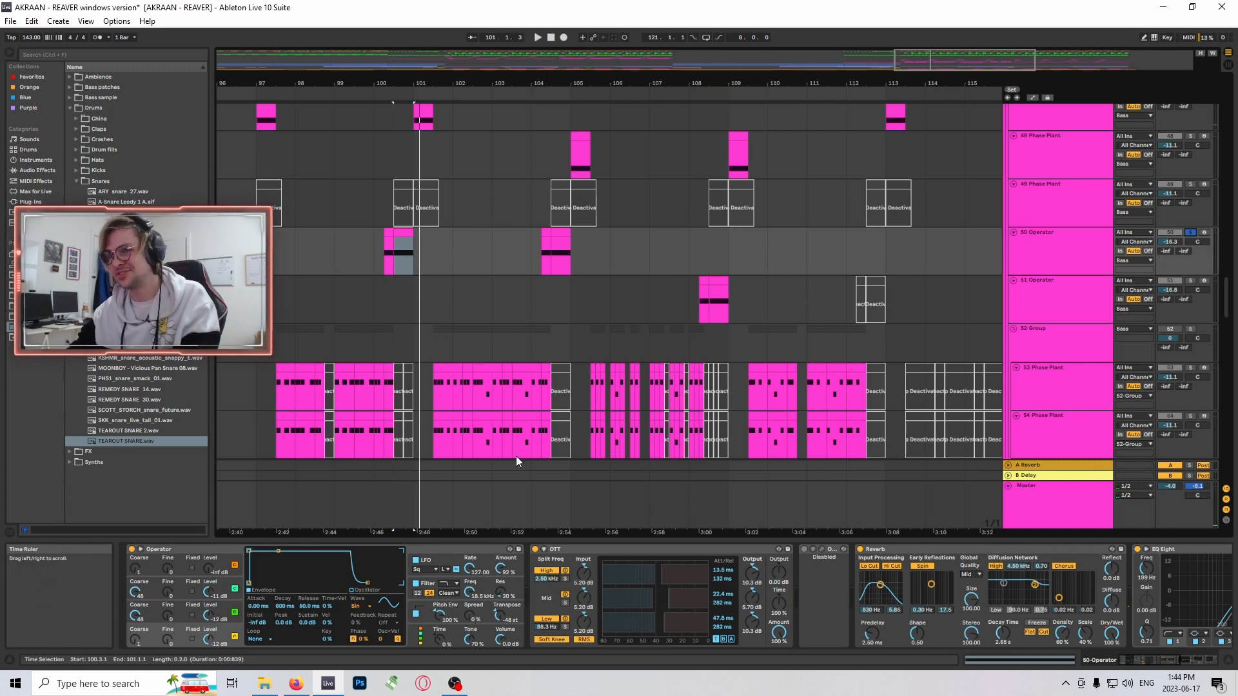
key("space")
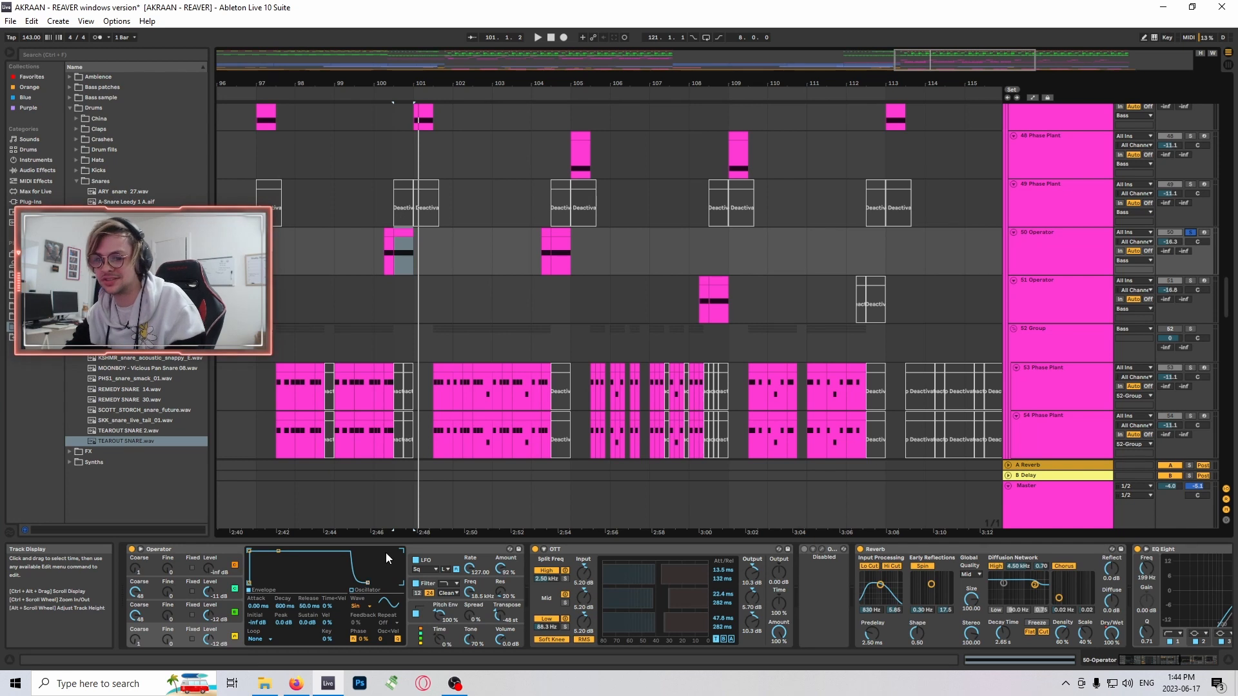
- Solo track 51 Operator and audition its clip at position 108.3
scroll(715, 316, "down", 2)
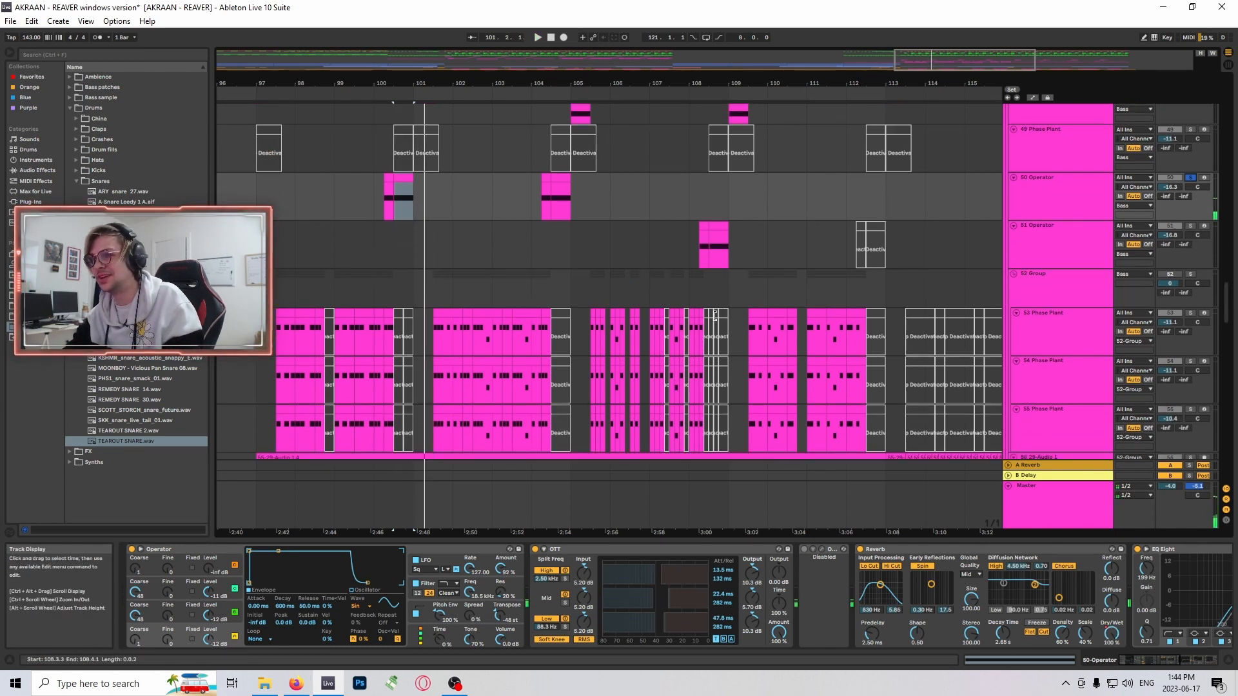
scroll(715, 316, "up", 4)
left_click(722, 271)
scroll(904, 299, "up", 3)
left_click(1191, 303)
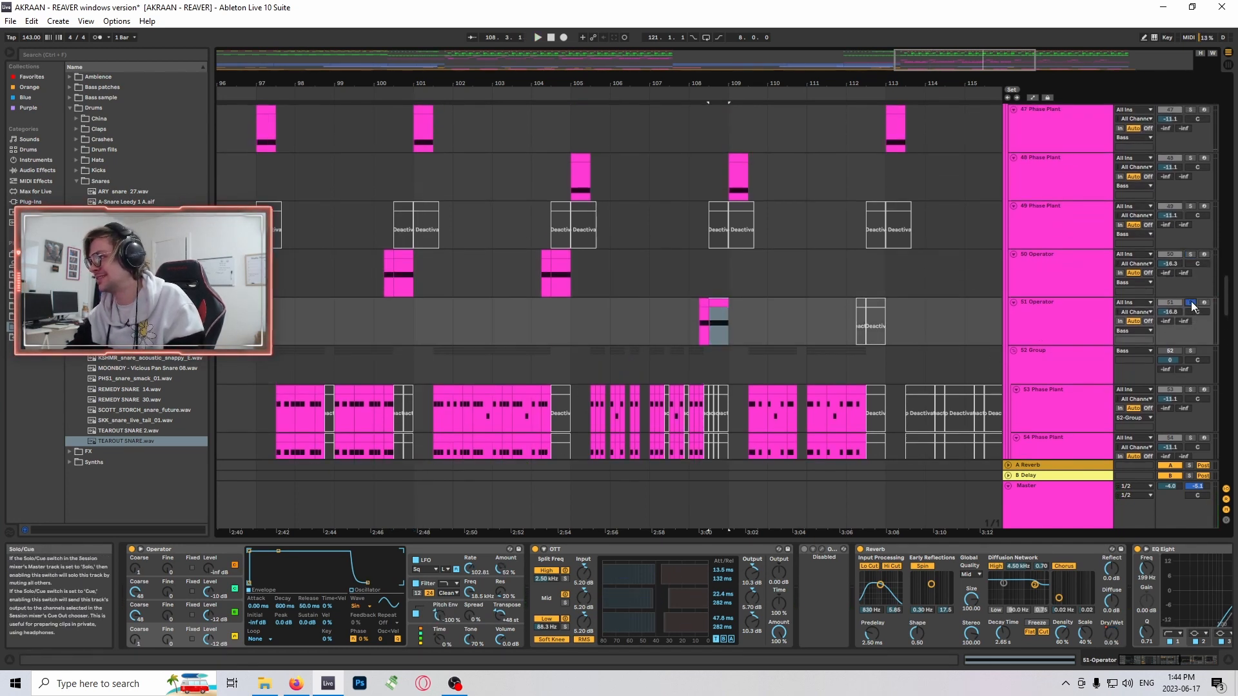
scroll(838, 304, "down", 1)
left_click(716, 291)
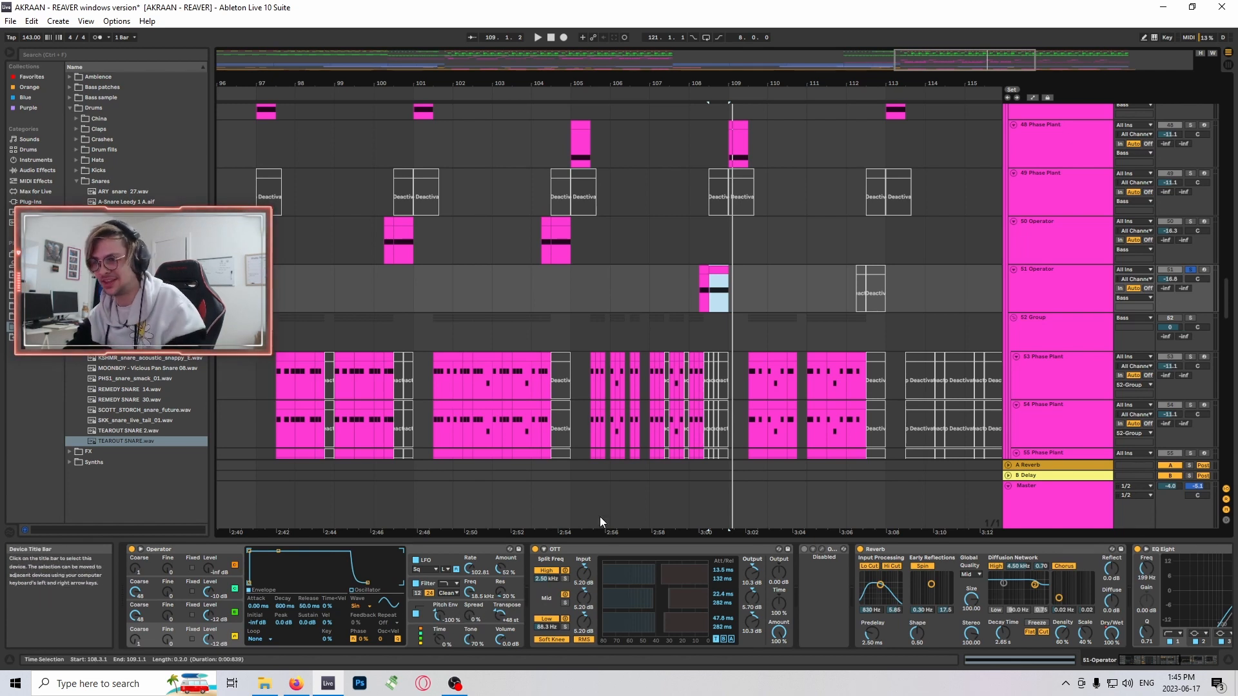
- Find track 56 29-Audio 1, the recording fed by the 52 Group, and solo it
scroll(818, 270, "down", 2)
scroll(706, 451, "up", 1)
scroll(706, 451, "up", 1)
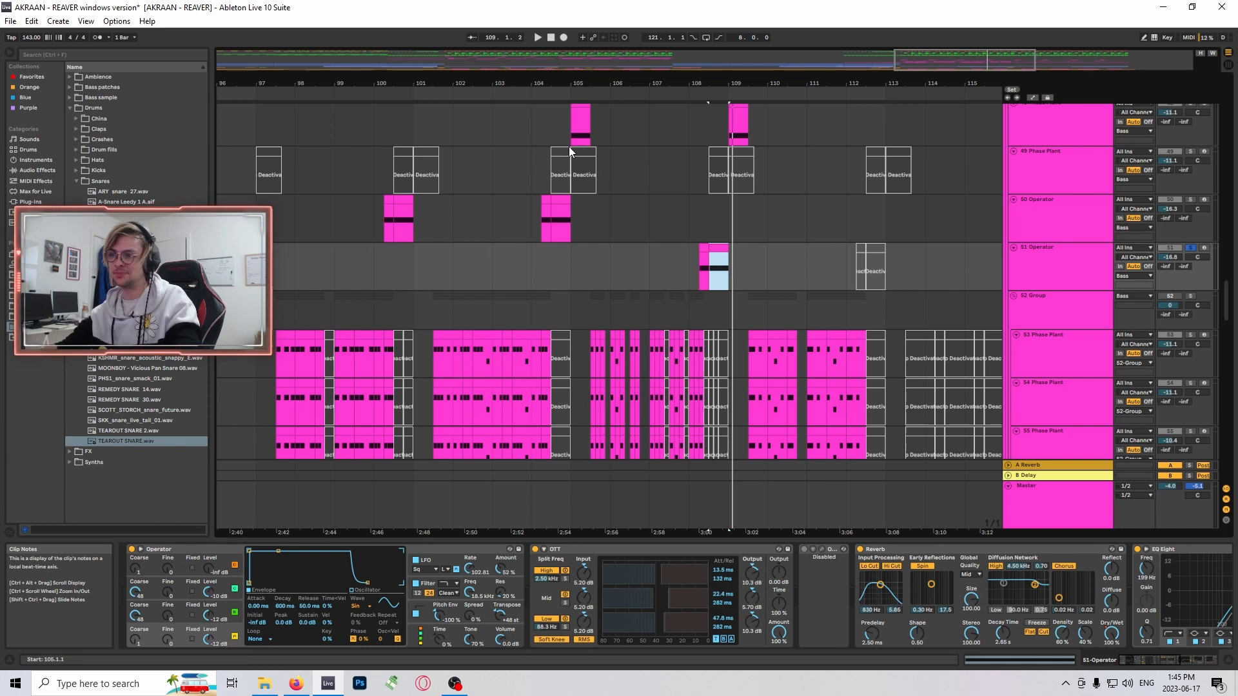
scroll(490, 223, "up", 2)
scroll(561, 347, "down", 8)
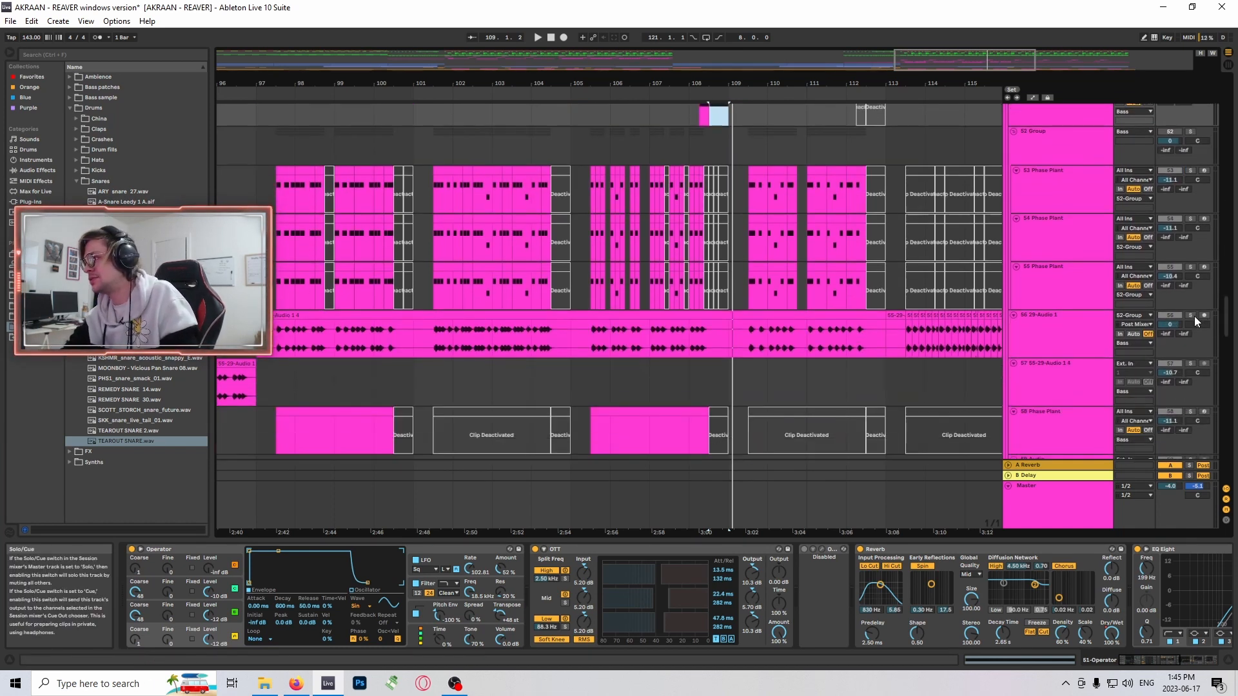
- Look over the bass tracks' clips from bar 97 onward and place the insert marker at bar 97 on track 56
scroll(1032, 310, "up", 4)
left_click_drag(971, 65, 990, 56)
scroll(876, 319, "up", 4)
scroll(877, 314, "up", 2)
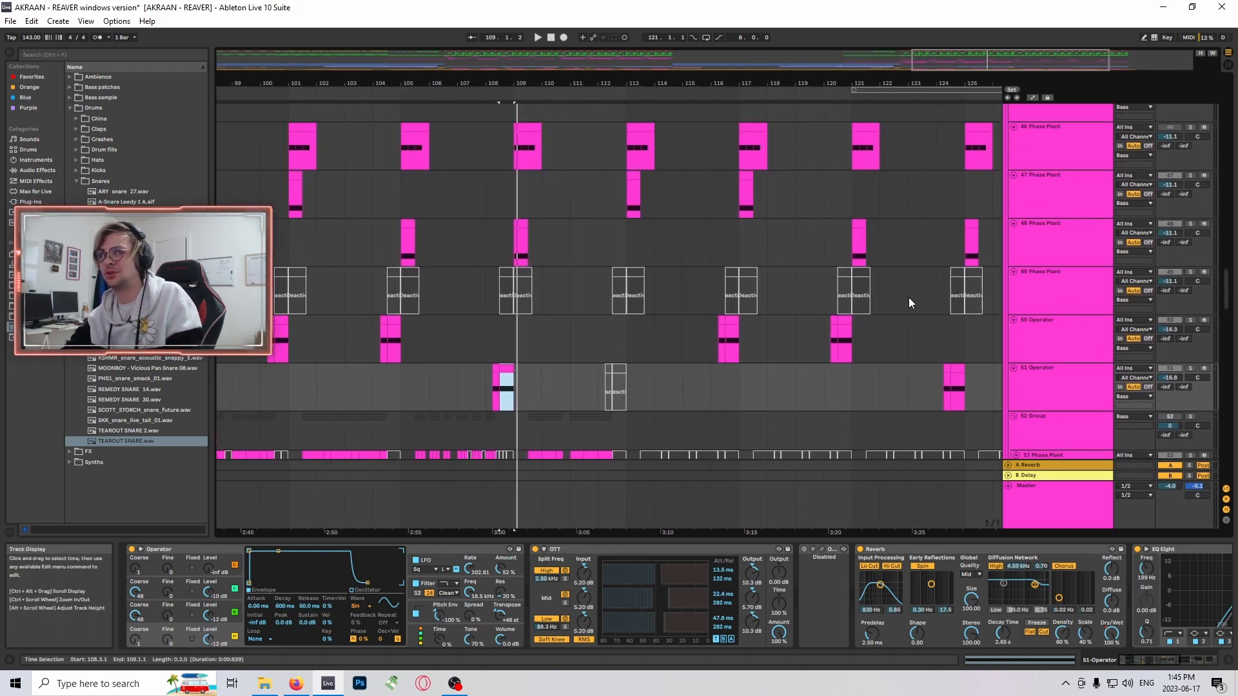
mouse_move(910, 65)
left_mouse_down()
mouse_move(946, 73)
mouse_move(935, 65)
left_mouse_up()
scroll(832, 271, "down", 2)
scroll(715, 319, "down", 9)
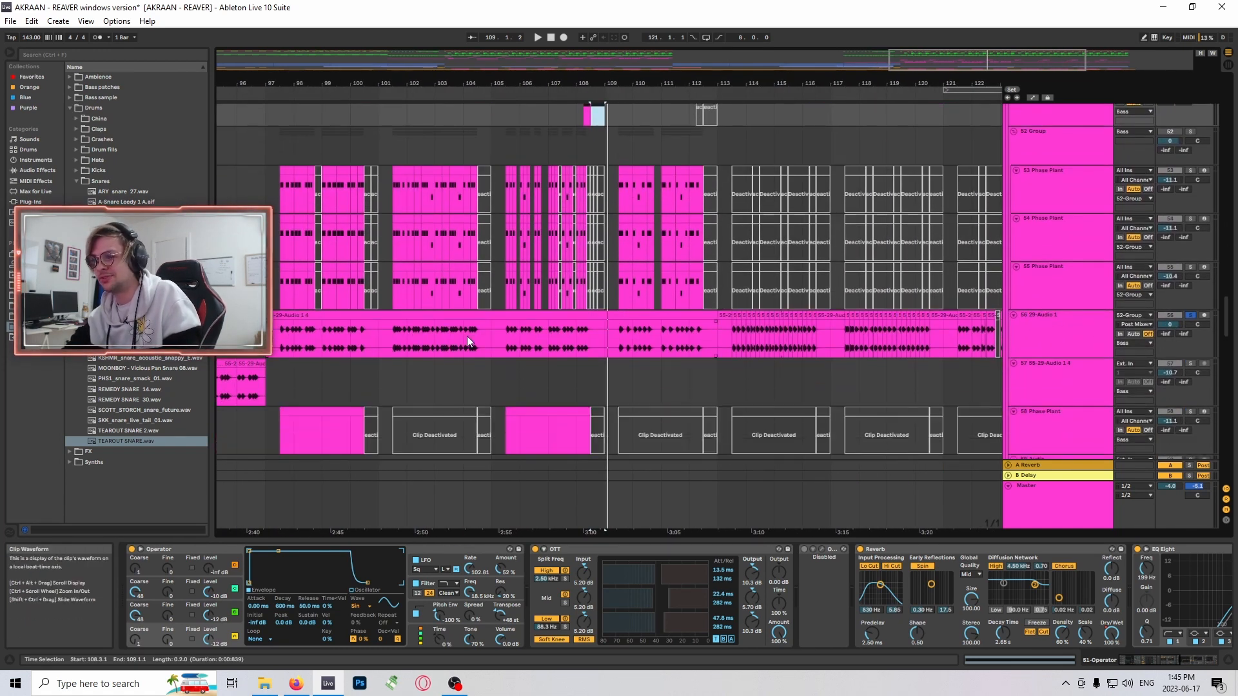
left_click(280, 336)
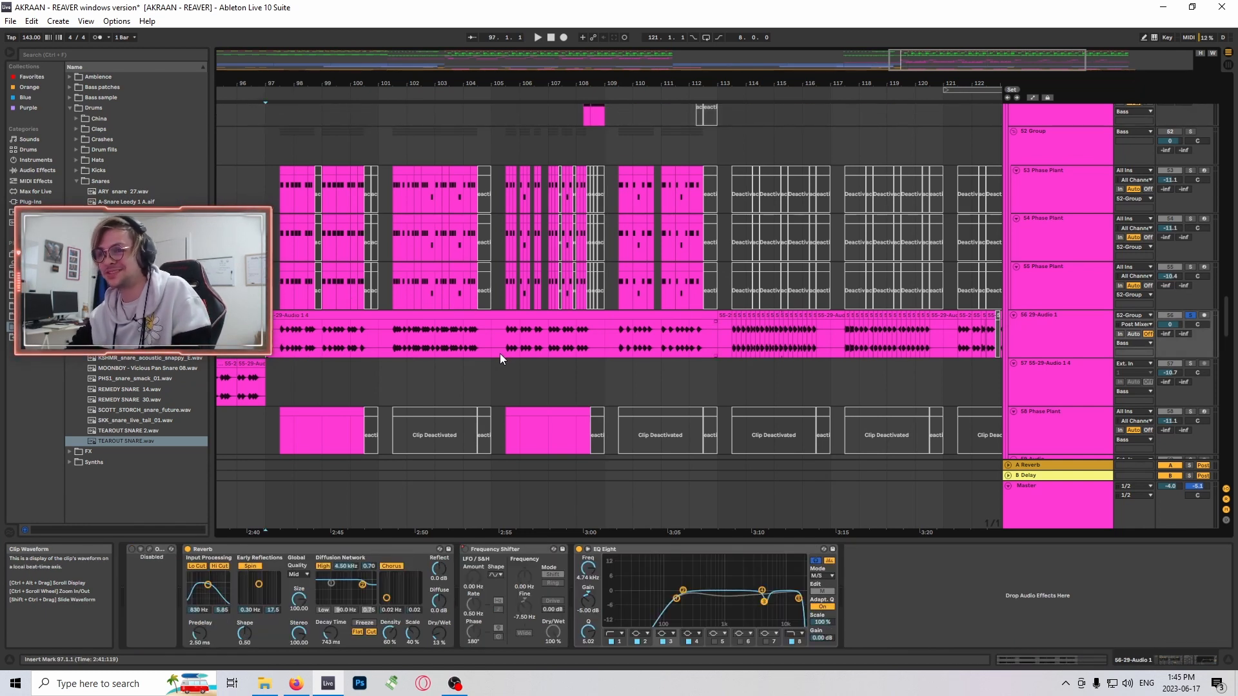
- Select track 50 Operator's clip at bar 100 for comparison, and return the insert marker to bar 97 on track 56
scroll(500, 353, "up", 4)
left_click(360, 213)
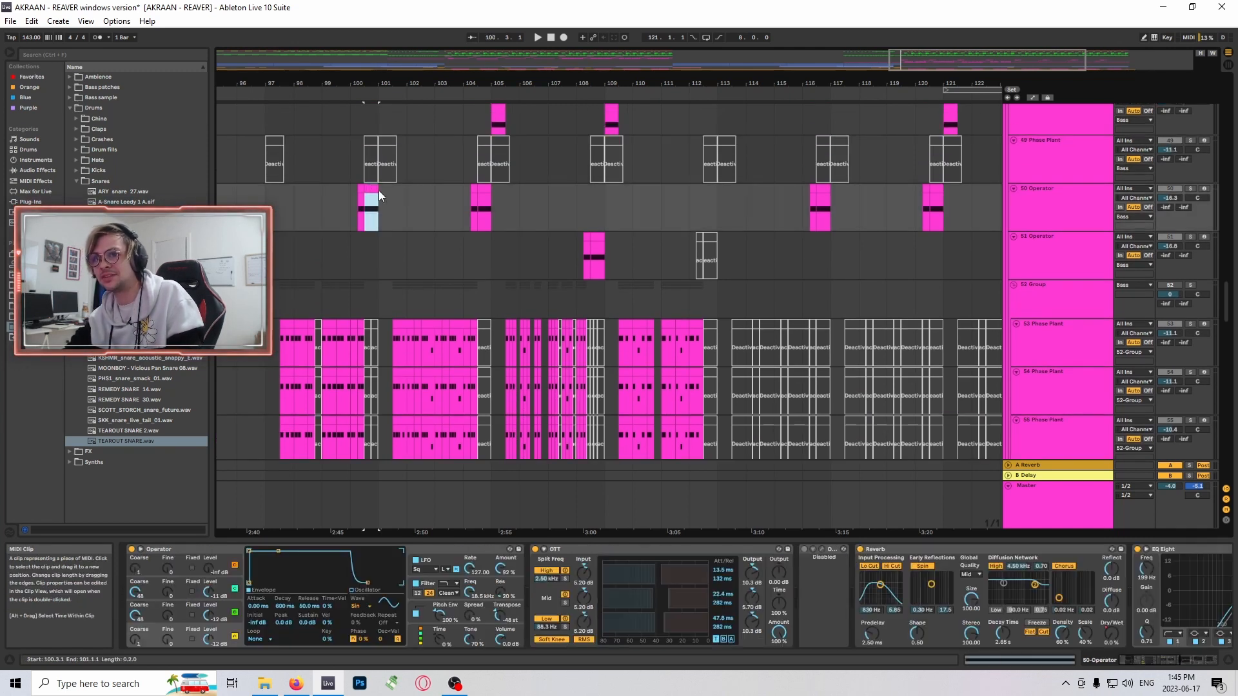
scroll(351, 168, "down", 2)
left_click(263, 387)
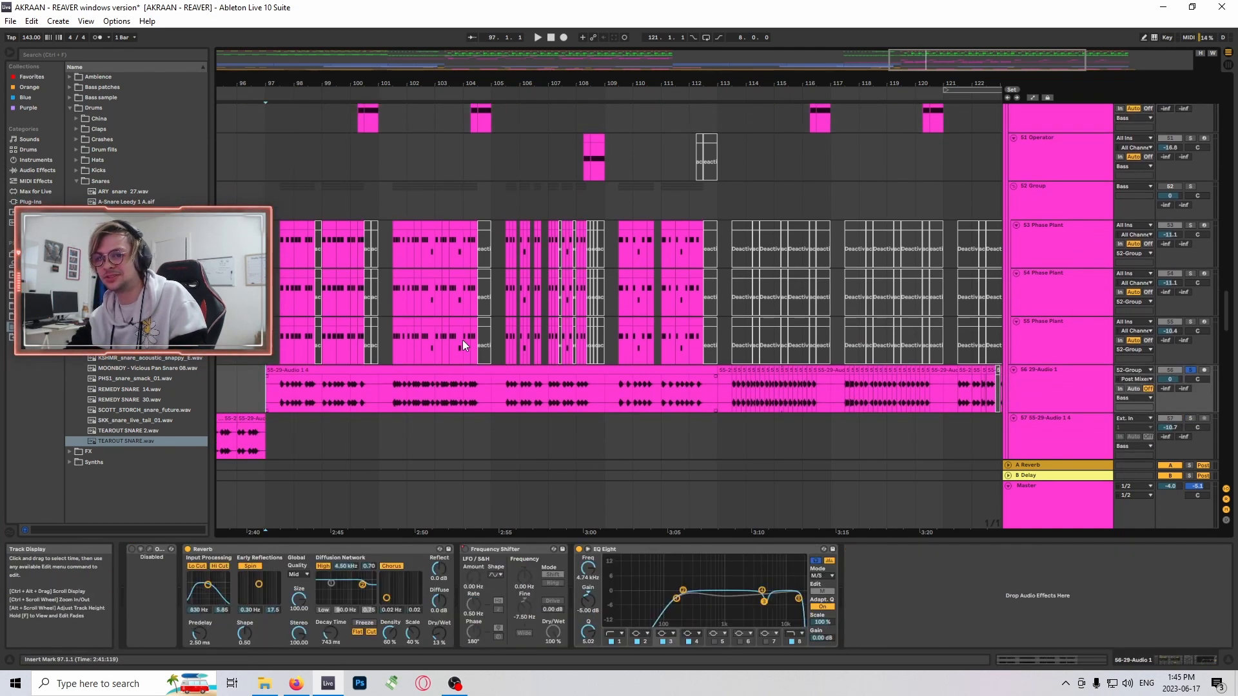
scroll(580, 309, "up", 2)
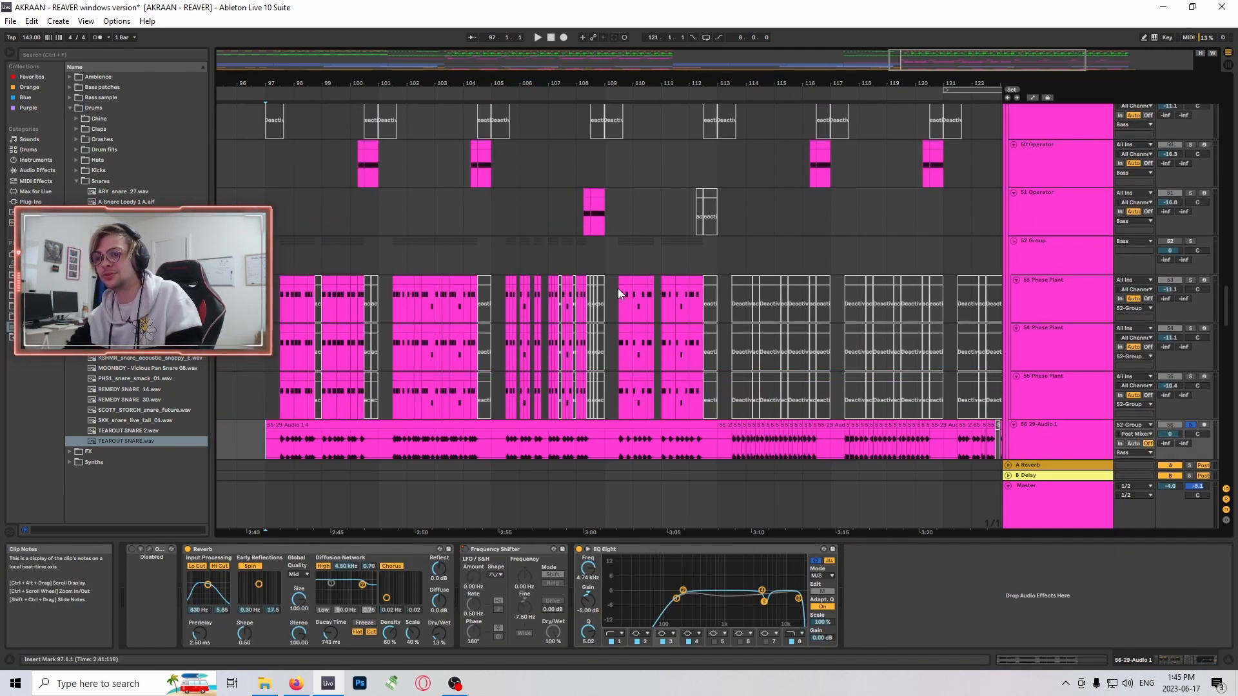
scroll(647, 304, "down", 2)
scroll(478, 240, "up", 2)
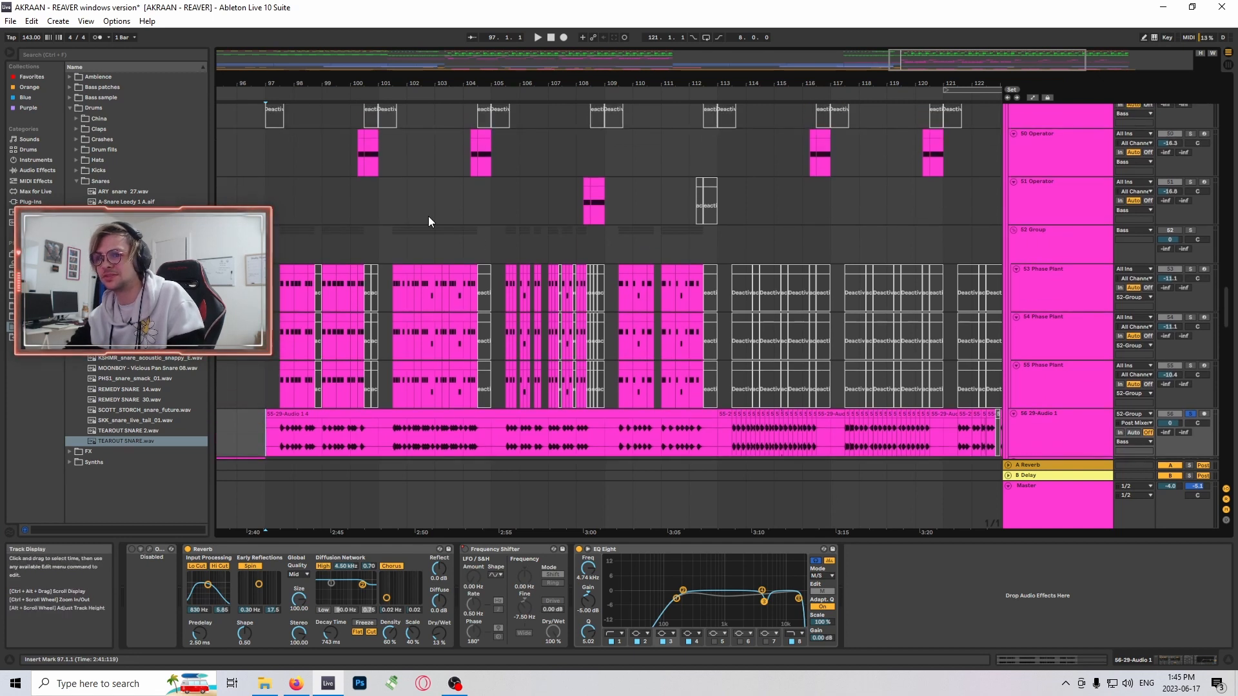
- Select track 50 Operator's second clip at bar 100 and play briefly from its start
left_click(370, 135)
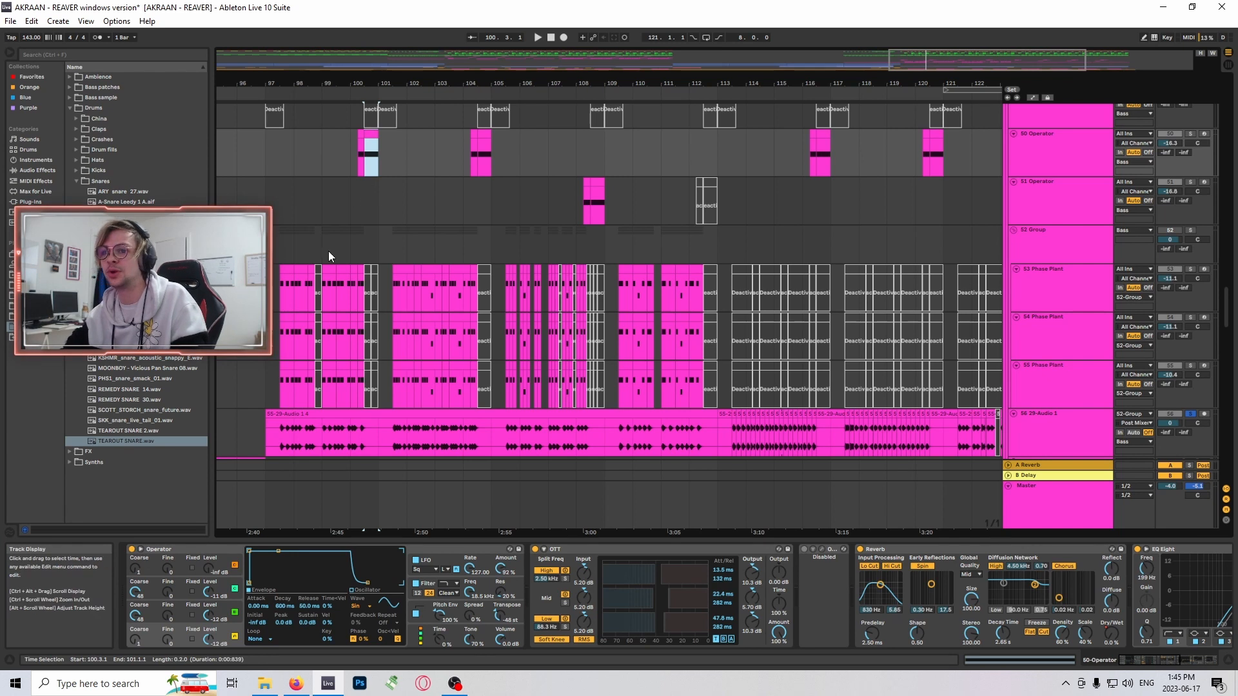
key("space")
- Play the soloed audio on track 56 from bar 97 and follow the playback through the following bars
key("space")
scroll(309, 365, "down", 1)
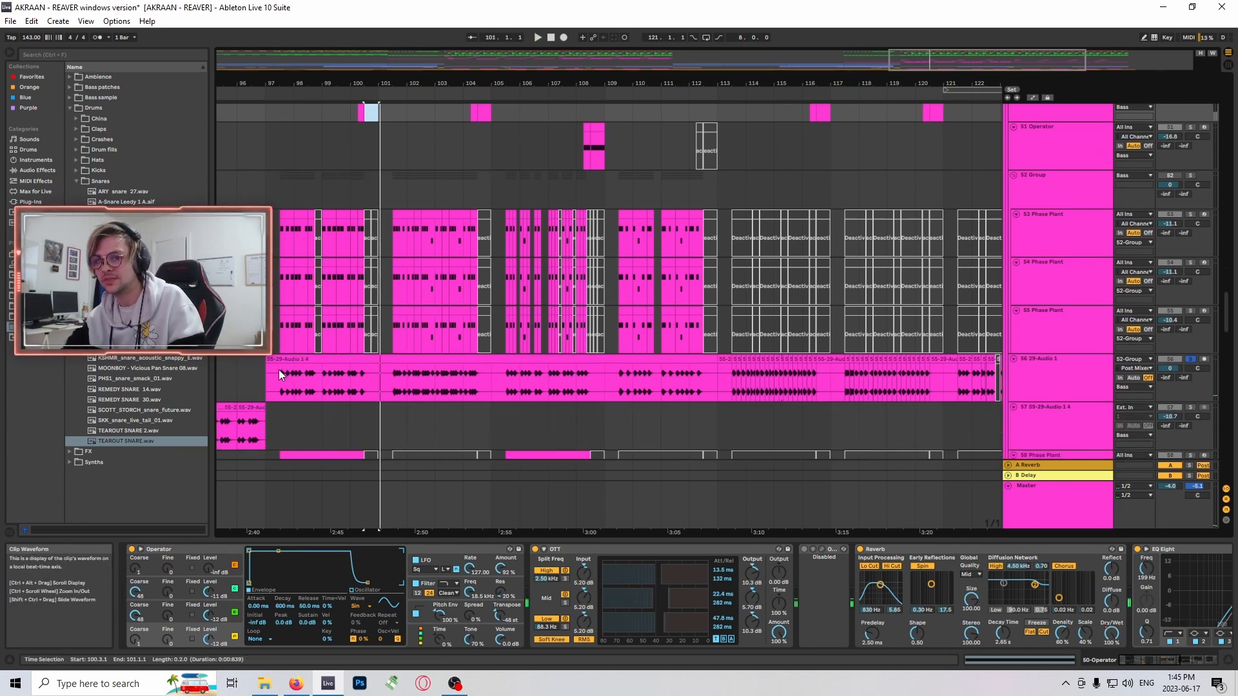
left_click(277, 370)
key("space")
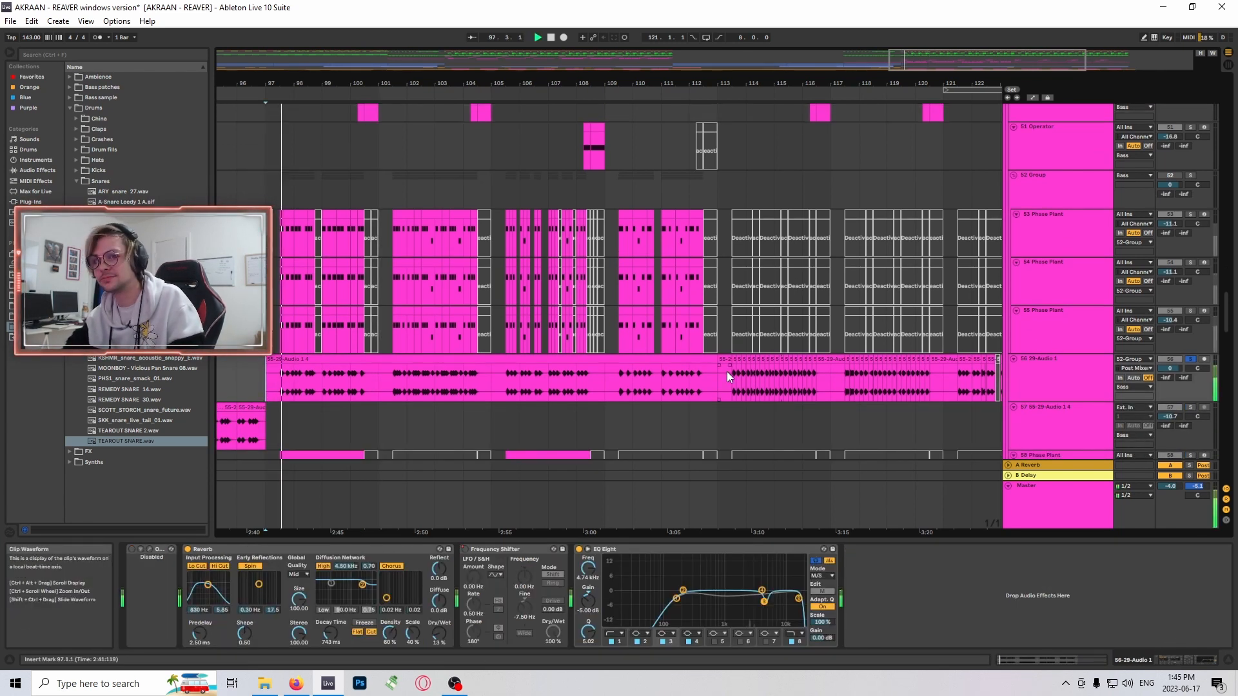
scroll(625, 348, "down", 1)
scroll(548, 348, "down", 1)
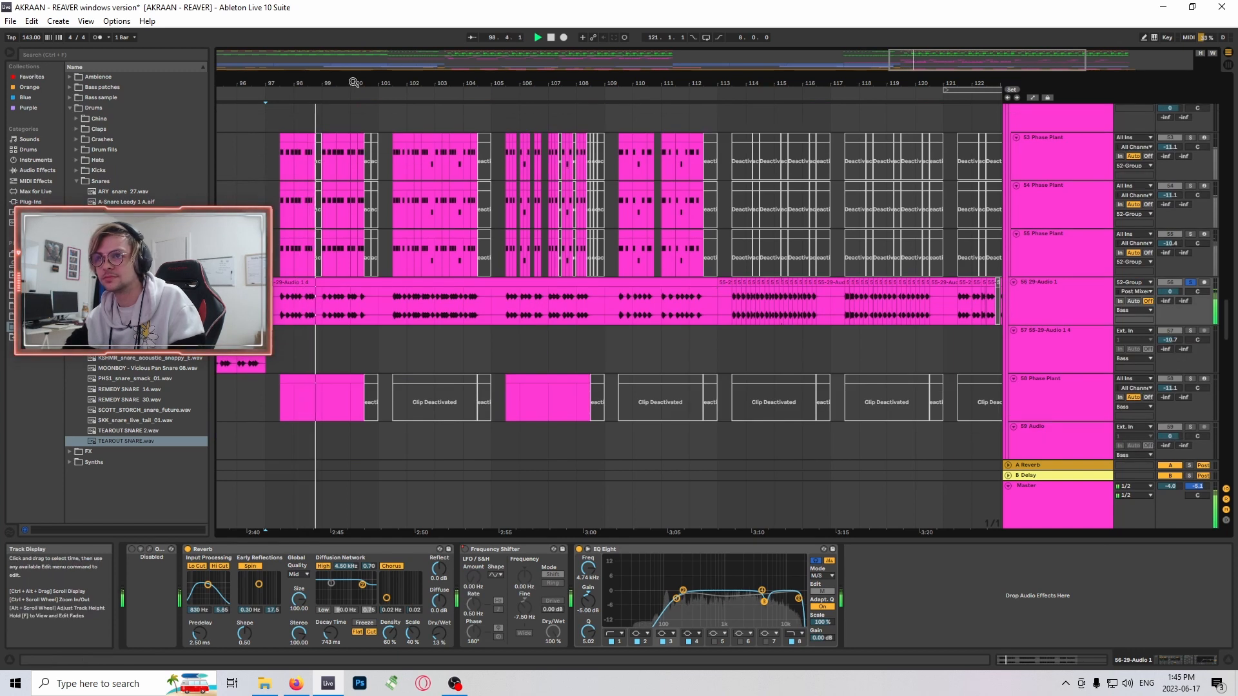
mouse_move(908, 61)
left_mouse_down()
mouse_move(911, 98)
mouse_move(920, 76)
left_mouse_up()
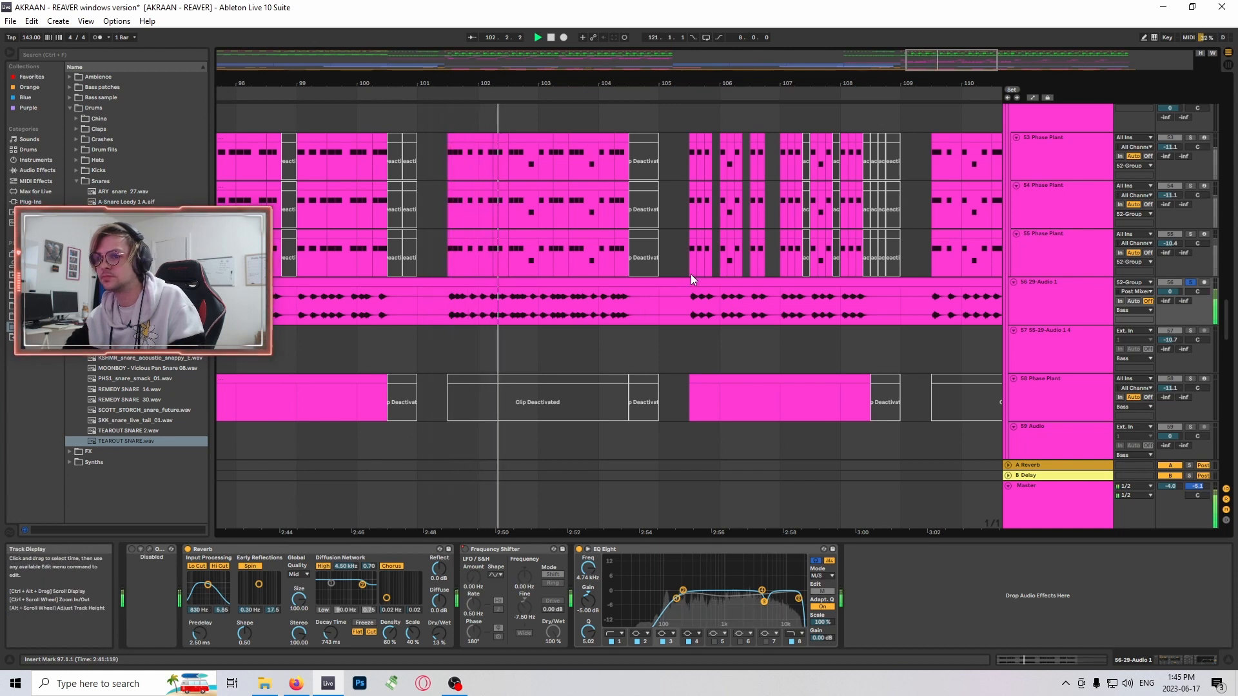
left_click_drag(929, 61, 938, 55)
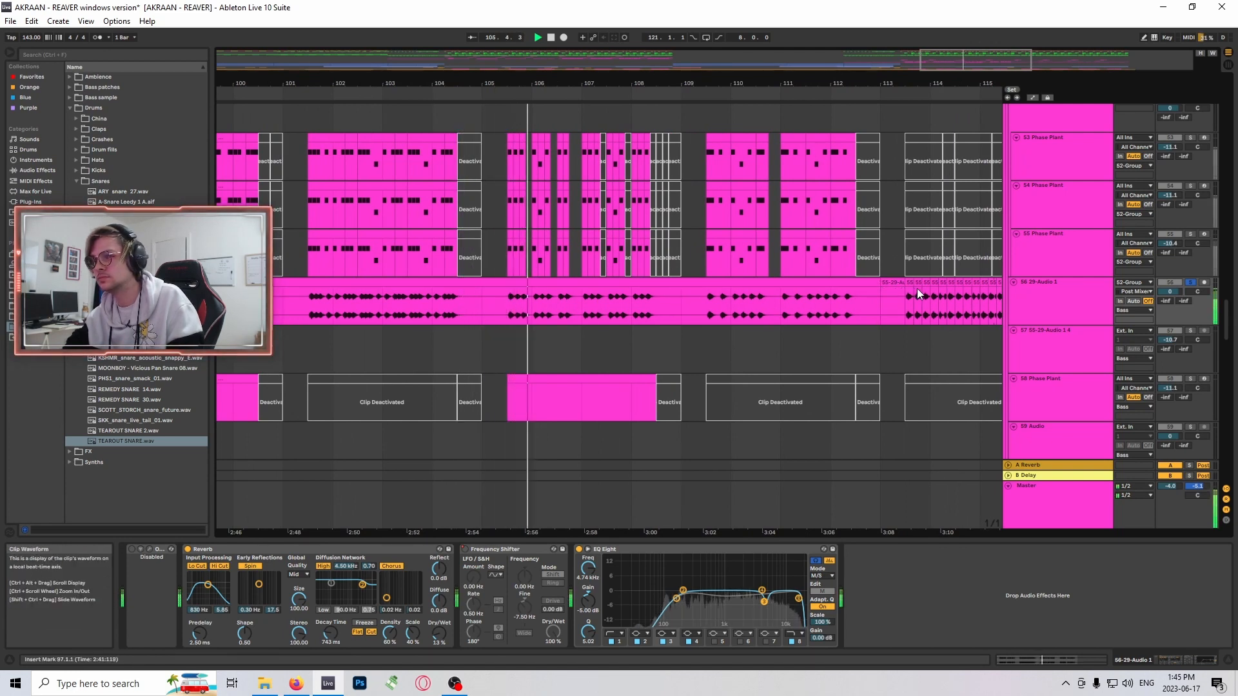
left_click_drag(976, 61, 984, 62)
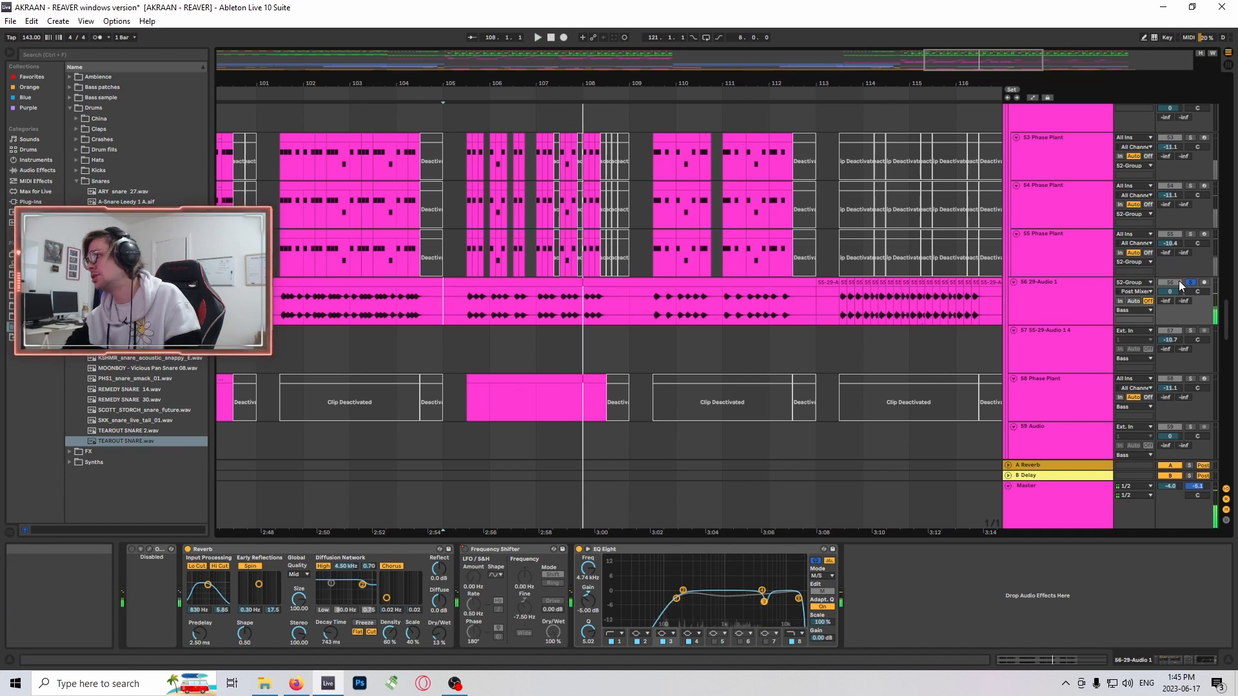
- Turn off the solo on track 56 and place the insert marker at bar 101 on track 51 Operator
scroll(551, 313, "up", 2)
scroll(551, 313, "up", 2)
left_click(261, 184)
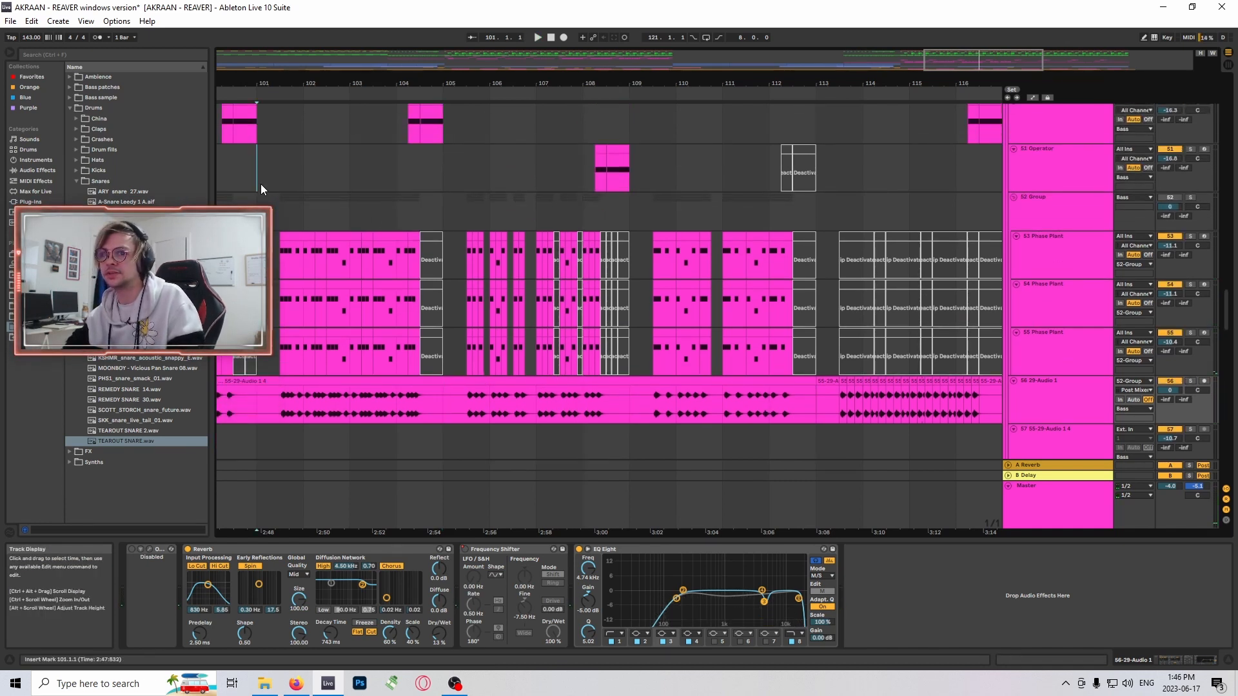
- Solo track 91 AKRAAN - REAVER Final and play it from bar 105, and again from bar 103
left_click_drag(1225, 322, 1225, 445)
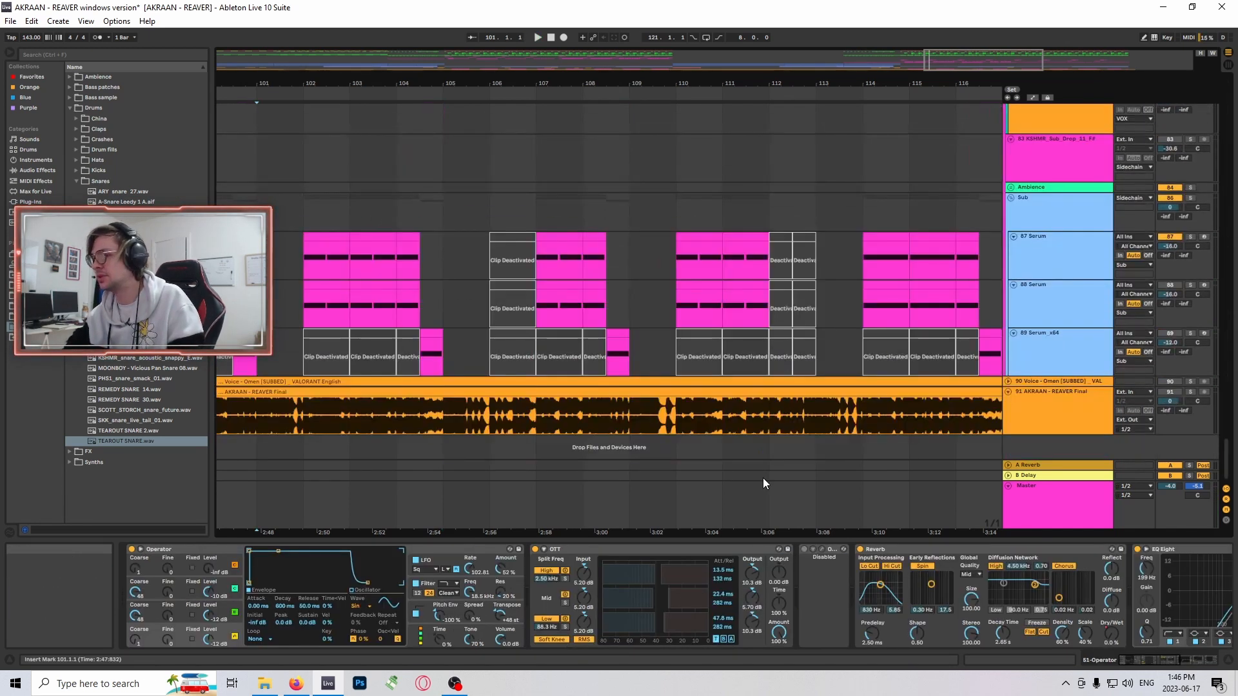
left_click(445, 421)
key("space")
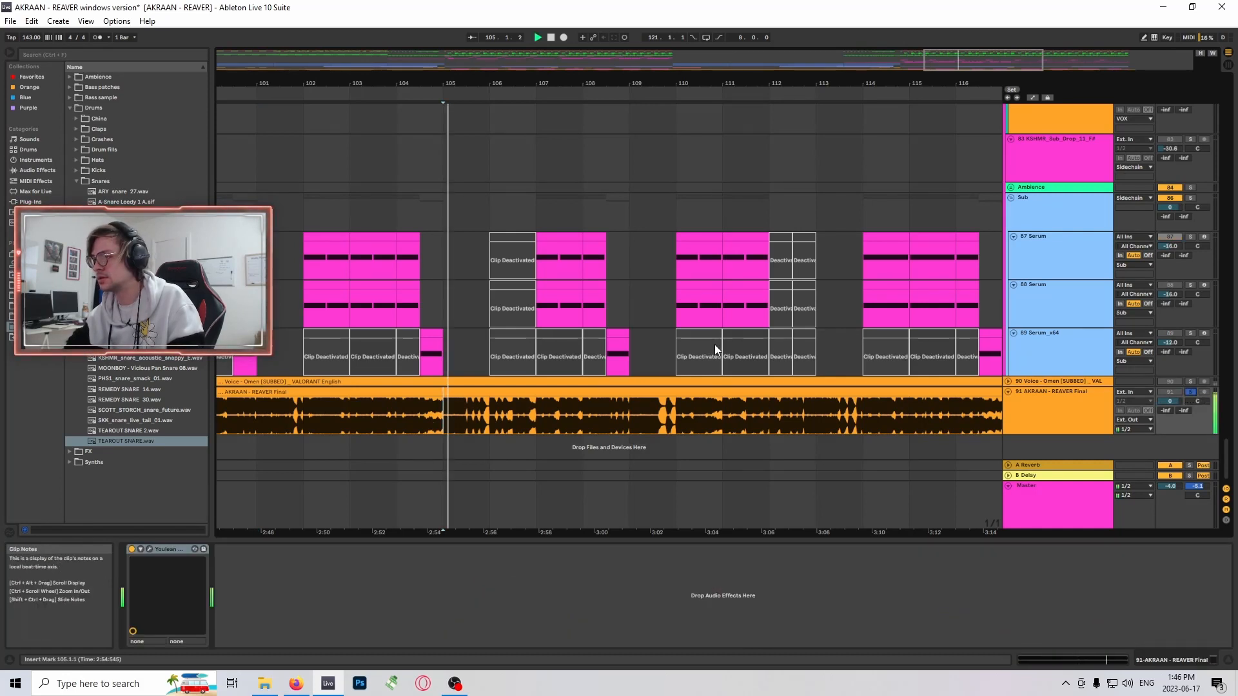
left_click(371, 413)
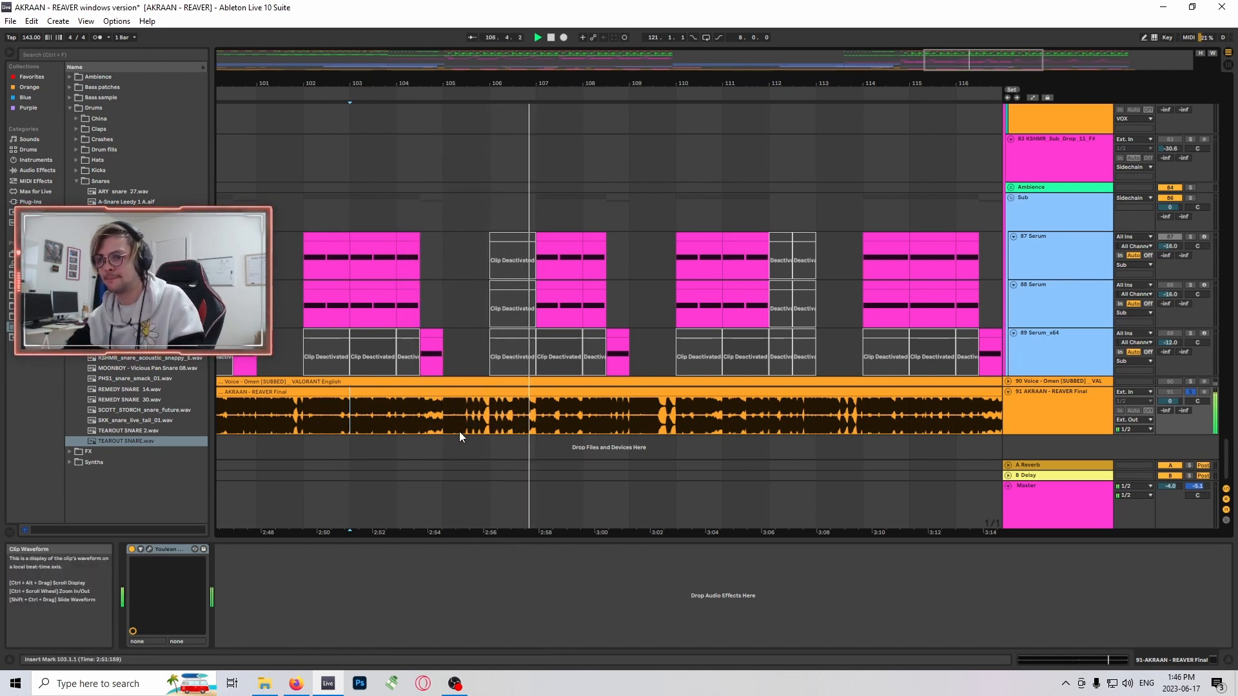
- Replay the soloed AKRAAN - REAVER Final track from bar 105 and once more from bar 102
left_click(443, 415)
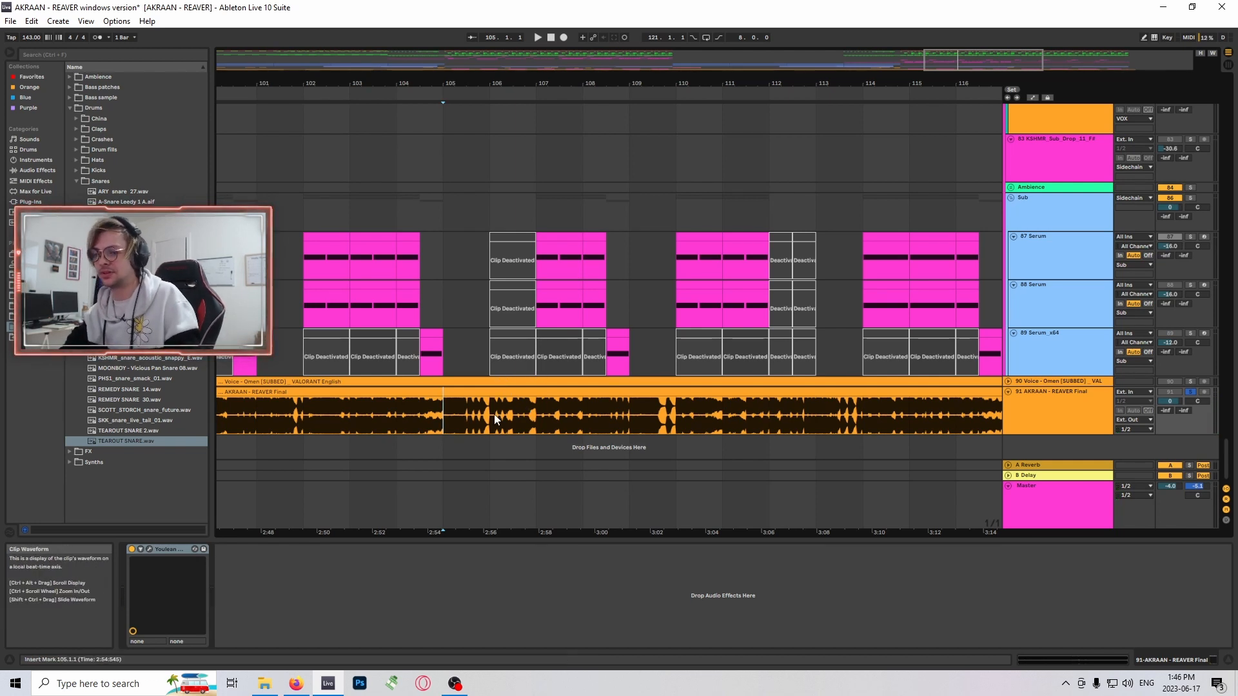
key("space")
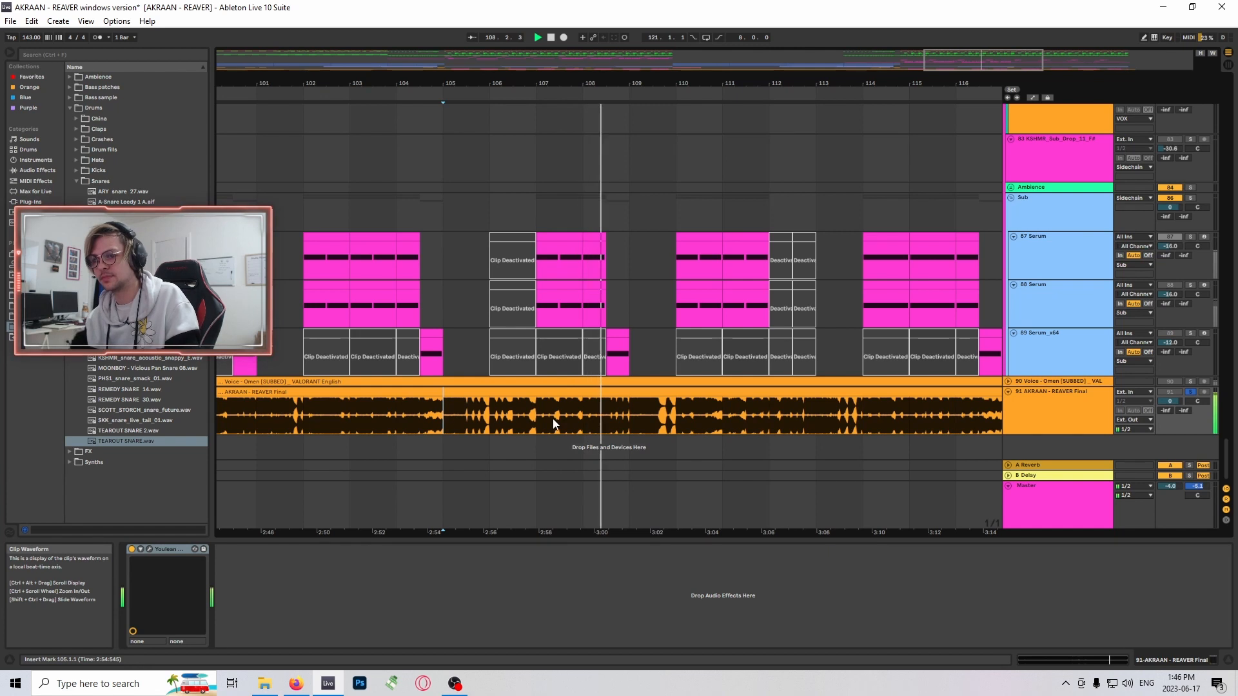
left_click(300, 420)
key("space")
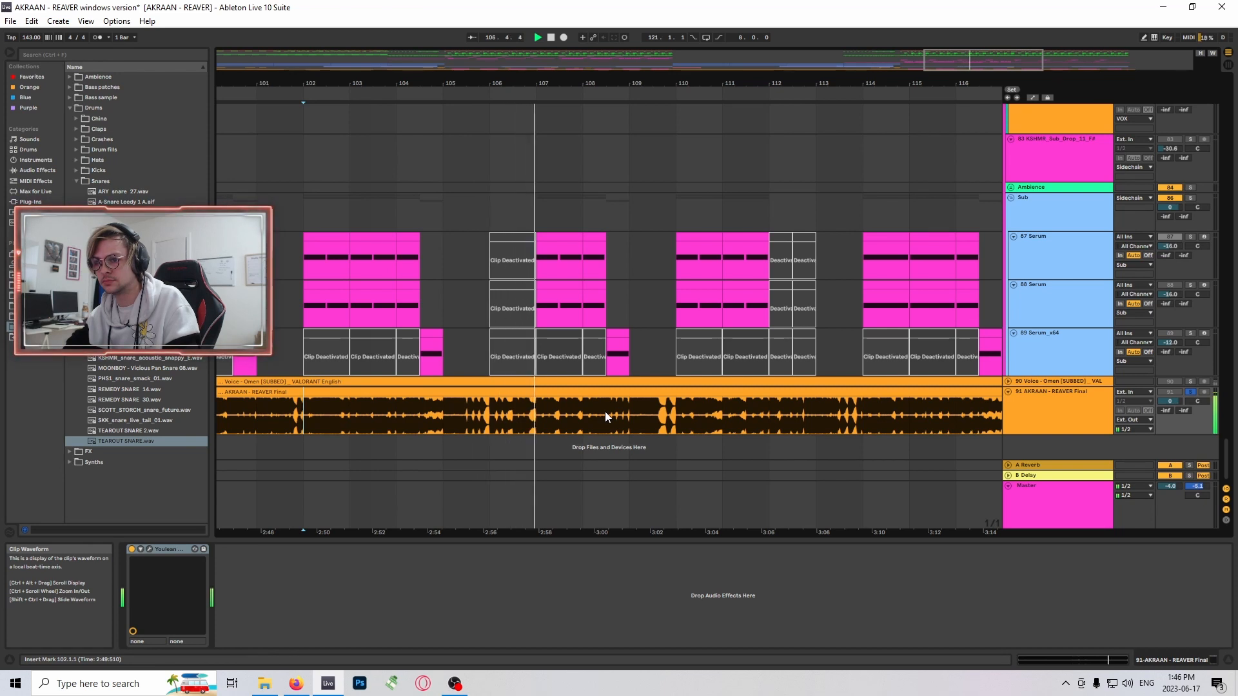
- Follow the final mix through the following bars, replay it briefly from bar 113 on track 91, and stop
left_click(444, 296)
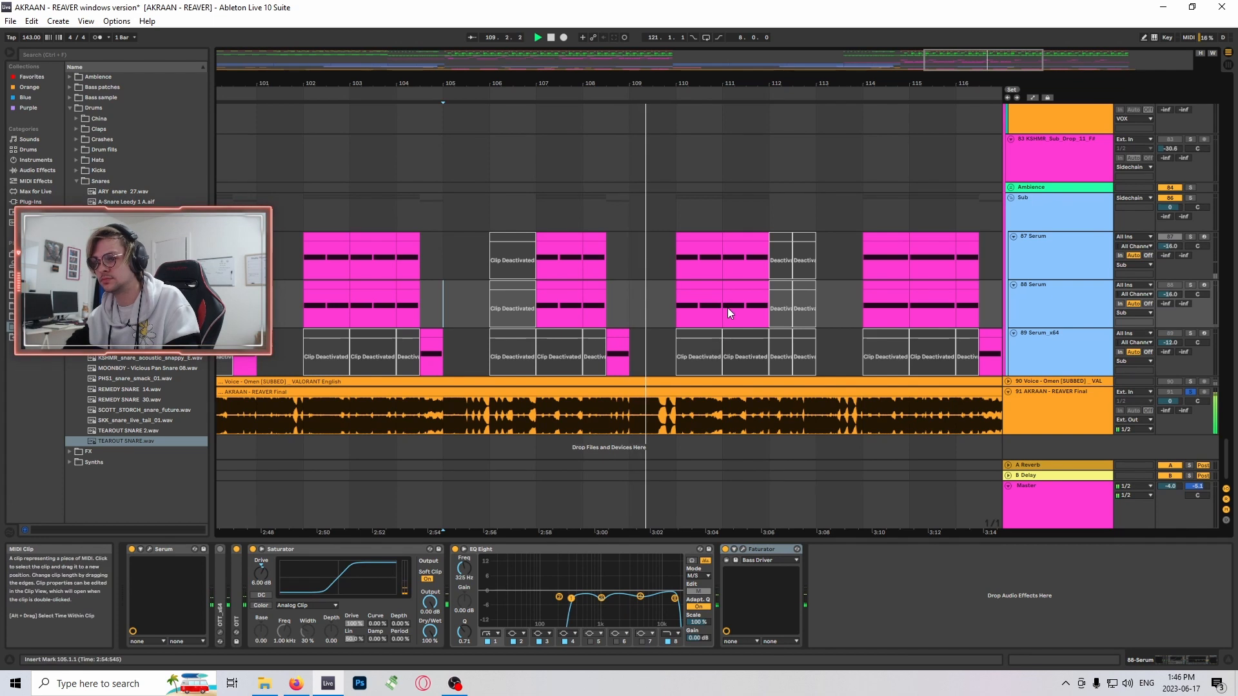
left_click_drag(948, 62, 1003, 80)
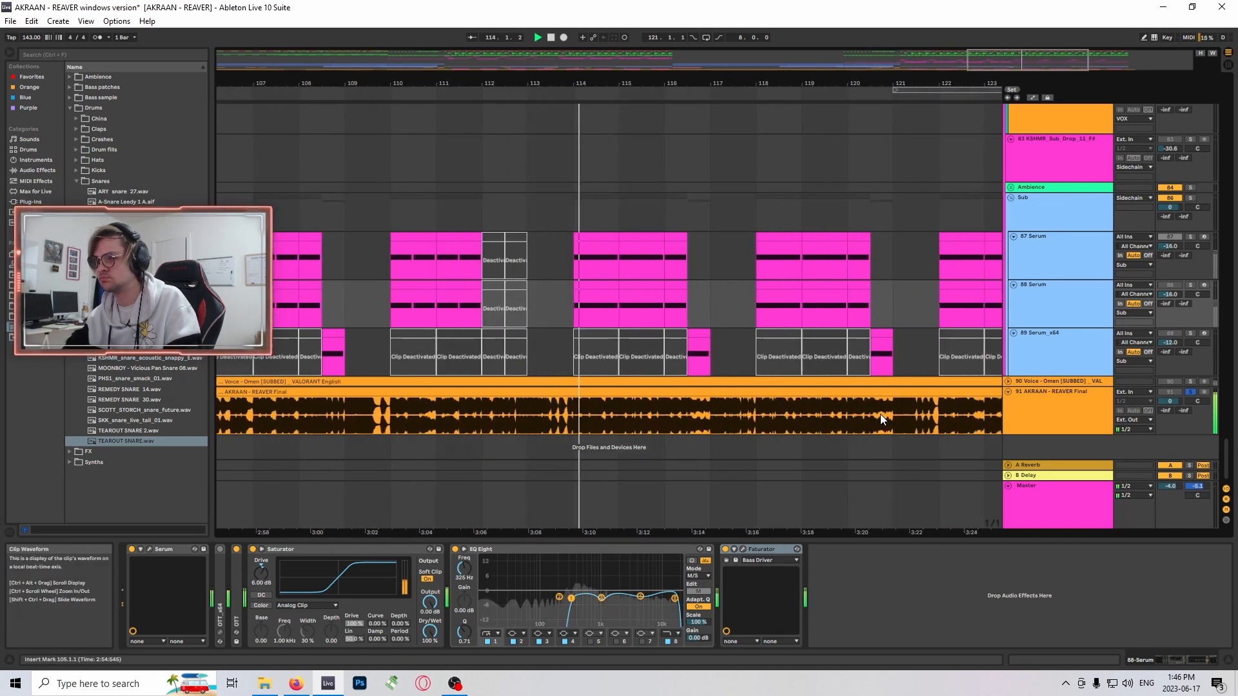
left_click(526, 429)
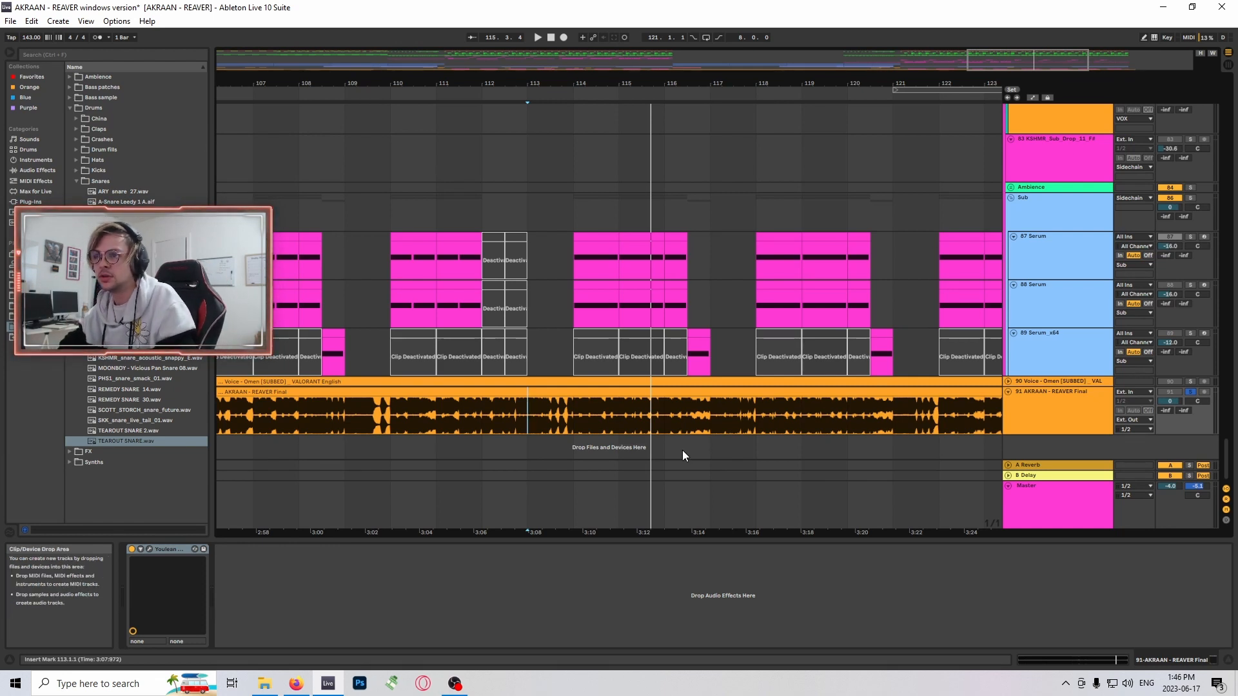
left_click_drag(996, 65, 996, 64)
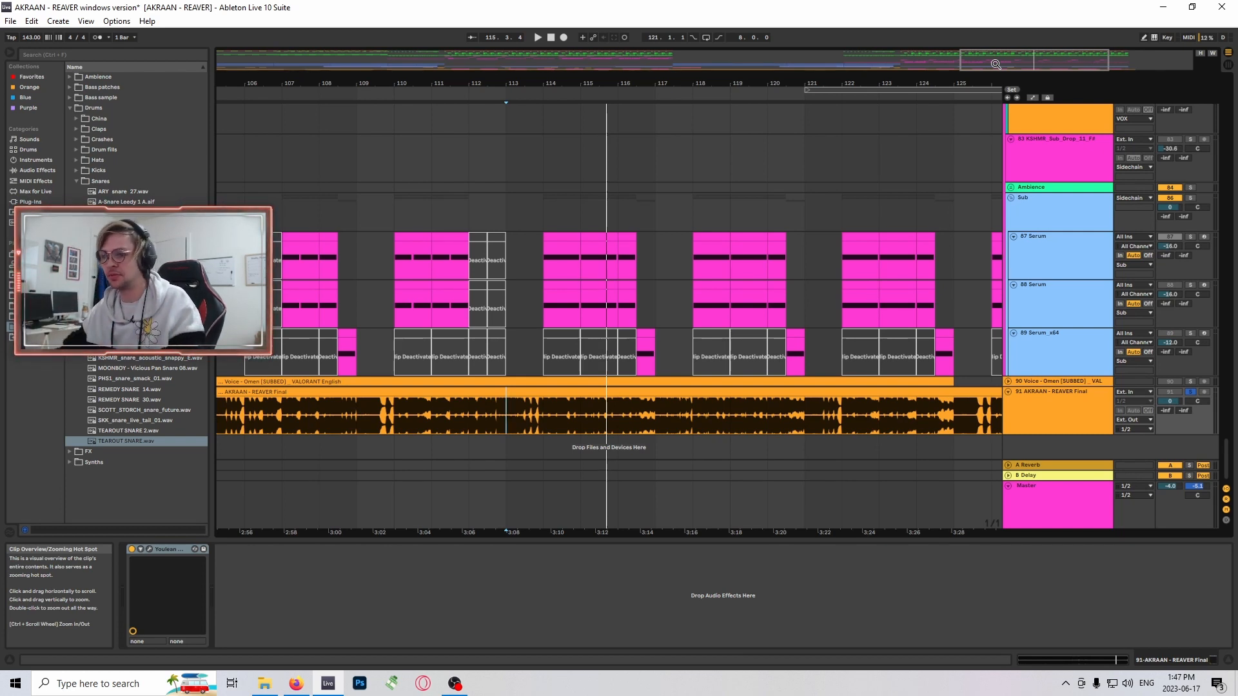
left_click_drag(1016, 62, 1016, 61)
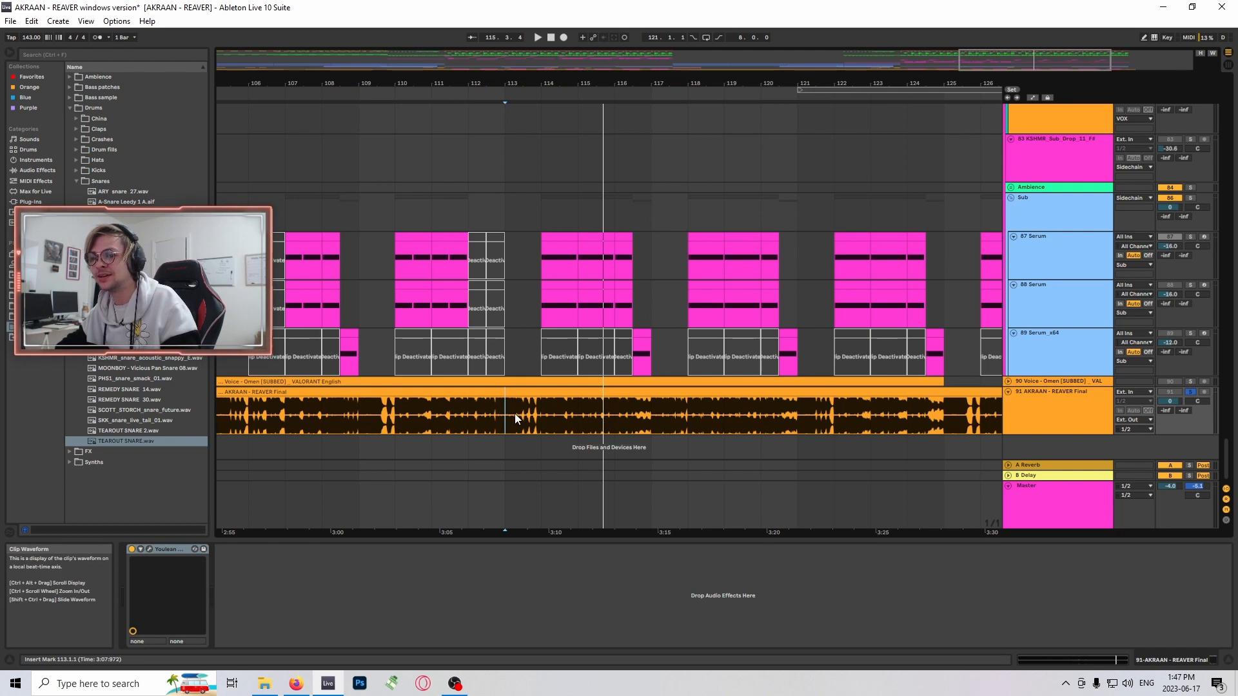
- Switch to SoundCloud in the browser and open the liked tracks of the account
left_click(298, 685)
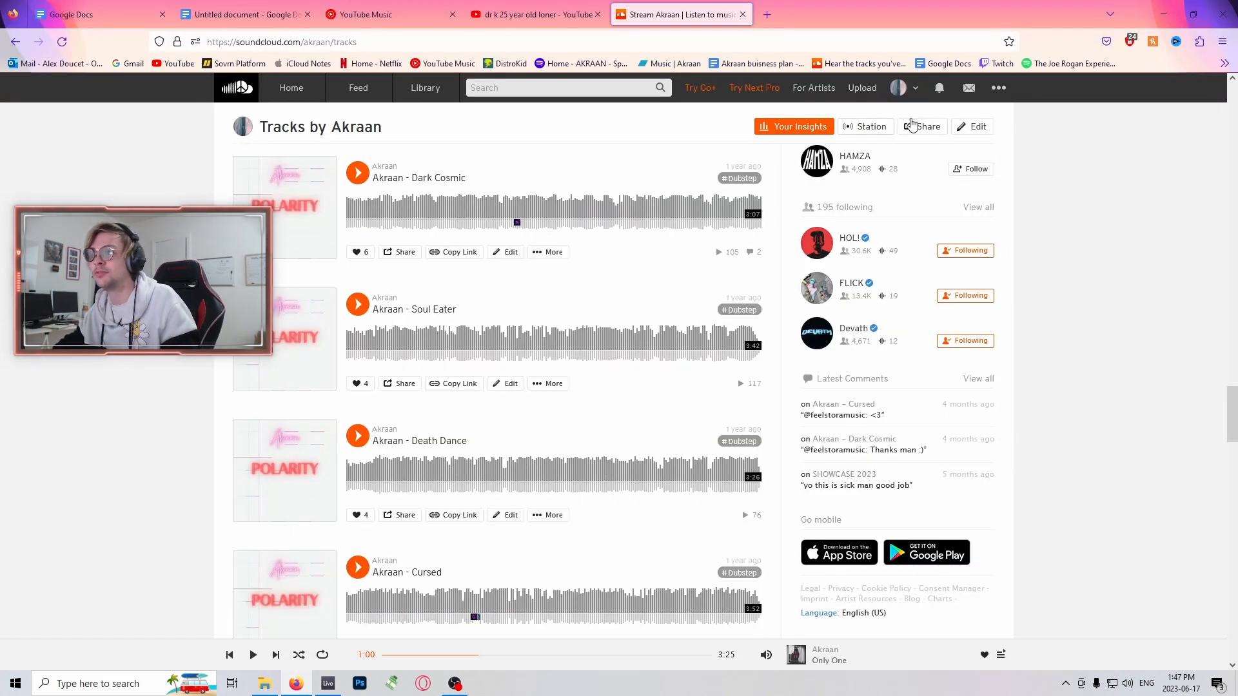
left_click(904, 94)
left_click(926, 130)
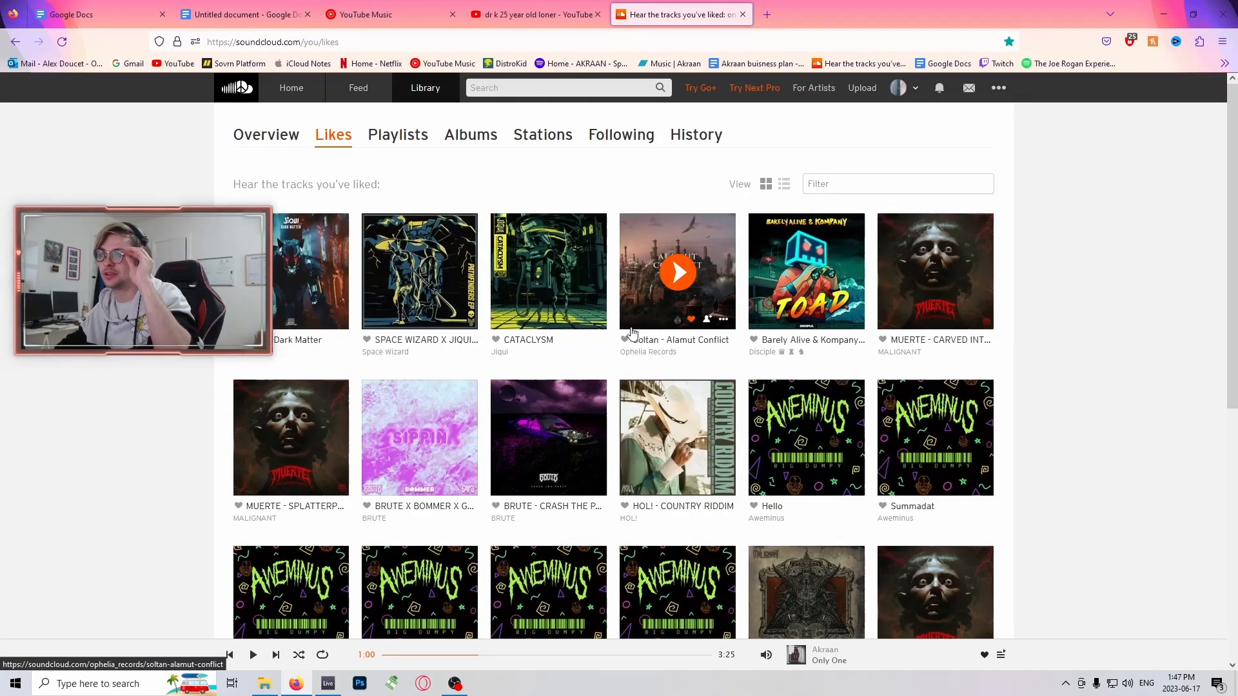
- Browse the liked SoundCloud tracks for a reference song to compare with the second drop
scroll(570, 333, "down", 4)
scroll(570, 333, "up", 4)
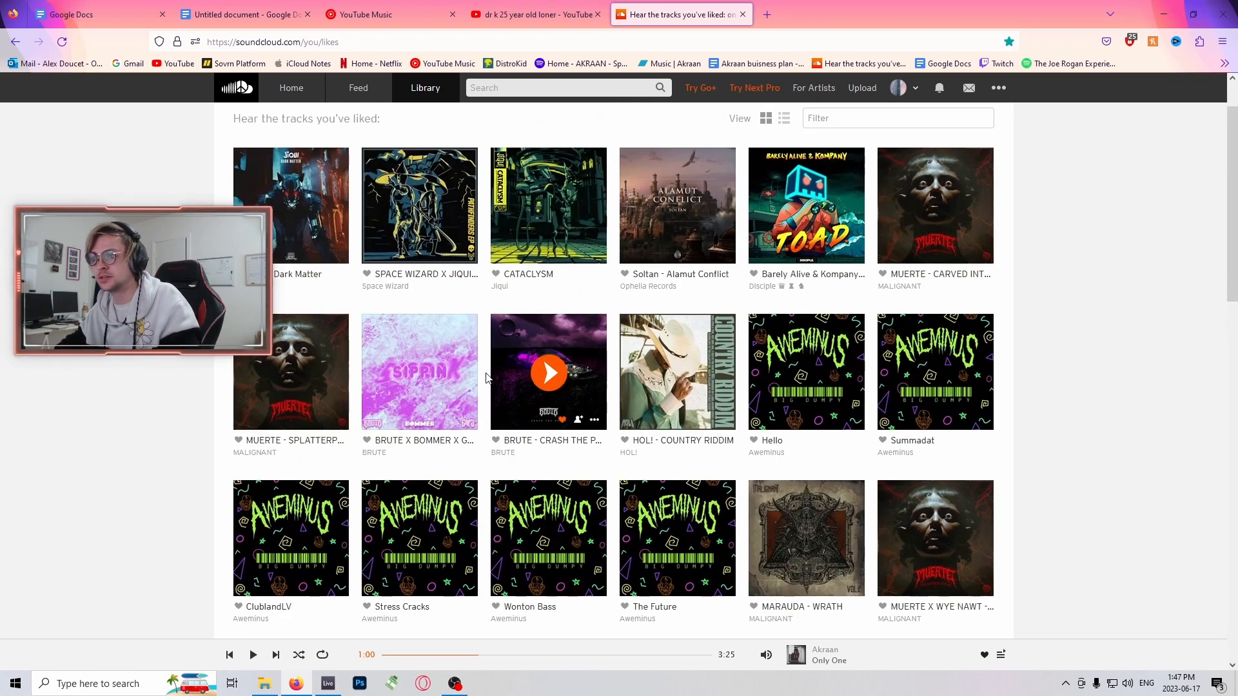
scroll(868, 354, "down", 3)
scroll(869, 354, "up", 3)
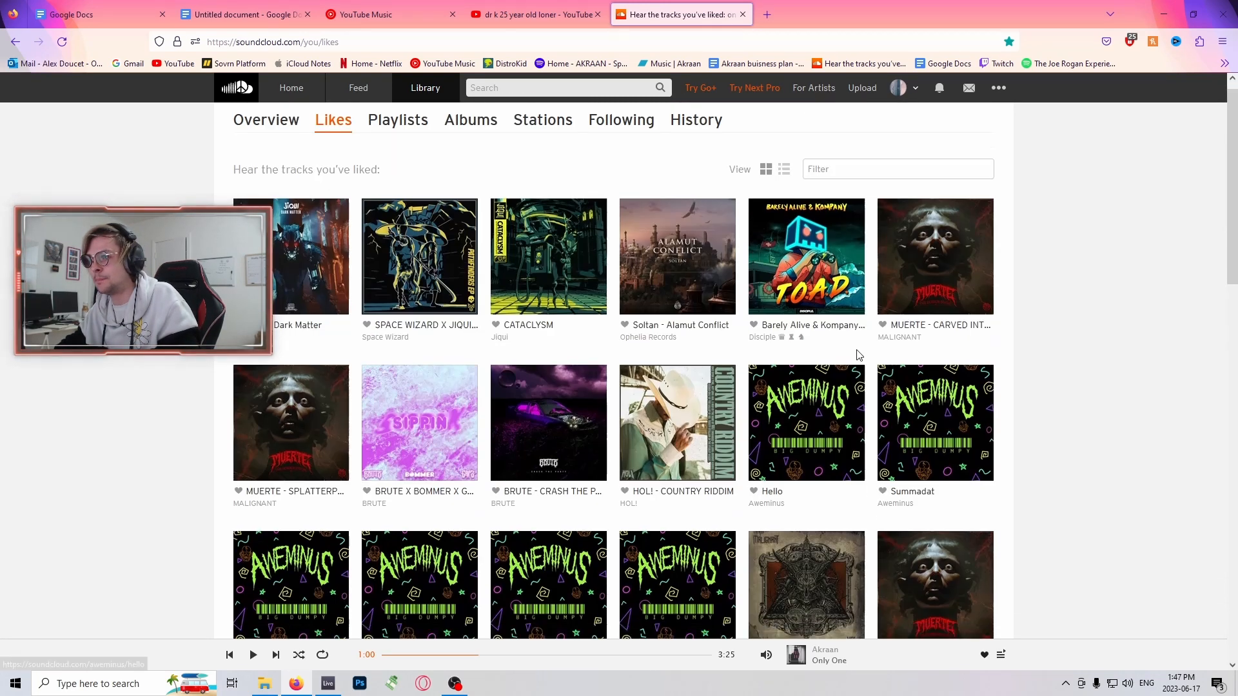
scroll(869, 354, "down", 3)
scroll(868, 354, "down", 5)
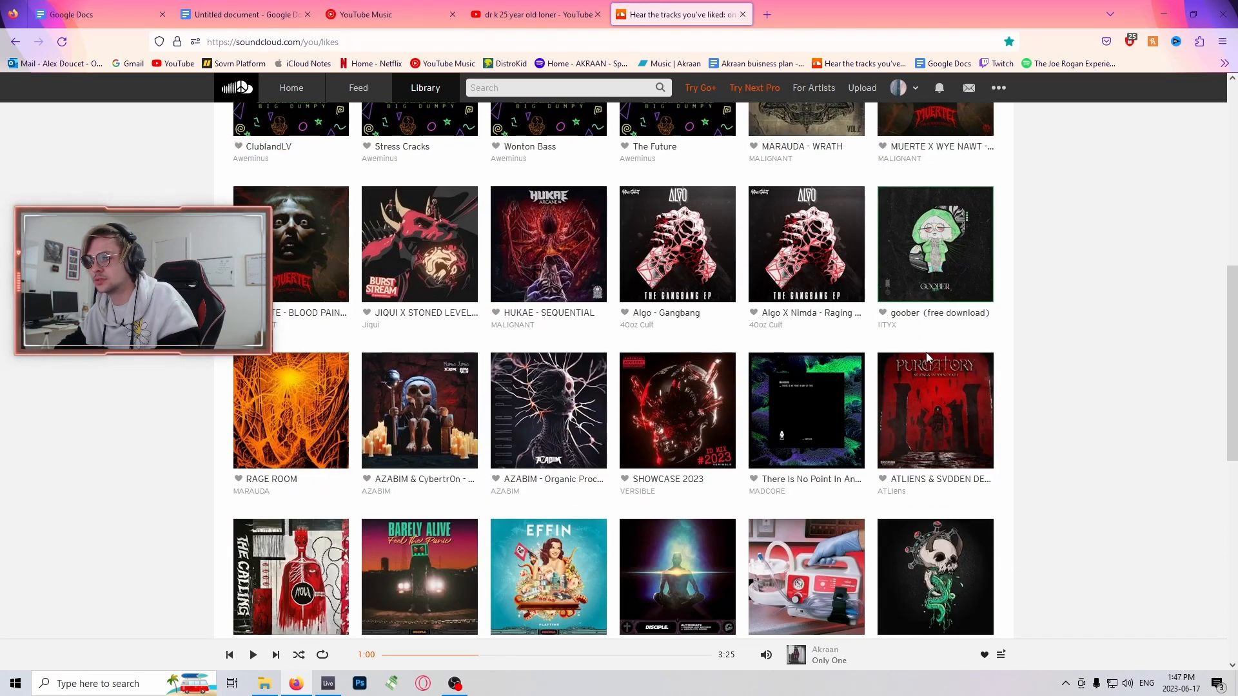
scroll(951, 364, "down", 2)
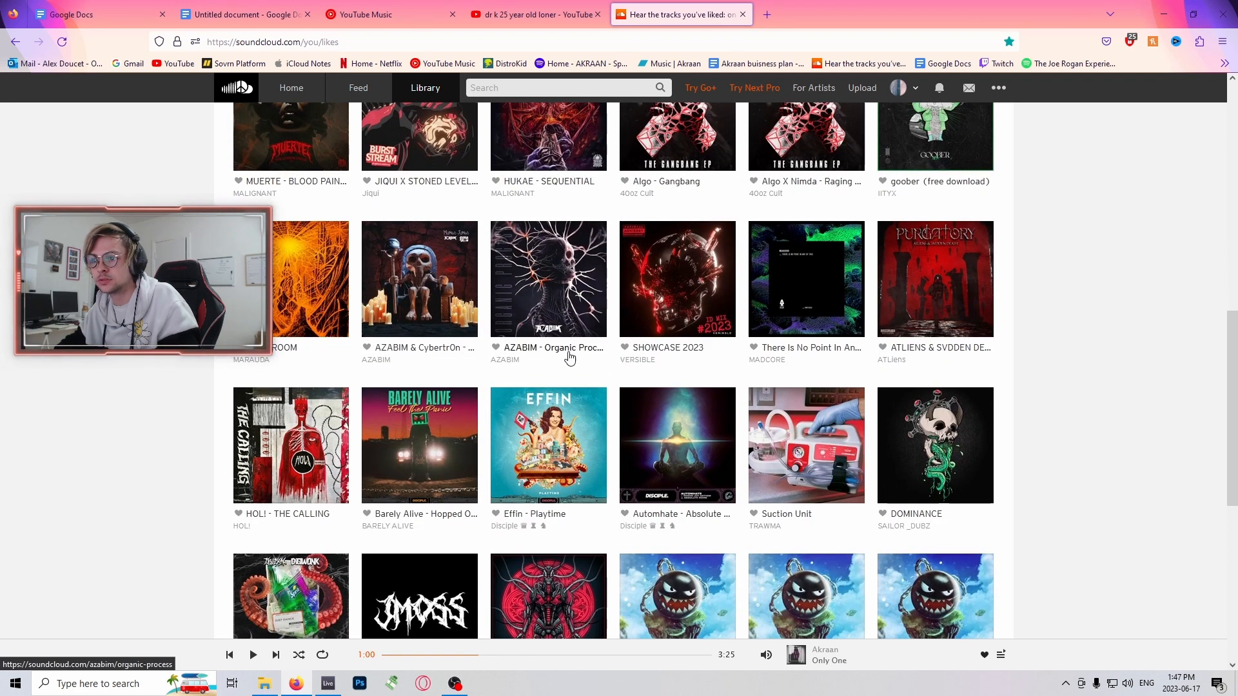
scroll(679, 350, "up", 2)
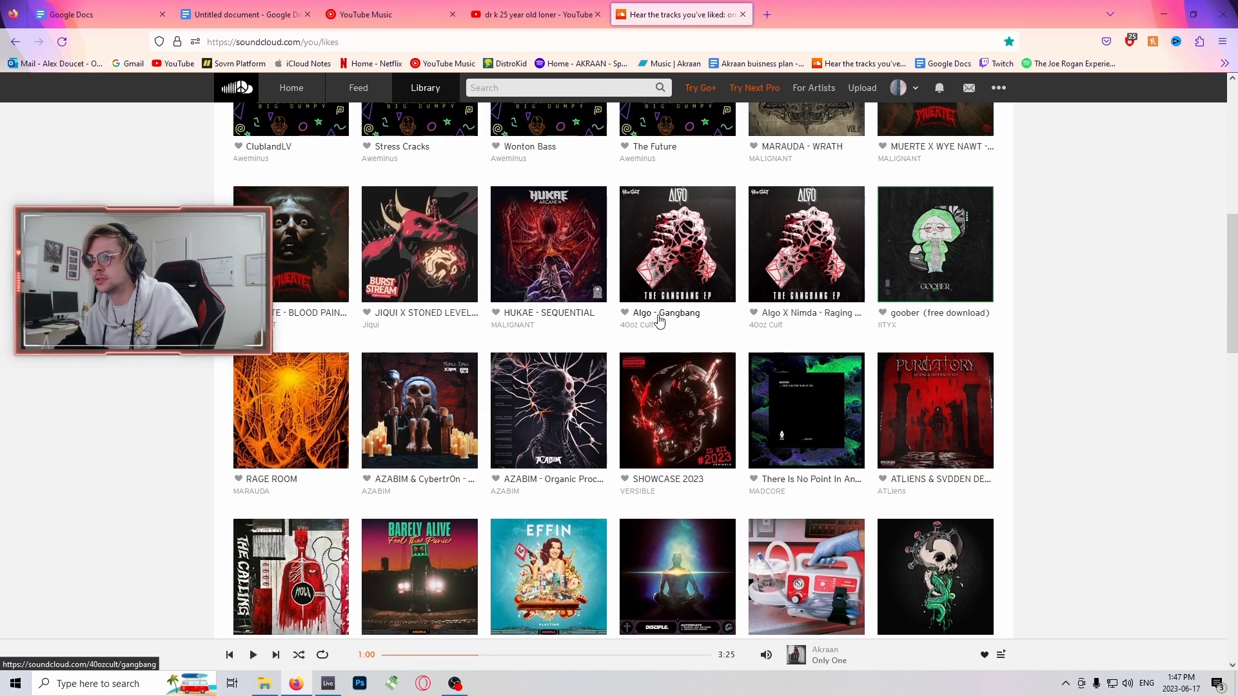
scroll(903, 316, "up", 4)
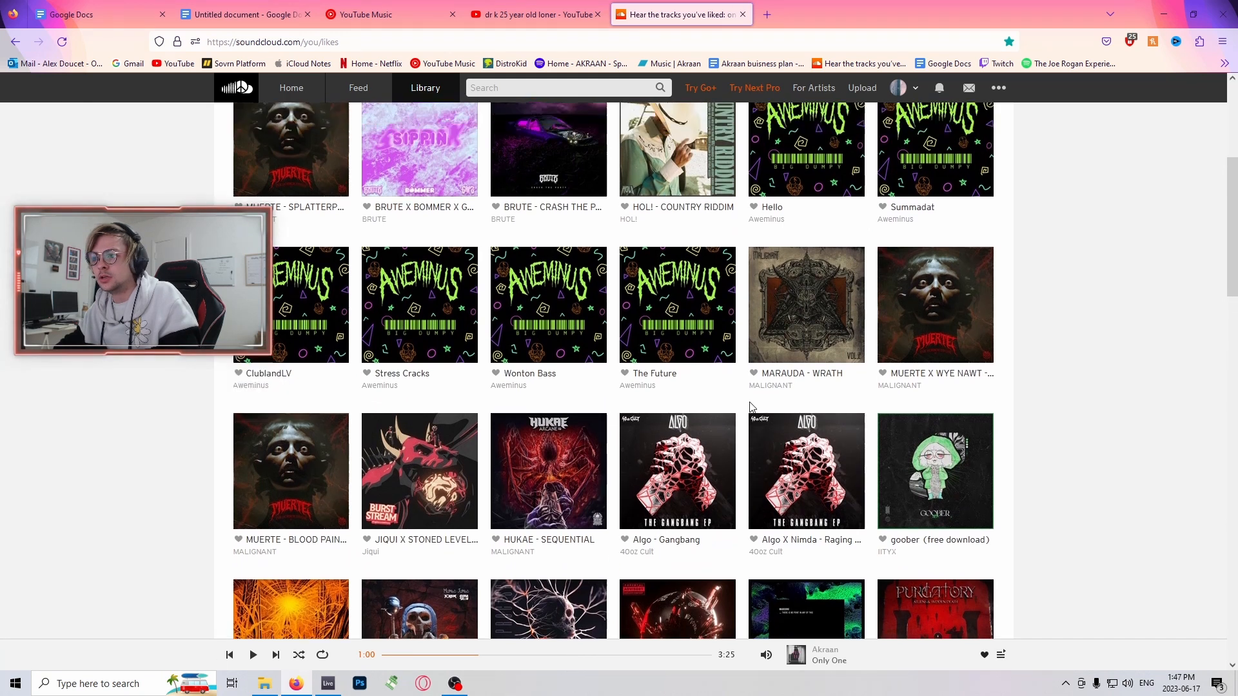
scroll(1058, 392, "up", 4)
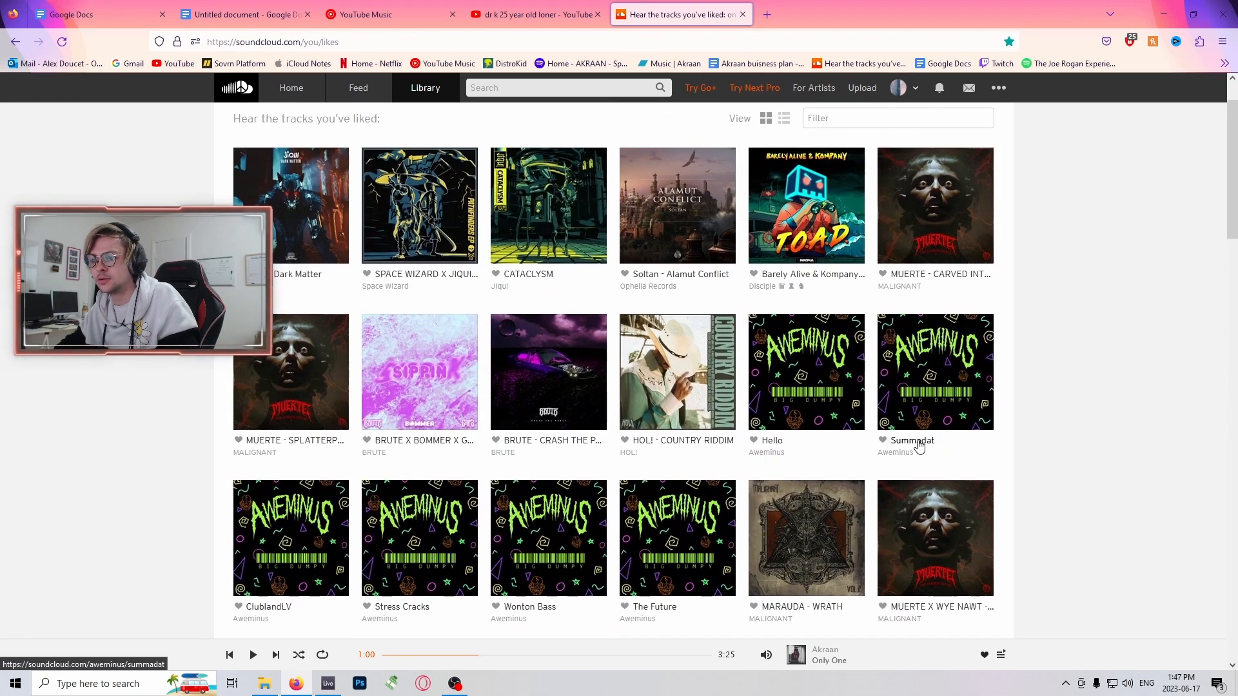
scroll(919, 444, "up", 1)
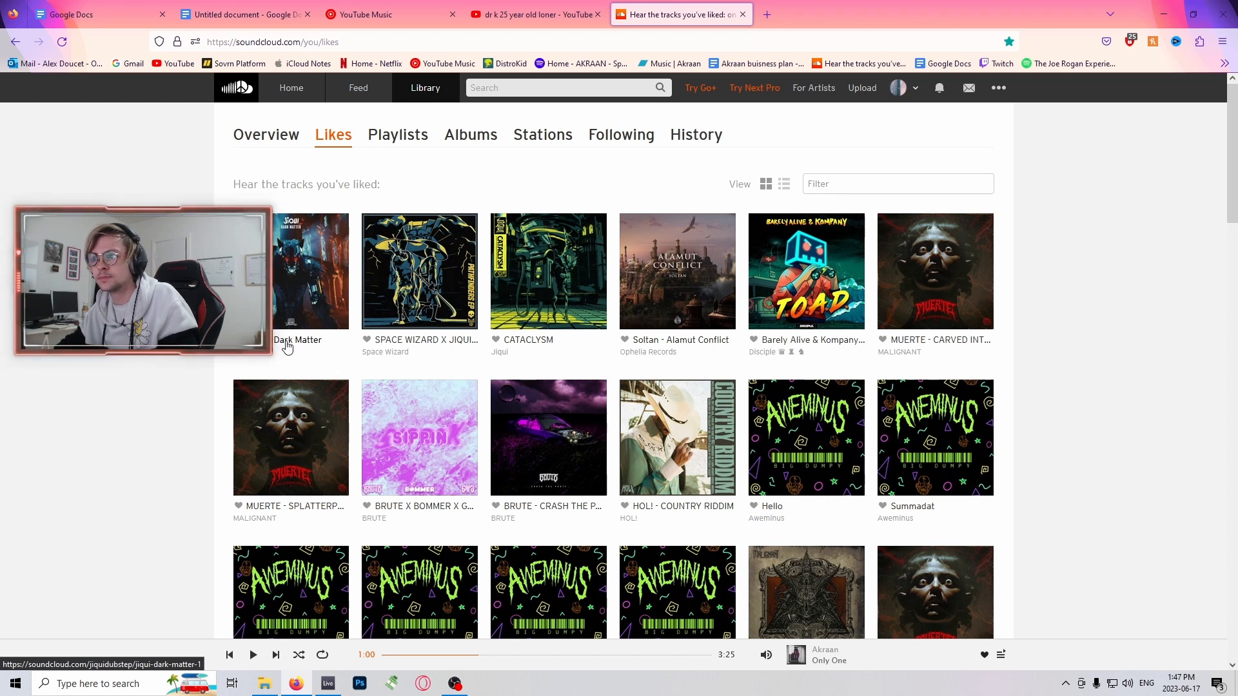
scroll(318, 348, "down", 15)
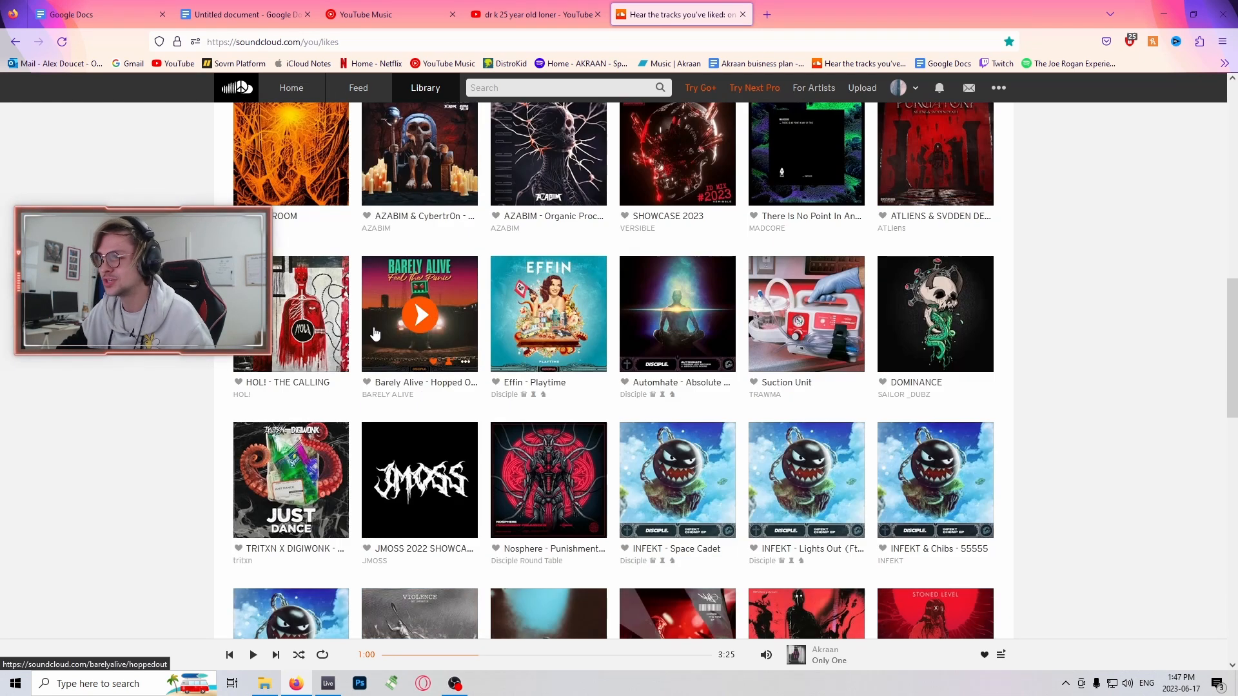
- Play Automhate - Absolute Noire from about 2:29 in the liked tracks, listen to the section, and pause it
left_click(679, 315)
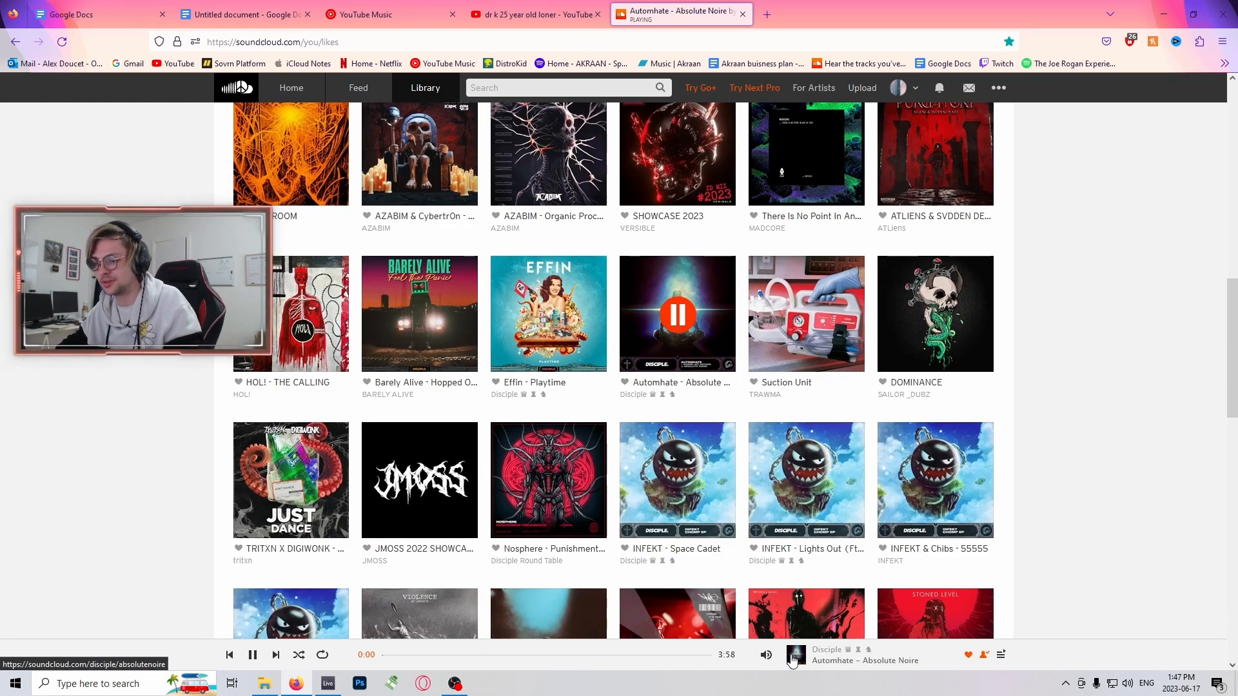
mouse_move(771, 661)
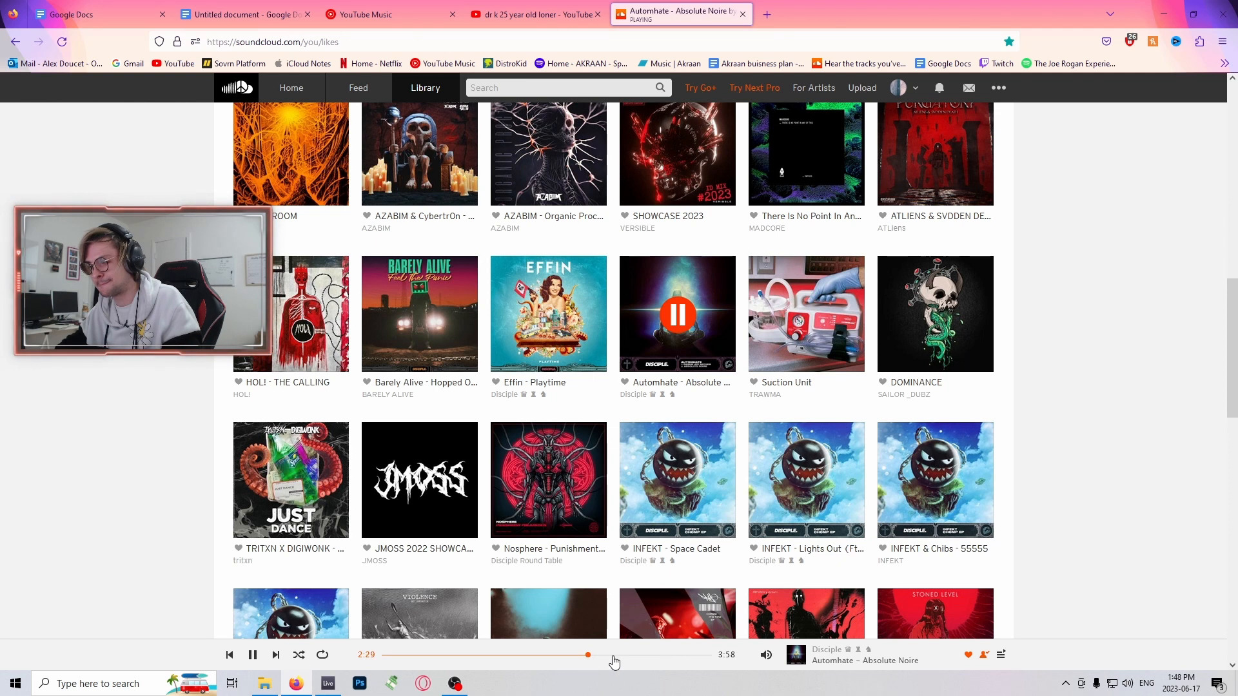
mouse_move(765, 654)
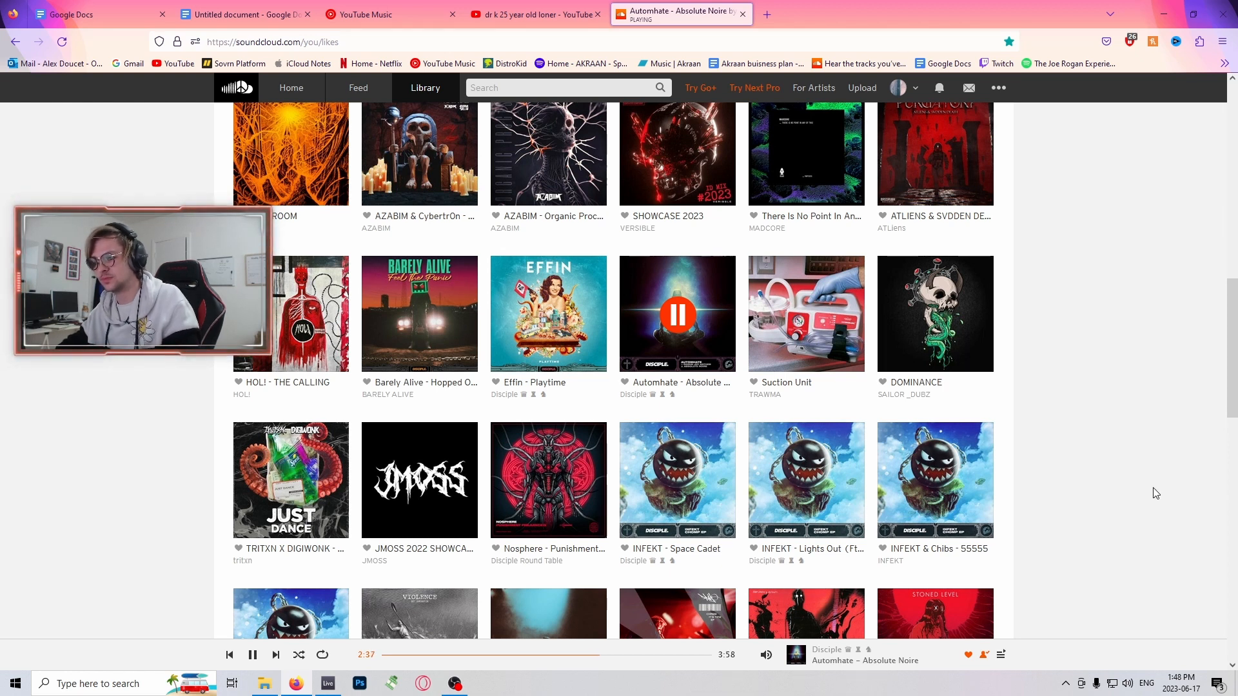
left_click(678, 315)
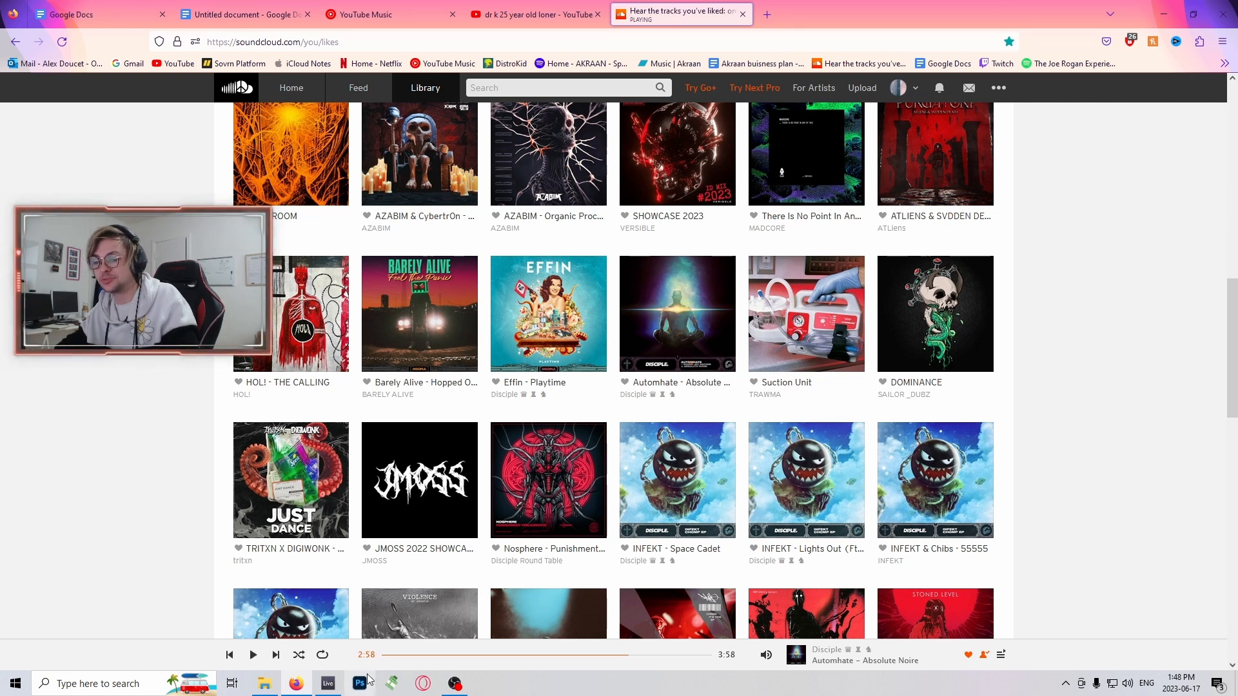
- Switch back to Ableton Live and place the insert marker on track 91 at bar 97, and then at bar 113
left_click(327, 684)
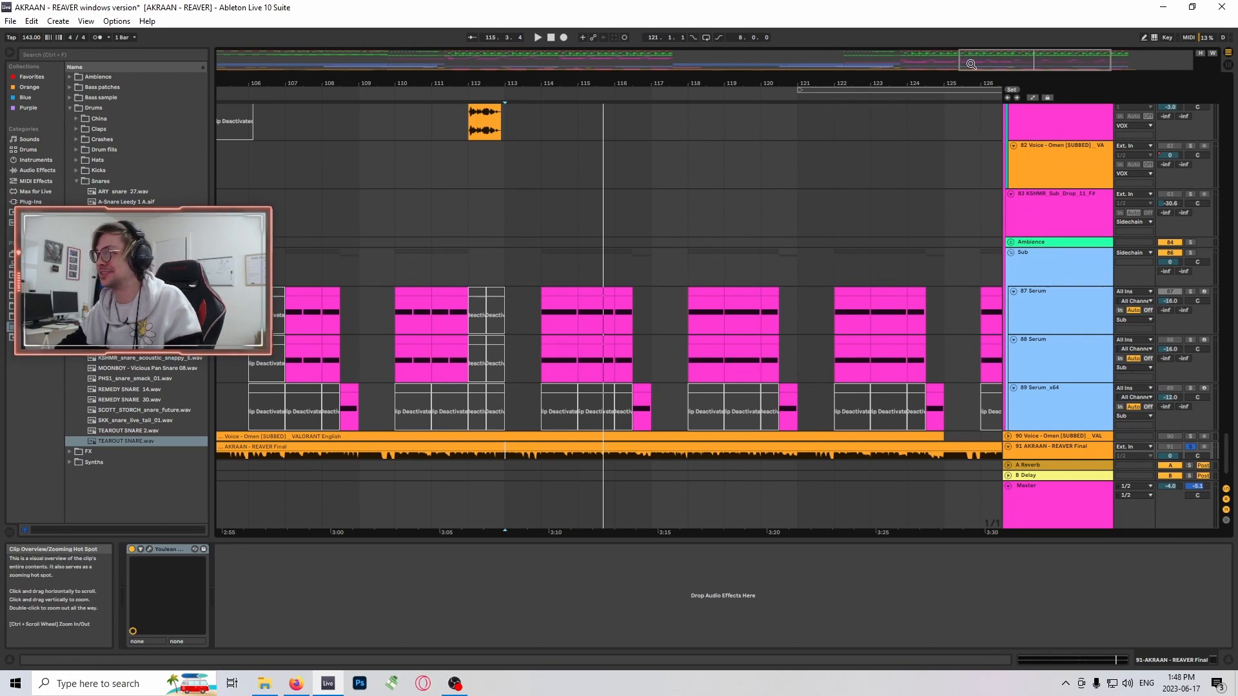
left_click(261, 419)
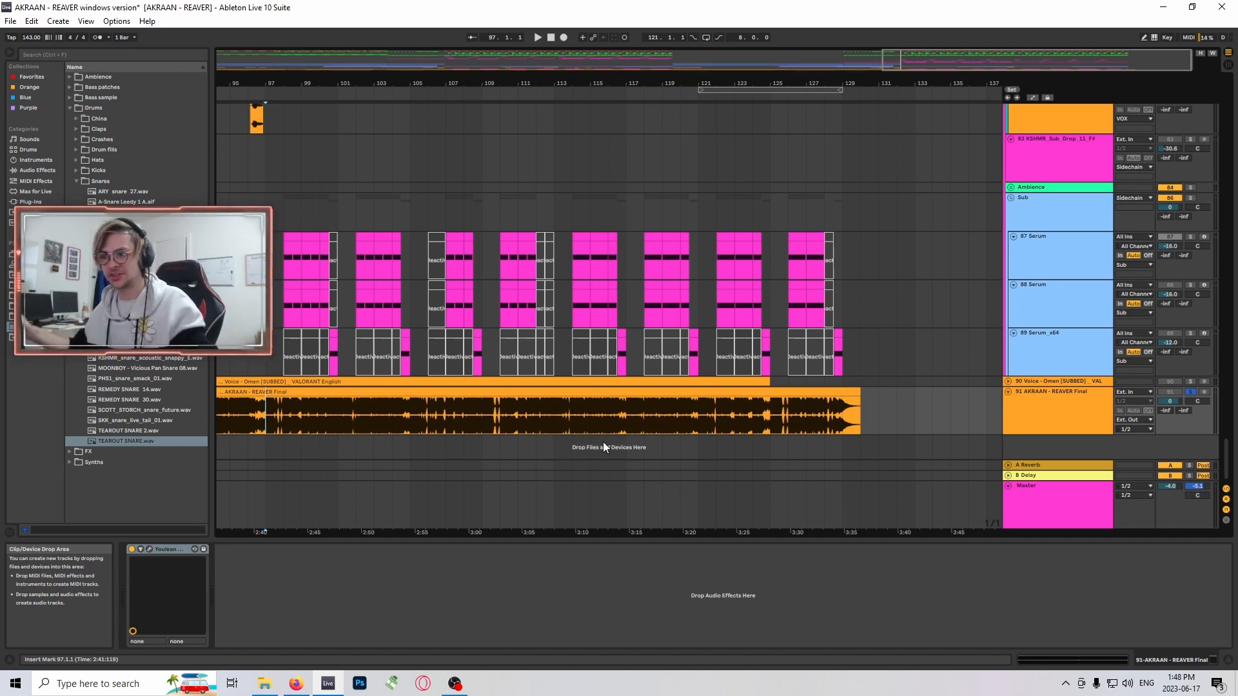
left_click(554, 418)
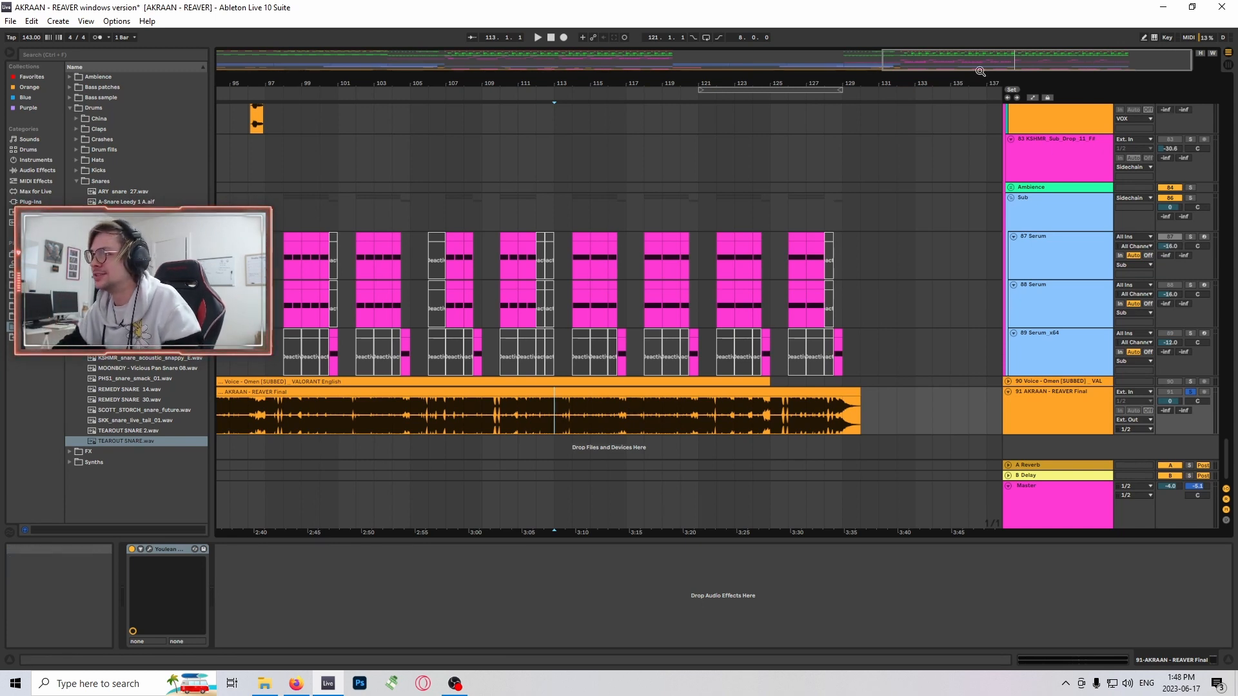
left_click_drag(978, 64, 979, 97)
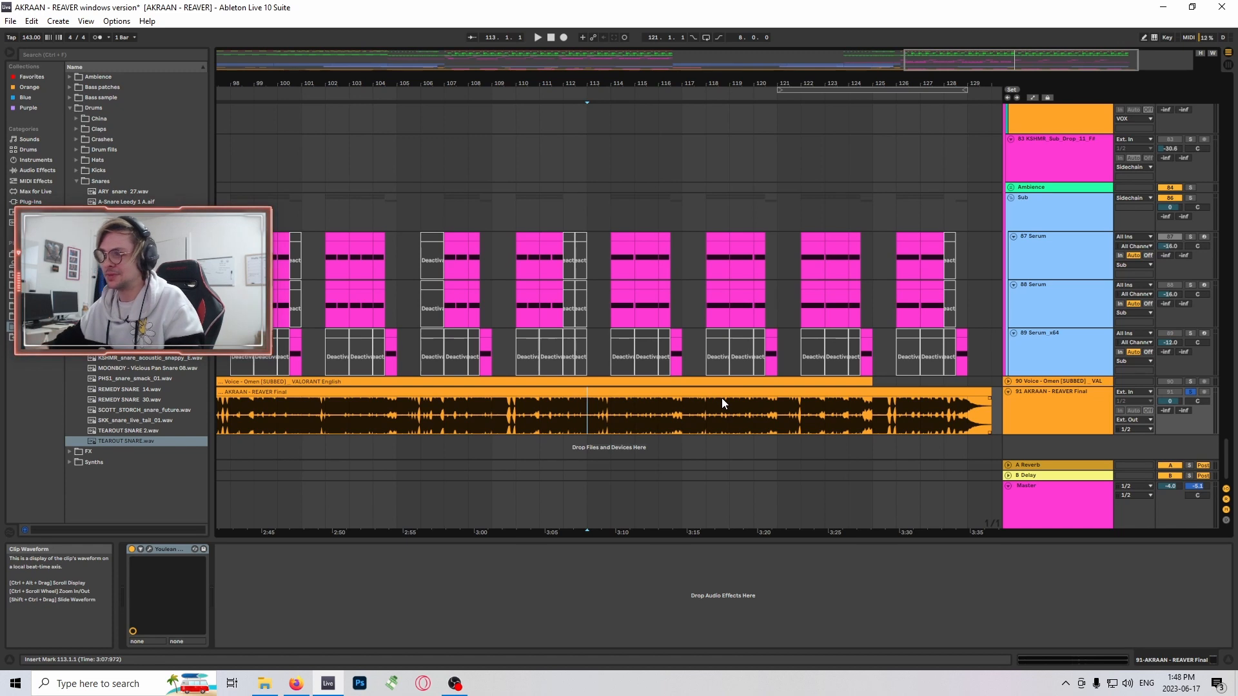
- Switch to SoundCloud in the browser and resume Automhate - Absolute Noire while browsing the liked tracks
left_click(296, 684)
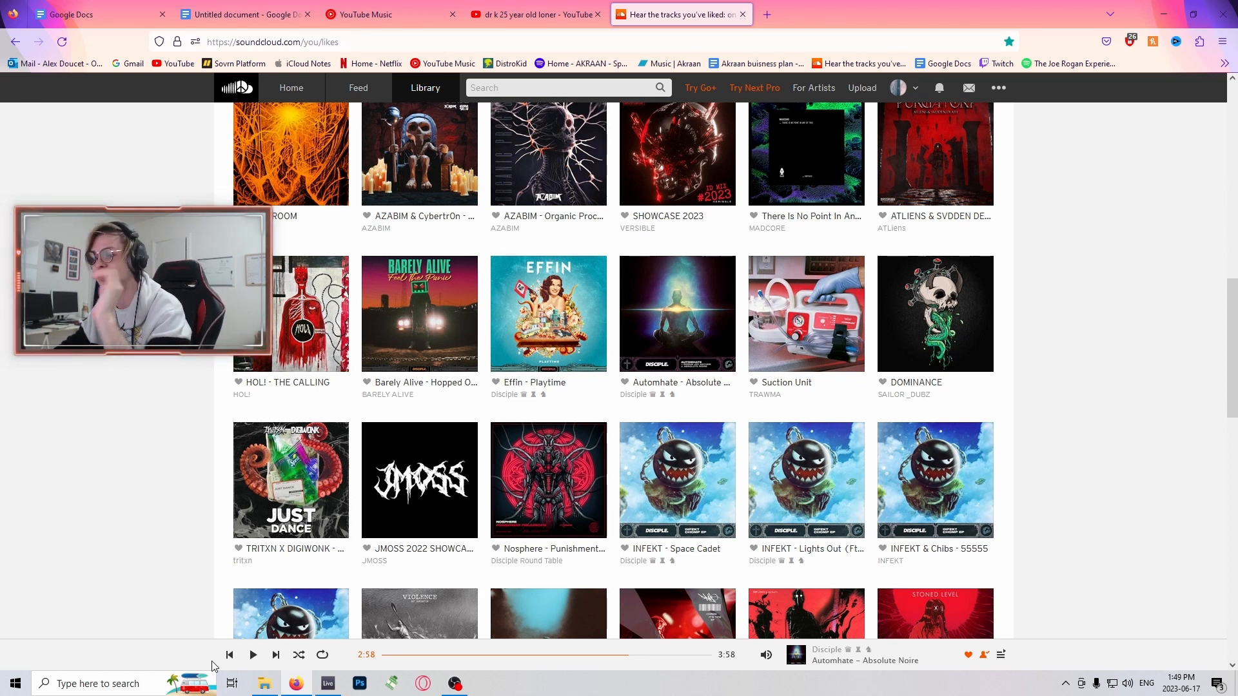
left_click(255, 656)
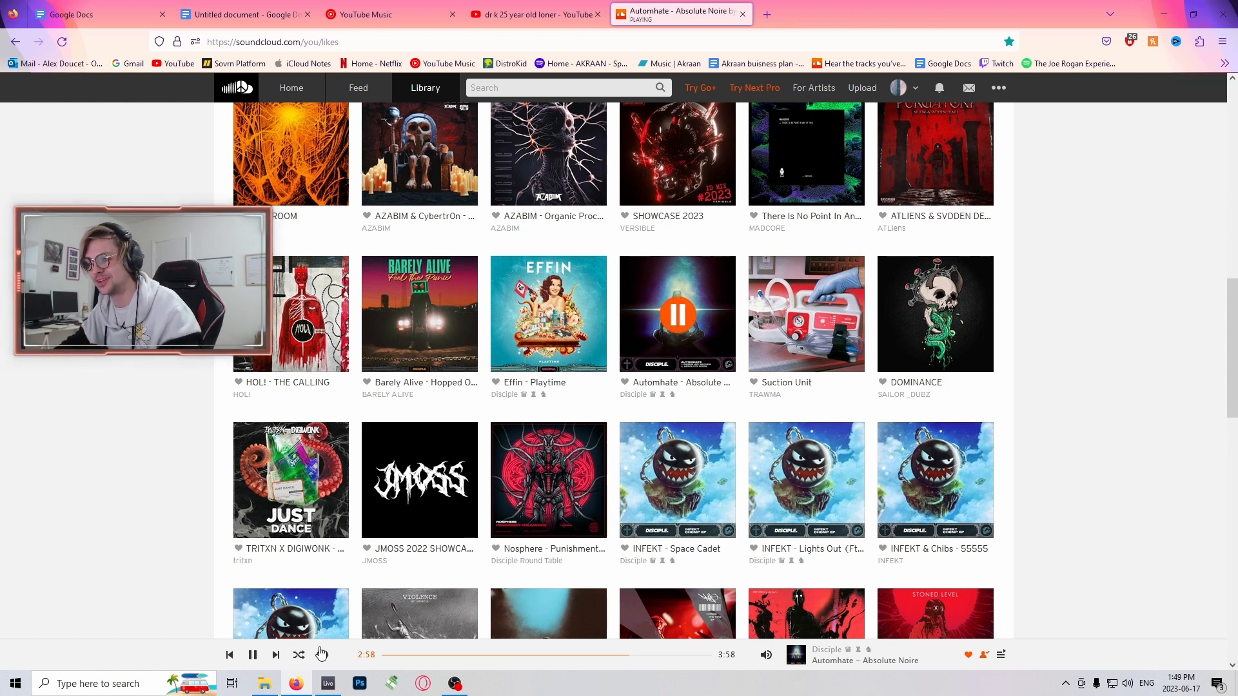
scroll(123, 510, "up", 2)
scroll(150, 526, "down", 2)
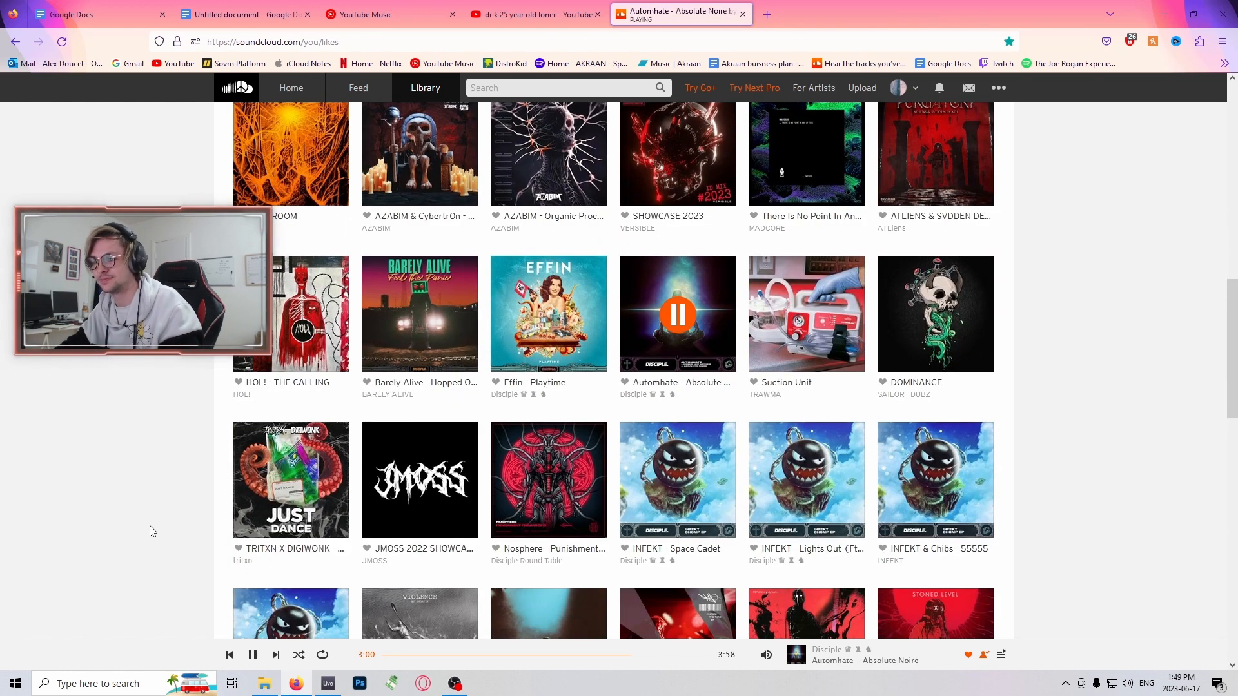
scroll(141, 505, "down", 3)
scroll(148, 508, "up", 2)
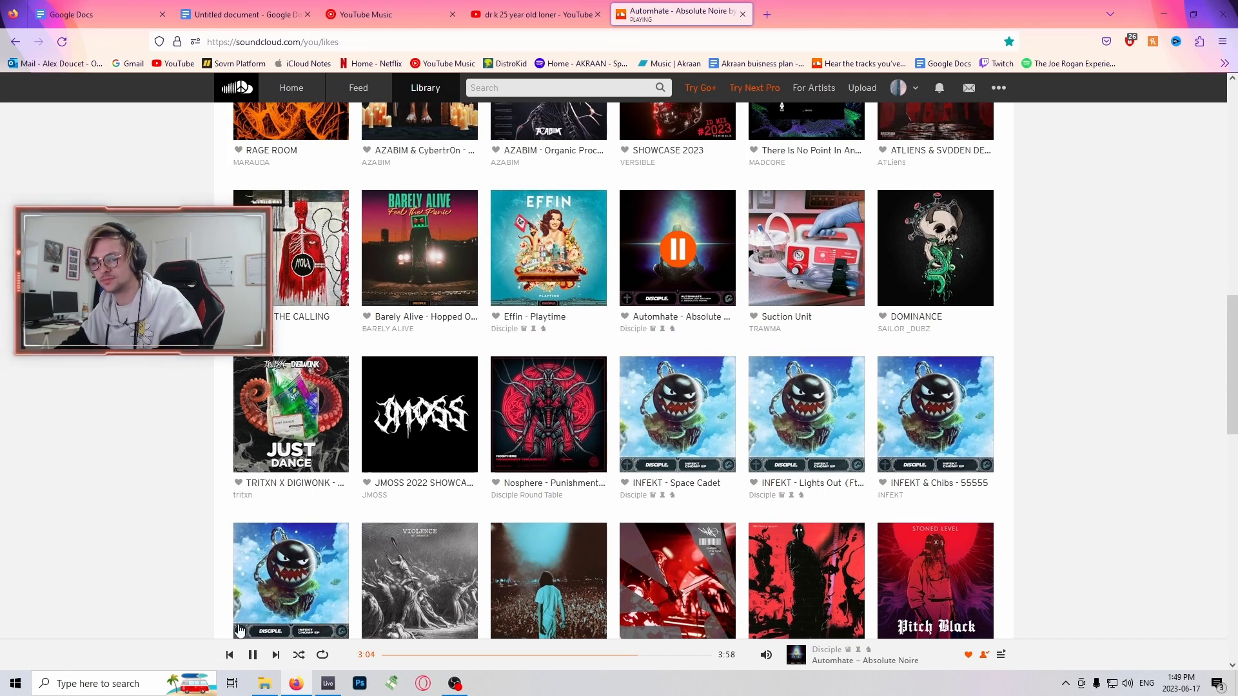
- Pause the SoundCloud track and switch to OBS
left_click(252, 655)
left_click(456, 684)
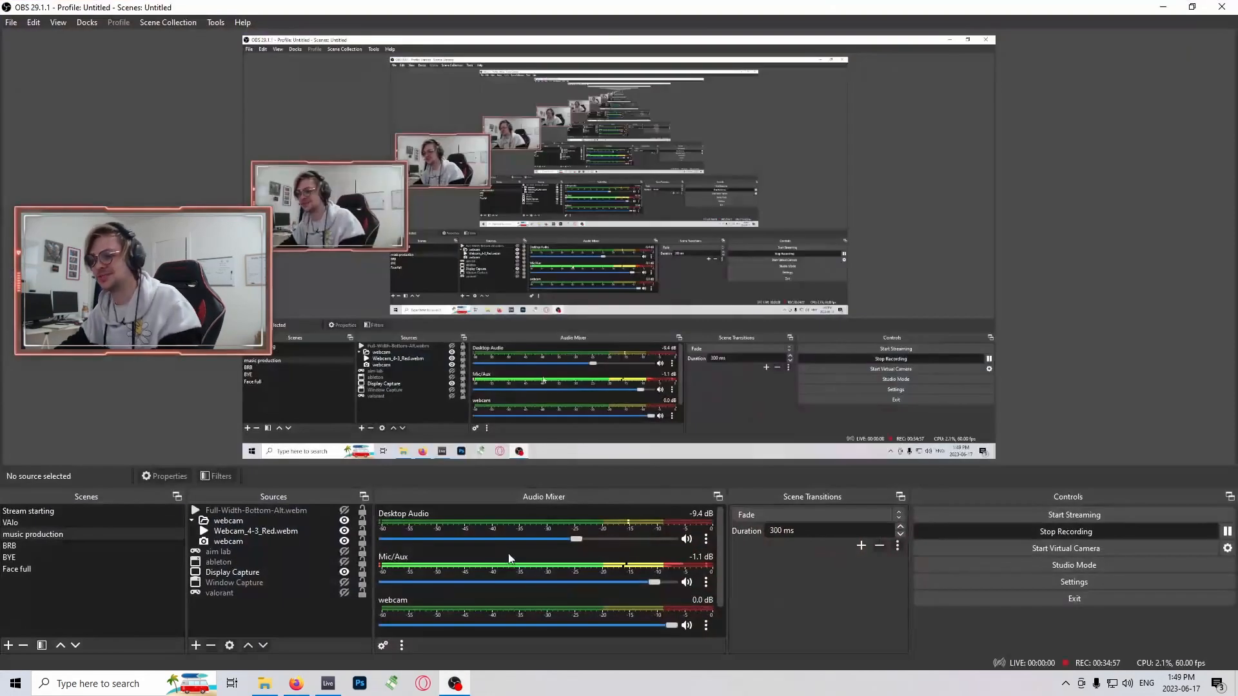
- Switch from OBS back to the AKRAAN - REAVER project in Ableton Live
left_click(455, 683)
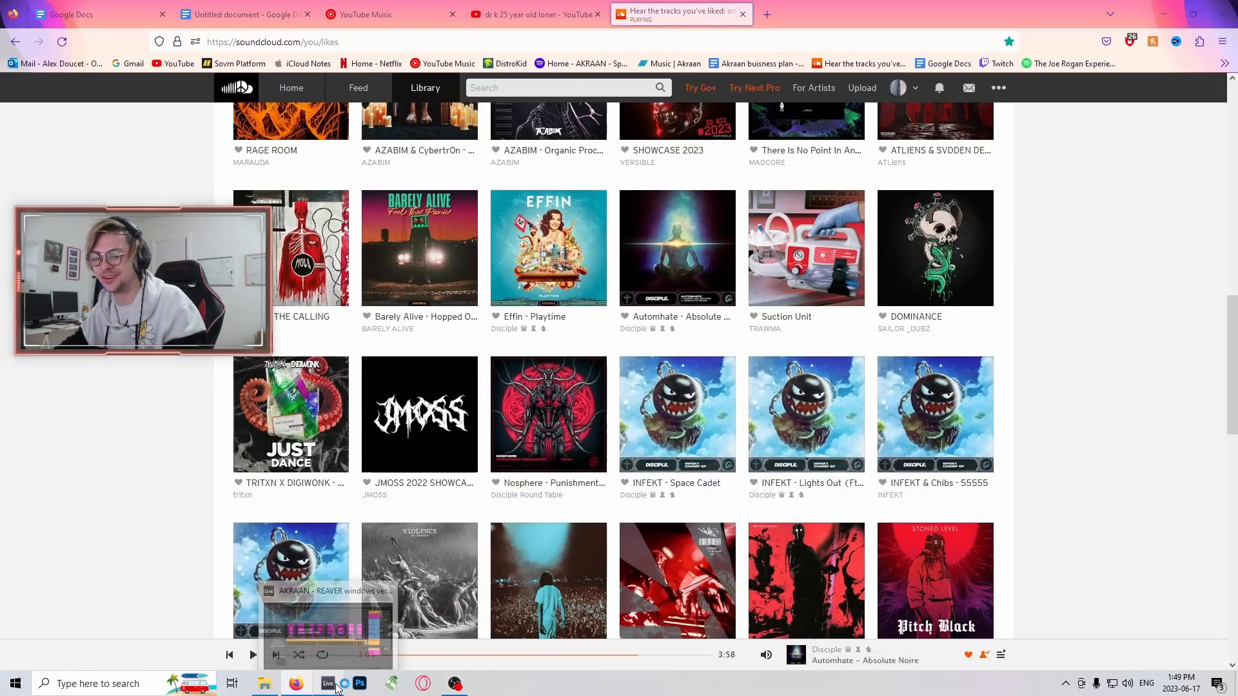
left_click(329, 684)
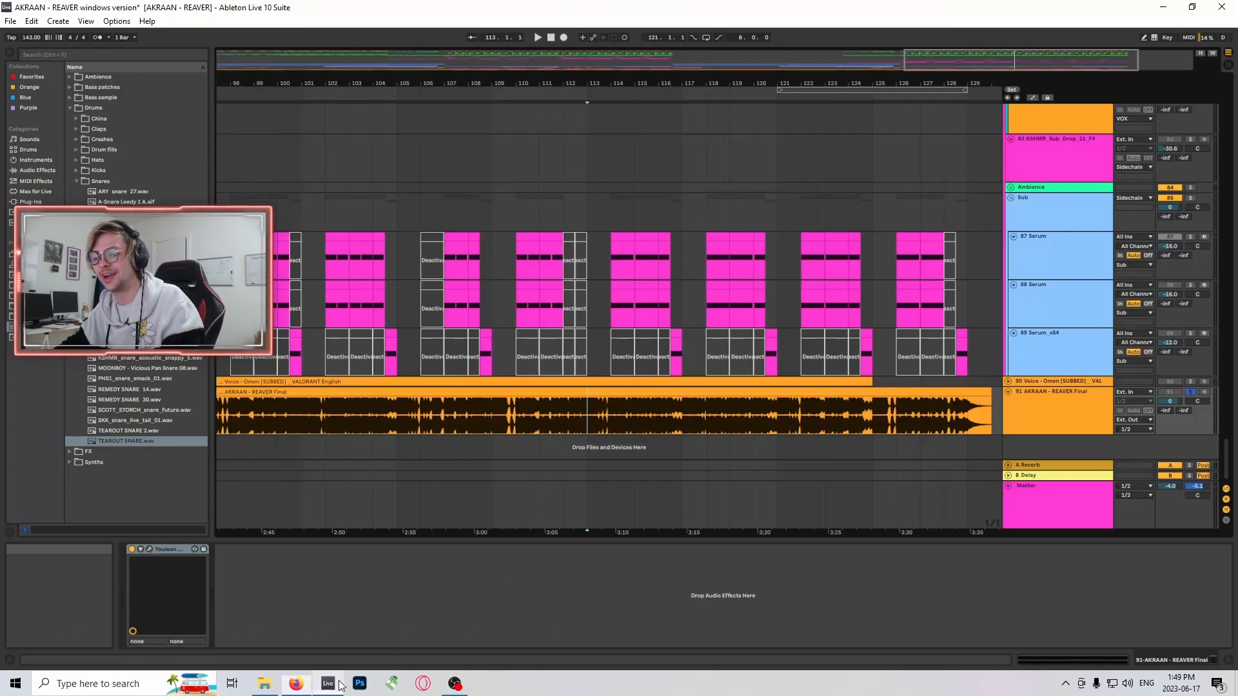
left_click(699, 594)
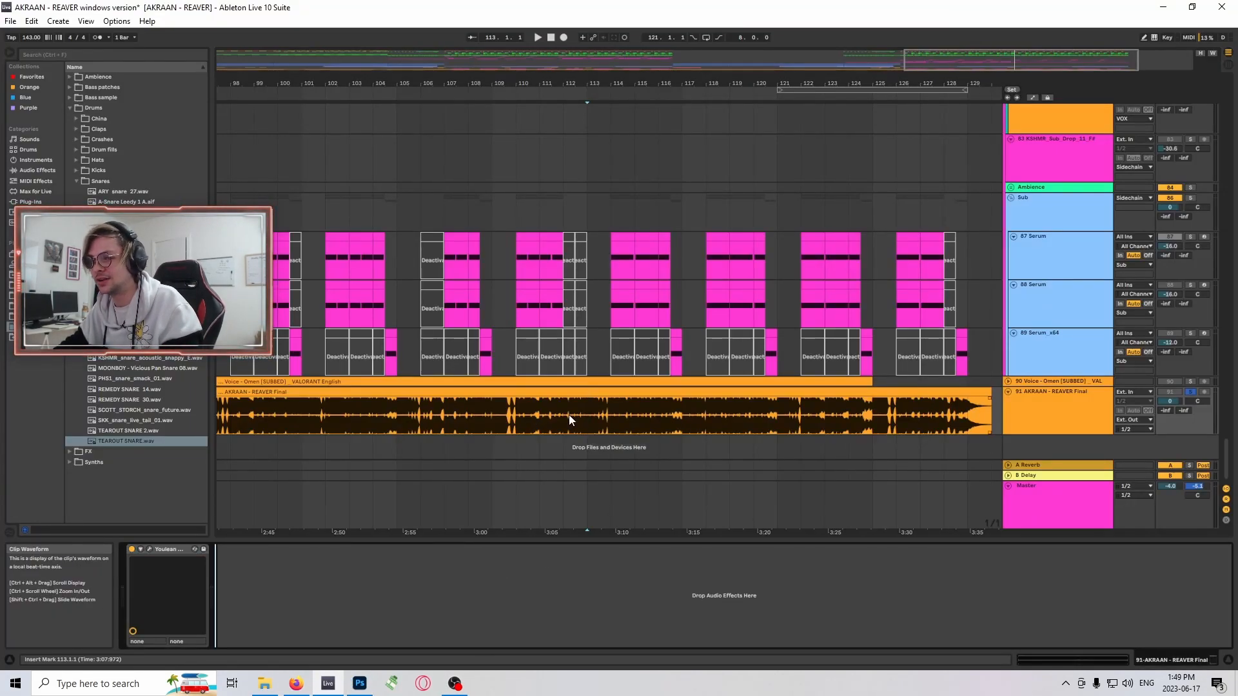
- Play the AKRAAN - REAVER Final track from bar 113, stop playback, and turn off the track's solo
left_click(519, 414)
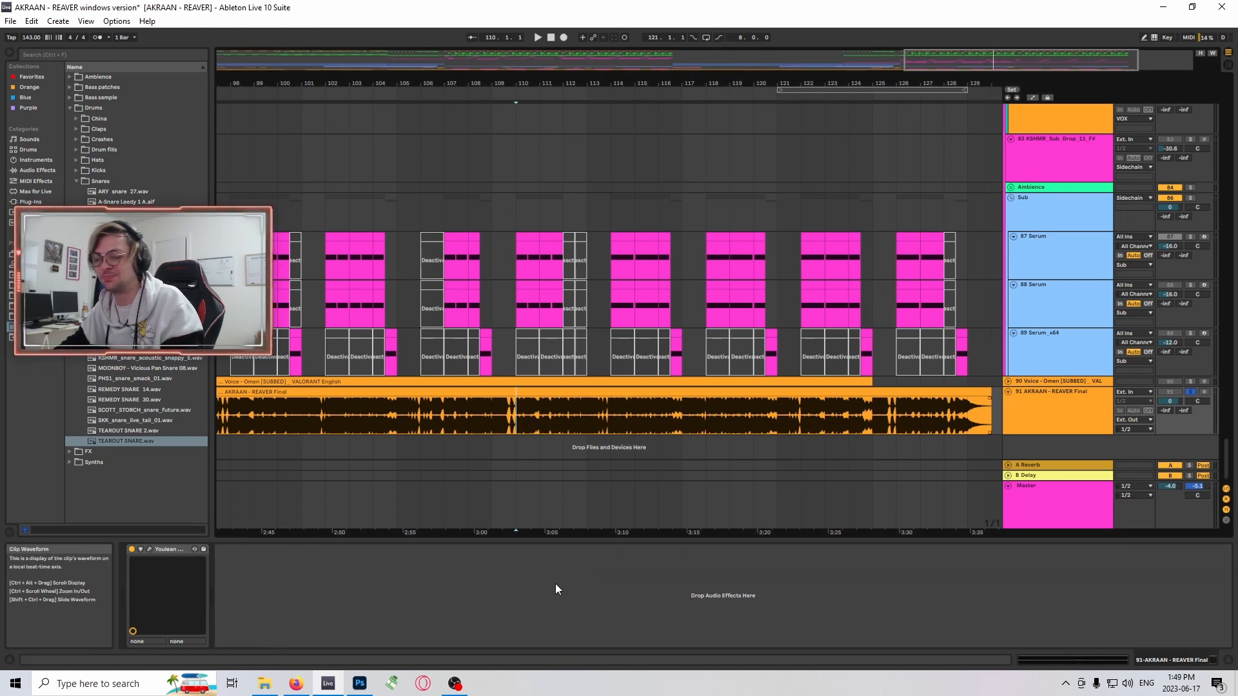
left_click(496, 423)
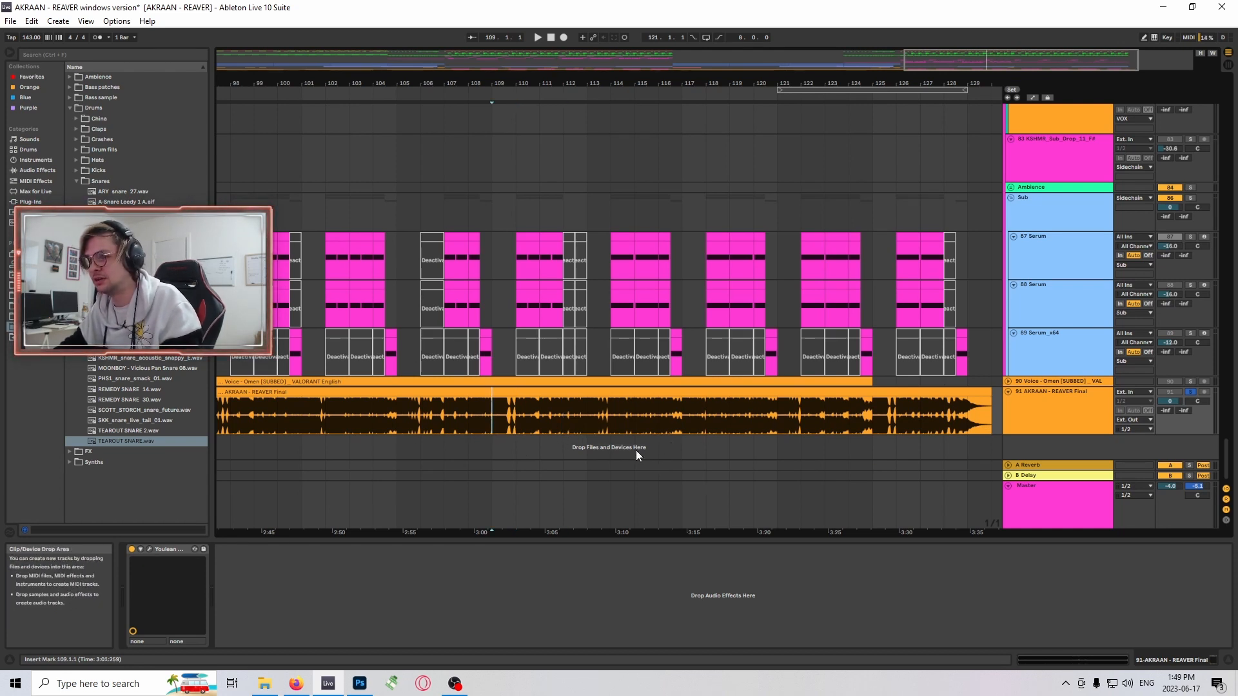
left_click(592, 431)
key("space")
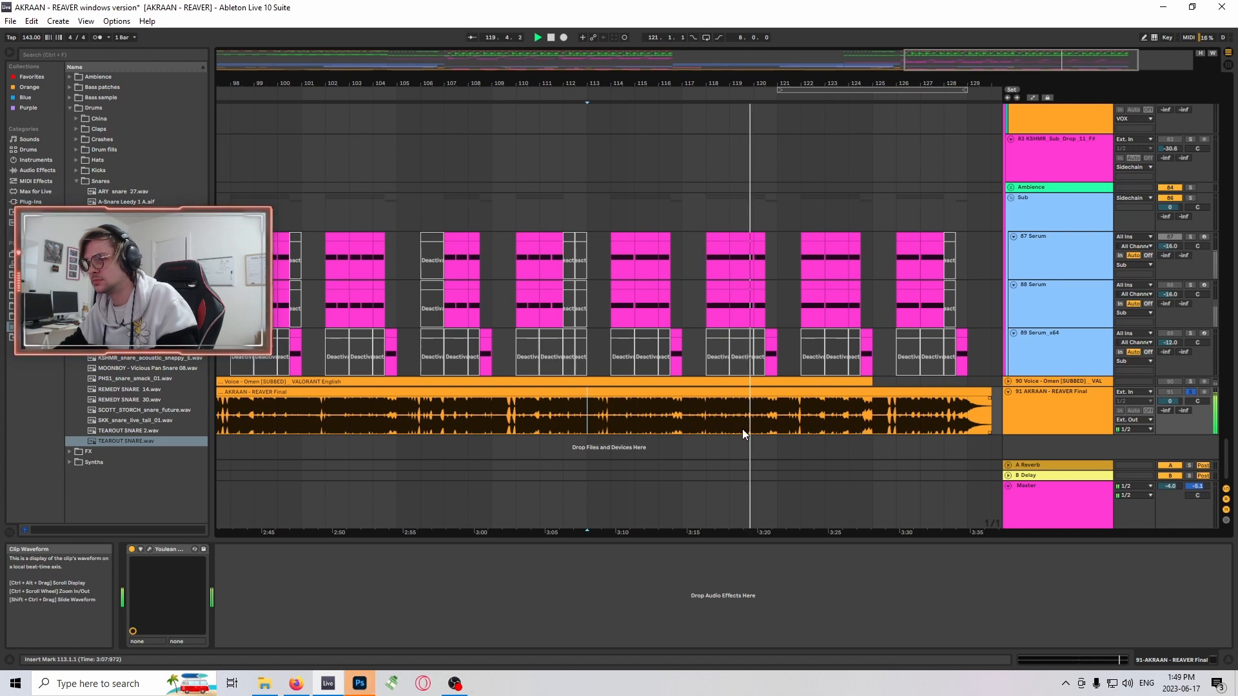
left_click(680, 423)
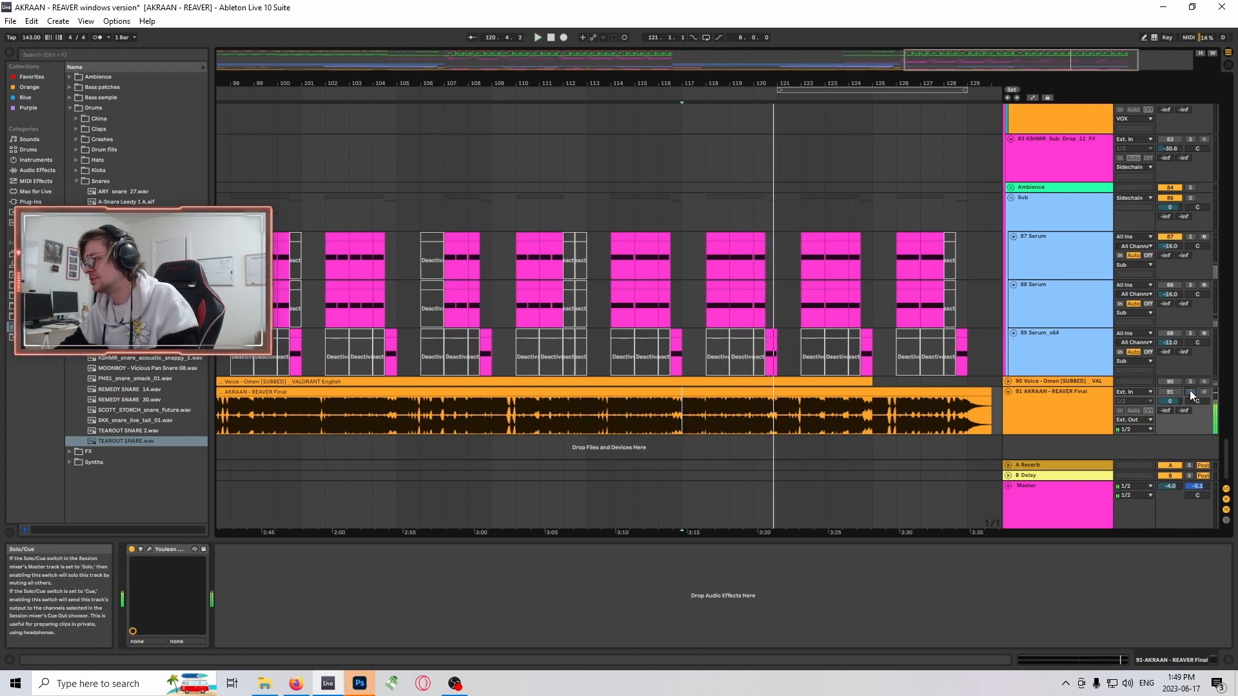
- Find the chopped audio on track 56 29-Audio 1, solo the track, and play it from 113.3.1
scroll(1205, 329, "up", 10)
scroll(1206, 315, "up", 7)
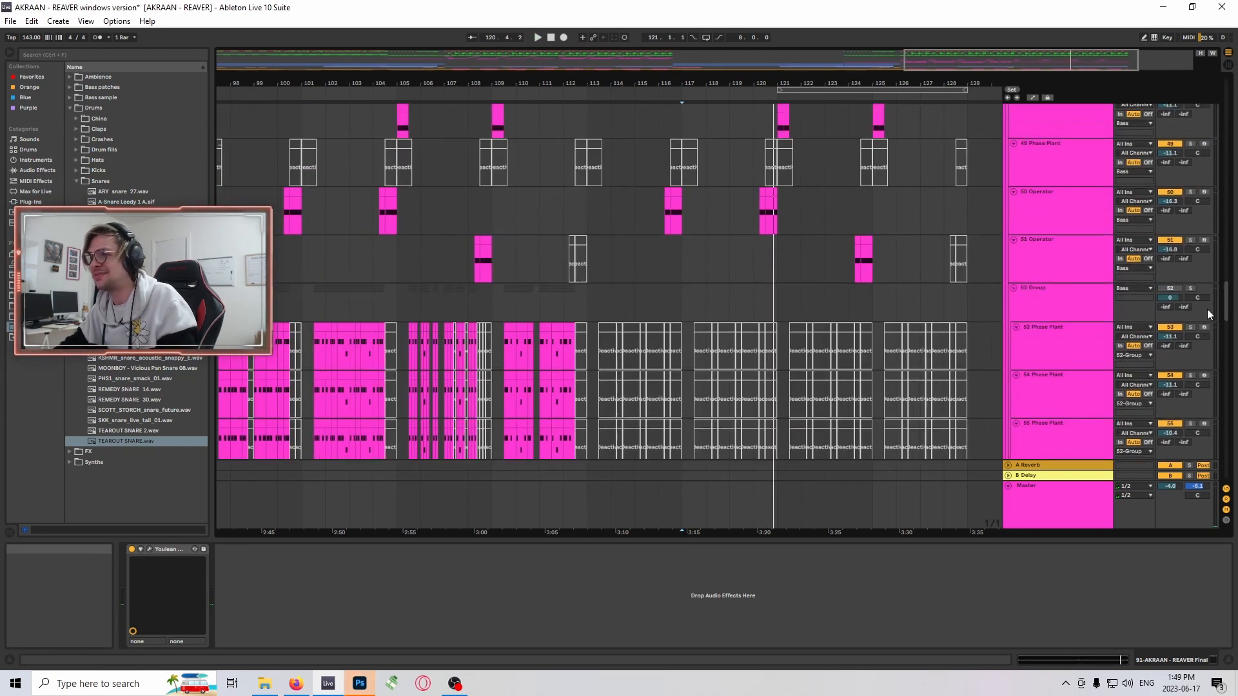
scroll(1207, 310, "down", 4)
left_click_drag(371, 84, 372, 138)
left_click_drag(950, 59, 1019, 60)
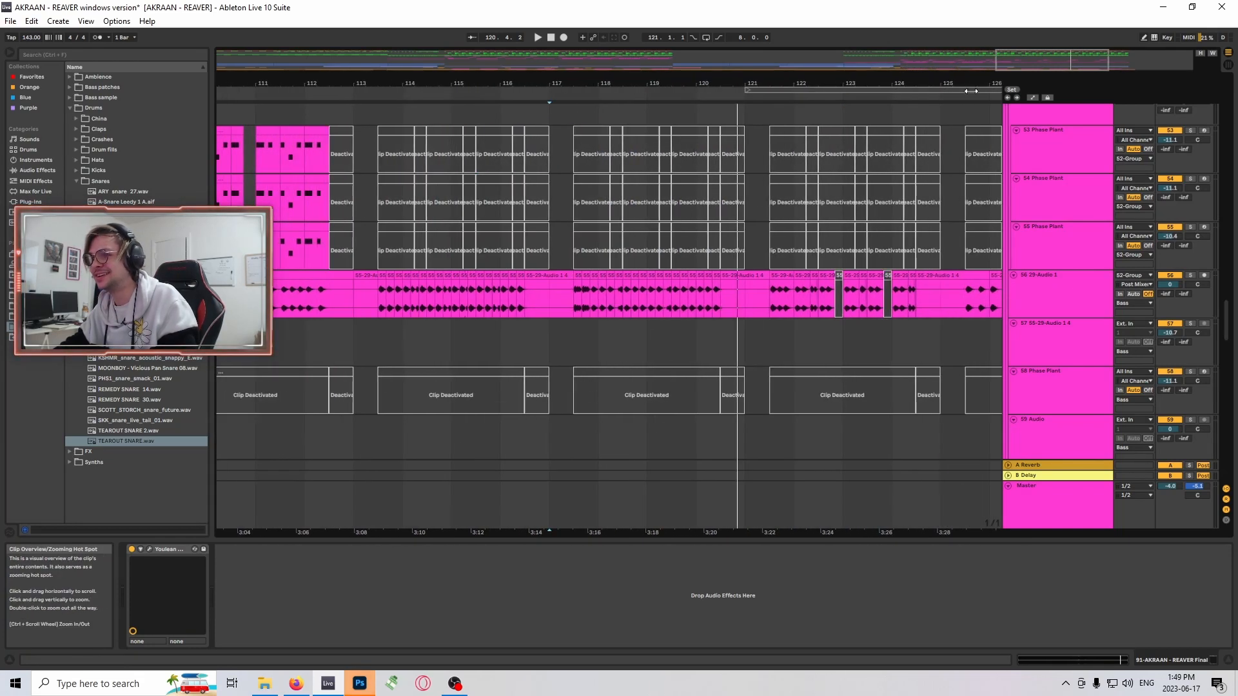
scroll(442, 348, "up", 1)
left_click(378, 326)
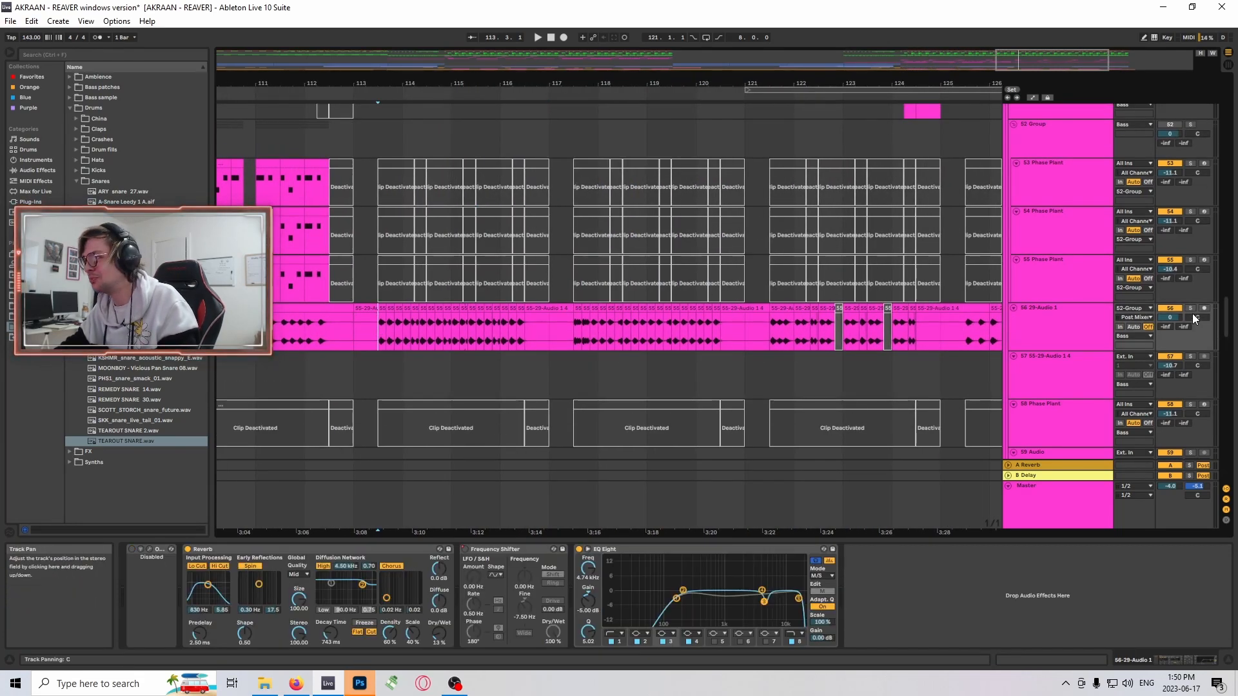
key("space")
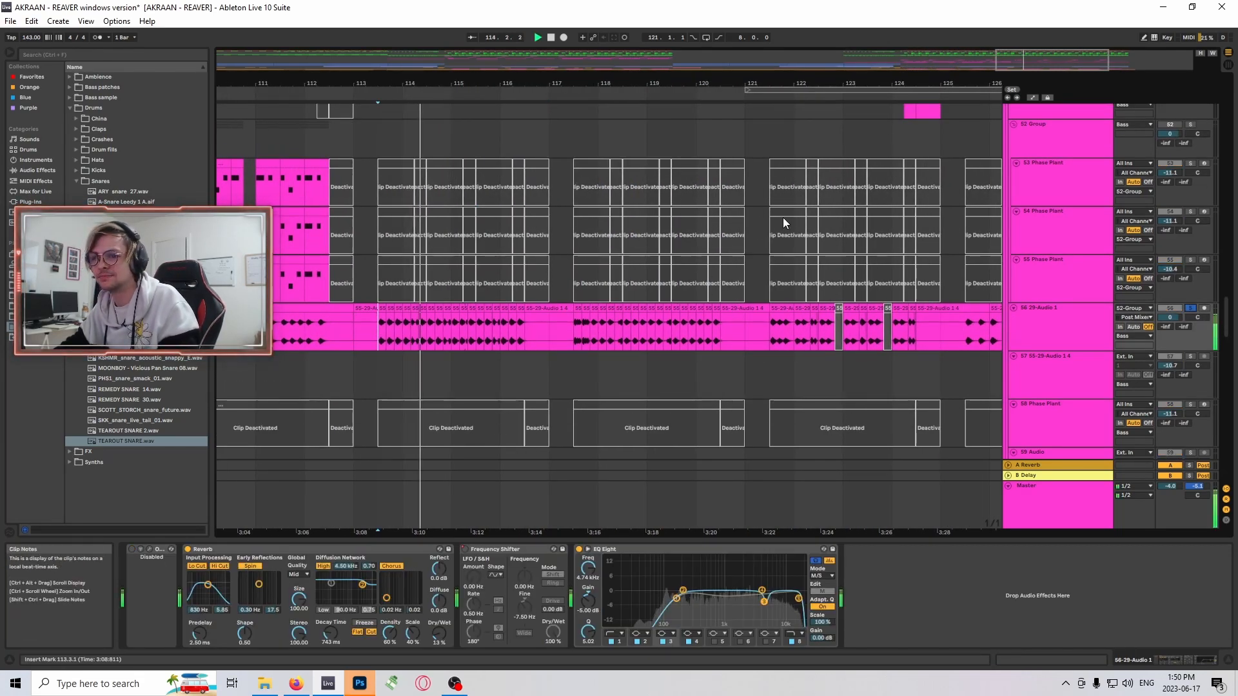
- Stop playback and inspect the volume envelope of the short track 56 clip just before bar 115 in an enlarged clip view
left_click(446, 326)
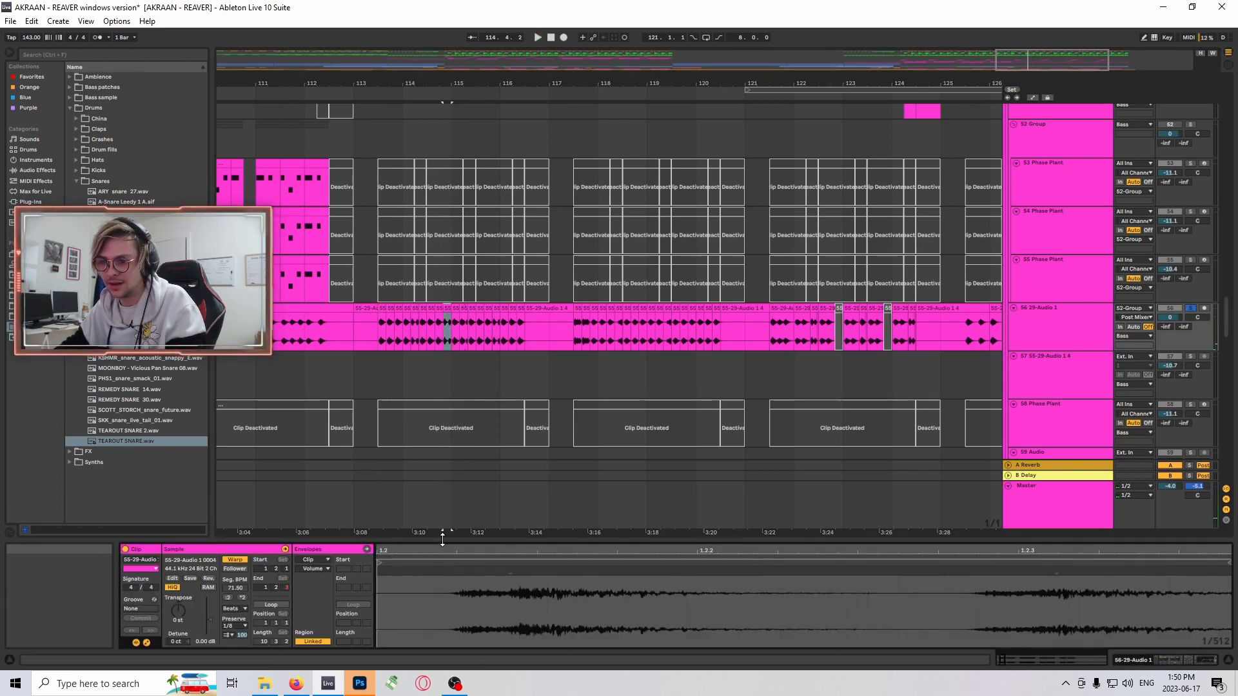
left_click_drag(442, 542, 425, 227)
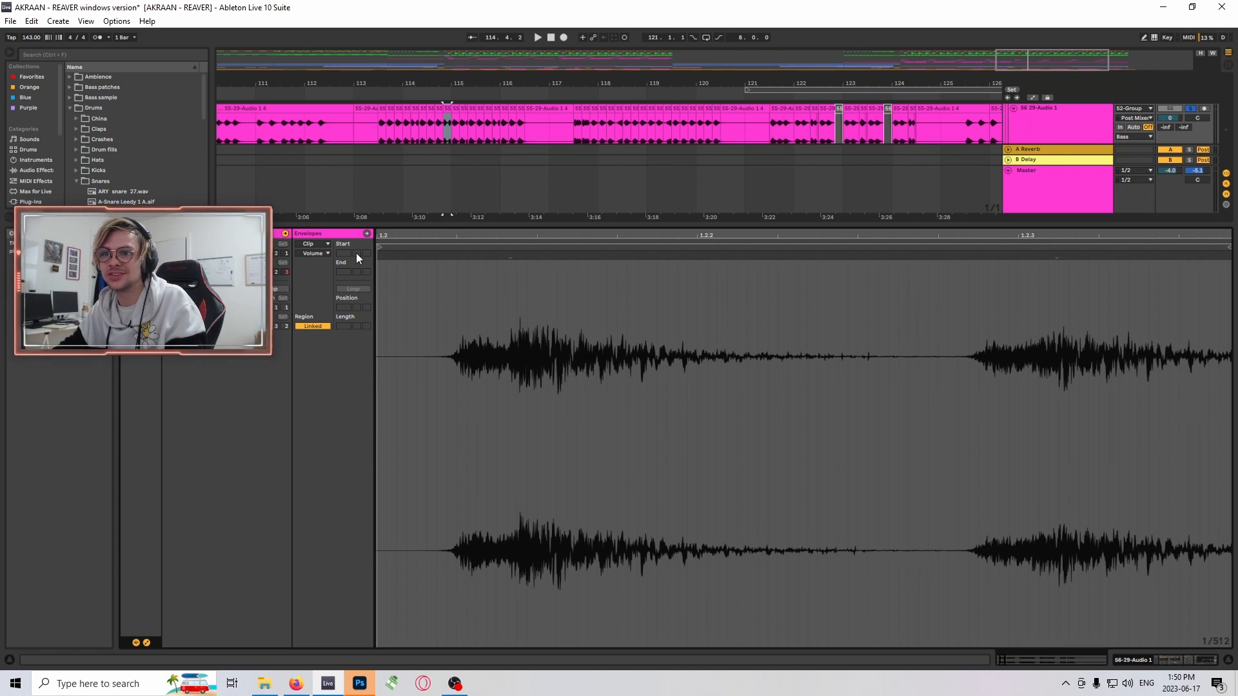
left_click(318, 244)
left_click(318, 247)
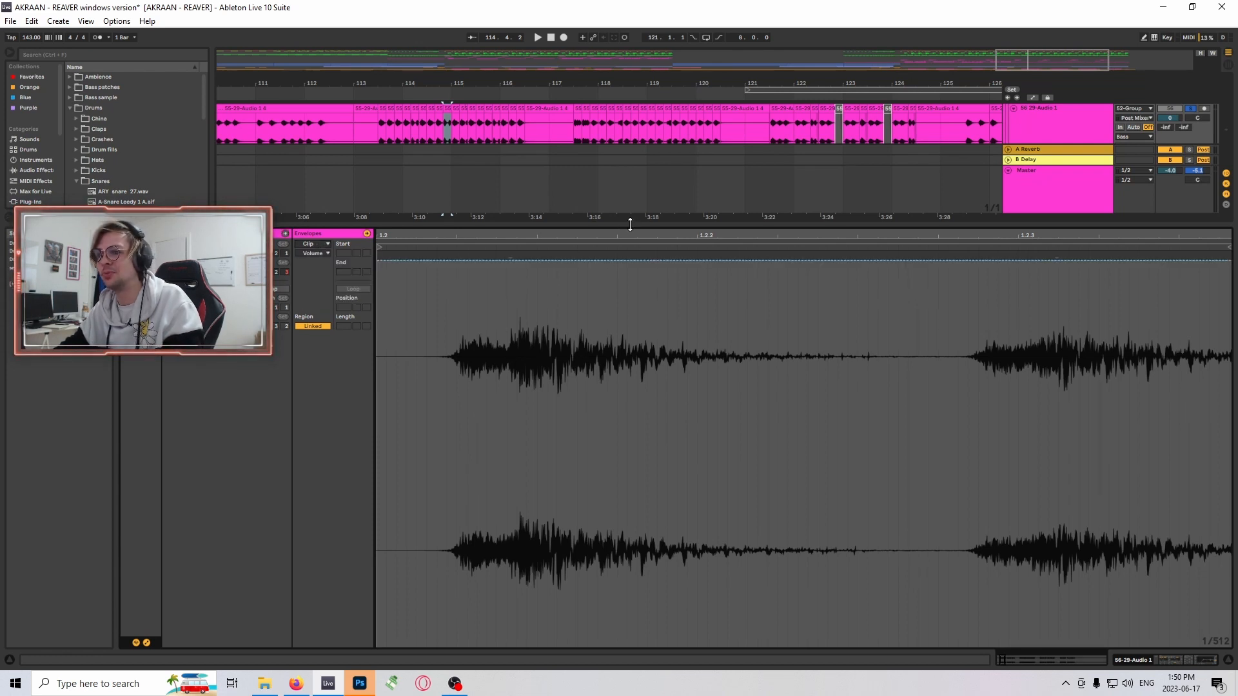
left_click_drag(631, 225, 567, 638)
- Play the chopped clips on track 56 from just before bar 115 and stop after bar 116
scroll(680, 142, "up", 3)
left_click_drag(1027, 63, 1030, 119)
key("space")
left_click_drag(1029, 60, 1035, 43)
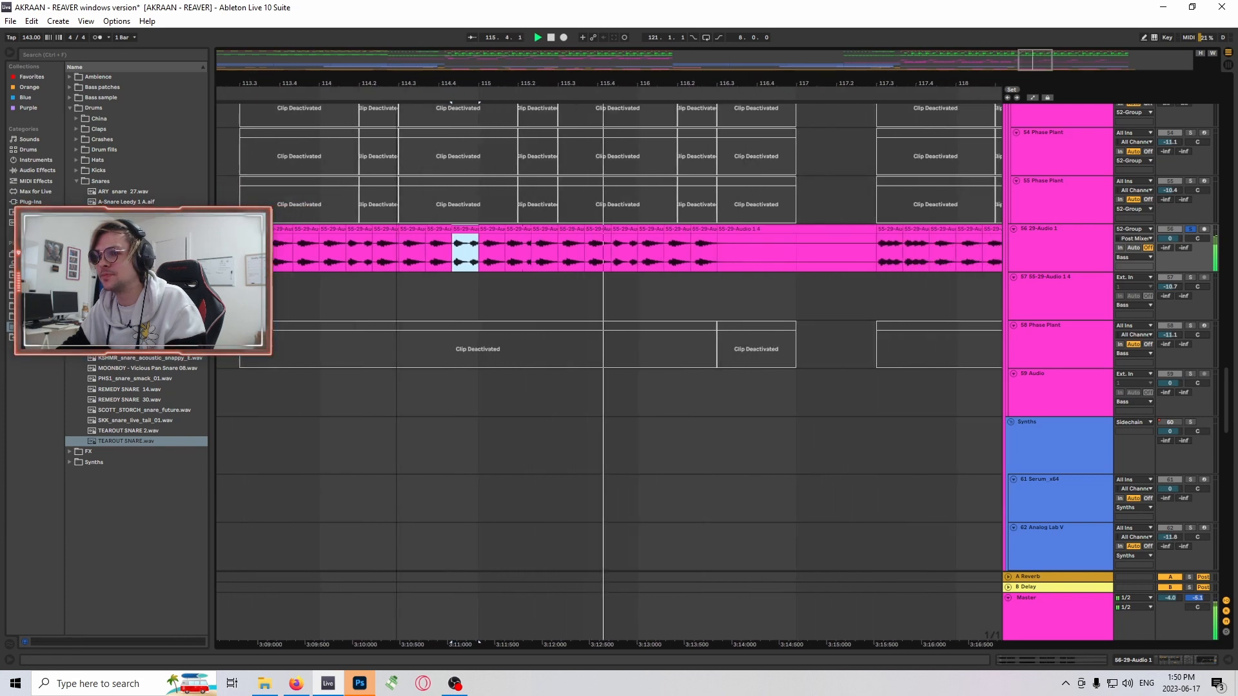
left_click_drag(613, 83, 476, 67)
key("space")
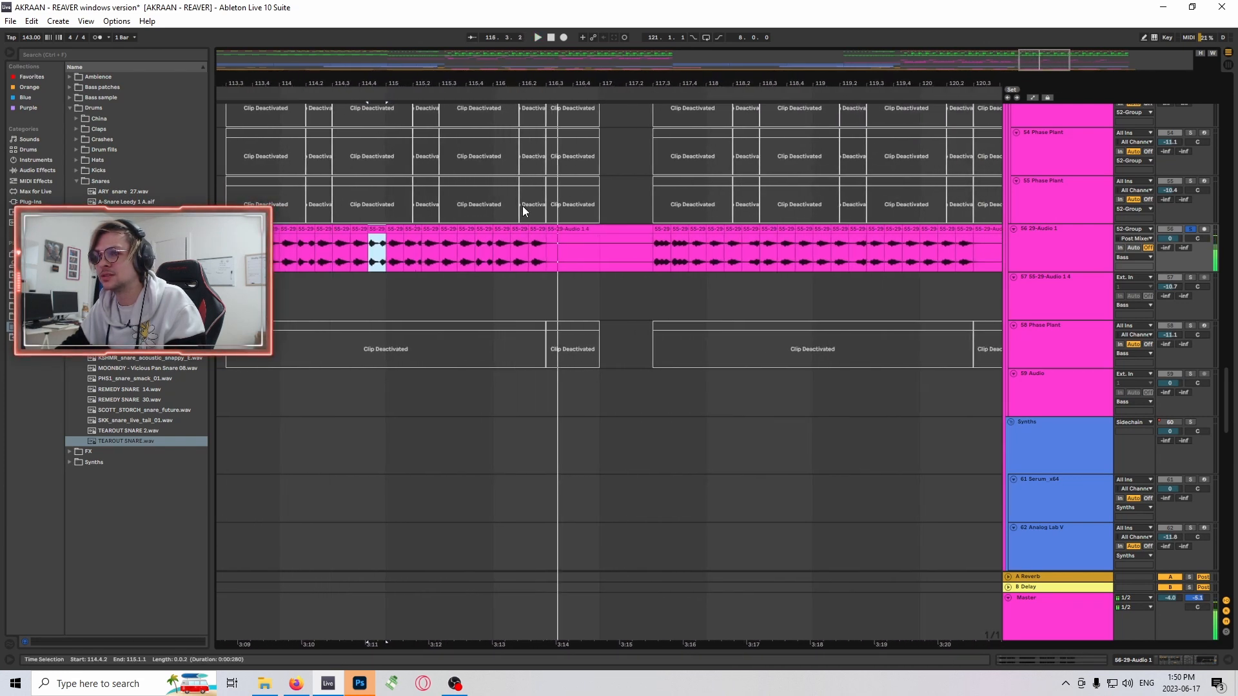
- Open the track 56 clip at 115.4.2 and display its Transposition envelope in an enlarged clip view
double_click(488, 230)
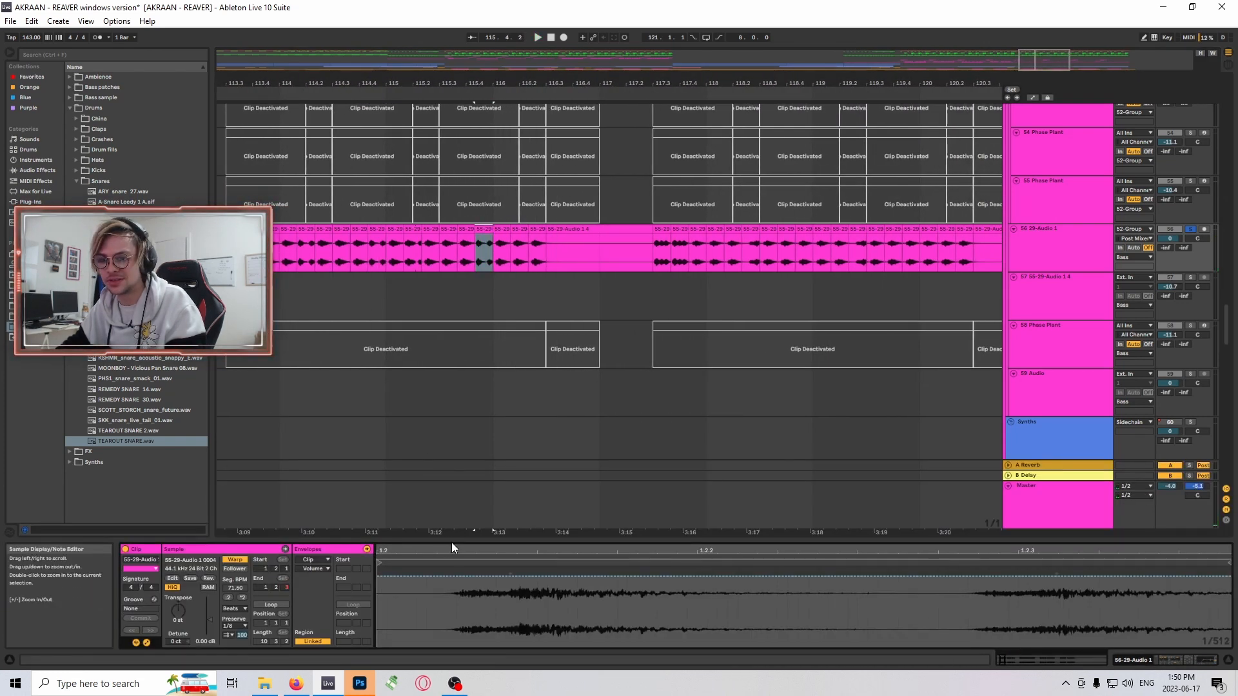
left_click_drag(451, 543, 361, 269)
left_click(316, 296)
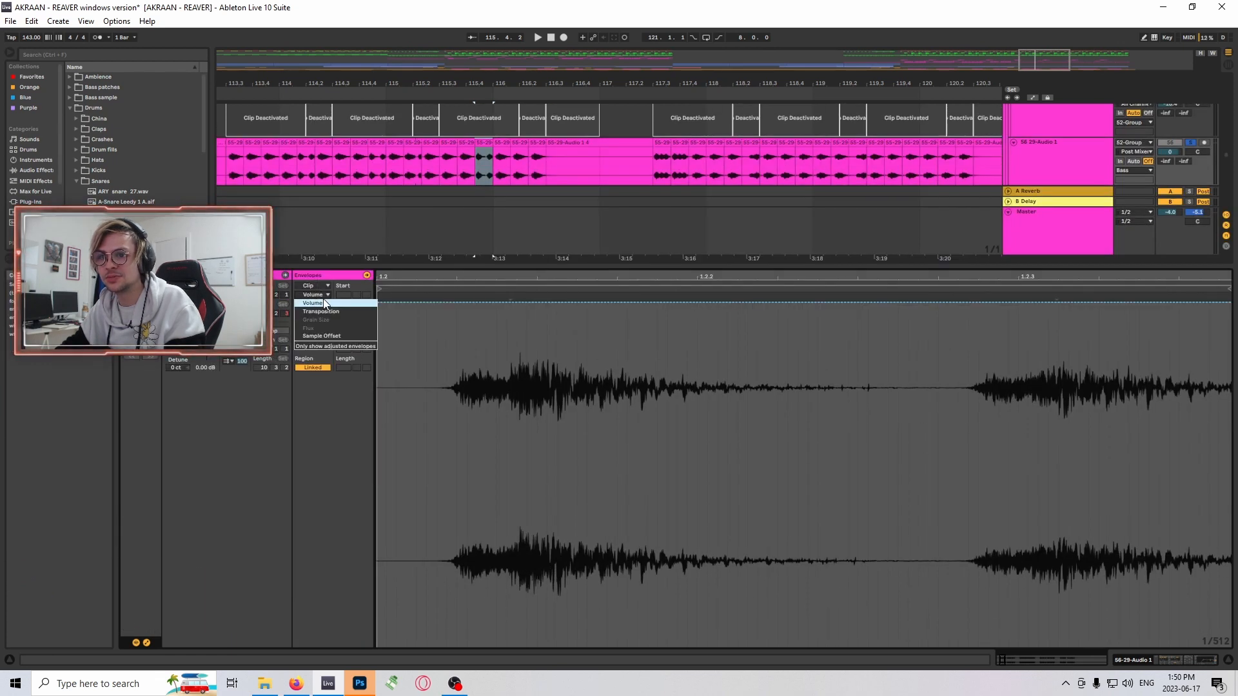
left_click(353, 315)
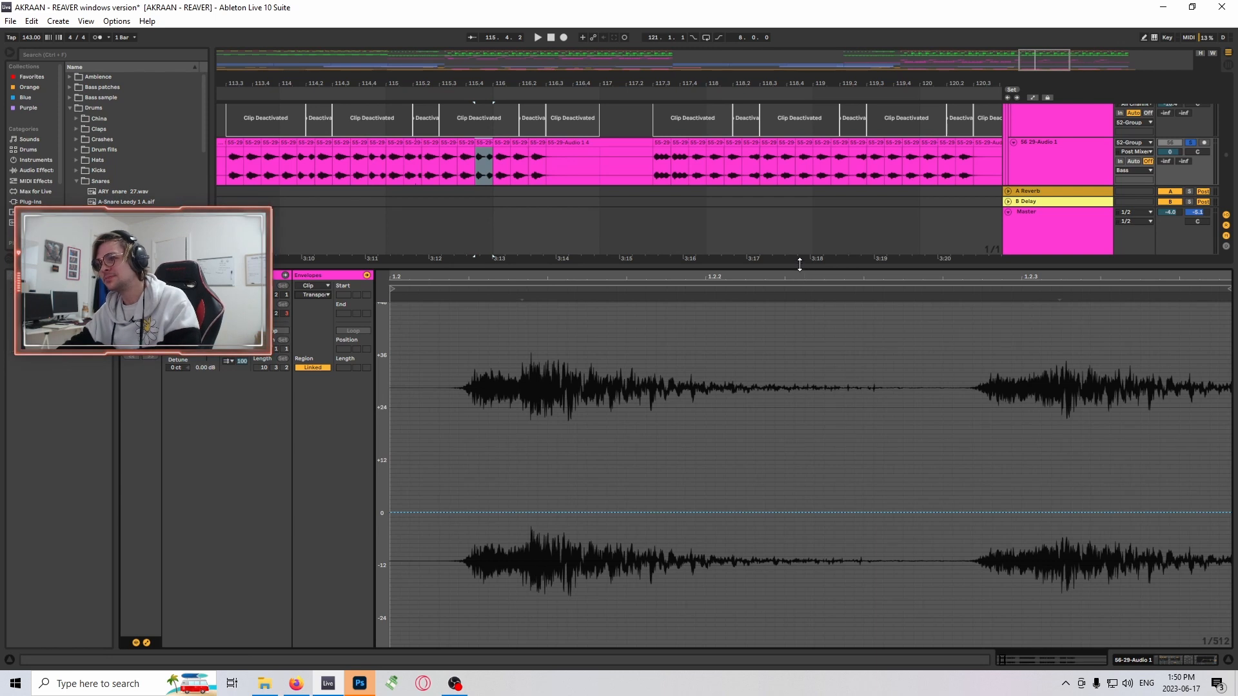
left_click_drag(799, 264, 702, 619)
- Select the track 56 clip at 117.3.1 and audition the chopped audio from there twice
scroll(612, 361, "up", 2)
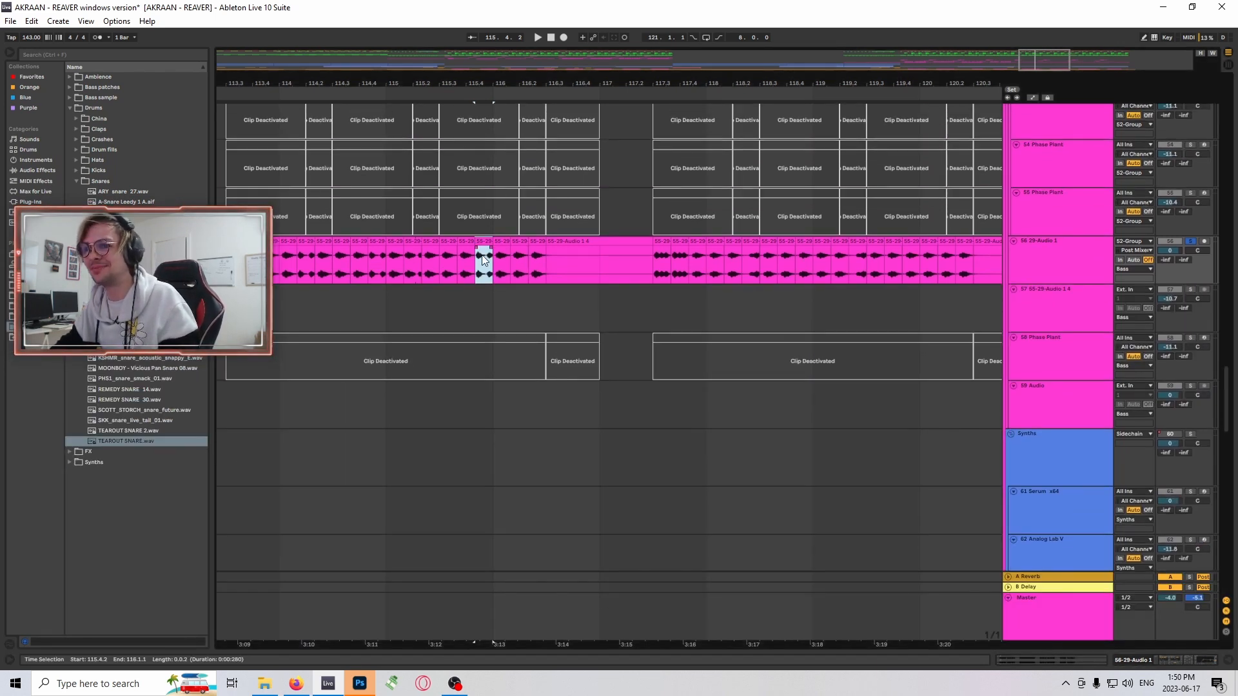
left_click_drag(984, 73, 976, 118)
left_click(570, 265)
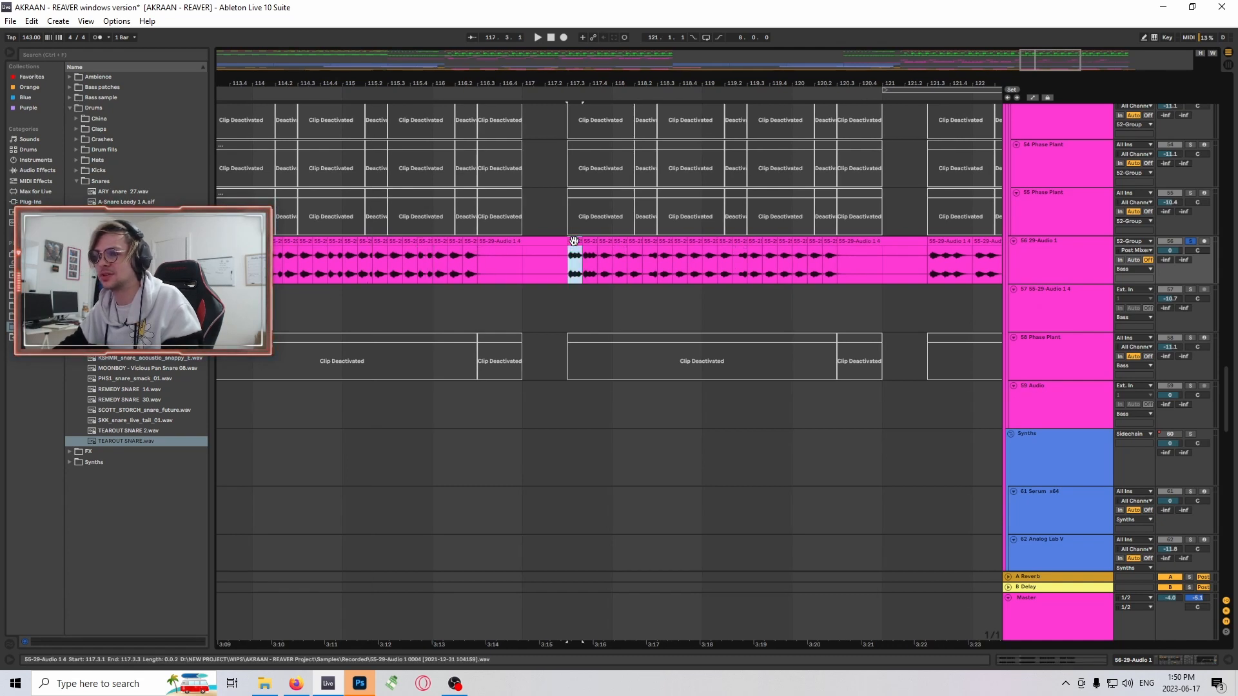
key("space")
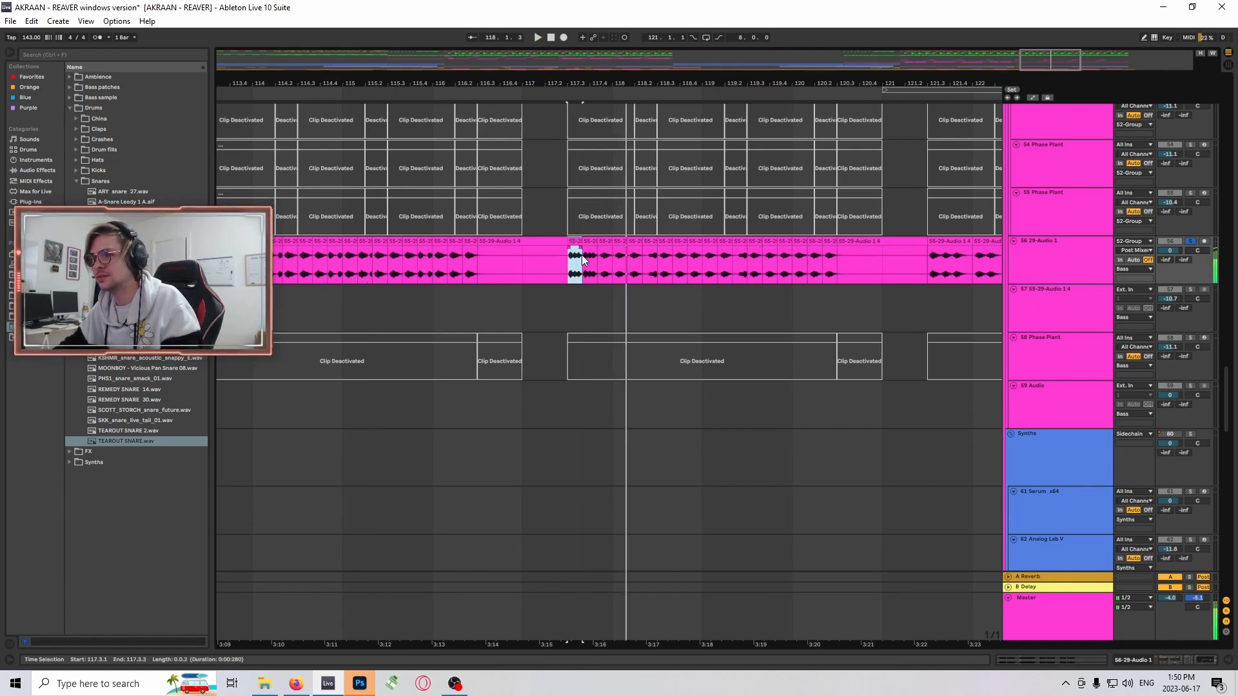
key("space")
key("space")
key("space")
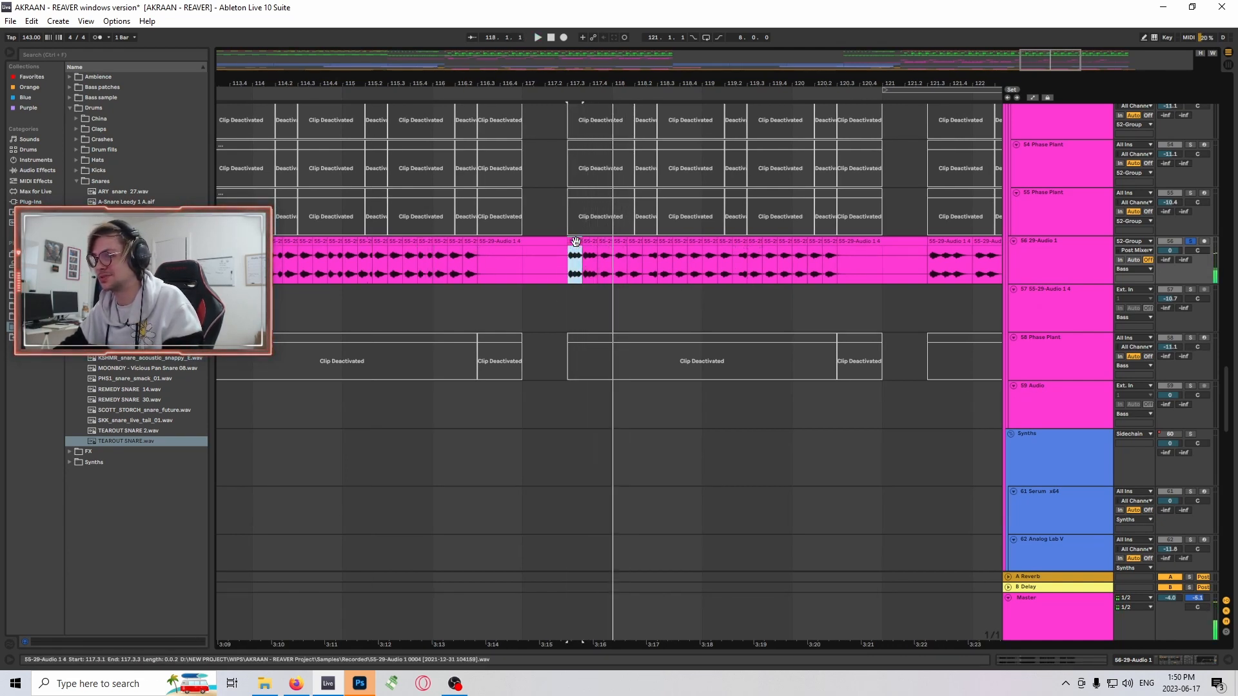
- Inspect the sample settings of the track 56 clips at 117.3.1 and 117.4.2
double_click(574, 238)
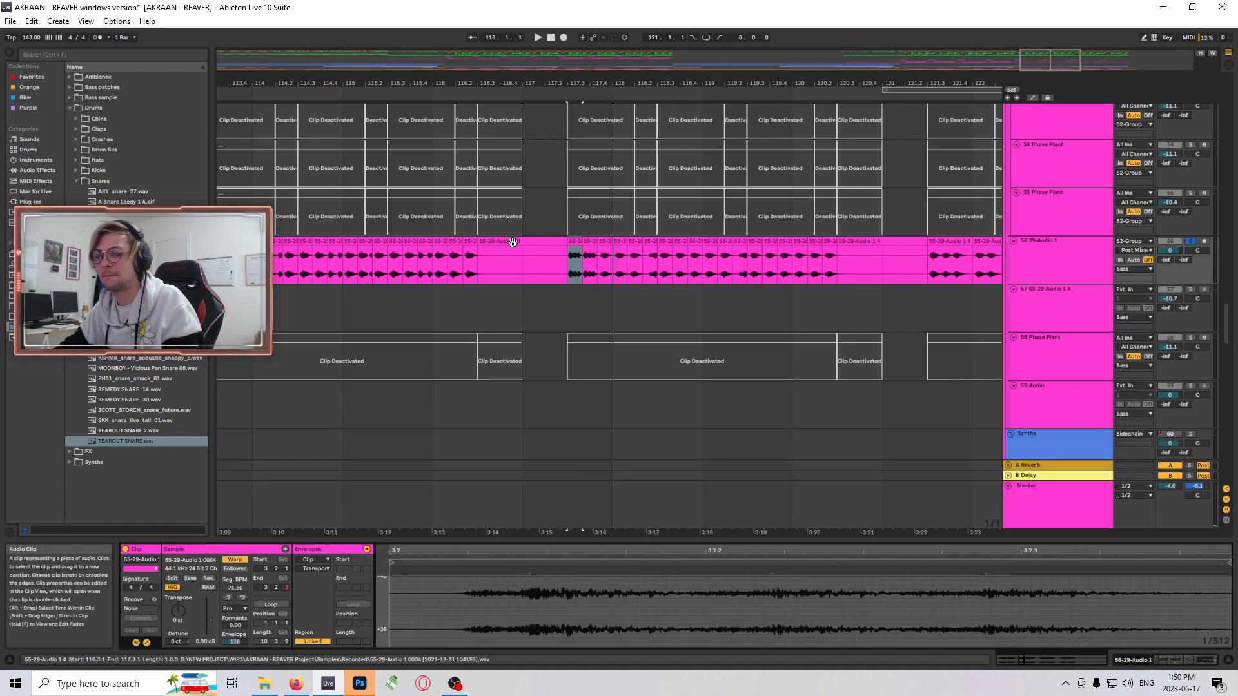
left_click_drag(498, 540, 550, 664)
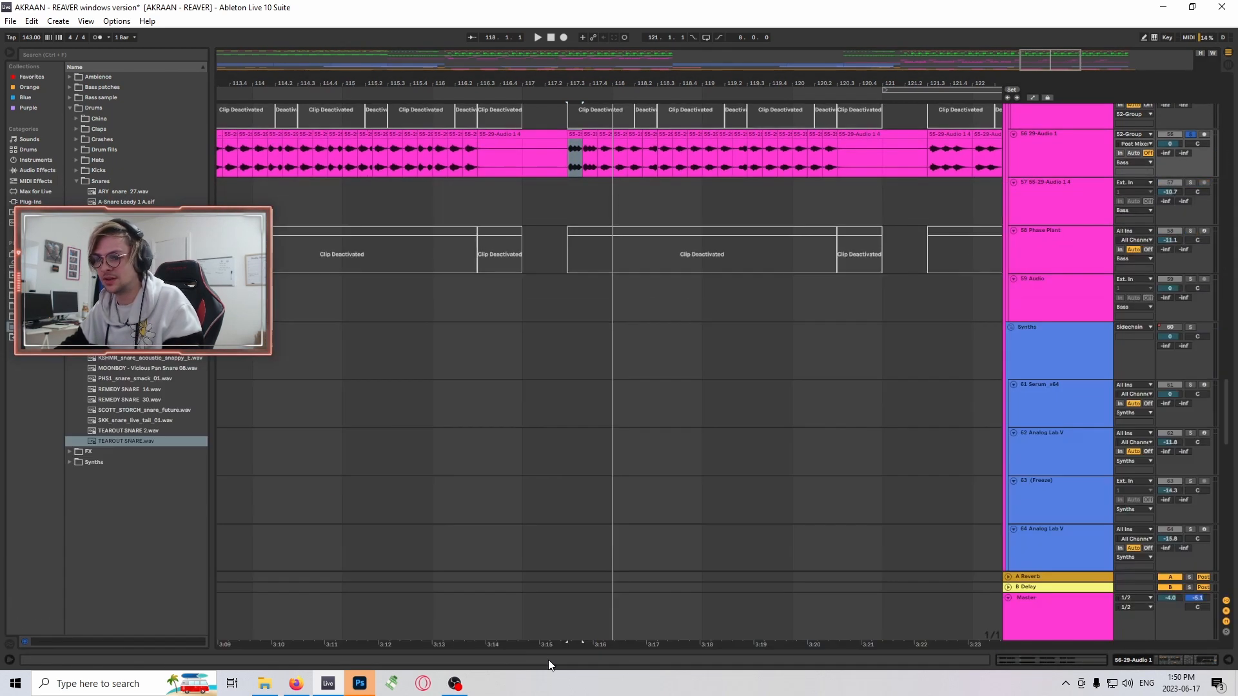
scroll(648, 233, "up", 1)
double_click(578, 181)
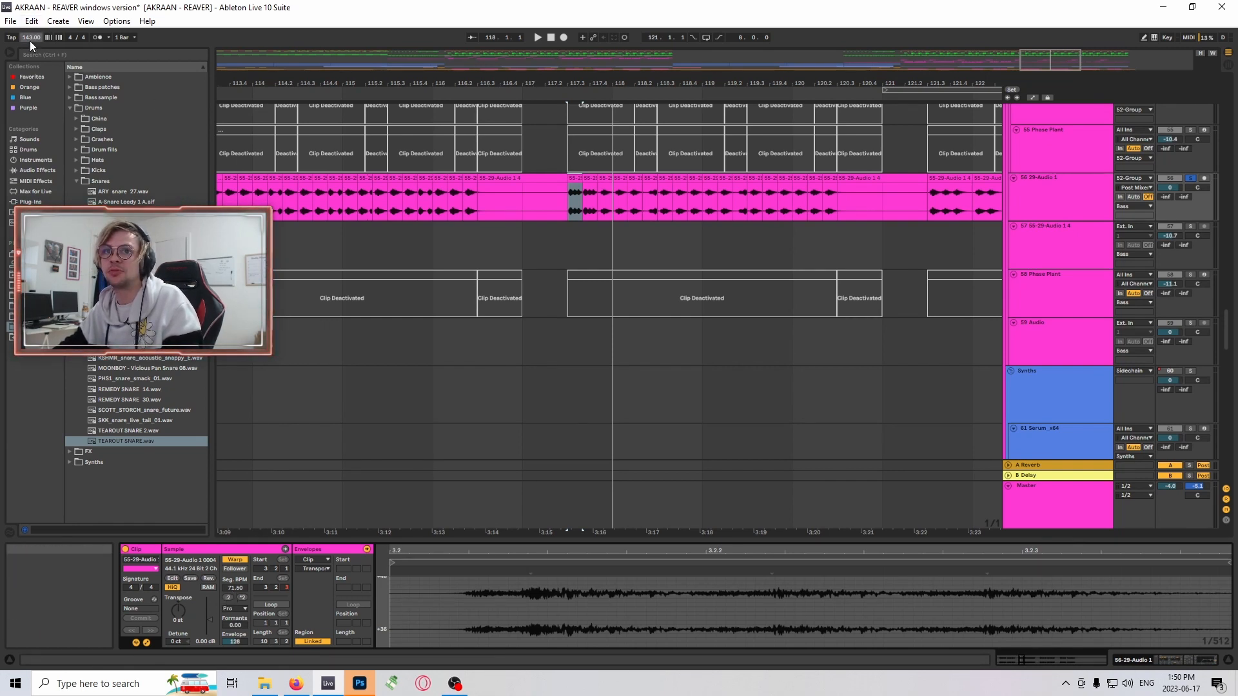
scroll(620, 284, "up", 1)
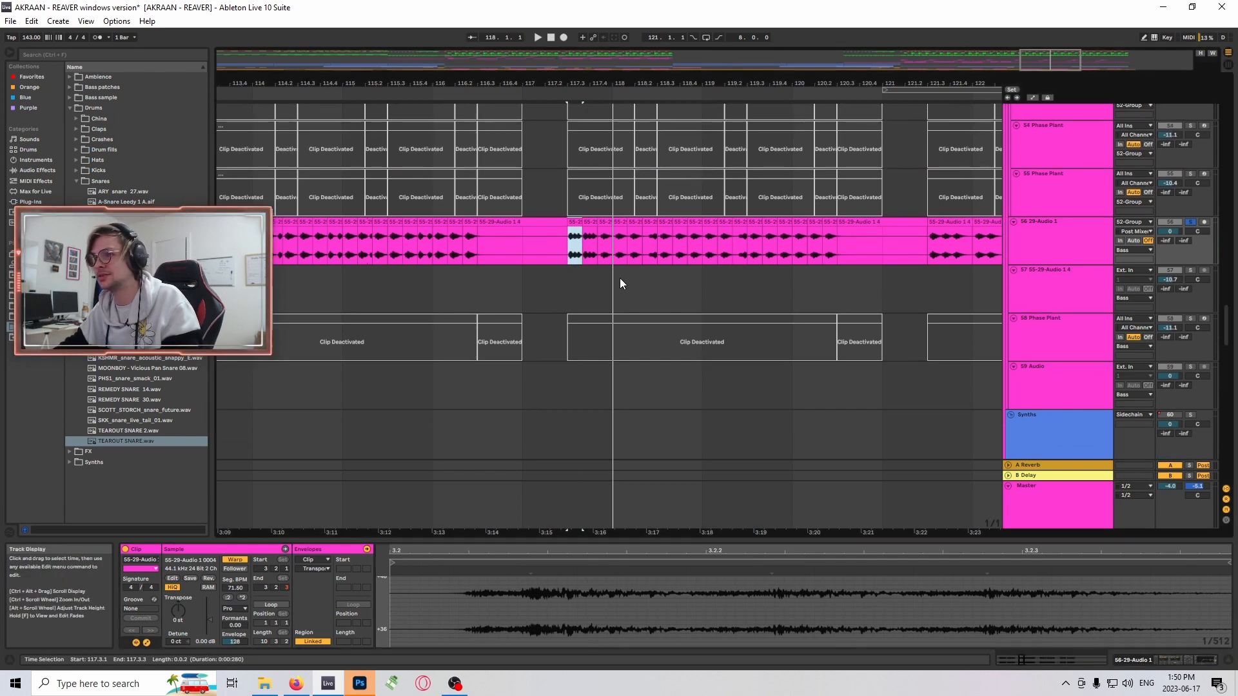
left_click(606, 240)
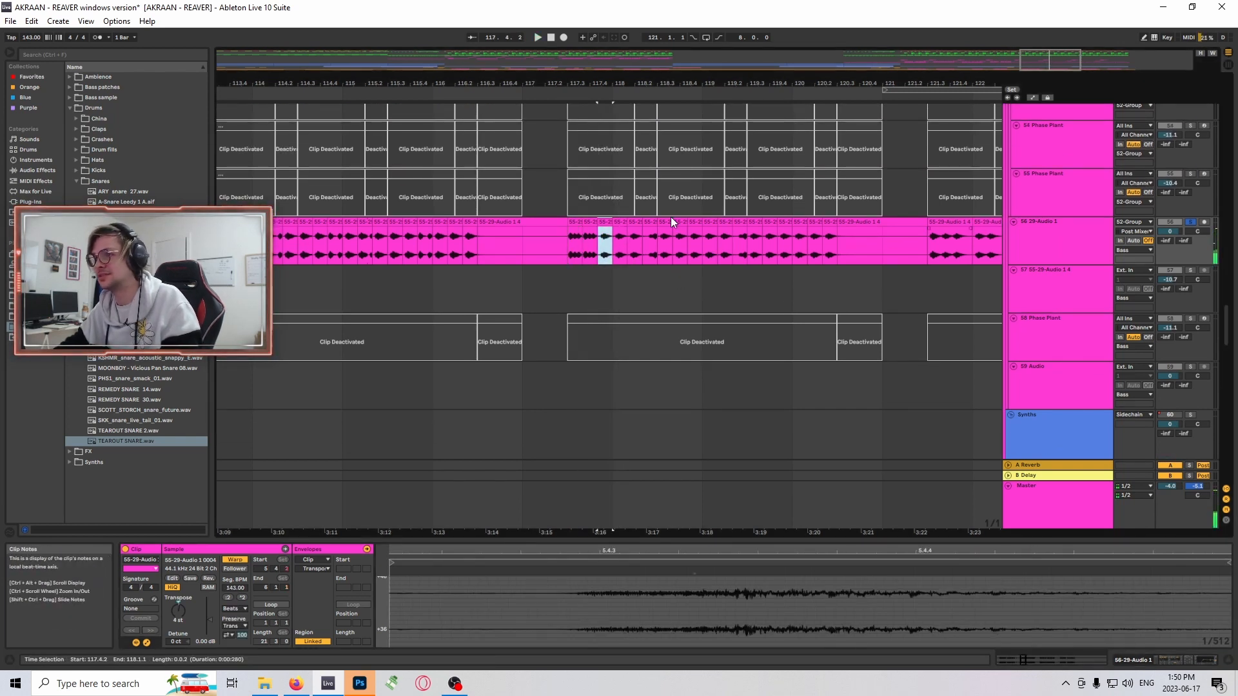
- Audition track 56 from 117.3, and then from the short clip at 118.2.2
left_click(565, 246)
key("space")
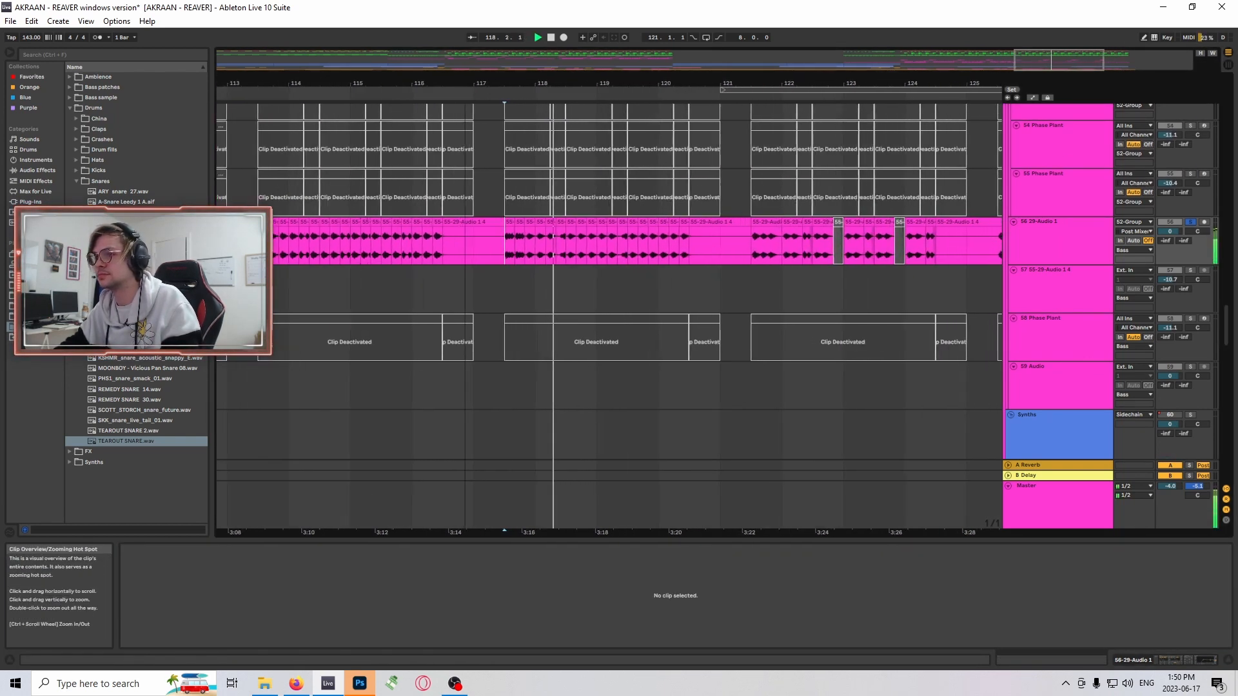
left_click(508, 225)
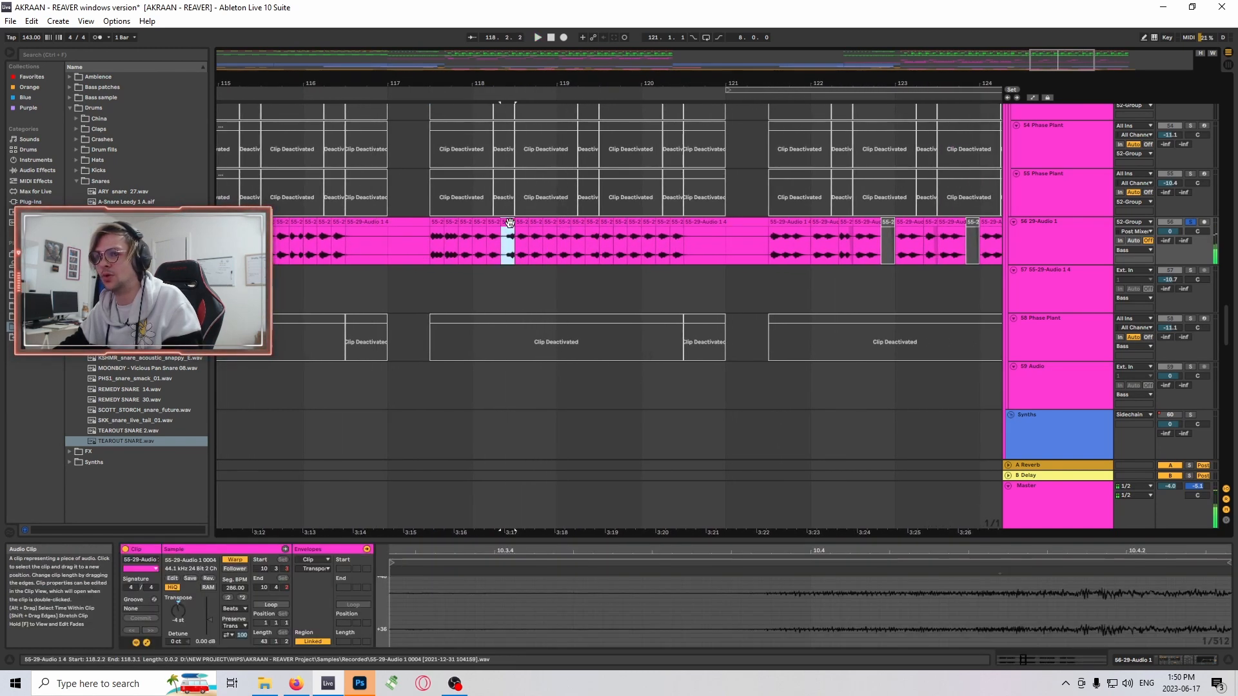
key("space")
key("space")
key("space")
- Open the clip at 118.2.2 in an enlarged clip view and review its available envelope devices and Transposition envelope
double_click(510, 222)
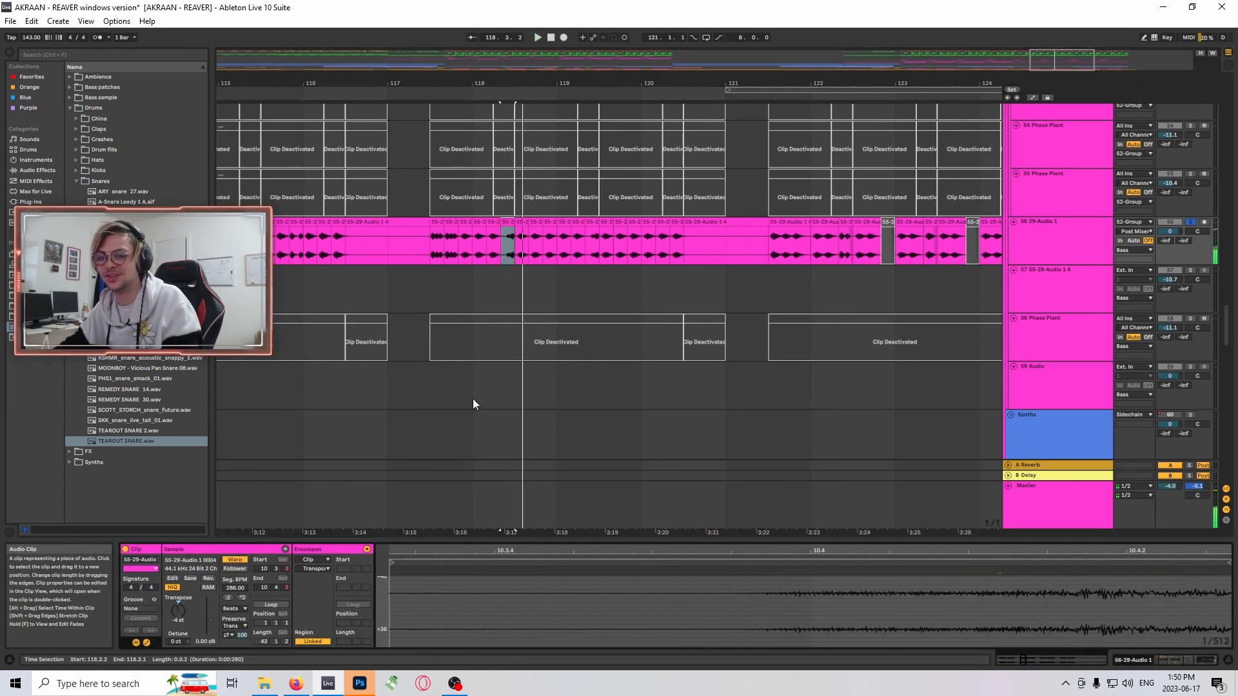
left_click_drag(544, 544, 635, 215)
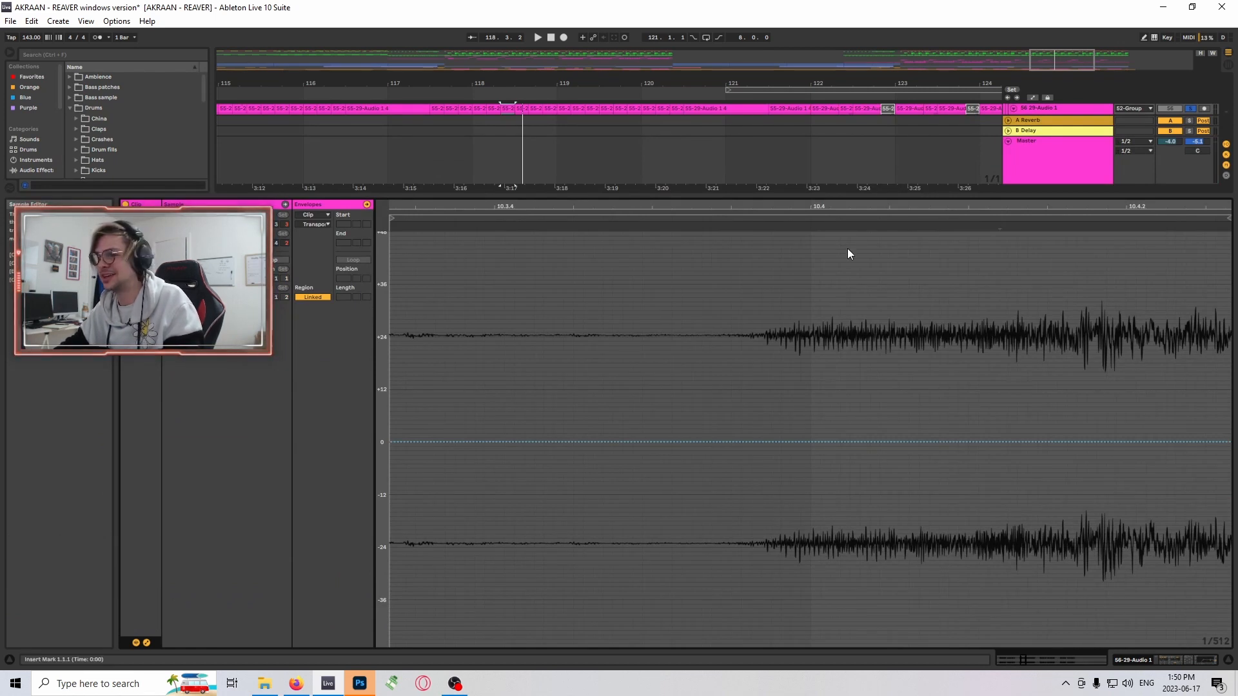
left_click(311, 215)
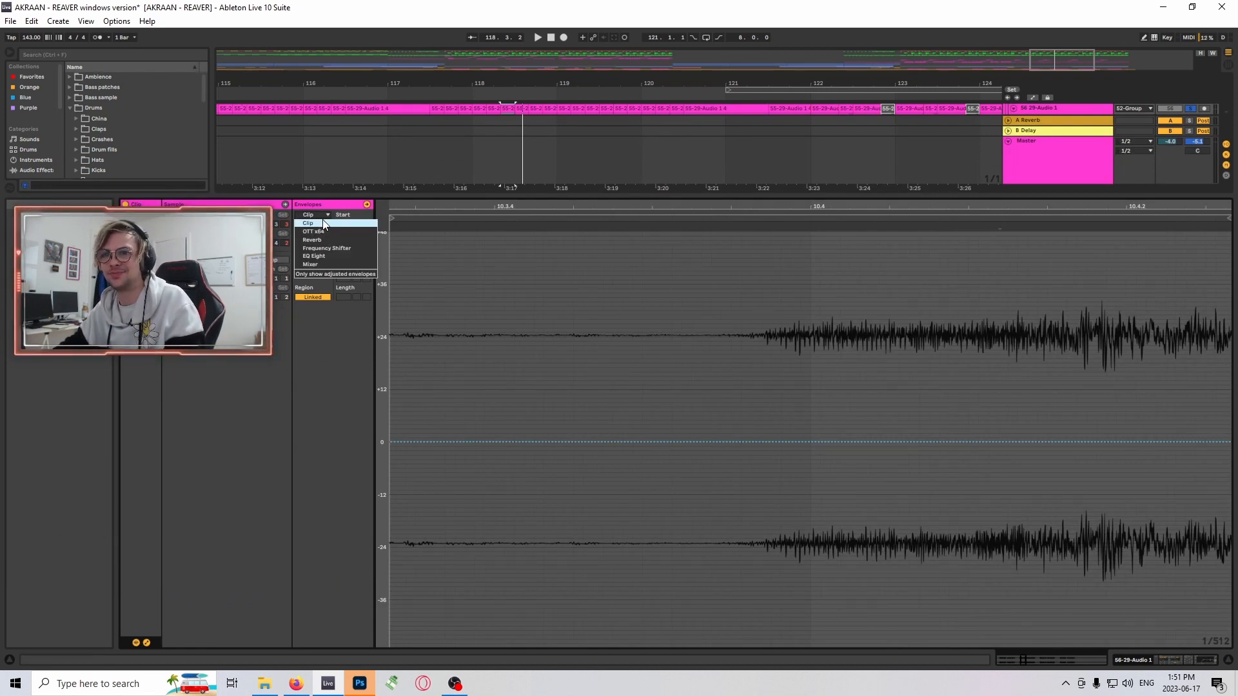
left_click(321, 222)
left_click(314, 227)
left_click(315, 228)
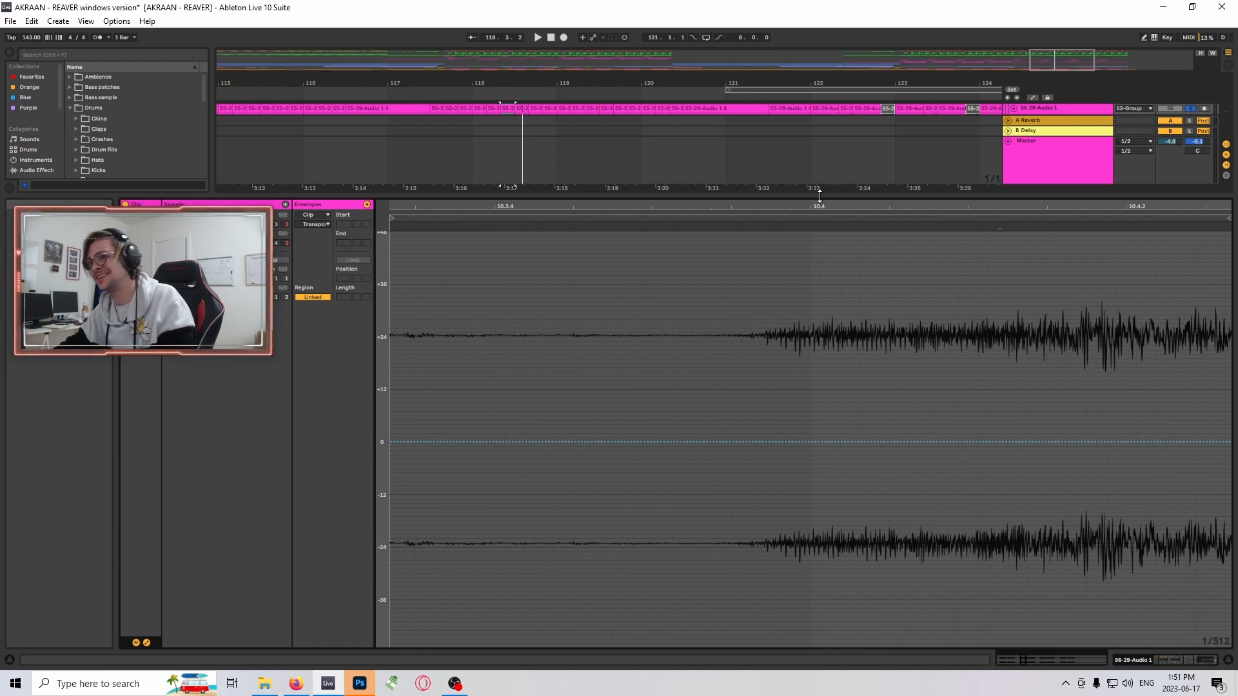
- Hide the enlarged clip view and audition track 56 from the short clip at 118.2.2 and from the clip at 121.3.1
left_click_drag(819, 195, 787, 586)
scroll(803, 326, "up", 5)
key("space")
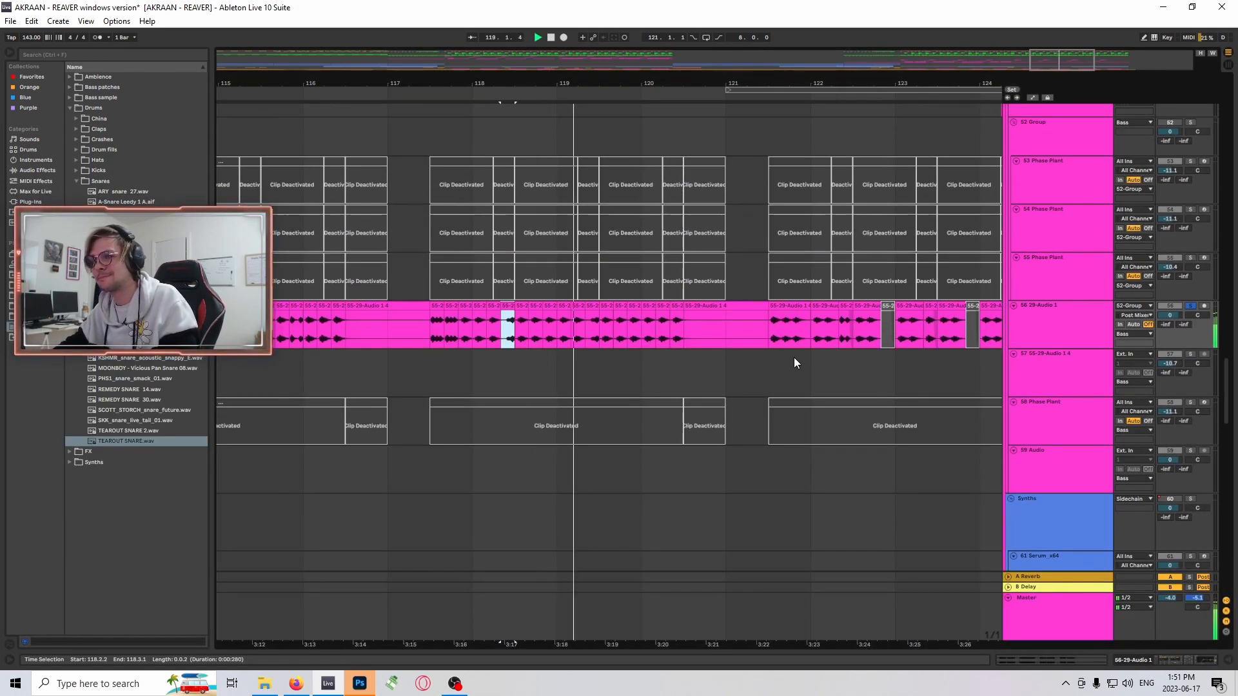
left_click_drag(1089, 61, 1110, 57)
left_click(536, 307)
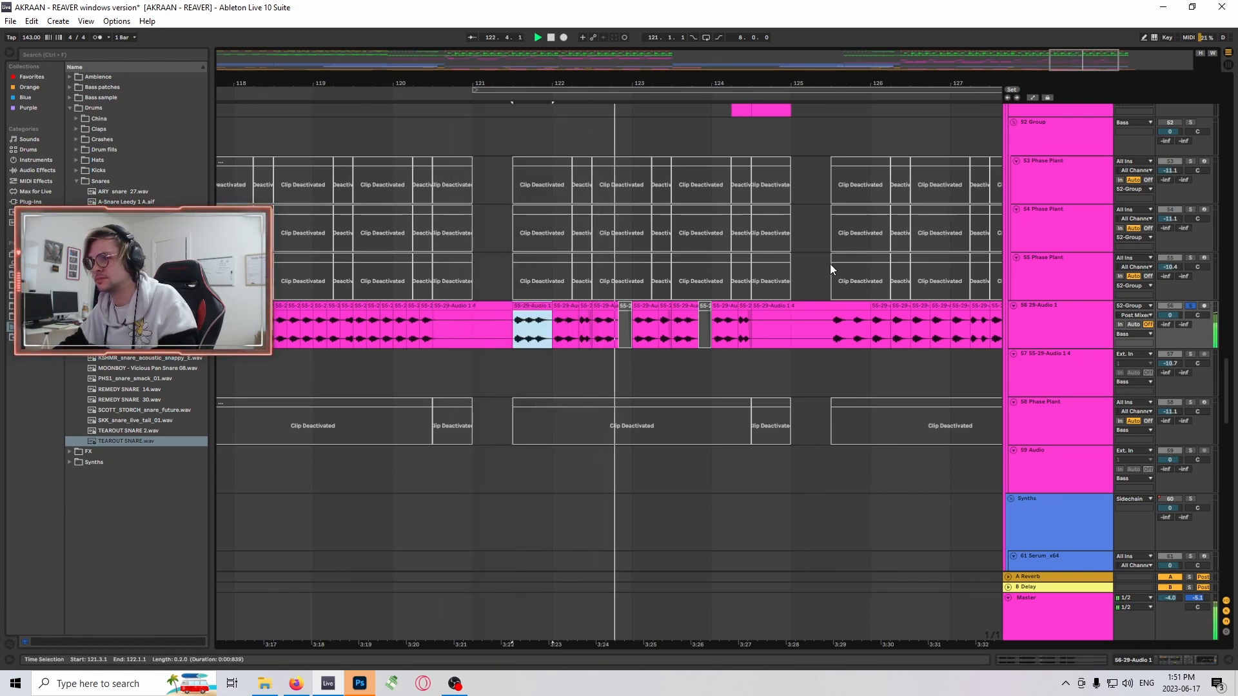
- Inspect the sample settings of the track 56 clip at 127.2.1 and hide the clip view
left_click_drag(1043, 52, 1069, 64)
scroll(863, 316, "up", 5)
scroll(834, 316, "down", 3)
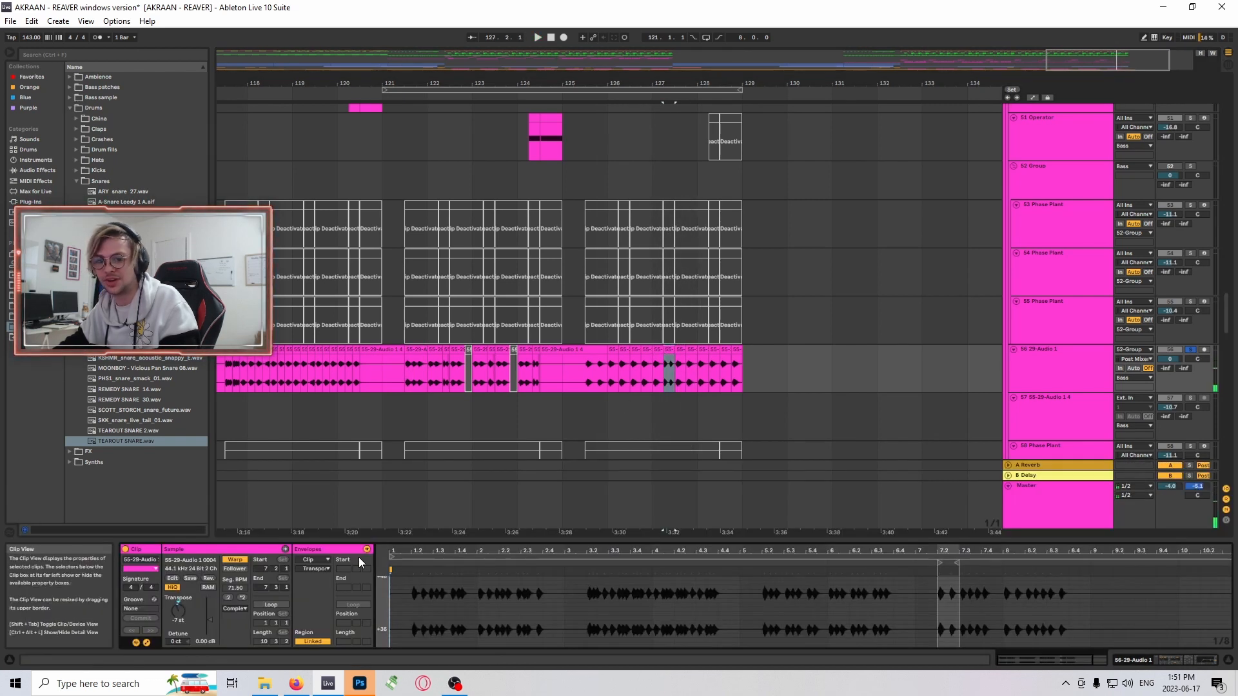
left_click_drag(573, 543, 597, 689)
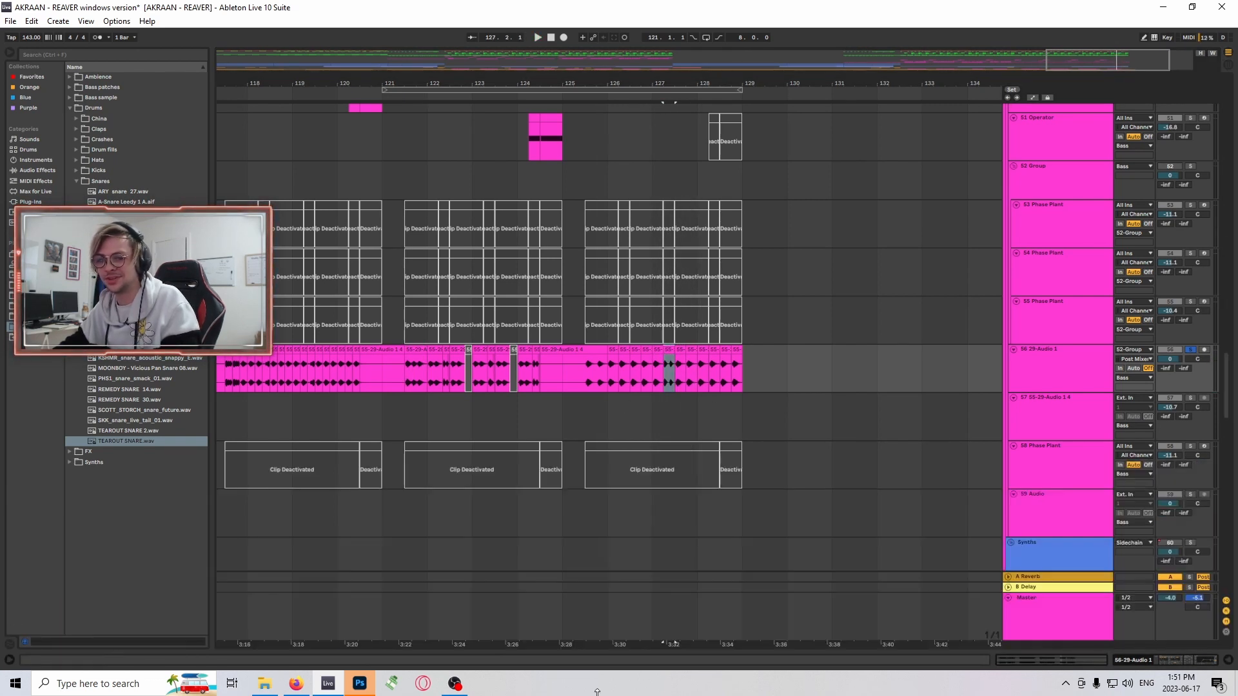
scroll(678, 376, "up", 3)
scroll(653, 366, "down", 5)
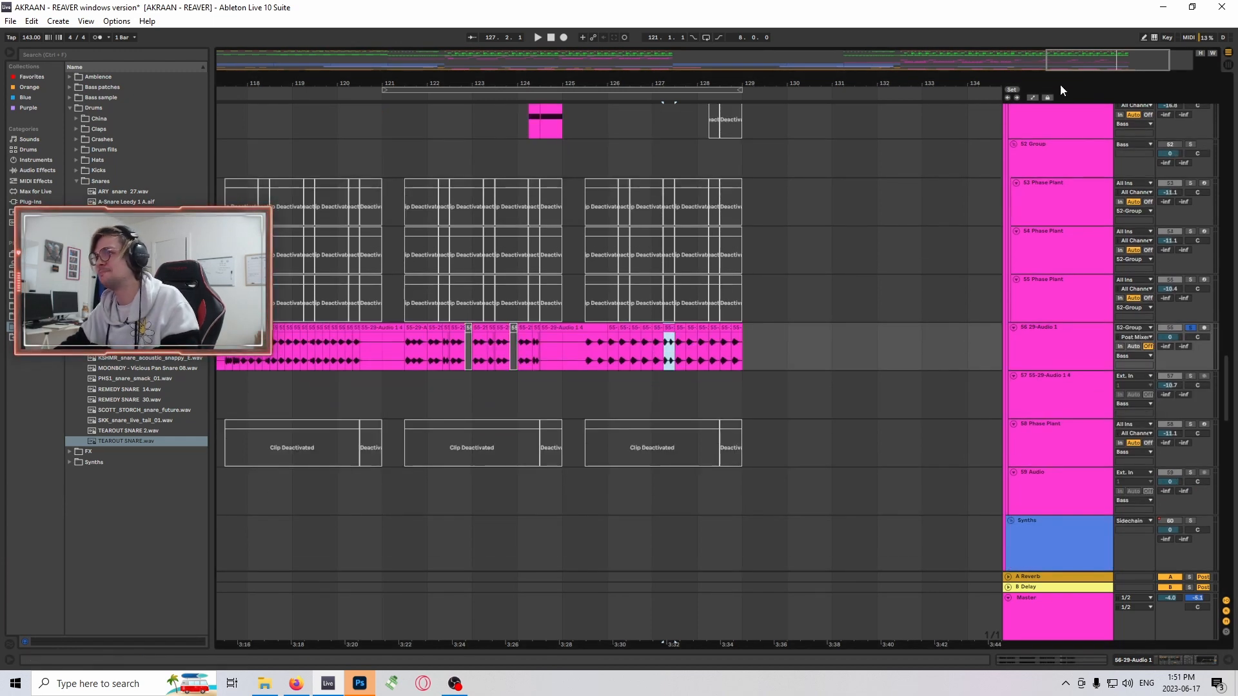
- Select the voice clip at 112.1.1 on track 81 in the VOX group and solo that track
left_click_drag(1104, 61, 1089, 33)
scroll(969, 292, "up", 2)
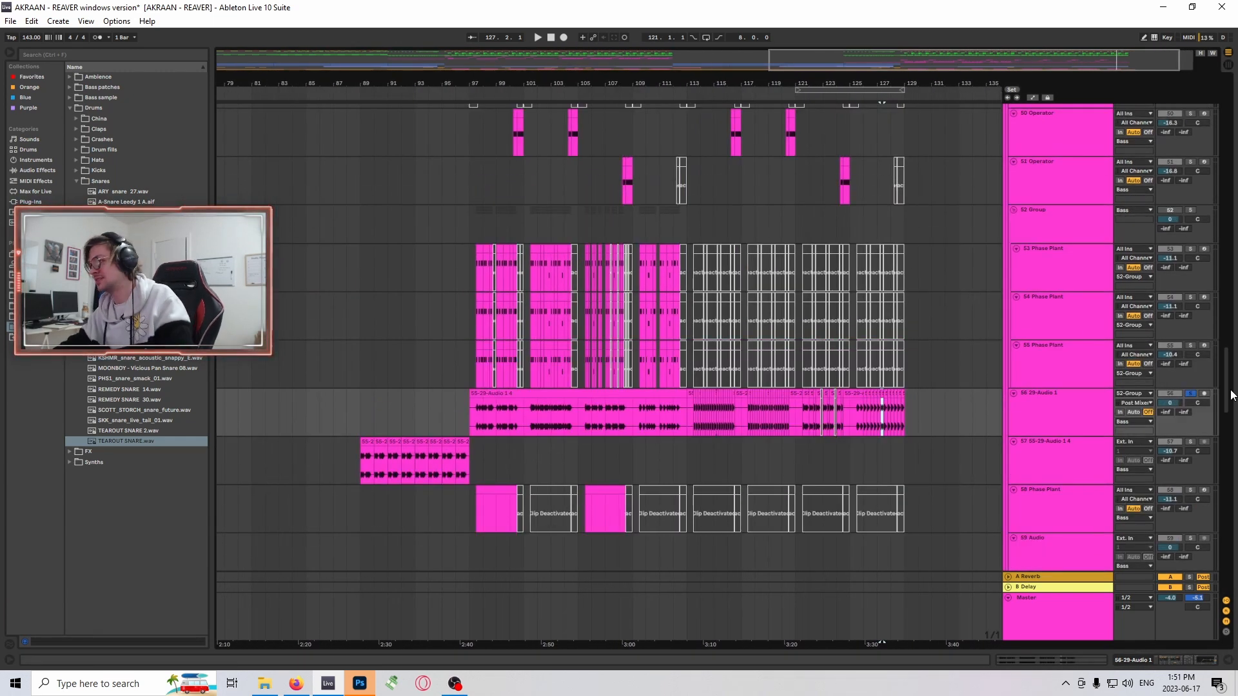
left_click_drag(1231, 389, 1227, 574)
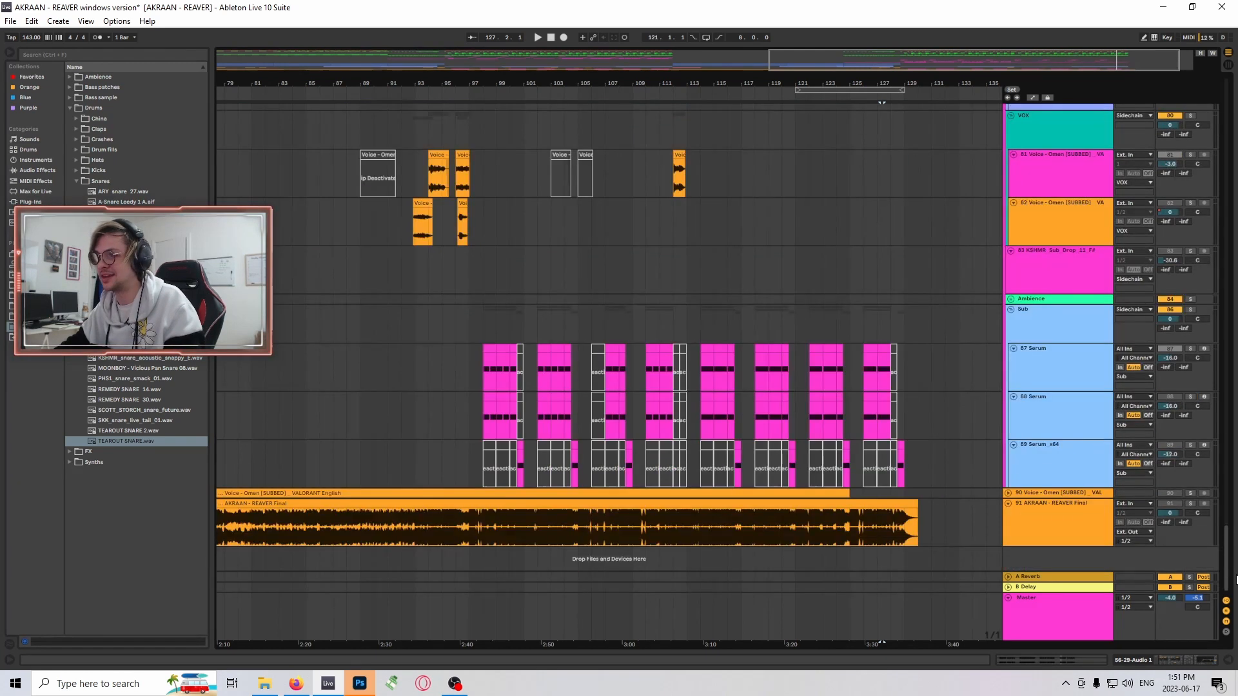
scroll(922, 438, "up", 5)
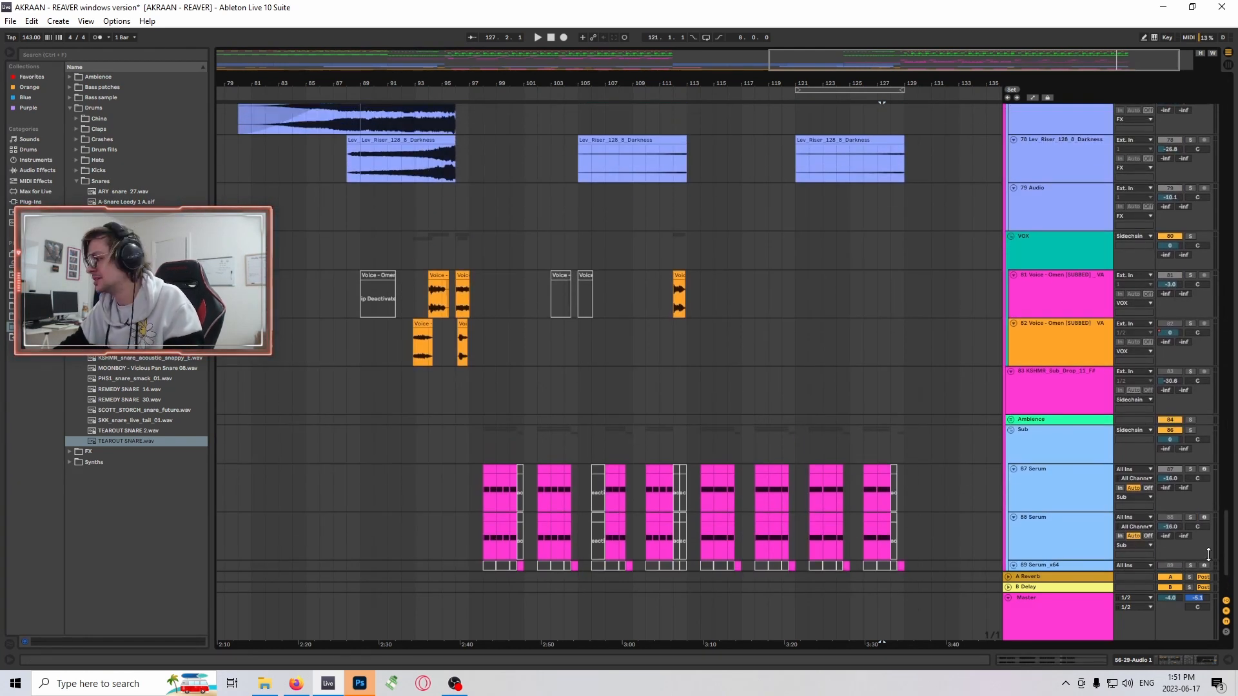
mouse_move(1230, 556)
left_mouse_down()
mouse_move(1218, 491)
mouse_move(1224, 571)
left_mouse_up()
scroll(903, 361, "up", 1)
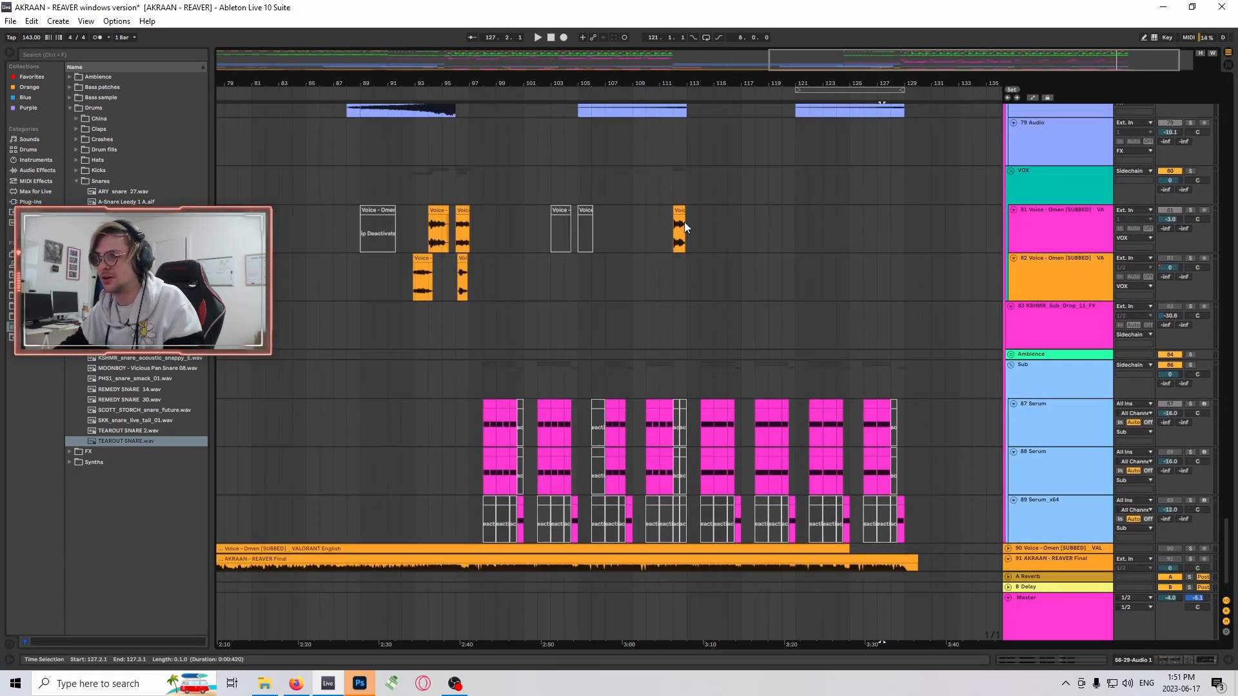
left_click(678, 219)
scroll(857, 271, "up", 1)
left_click(1190, 254)
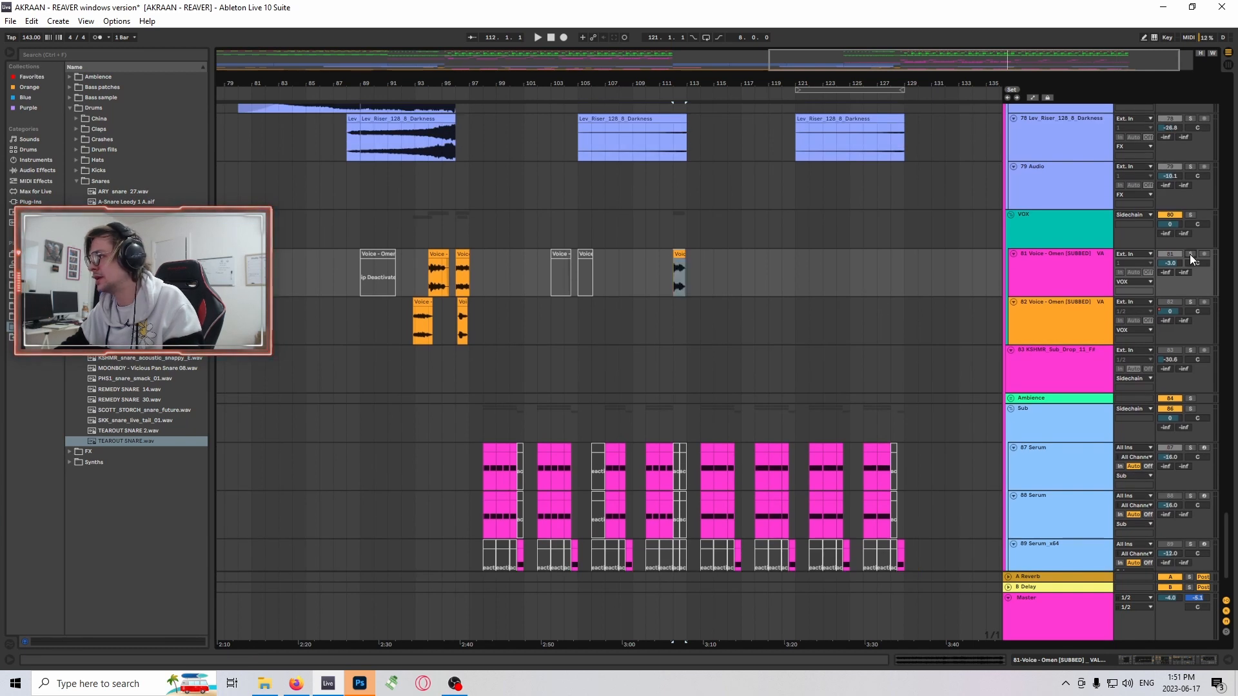
- Audition the soloed voice clip from 112.1.1 and unsolo track 81
scroll(1089, 342, "up", 1)
scroll(916, 230, "up", 1)
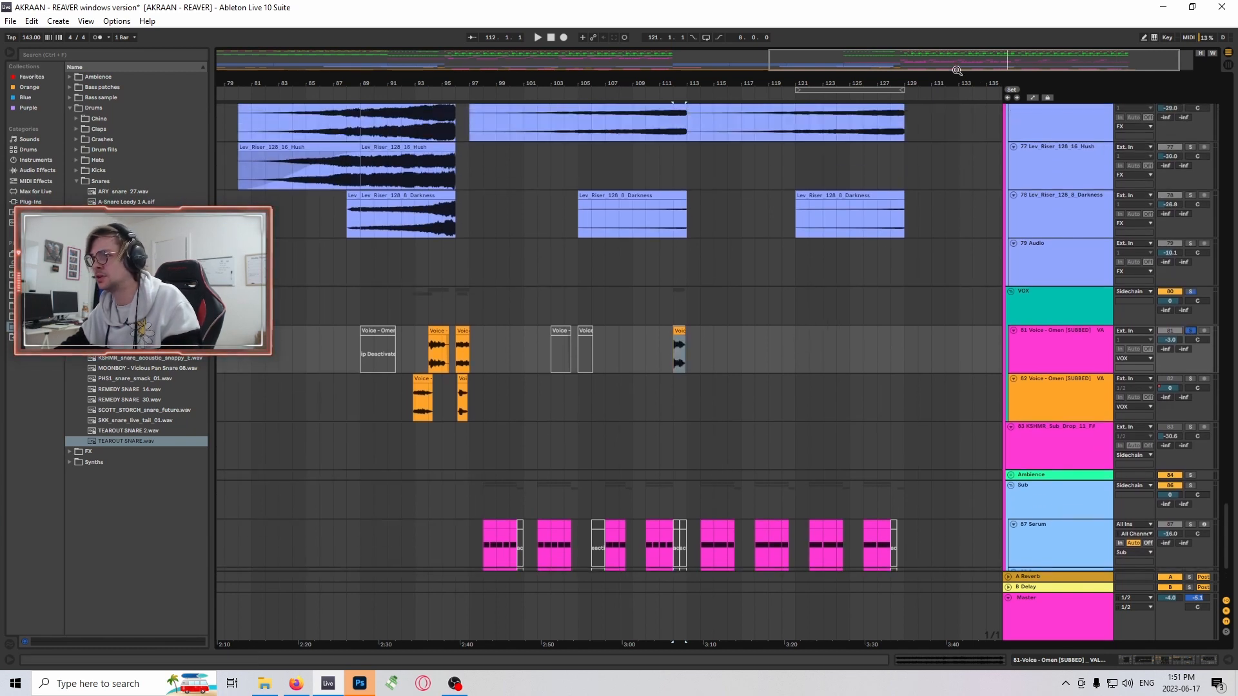
key("plus")
key("plus")
key("space")
key("space")
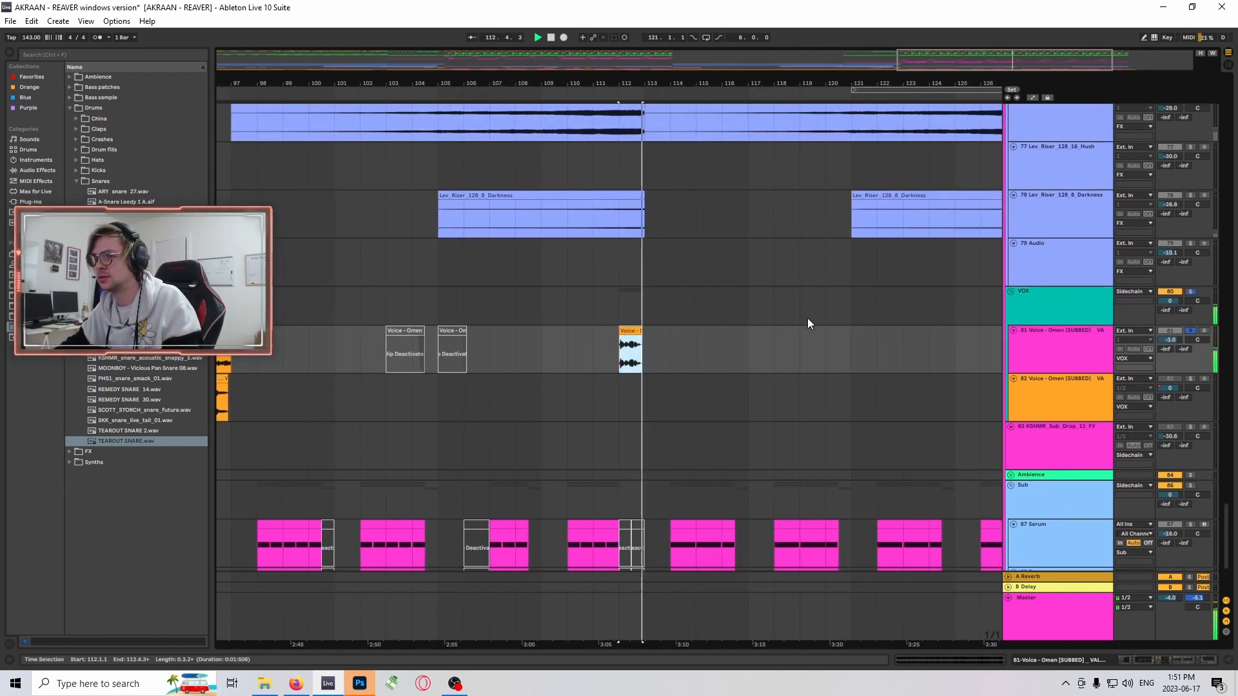
left_click(1191, 330)
- Select the Lev_Riser_128_16_Noise clip at 97.1.1 on track 76 and toggle the track's solo on and off
scroll(717, 354, "up", 1)
scroll(767, 391, "up", 3)
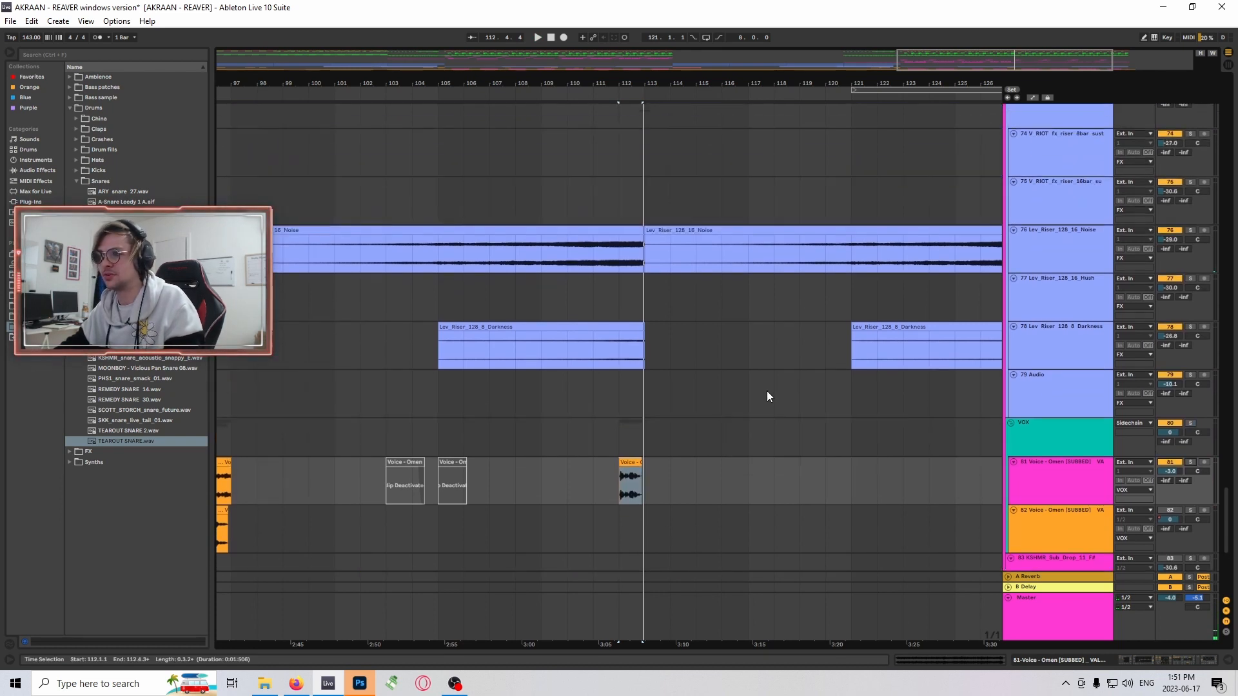
scroll(705, 306, "down", 2, "ctrl")
left_click(568, 323)
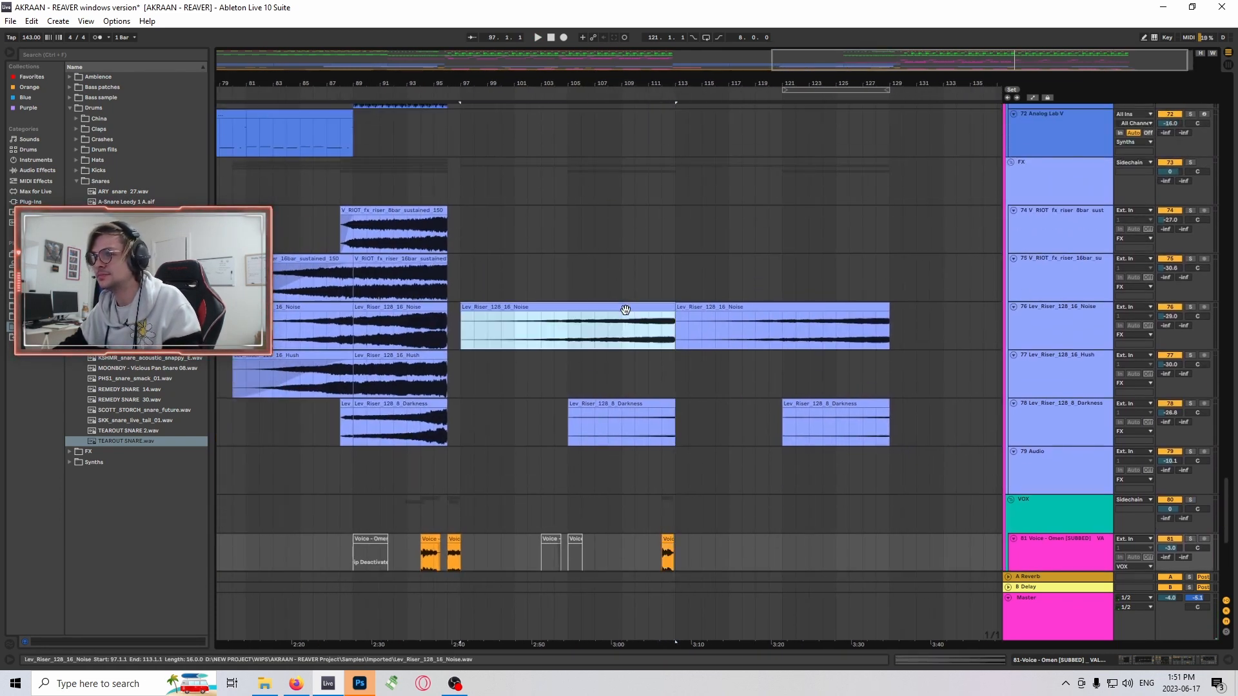
left_click(1191, 306)
left_click(1191, 307)
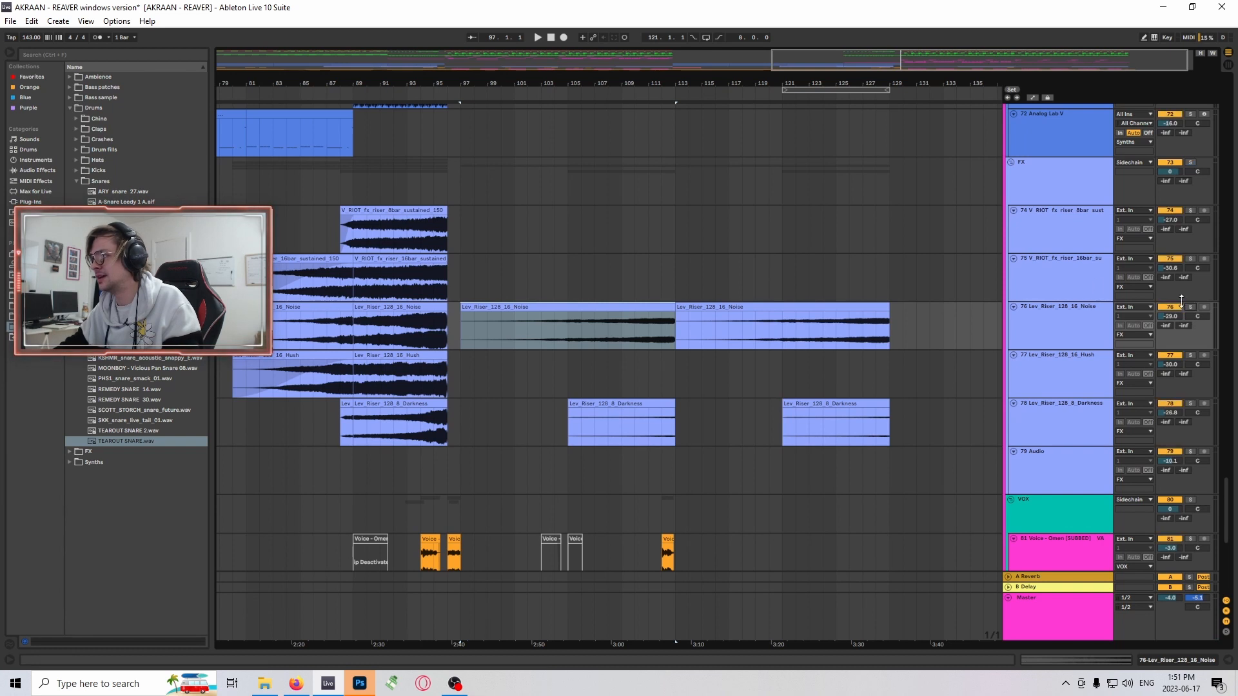
- Select the Lev_Riser_128_8_Darkness clip at 105.1.1 on track 78
scroll(598, 297, "down", 1)
scroll(626, 321, "up", 2)
left_click(675, 310)
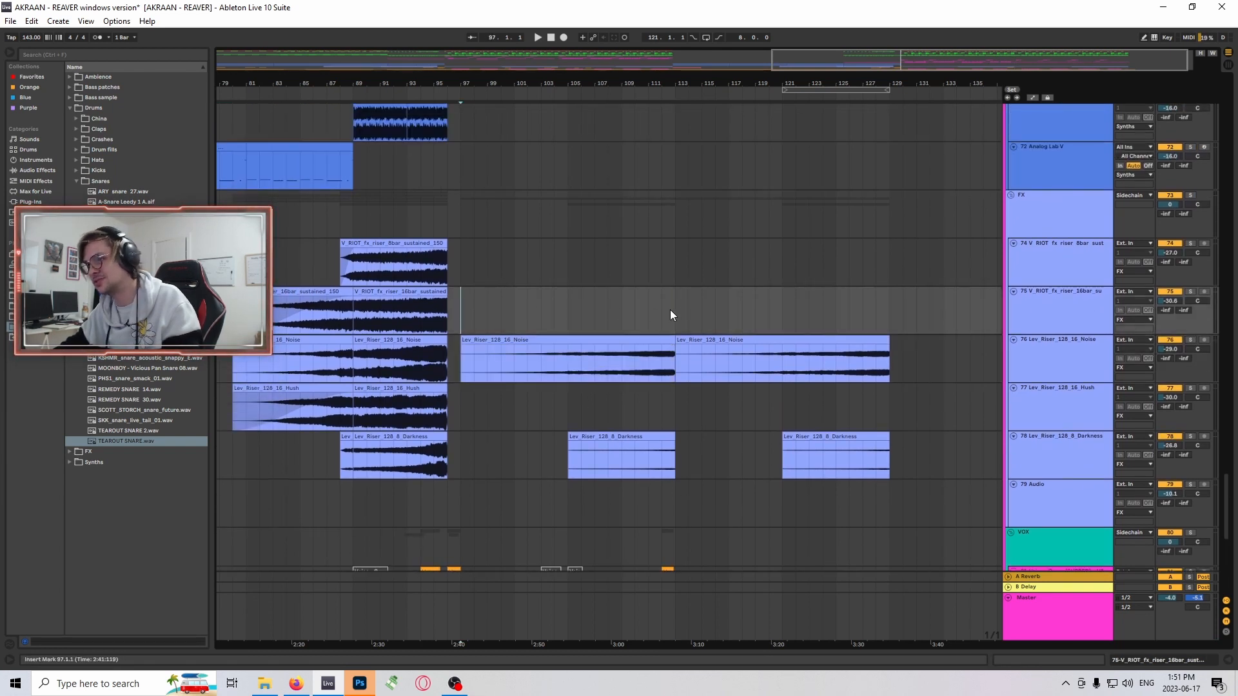
scroll(676, 329, "down", 1)
left_click(640, 388)
scroll(619, 327, "up", 5)
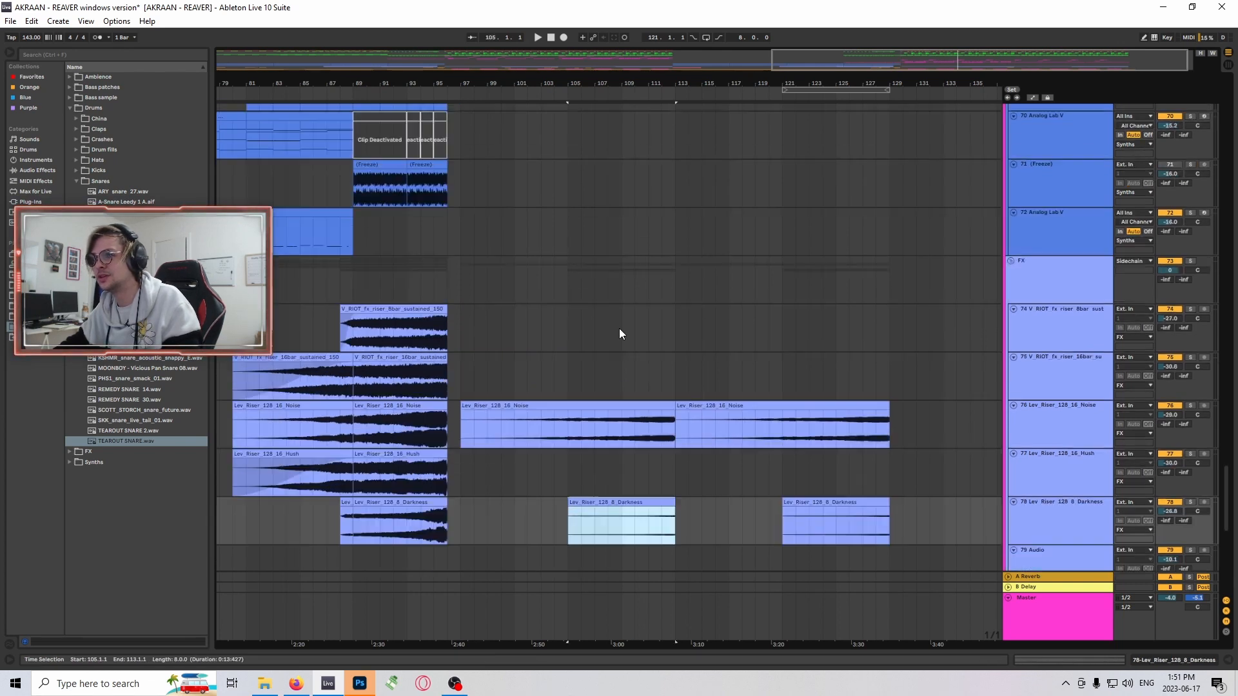
- Collapse the Drums and Sidechain groups and place the insert marker at 33.1.1 in the Sidechain group
left_click_drag(1226, 481, 1227, 148)
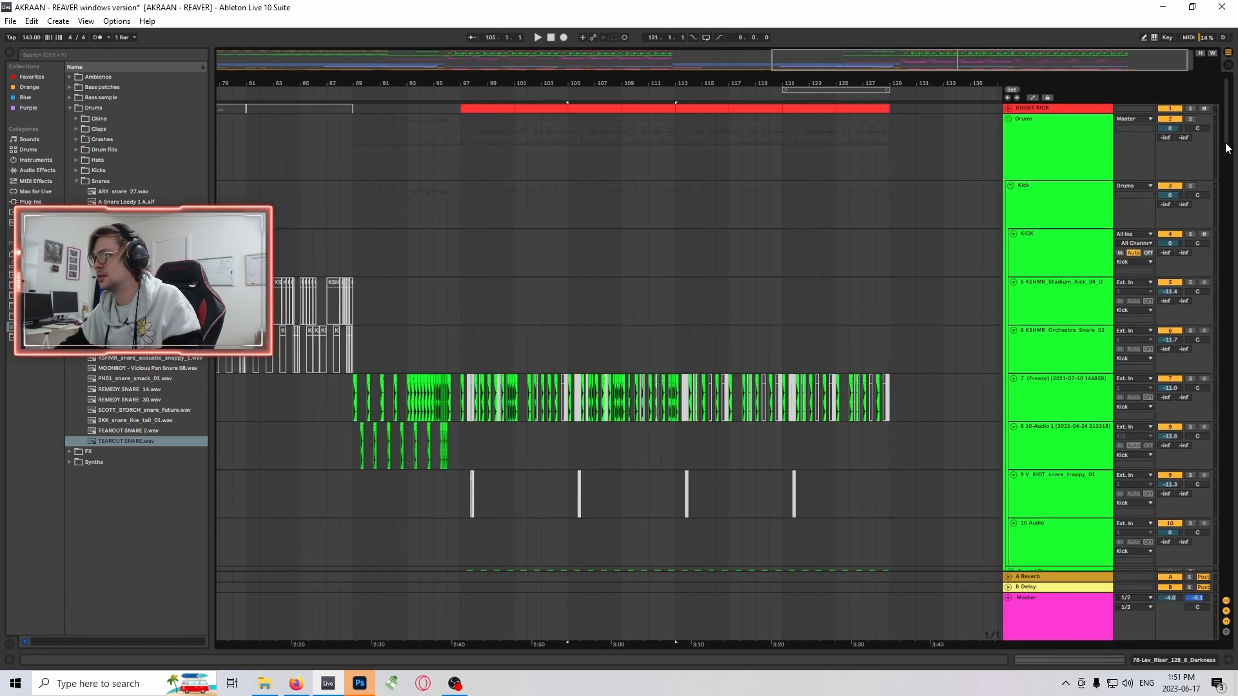
left_click(1009, 118, "alt")
left_click_drag(863, 86, 957, 64)
left_click_drag(774, 84, 765, 65)
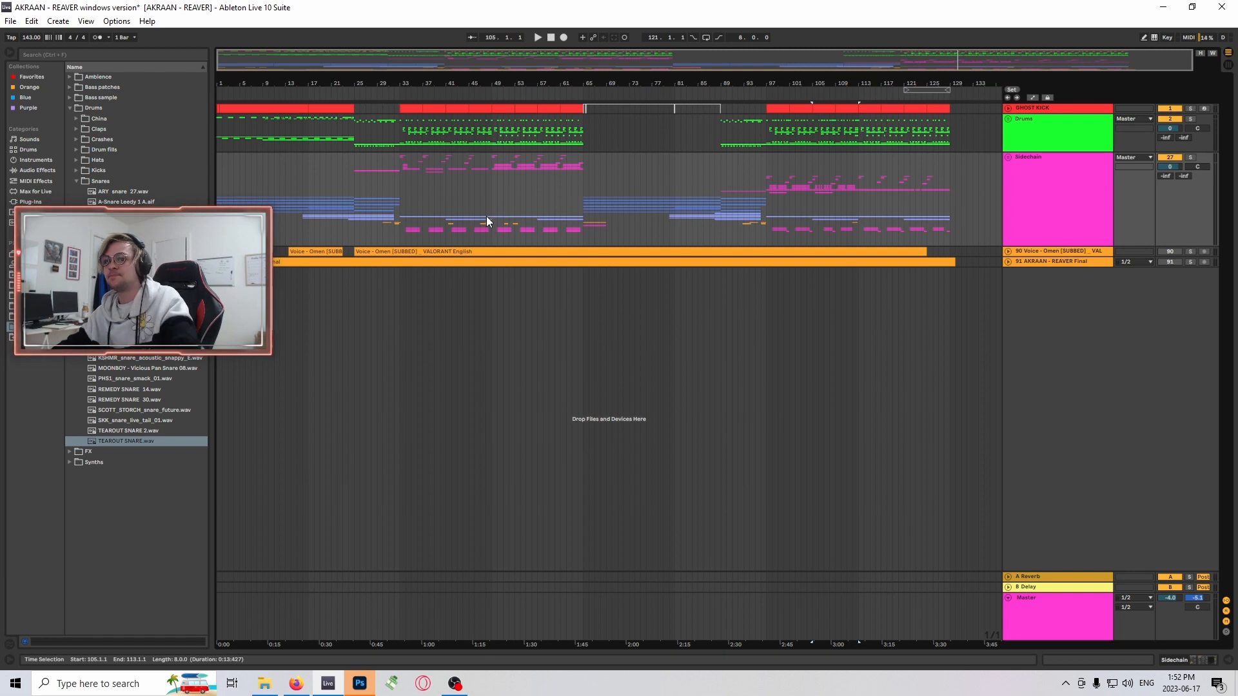
left_click(410, 173)
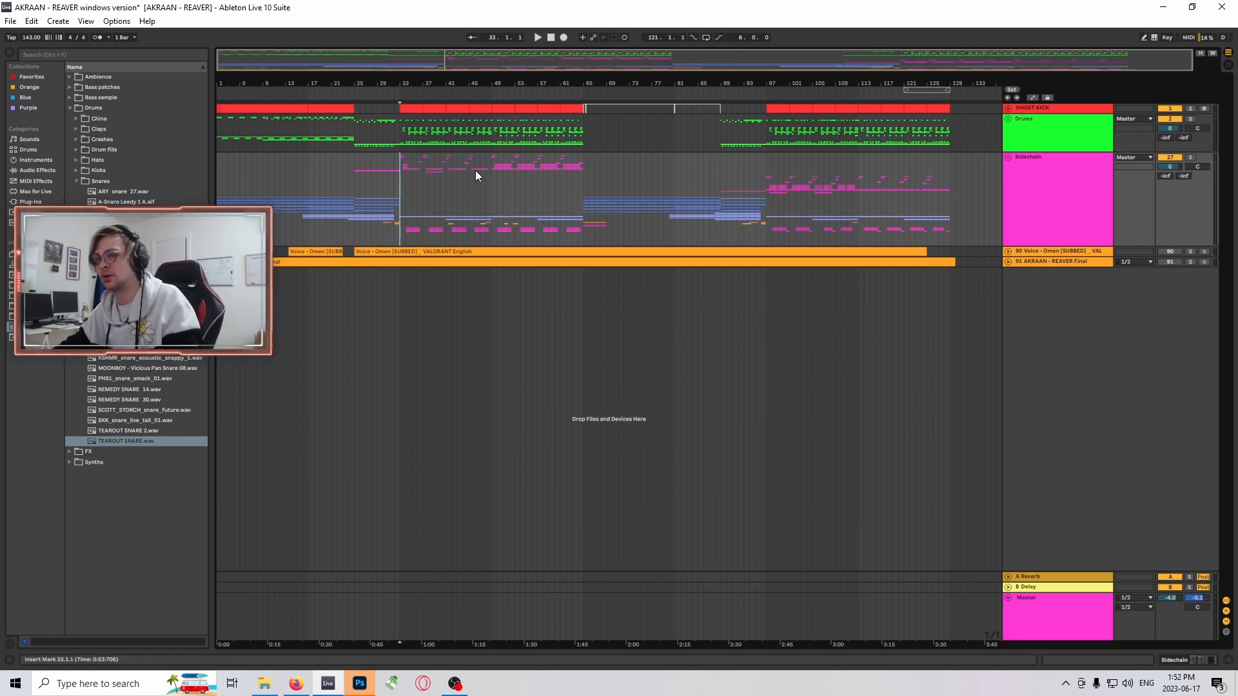
left_click_drag(459, 61, 514, 51)
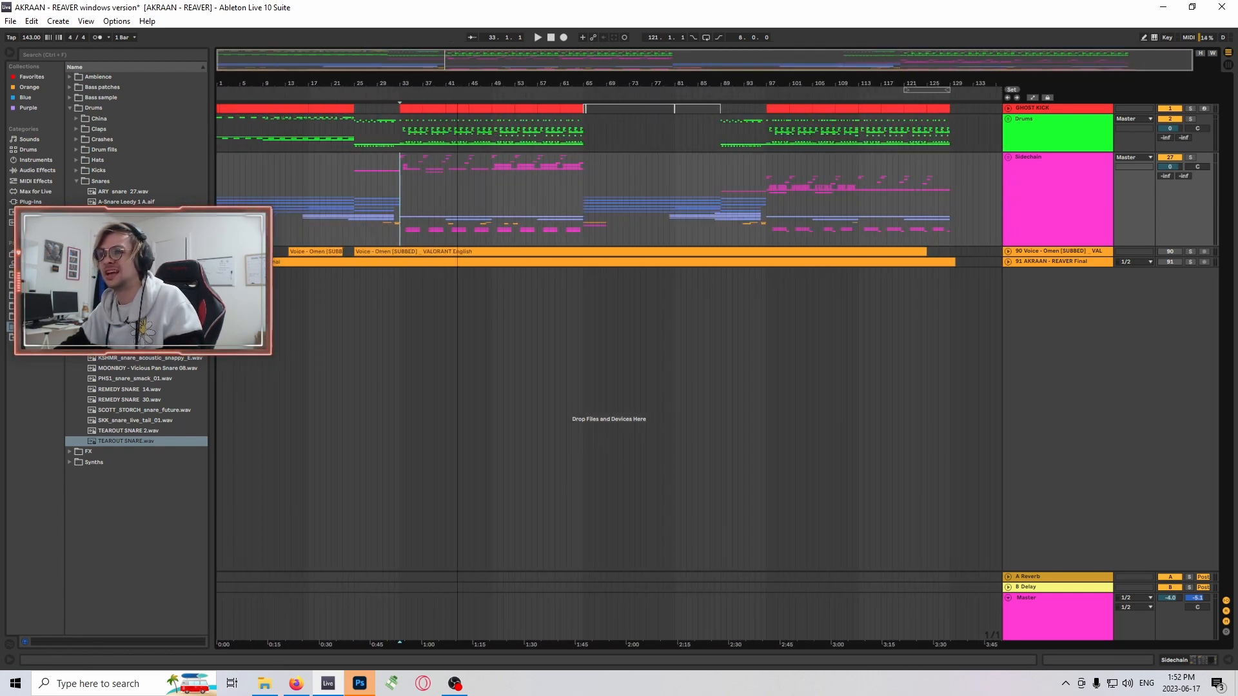
mouse_move(639, 67)
left_mouse_down()
mouse_move(639, 80)
mouse_move(633, 56)
left_mouse_up()
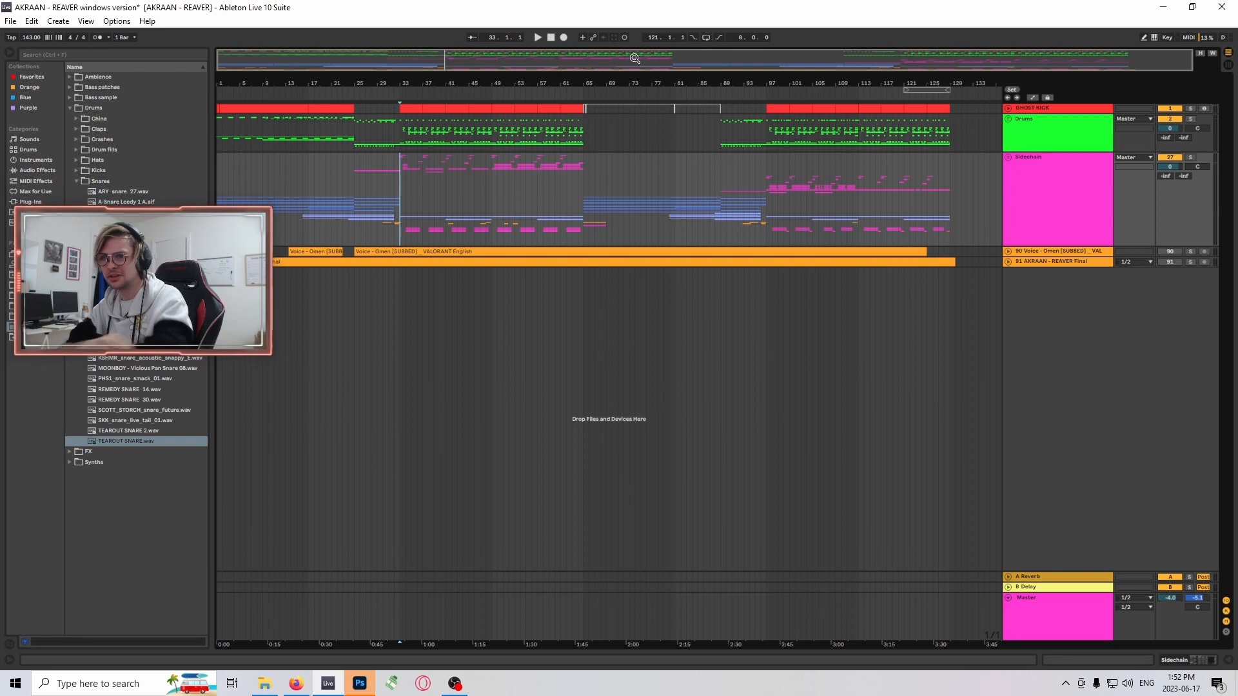
left_click_drag(445, 82, 465, 52)
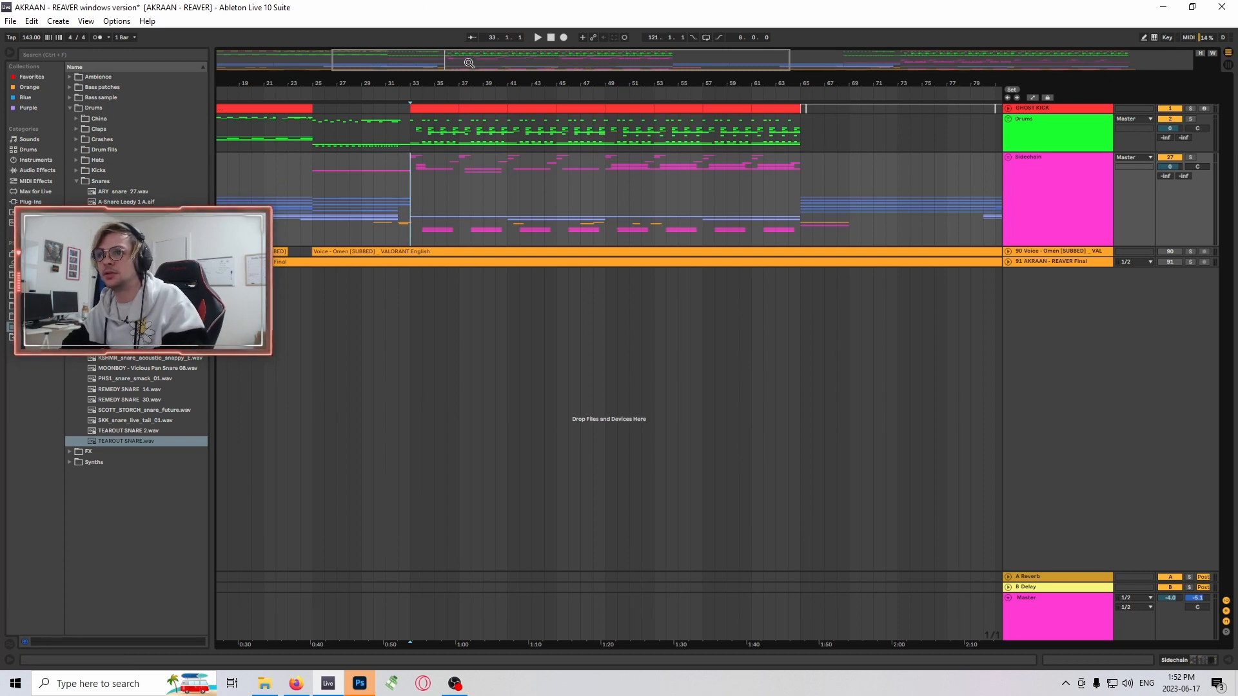
left_click_drag(469, 63, 606, 59)
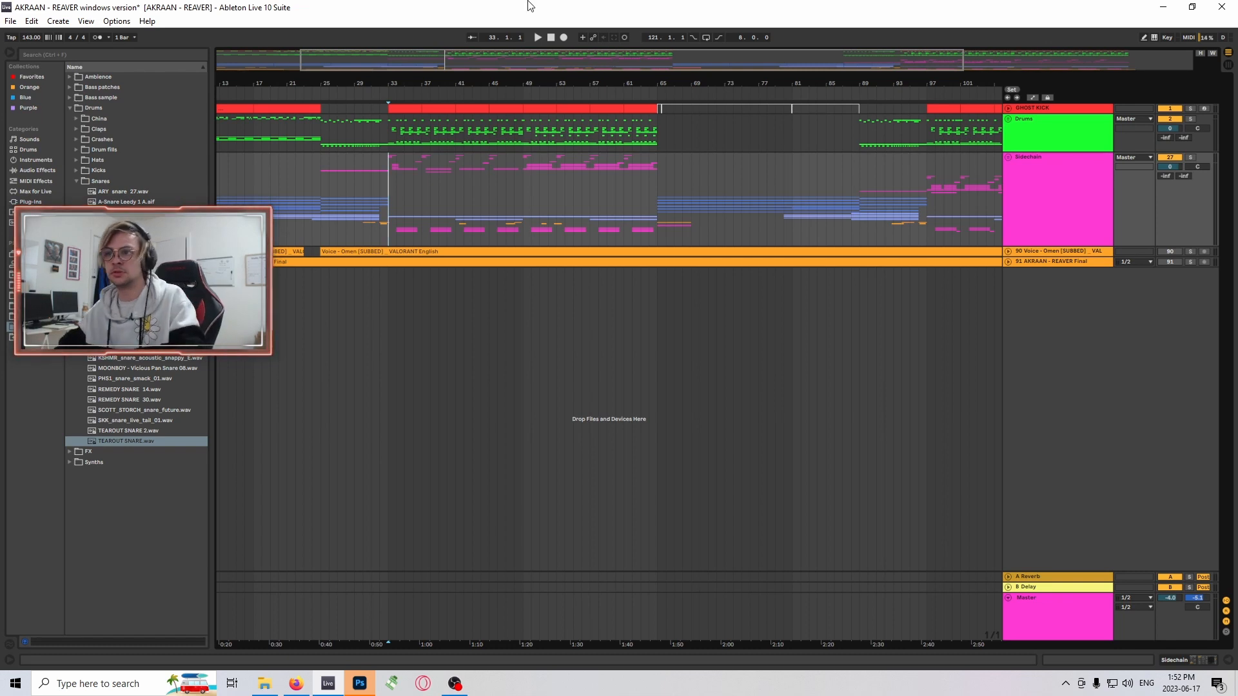
left_click_drag(497, 62, 443, 116)
left_click_drag(475, 62, 459, 13)
mouse_move(475, 61)
left_mouse_down()
mouse_move(477, 92)
mouse_move(479, 55)
left_mouse_up()
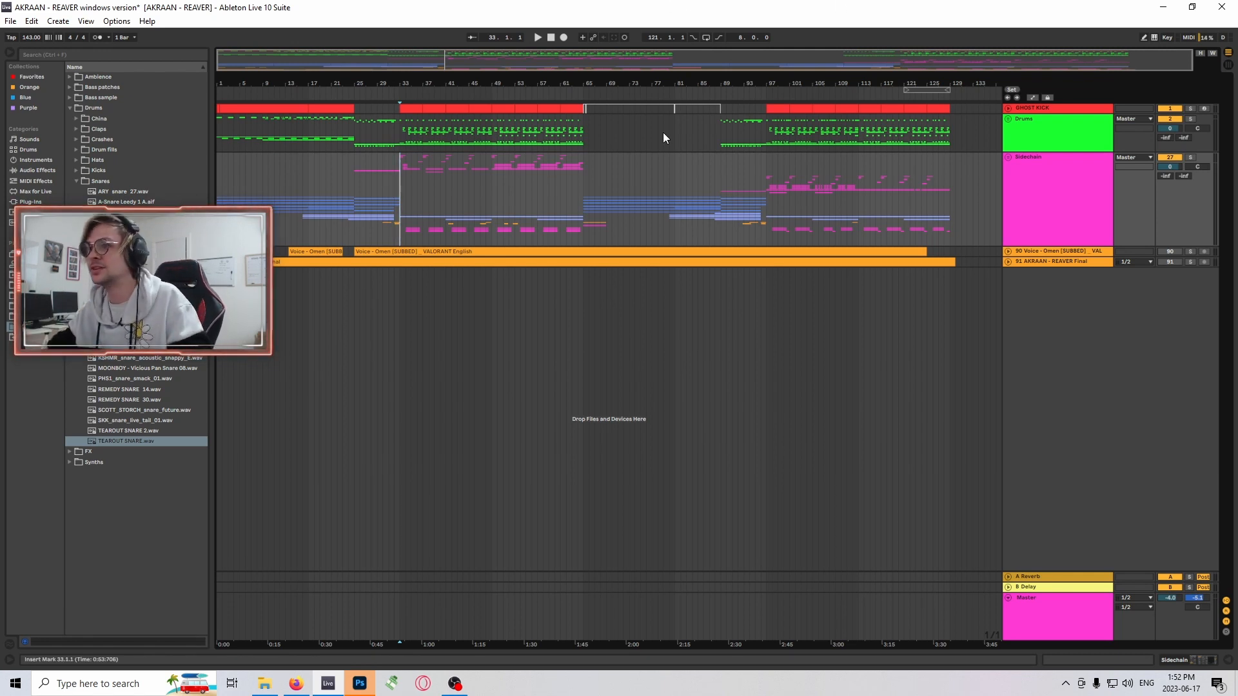
left_click_drag(470, 64, 447, 64)
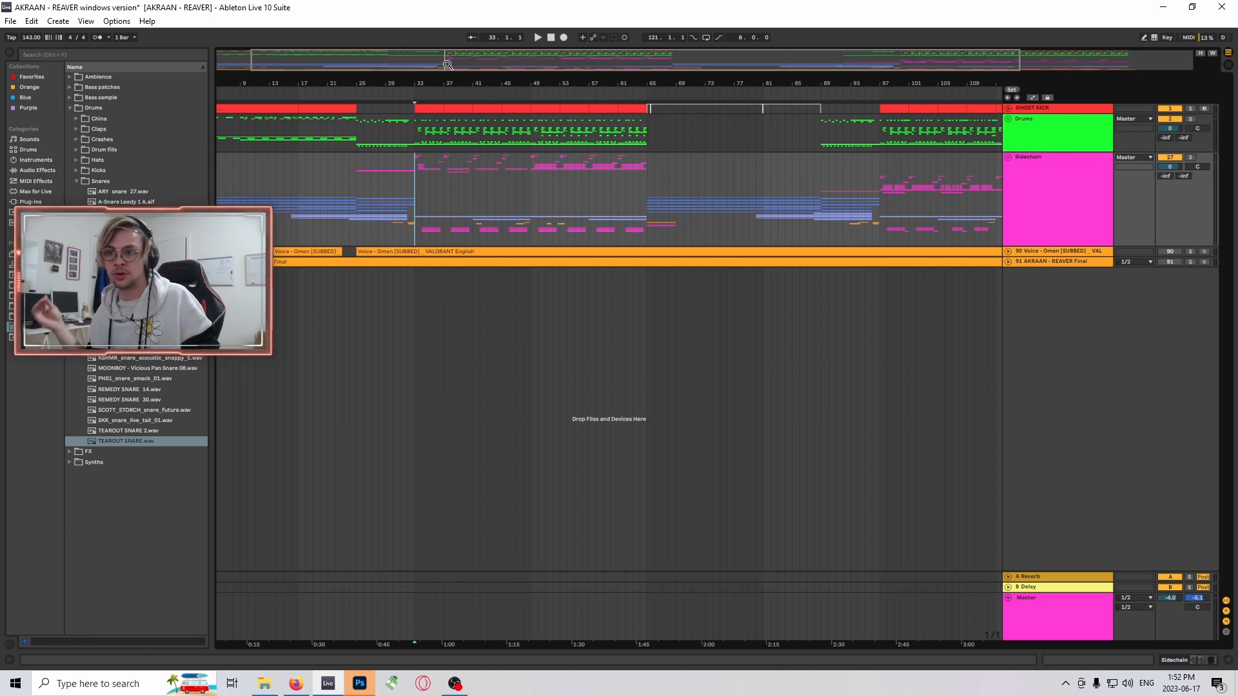
left_click_drag(465, 67, 464, 58)
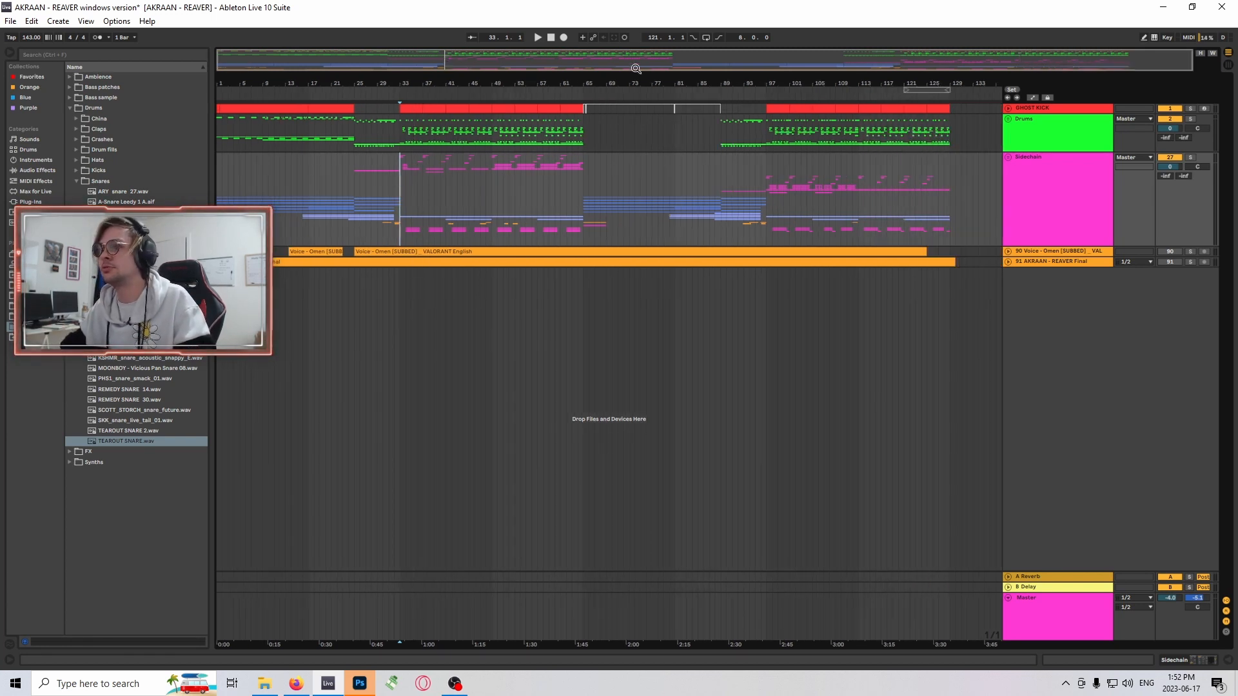
left_click_drag(588, 60, 588, 60)
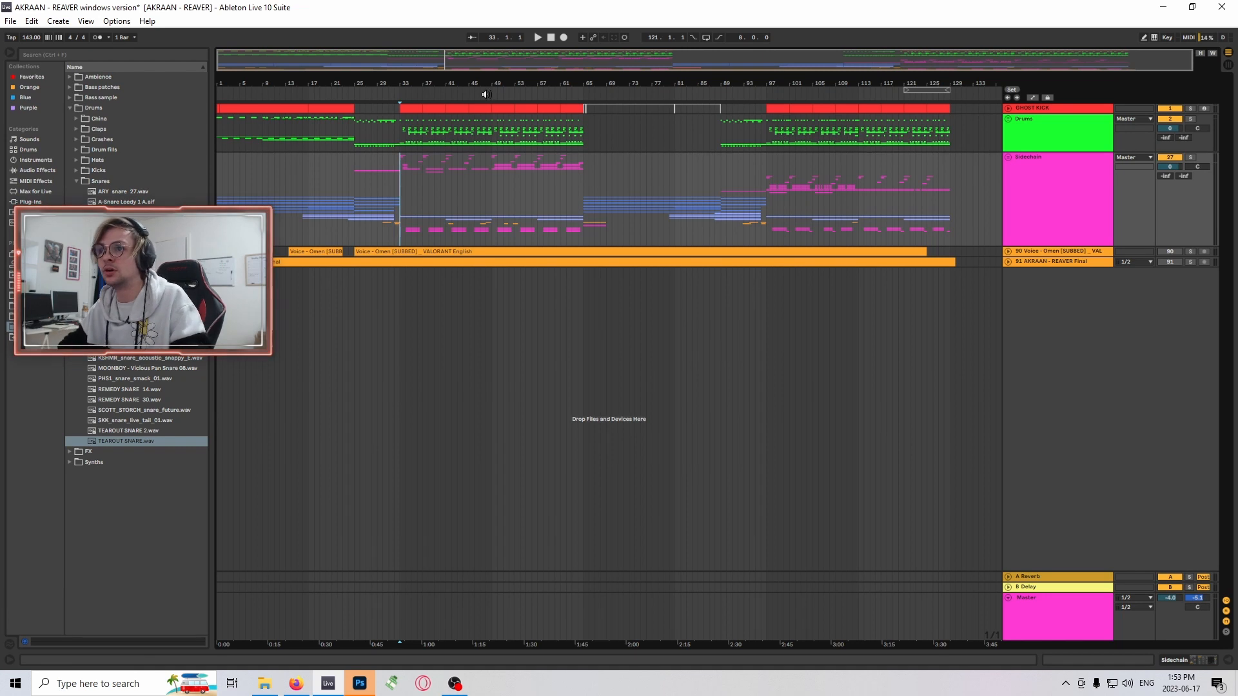
left_click_drag(466, 62, 578, 59)
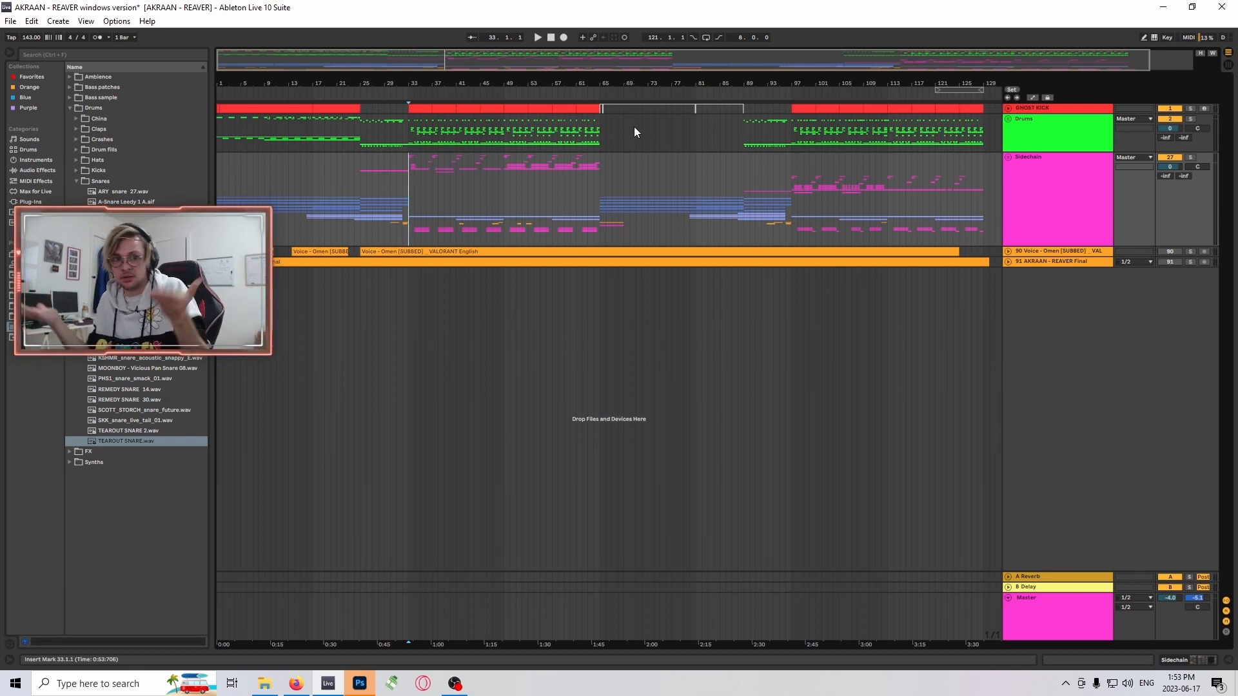
double_click(486, 67)
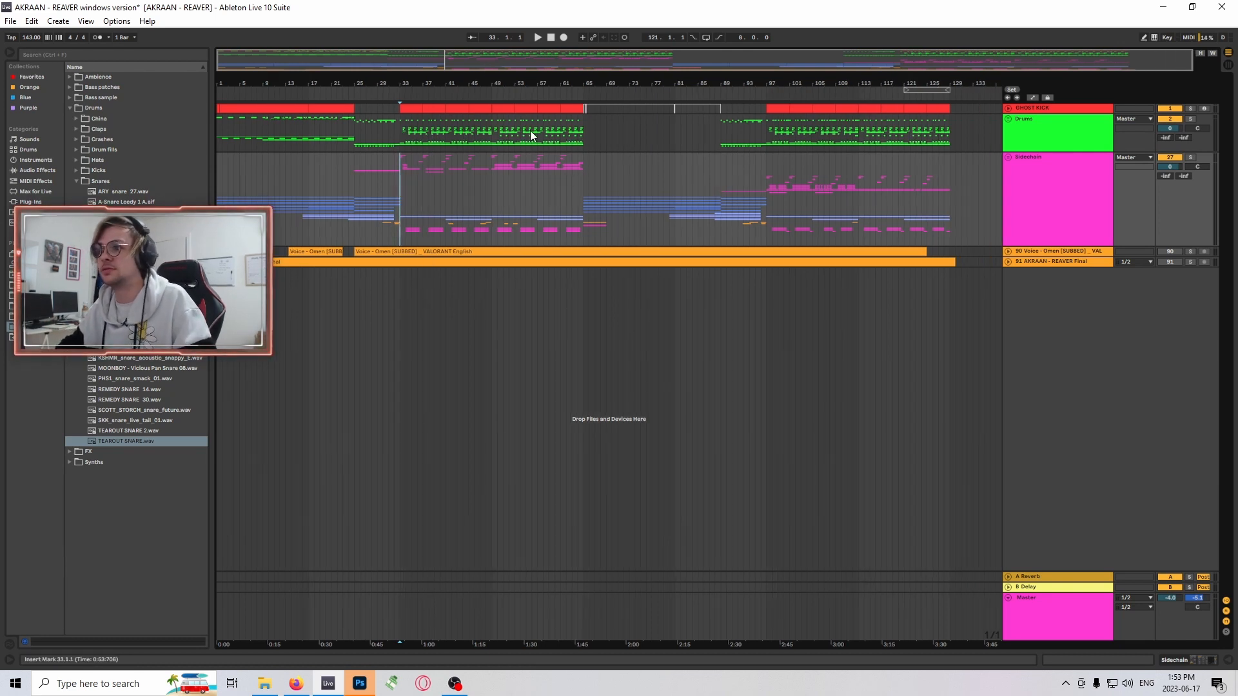
- Switch to OBS Studio
left_click(455, 688)
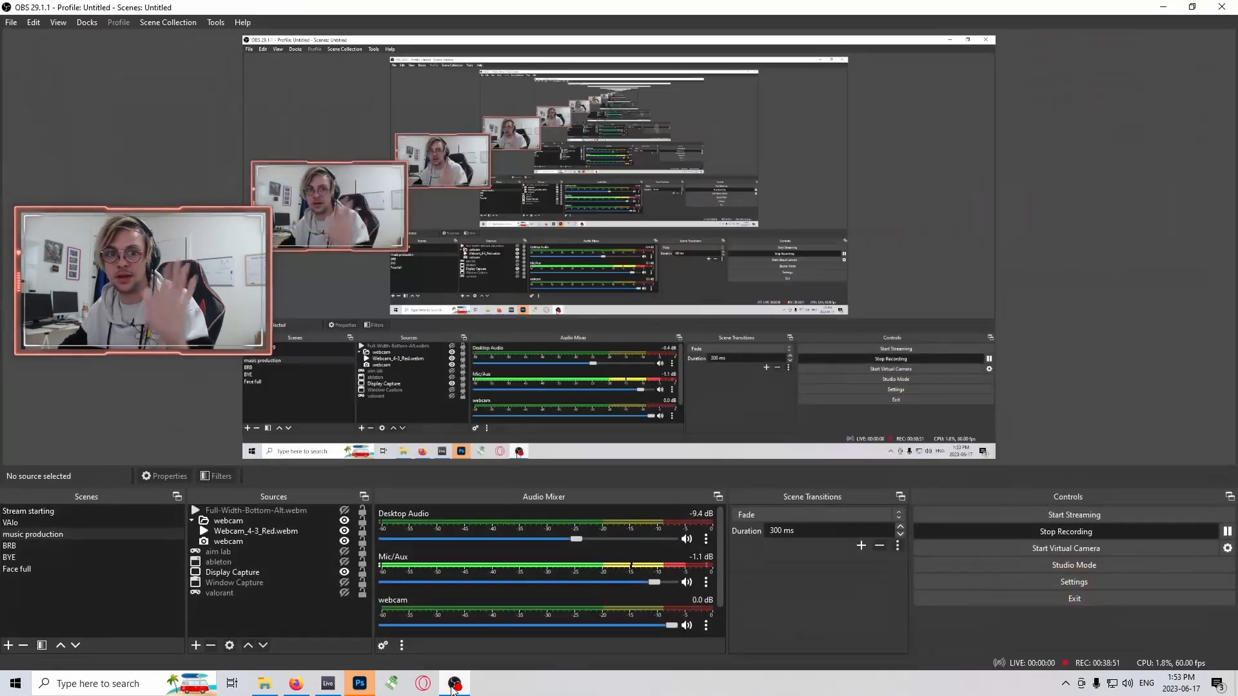